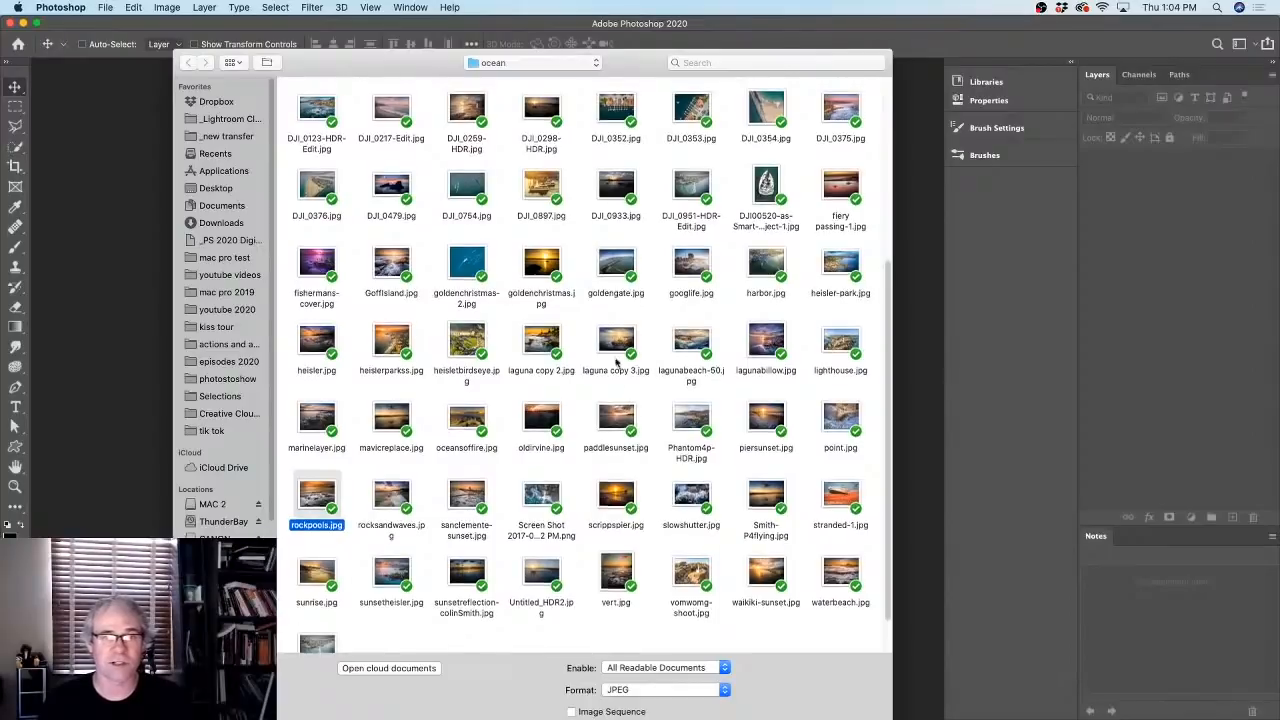
# - Open boat.jpg from the ocean folder
pyautogui.scroll(5, 630, 430)
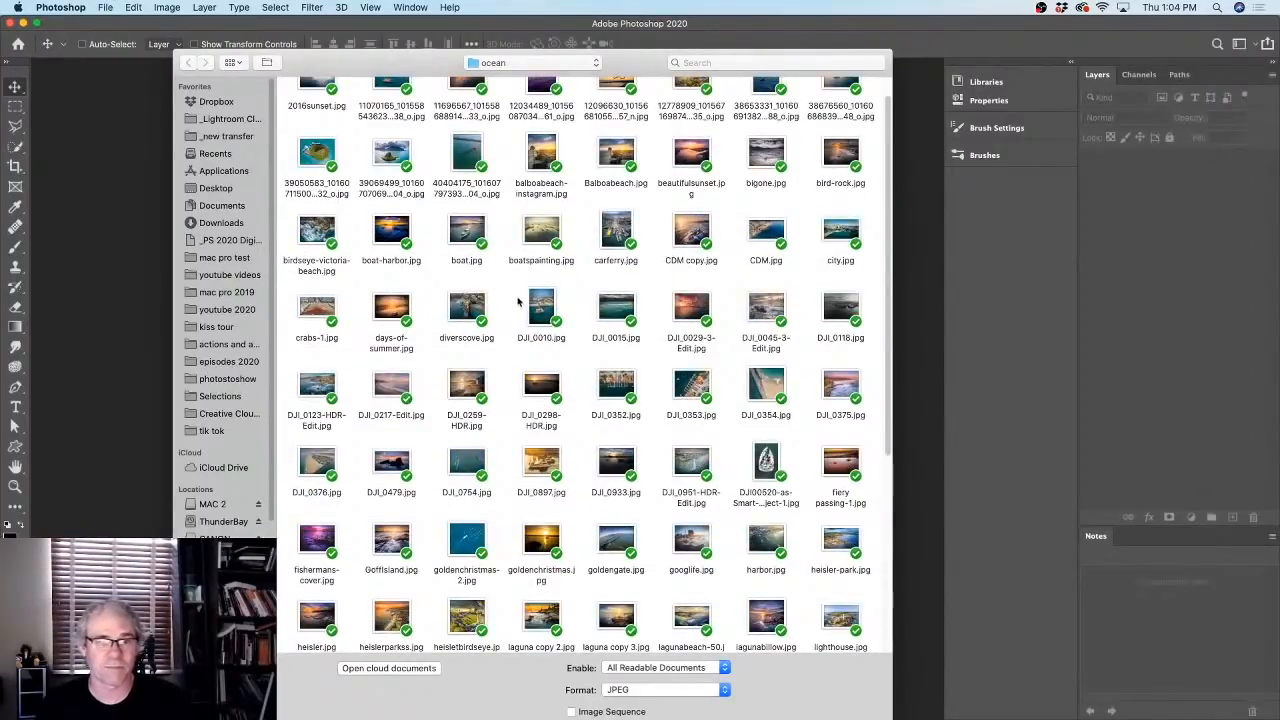
pyautogui.click(472, 238)
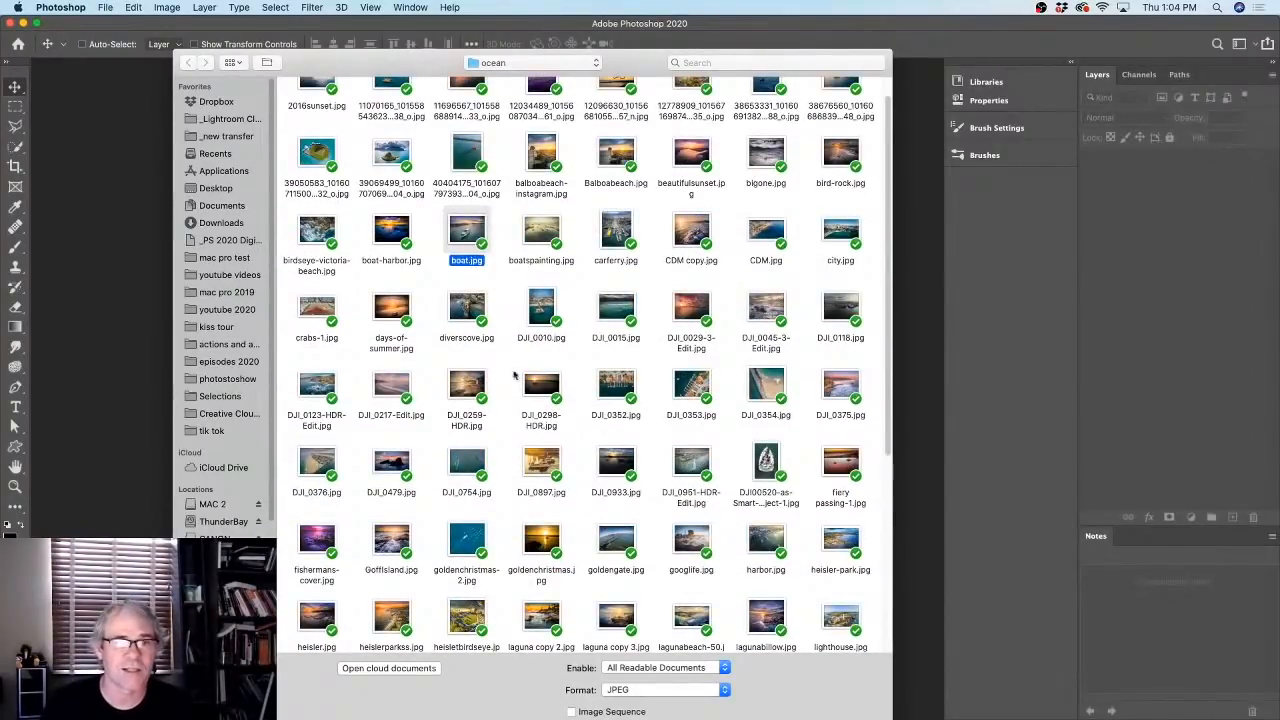
pyautogui.scroll(-1, 750, 257)
pyautogui.scroll(-6, 750, 257)
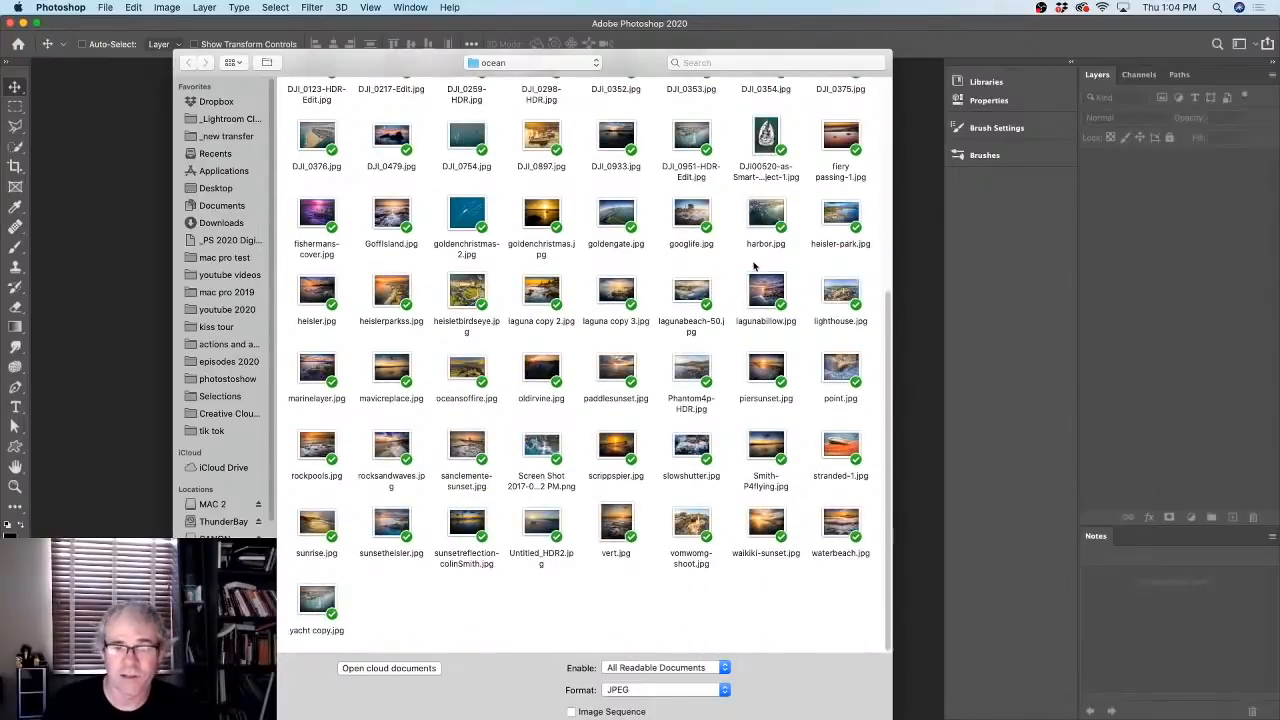
pyautogui.moveTo(400, 60); pyautogui.dragTo(378, 29)
pyautogui.click(838, 708)
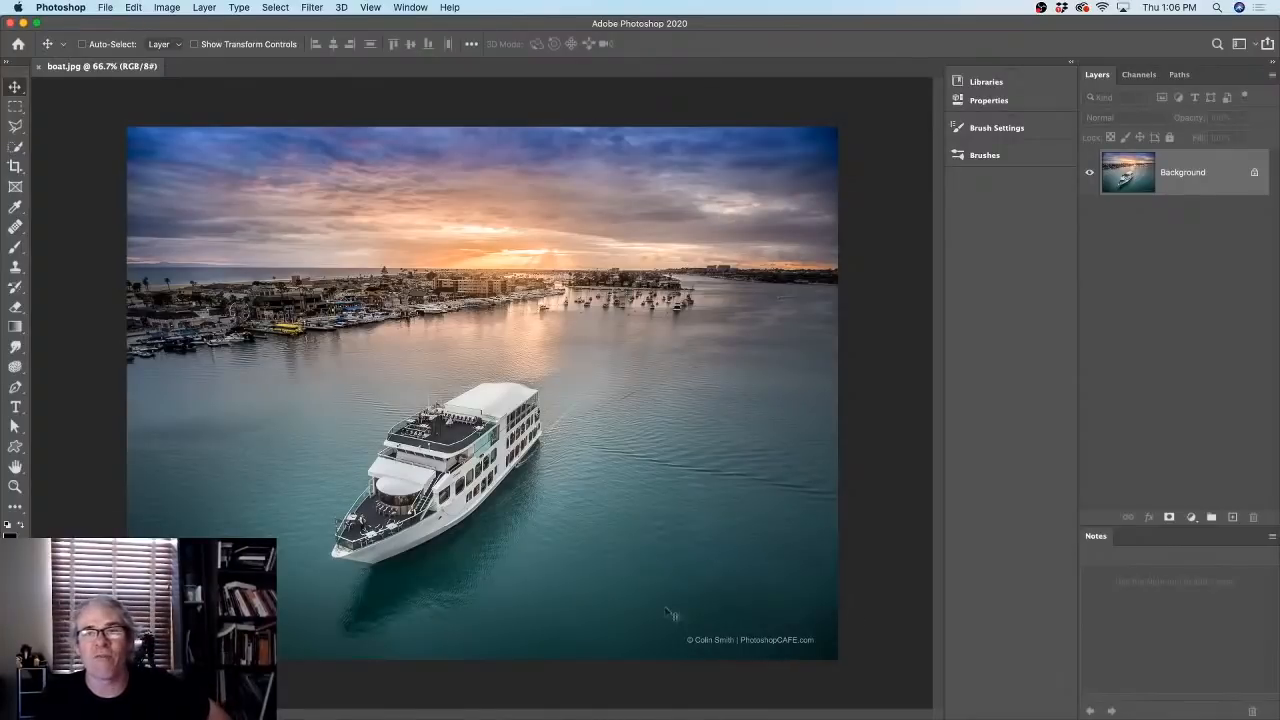
pyautogui.moveTo(709, 708)
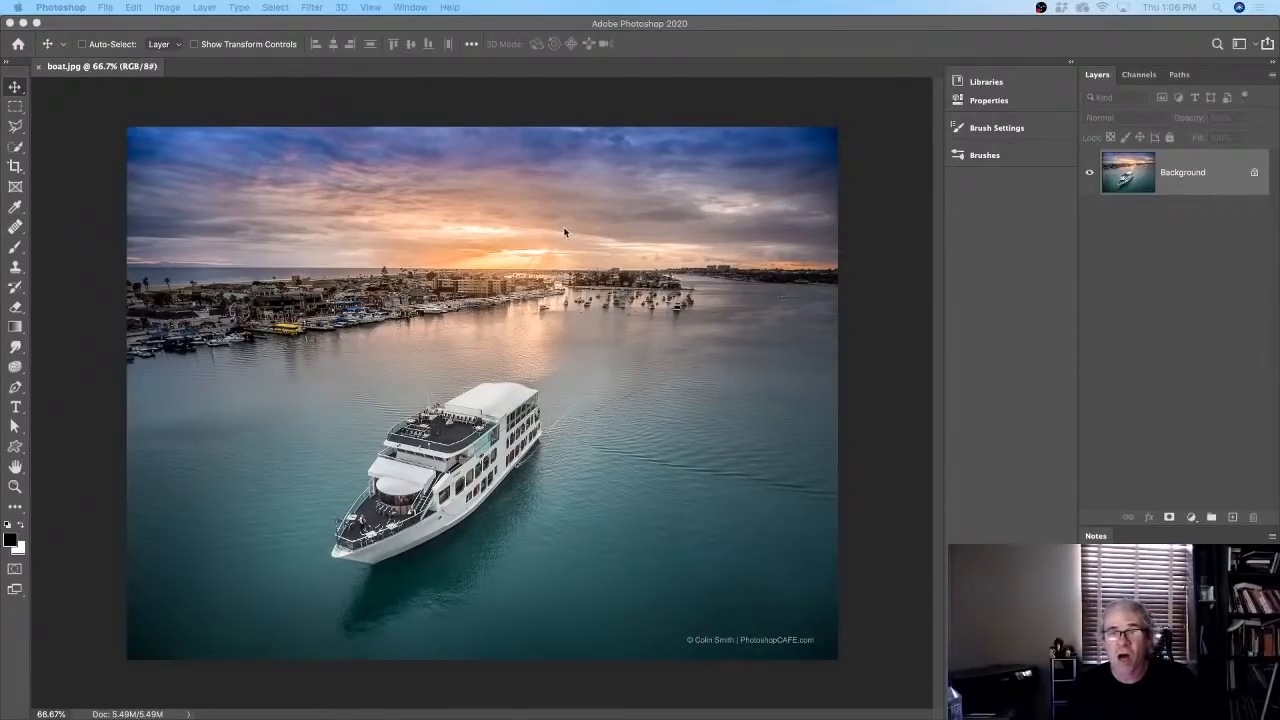
# - Undock the layer list and float it over the upper right part of the boat photo
pyautogui.click(1191, 517)
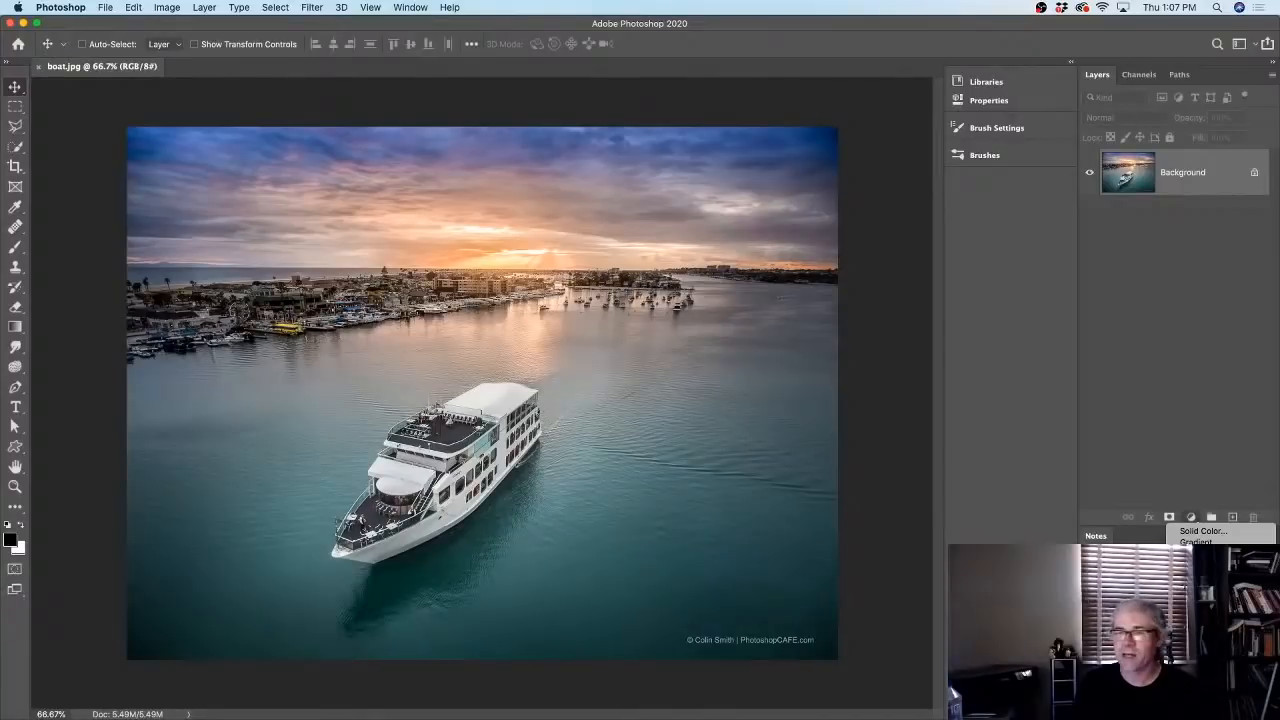
pyautogui.click(1098, 77)
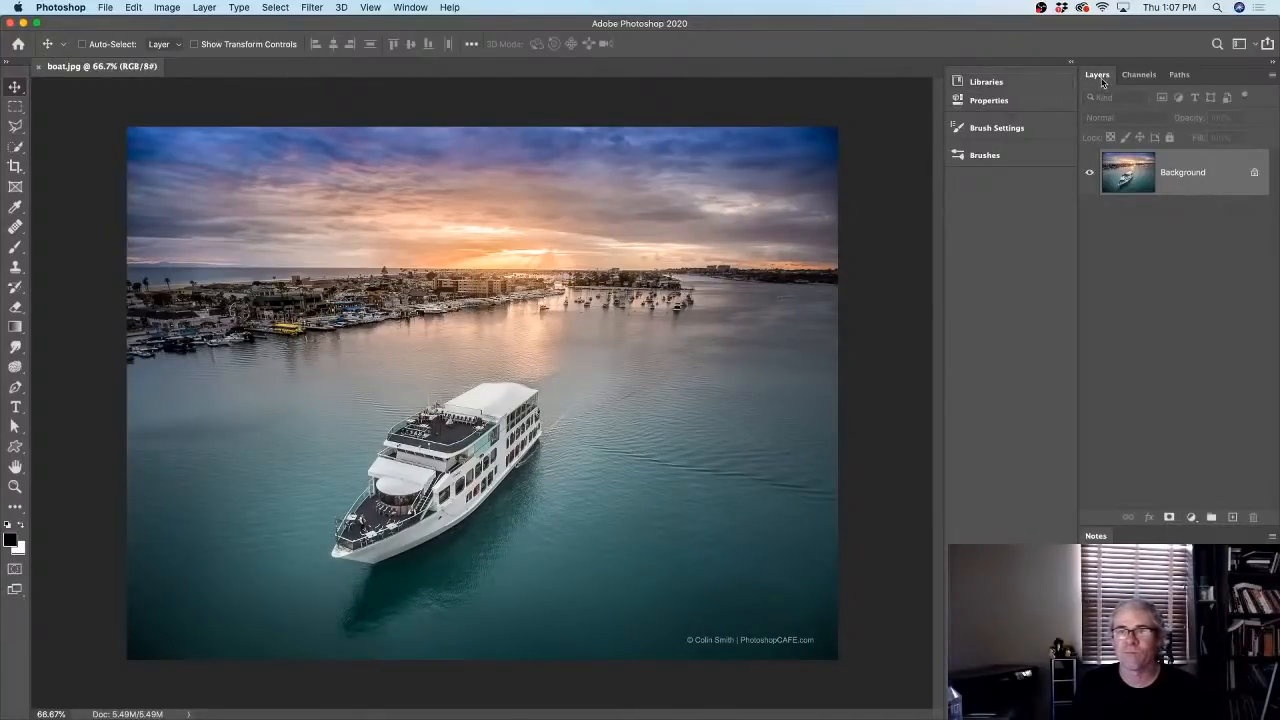
pyautogui.moveTo(1097, 74); pyautogui.dragTo(734, 90)
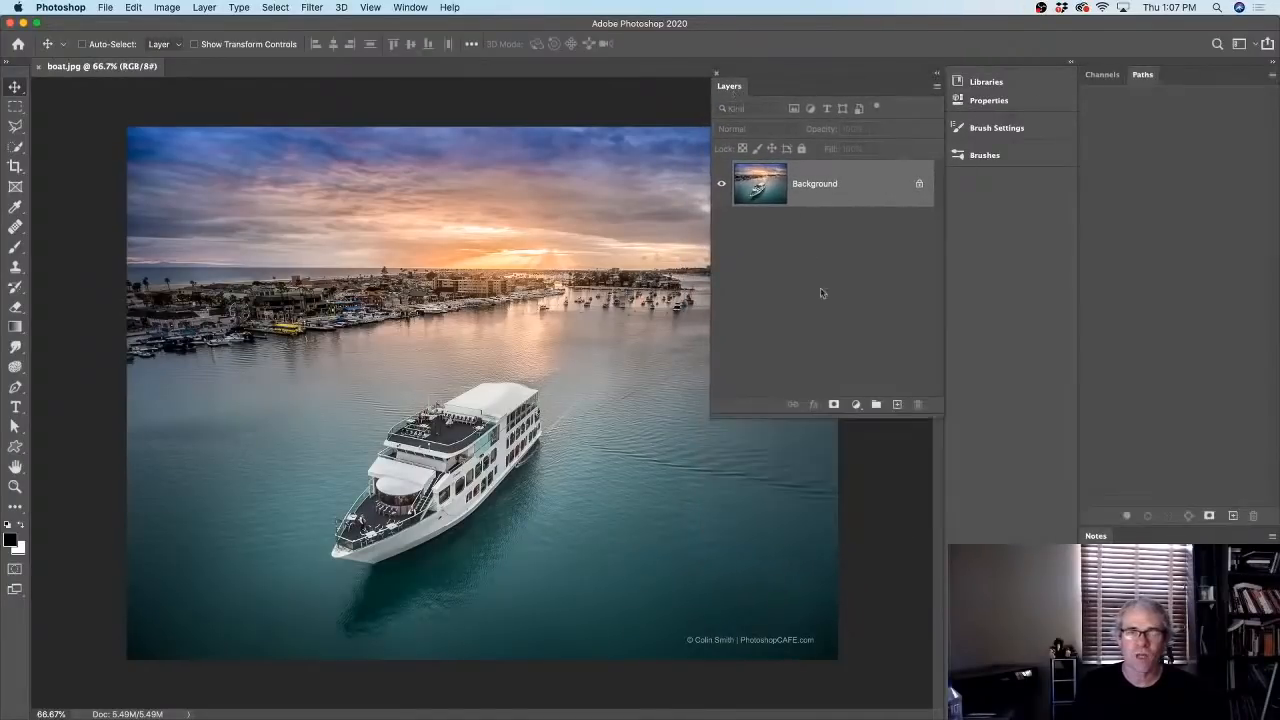
# - Add a Color Lookup adjustment layer with the Moonlight.3DL LUT and float its properties at the left edge of the photo
pyautogui.click(856, 404)
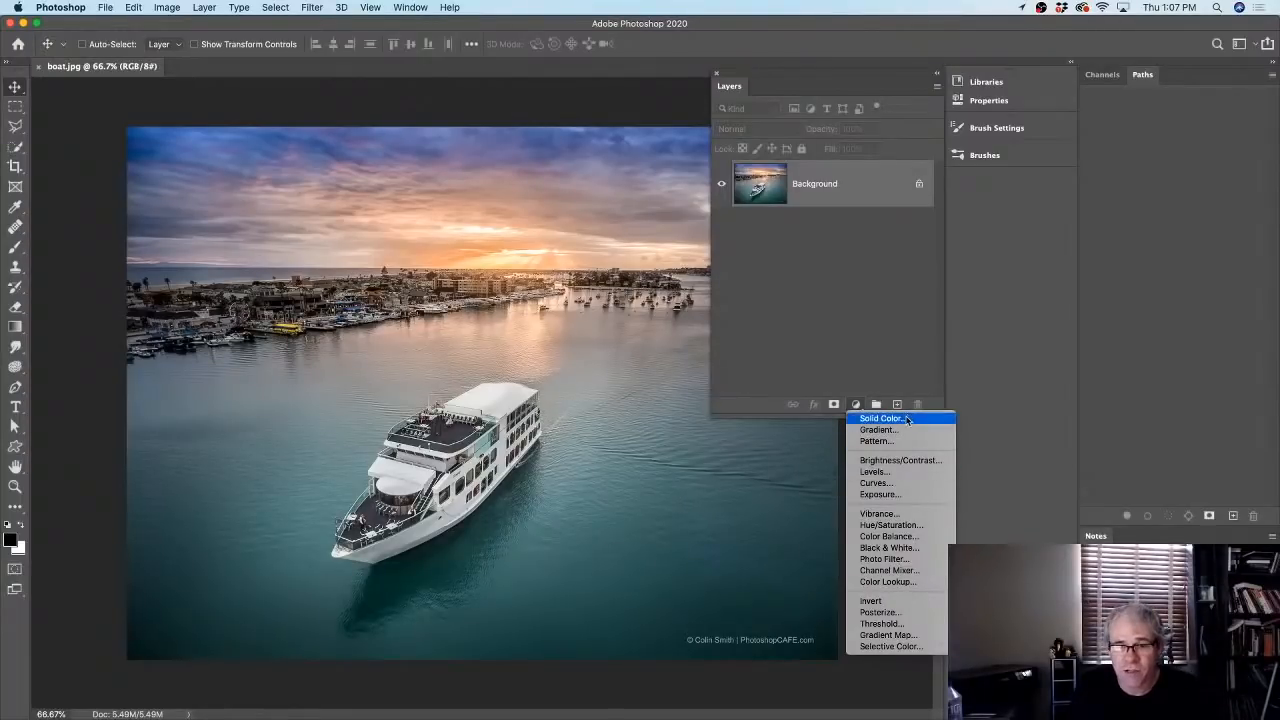
pyautogui.click(888, 582)
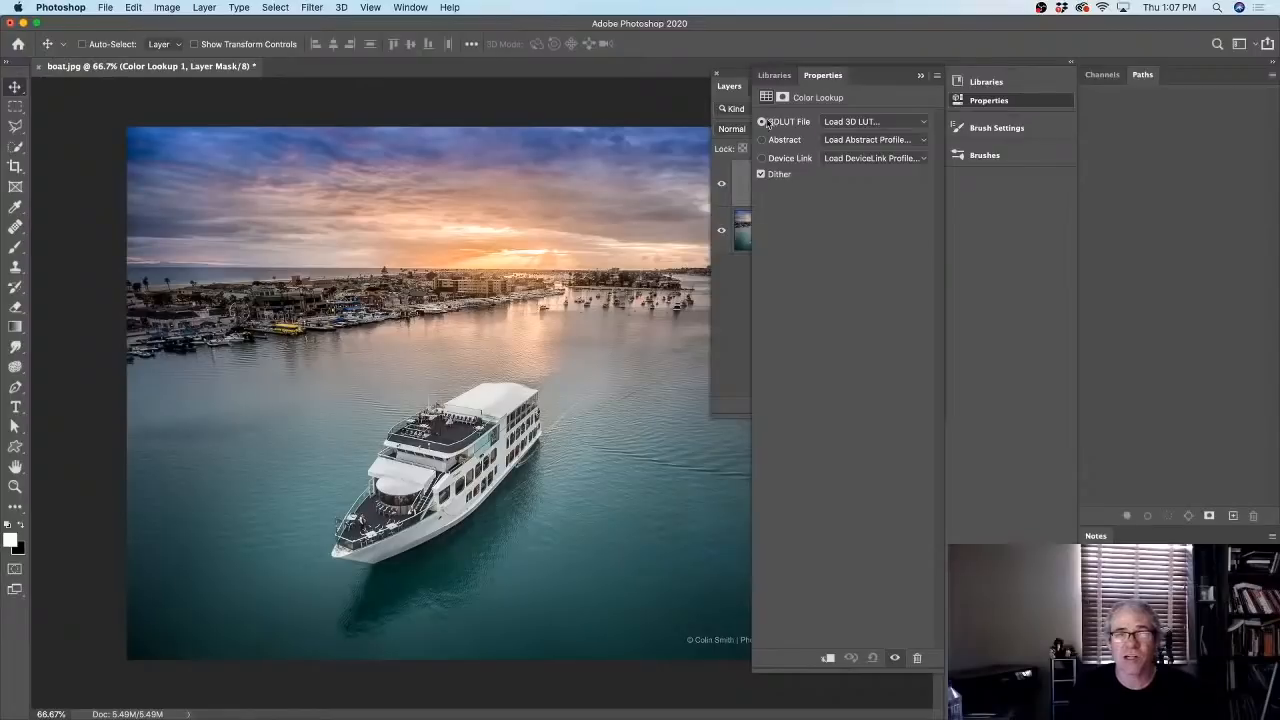
pyautogui.click(842, 122)
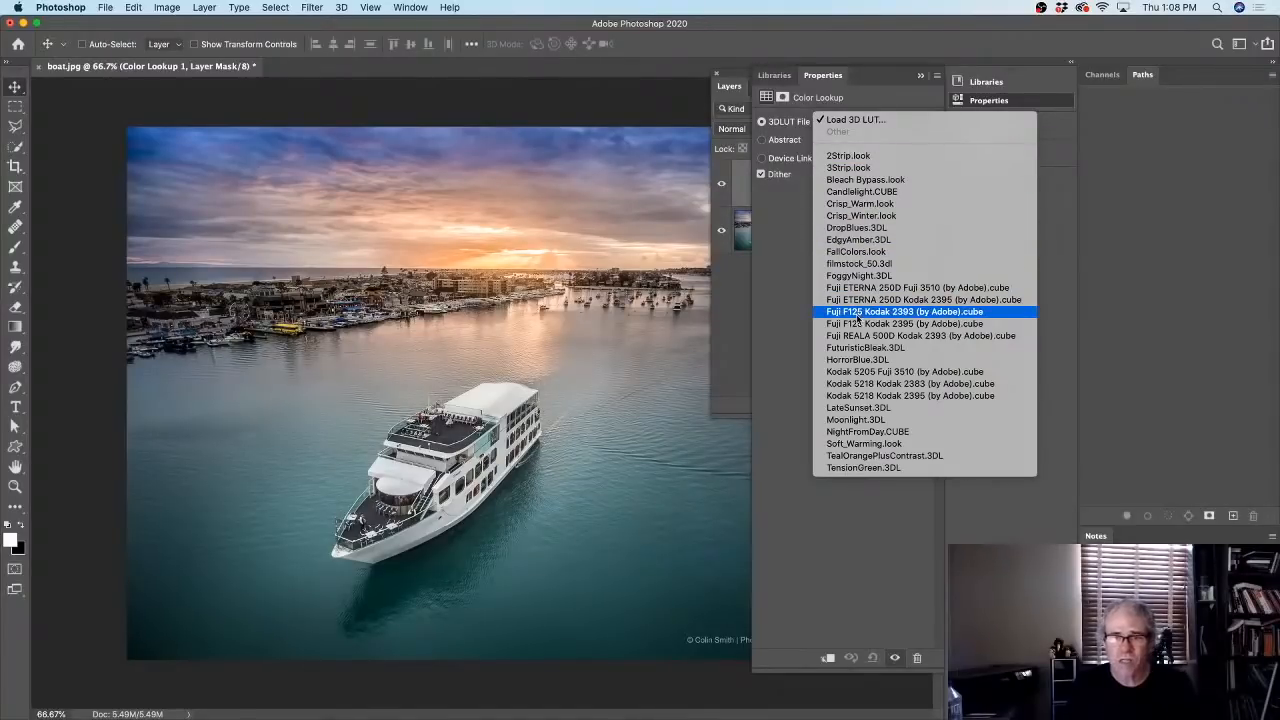
pyautogui.click(857, 420)
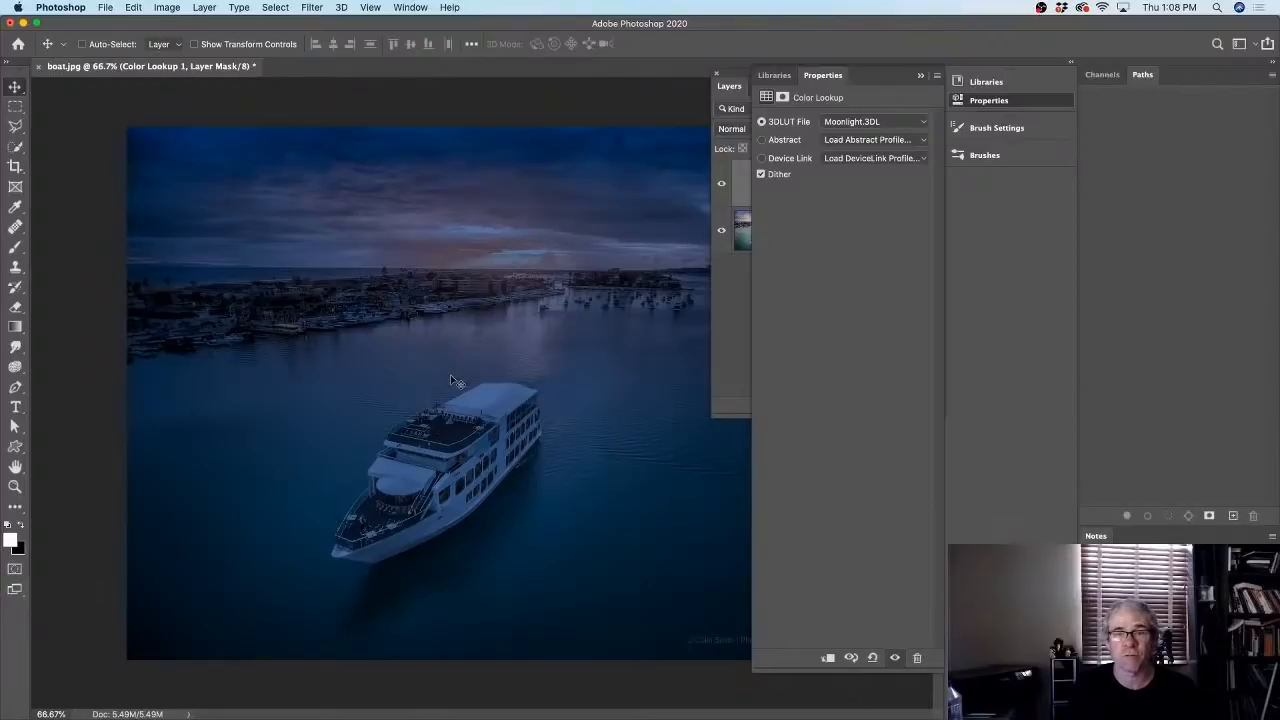
pyautogui.moveTo(846, 75); pyautogui.dragTo(70, 87)
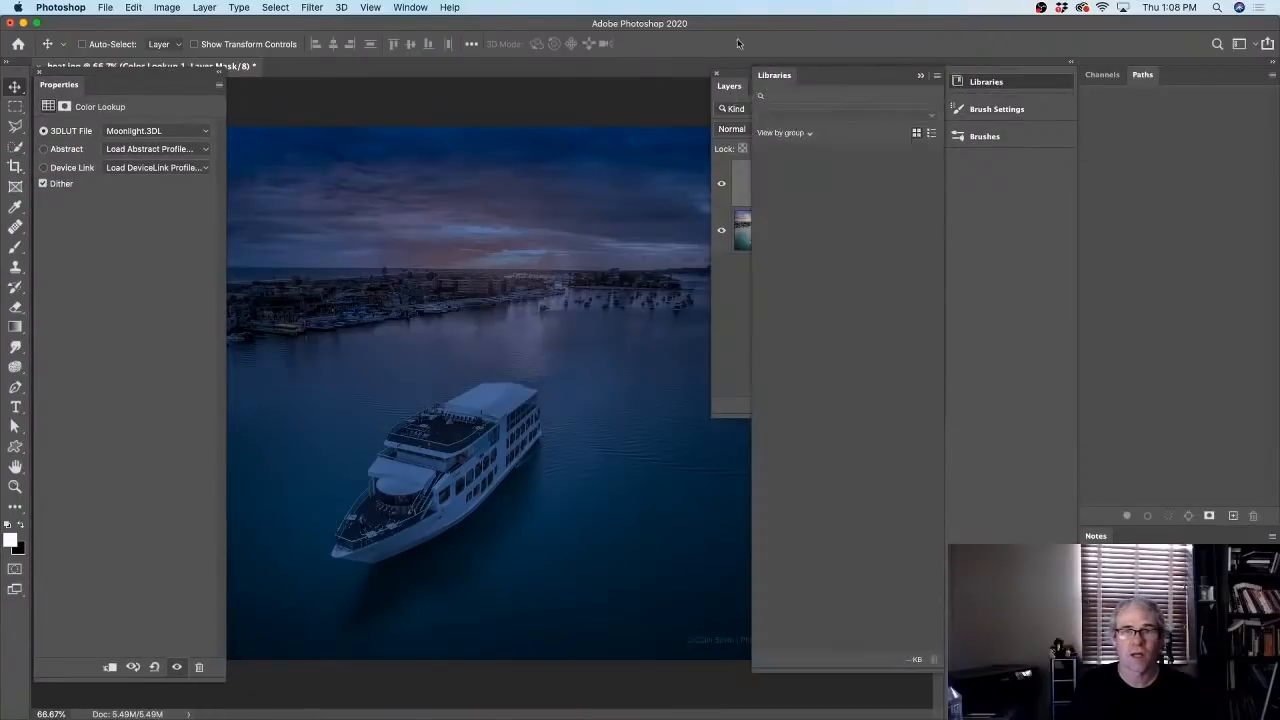
pyautogui.click(919, 77)
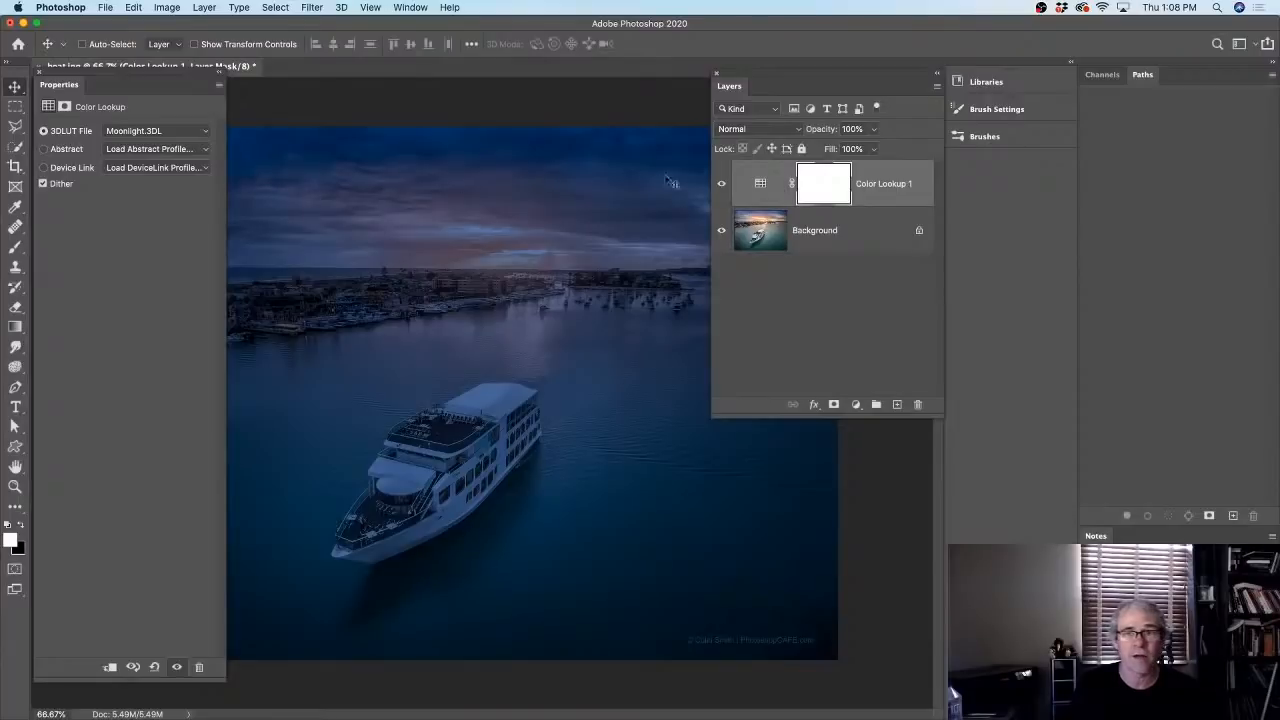
# - Select the Color Lookup layer's mask and toggle the layer's visibility to compare the photo with and without the effect
pyautogui.click(825, 185)
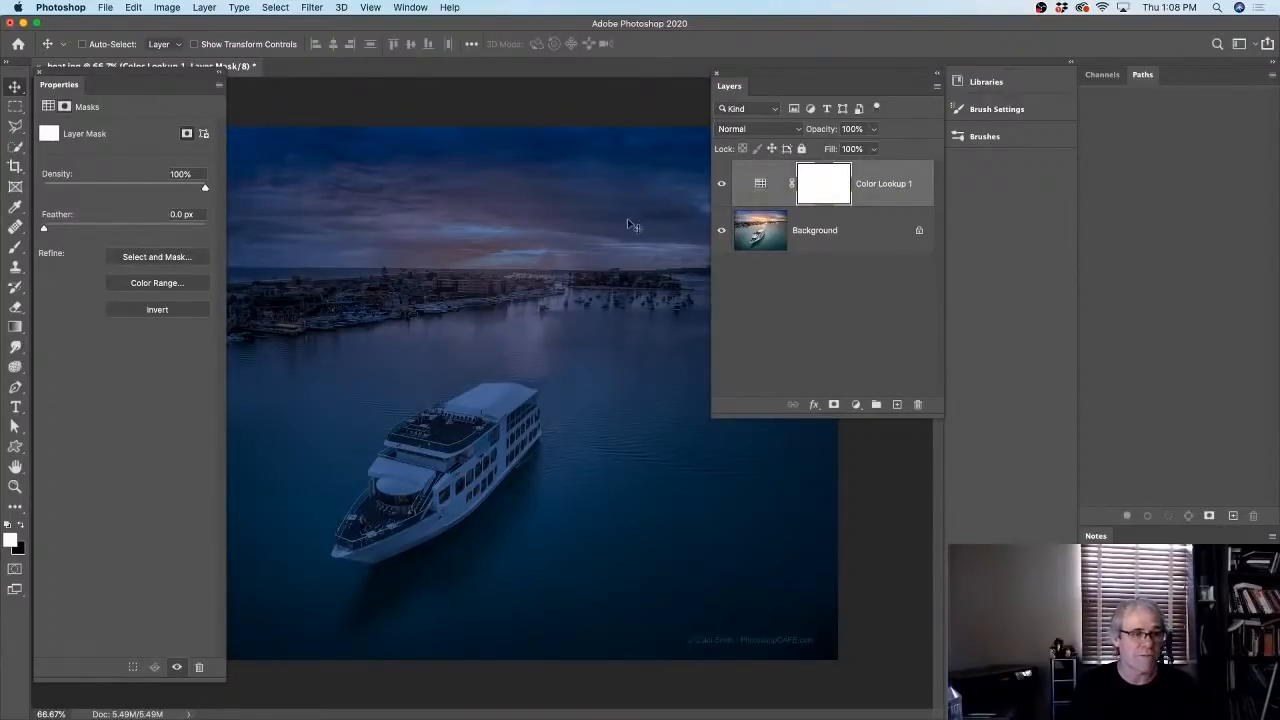
pyautogui.click(721, 186)
pyautogui.click(721, 186)
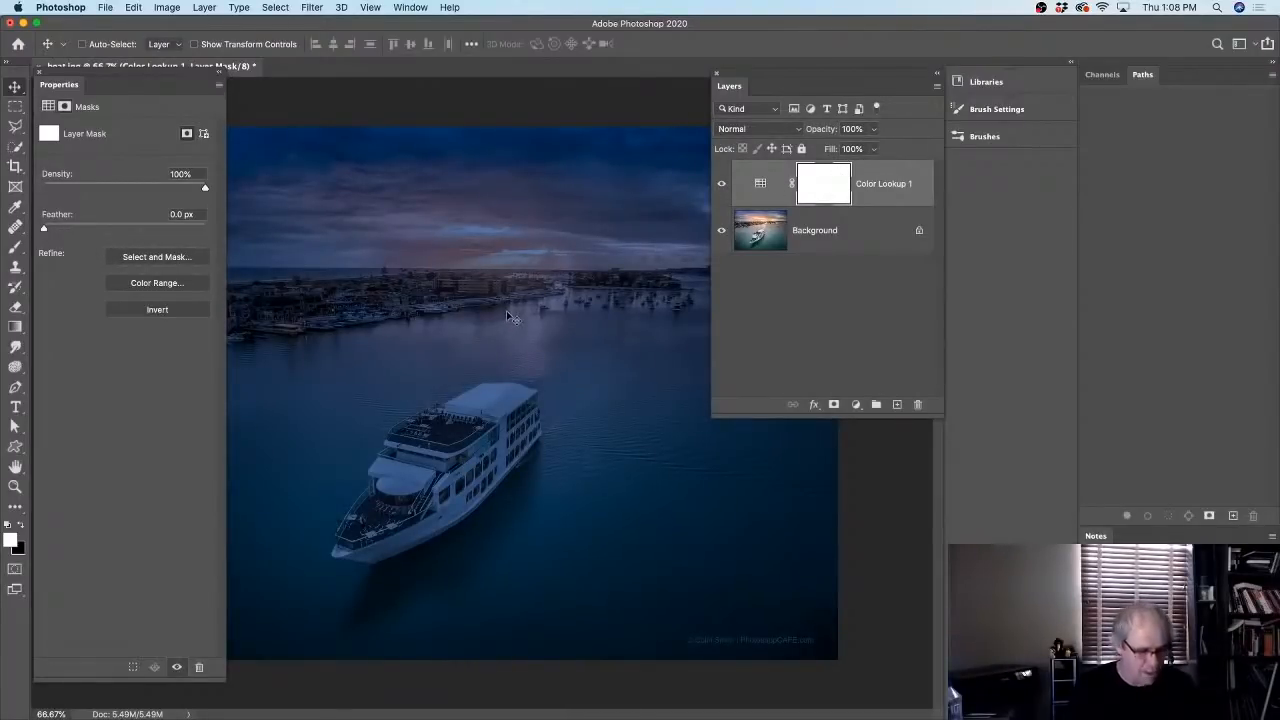
# - Paint black freehand strokes with the 35 px Brush on the Color Lookup mask over the boat's upper decks and the water behind it
pyautogui.press('x')
pyautogui.press('b')
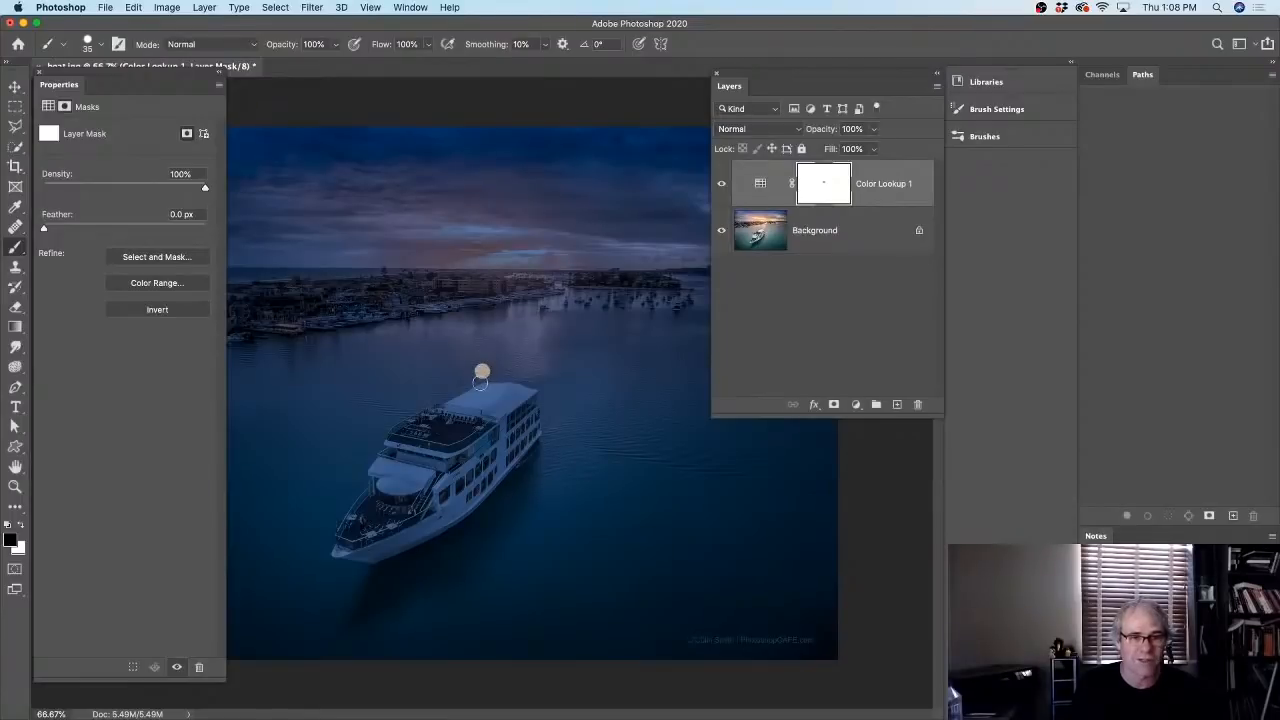
pyautogui.moveTo(481, 371); pyautogui.dragTo(356, 488)
pyautogui.moveTo(440, 455); pyautogui.dragTo(560, 376)
pyautogui.moveTo(470, 420)
pyautogui.mouseDown()
pyautogui.moveTo(473, 375)
pyautogui.moveTo(436, 400)
pyautogui.mouseUp()
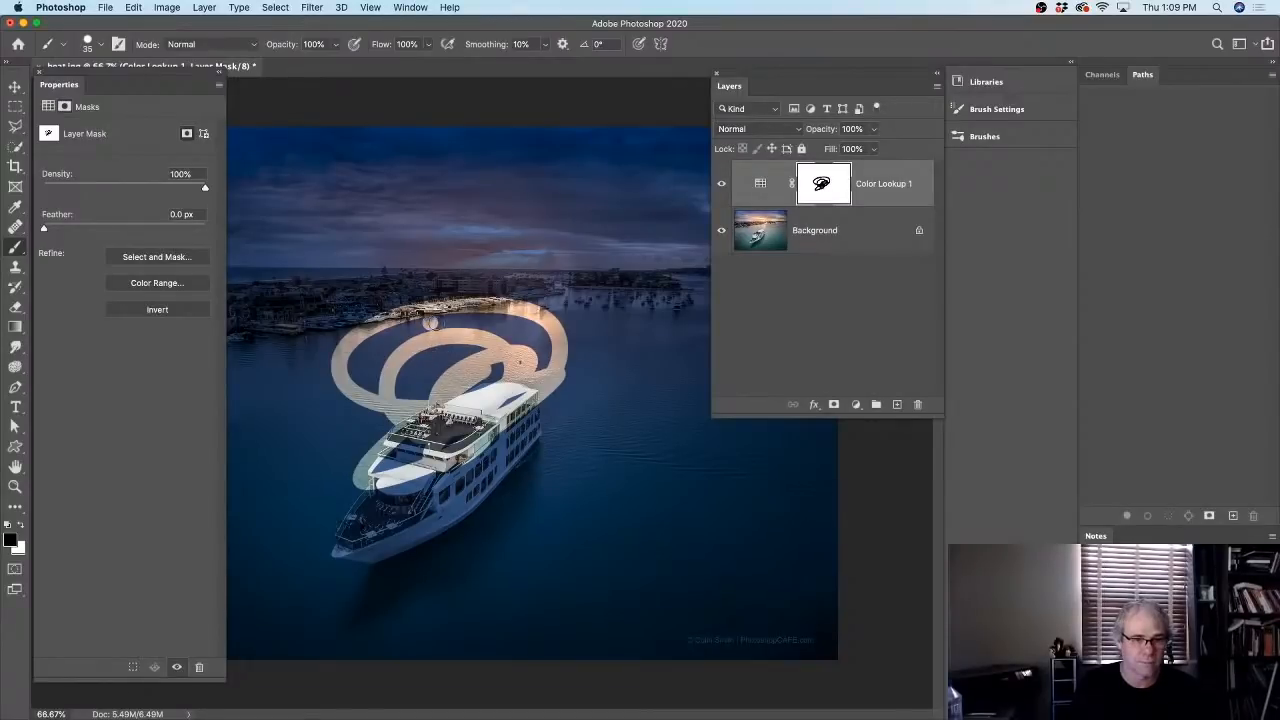
pyautogui.moveTo(437, 320)
pyautogui.mouseDown()
pyautogui.moveTo(355, 365)
pyautogui.moveTo(406, 440)
pyautogui.mouseUp()
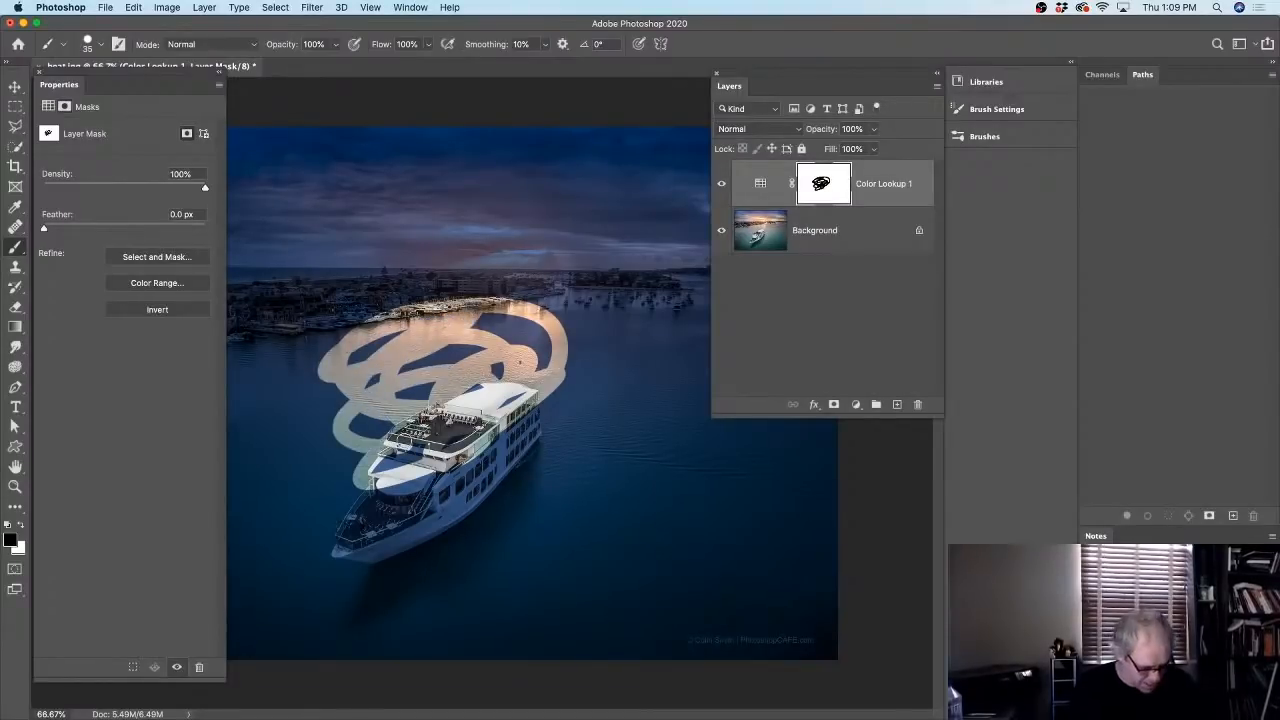
pyautogui.press('super+Tab')
pyautogui.press('super+Tab')
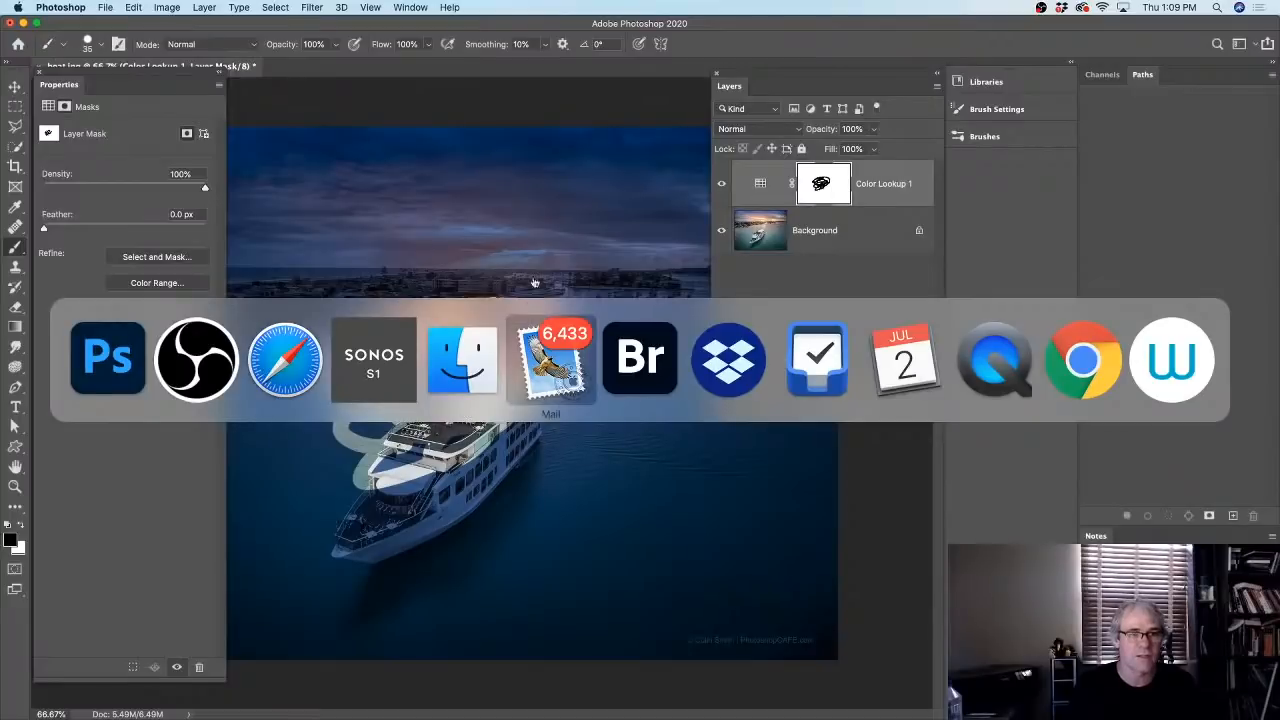
pyautogui.press('Escape')
pyautogui.click(510, 291)
pyautogui.moveTo(461, 343)
pyautogui.mouseDown()
pyautogui.moveTo(423, 399)
pyautogui.moveTo(560, 420)
pyautogui.moveTo(365, 372)
pyautogui.moveTo(385, 420)
pyautogui.mouseUp()
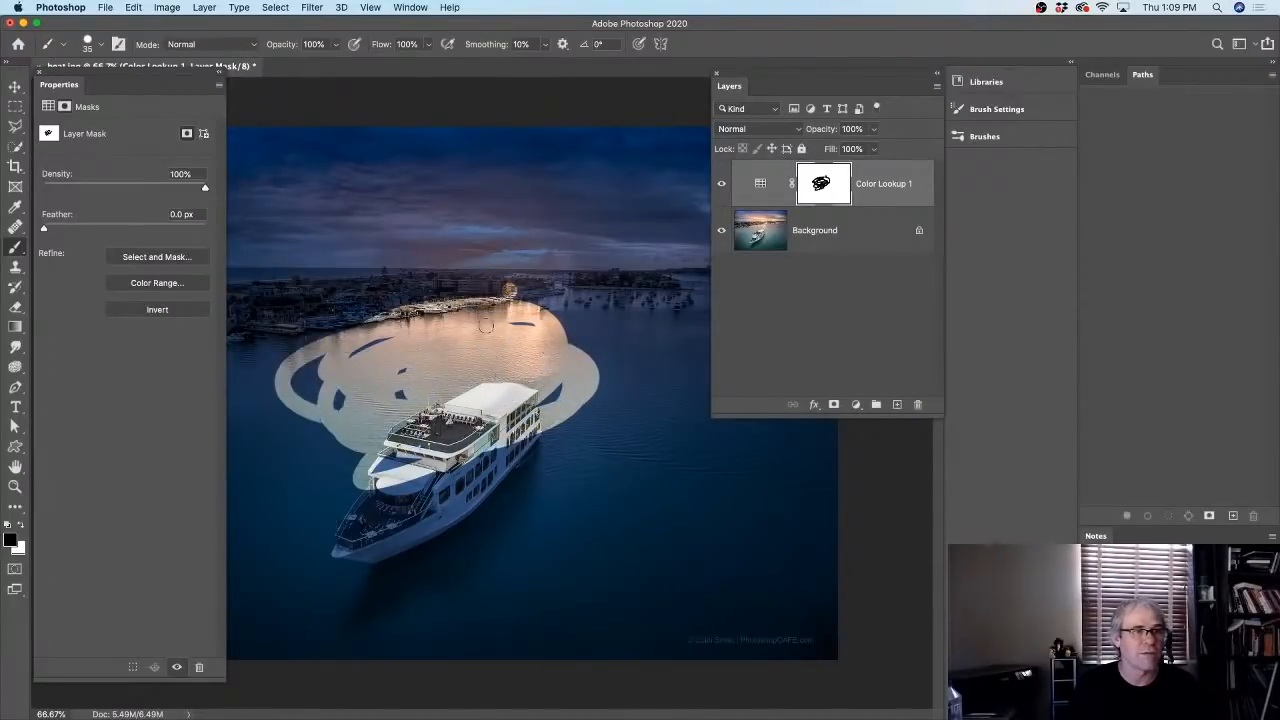
# - Enlarge the brush to 93 px and paint black on the mask over the whole boat and surrounding water, then compare with the layer hidden
pyautogui.click(101, 45)
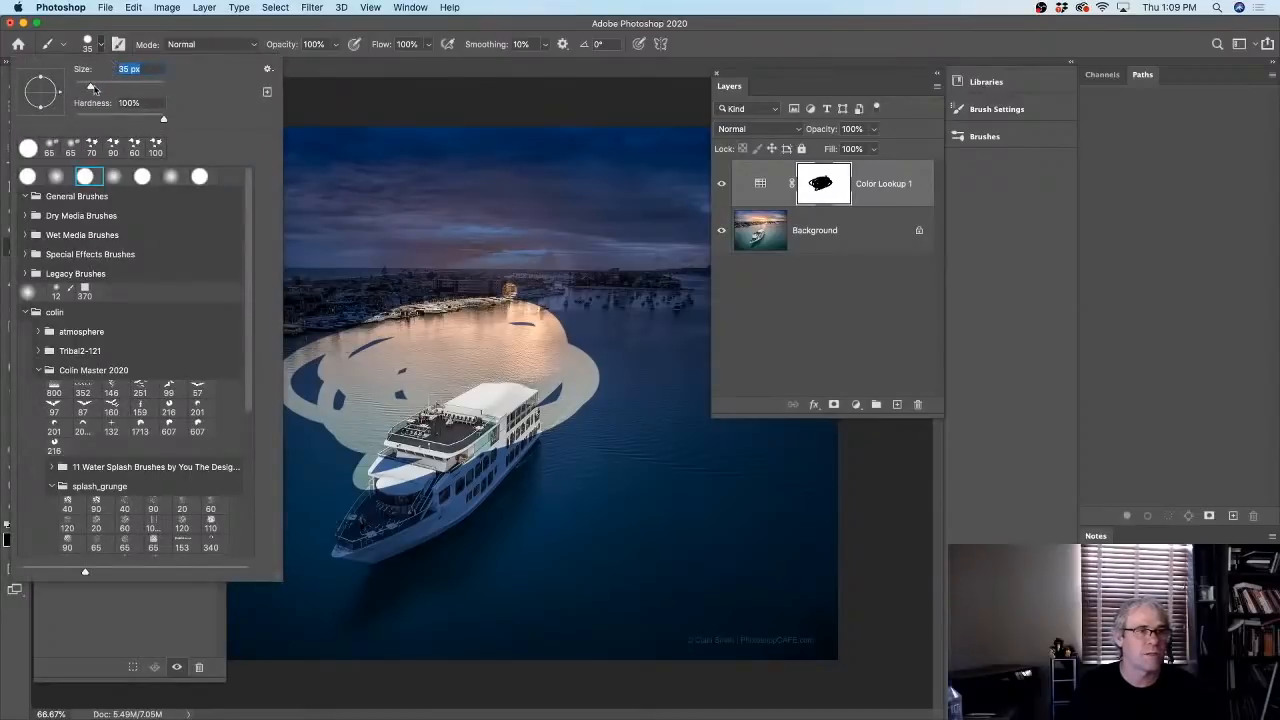
pyautogui.moveTo(92, 88); pyautogui.dragTo(119, 88)
pyautogui.moveTo(482, 358); pyautogui.dragTo(526, 448)
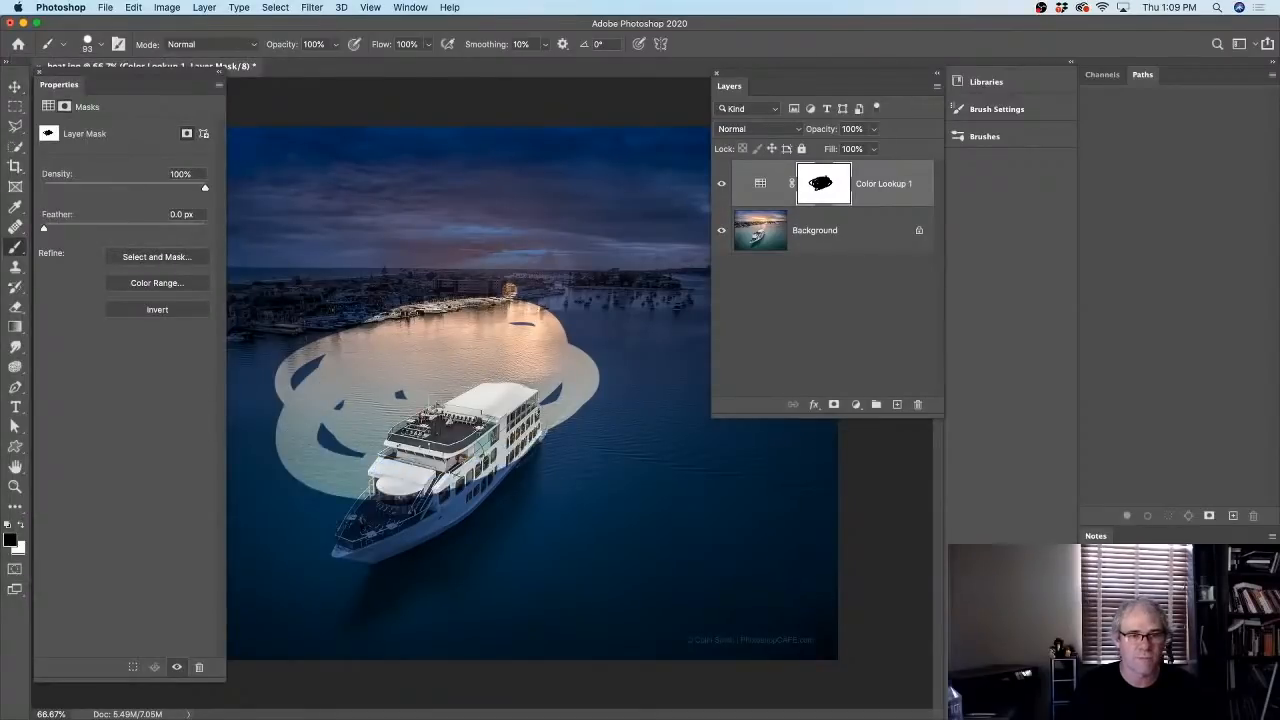
pyautogui.moveTo(489, 410)
pyautogui.mouseDown()
pyautogui.moveTo(350, 540)
pyautogui.moveTo(500, 480)
pyautogui.moveTo(610, 370)
pyautogui.moveTo(474, 412)
pyautogui.mouseUp()
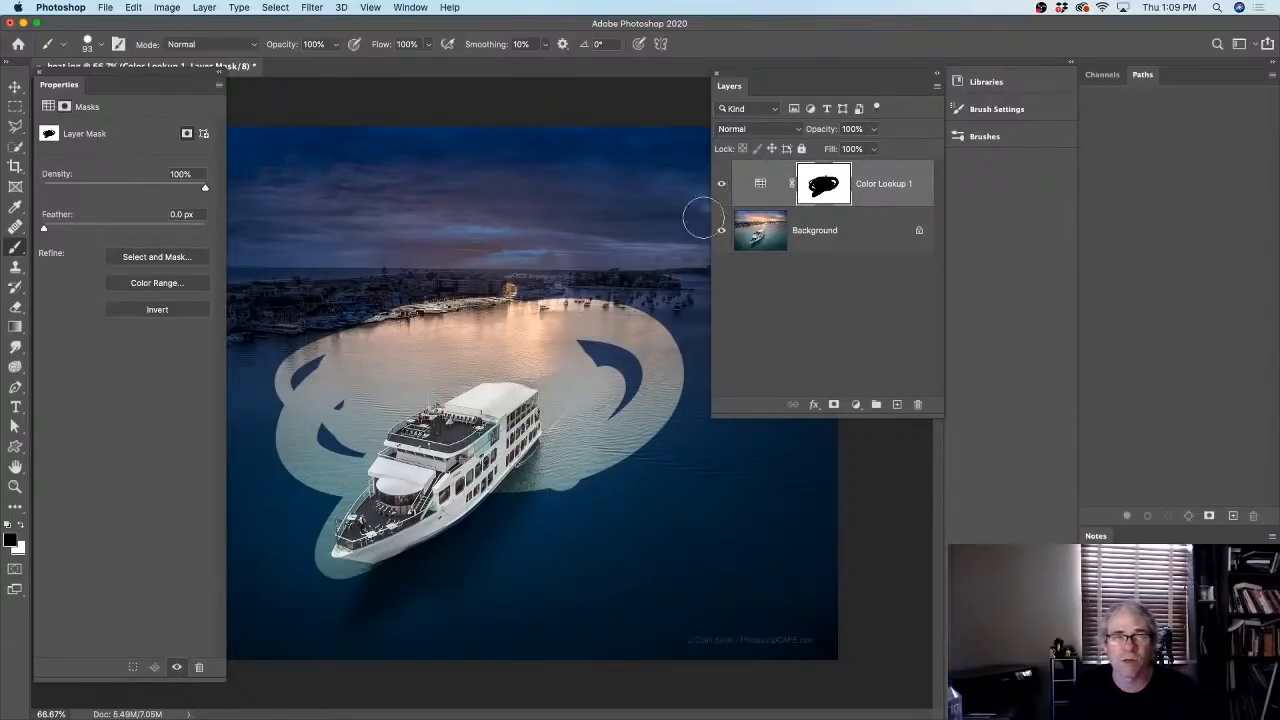
pyautogui.click(721, 183)
pyautogui.click(721, 183)
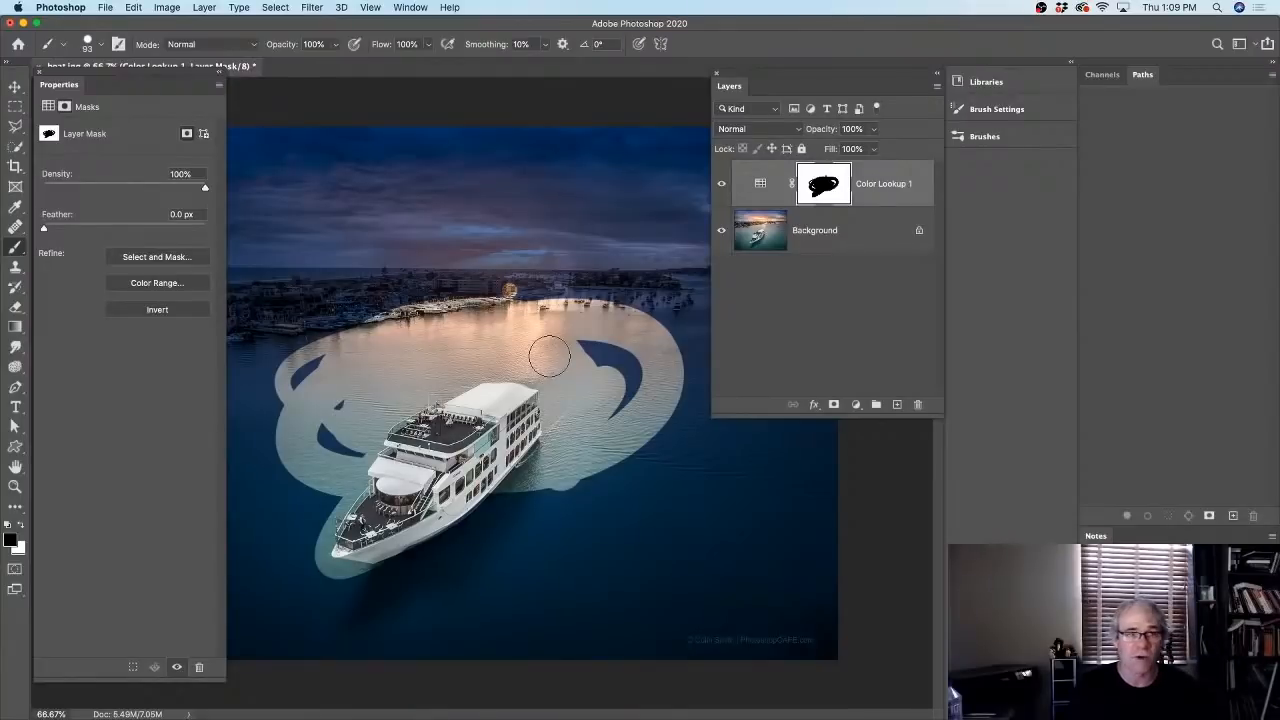
# - Fill the whole Color Lookup mask with black and make white the foreground color
pyautogui.hotkey('alt', 'BackSpace')
pyautogui.press('v')
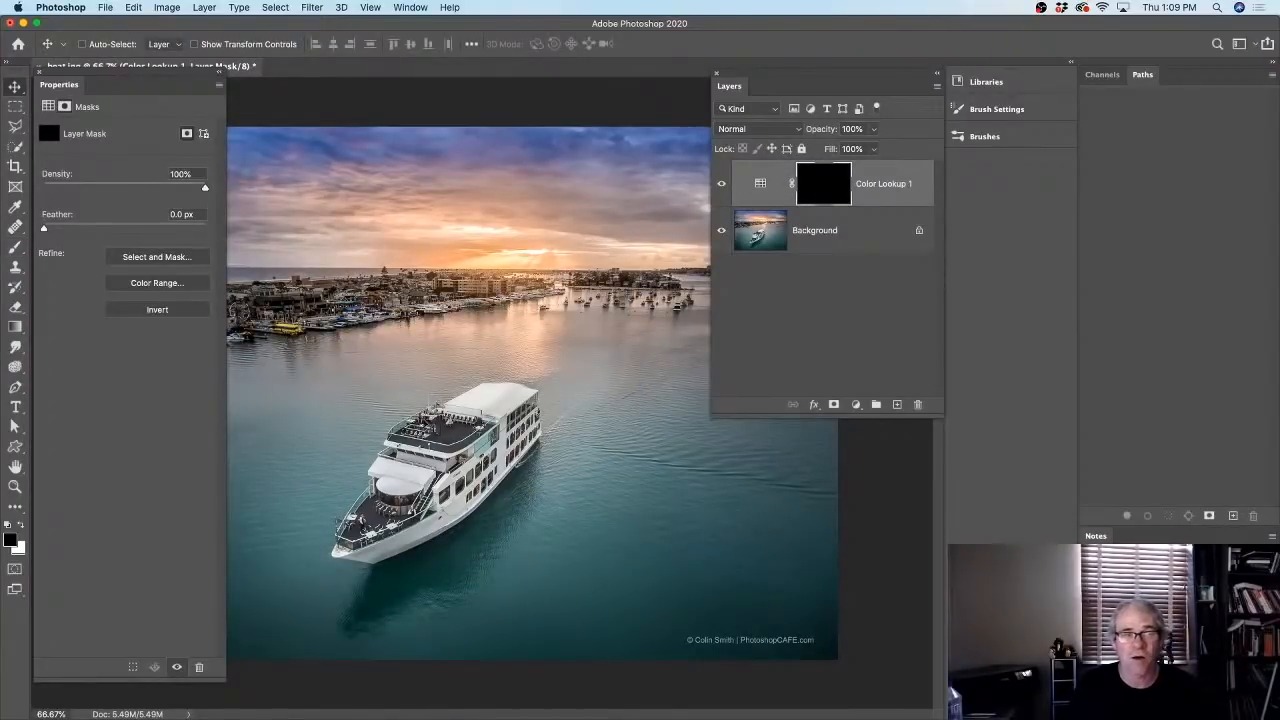
pyautogui.click(20, 527)
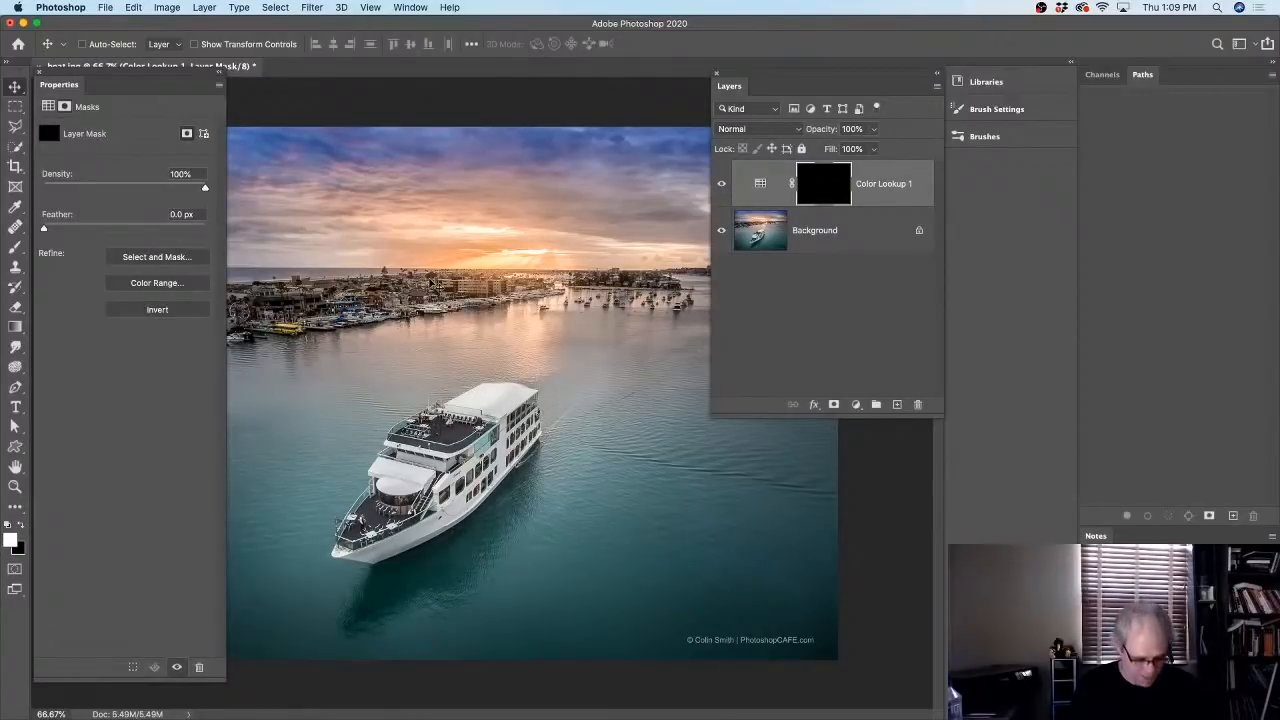
# - Enlarge the hard brush to 500 px and paint white on the mask across the sky and distant shoreline
pyautogui.press('b')
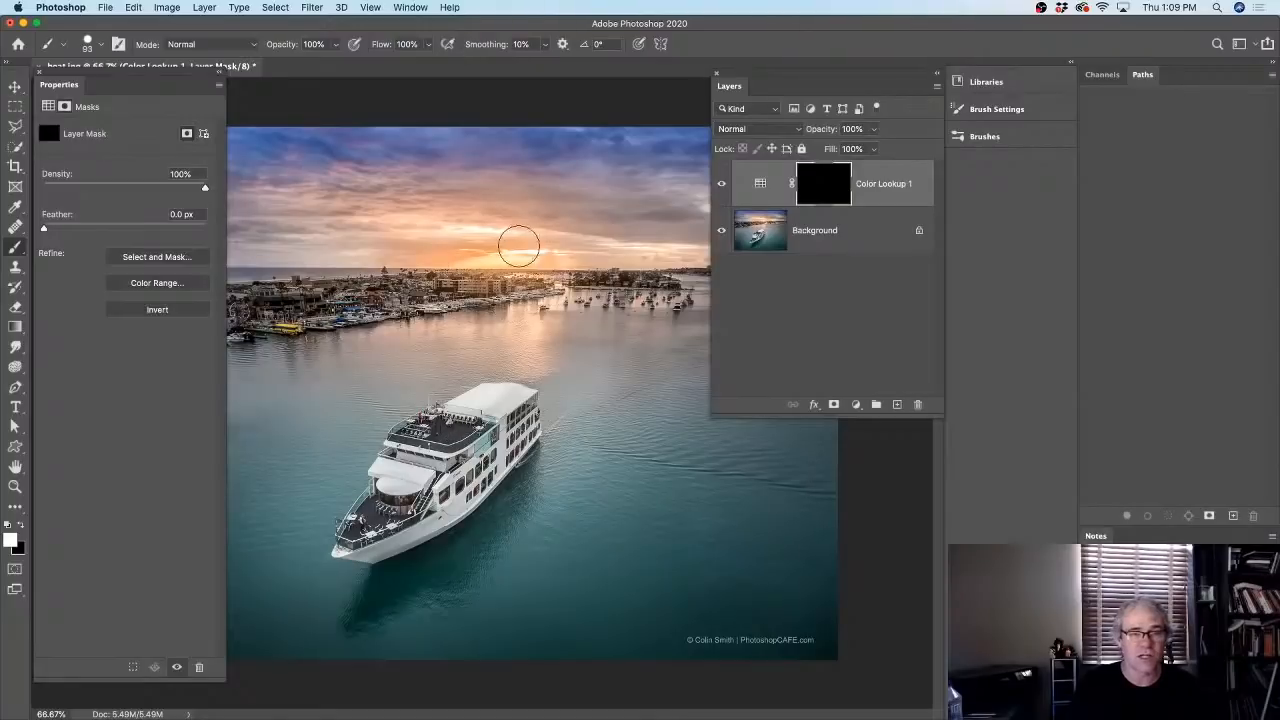
pyautogui.press(']')
pyautogui.press(']')
pyautogui.press(']')
pyautogui.press(']')
pyautogui.press(']')
pyautogui.press(']')
pyautogui.press(']')
pyautogui.press(']')
pyautogui.press(']')
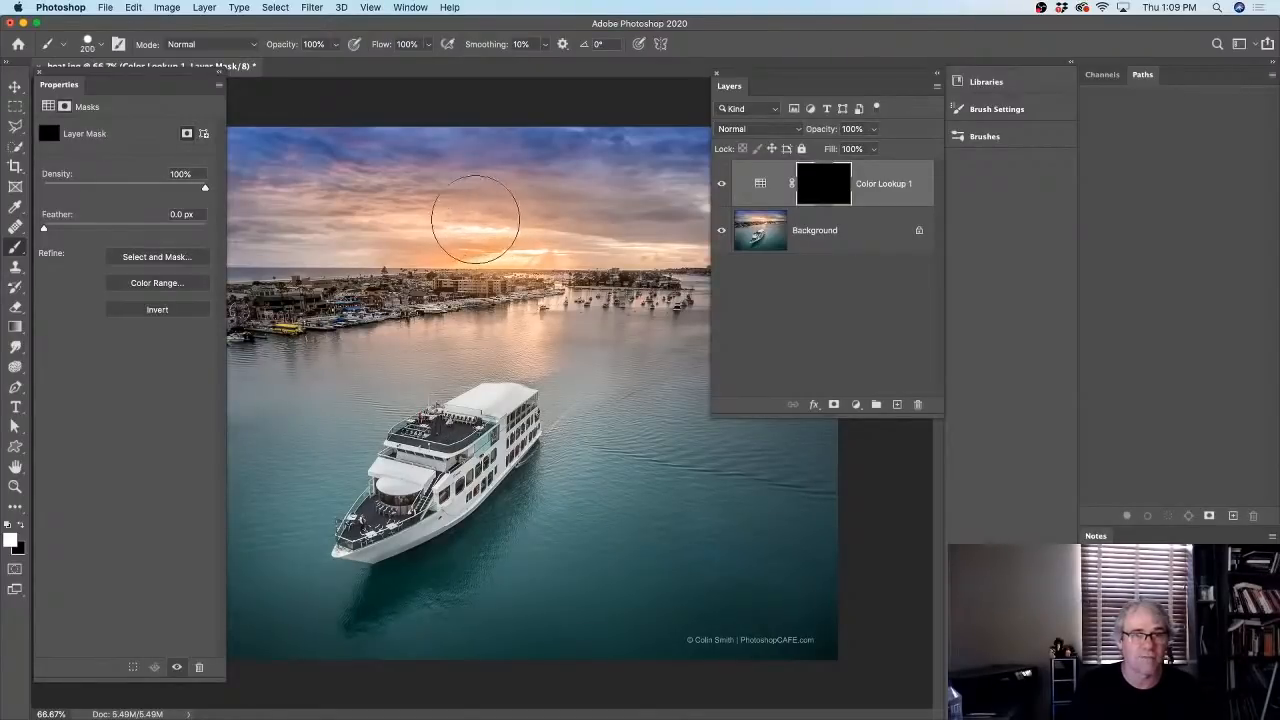
pyautogui.click(470, 180)
pyautogui.moveTo(468, 182)
pyautogui.mouseDown()
pyautogui.moveTo(270, 175)
pyautogui.moveTo(825, 210)
pyautogui.moveTo(380, 210)
pyautogui.mouseUp()
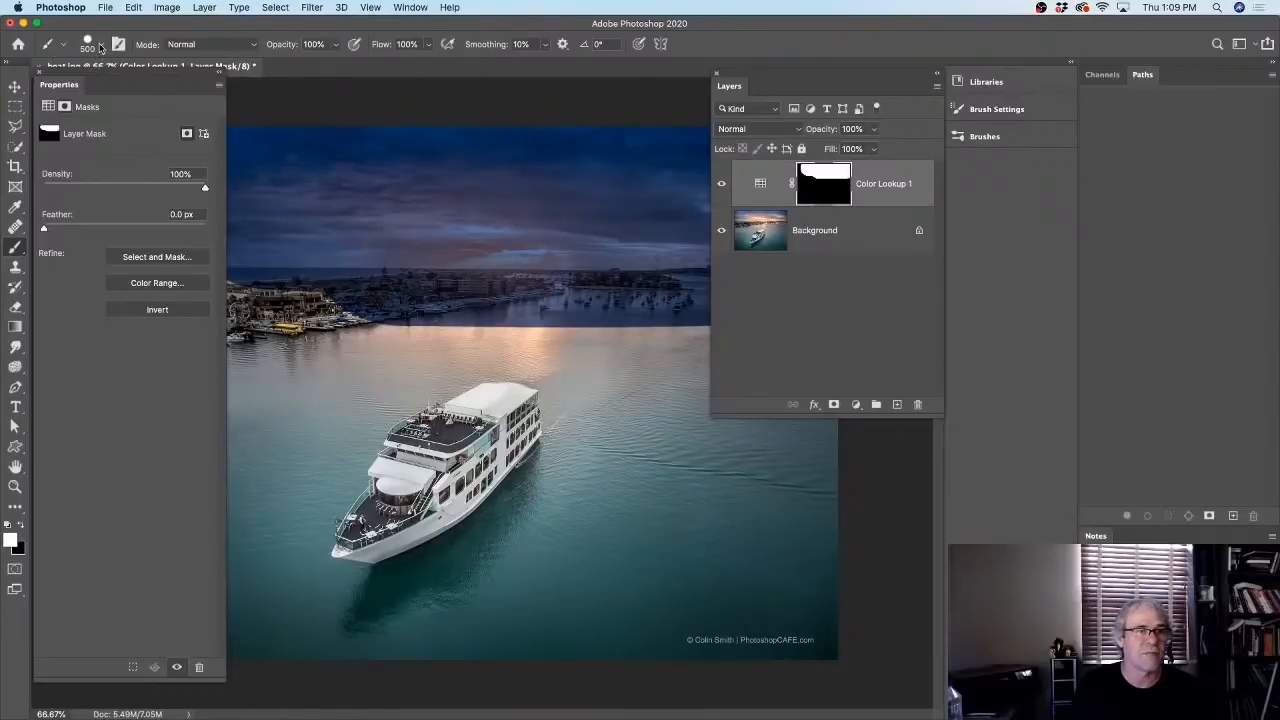
# - Soften the brush to its lowest hardness and refill the Color Lookup mask with black
pyautogui.click(95, 45)
pyautogui.moveTo(163, 120); pyautogui.dragTo(74, 120)
pyautogui.click(262, 28)
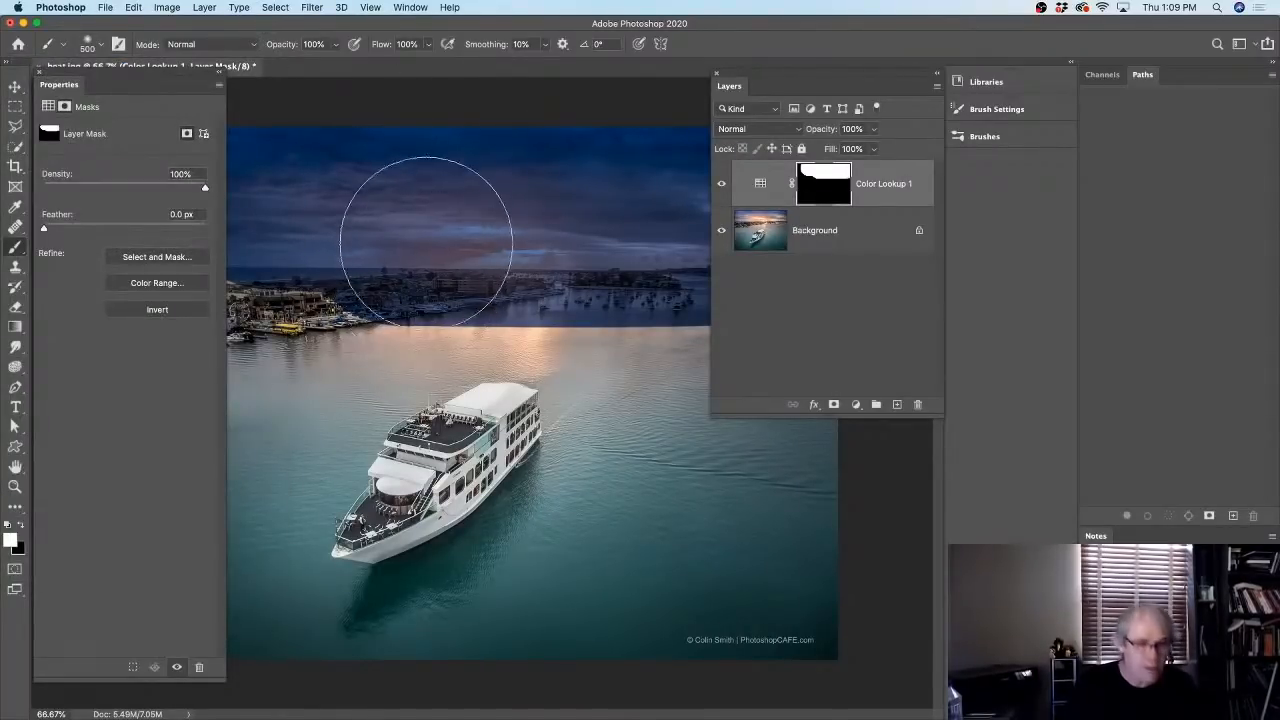
pyautogui.press('super+BackSpace')
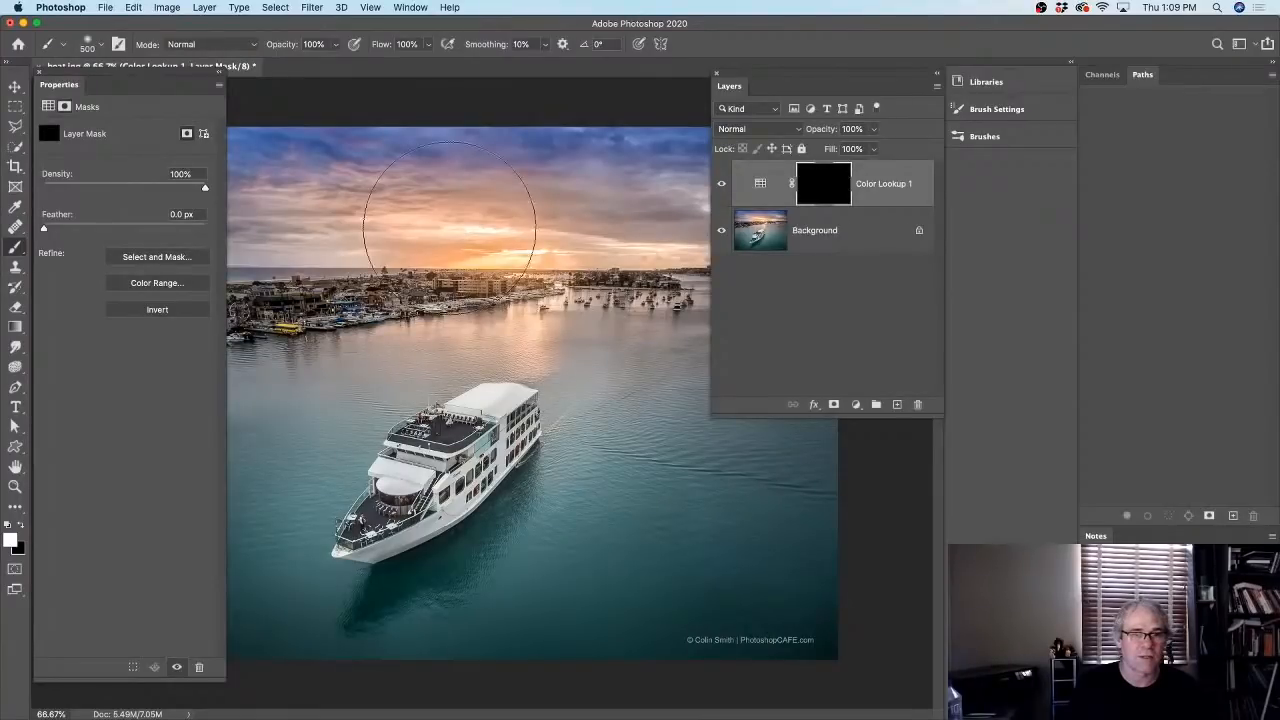
# - Paint white with the soft 500 px brush on the mask over the sky, shoreline and far water, leaving the mask selected
pyautogui.moveTo(614, 129)
pyautogui.mouseDown()
pyautogui.moveTo(157, 214)
pyautogui.moveTo(757, 229)
pyautogui.moveTo(240, 232)
pyautogui.moveTo(173, 247)
pyautogui.mouseUp()
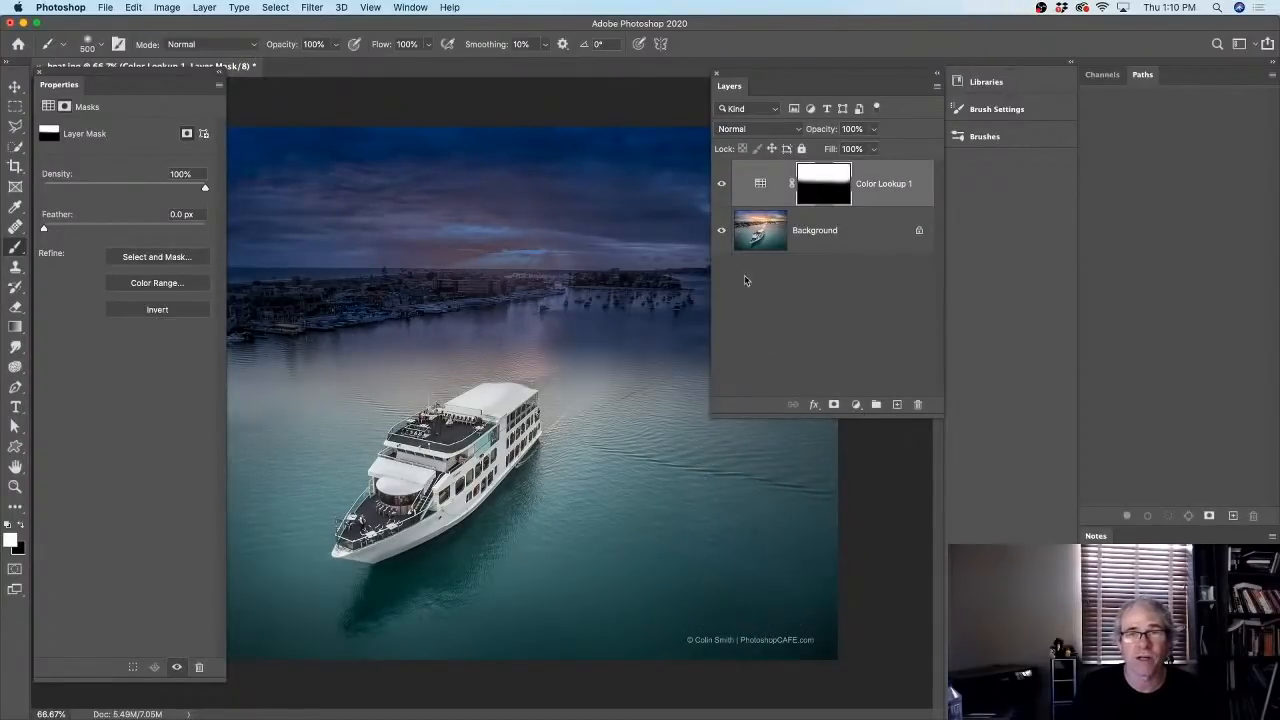
pyautogui.click(760, 185)
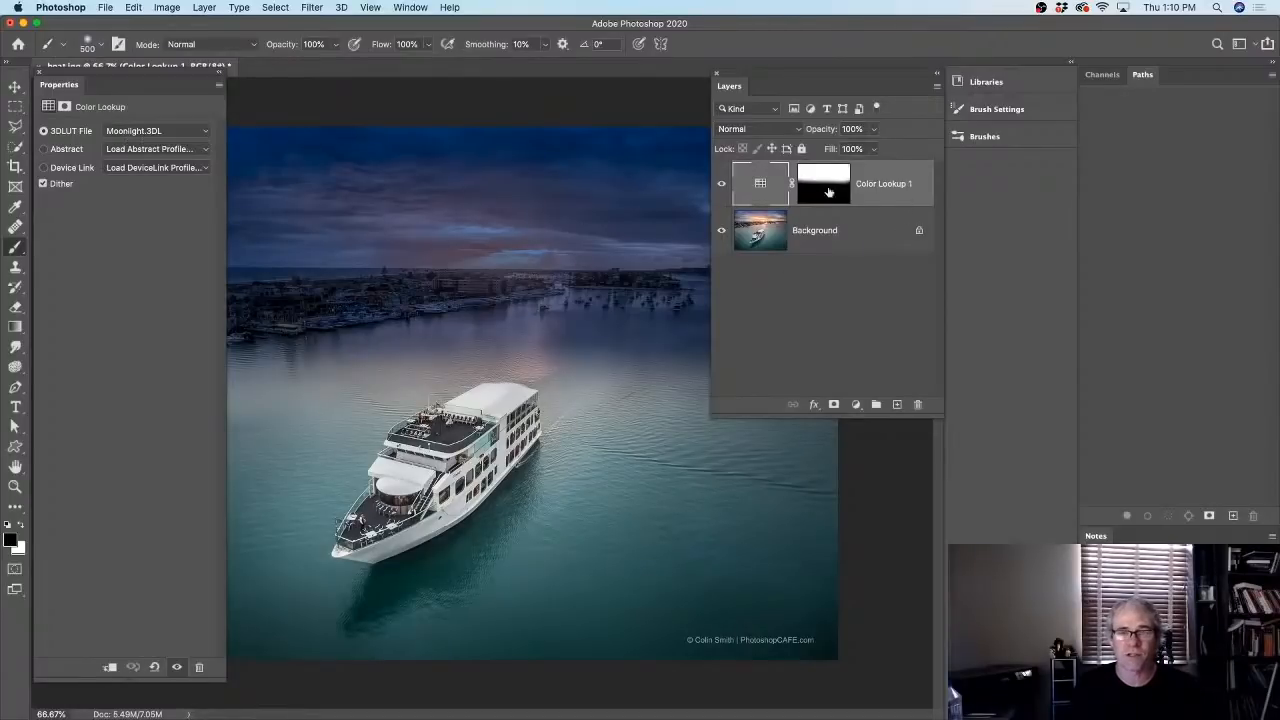
pyautogui.click(820, 189)
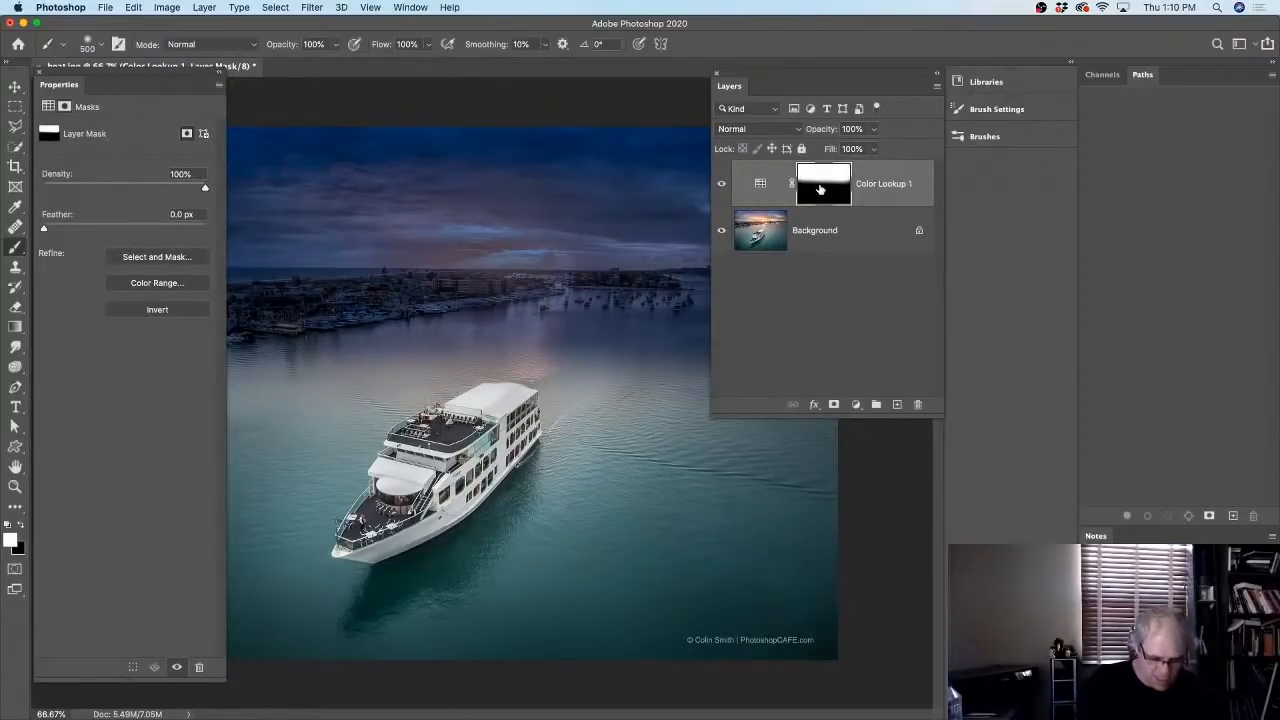
# - Fill the Color Lookup layer's mask with white and lower the layer's opacity to about 62%
pyautogui.hotkey('alt', 'BackSpace')
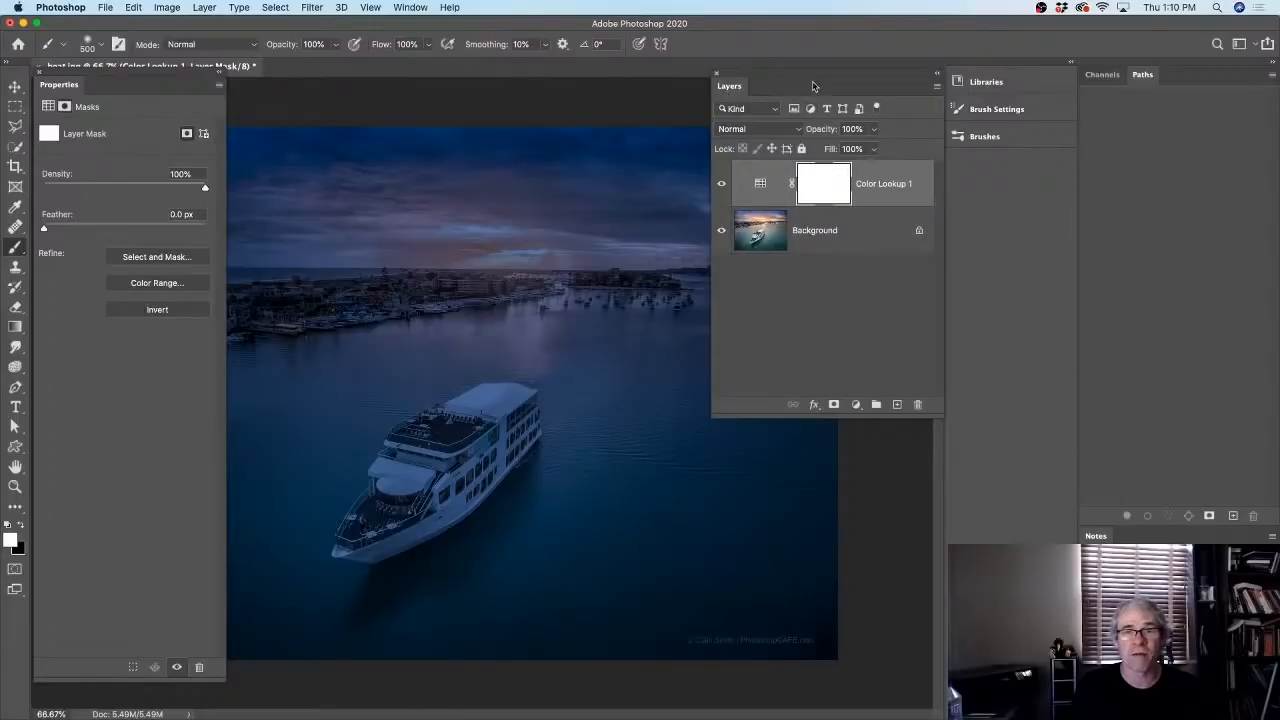
pyautogui.moveTo(820, 131); pyautogui.dragTo(729, 133)
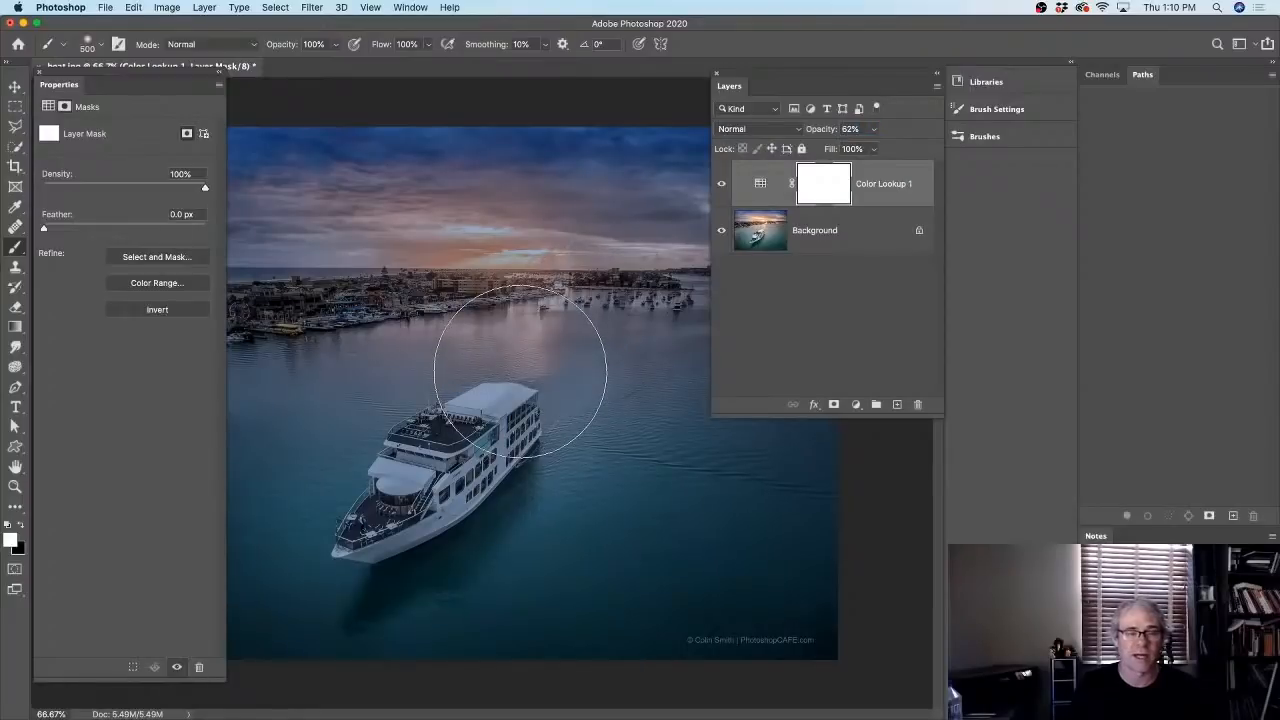
# - Set the Color Lookup layer's blend mode to Color at 100% opacity and compare the photo with and without it
pyautogui.click(765, 130)
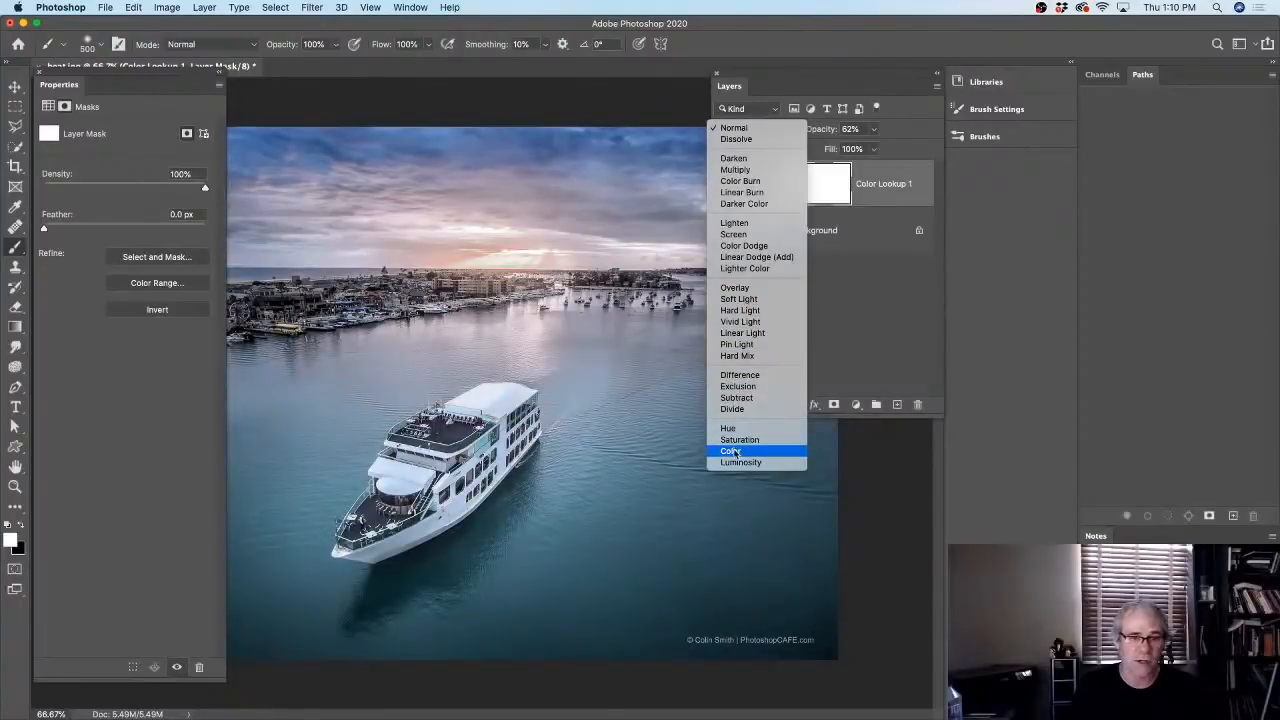
pyautogui.click(734, 451)
pyautogui.moveTo(822, 132); pyautogui.dragTo(960, 140)
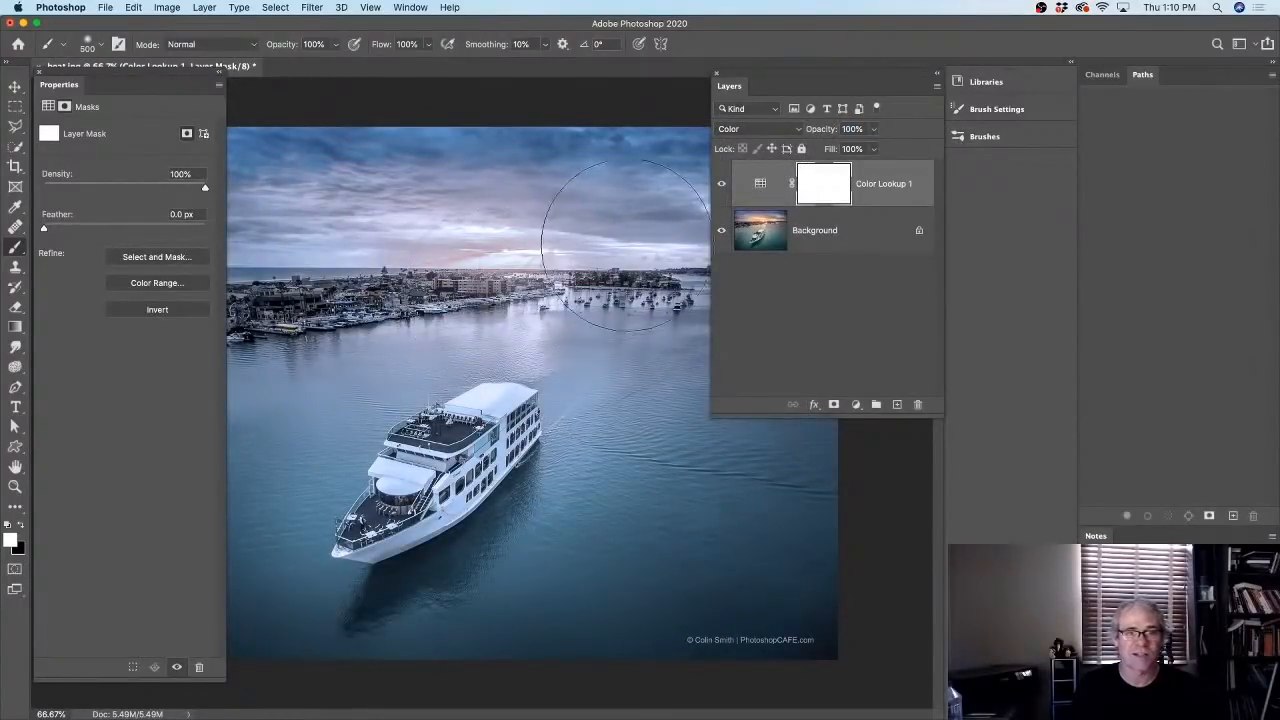
pyautogui.click(722, 183)
pyautogui.click(722, 183)
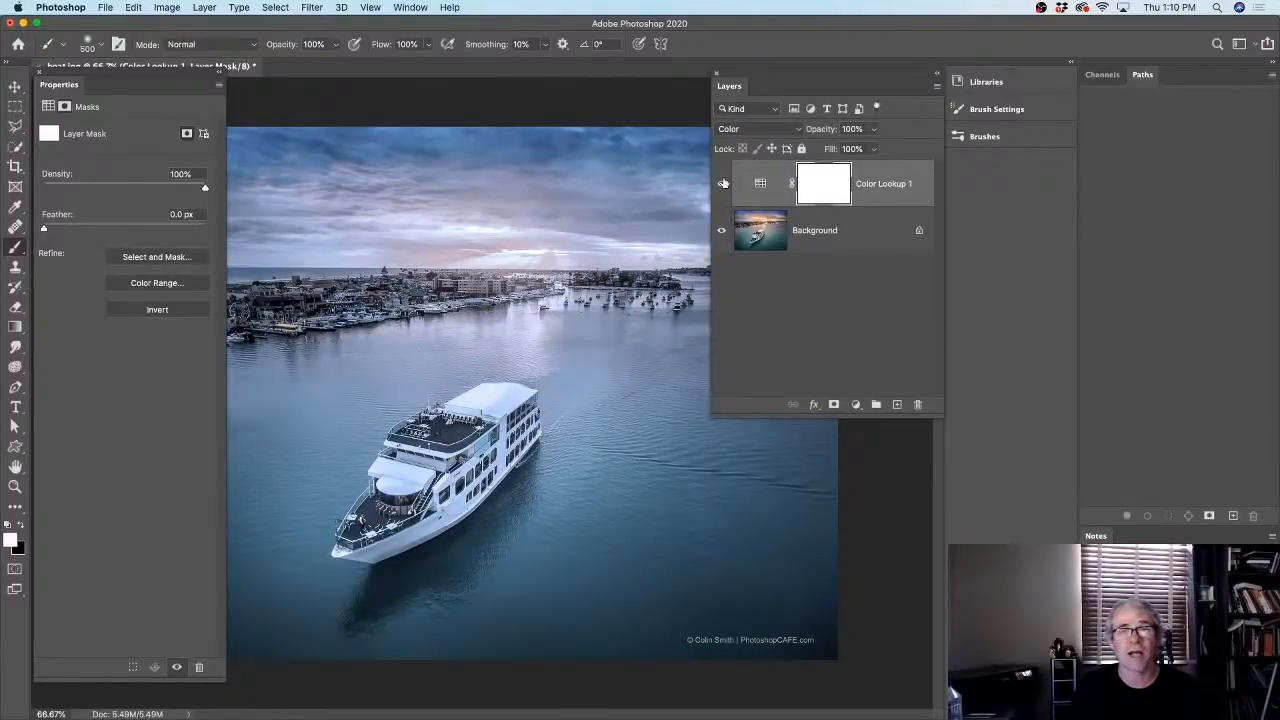
# - Change the Color Lookup layer's blend mode to Luminosity and compare the photo with and without the layer
pyautogui.click(755, 129)
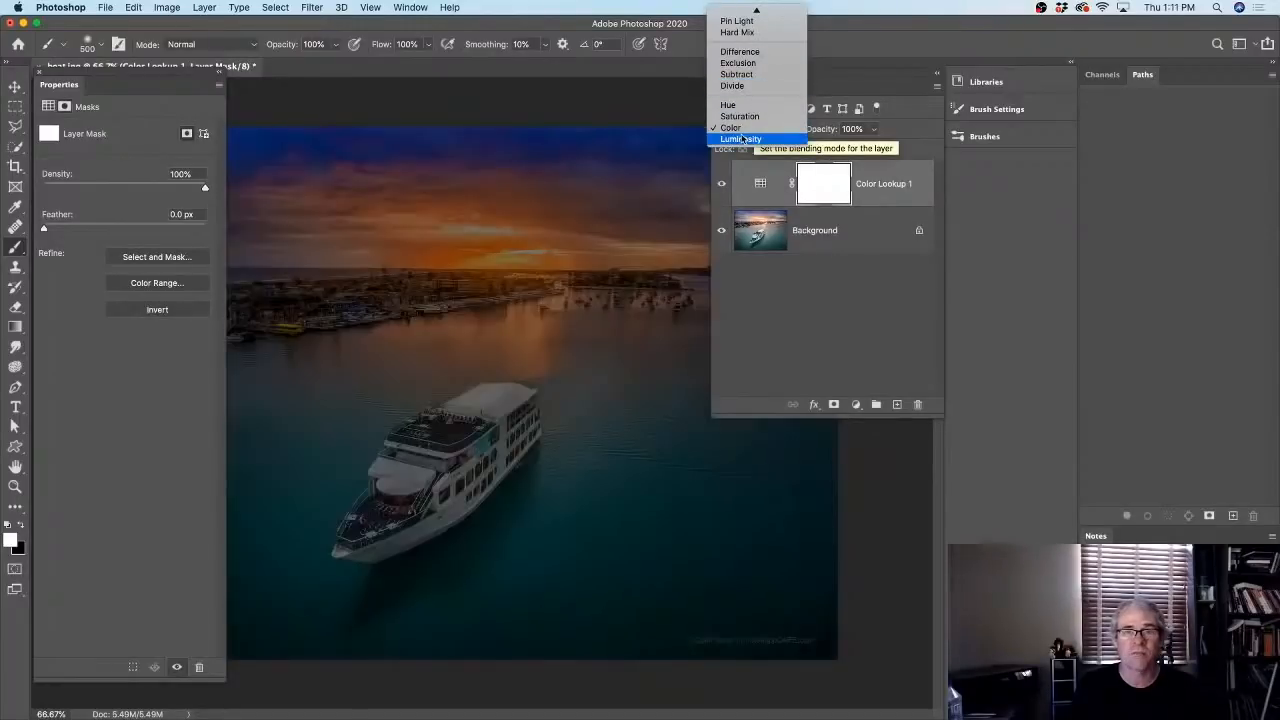
pyautogui.click(742, 139)
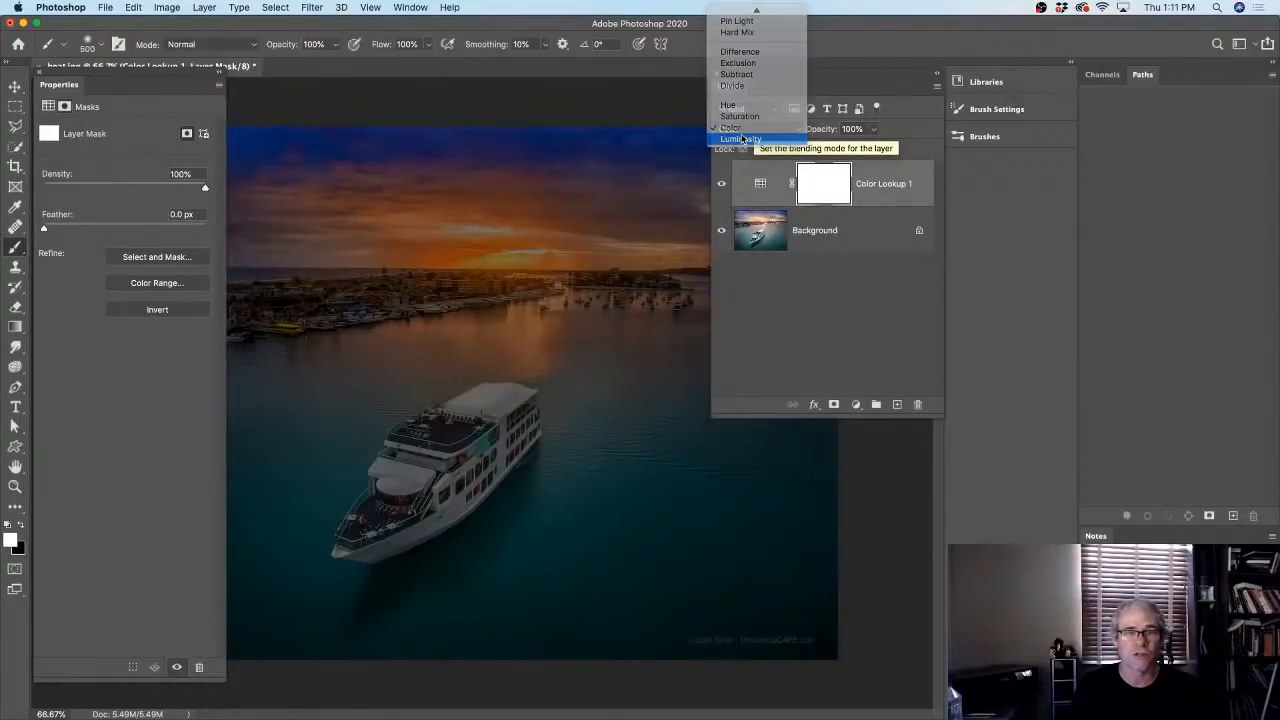
pyautogui.click(722, 185)
pyautogui.click(722, 185)
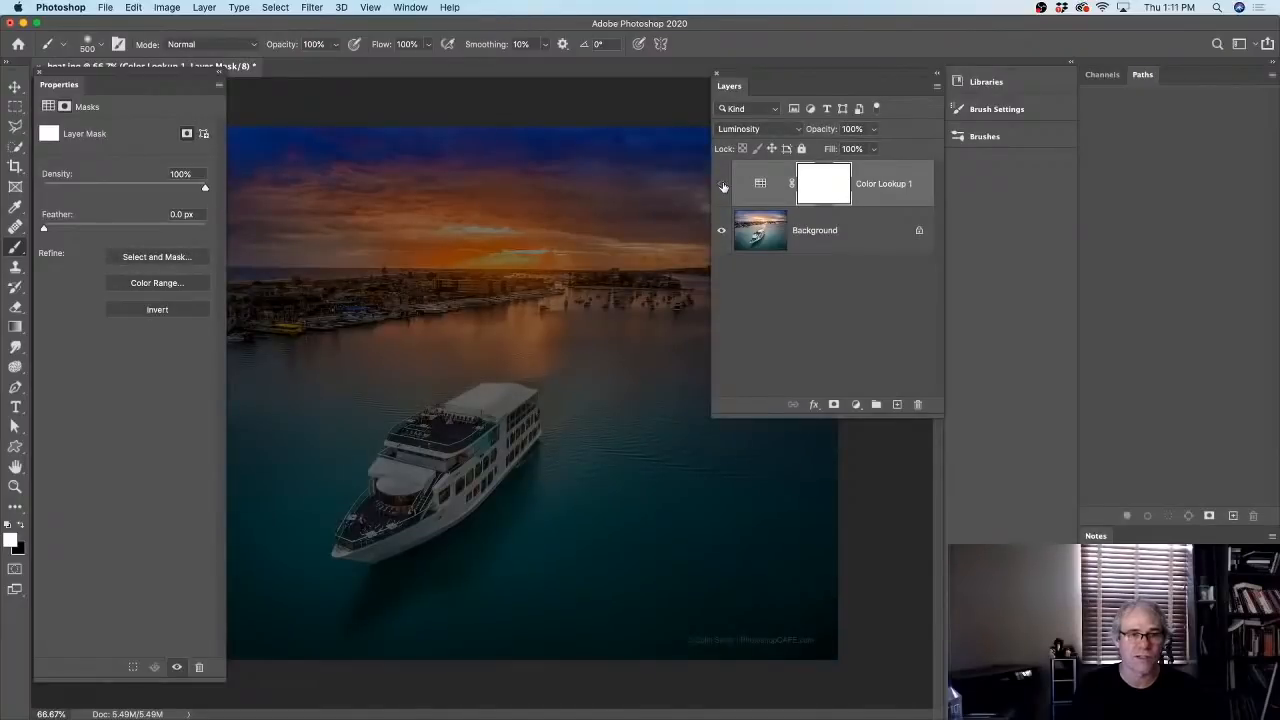
pyautogui.click(722, 185)
pyautogui.click(722, 185)
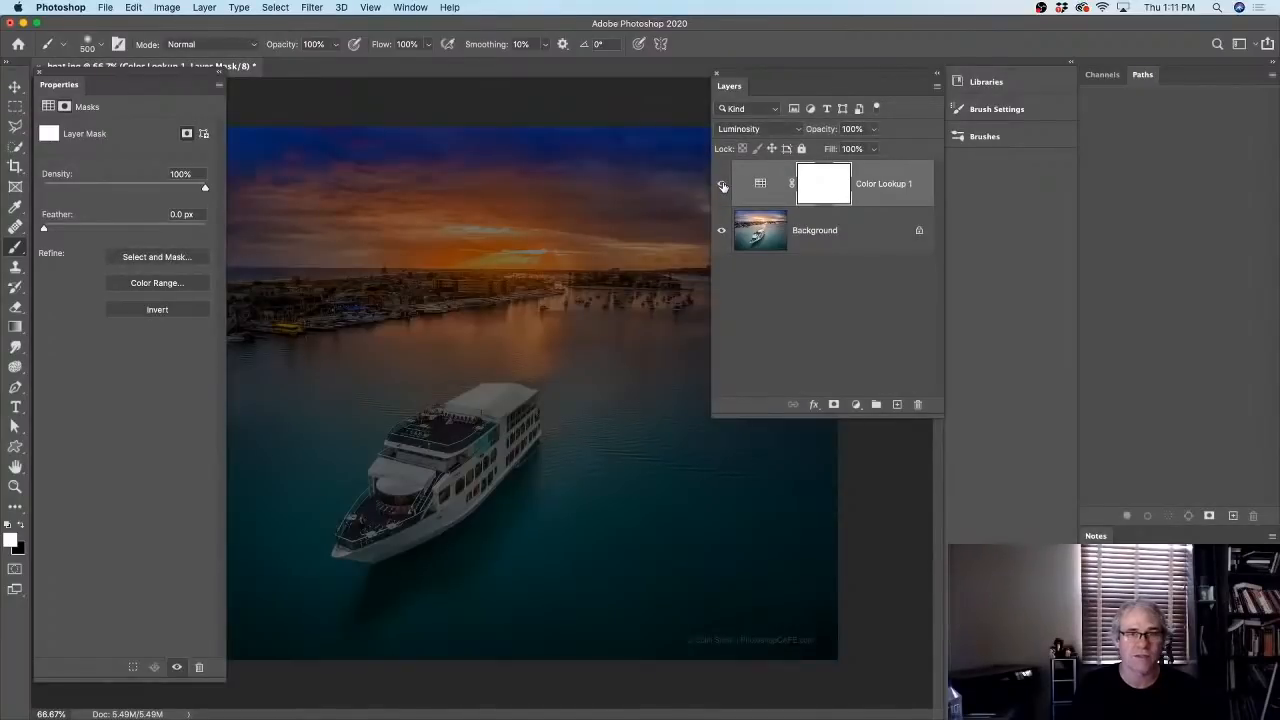
# - Return the Color Lookup layer to Normal blending, try lower opacities before setting 100%, and compare the photo with the layer hidden
pyautogui.click(750, 130)
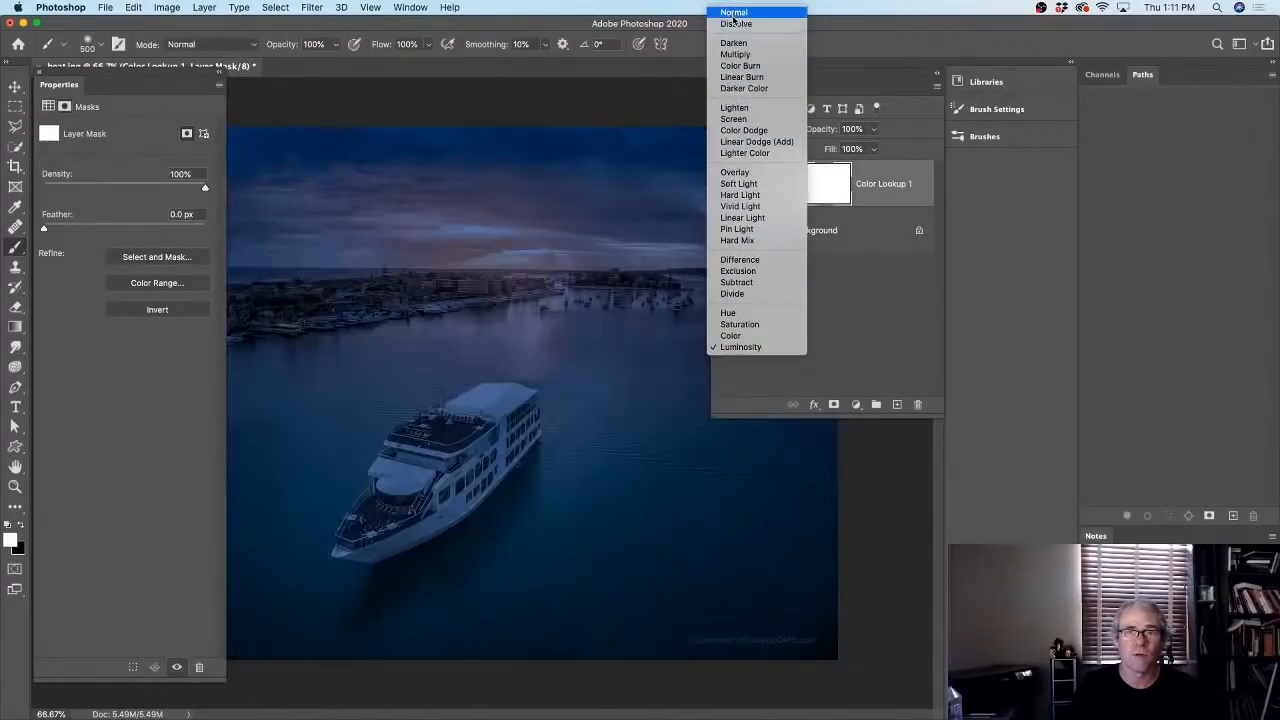
pyautogui.click(734, 13)
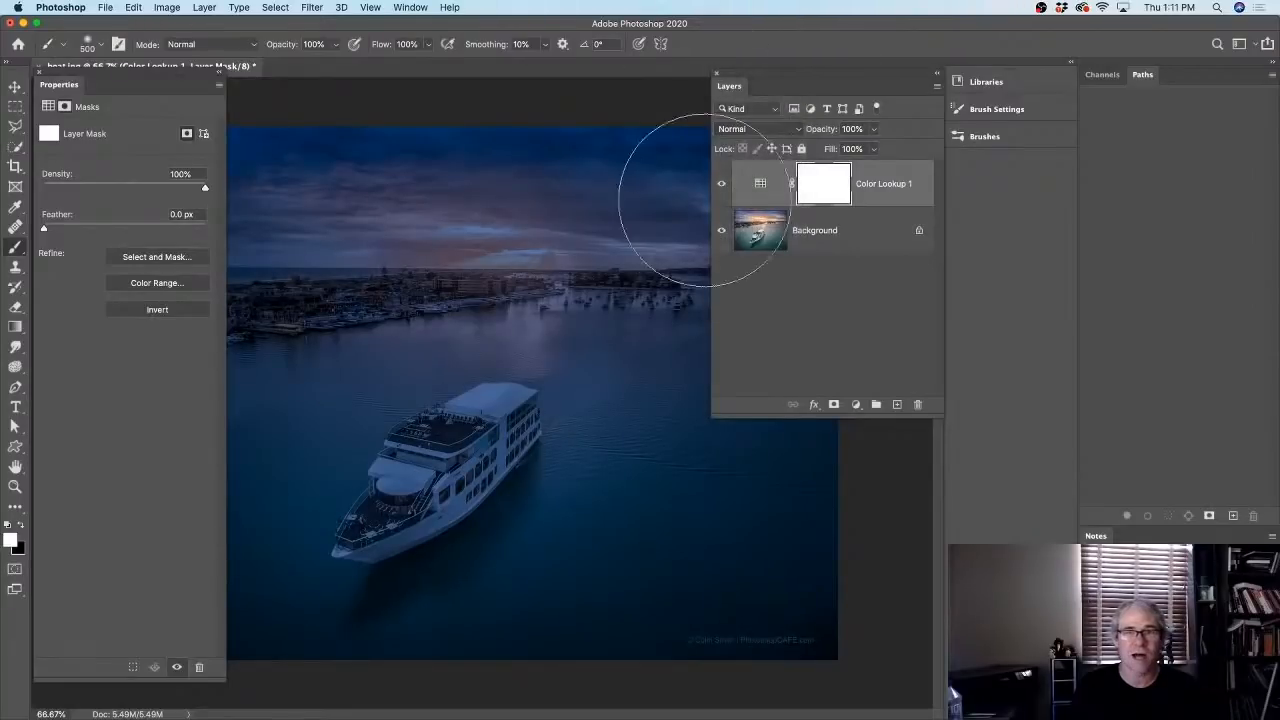
pyautogui.click(818, 130)
pyautogui.write('24')
pyautogui.press('Return')
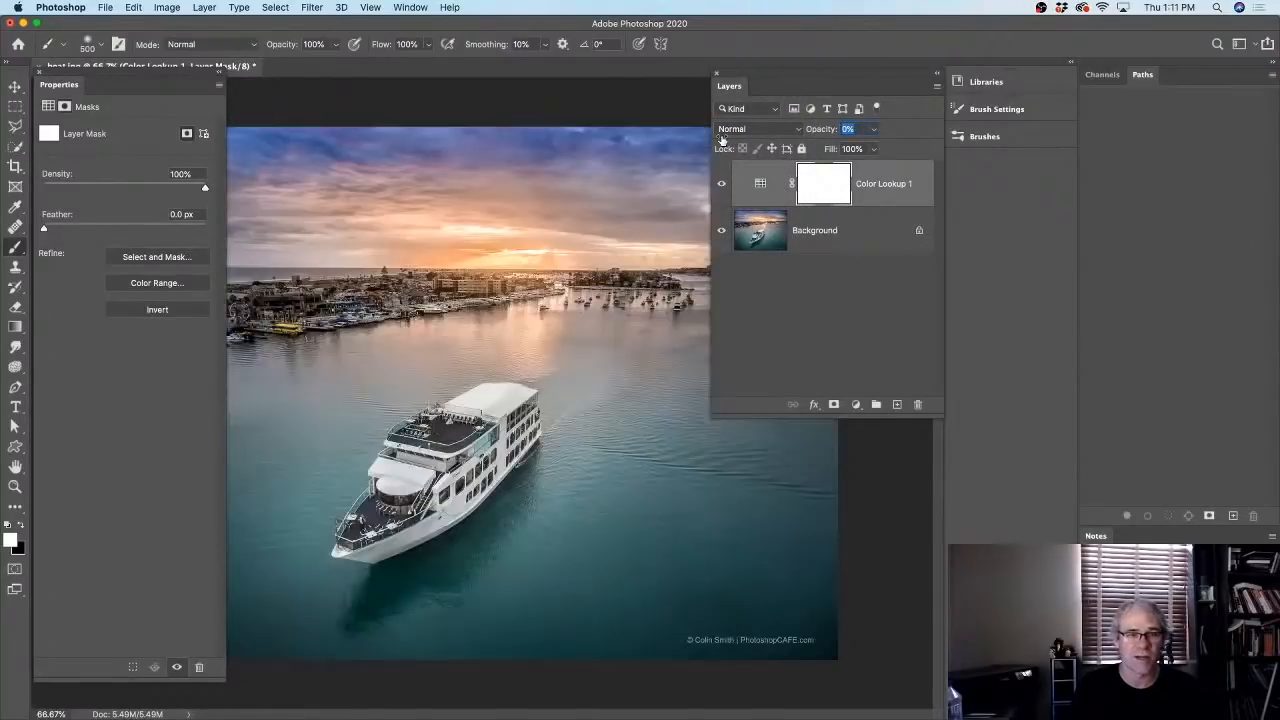
pyautogui.moveTo(737, 139)
pyautogui.mouseDown()
pyautogui.moveTo(762, 140)
pyautogui.moveTo(750, 141)
pyautogui.mouseUp()
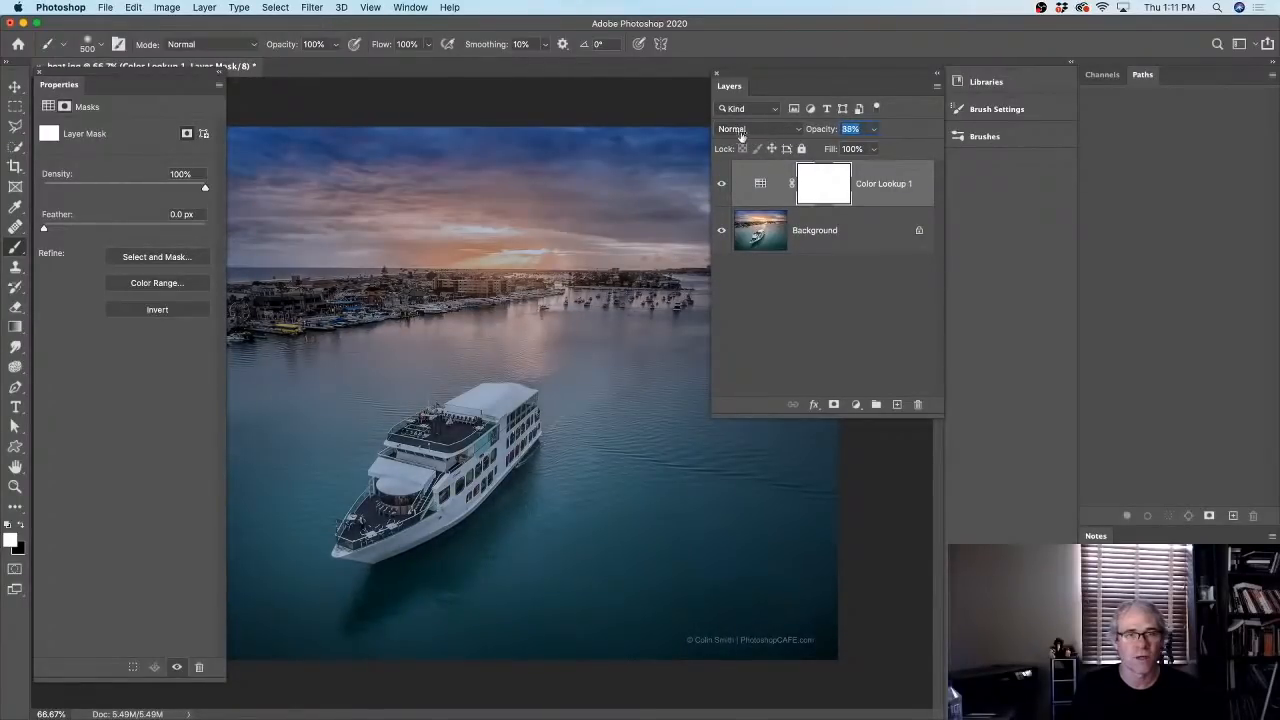
pyautogui.write('100')
pyautogui.press('Return')
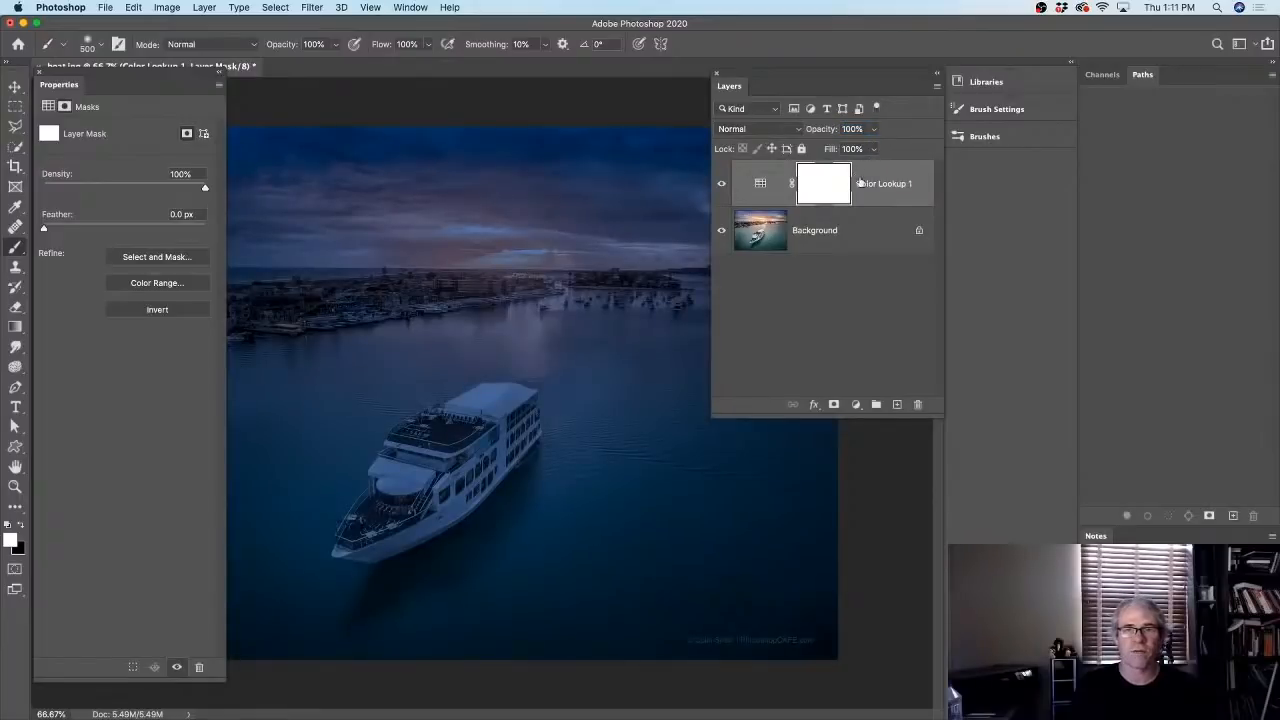
pyautogui.click(722, 184)
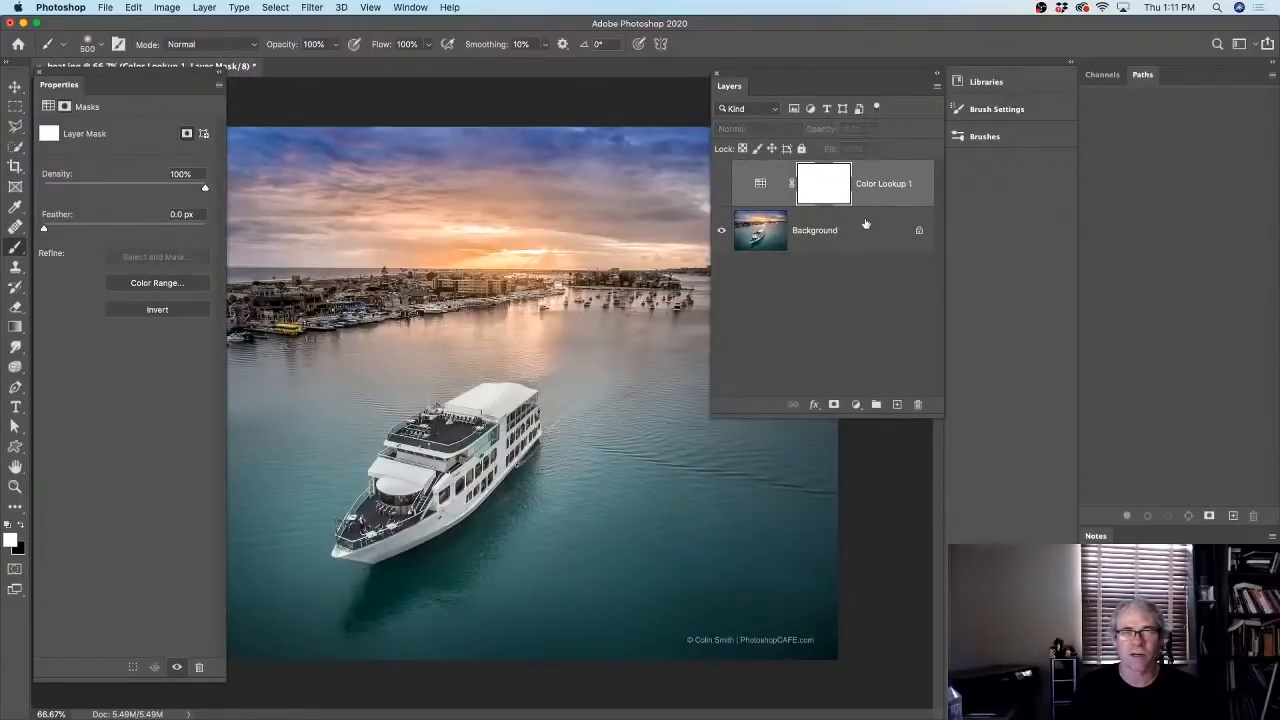
pyautogui.click(720, 185)
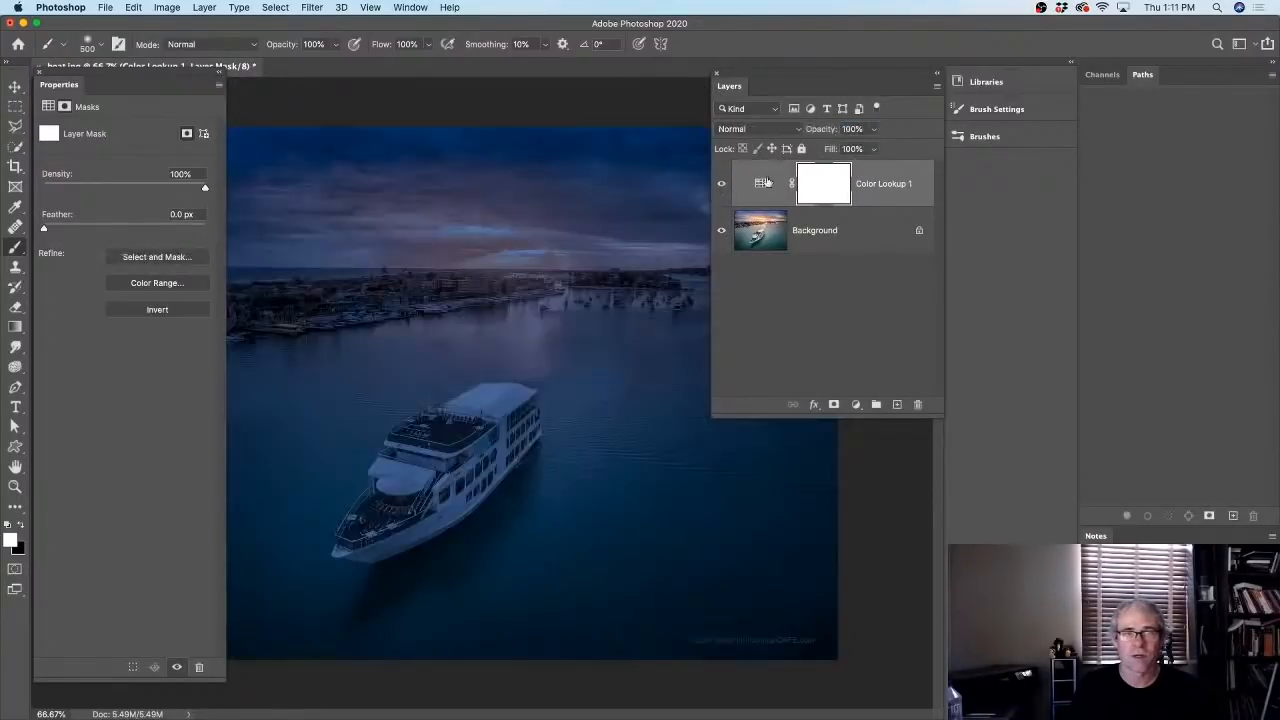
# - Switch the Color Lookup adjustment's 3DLUT file to NightFromDay.CUBE
pyautogui.click(773, 183)
pyautogui.click(138, 131)
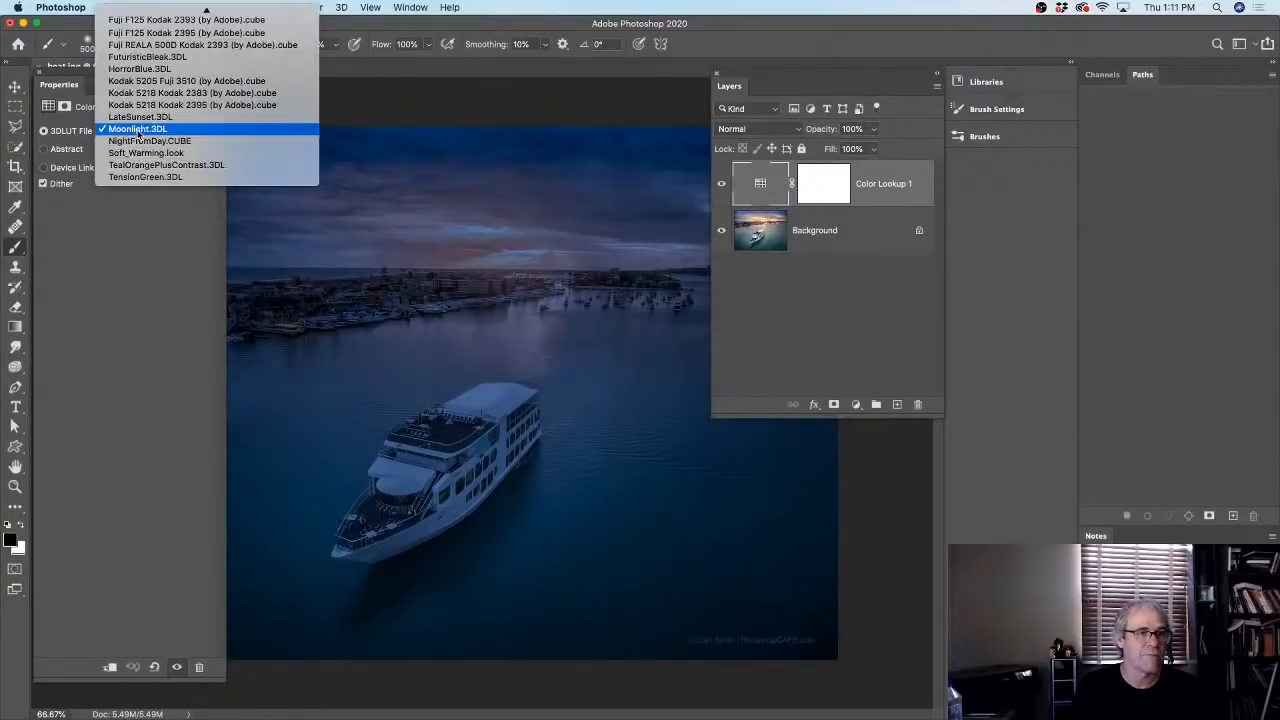
pyautogui.click(146, 141)
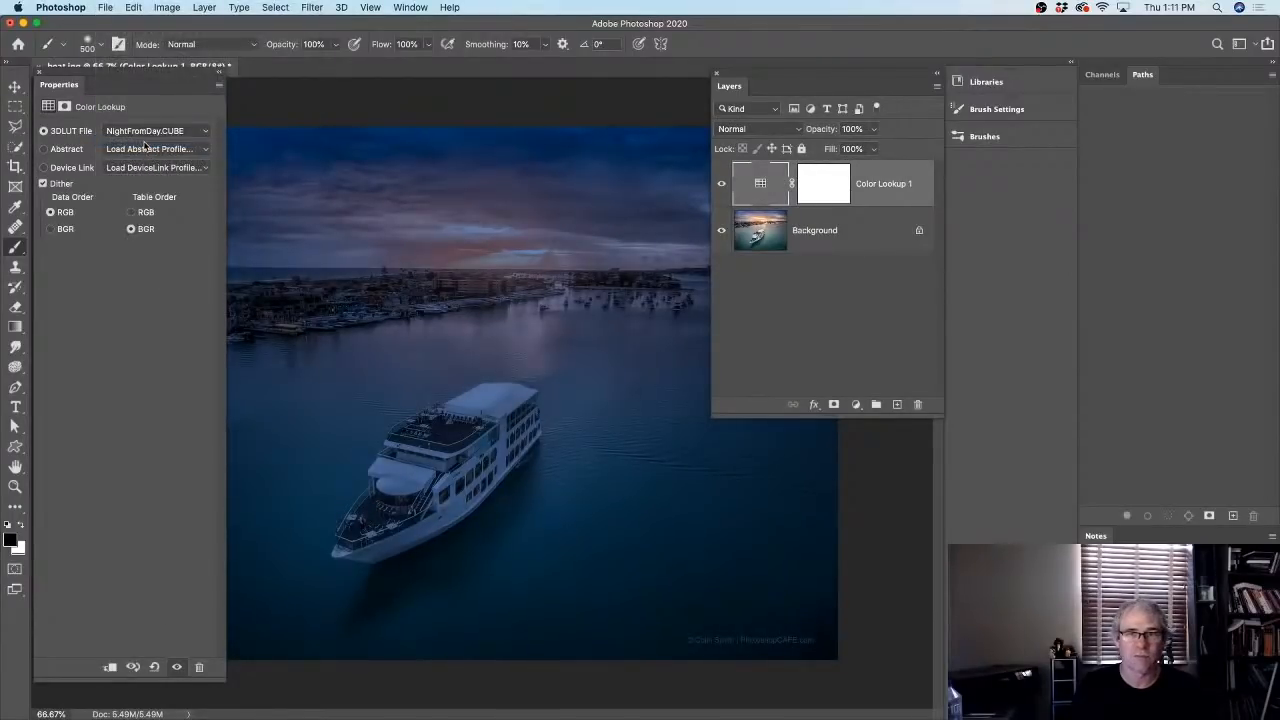
# - Switch the 3DLUT file to Fuji ETERNA 250D Fuji 3510 and compare the photo with and without the effect
pyautogui.click(146, 137)
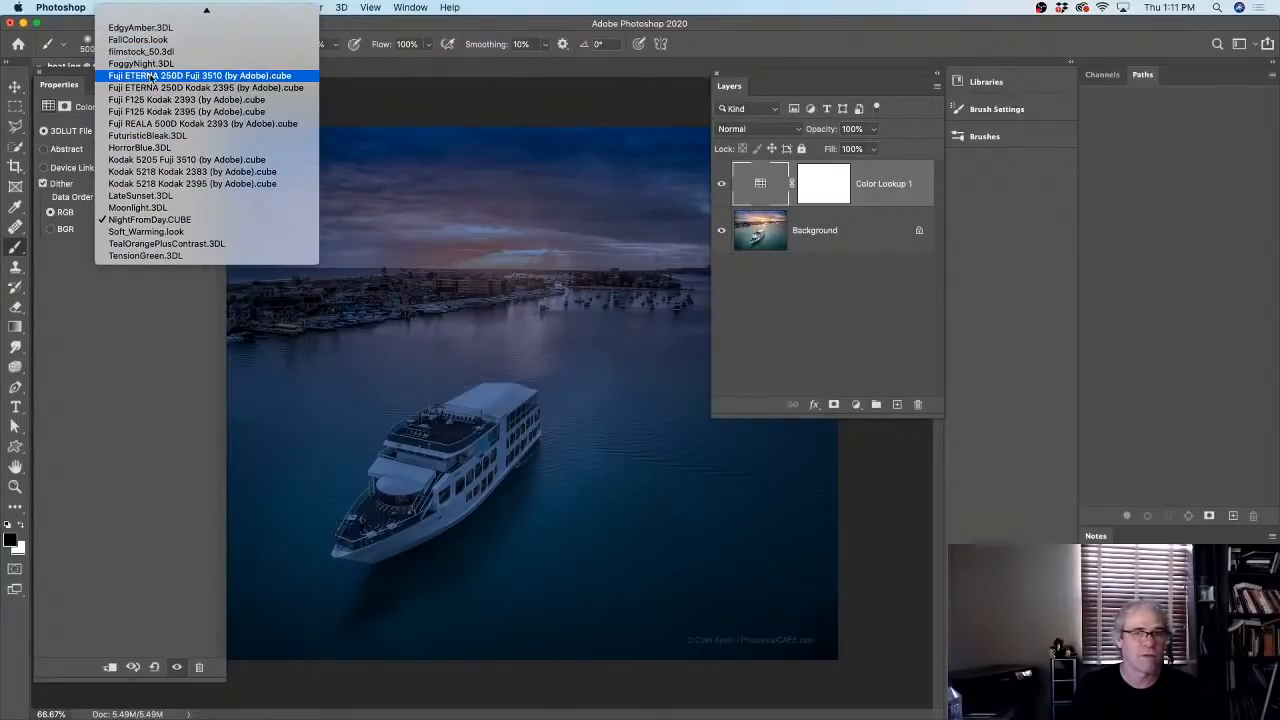
pyautogui.click(150, 77)
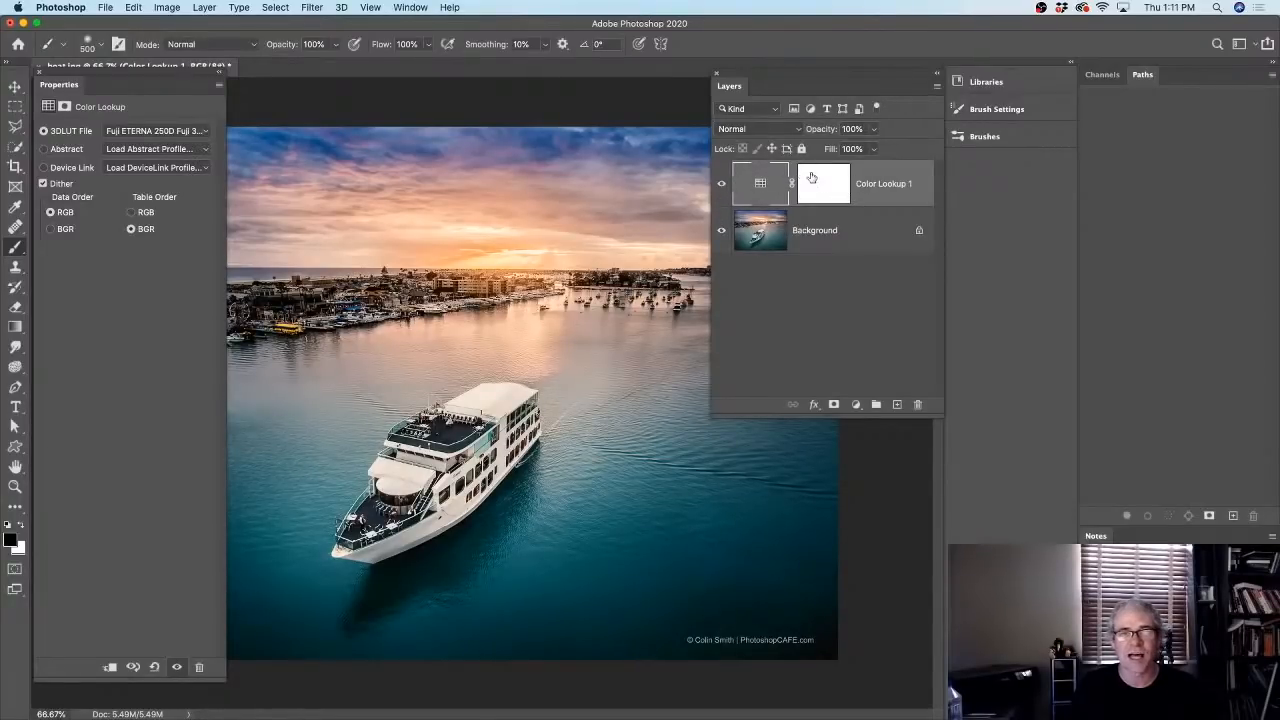
pyautogui.click(721, 184)
pyautogui.click(721, 184)
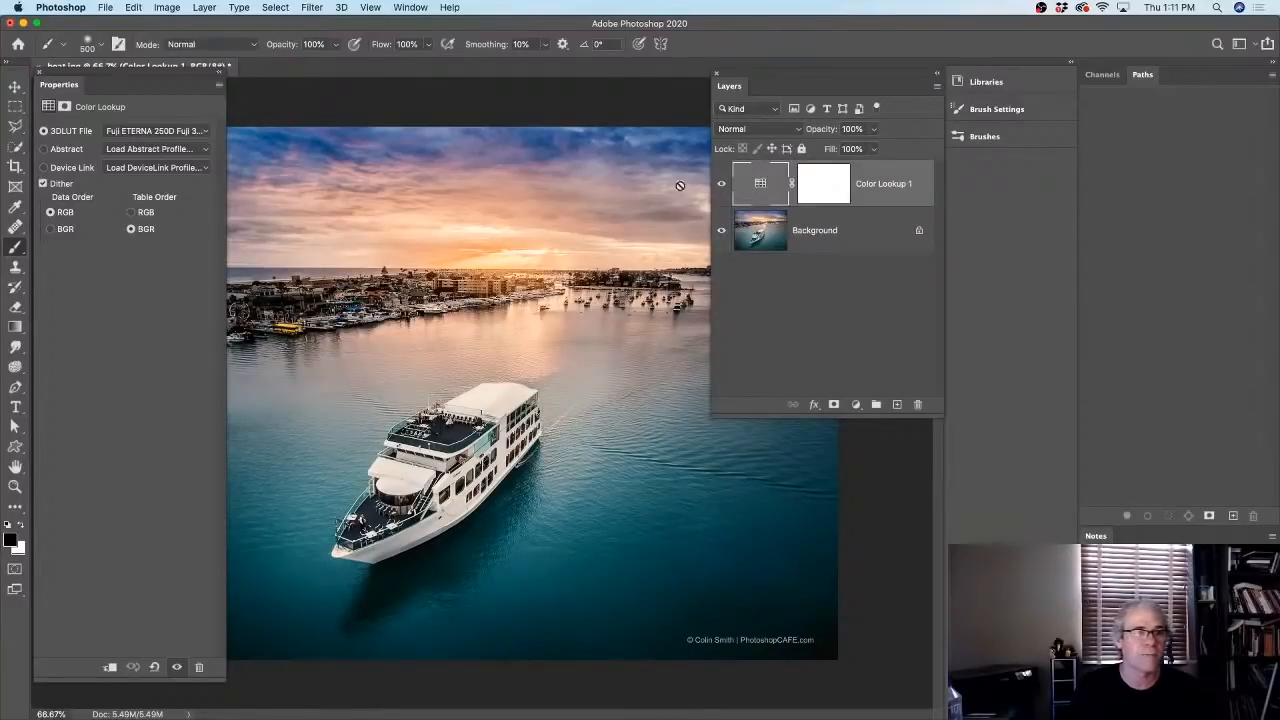
# - Apply the Bleach Bypass.look 3DLUT, try the layer at 42% opacity, and set the opacity back to 100%
pyautogui.click(166, 131)
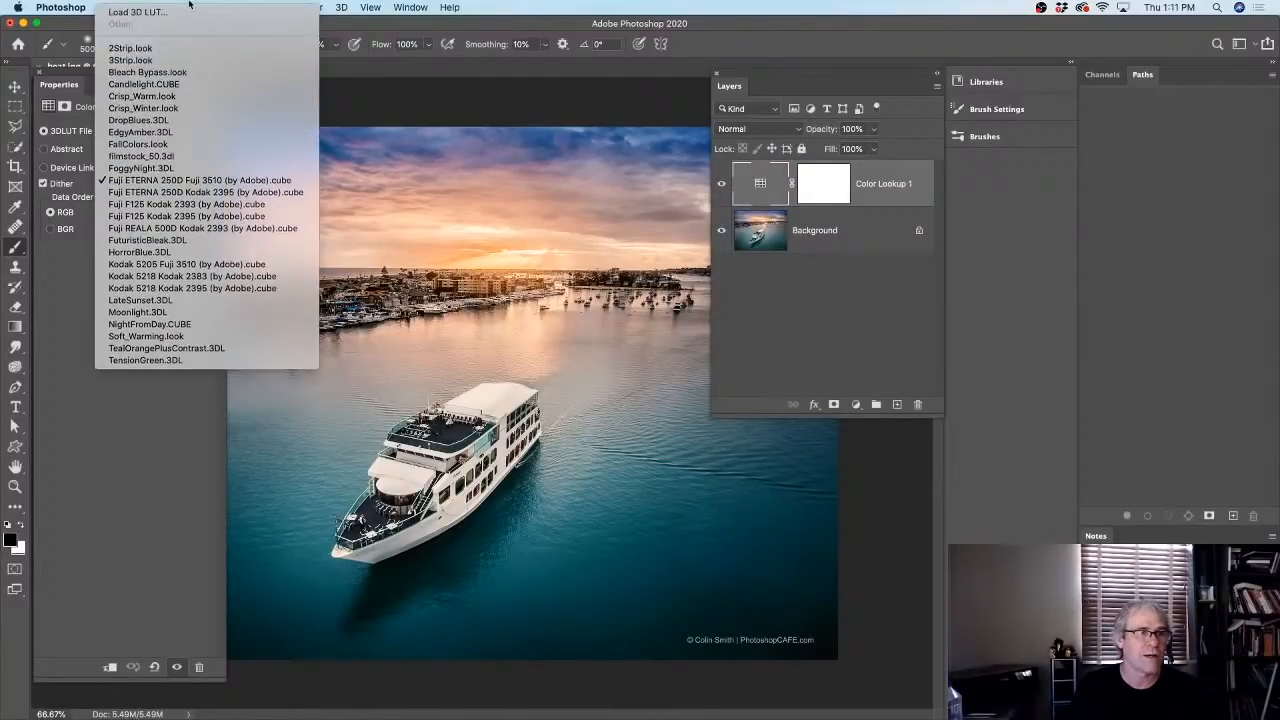
pyautogui.click(182, 71)
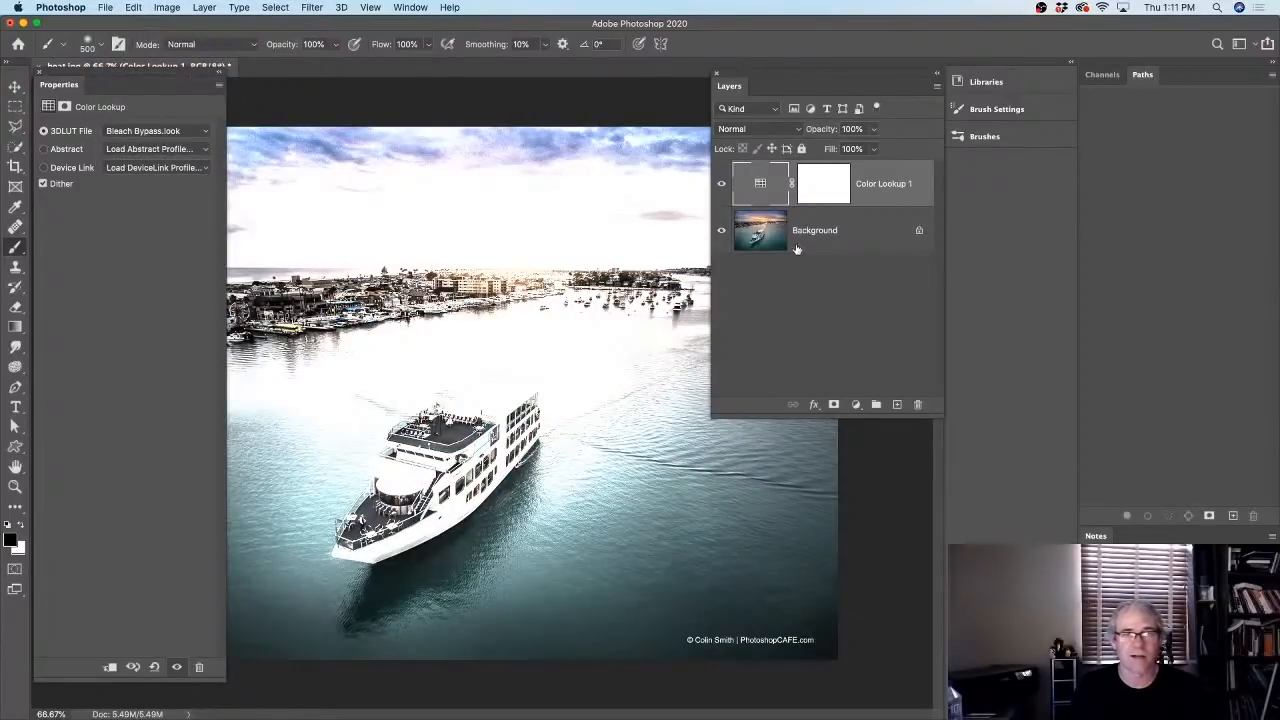
pyautogui.moveTo(818, 130); pyautogui.dragTo(751, 140)
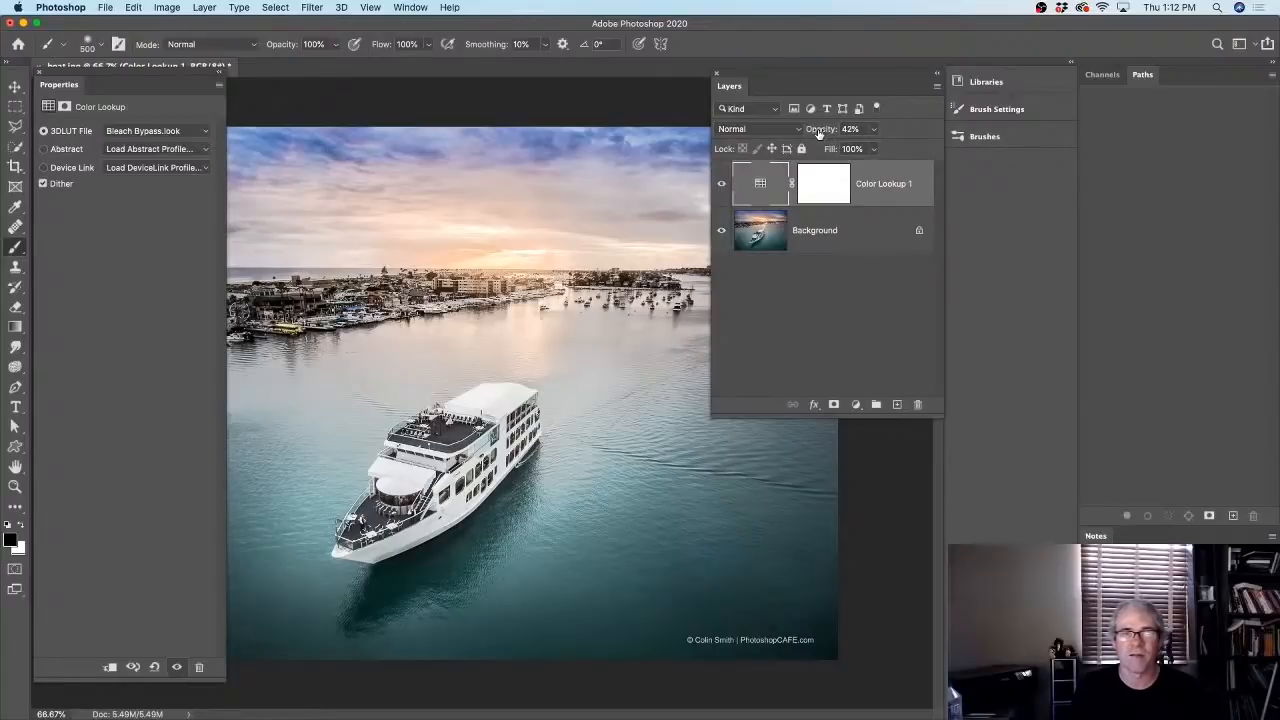
pyautogui.click(850, 129)
pyautogui.write('100')
pyautogui.press('Return')
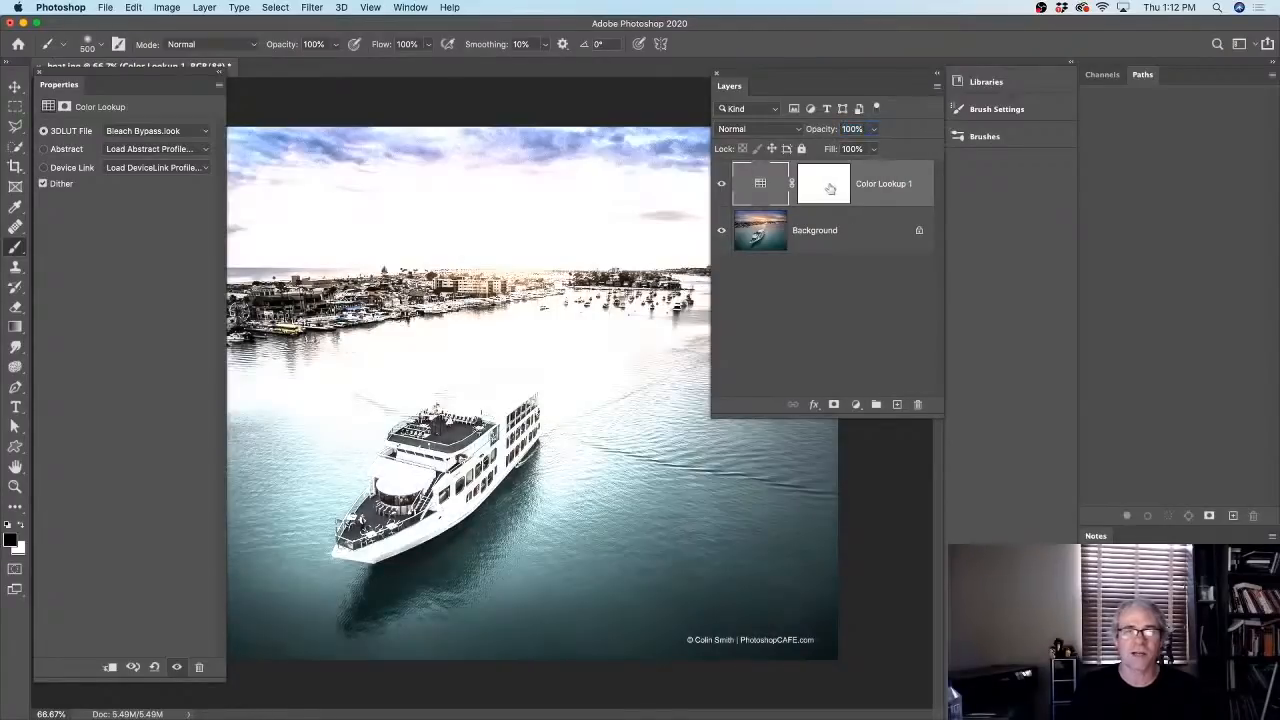
# - Hide the Bleach Bypass layer, add a second Color Lookup adjustment using Kodak 5205 Fuji 3510, and compare its effect
pyautogui.click(722, 185)
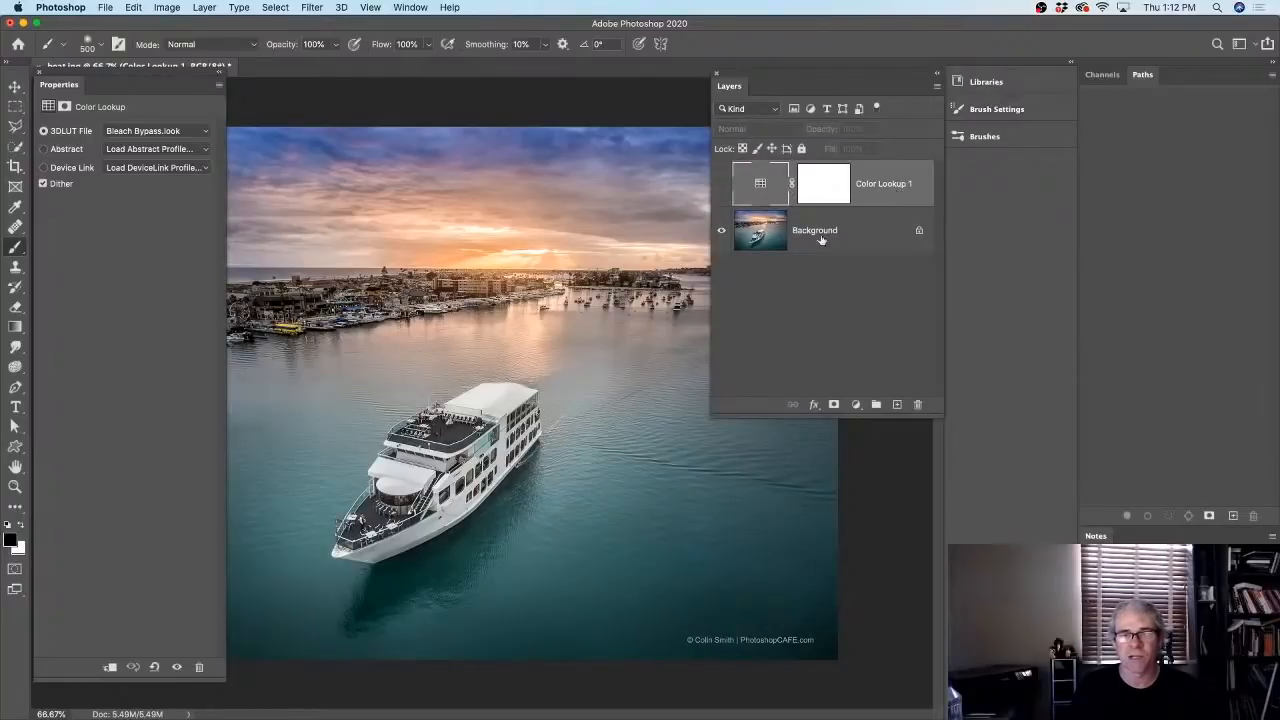
pyautogui.click(857, 403)
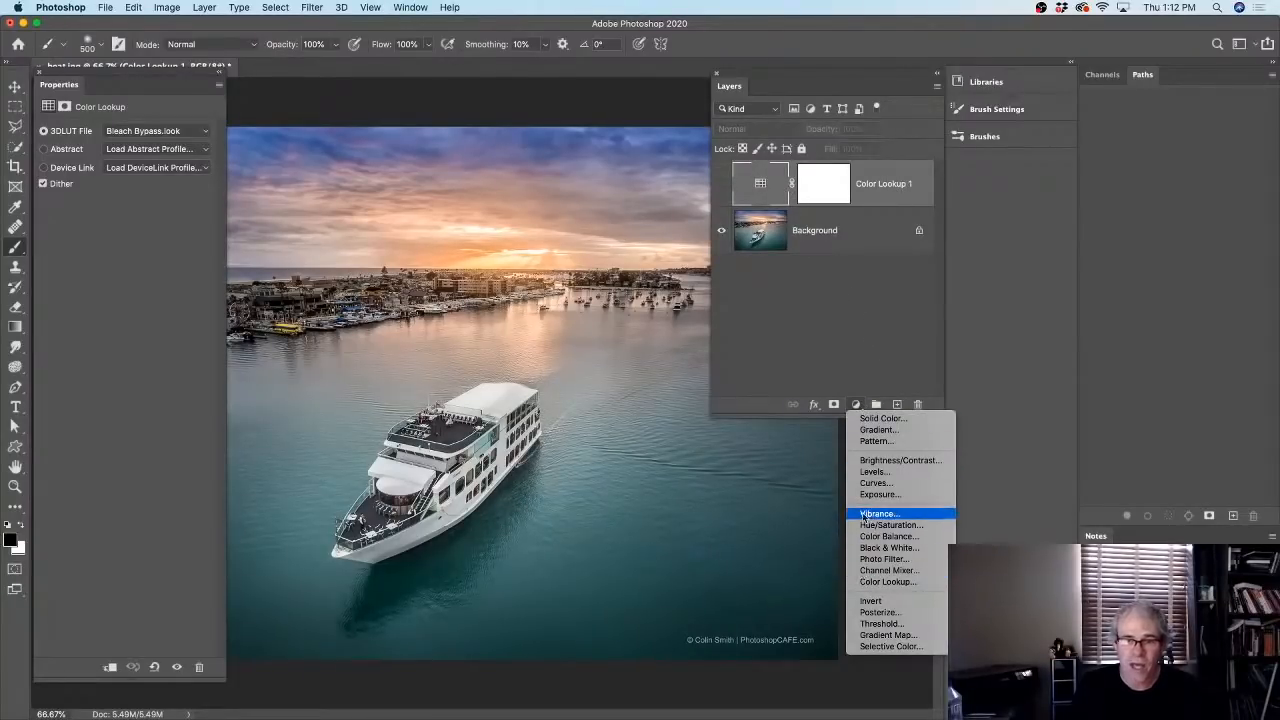
pyautogui.click(869, 581)
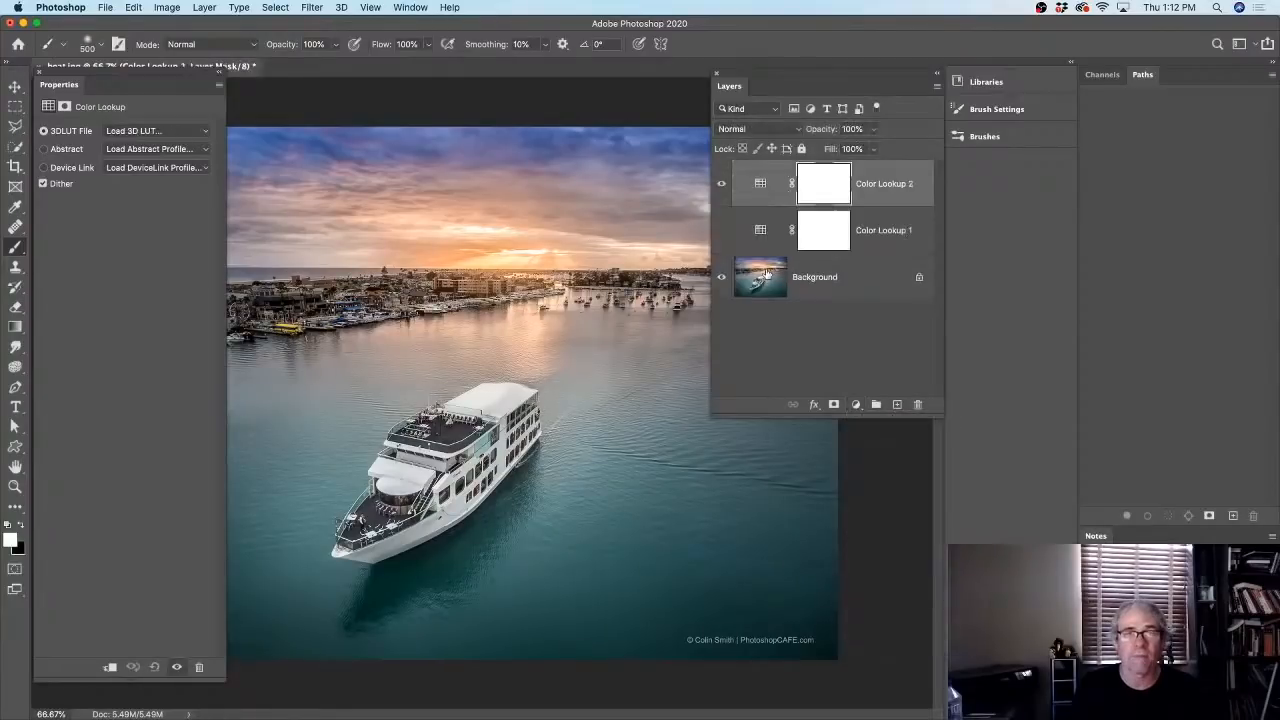
pyautogui.click(168, 131)
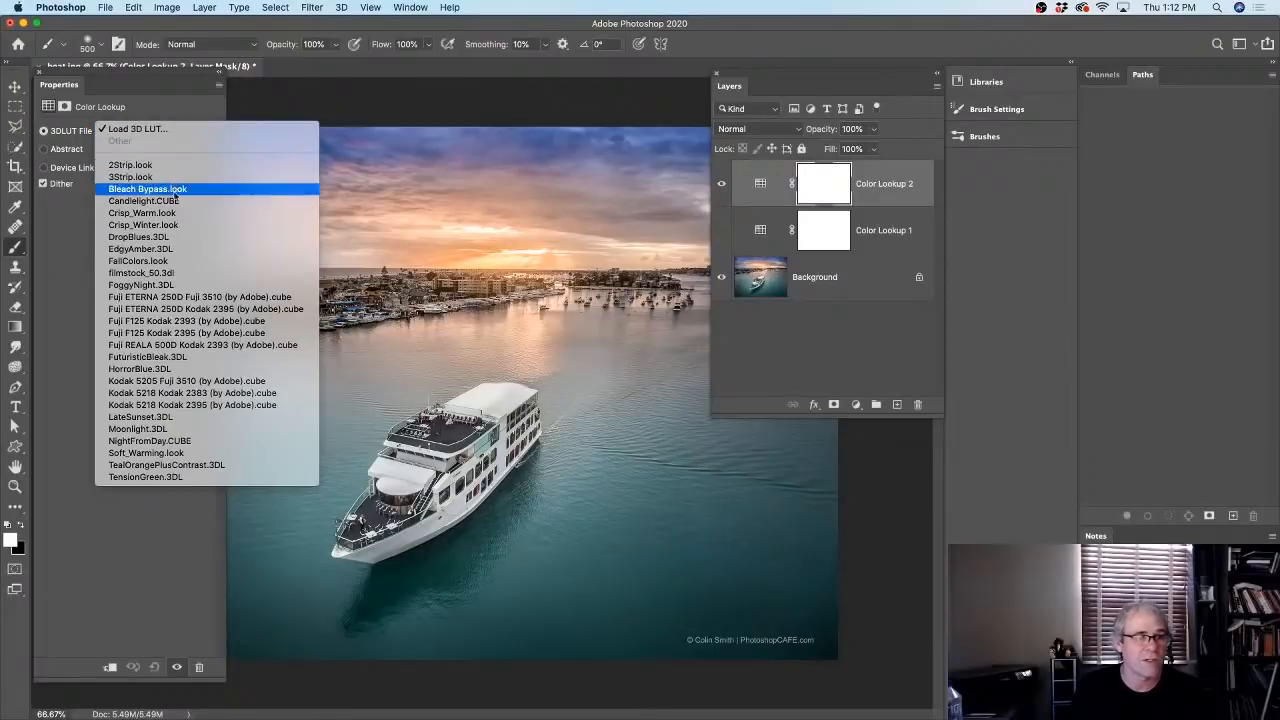
pyautogui.click(175, 381)
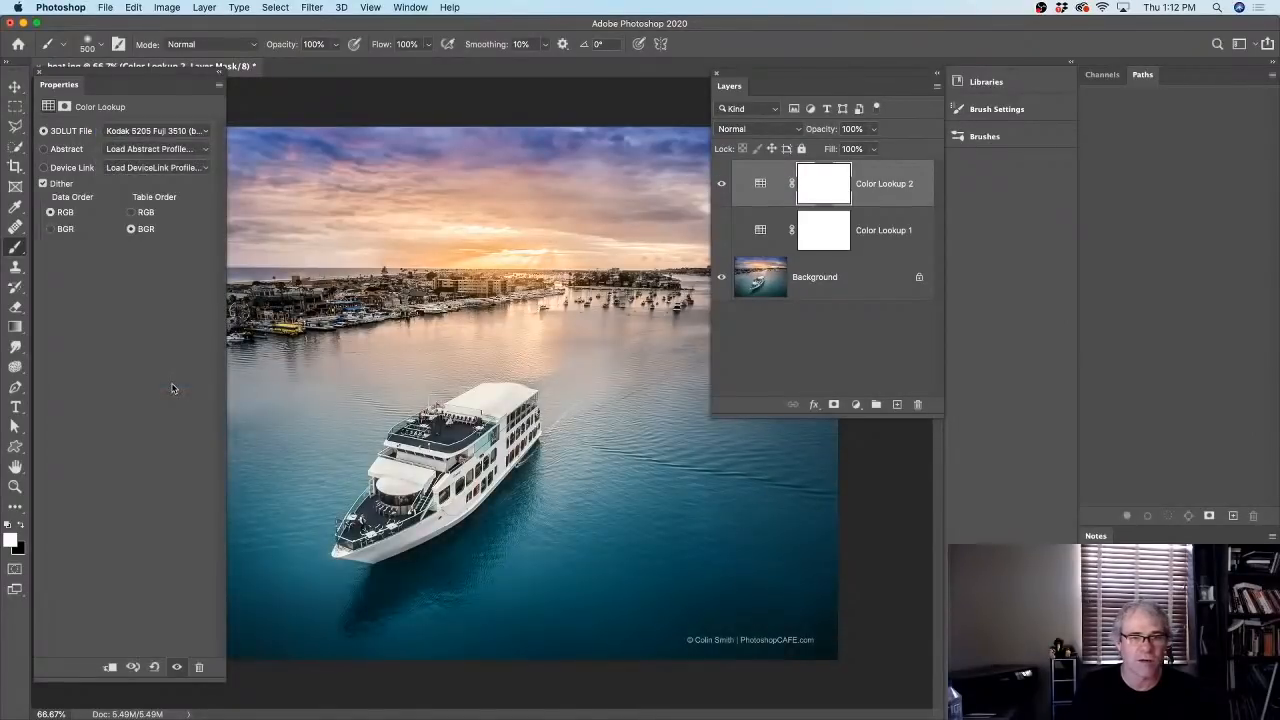
pyautogui.click(721, 184)
pyautogui.click(721, 184)
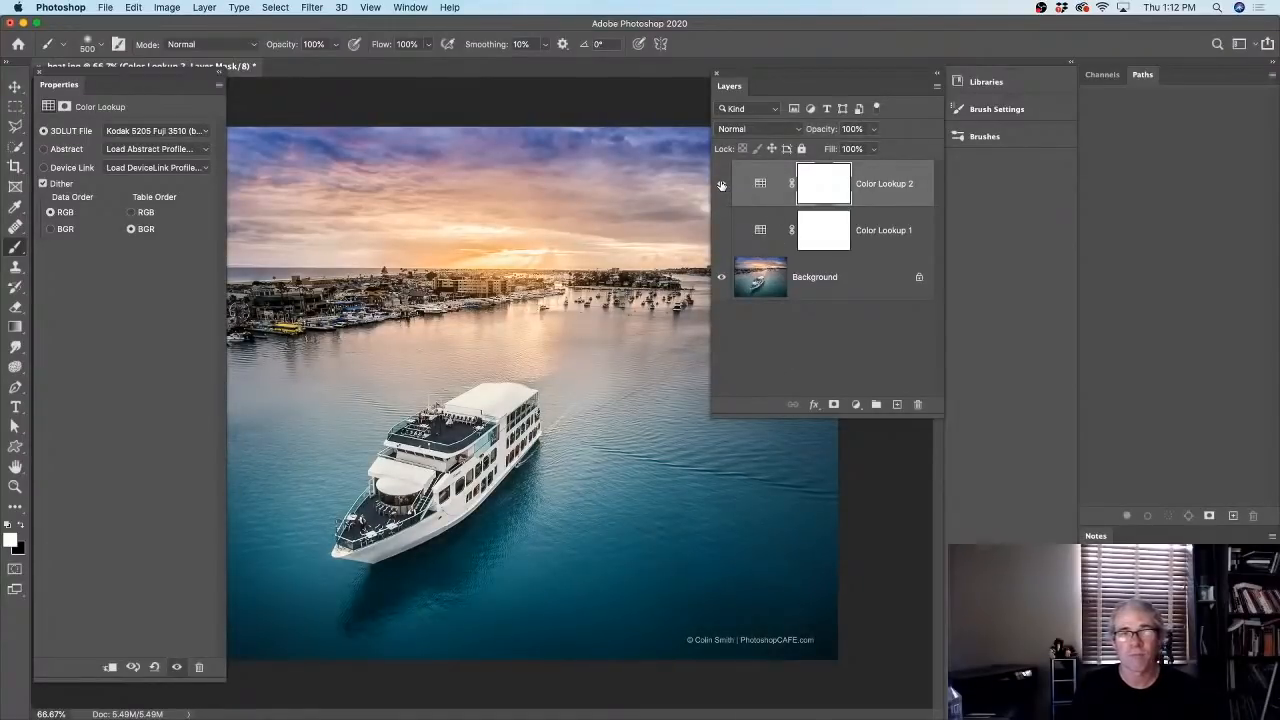
# - Show the Bleach Bypass layer again with its blend mode set to Color, and compare the photo with and without it
pyautogui.click(721, 231)
pyautogui.click(770, 232)
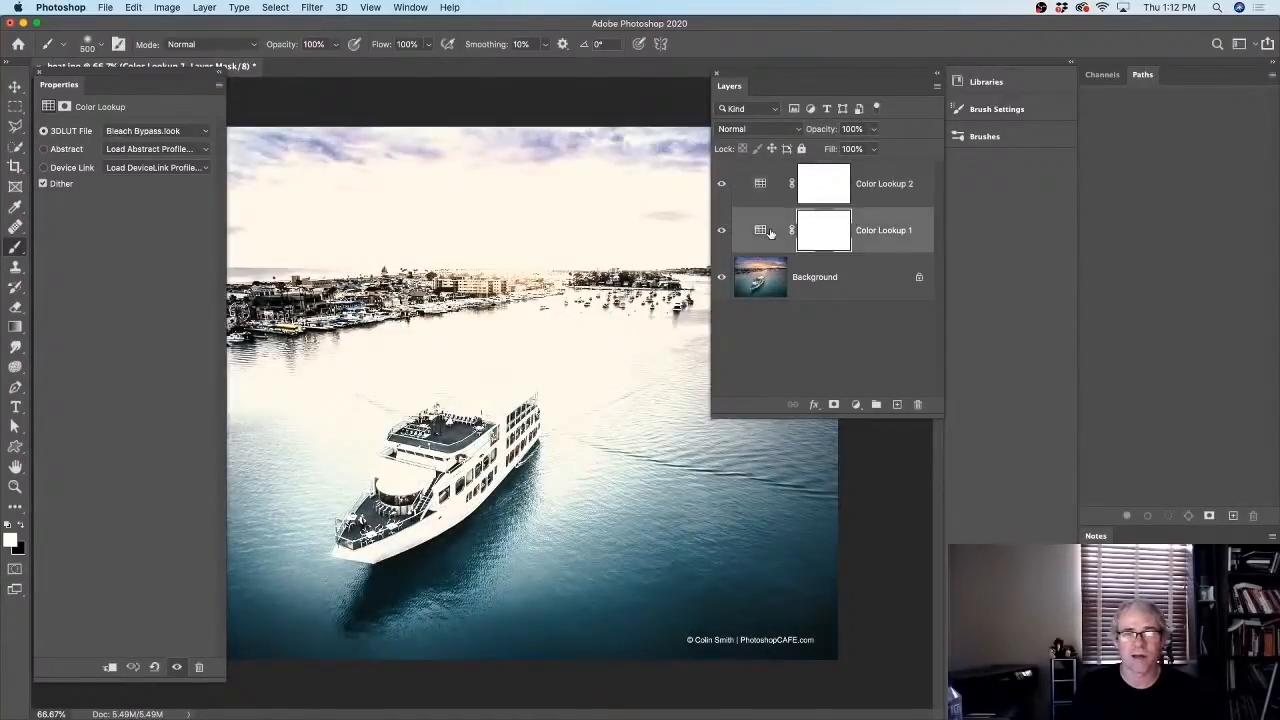
pyautogui.click(758, 129)
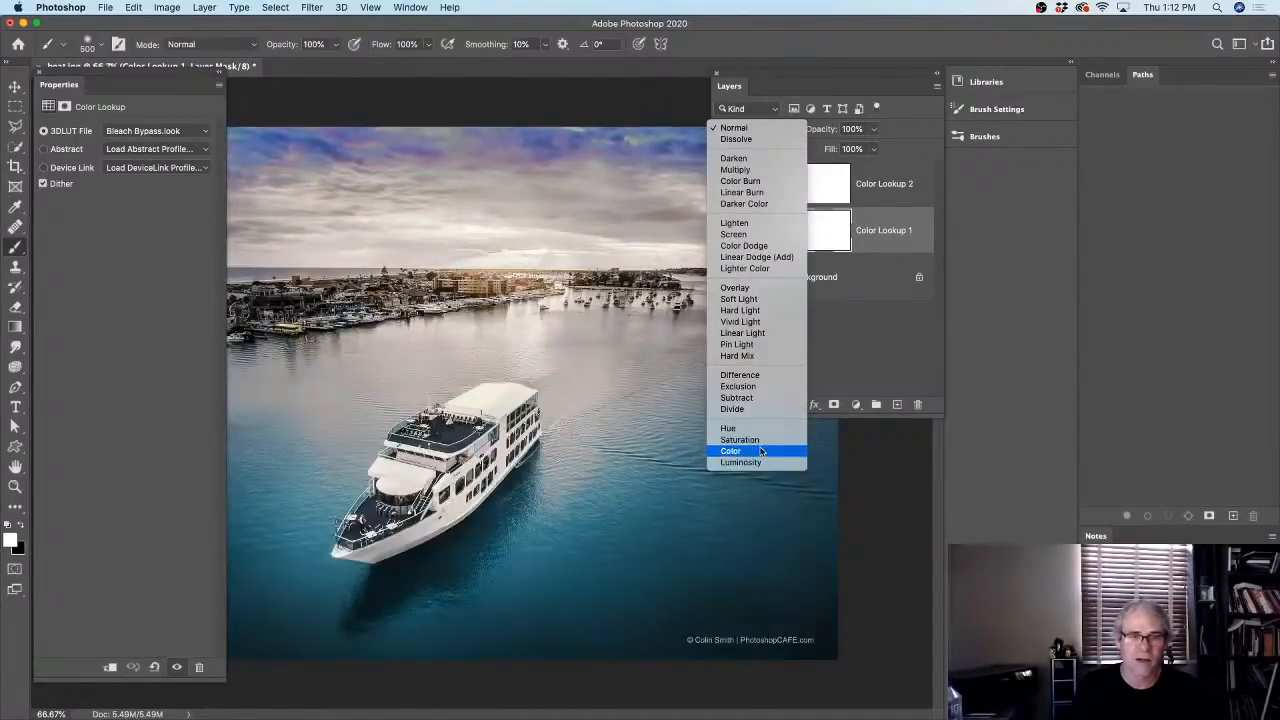
pyautogui.click(760, 451)
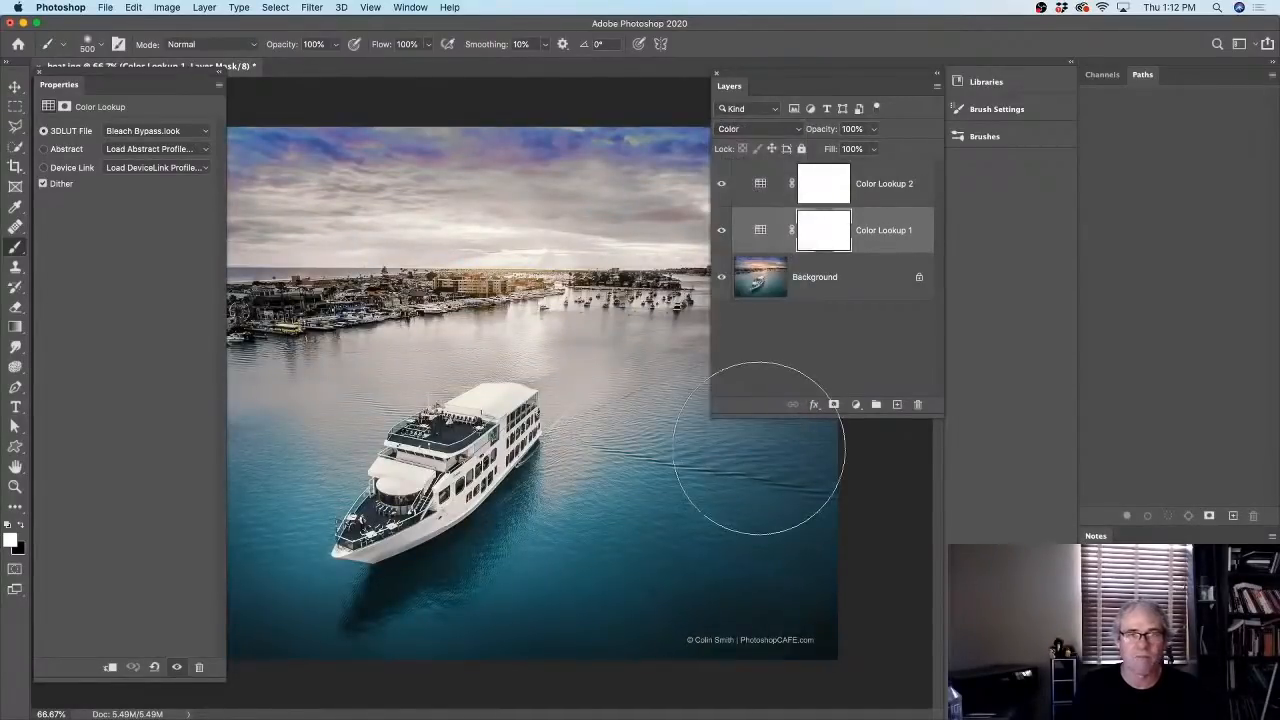
pyautogui.click(721, 231)
pyautogui.click(721, 231)
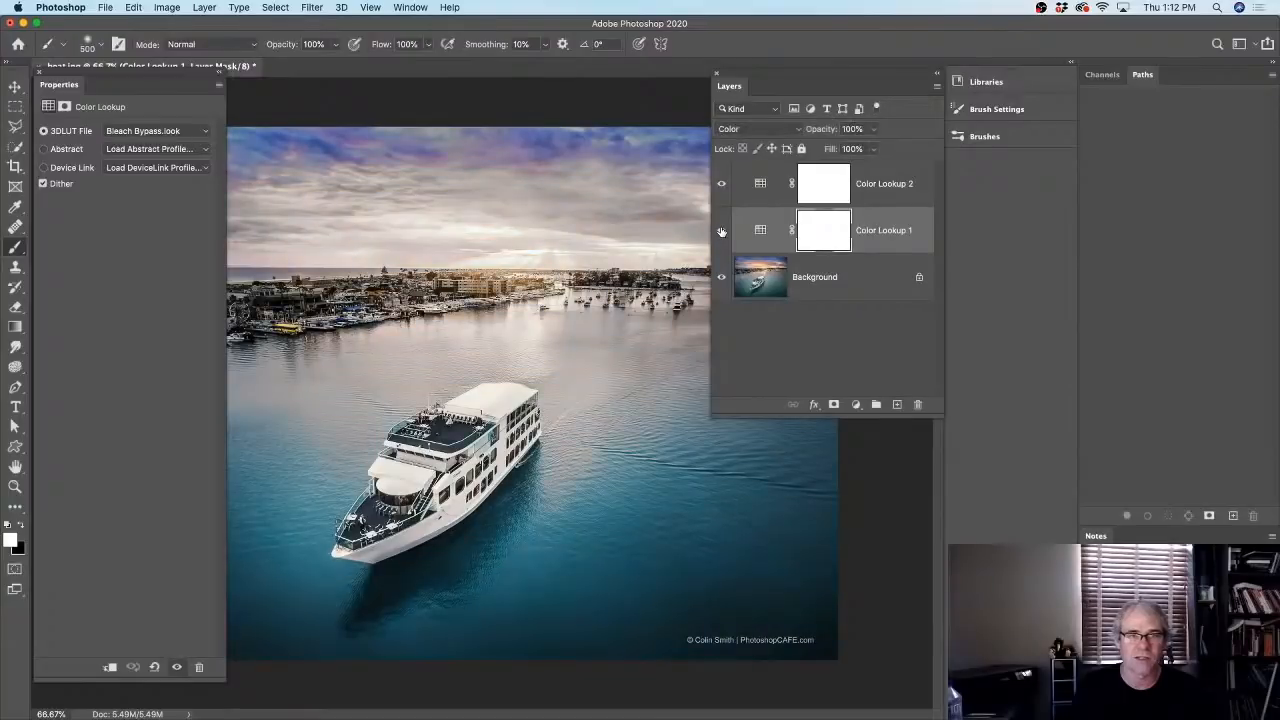
# - Reduce the opacity of the Color Lookup 1 layer to 38% and of the Color Lookup 2 layer to 71%
pyautogui.click(760, 230)
pyautogui.moveTo(820, 131); pyautogui.dragTo(700, 139)
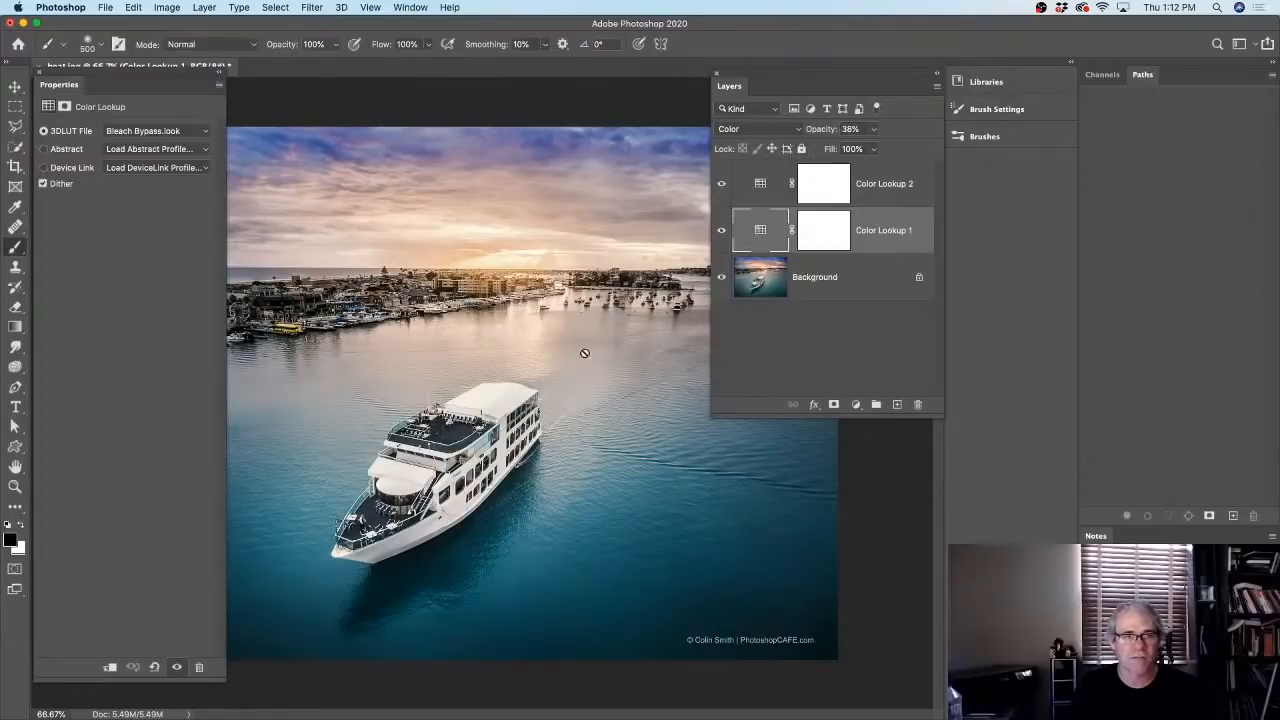
pyautogui.click(770, 184)
pyautogui.moveTo(818, 133)
pyautogui.mouseDown()
pyautogui.moveTo(788, 133)
pyautogui.moveTo(800, 135)
pyautogui.mouseUp()
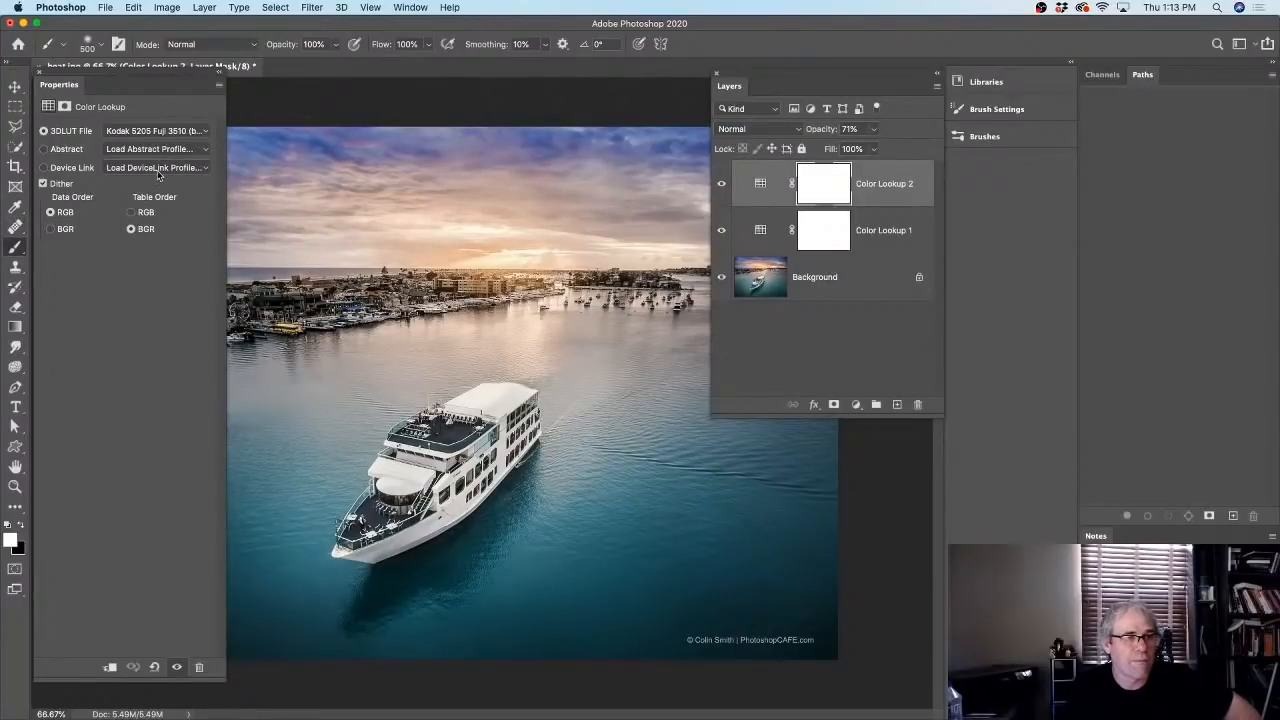
# - Look through the Abstract profile choices of the Color Lookup 2 layer and the file browser for loading one, without loading a profile
pyautogui.click(157, 167)
pyautogui.click(157, 151)
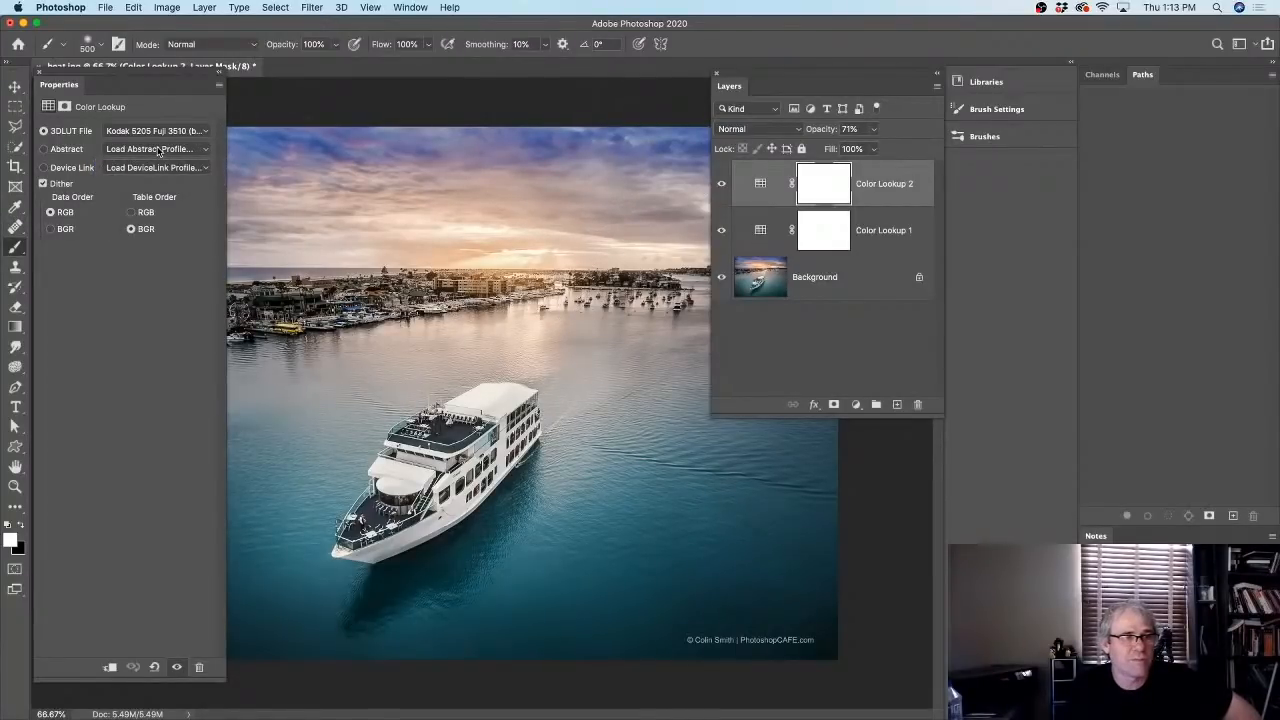
pyautogui.click(157, 150)
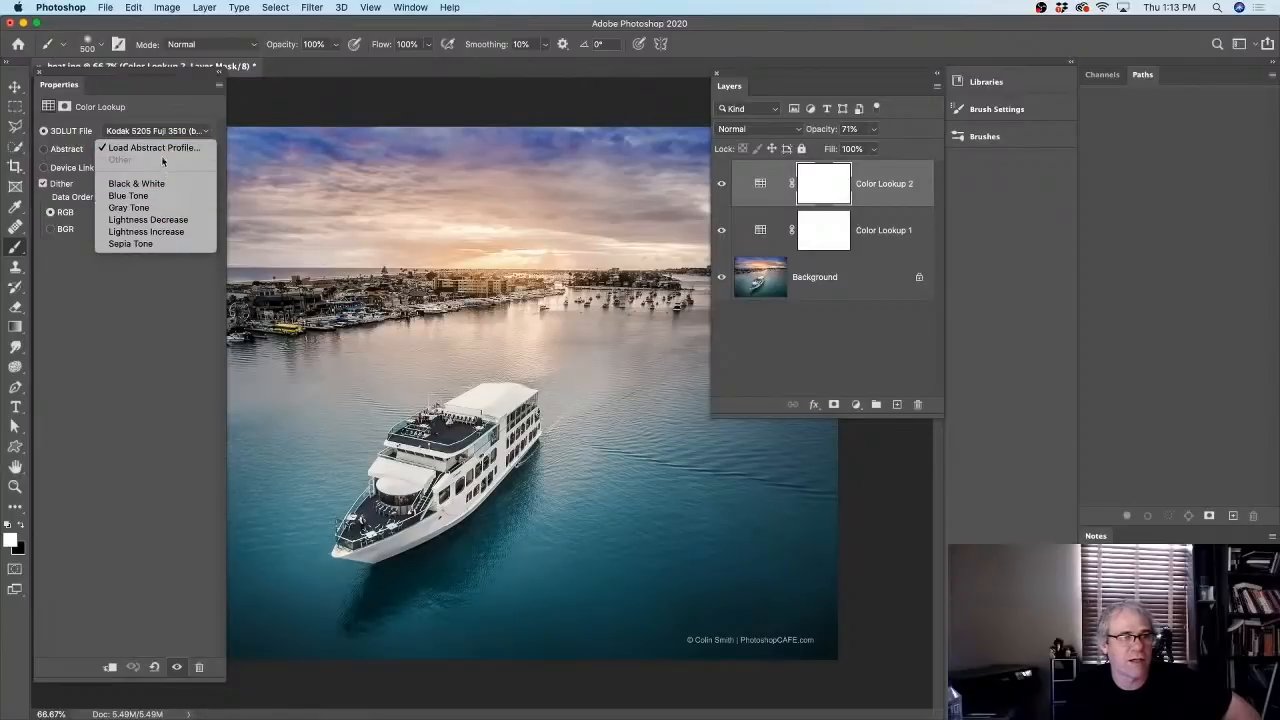
pyautogui.click(158, 134)
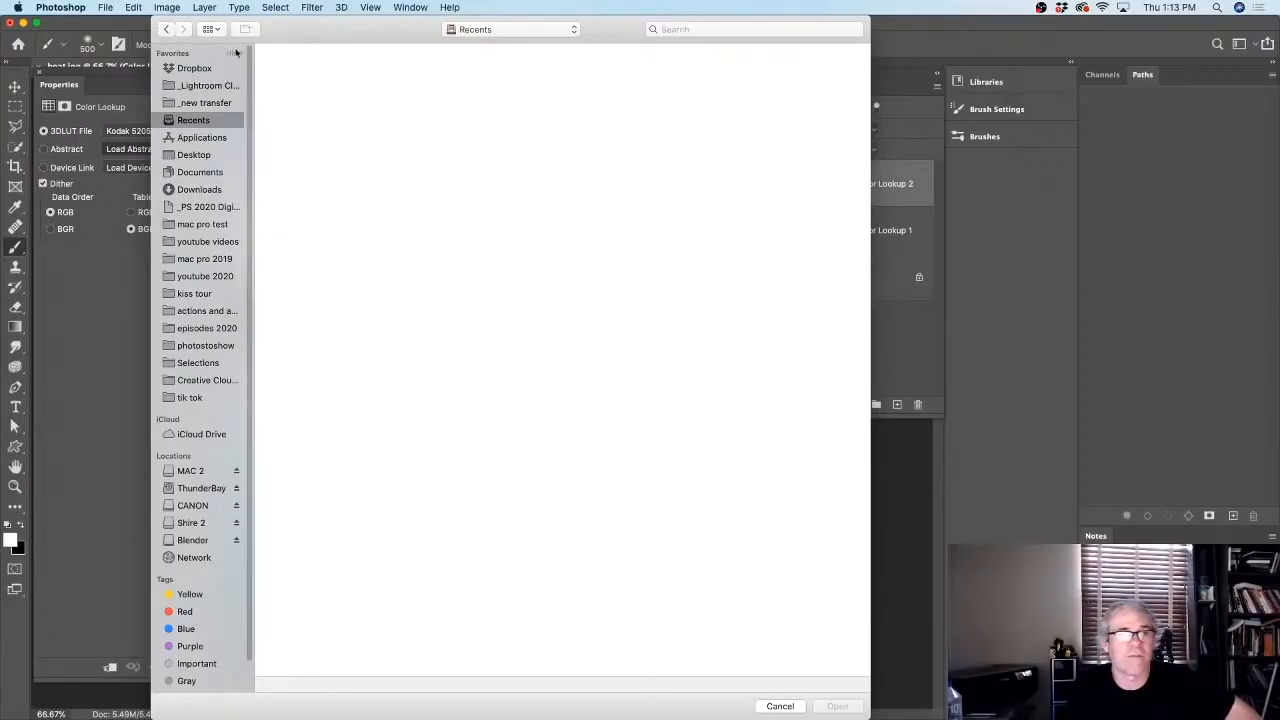
pyautogui.click(784, 705)
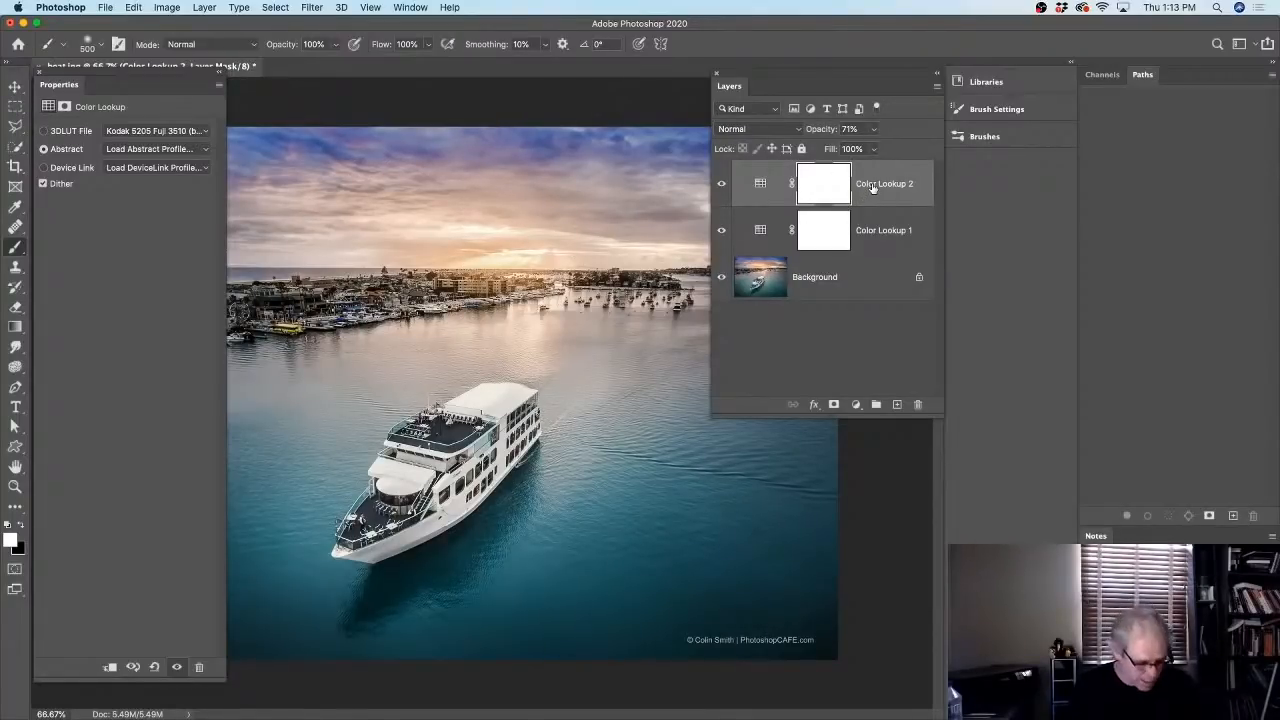
# - Delete both Color Lookup adjustment layers, keeping only the Background
pyautogui.keyDown('shift'); pyautogui.click(879, 228); pyautogui.keyUp('shift')
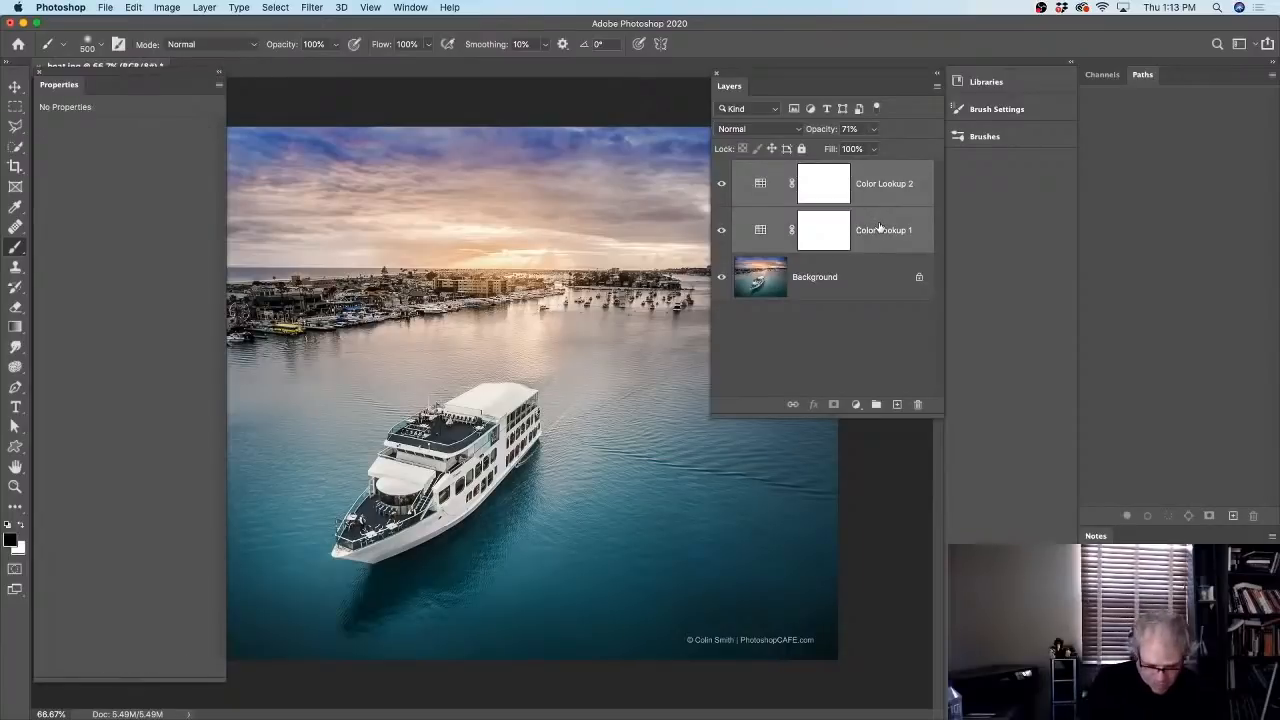
pyautogui.press('Delete')
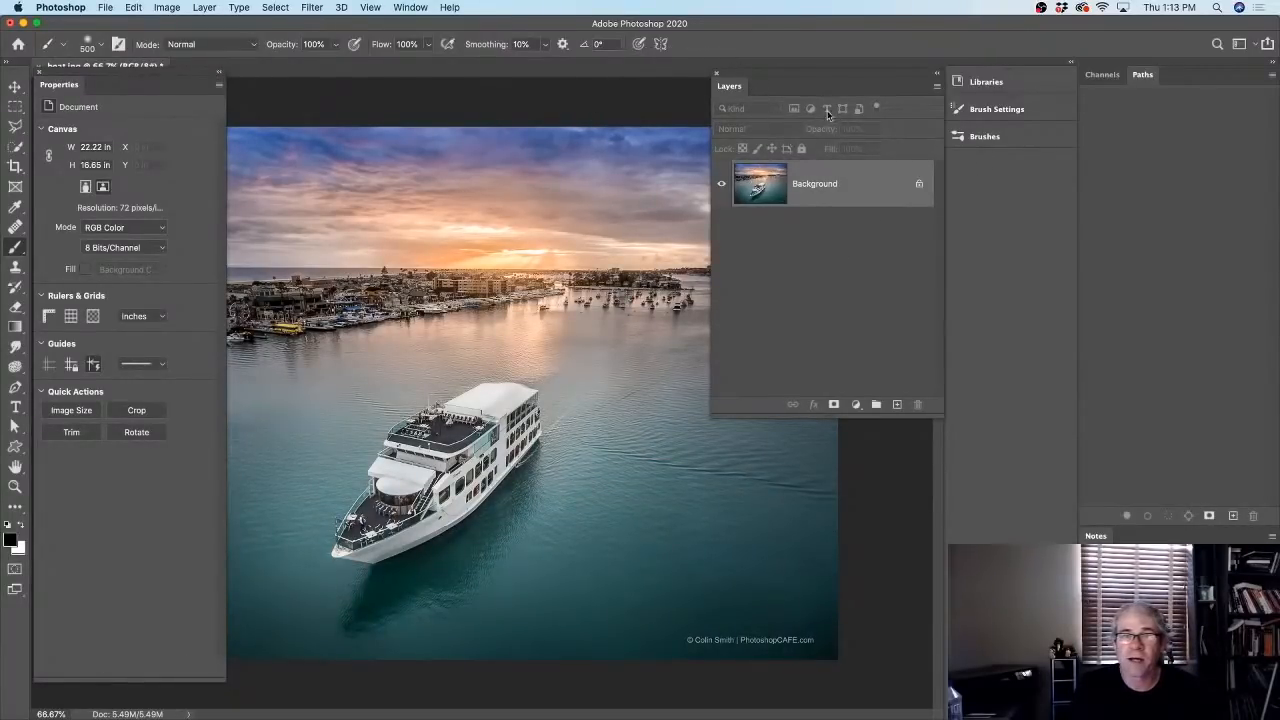
# - Dock the Properties panel with the collapsed Libraries group and float the Layers panel over the photo
pyautogui.moveTo(738, 87); pyautogui.dragTo(1179, 82)
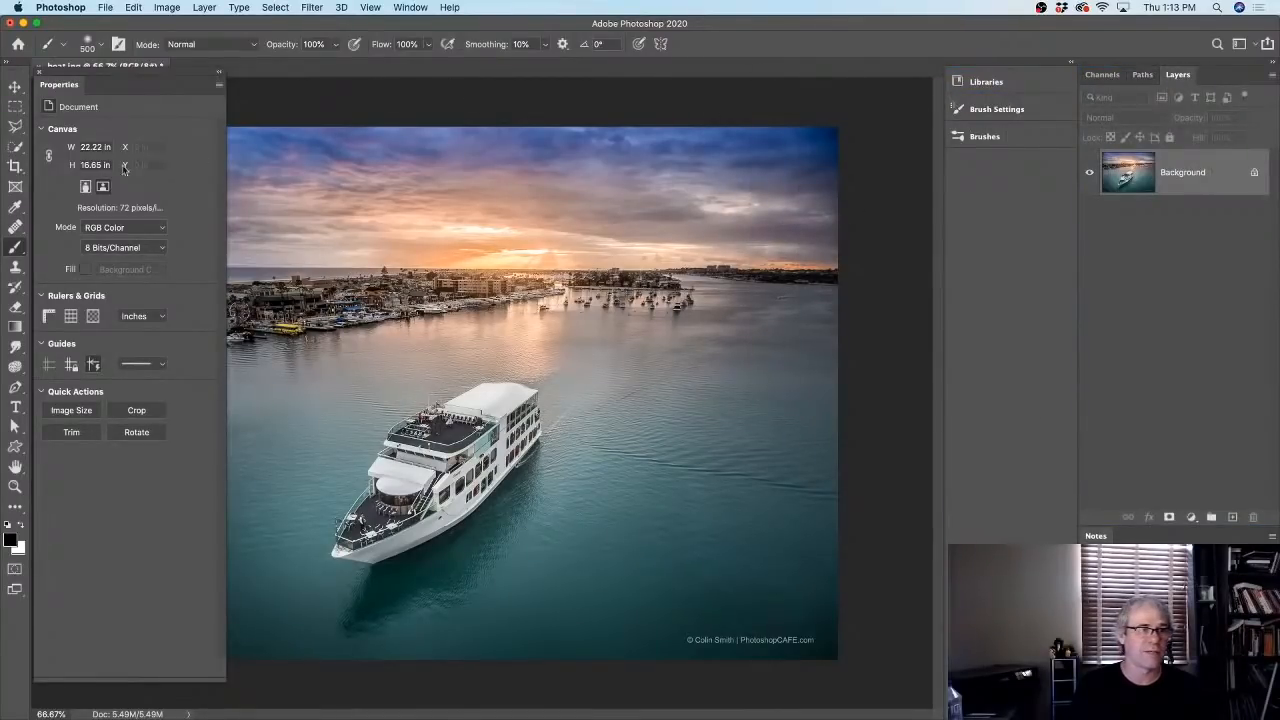
pyautogui.moveTo(66, 92)
pyautogui.mouseDown()
pyautogui.moveTo(670, 150)
pyautogui.moveTo(980, 123)
pyautogui.moveTo(960, 85)
pyautogui.moveTo(995, 94)
pyautogui.mouseUp()
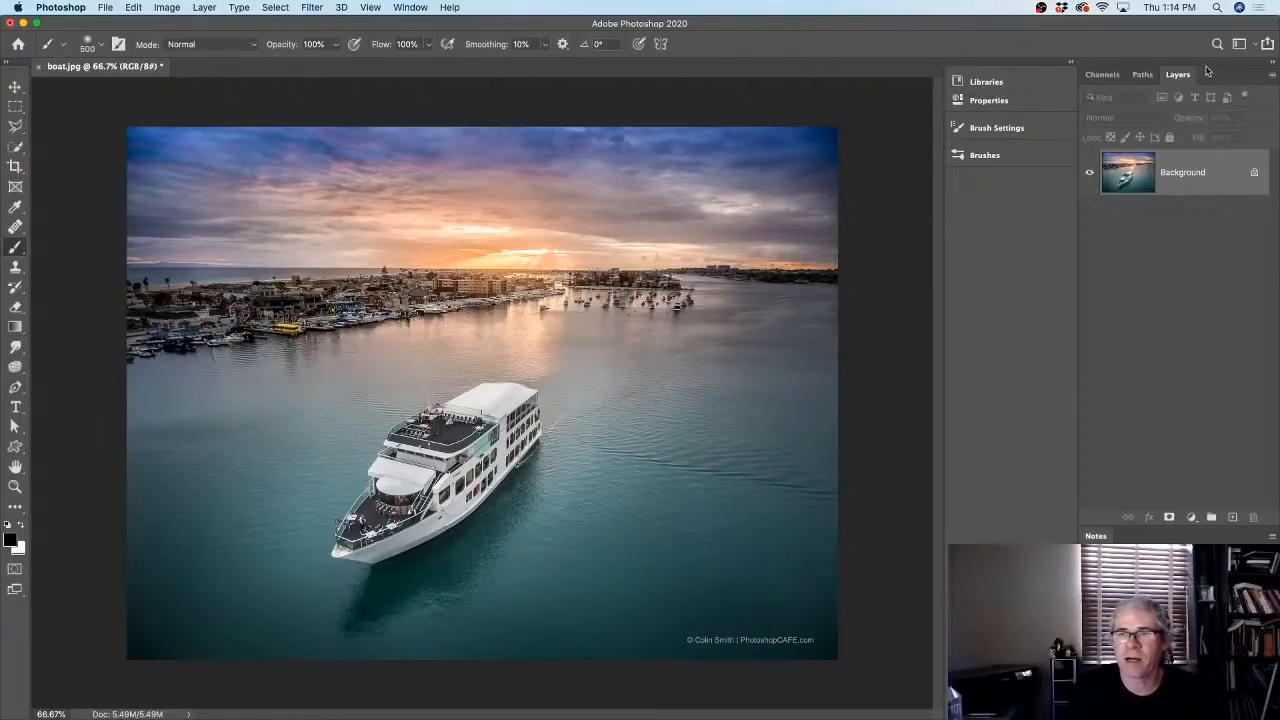
pyautogui.moveTo(1188, 75); pyautogui.dragTo(730, 86)
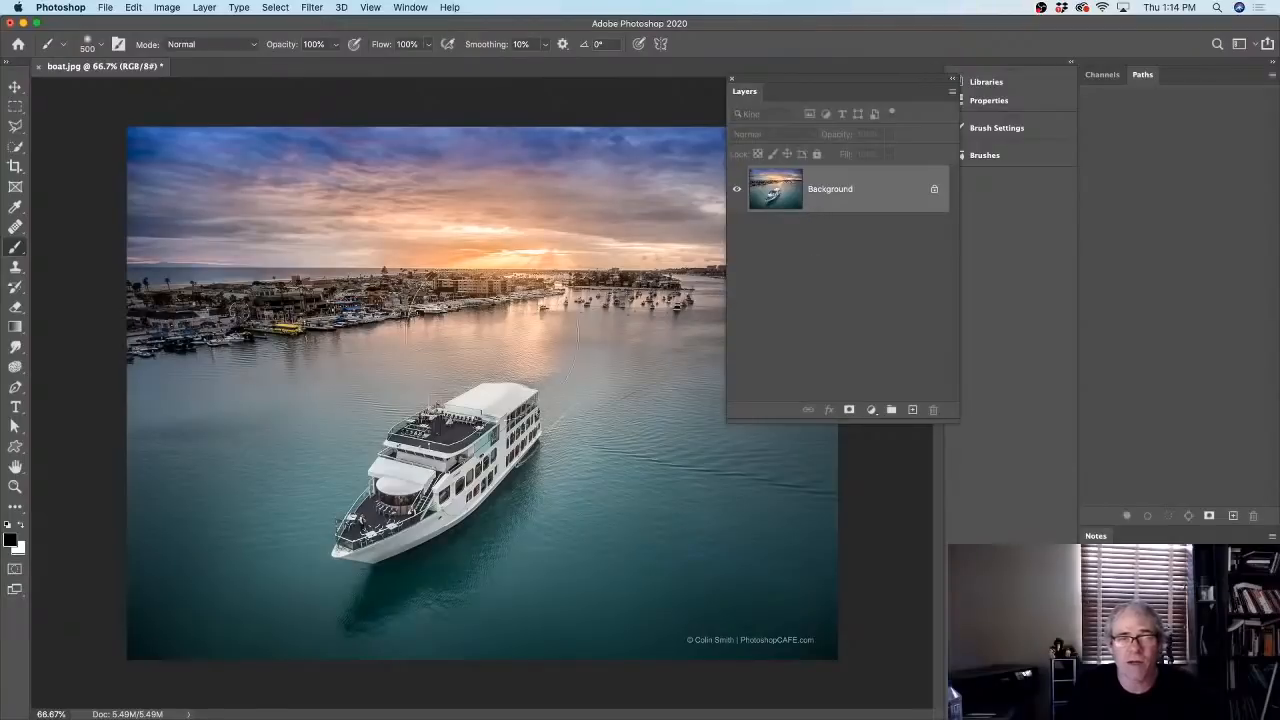
# - Add a Curves adjustment layer and shape its red channel into an S-curve, with the highlight point at input 177, output 198
pyautogui.click(15, 87)
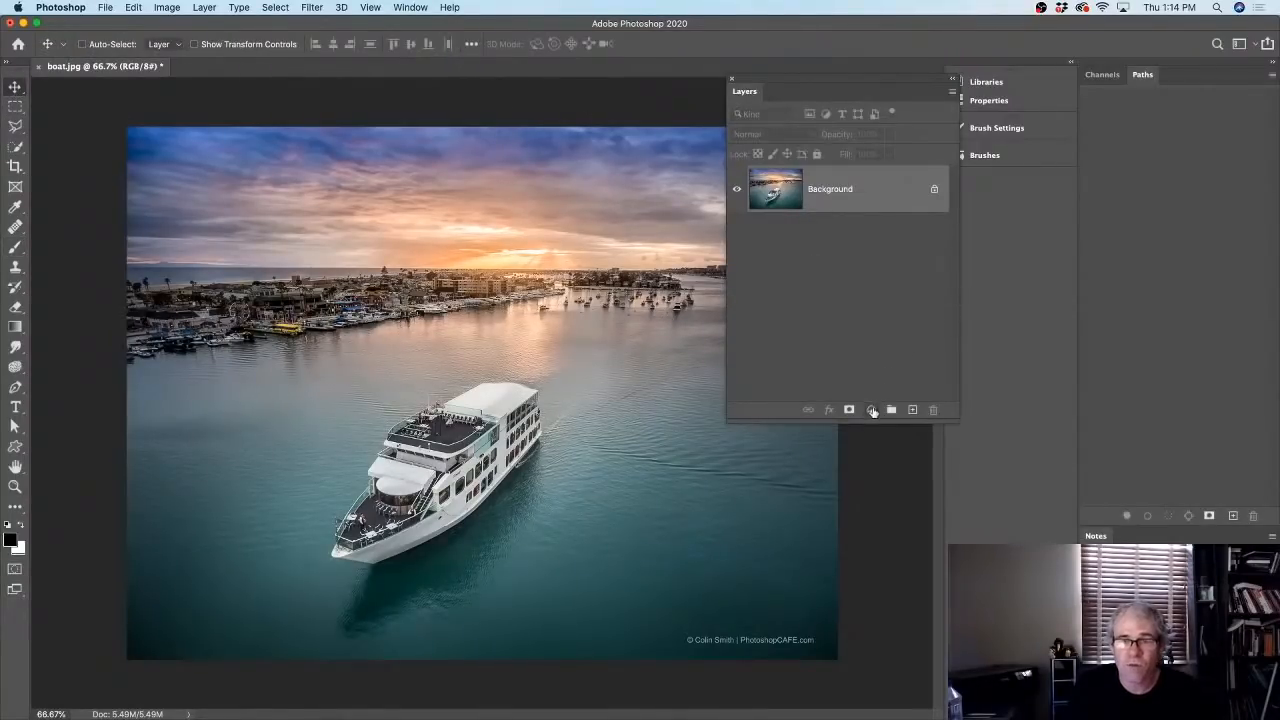
pyautogui.click(872, 410)
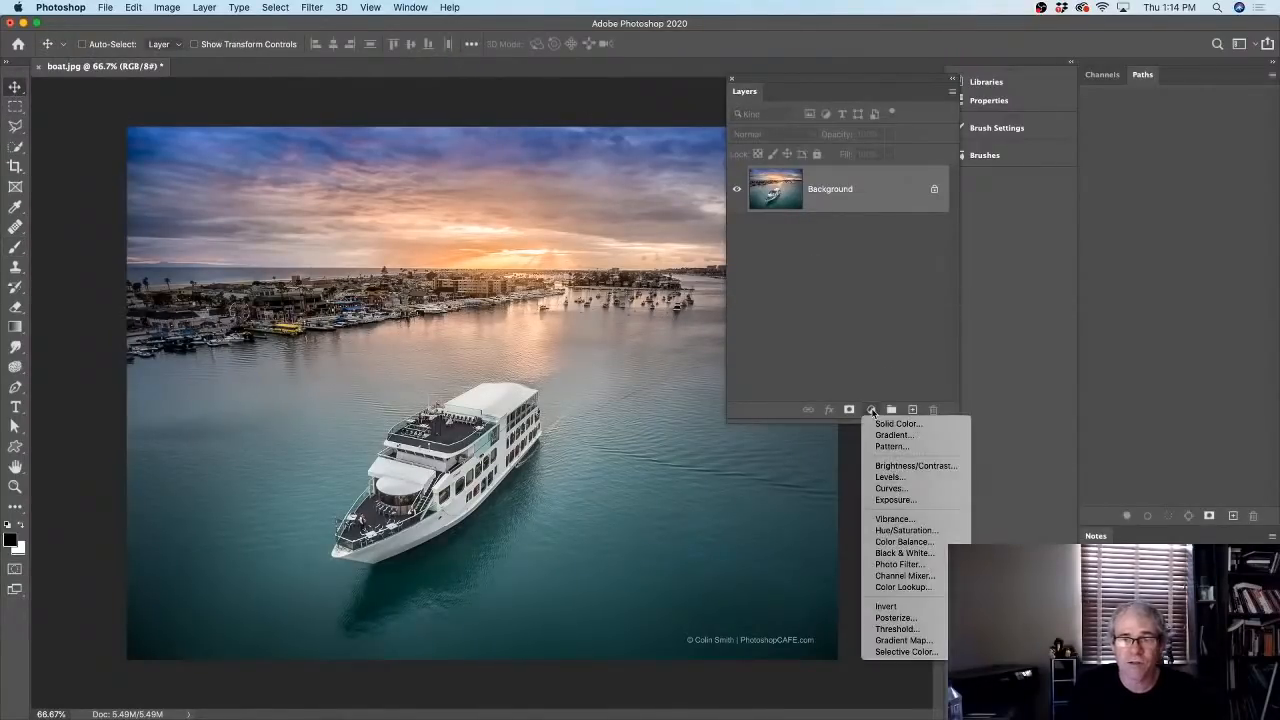
pyautogui.click(892, 489)
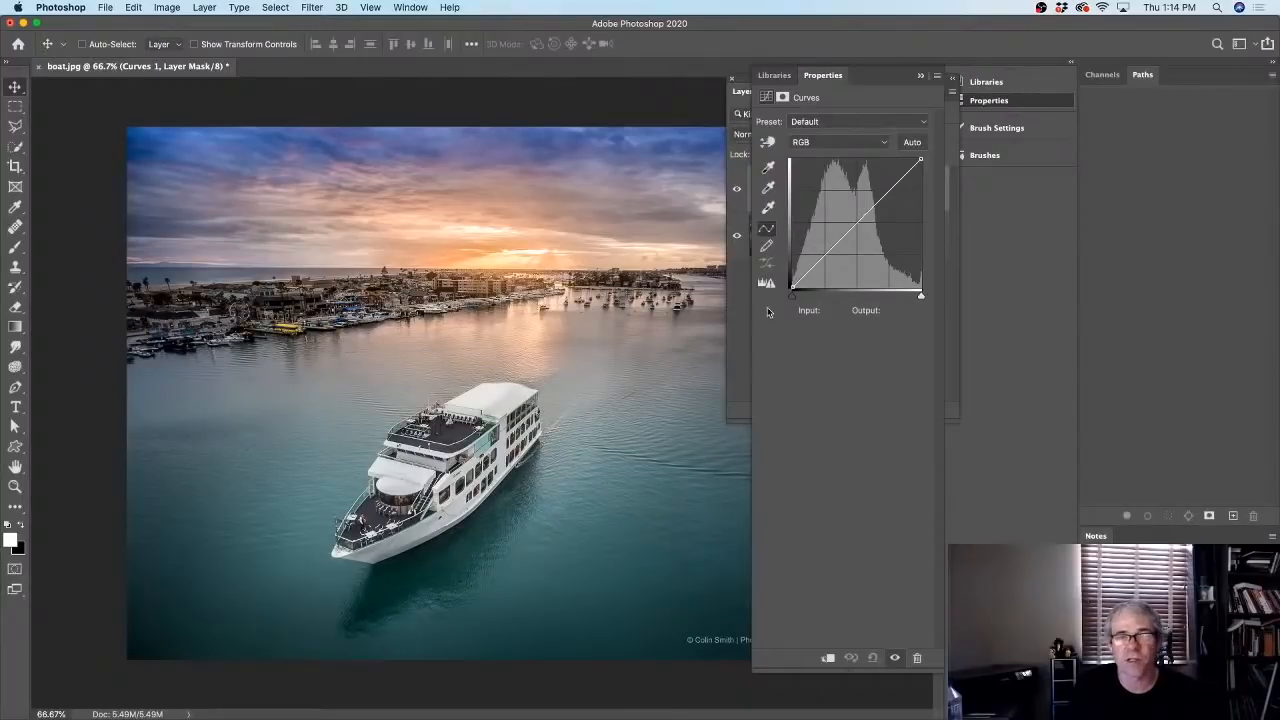
pyautogui.click(848, 144)
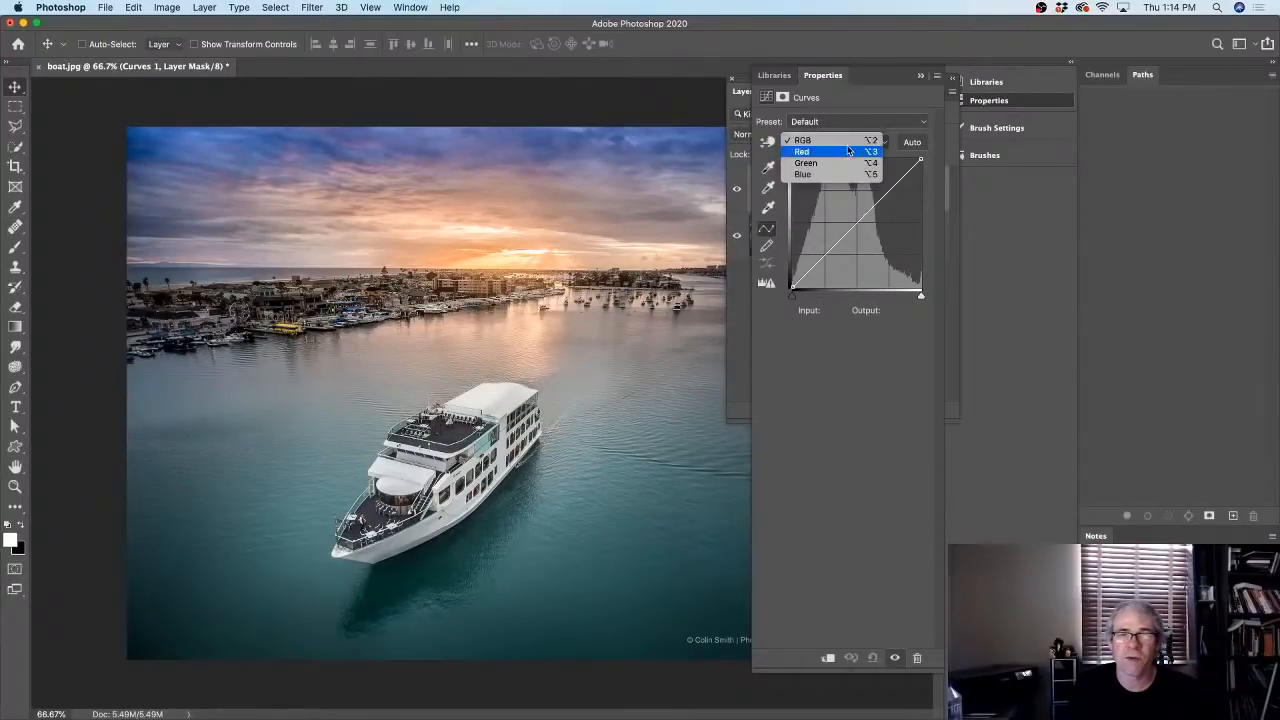
pyautogui.click(848, 151)
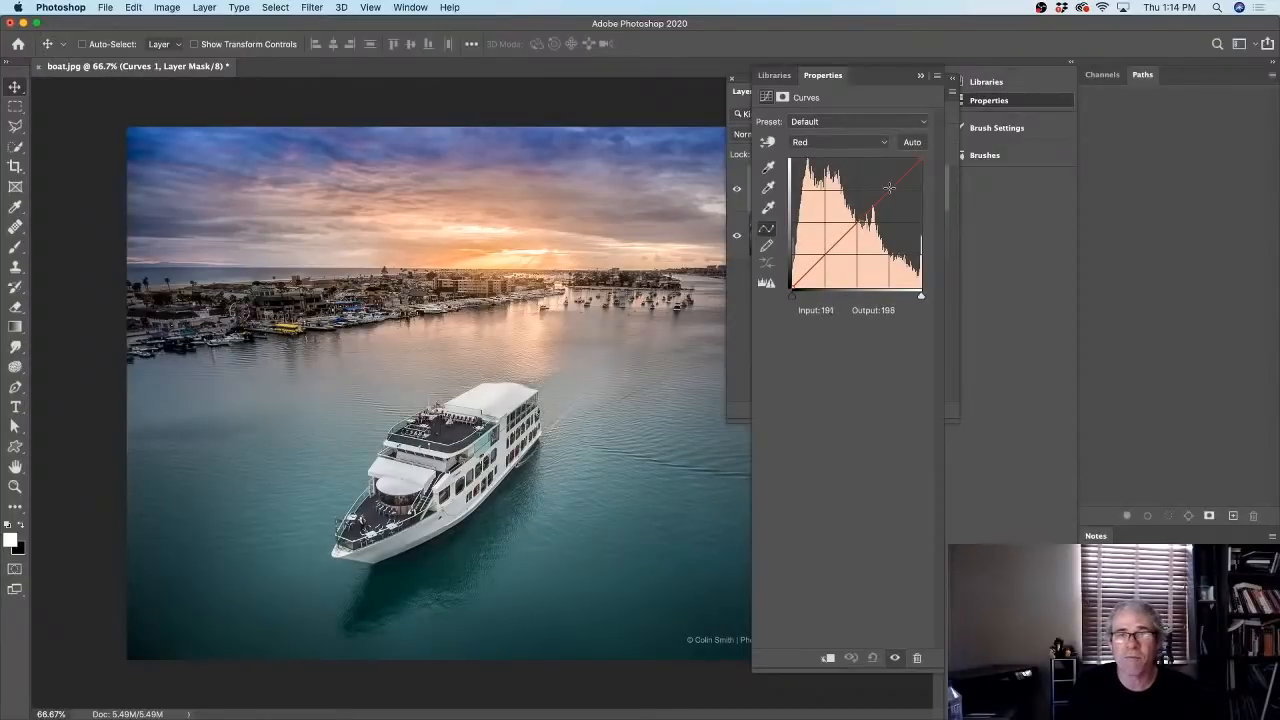
pyautogui.moveTo(889, 187); pyautogui.dragTo(889, 185)
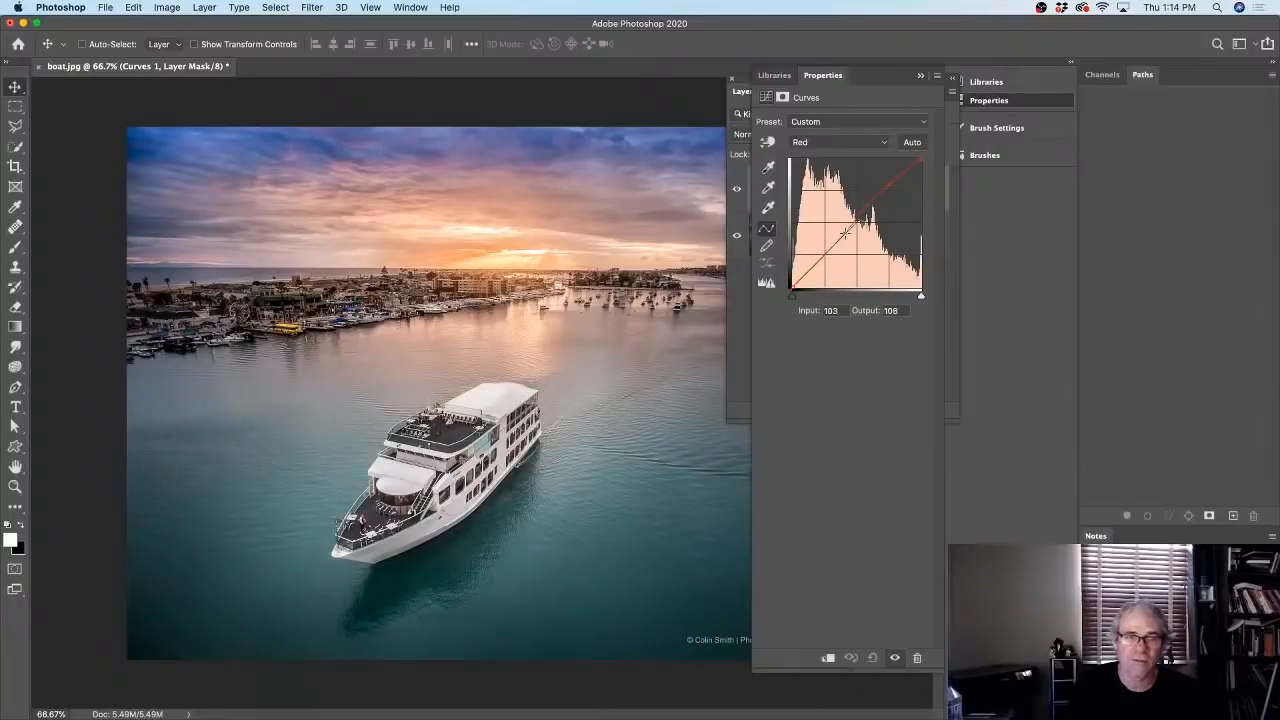
pyautogui.moveTo(848, 242); pyautogui.dragTo(845, 242)
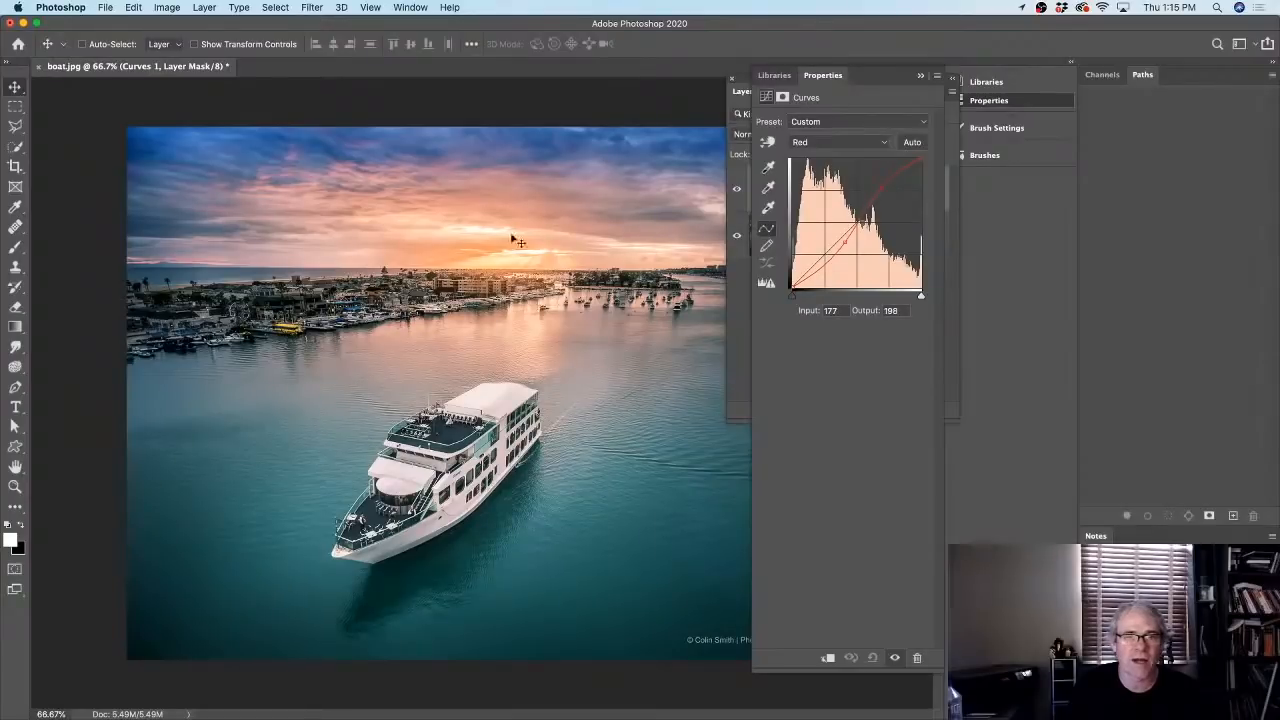
# - In the blue channel, raise the shadows to output 67 at input 54, lower the highlights to 174 at input 178, and return to RGB
pyautogui.click(852, 143)
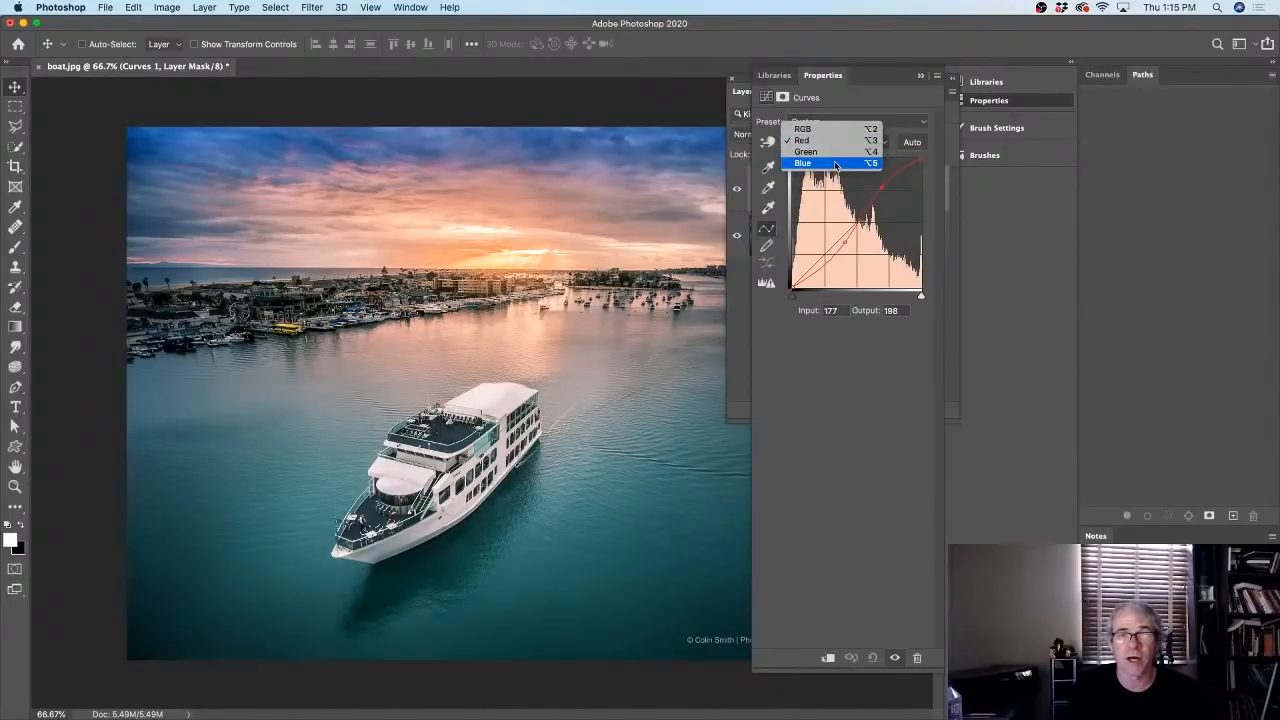
pyautogui.click(835, 163)
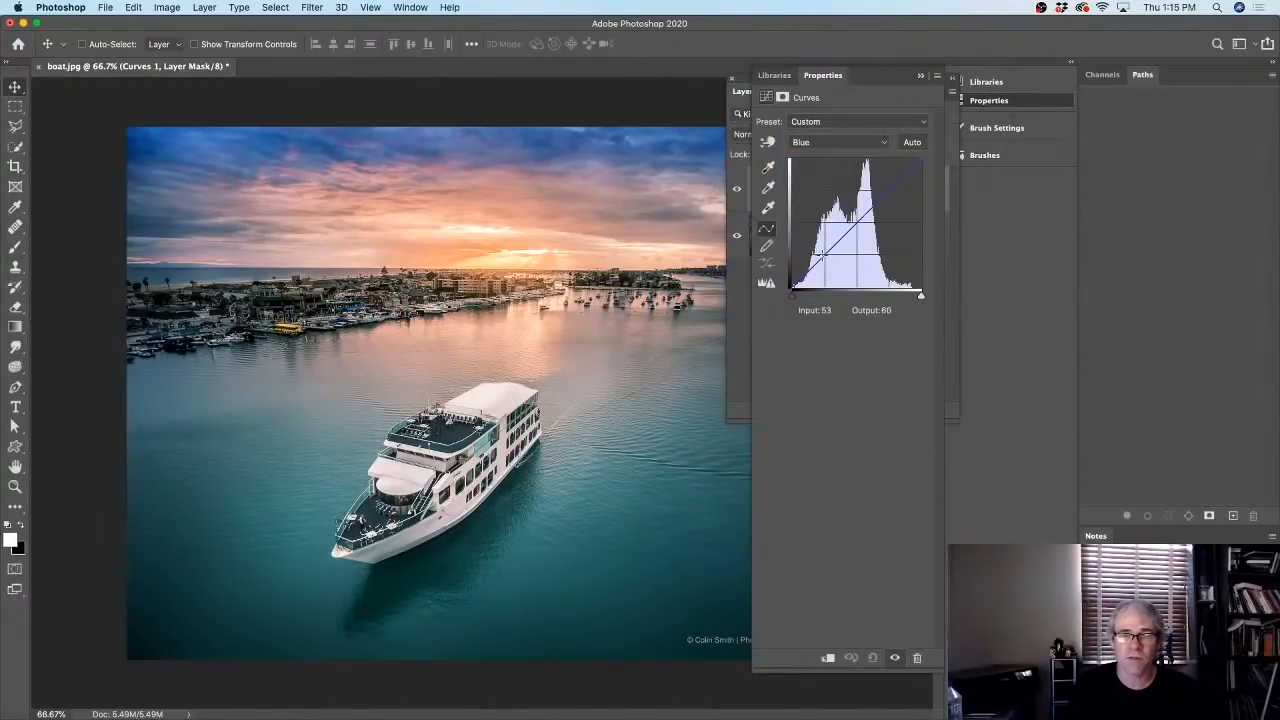
pyautogui.moveTo(823, 254); pyautogui.dragTo(820, 251)
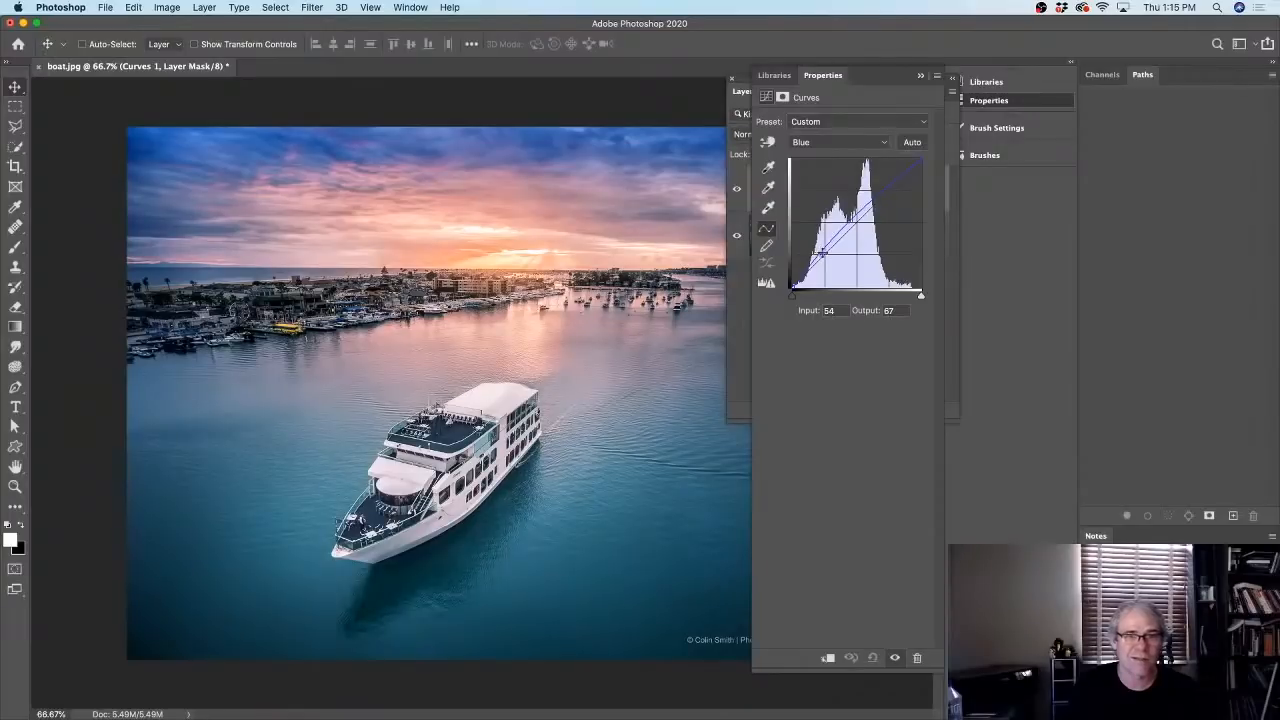
pyautogui.moveTo(880, 190); pyautogui.dragTo(882, 199)
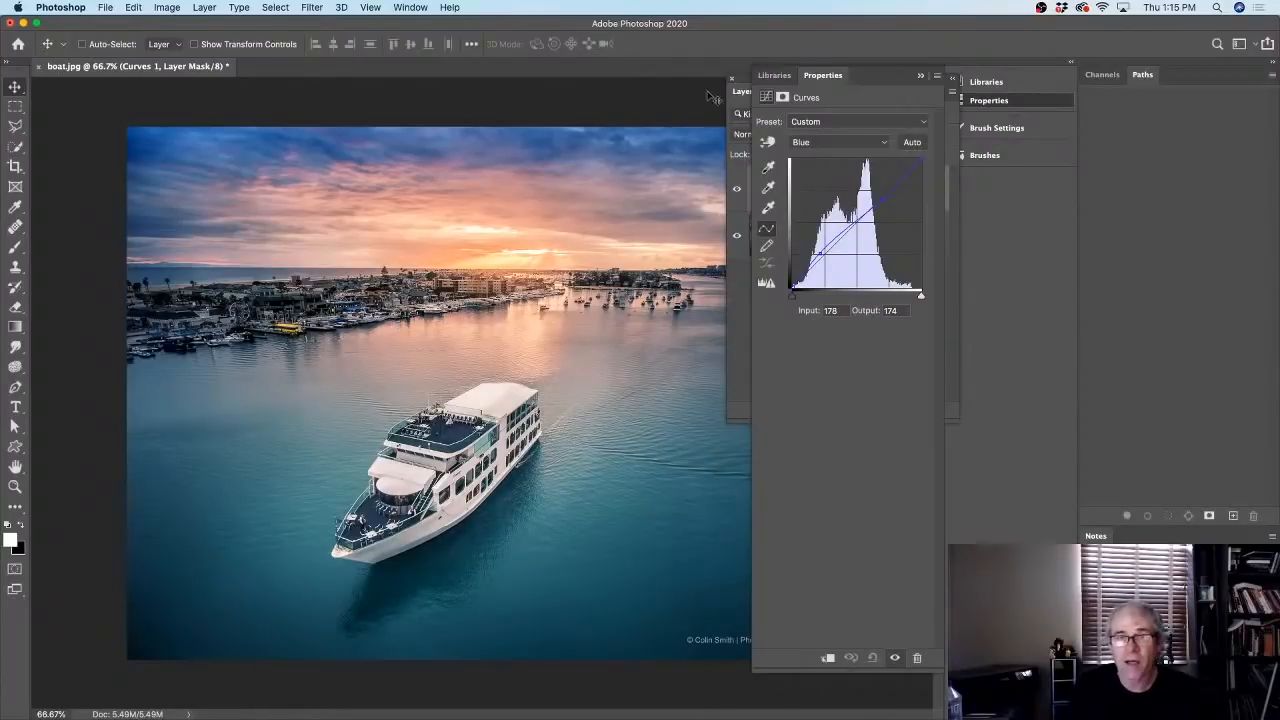
pyautogui.click(845, 142)
pyautogui.click(845, 107)
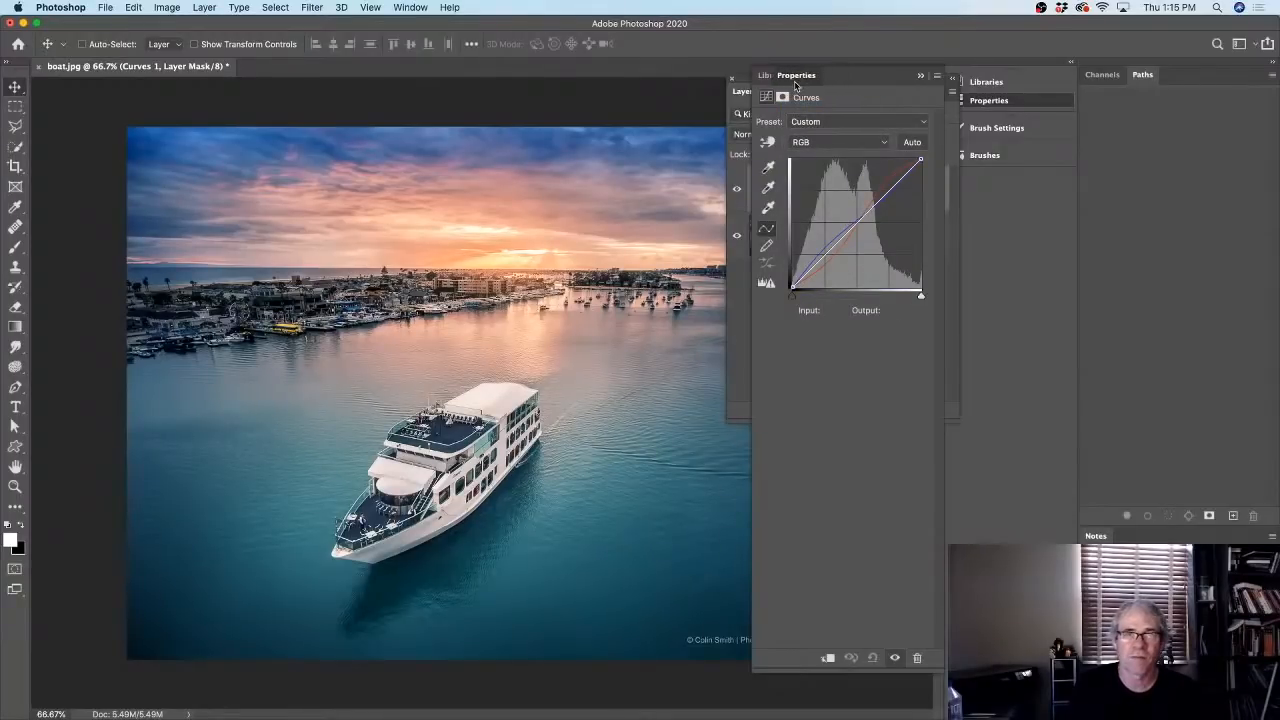
pyautogui.click(919, 76)
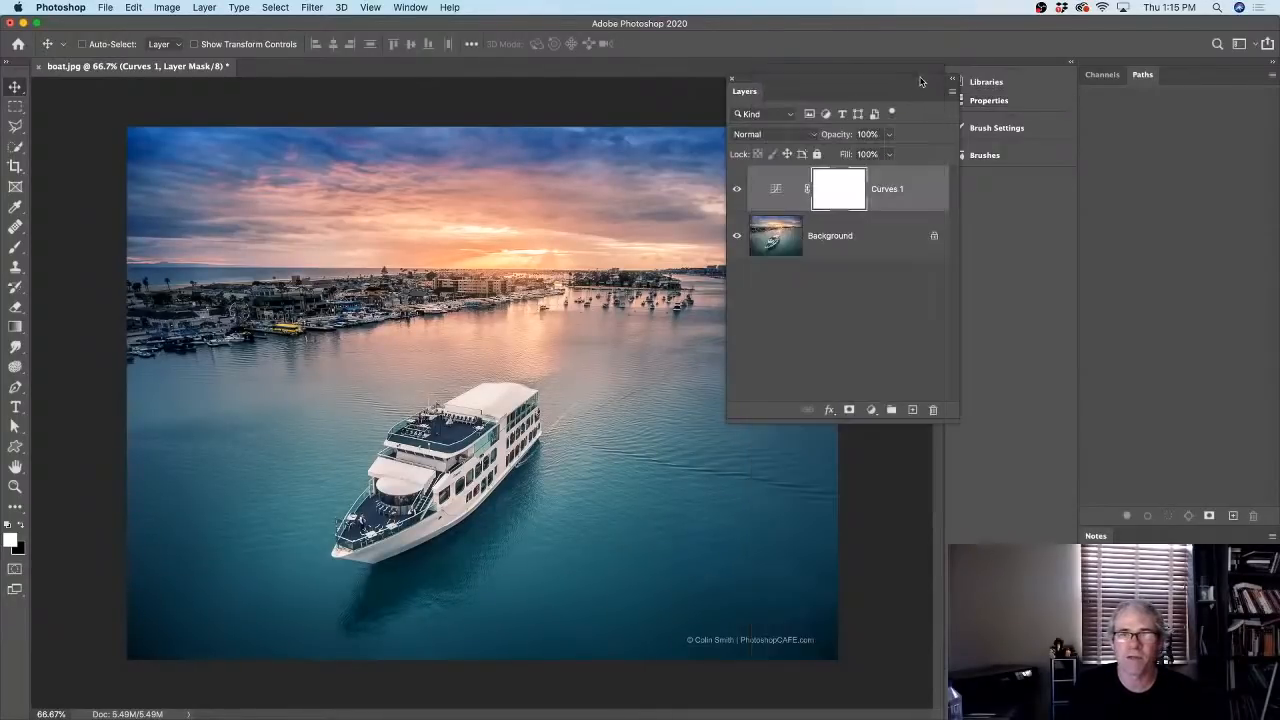
# - Add a Gradient Map adjustment layer above the Curves layer and reverse its gradient so it runs from black to white
pyautogui.click(850, 290)
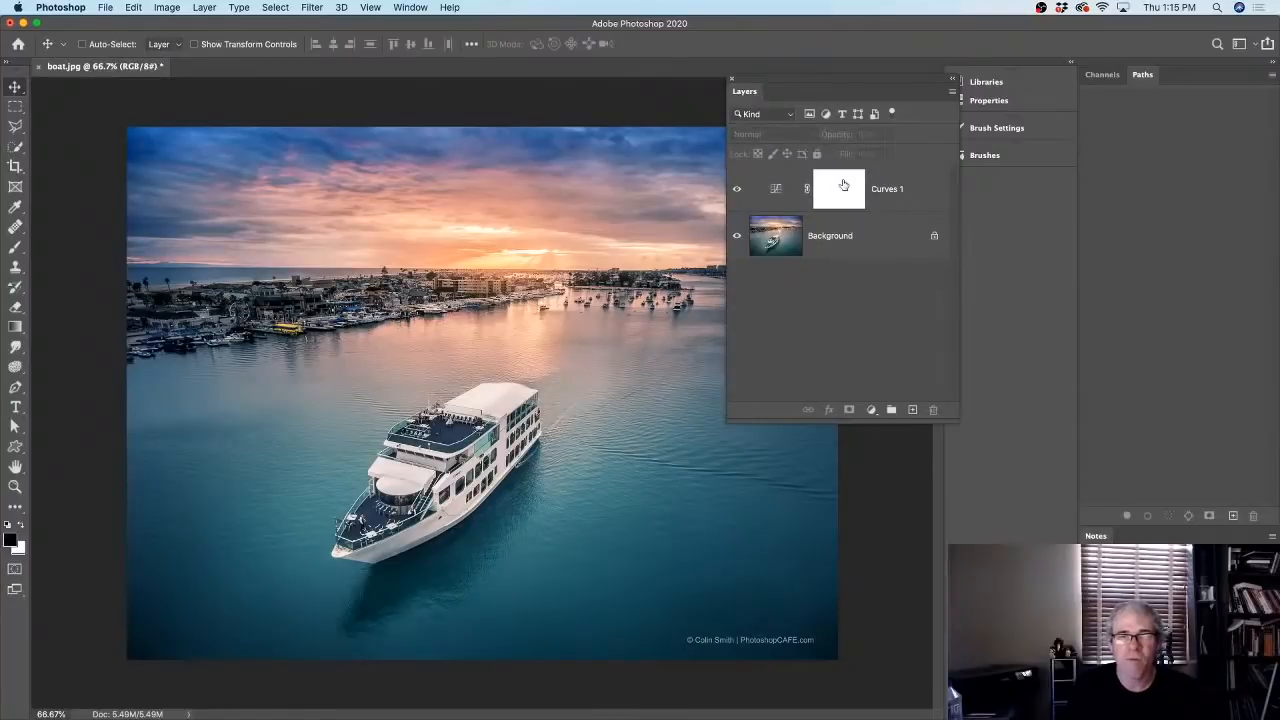
pyautogui.click(813, 190)
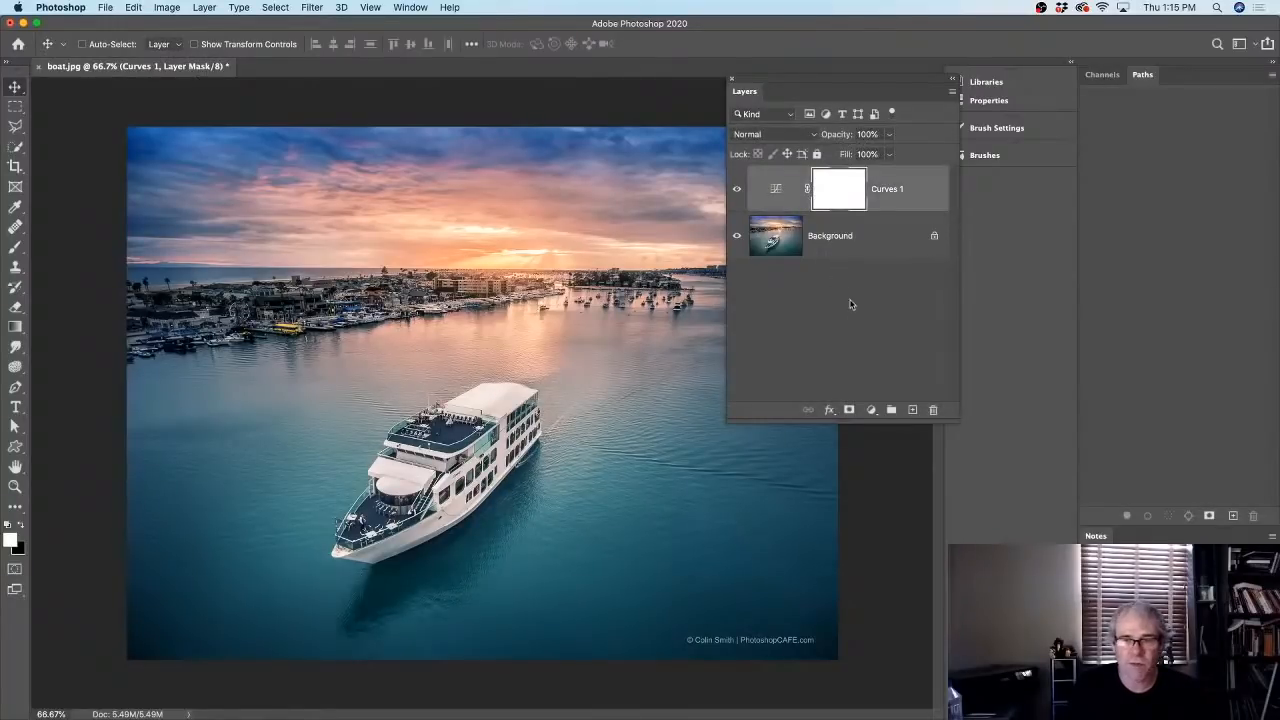
pyautogui.click(871, 410)
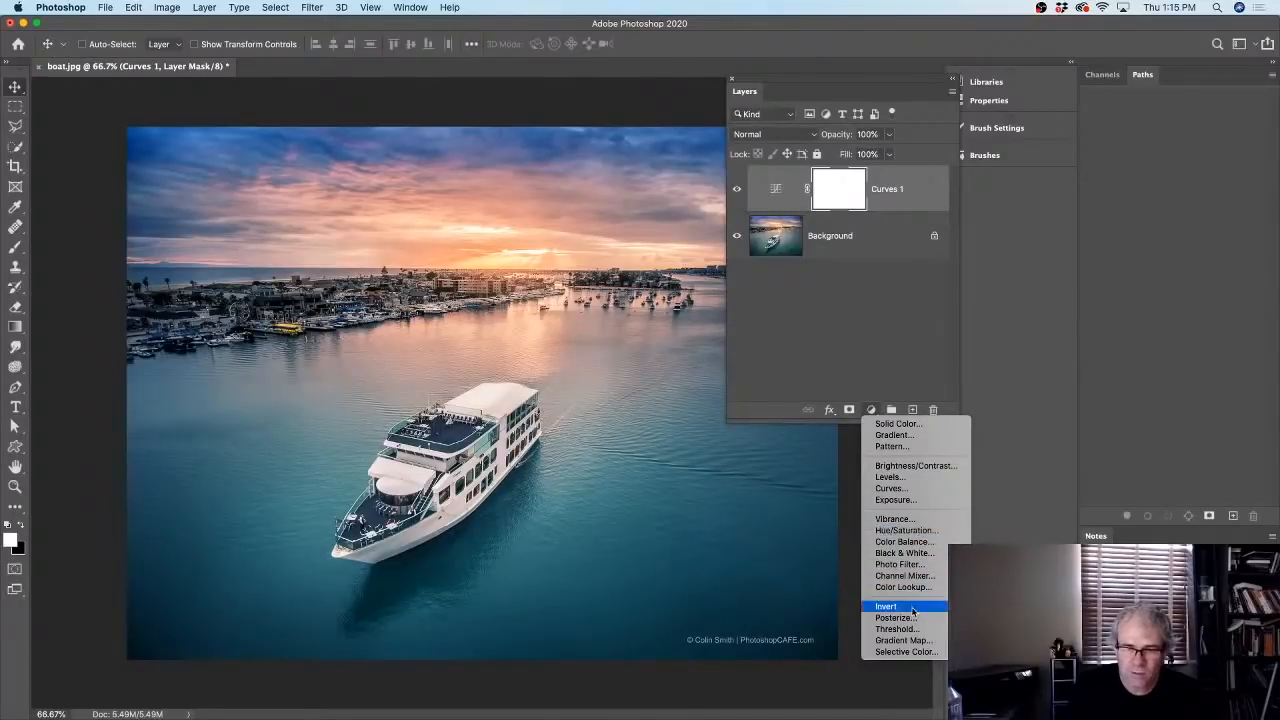
pyautogui.click(903, 640)
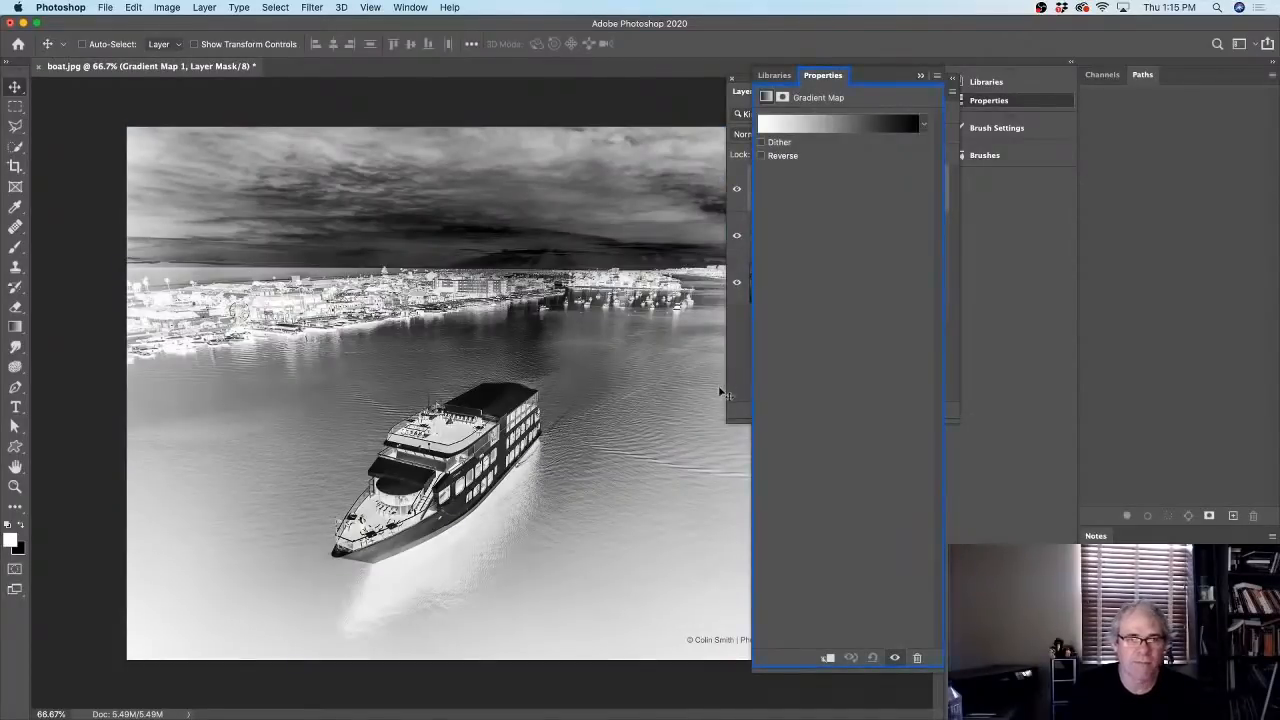
pyautogui.click(763, 156)
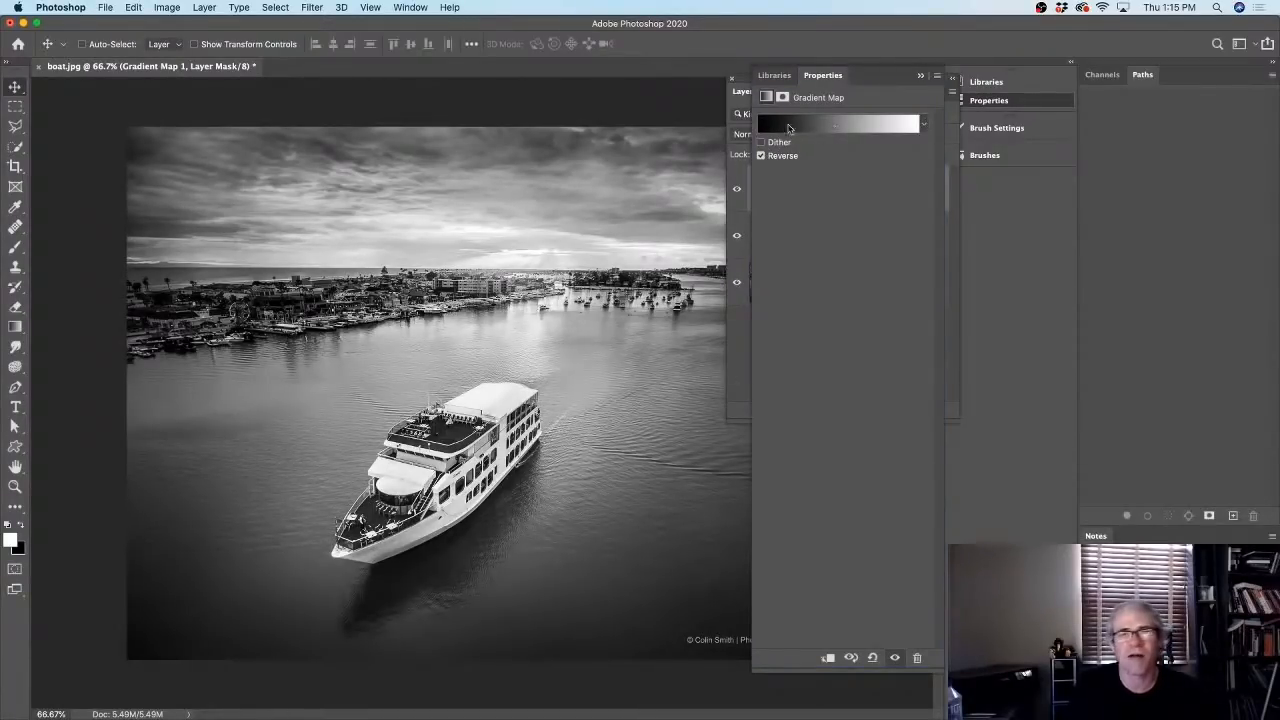
pyautogui.click(919, 76)
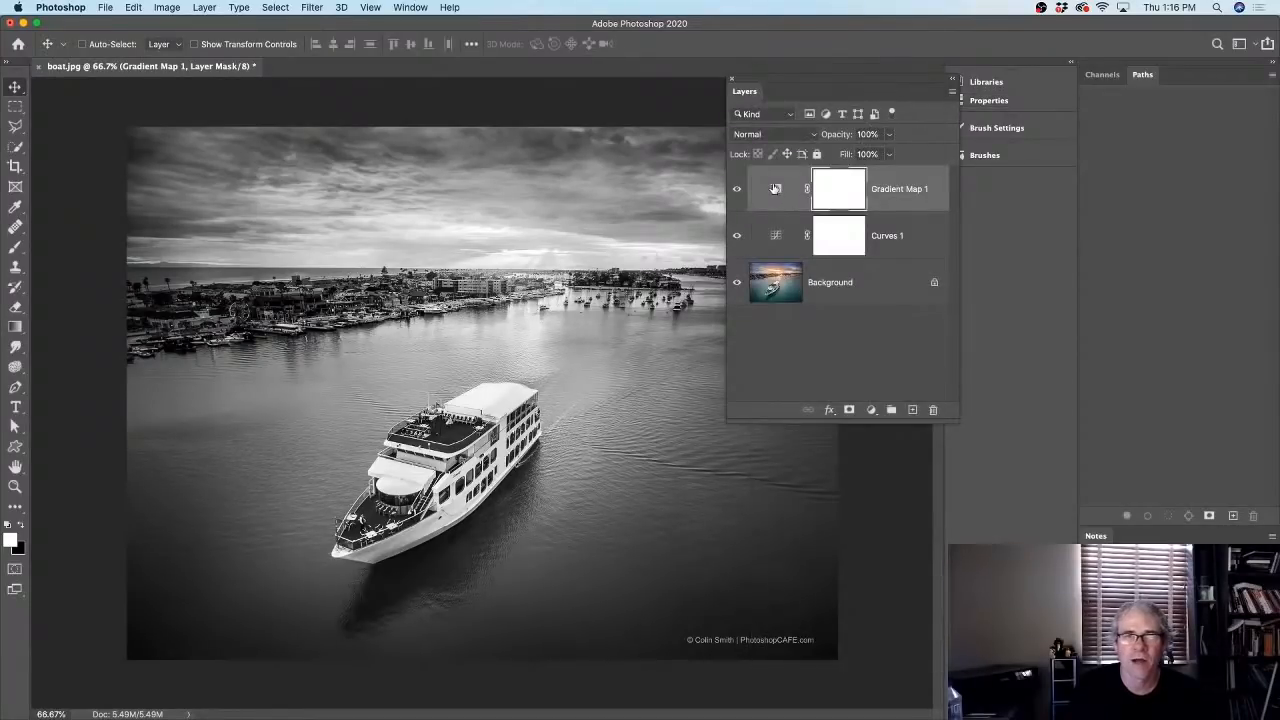
# - Set the Gradient Map layer's blend mode to Luminosity, try a lower opacity, and set the opacity back to 100%
pyautogui.click(776, 134)
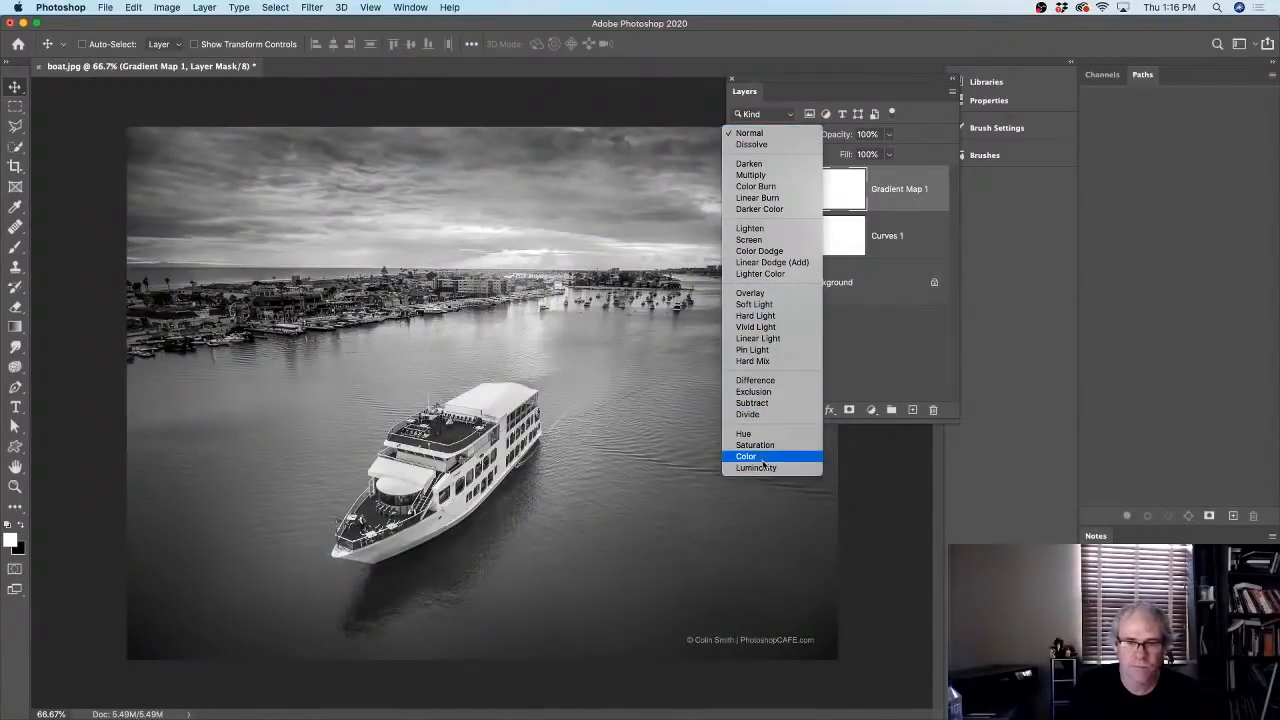
pyautogui.click(757, 467)
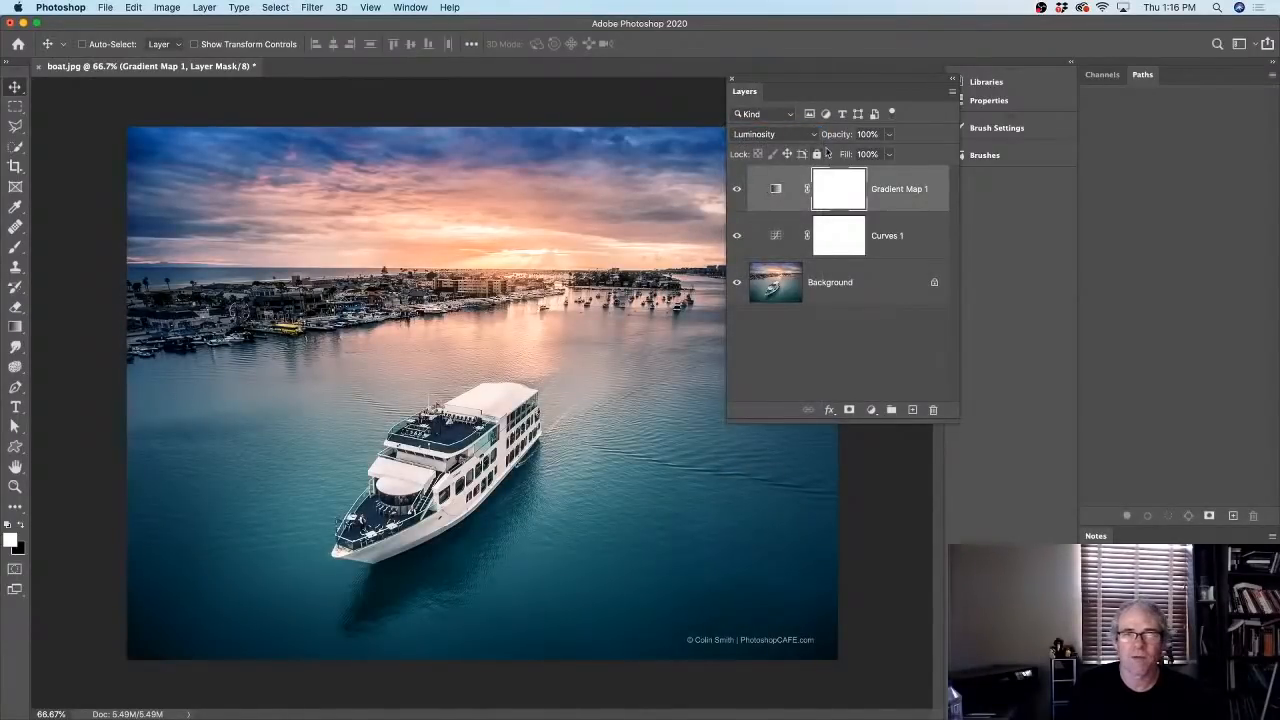
pyautogui.click(862, 134)
pyautogui.write('40')
pyautogui.press('Return')
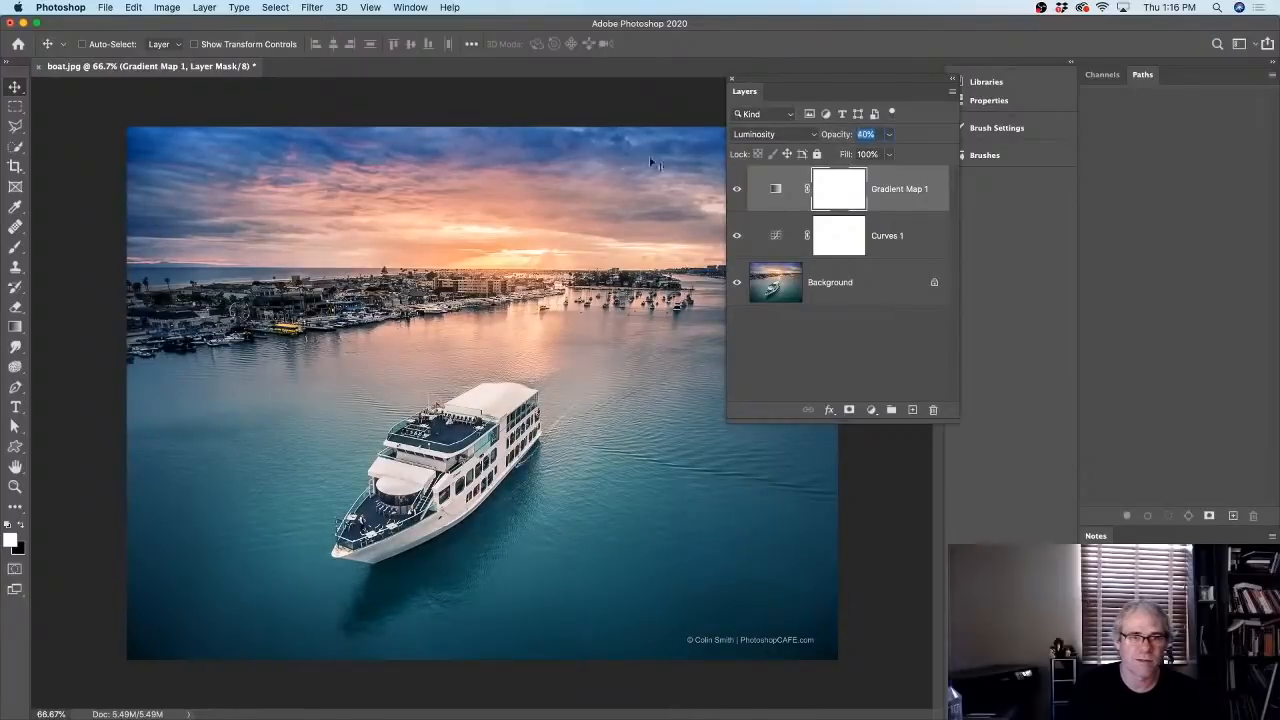
pyautogui.write('100')
pyautogui.press('Return')
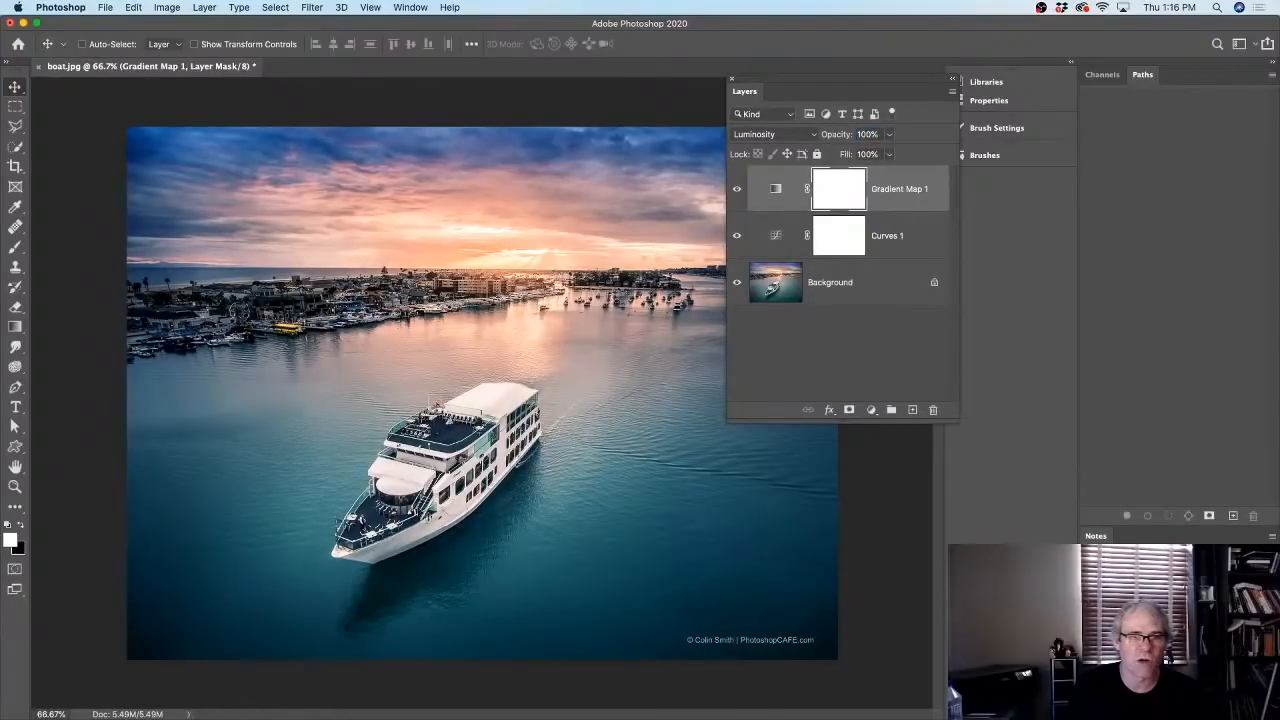
# - Add a Photo Filter adjustment layer above the Gradient Map using the Violet filter at 20% density
pyautogui.click(868, 410)
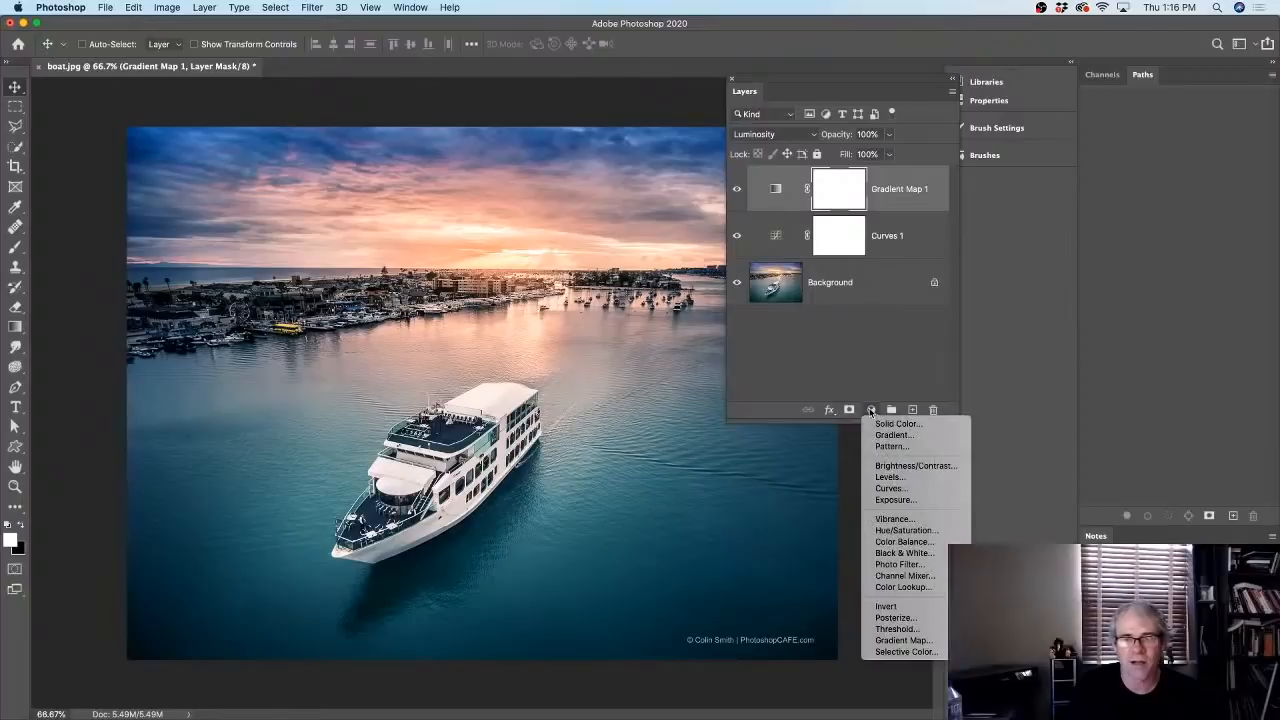
pyautogui.click(890, 564)
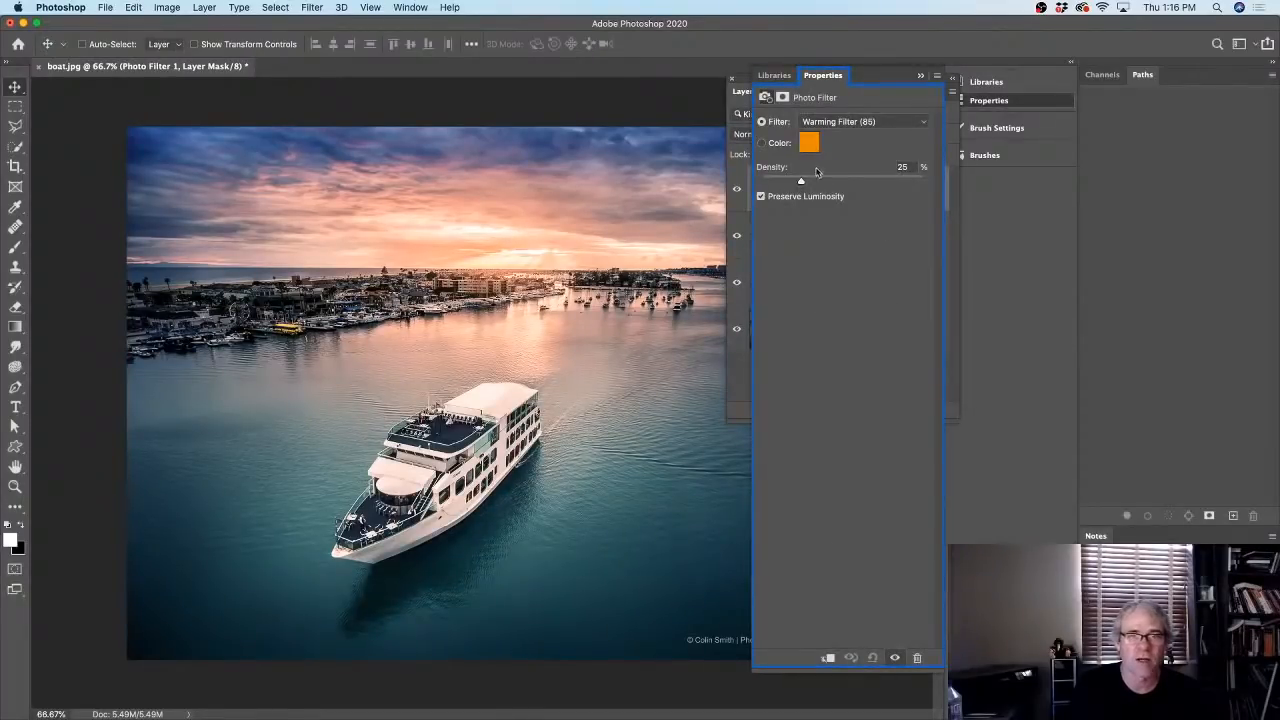
pyautogui.click(827, 124)
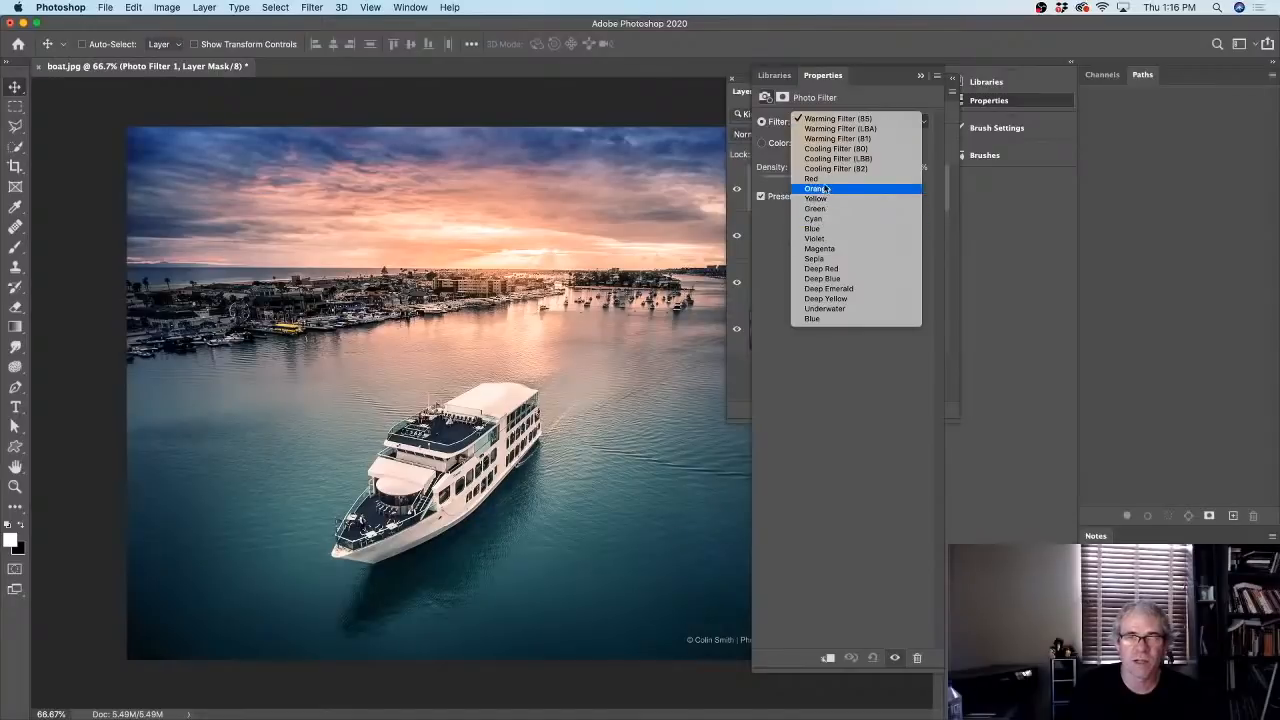
pyautogui.click(828, 239)
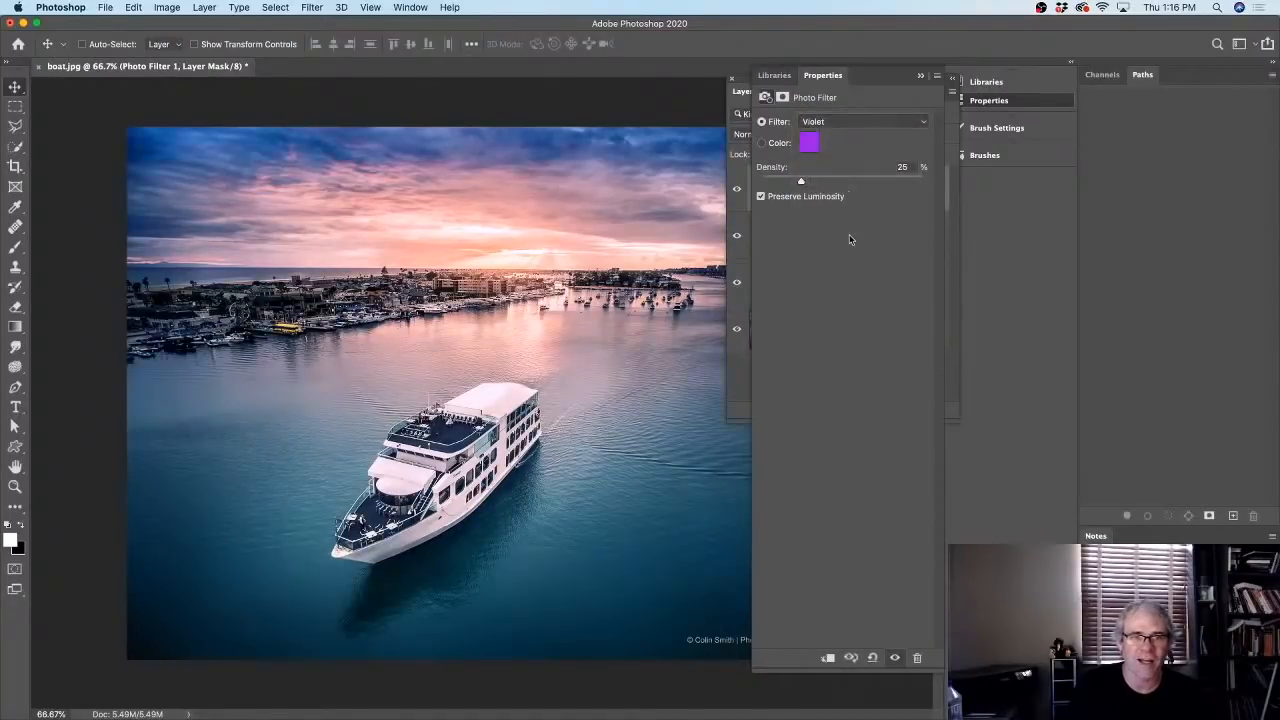
pyautogui.moveTo(799, 181)
pyautogui.mouseDown()
pyautogui.moveTo(769, 186)
pyautogui.moveTo(830, 187)
pyautogui.moveTo(793, 185)
pyautogui.mouseUp()
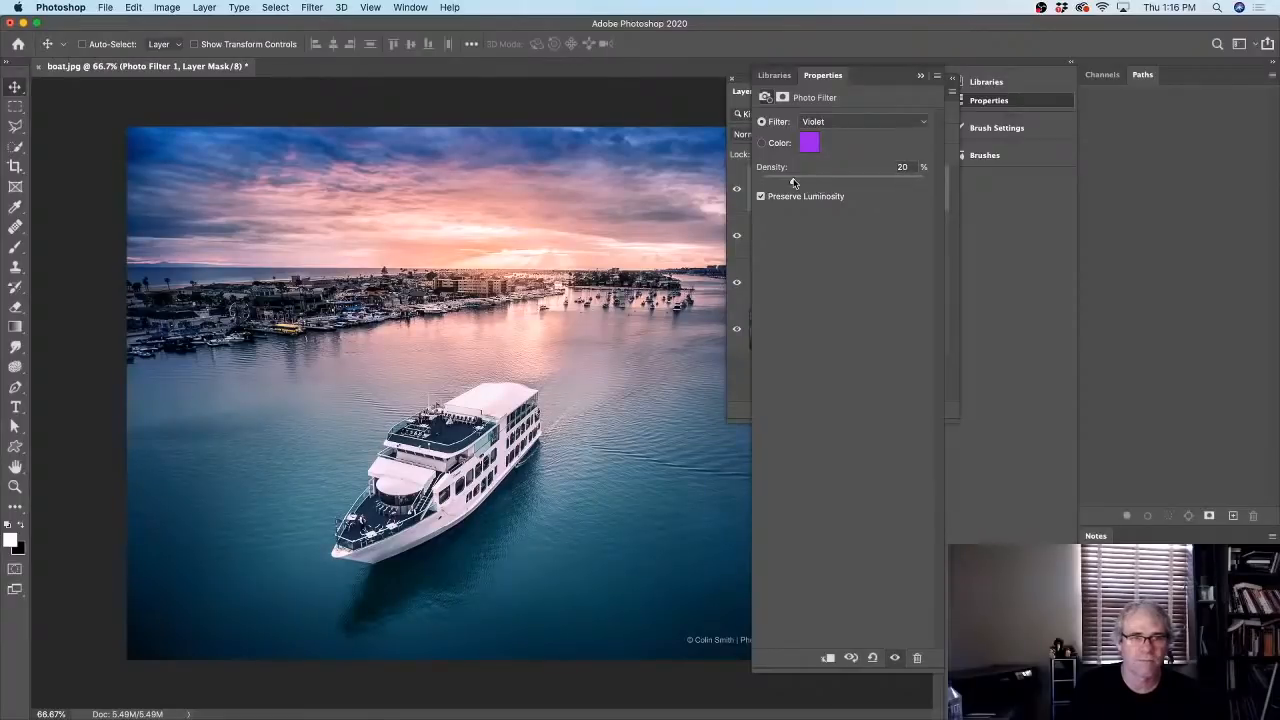
pyautogui.click(921, 75)
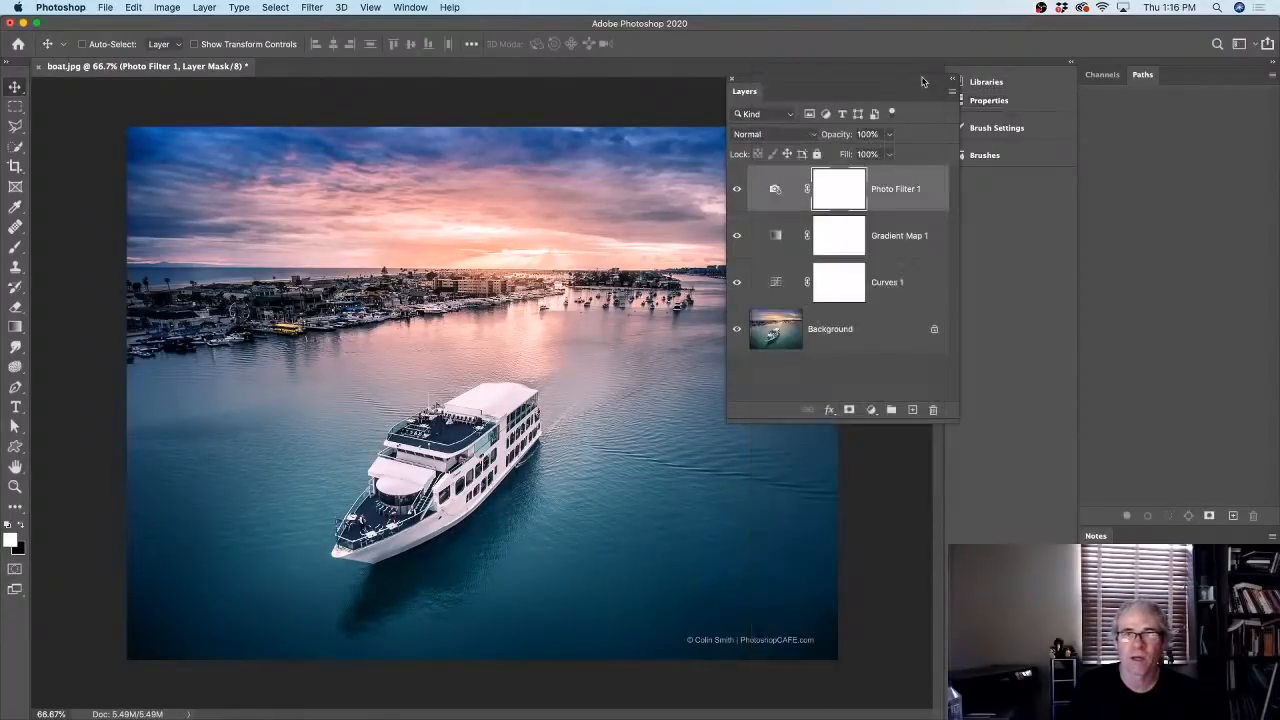
# - Reorder the adjustment layers so Curves is on top, Gradient Map in the middle, and Photo Filter directly above the Background
pyautogui.click(786, 246)
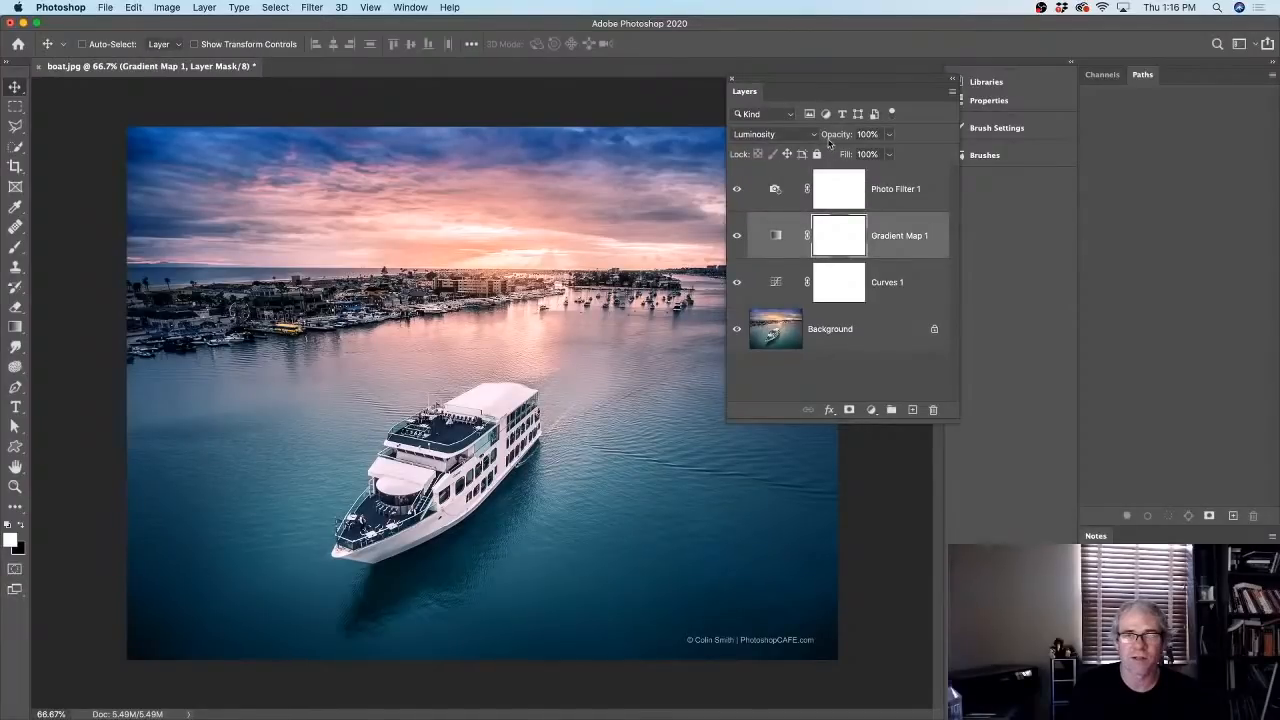
pyautogui.click(903, 188)
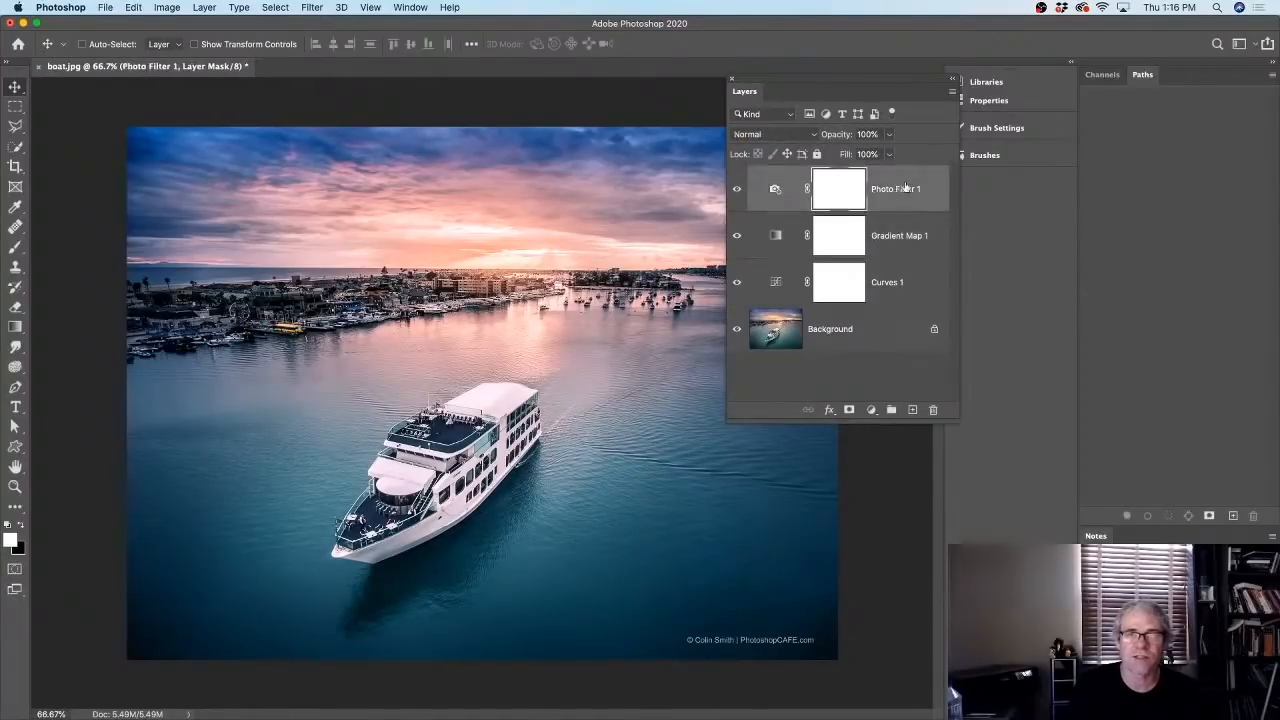
pyautogui.moveTo(903, 188); pyautogui.dragTo(903, 290)
pyautogui.moveTo(758, 278); pyautogui.dragTo(776, 238)
pyautogui.moveTo(778, 282); pyautogui.dragTo(783, 186)
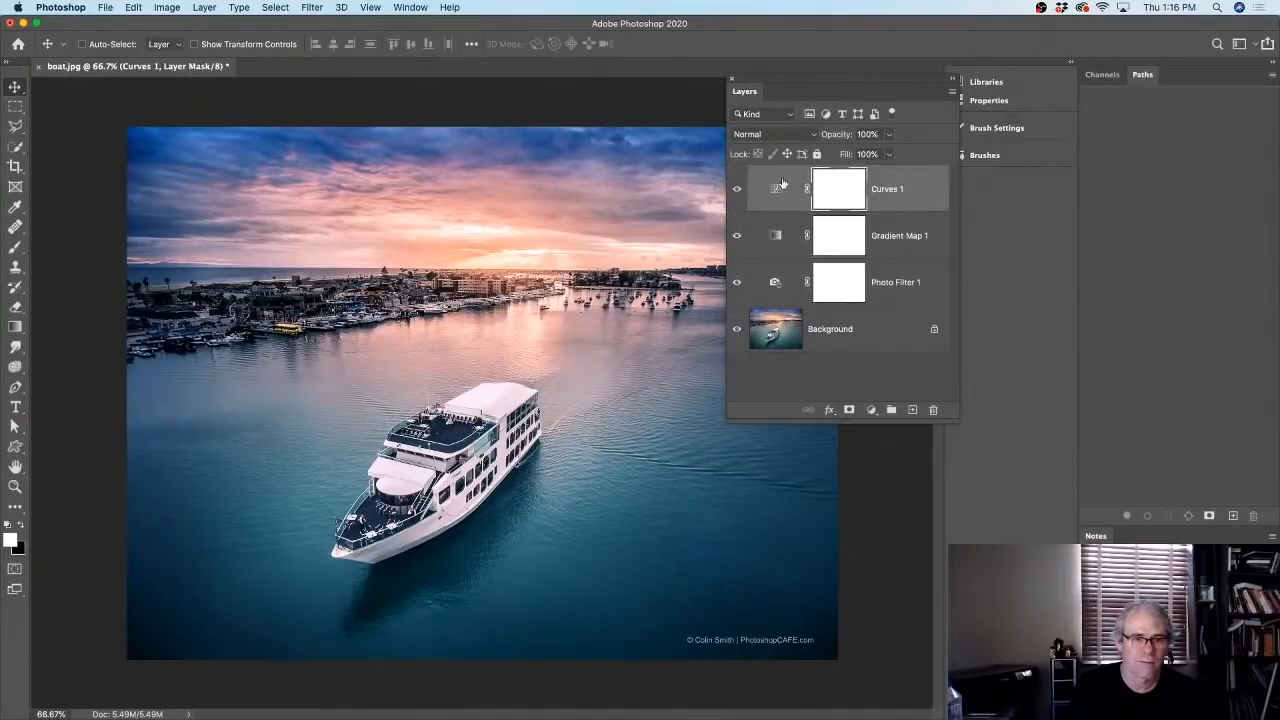
# - Set the Photo Filter layer's opacity to 77% and compare the image with adjustment layers hidden and shown
pyautogui.click(776, 284)
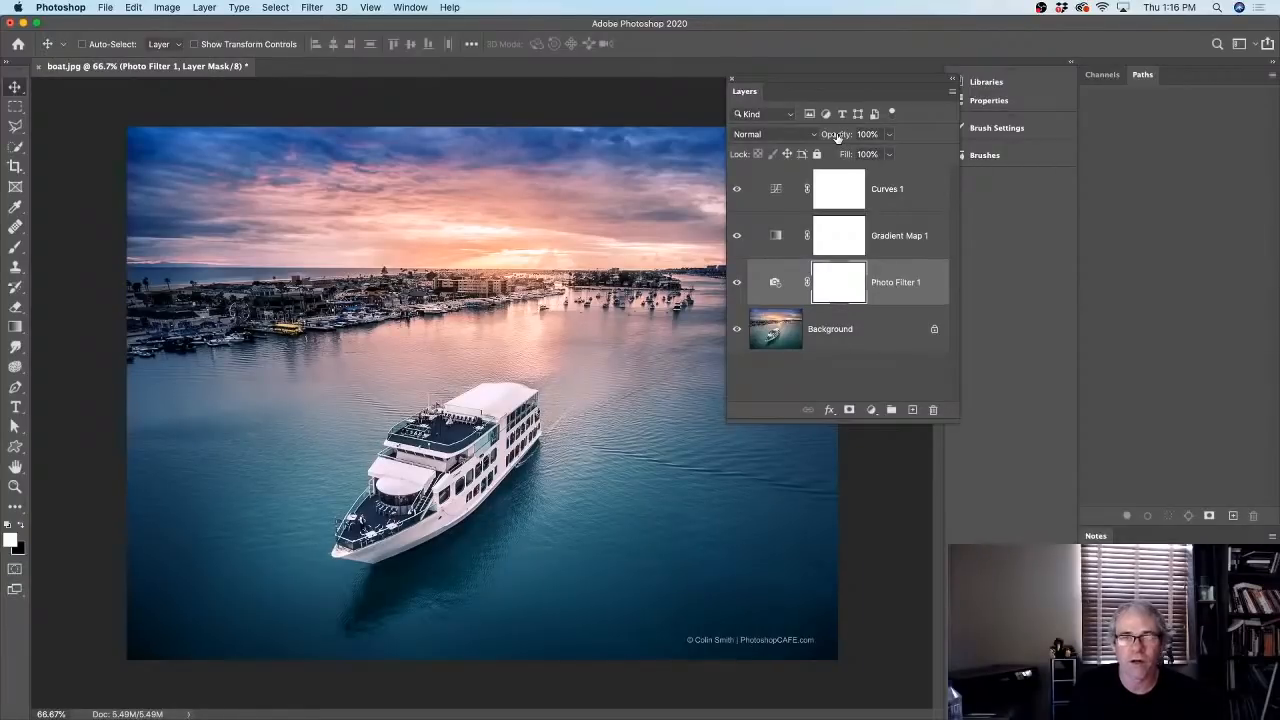
pyautogui.moveTo(838, 137); pyautogui.dragTo(785, 145)
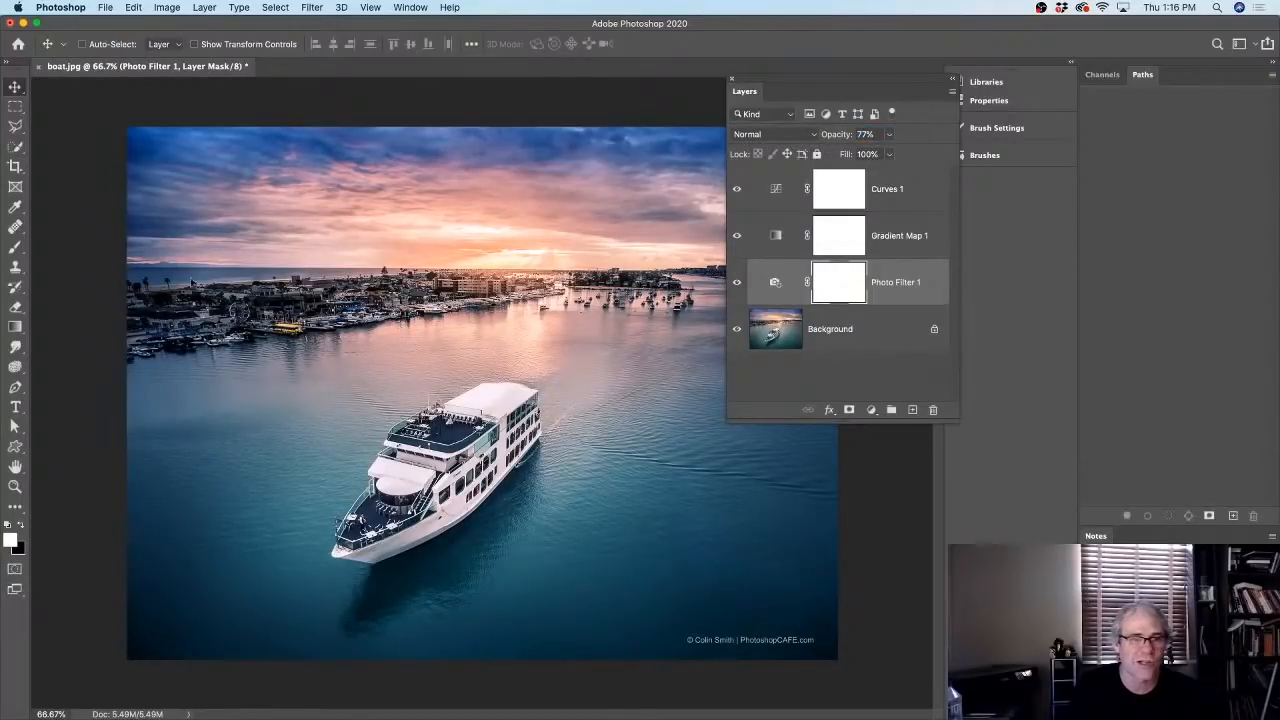
pyautogui.click(737, 282)
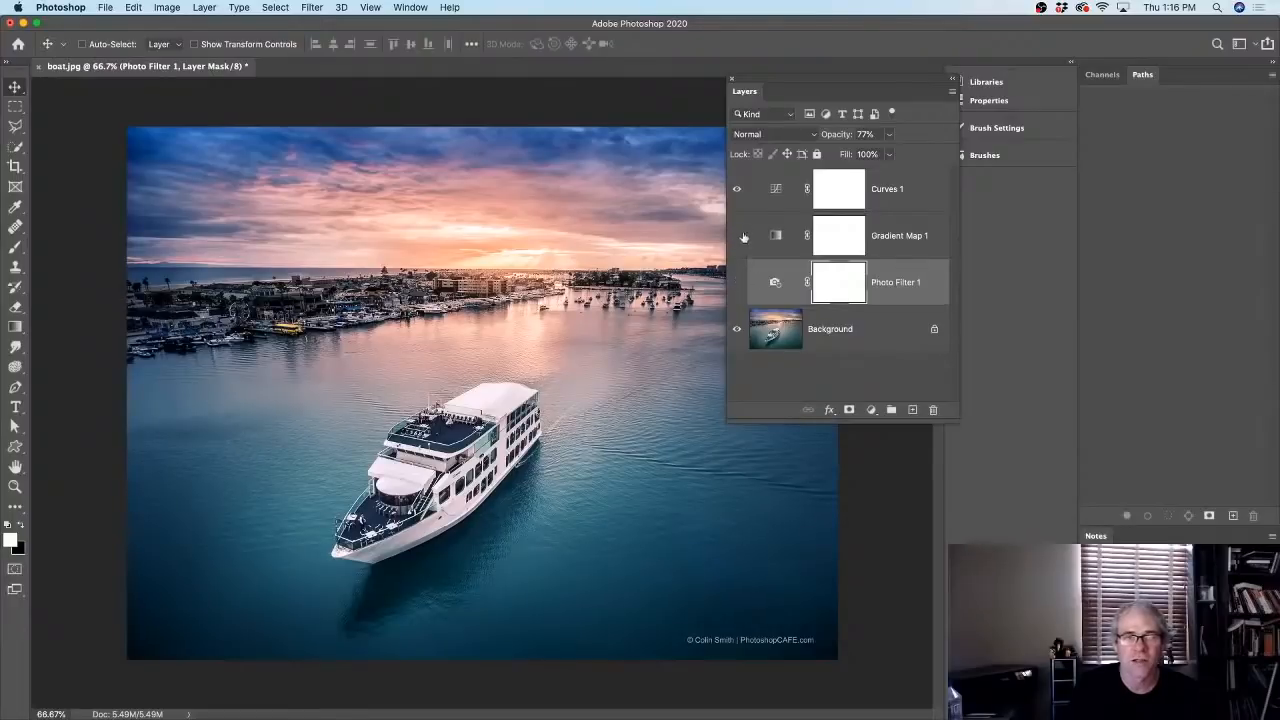
pyautogui.click(738, 236)
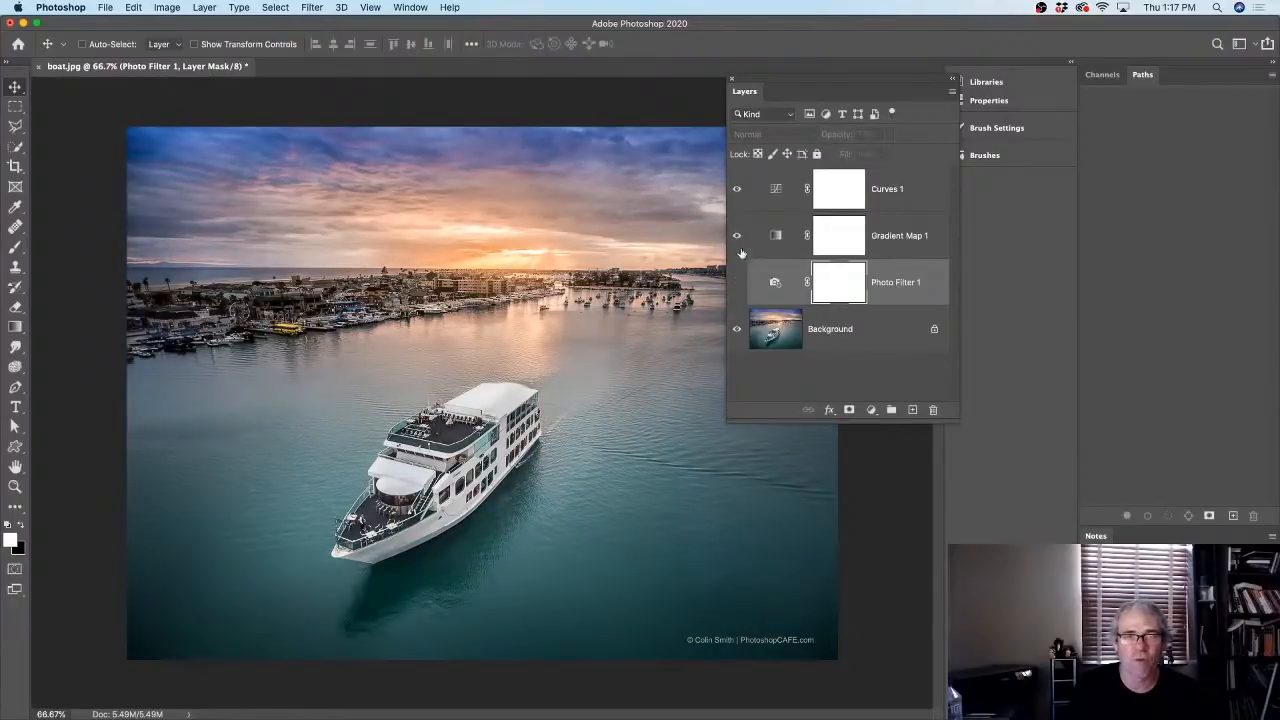
pyautogui.click(738, 281)
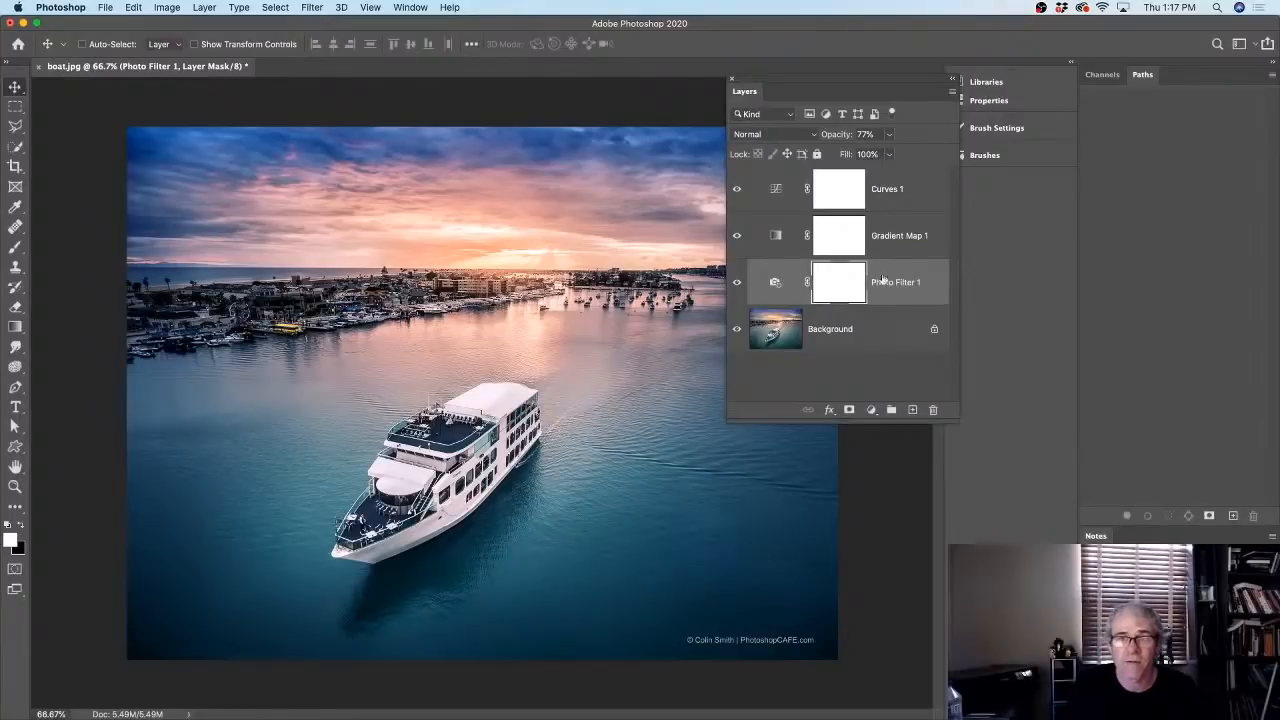
# - Select all three adjustment layers and start a Color Lookup Tables export with only the 3DL and CUBE formats enabled
pyautogui.keyDown('shift'); pyautogui.click(899, 199); pyautogui.keyUp('shift')
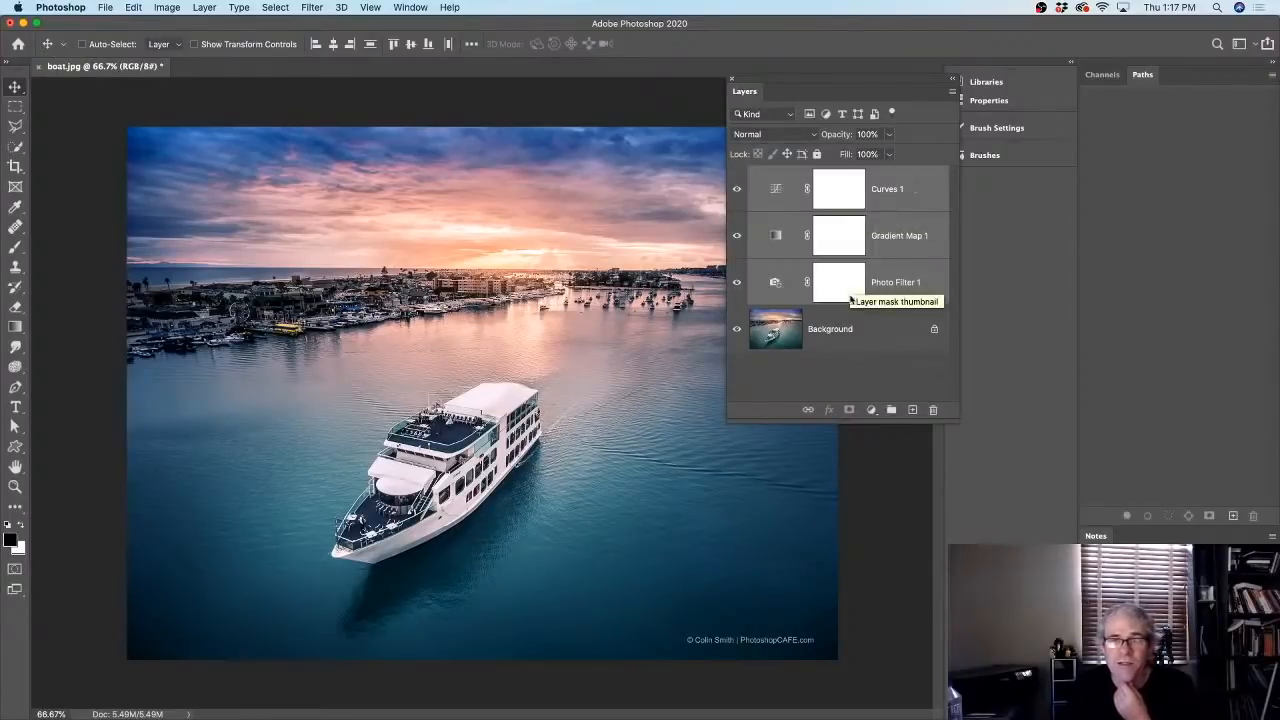
pyautogui.click(106, 7)
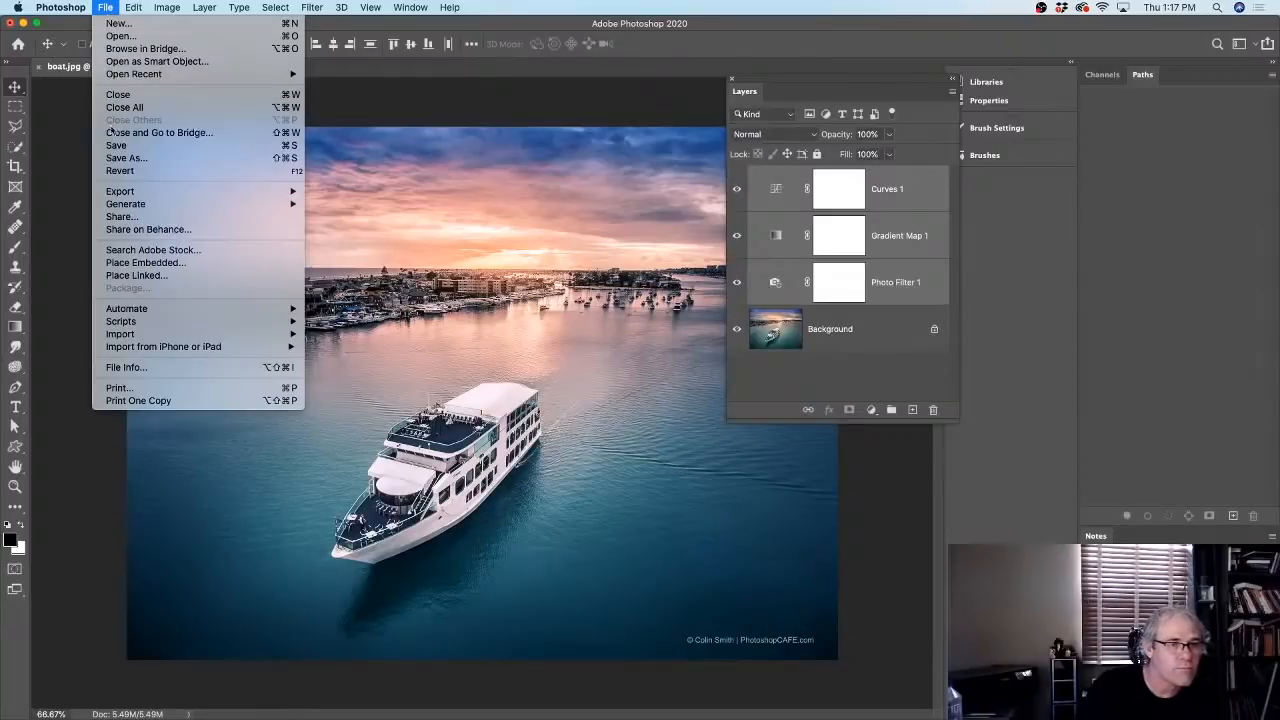
pyautogui.moveTo(118, 190)
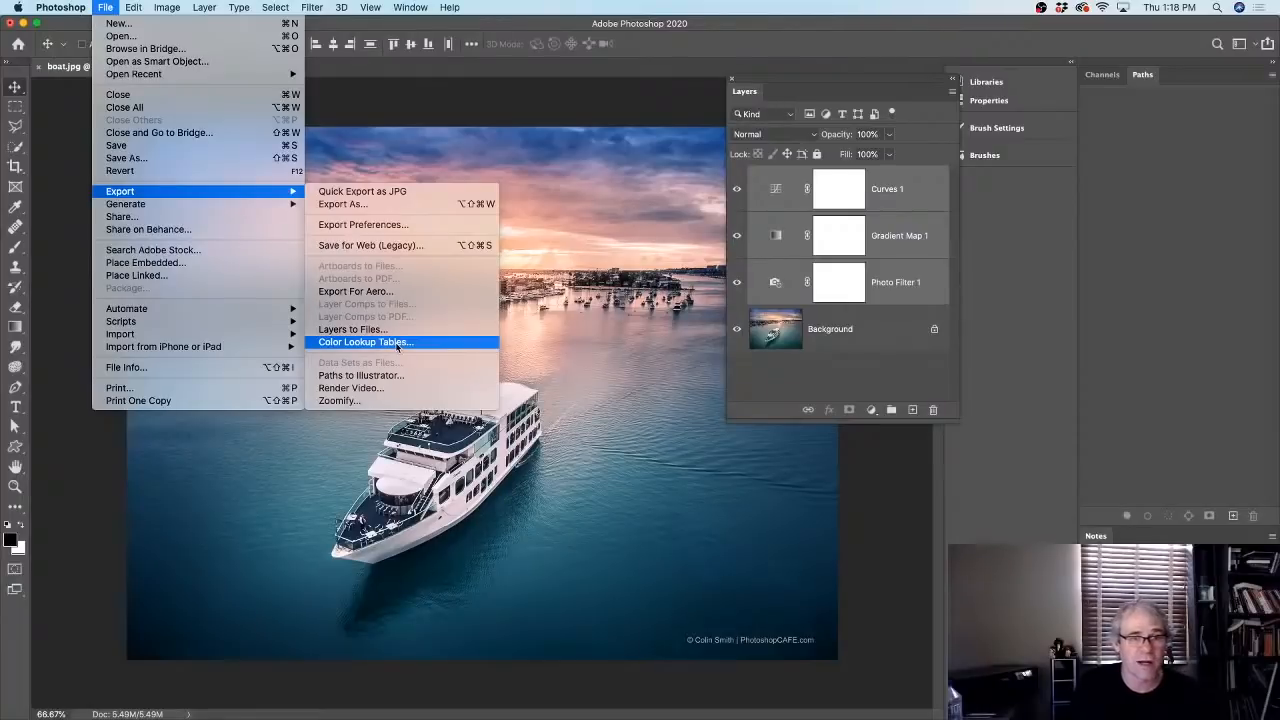
pyautogui.click(397, 344)
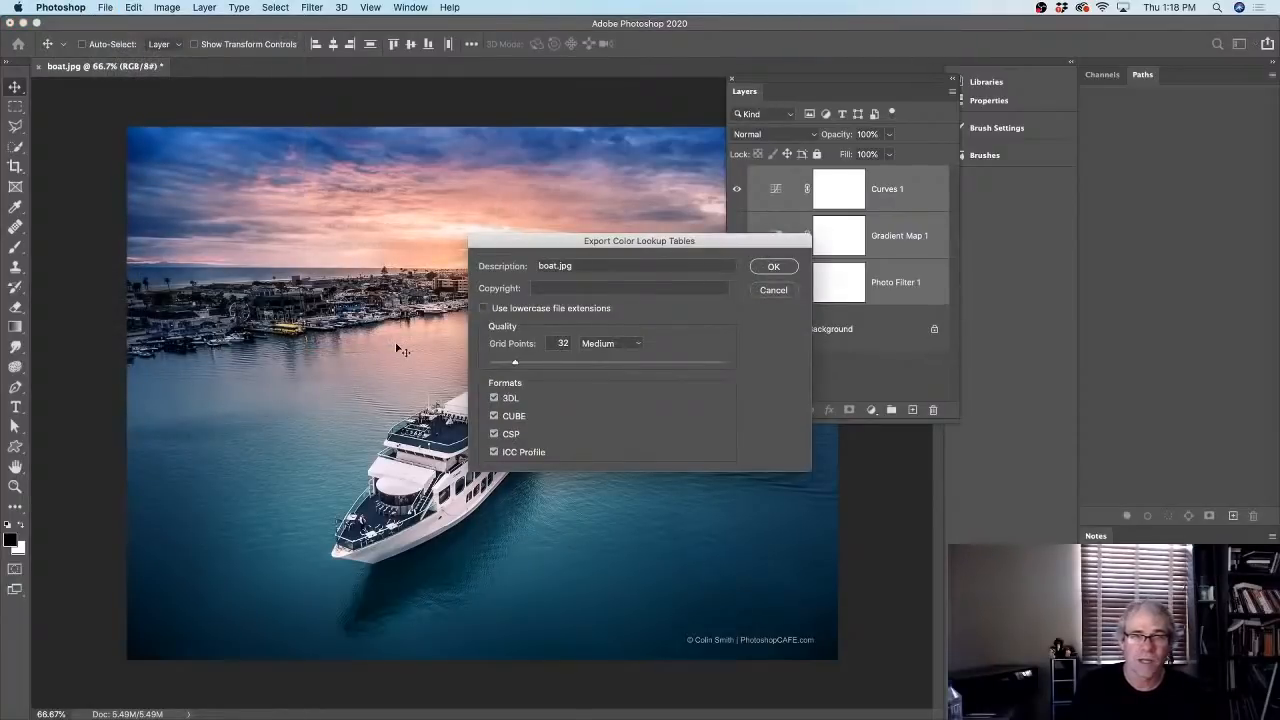
pyautogui.moveTo(534, 244); pyautogui.dragTo(285, 118)
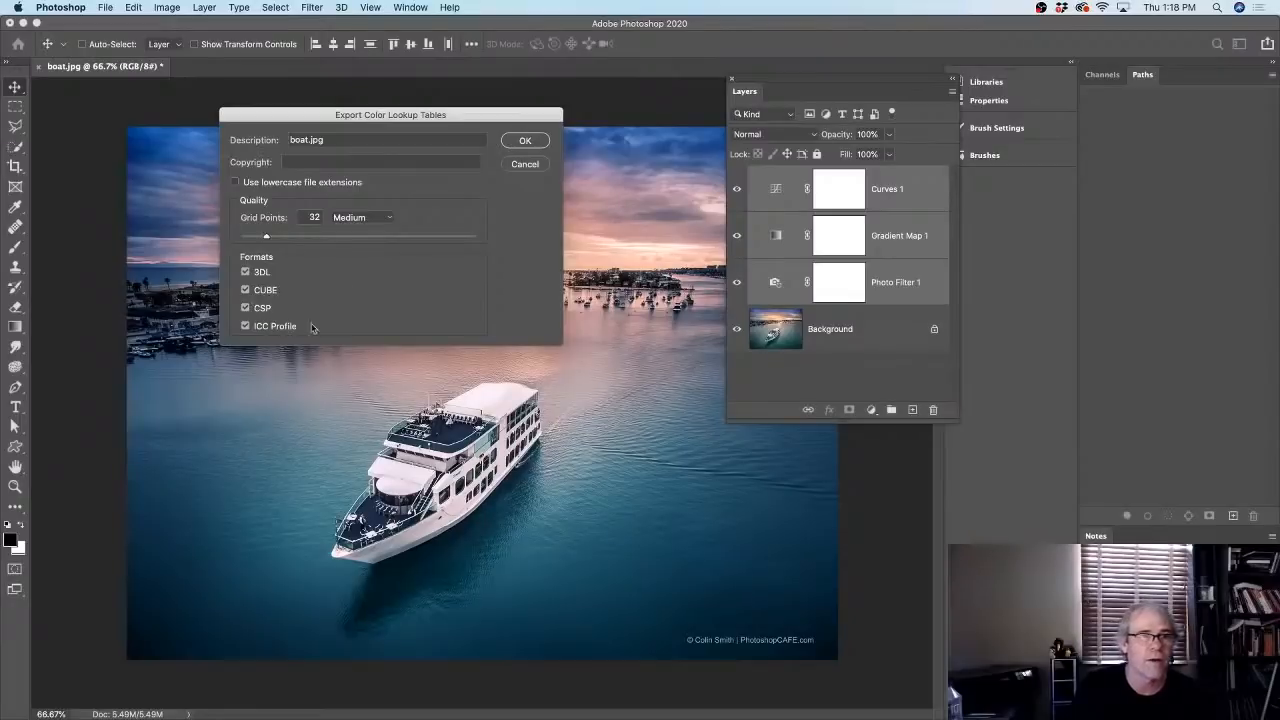
pyautogui.click(246, 308)
pyautogui.click(246, 326)
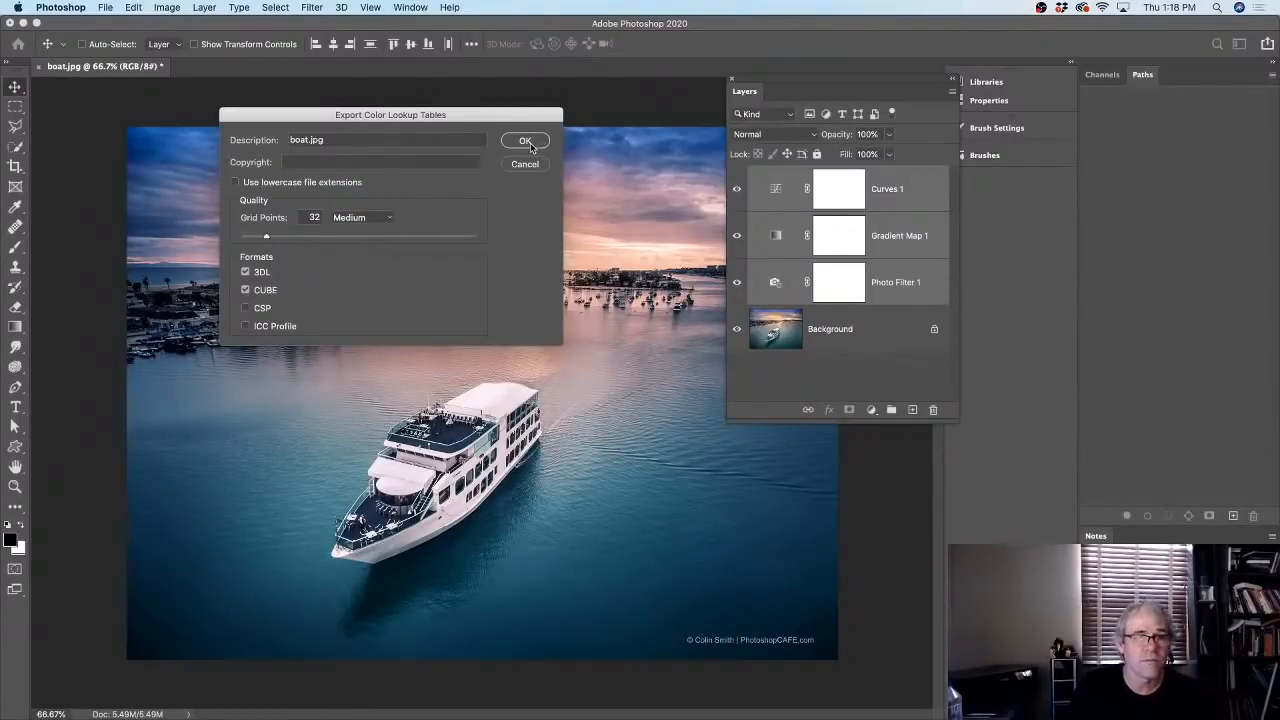
# - Set the lookup table's description to "Sunset pop.jpg" and accept the export settings
pyautogui.doubleClick(305, 140)
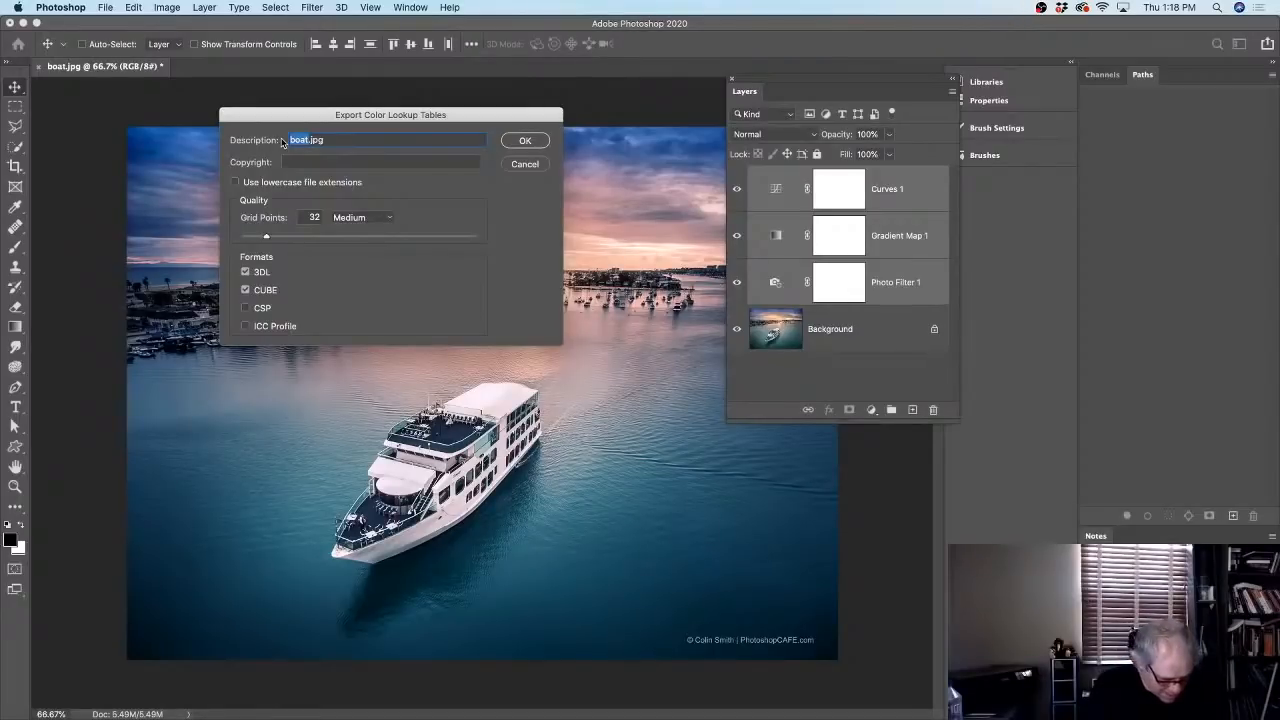
pyautogui.write('Sunset')
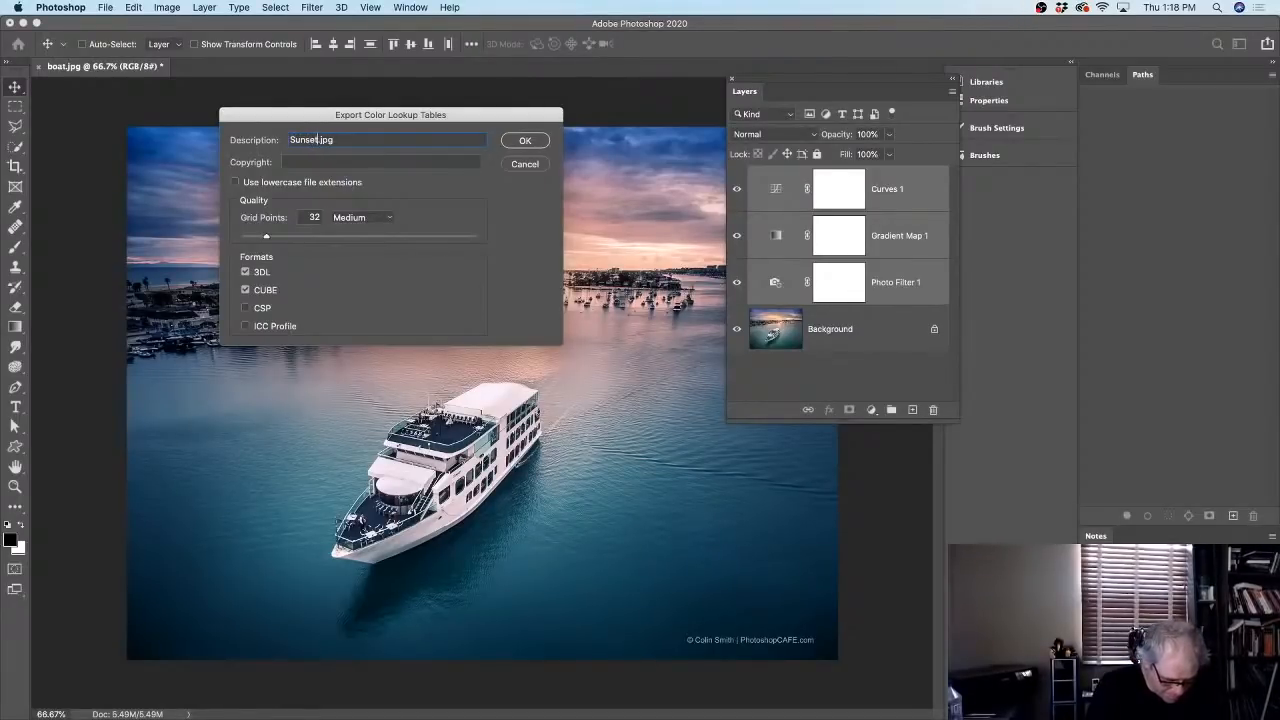
pyautogui.write(' pop')
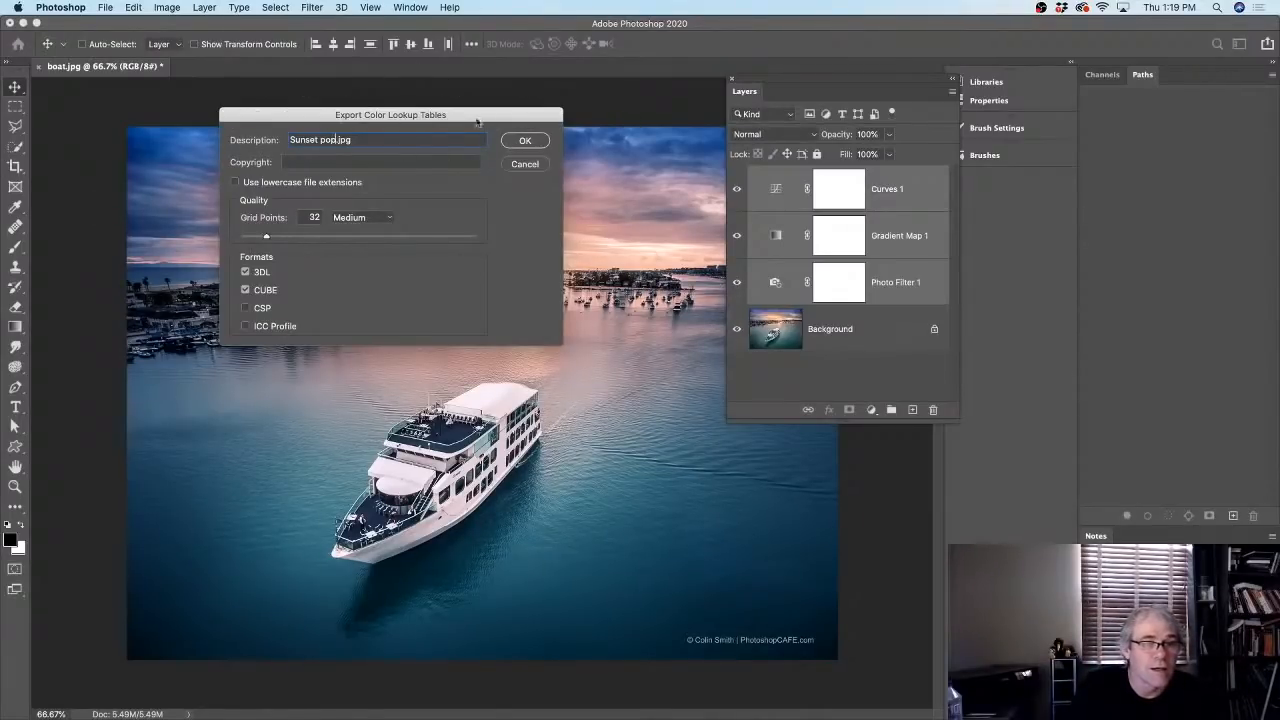
pyautogui.click(526, 142)
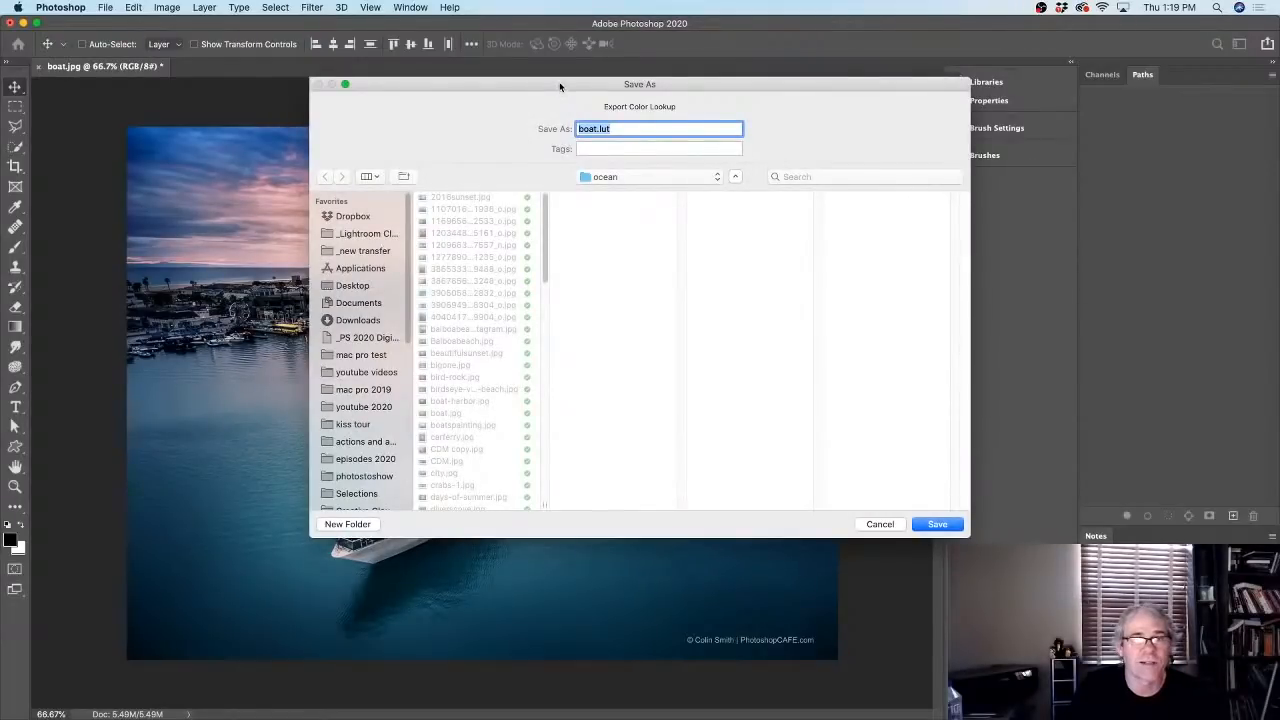
# - Save the exported color lookup to the Desktop as sunsetpop.lut
pyautogui.moveTo(560, 87); pyautogui.dragTo(501, 95)
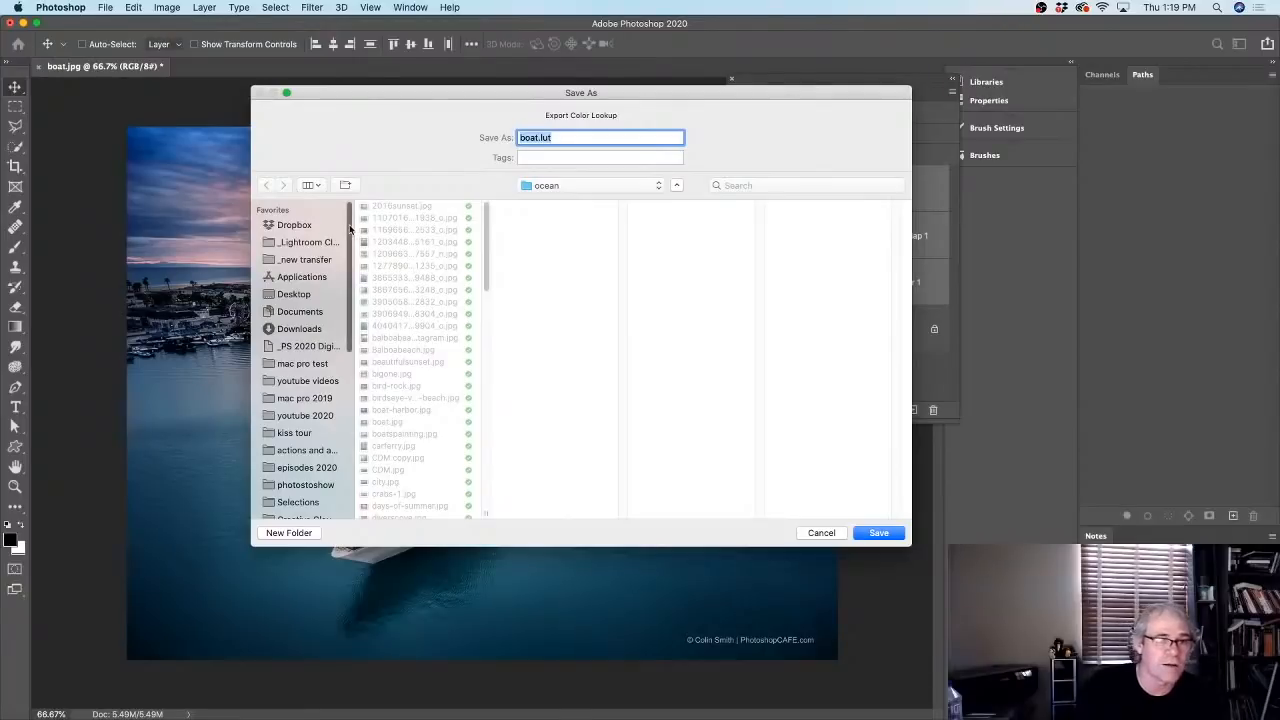
pyautogui.click(314, 296)
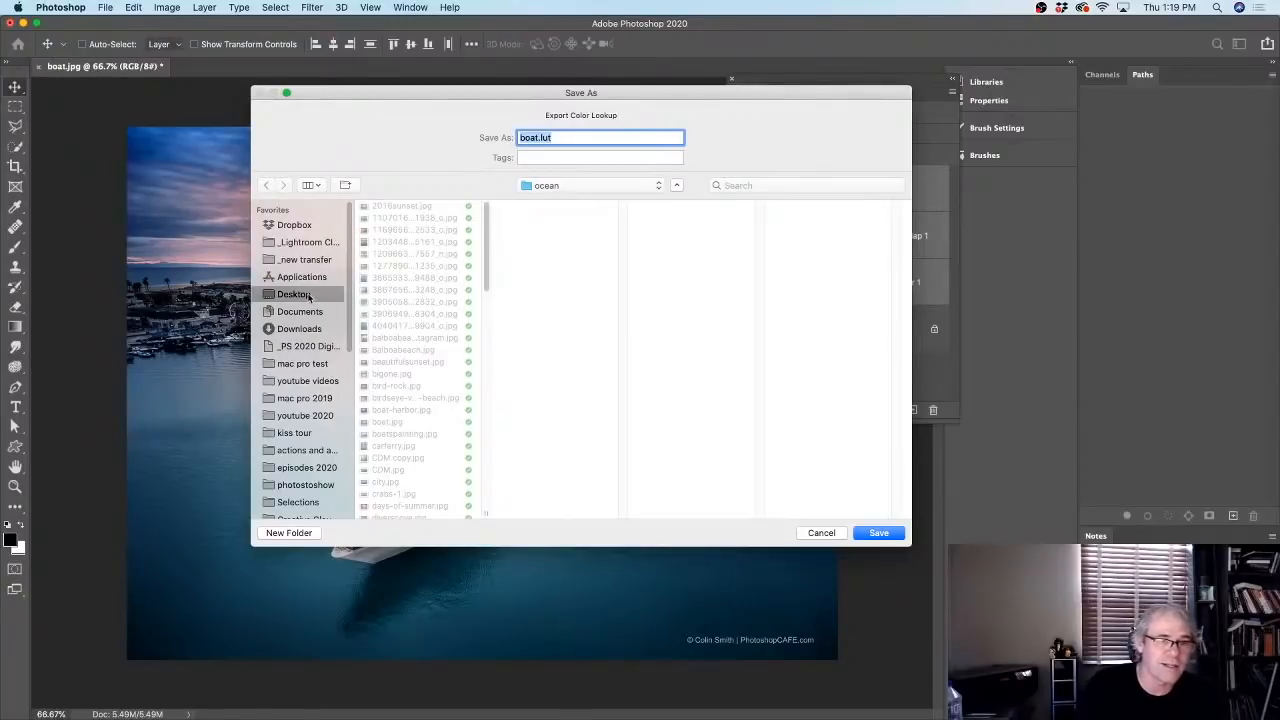
pyautogui.click(533, 139)
pyautogui.moveTo(539, 138); pyautogui.dragTo(507, 140)
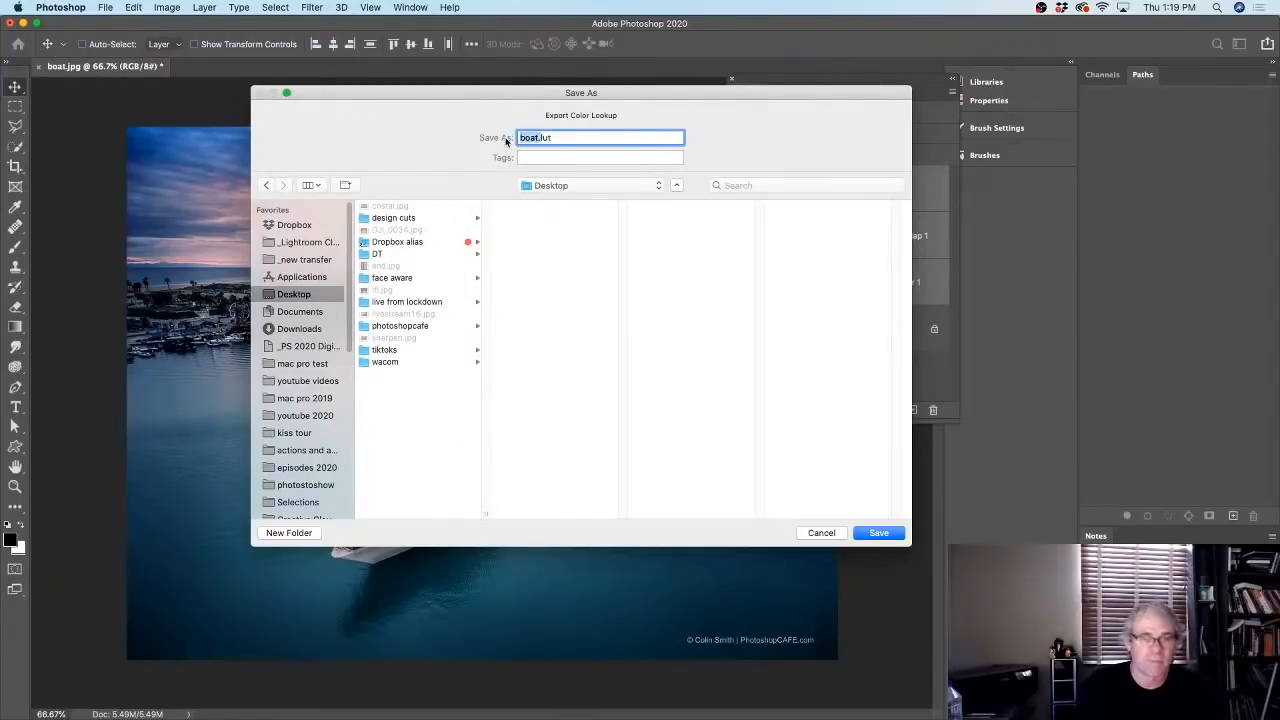
pyautogui.write('sunse')
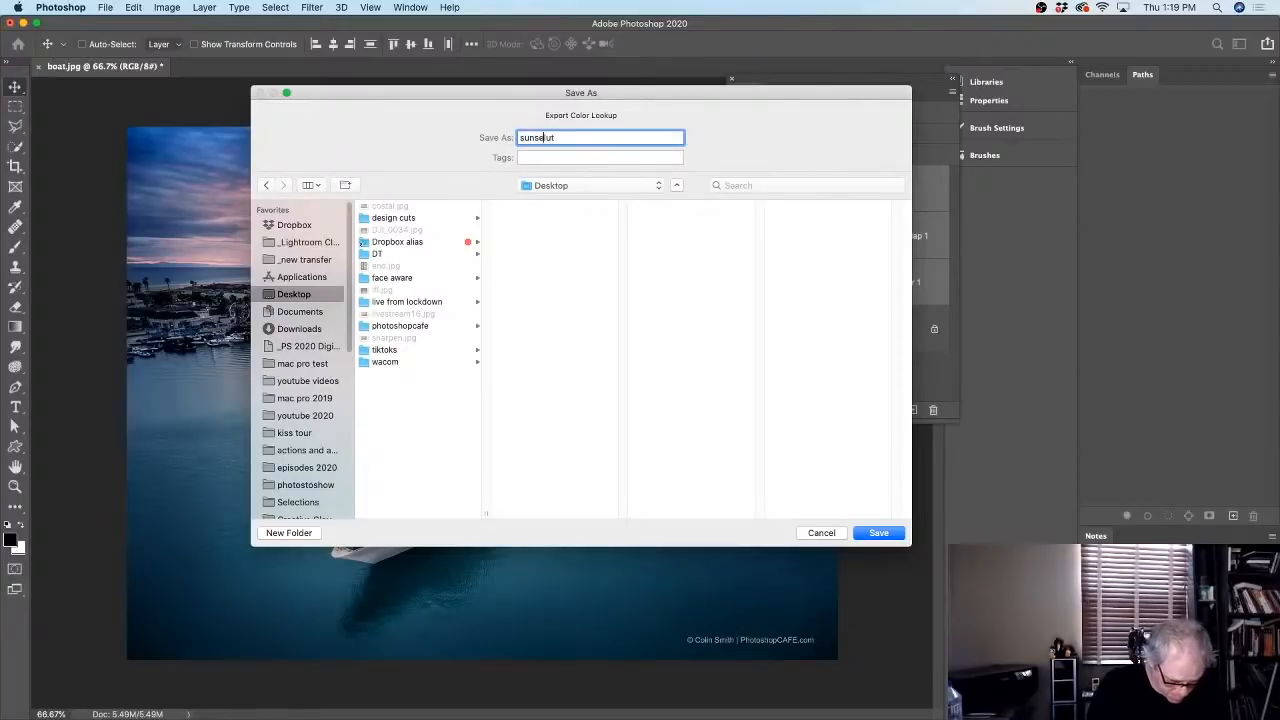
pyautogui.write('tpop.')
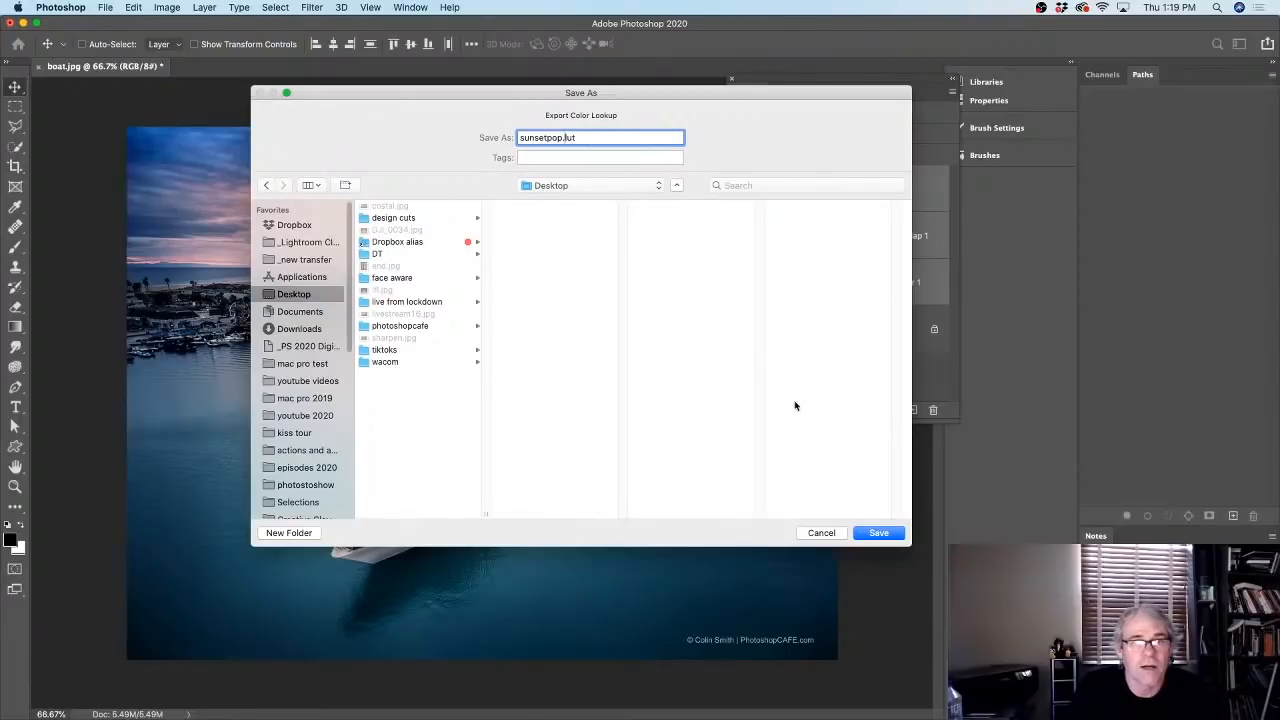
pyautogui.click(877, 533)
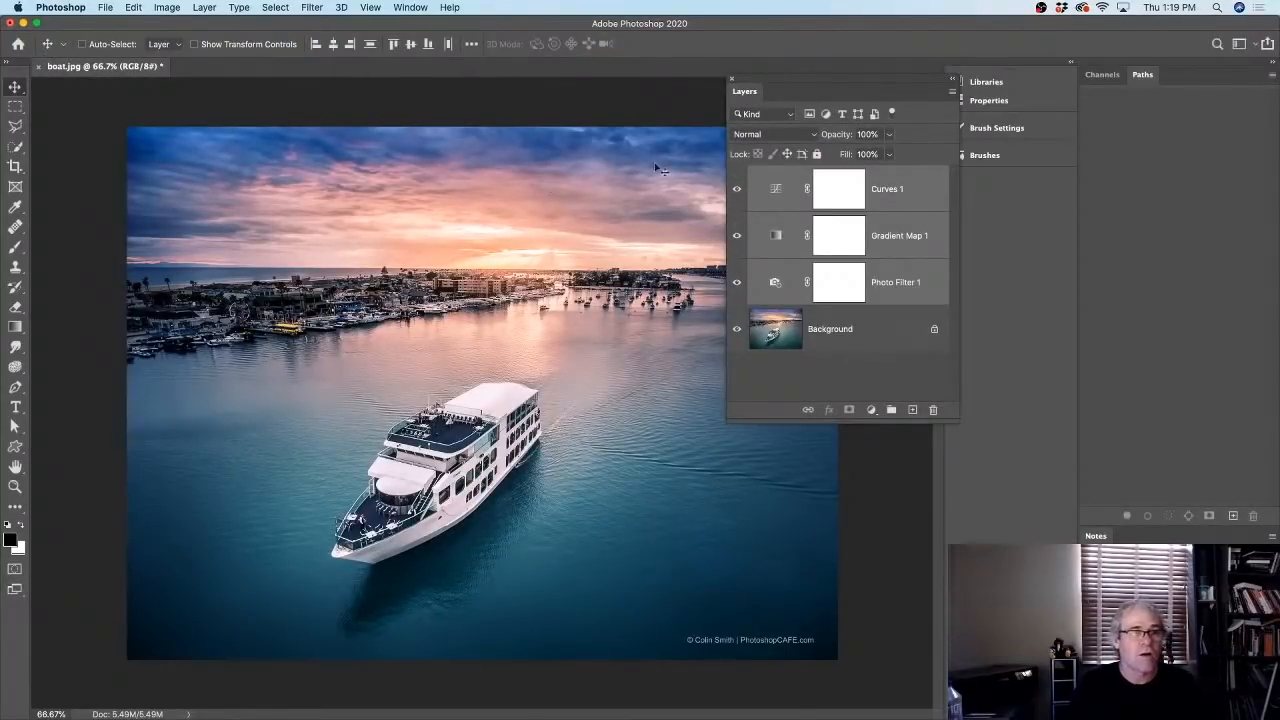
# - Delete the Curves, Gradient Map and Photo Filter adjustment layers, leaving only the Background
pyautogui.click(905, 188)
pyautogui.keyDown('shift'); pyautogui.click(895, 288); pyautogui.keyUp('shift')
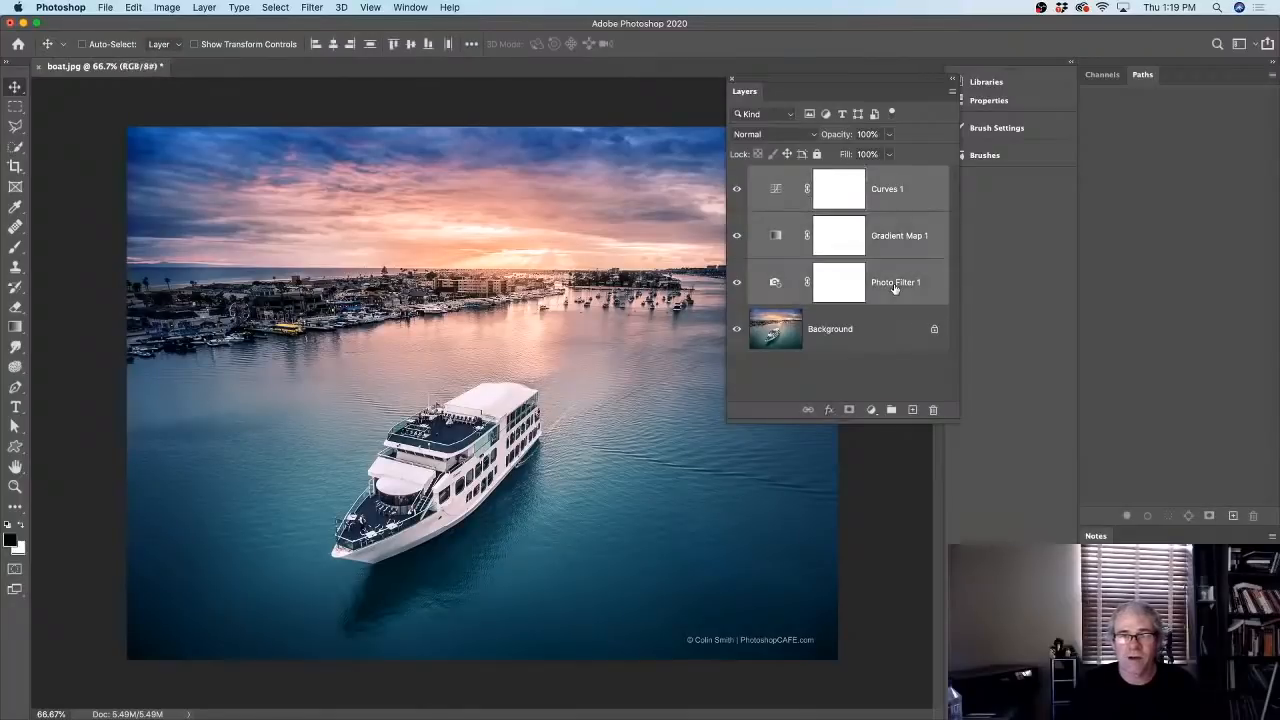
pyautogui.press('BackSpace')
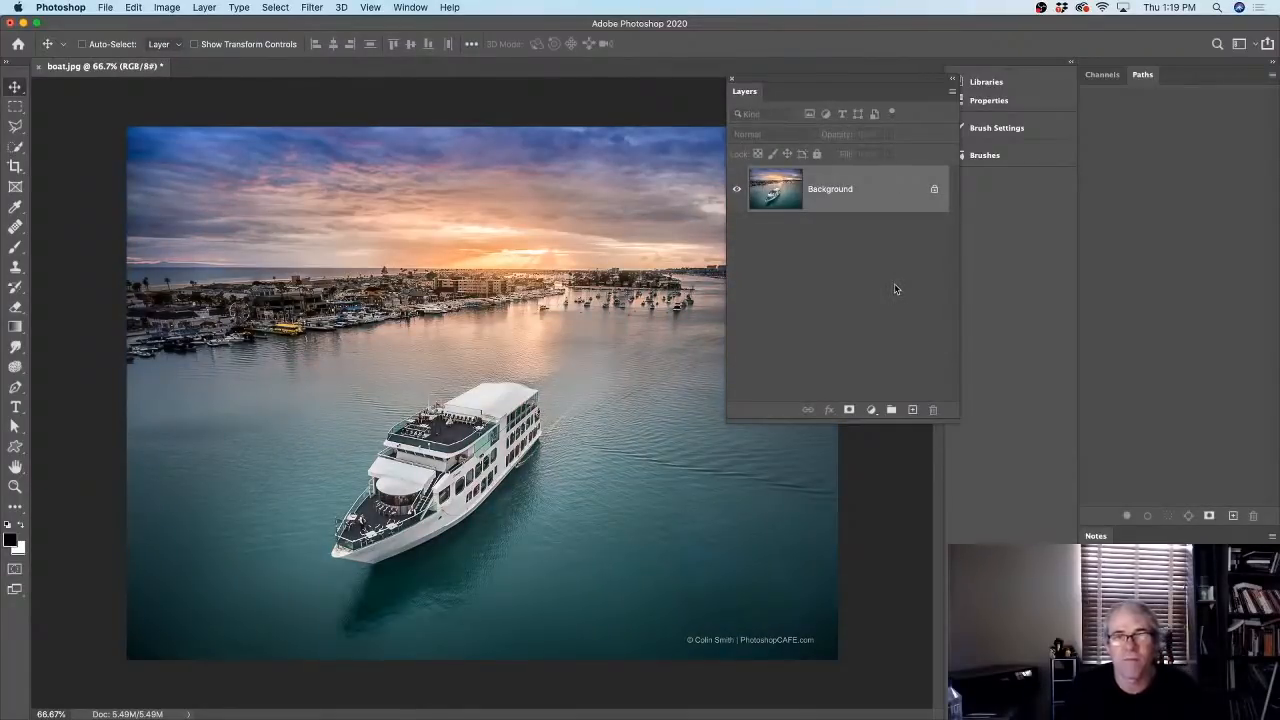
# - Add a Color Lookup adjustment layer to the boat photo and load sunsetpop.3DL from the Desktop as its 3D LUT
pyautogui.click(869, 410)
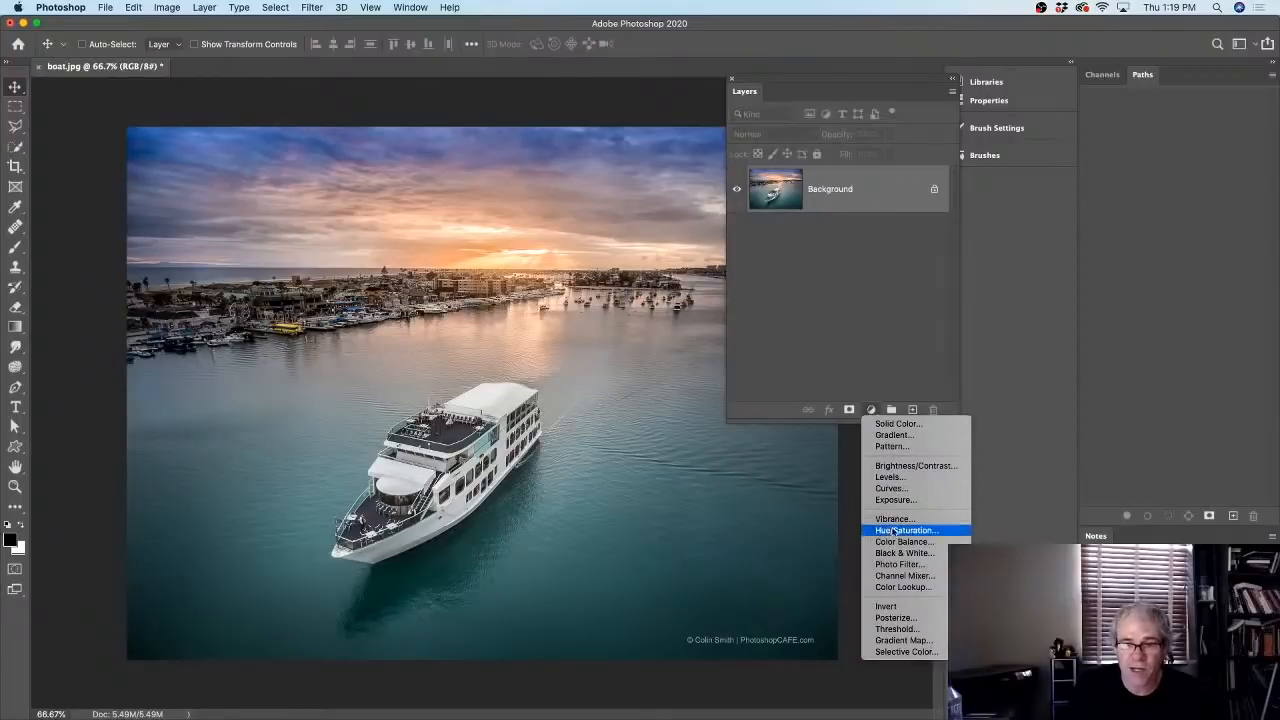
pyautogui.click(899, 588)
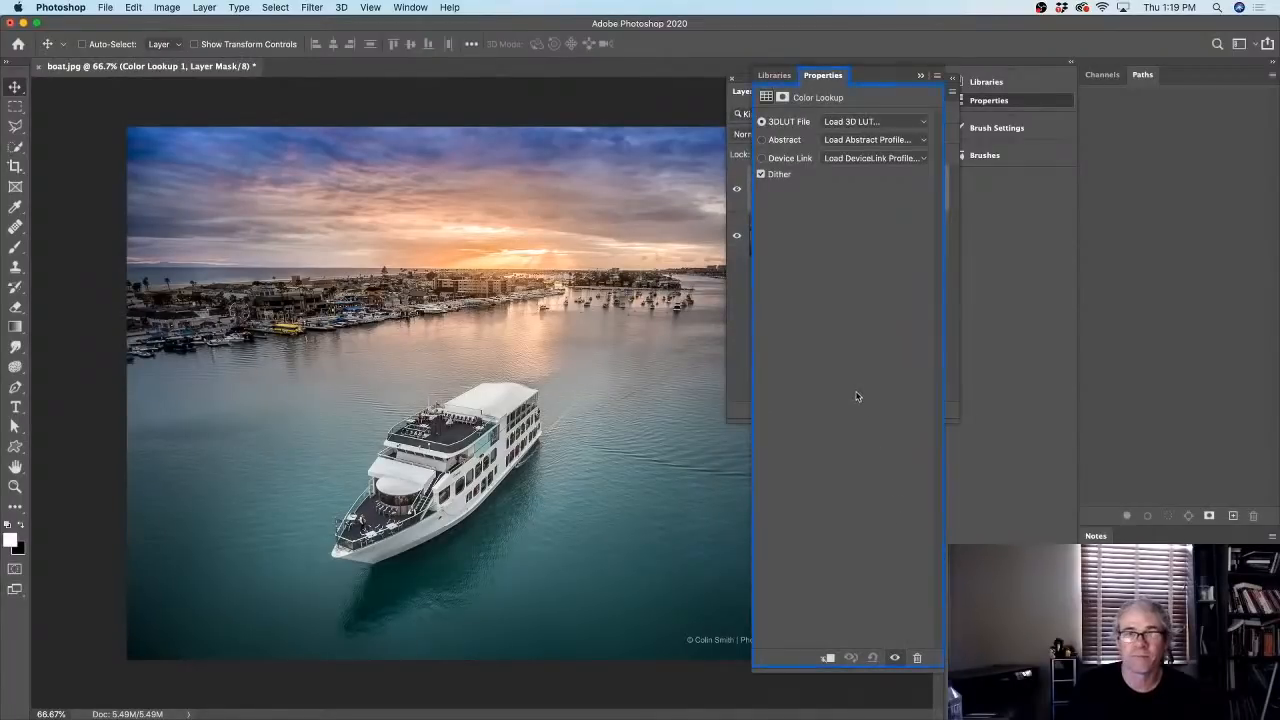
pyautogui.click(851, 123)
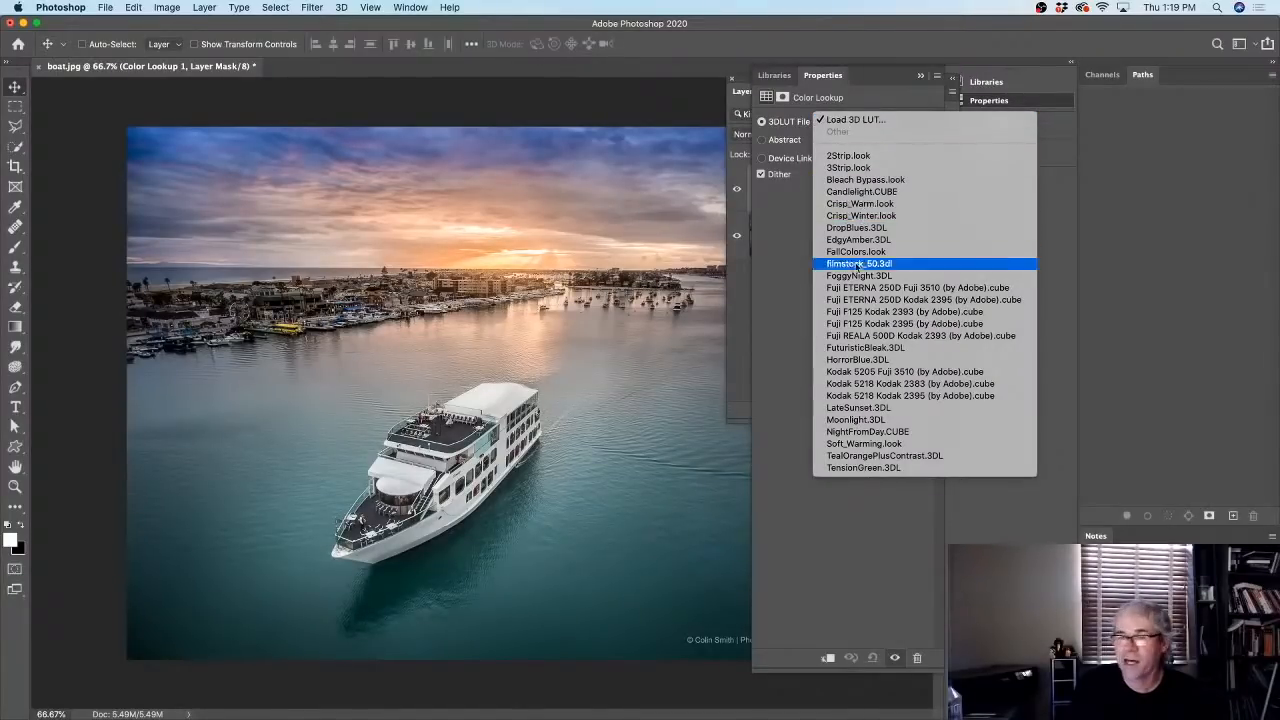
pyautogui.click(849, 121)
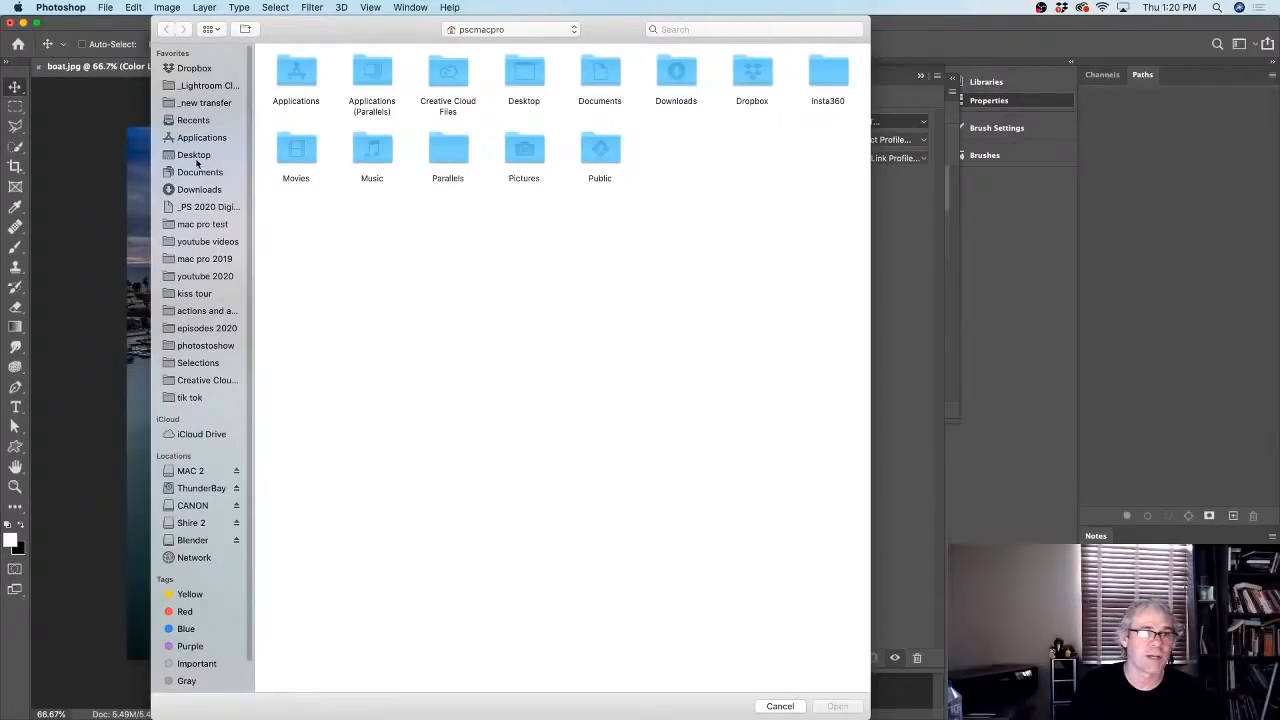
pyautogui.click(200, 158)
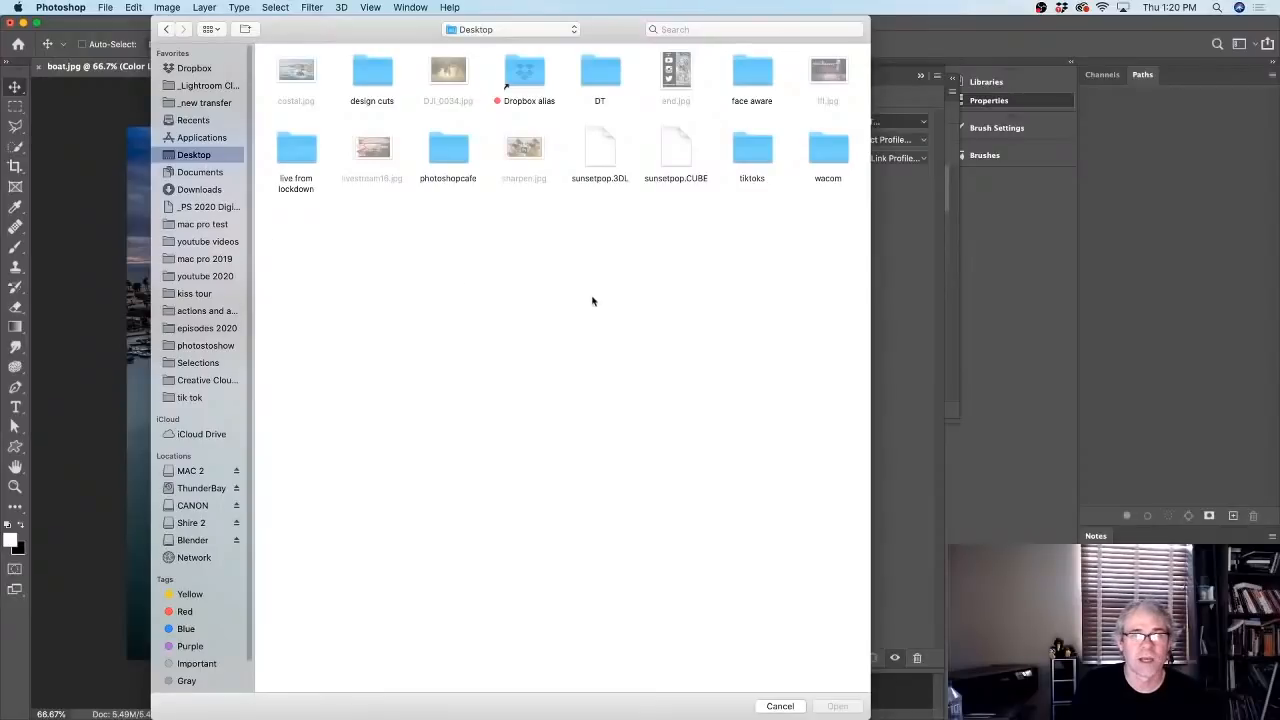
pyautogui.click(605, 150)
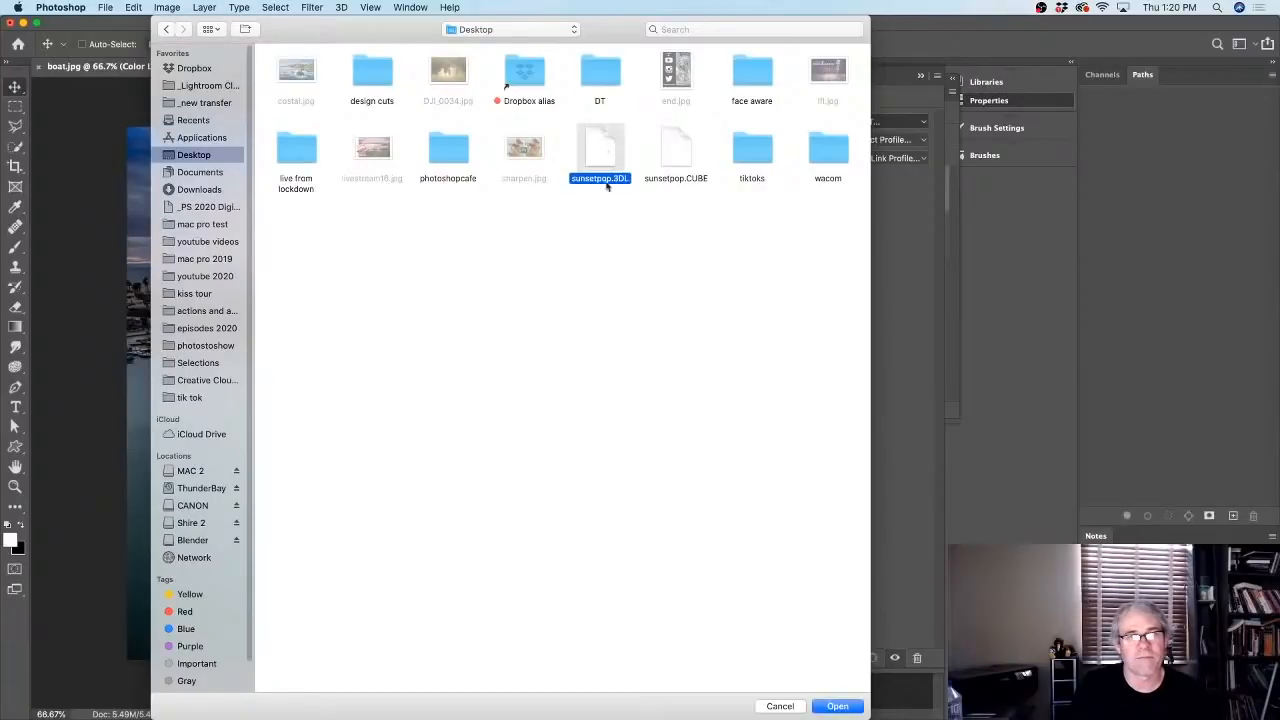
pyautogui.click(838, 706)
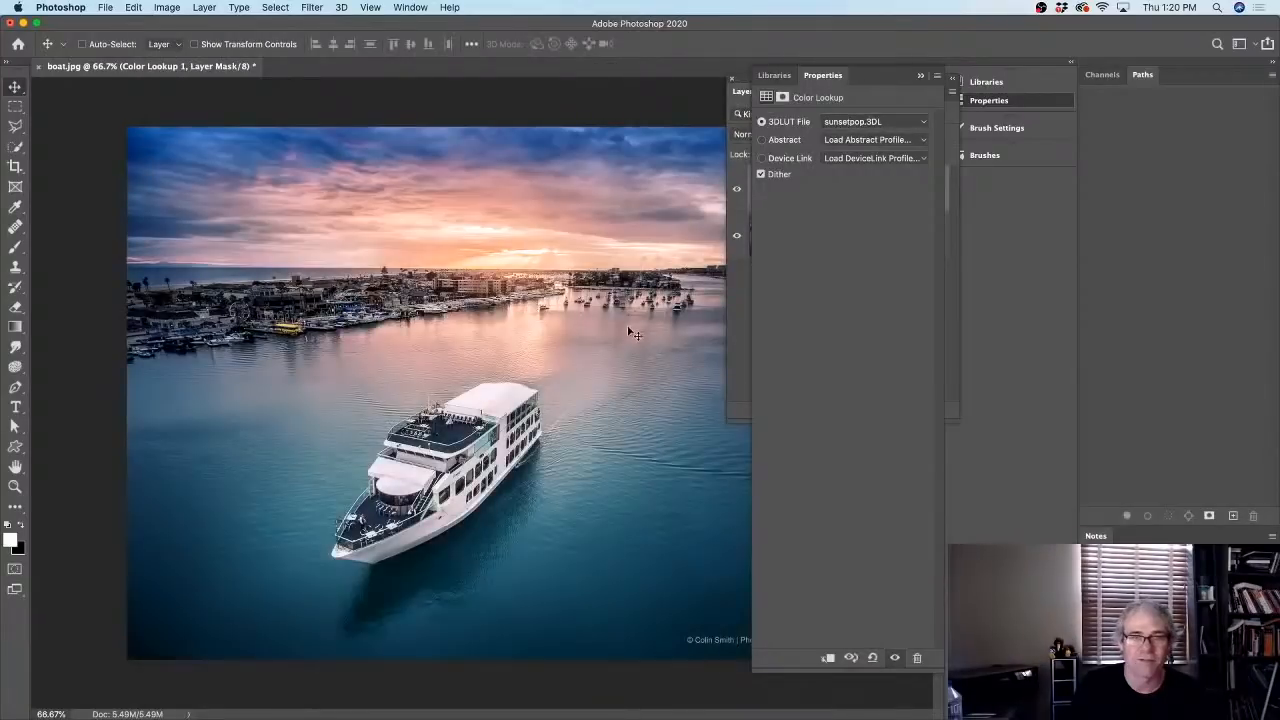
# - Toggle the Color Lookup layer's visibility to compare the boat photo with and without the loaded look, leaving it hidden
pyautogui.click(921, 76)
pyautogui.click(737, 189)
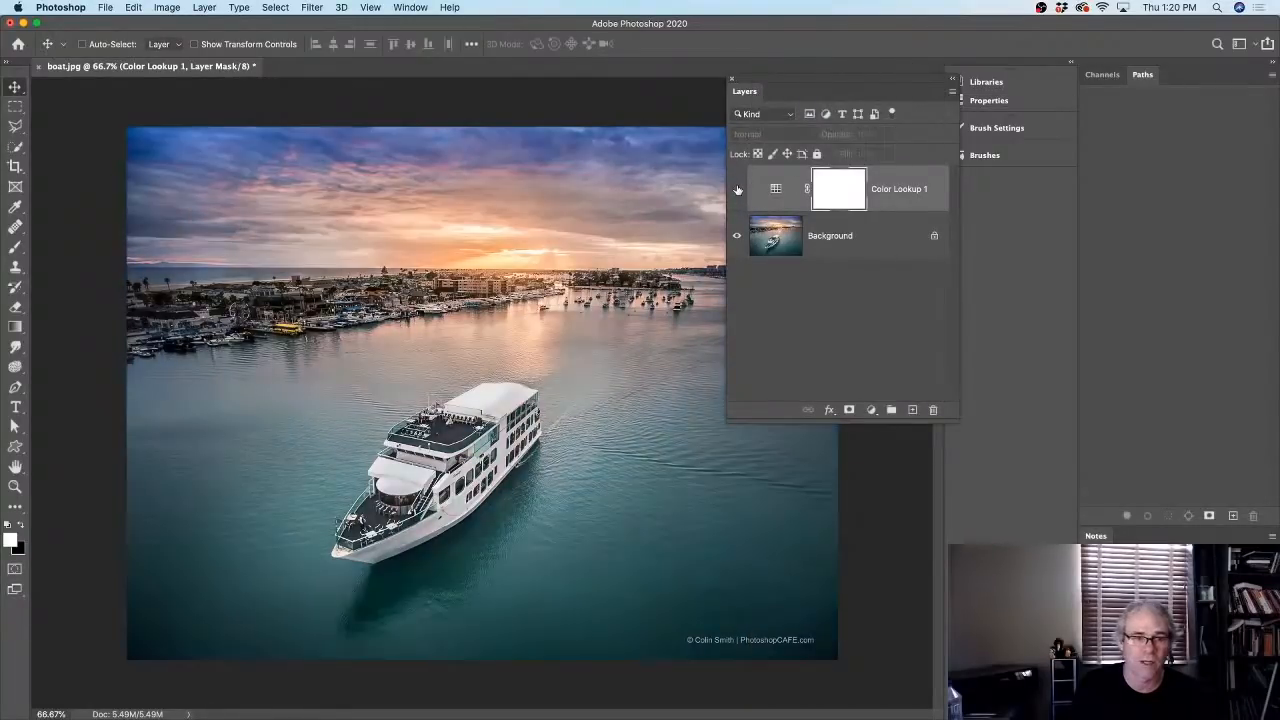
pyautogui.click(737, 189)
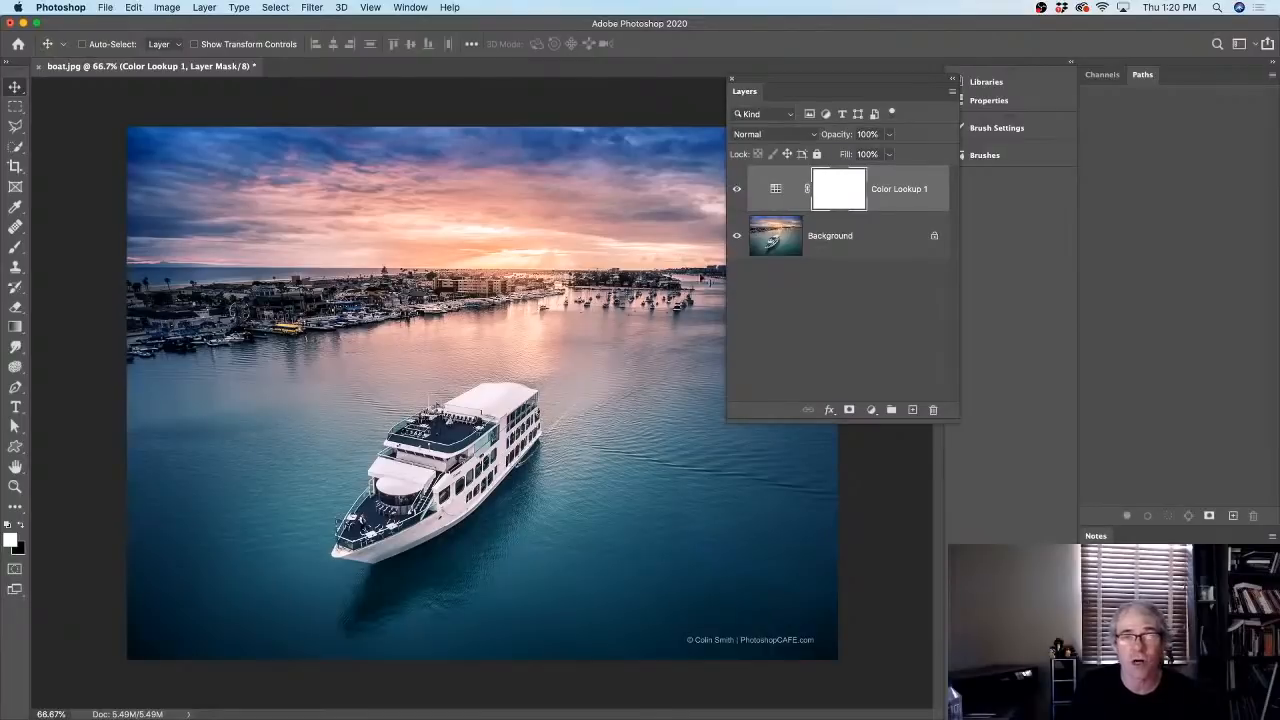
pyautogui.click(737, 190)
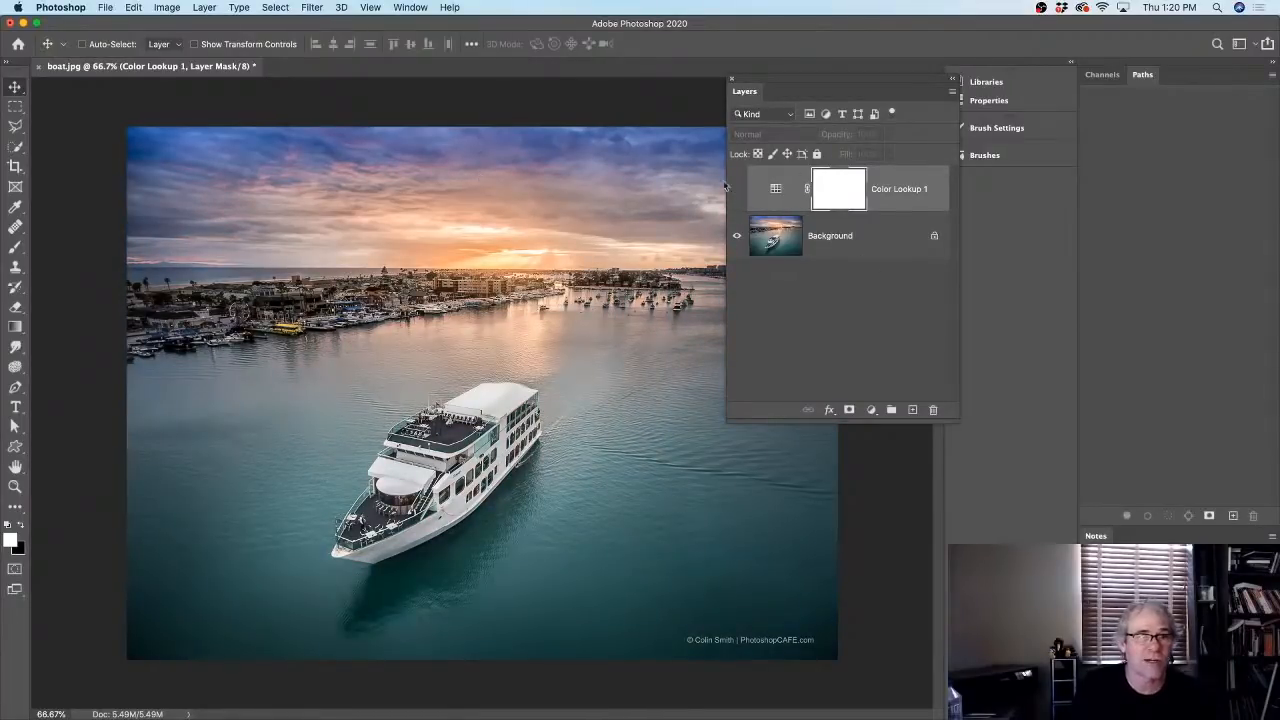
# - Open spoptcolor.jpg from the "live from lockdown" folder on the Desktop
pyautogui.click(107, 8)
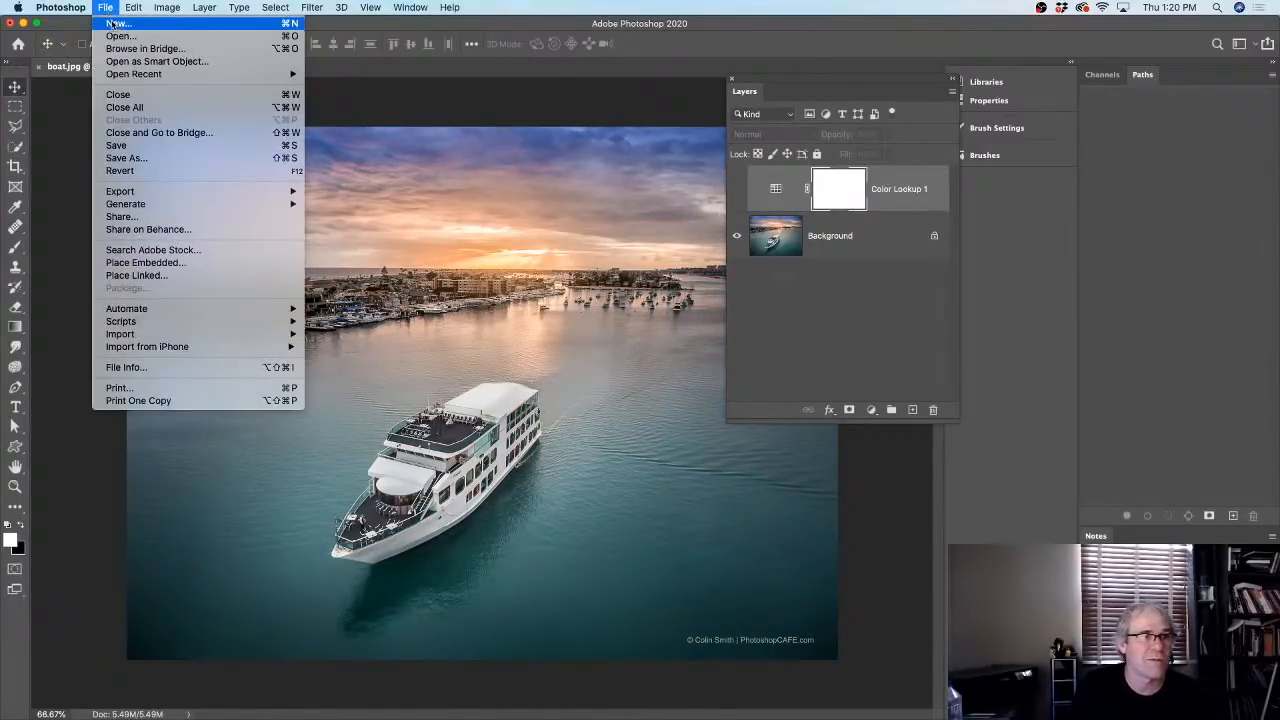
pyautogui.click(119, 37)
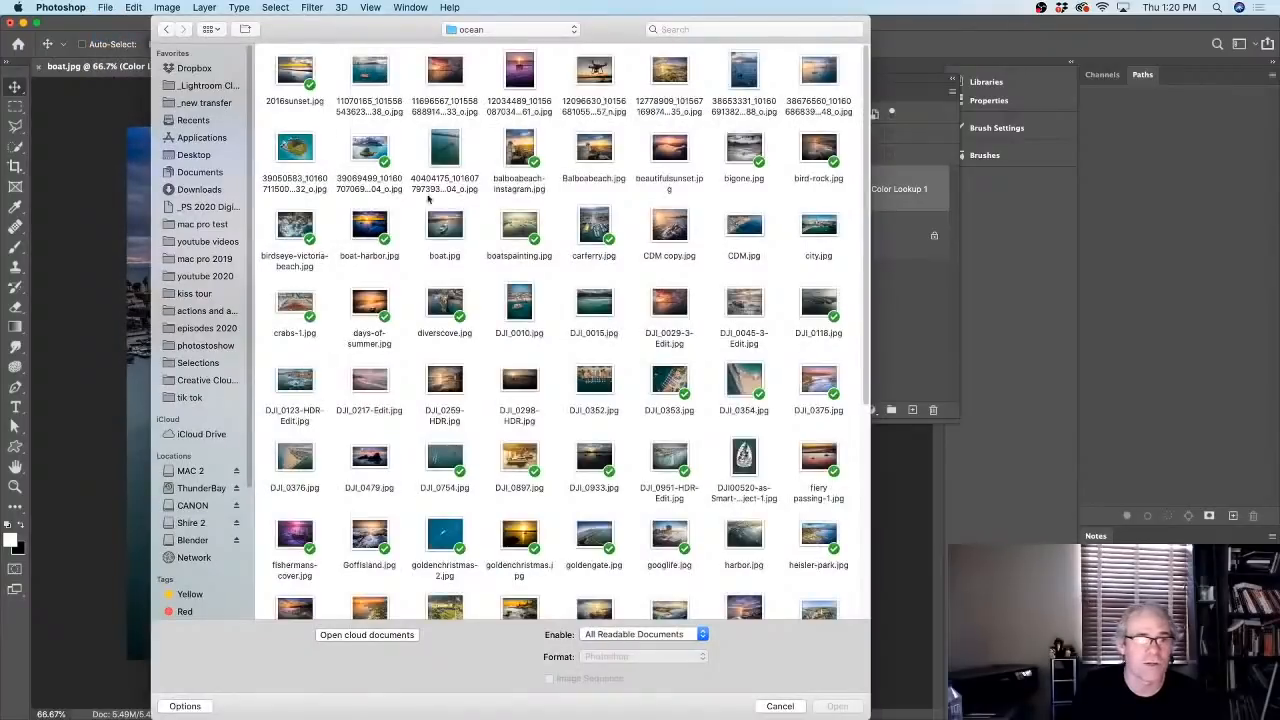
pyautogui.click(190, 155)
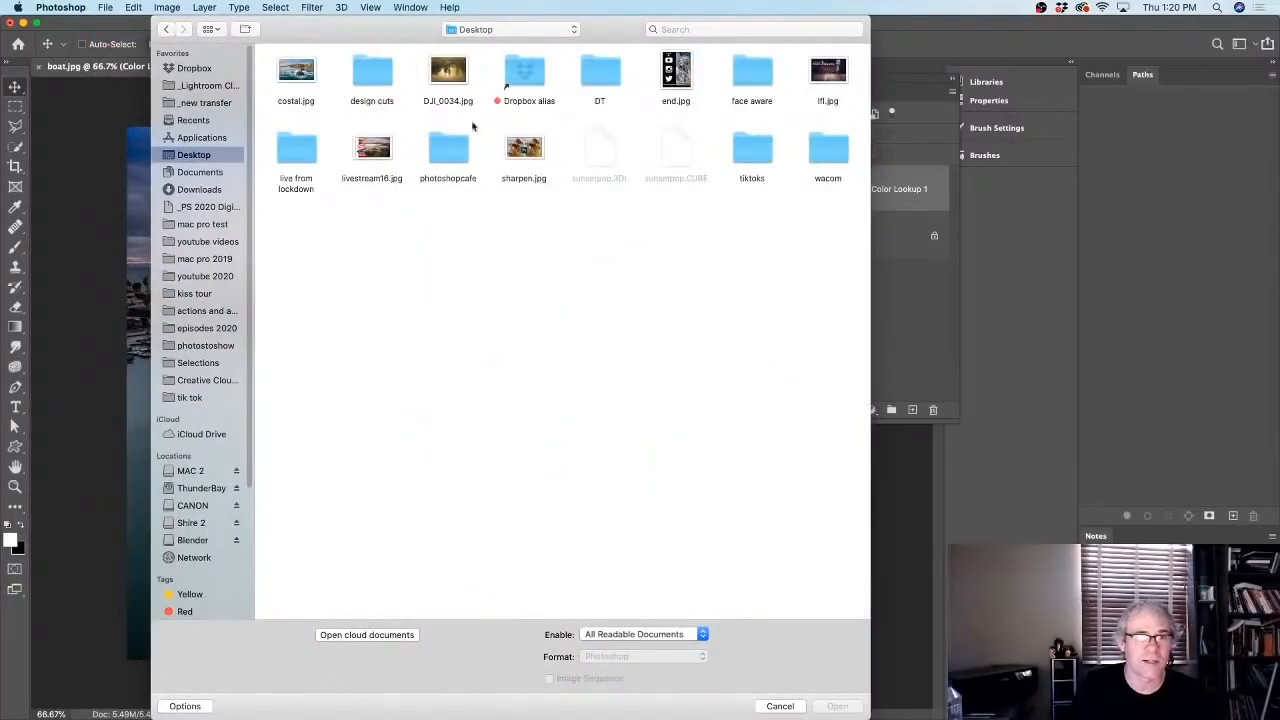
pyautogui.doubleClick(300, 147)
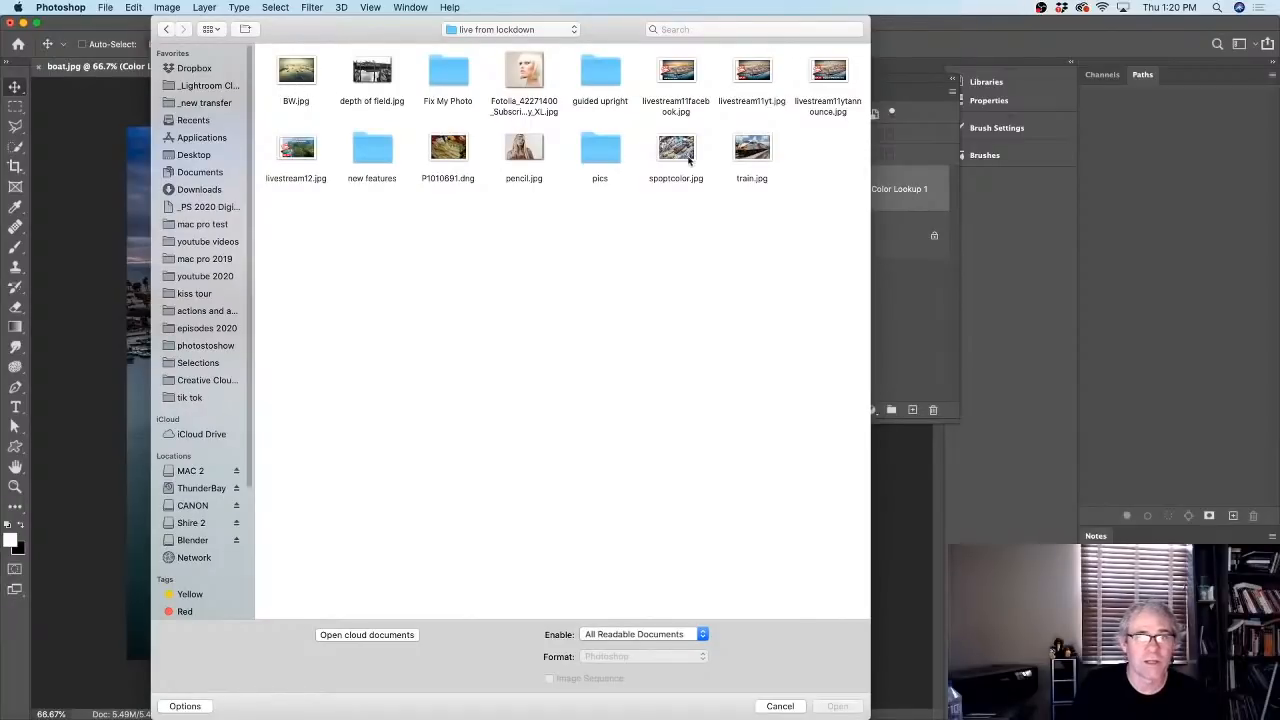
pyautogui.click(749, 152)
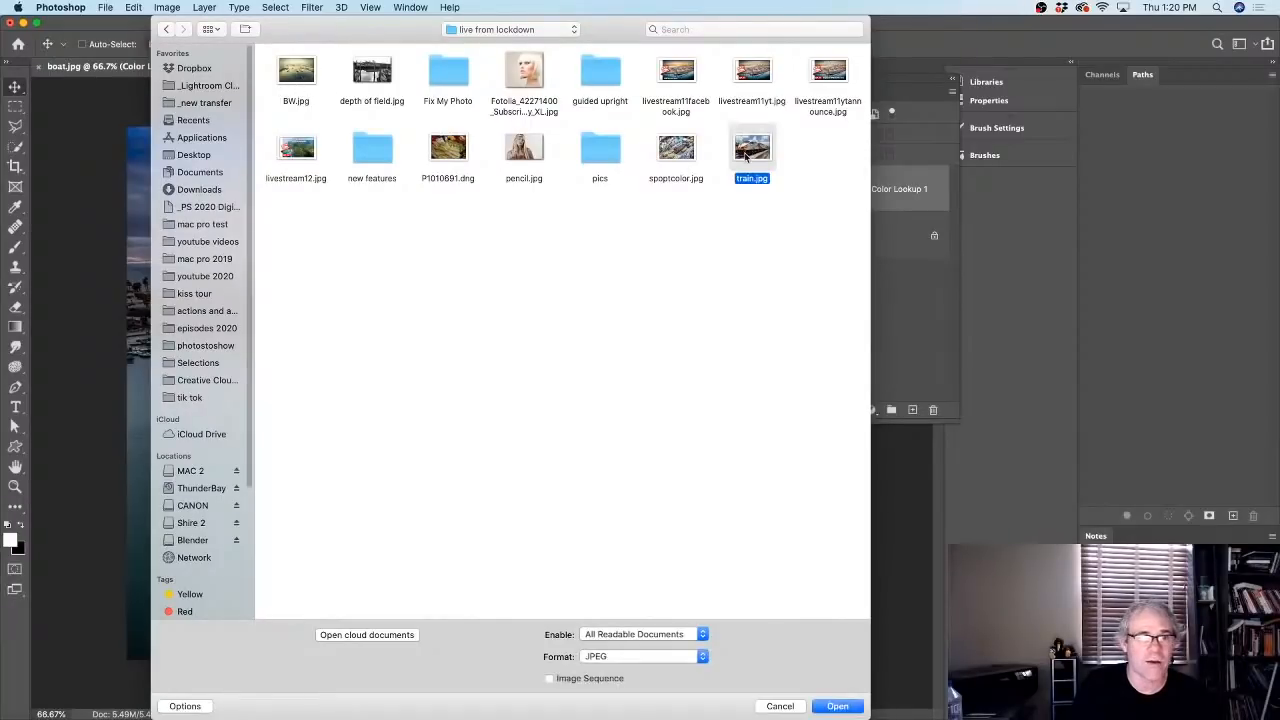
pyautogui.click(680, 152)
pyautogui.click(837, 706)
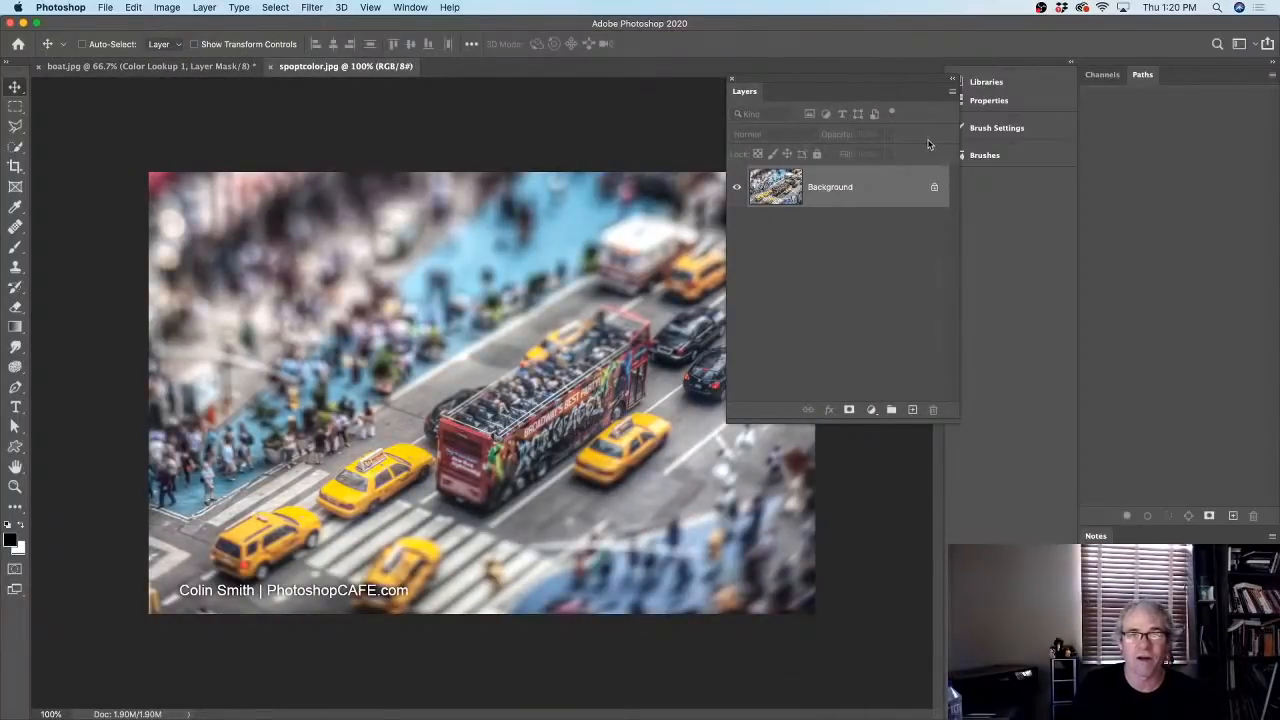
# - Add a Color Lookup adjustment layer to the street photo and load sunsetpop.3DL as its 3D LUT
pyautogui.moveTo(918, 76); pyautogui.dragTo(895, 64)
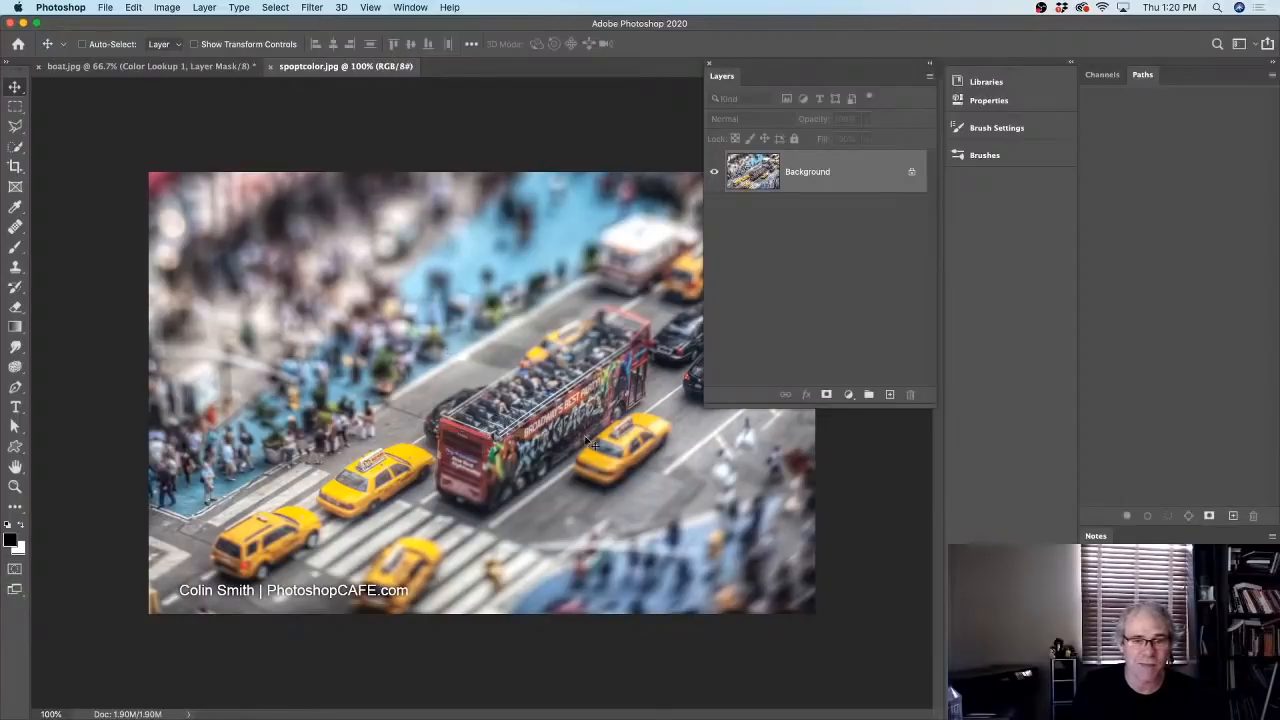
pyautogui.moveTo(741, 84)
pyautogui.mouseDown()
pyautogui.moveTo(1005, 180)
pyautogui.moveTo(963, 176)
pyautogui.moveTo(935, 150)
pyautogui.moveTo(789, 89)
pyautogui.mouseUp()
pyautogui.click(872, 405)
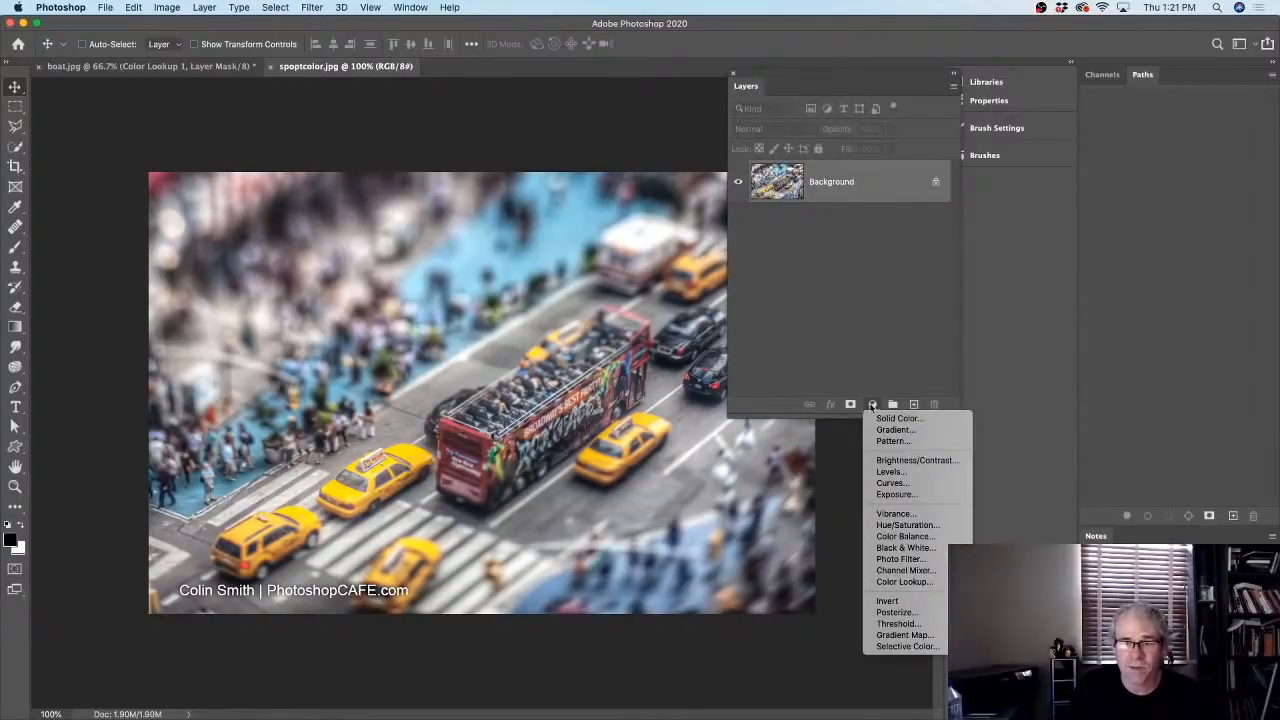
pyautogui.click(882, 583)
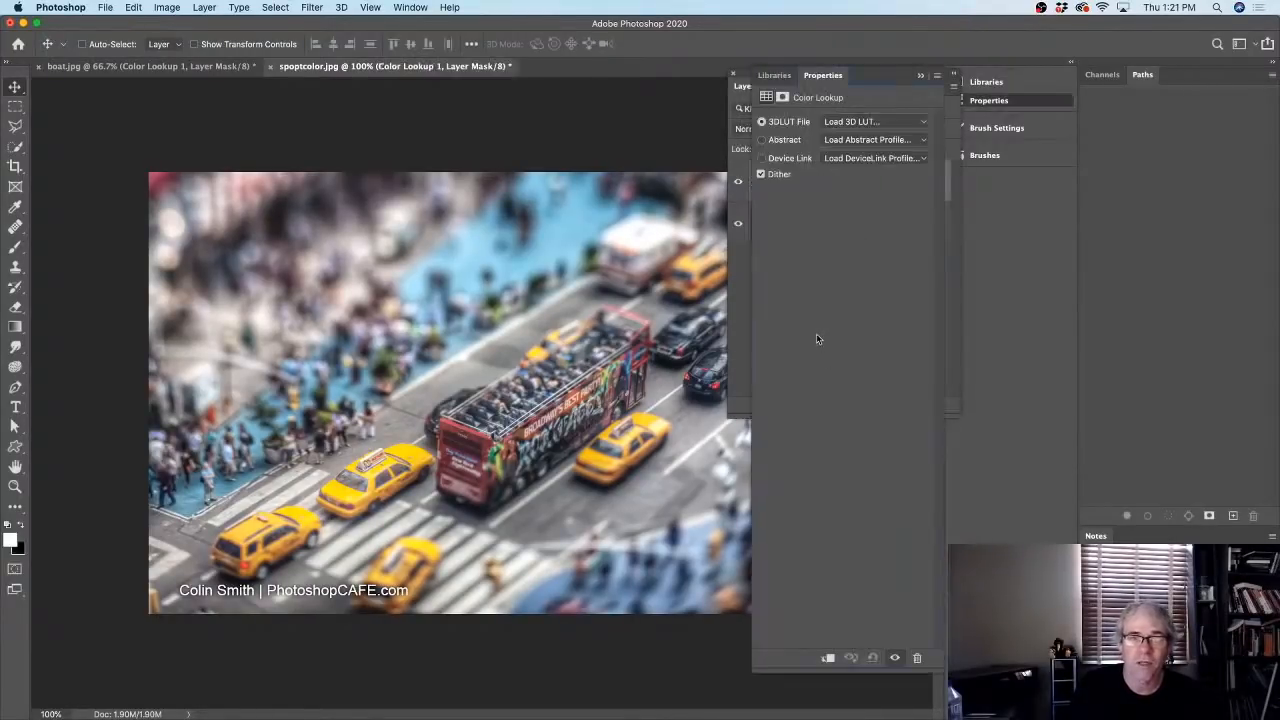
pyautogui.click(866, 122)
pyautogui.click(865, 121)
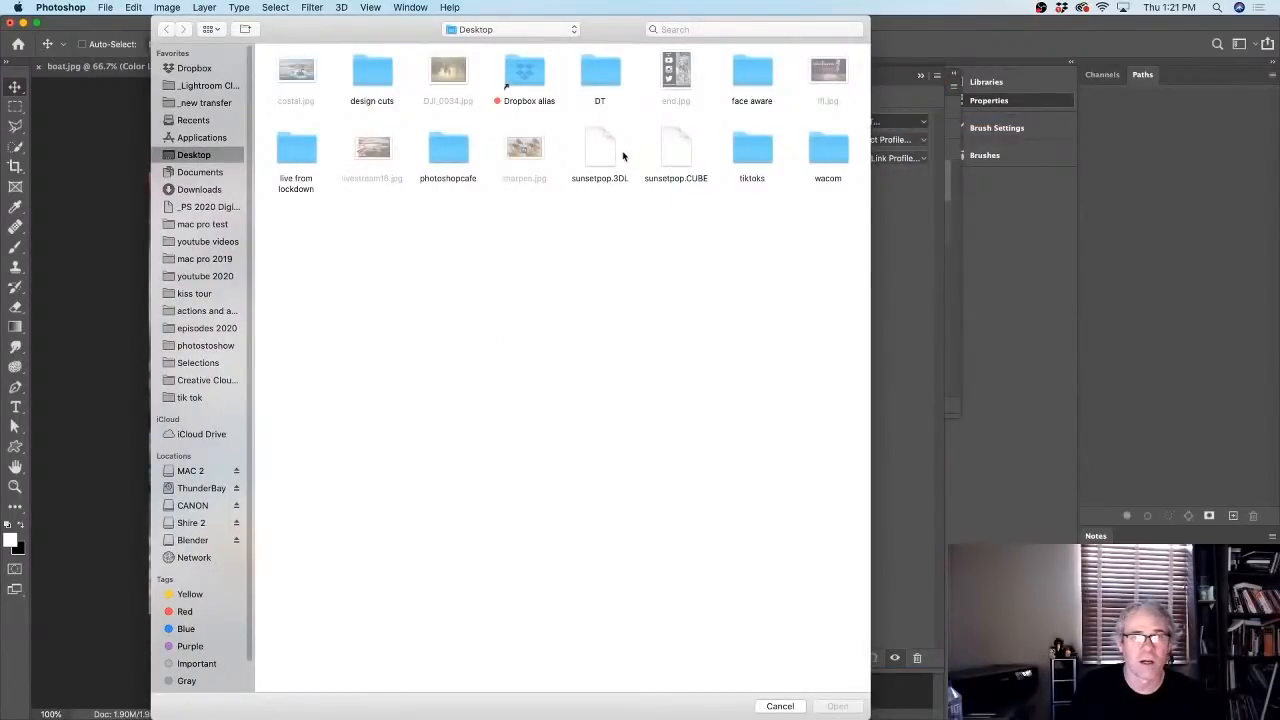
pyautogui.click(600, 152)
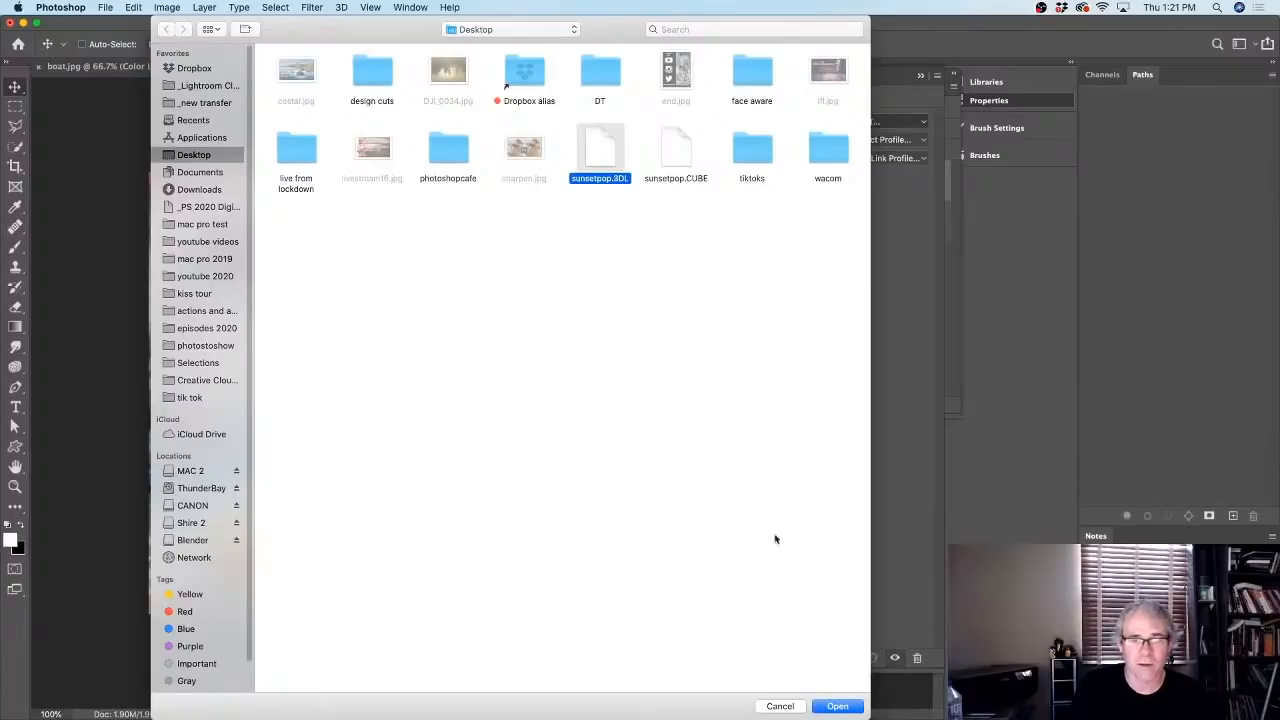
pyautogui.click(838, 706)
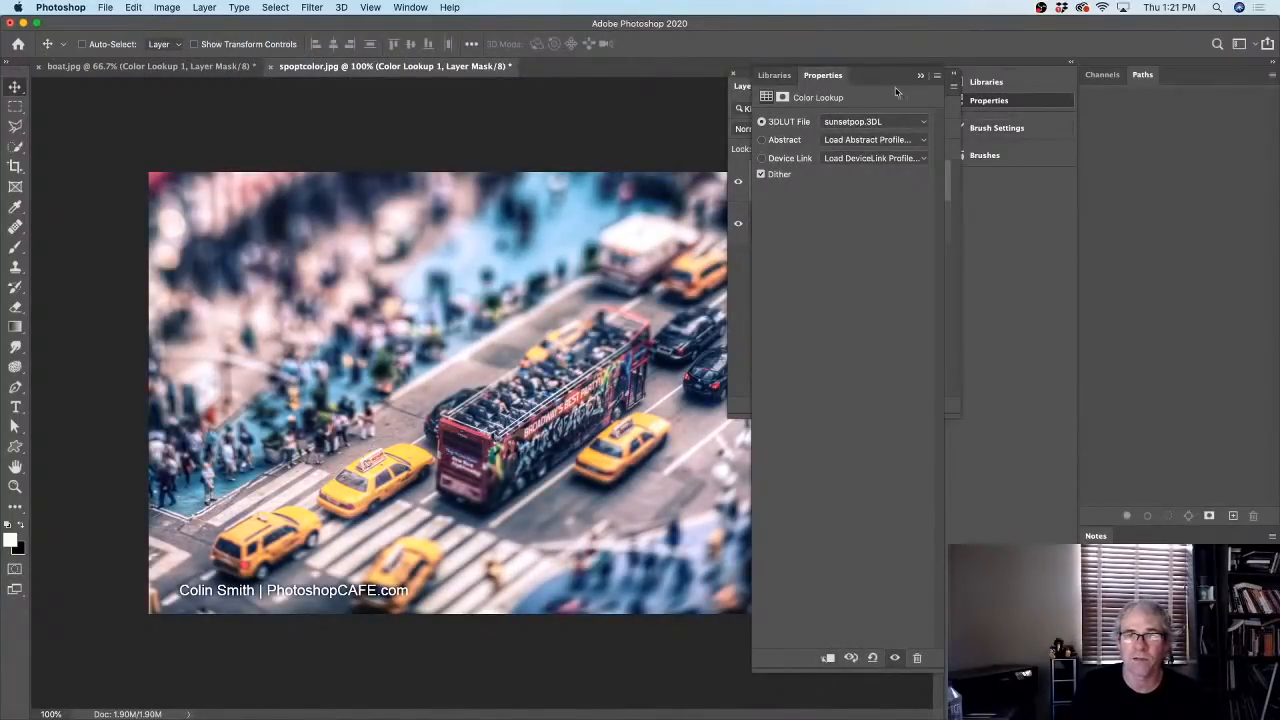
# - Uncover the layer list and toggle the Color Lookup layer to compare the street photo before and after the look
pyautogui.moveTo(823, 80); pyautogui.dragTo(861, 345)
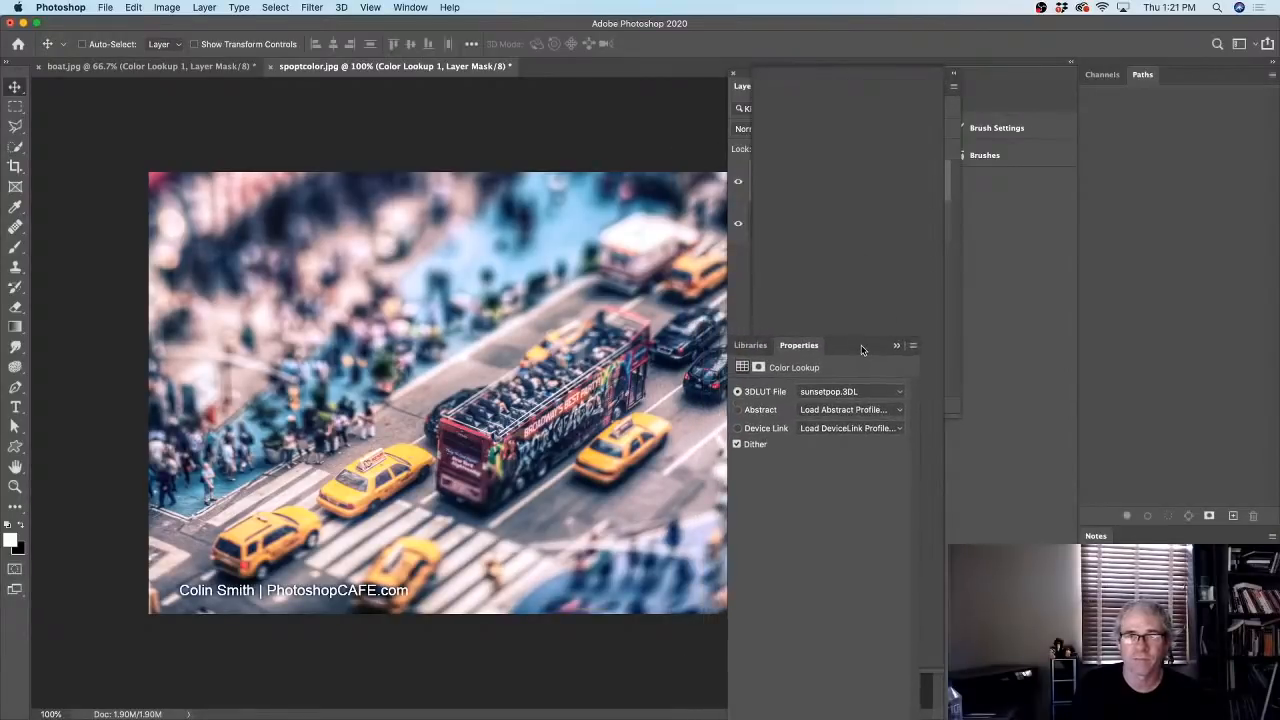
pyautogui.click(738, 181)
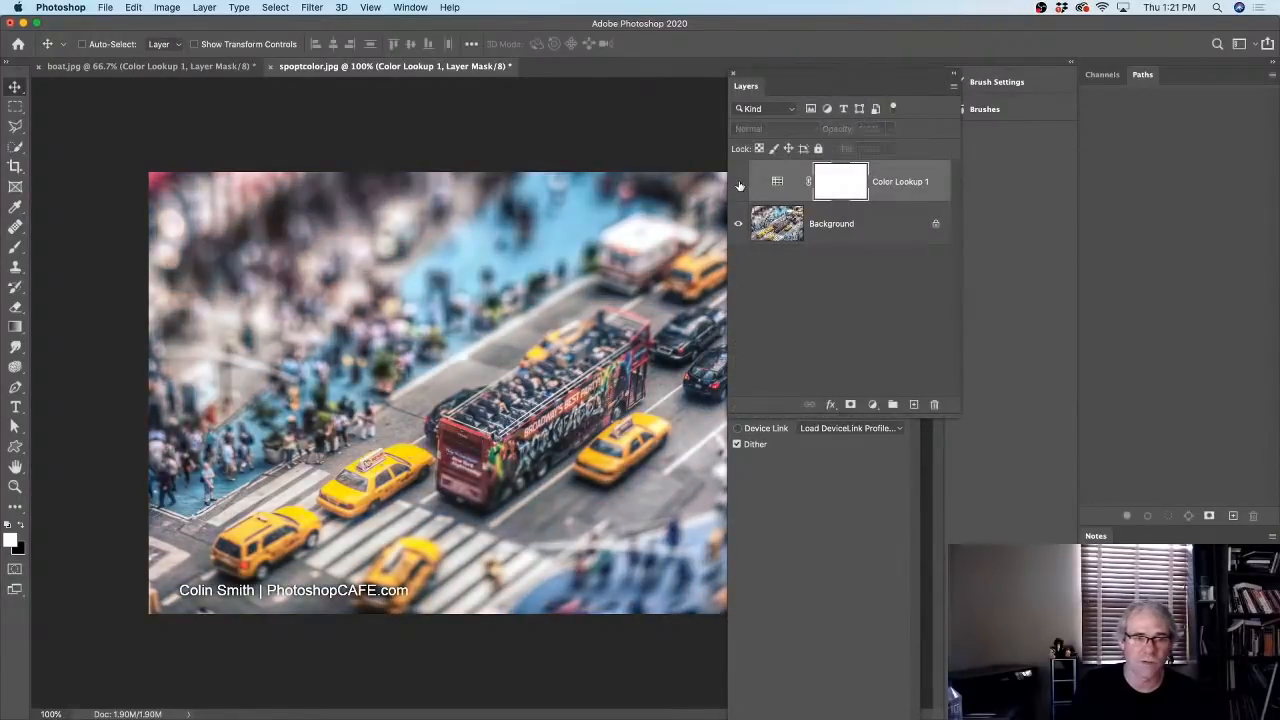
pyautogui.click(738, 182)
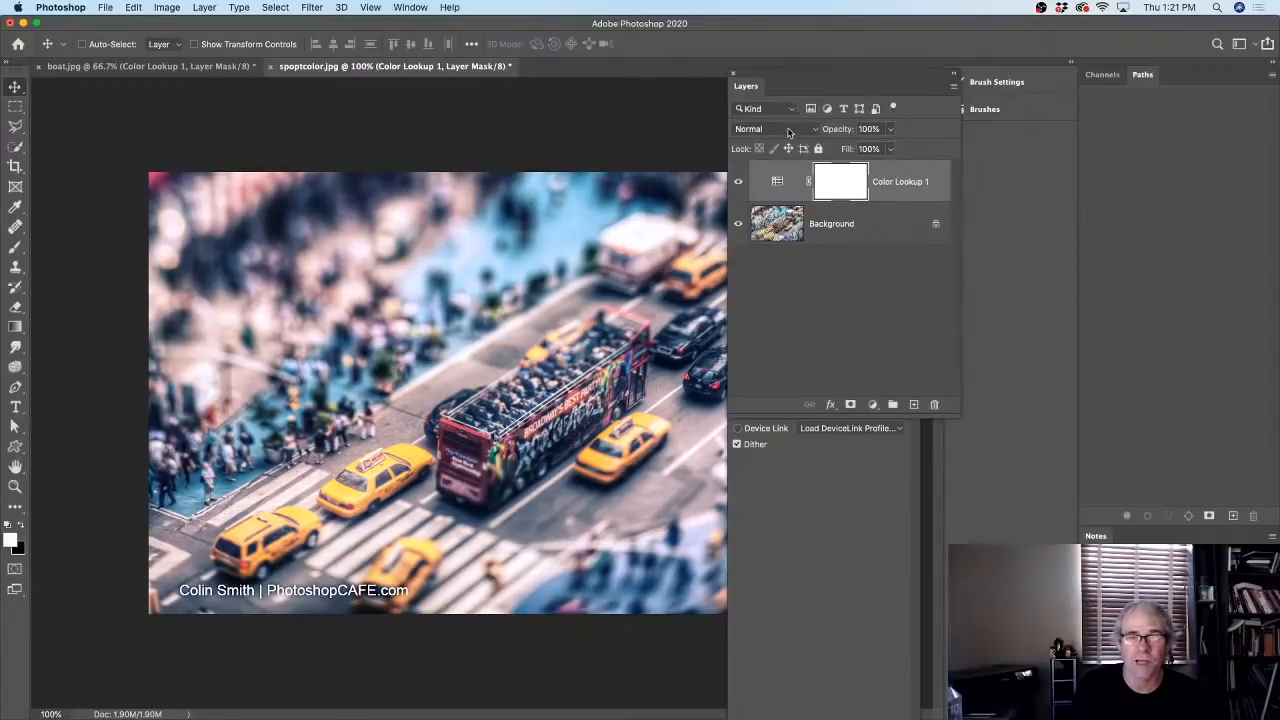
# - Set the Color Lookup layer's blend mode to Color and toggle its visibility to compare the effect
pyautogui.click(788, 130)
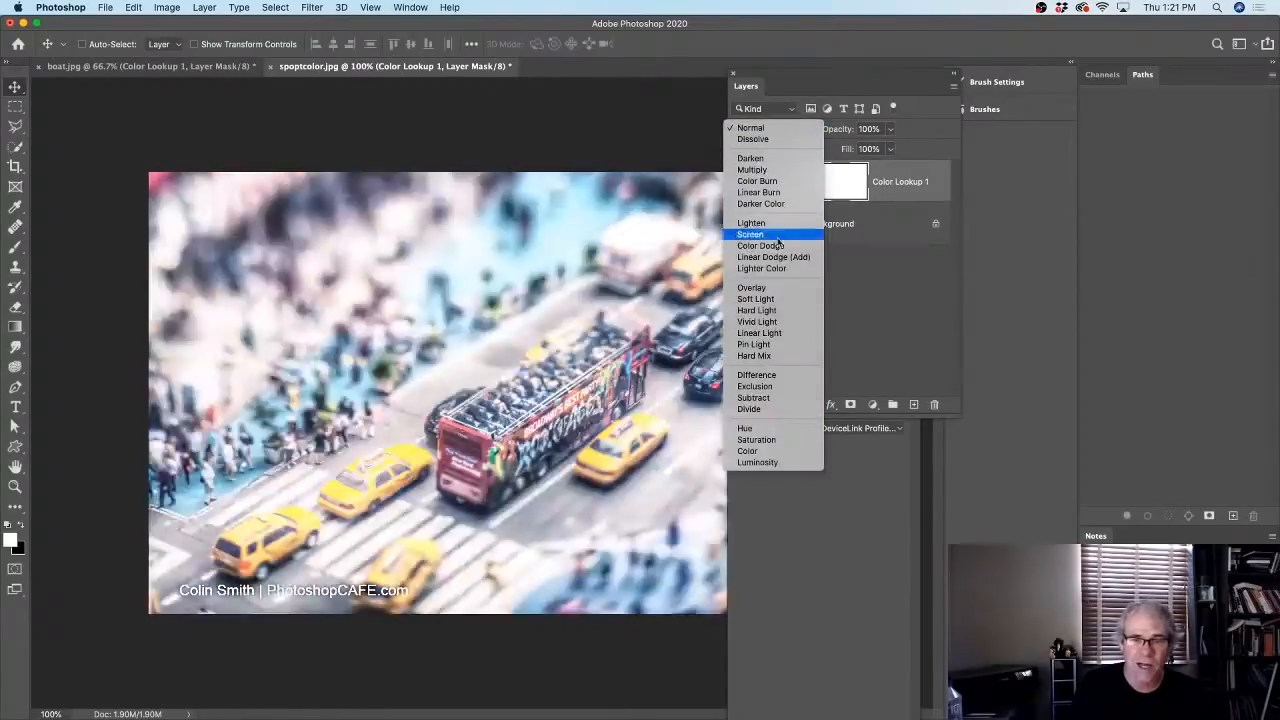
pyautogui.click(792, 452)
pyautogui.click(739, 184)
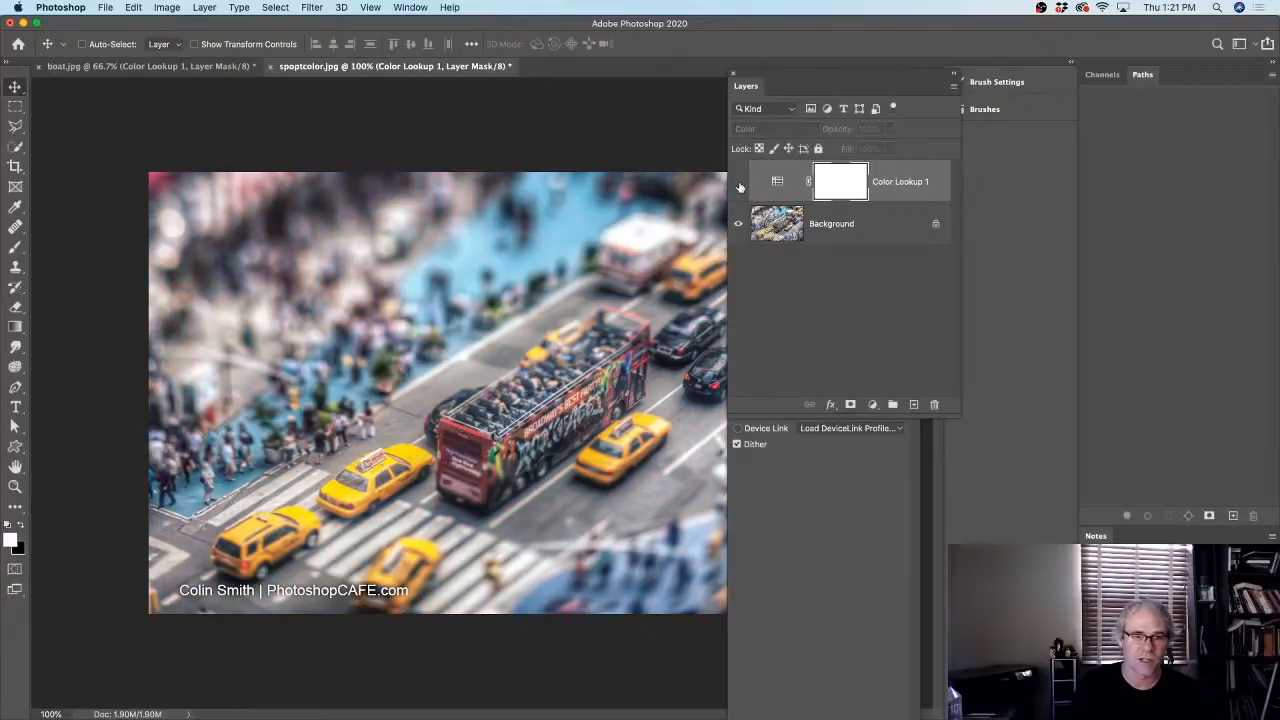
pyautogui.click(739, 184)
pyautogui.click(739, 184)
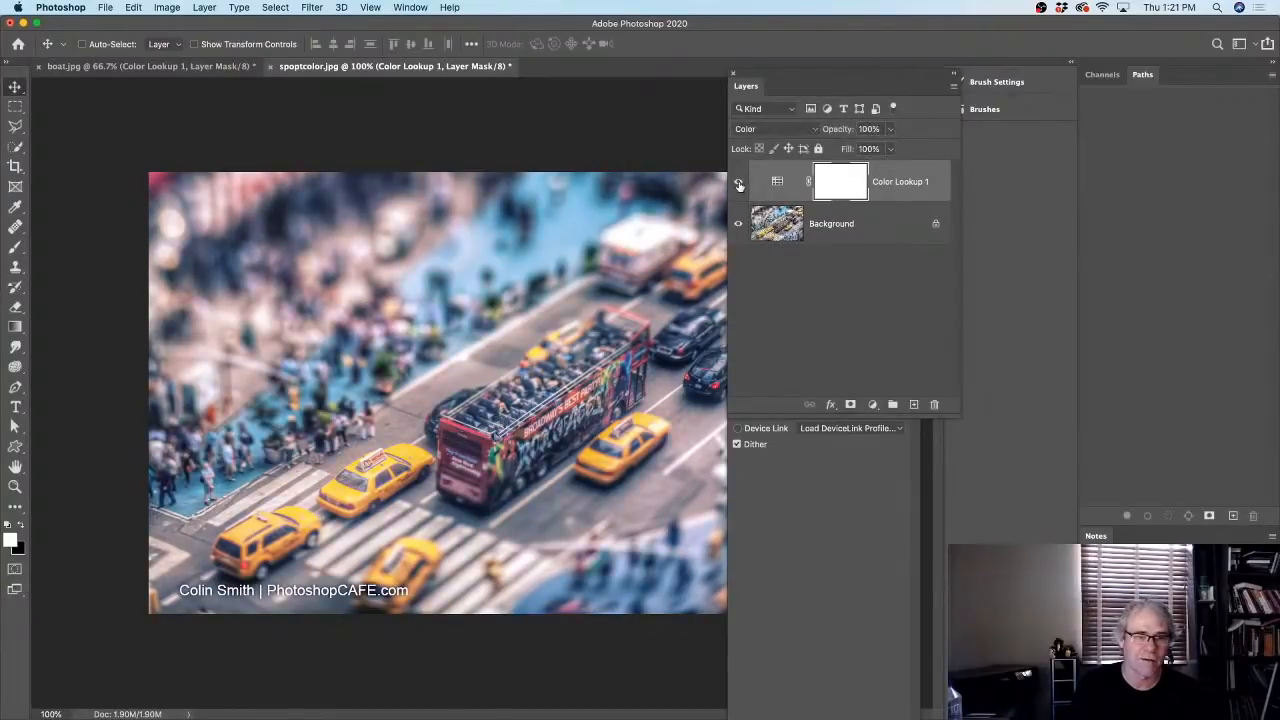
# - Switch the Color Lookup layer's blend mode to Luminosity and toggle its visibility to compare the effect
pyautogui.click(763, 129)
pyautogui.click(779, 138)
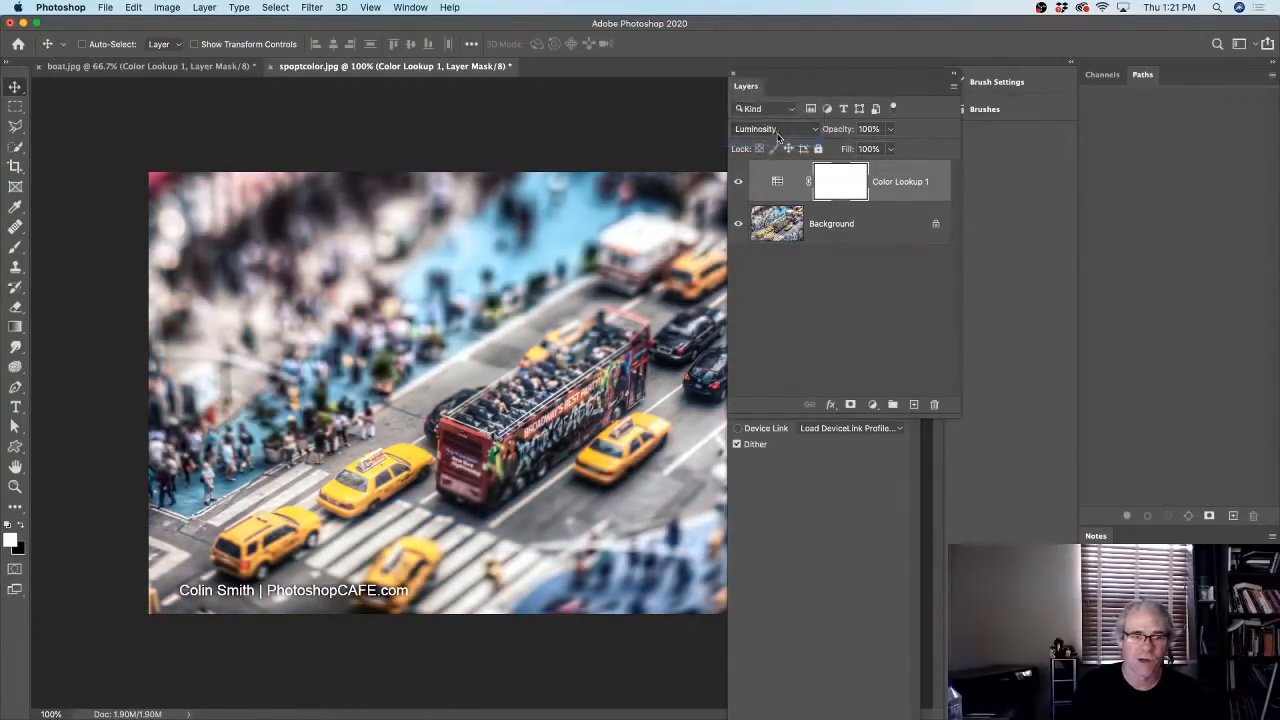
pyautogui.click(740, 184)
pyautogui.click(740, 184)
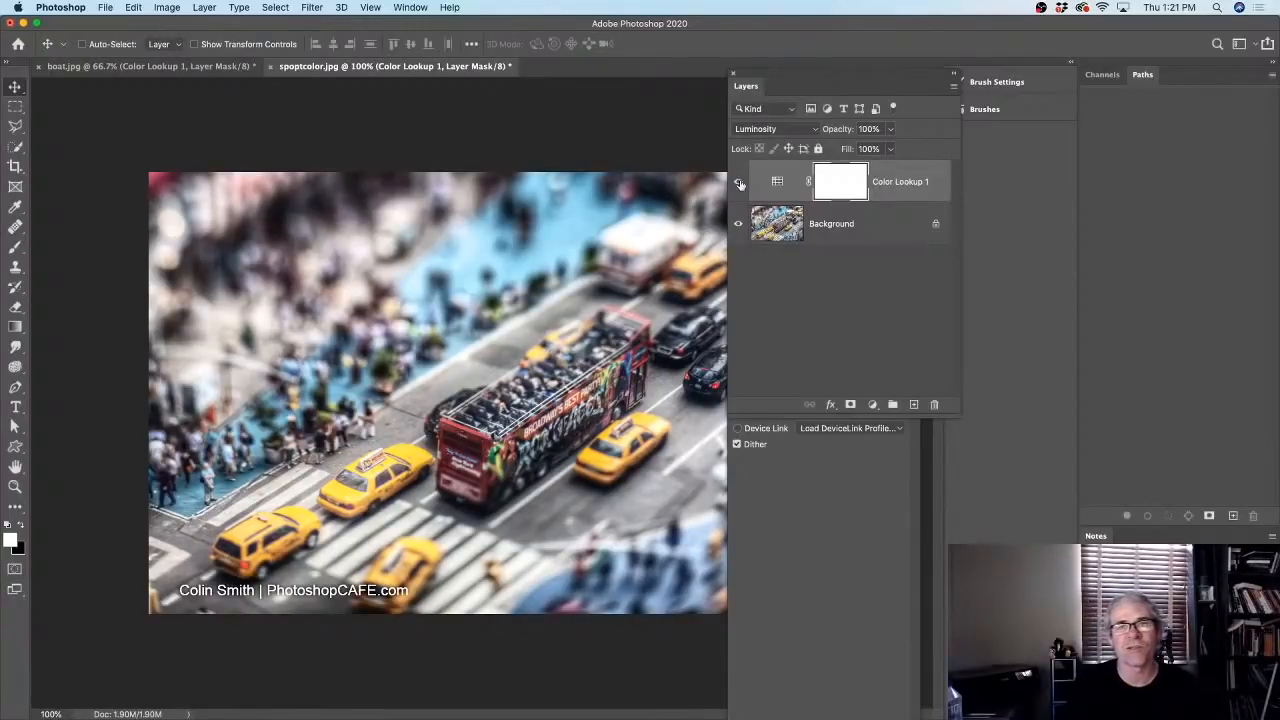
# - Return the Color Lookup layer's blend mode to Normal and toggle its visibility to compare the effect
pyautogui.click(775, 128)
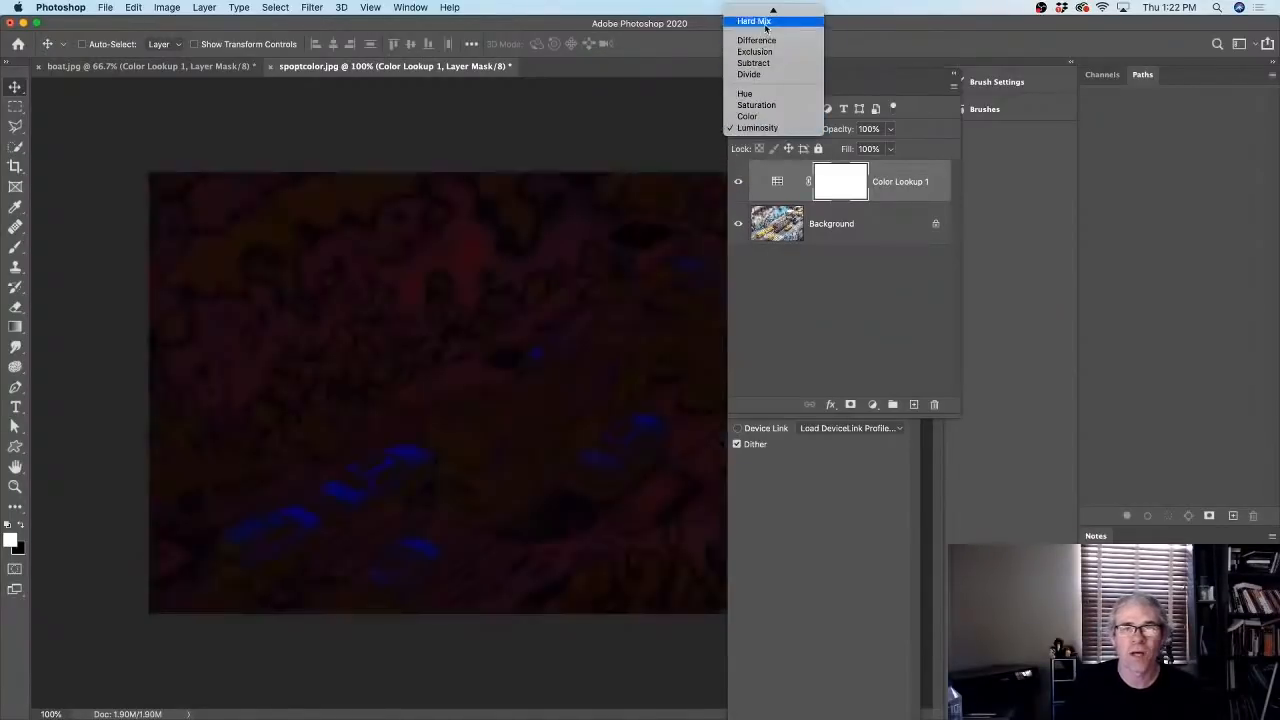
pyautogui.click(764, 11)
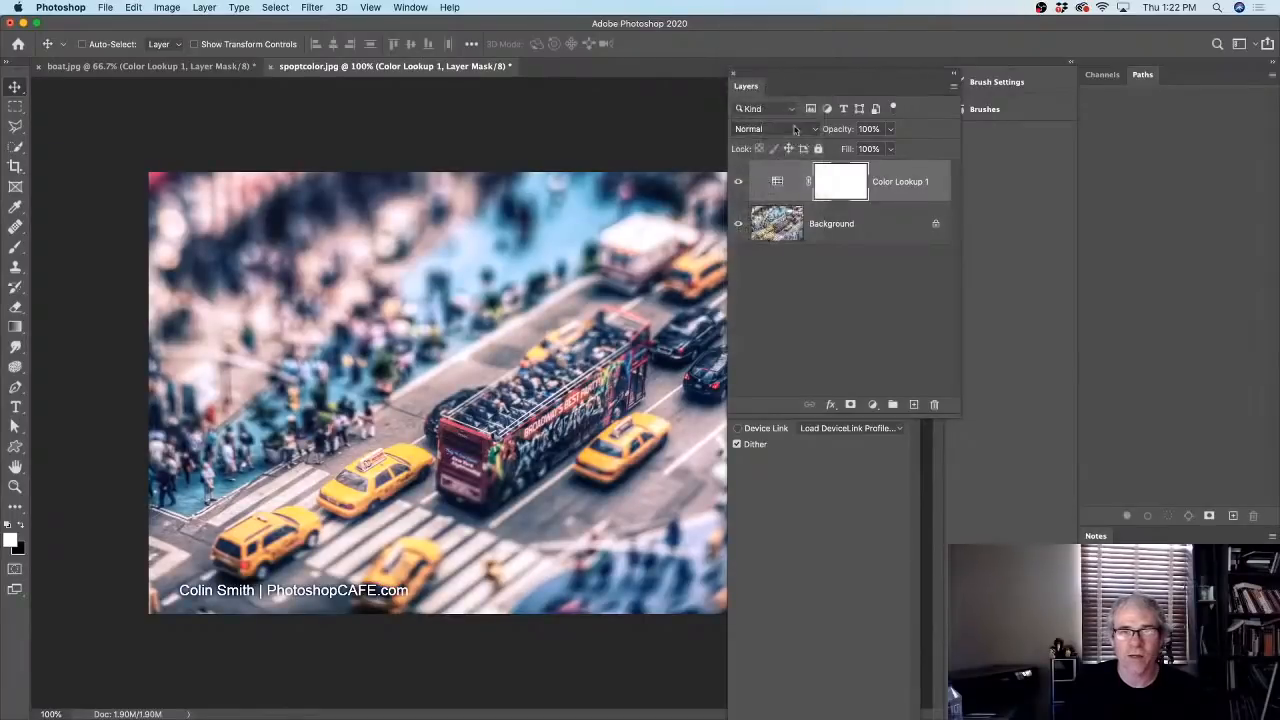
pyautogui.click(738, 181)
pyautogui.click(738, 181)
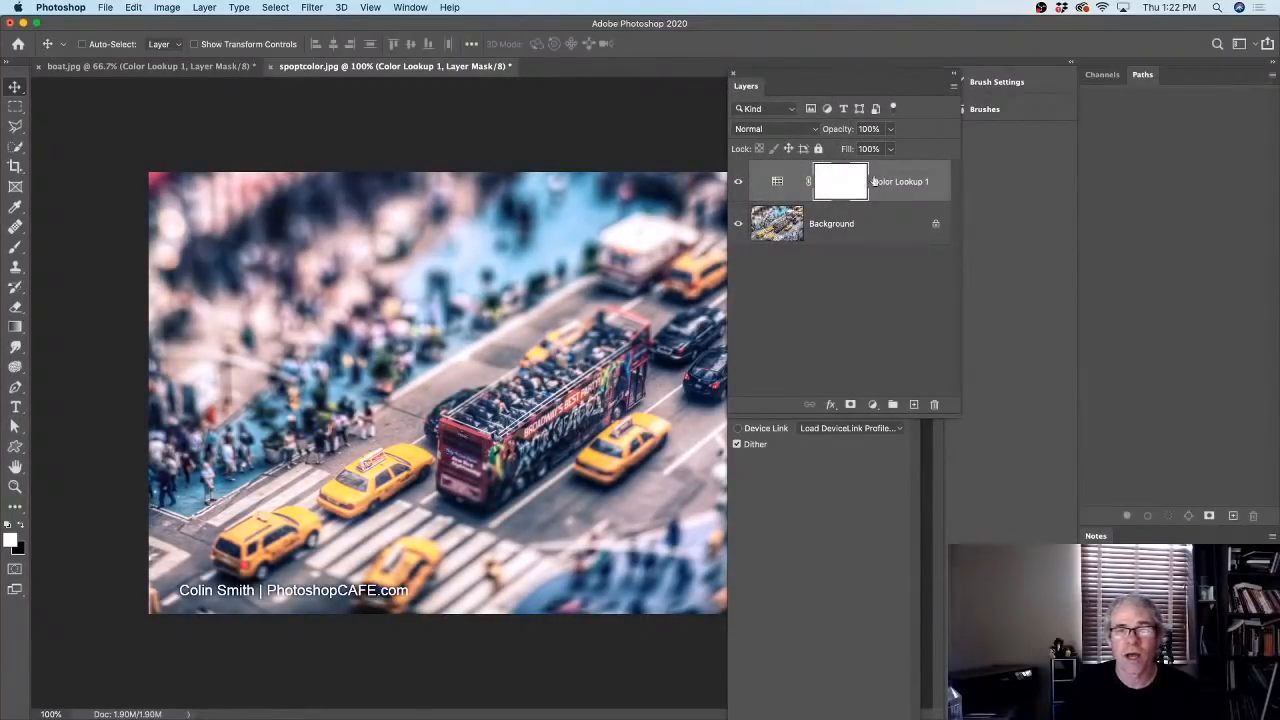
# - Duplicate the Color Lookup 1 layer, hide the copy and select the original
pyautogui.moveTo(911, 181); pyautogui.dragTo(913, 404)
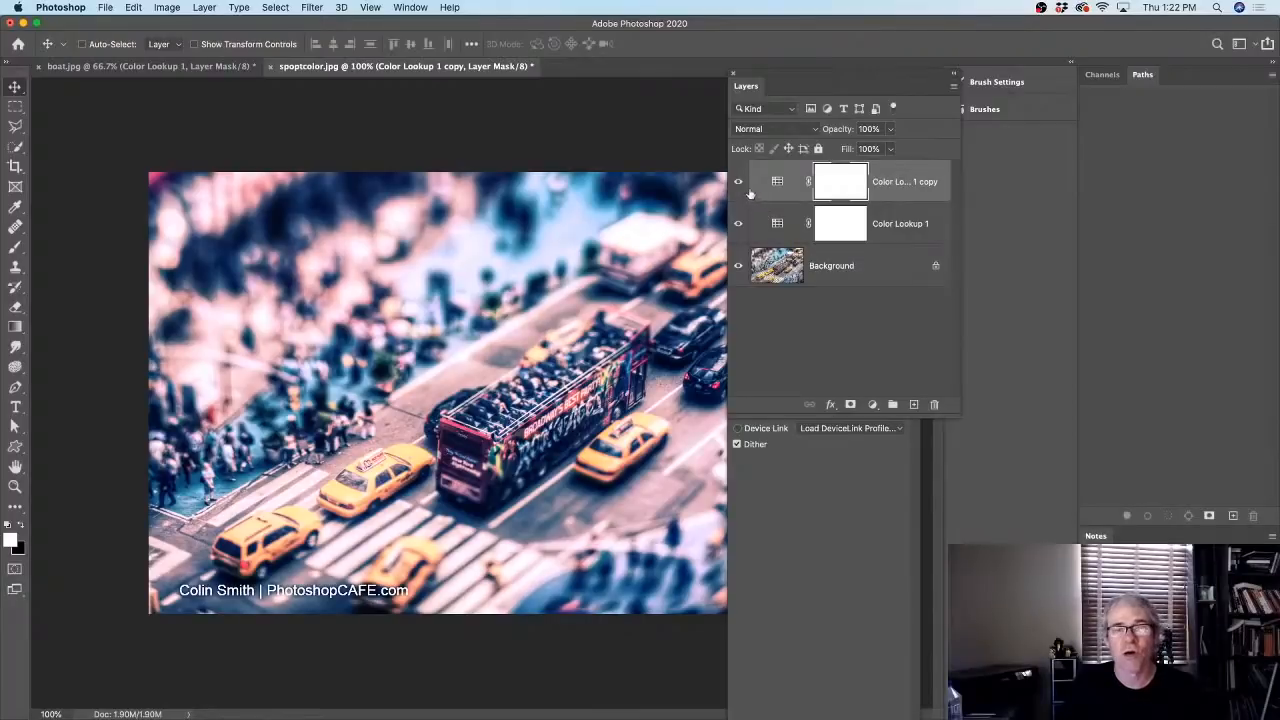
pyautogui.click(739, 181)
pyautogui.click(773, 225)
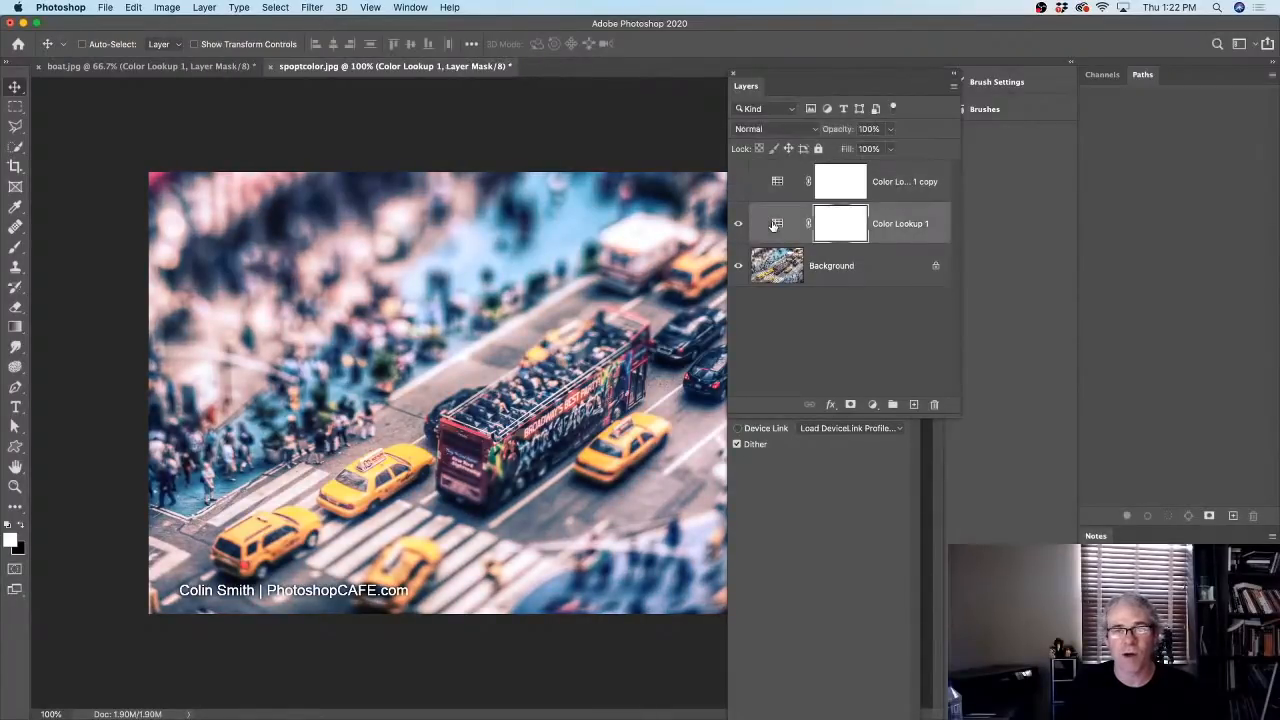
# - Set the Color Lookup 1 layer's blend mode to Color, and show its copy with the blend mode Luminosity
pyautogui.click(786, 130)
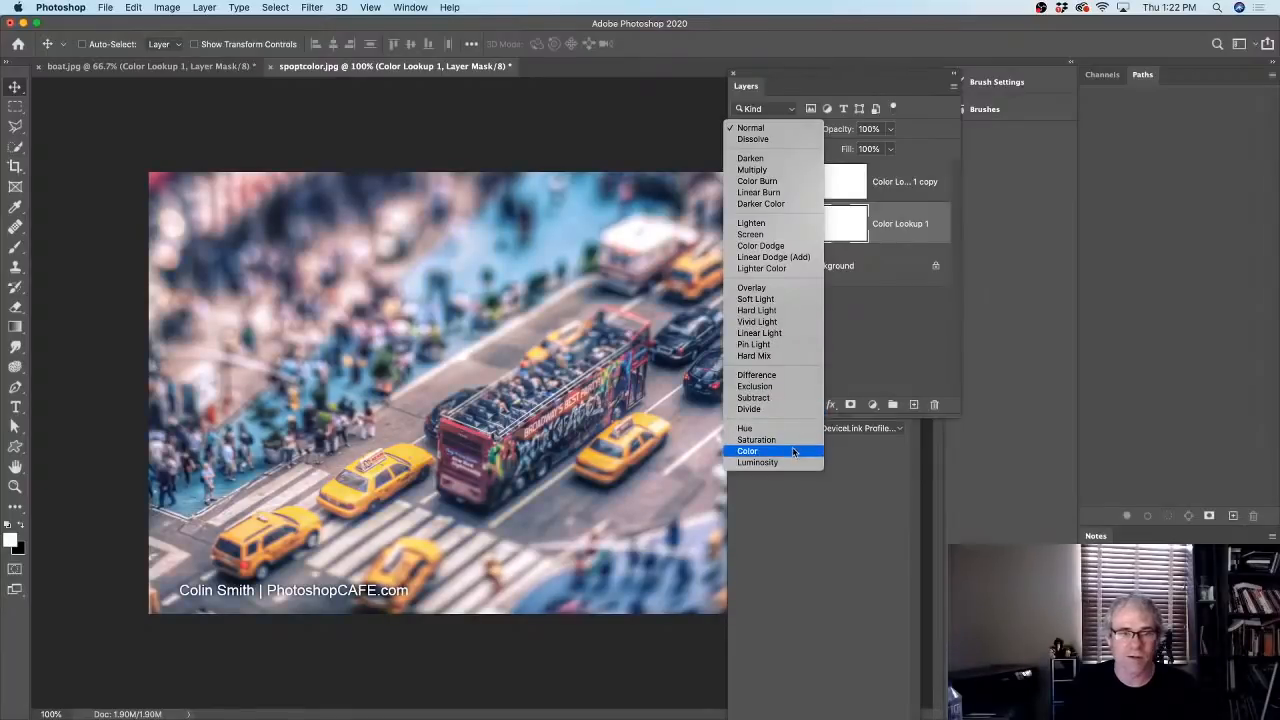
pyautogui.click(793, 452)
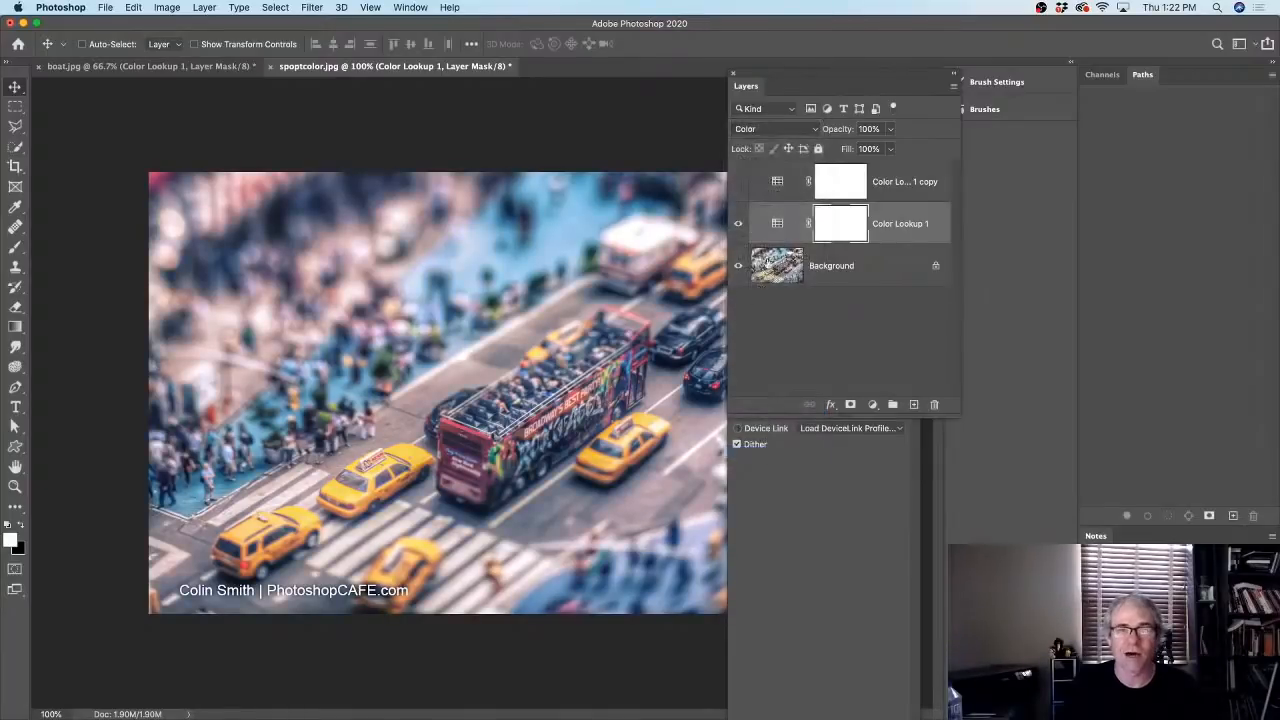
pyautogui.click(738, 182)
pyautogui.click(775, 180)
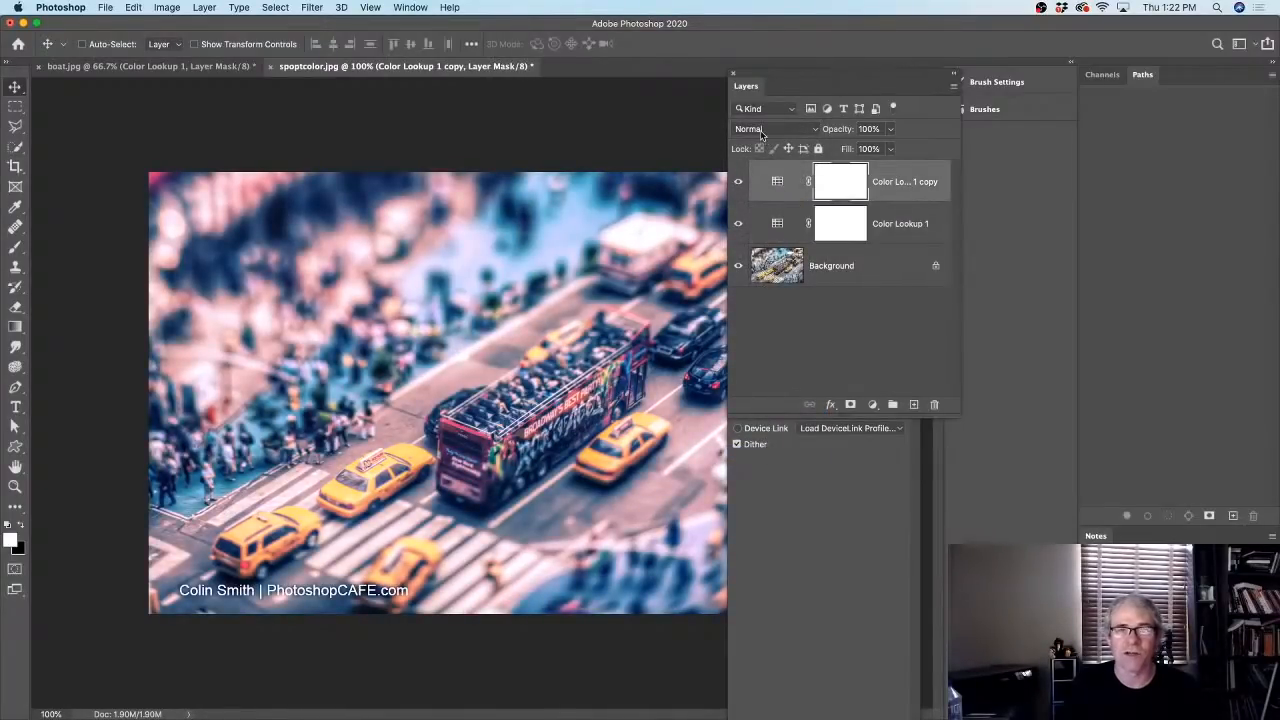
pyautogui.click(760, 130)
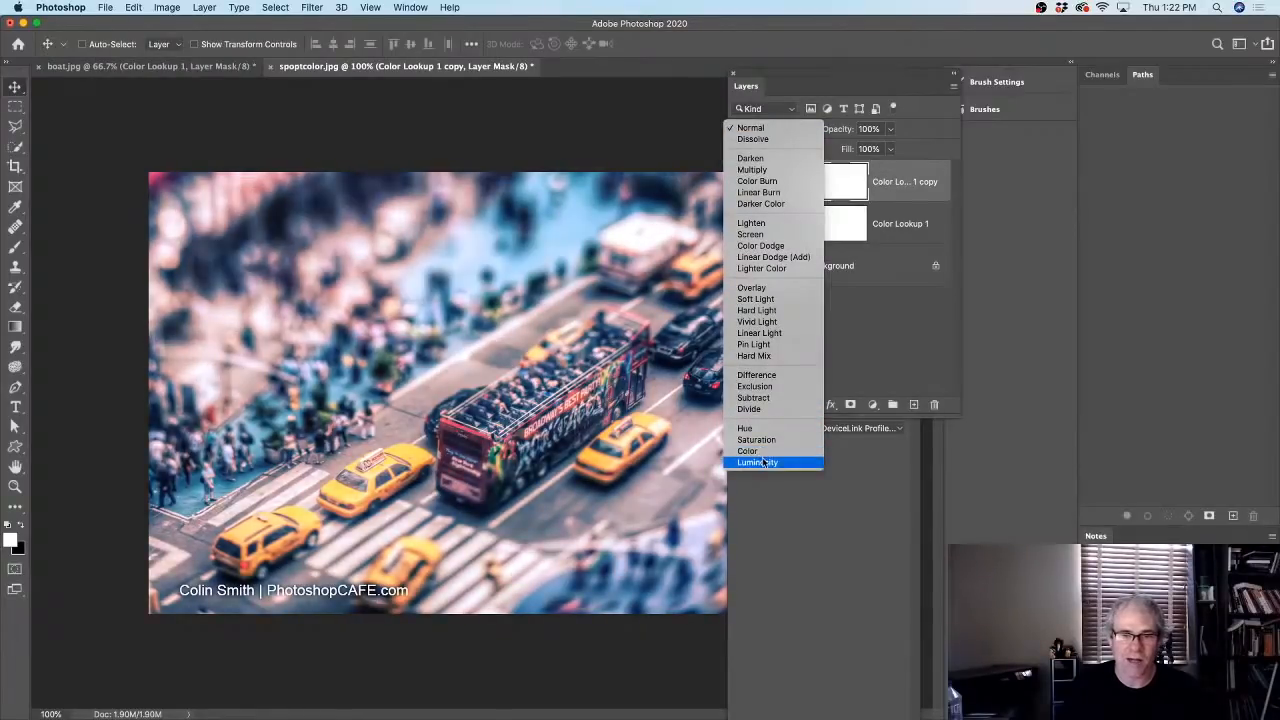
pyautogui.click(759, 462)
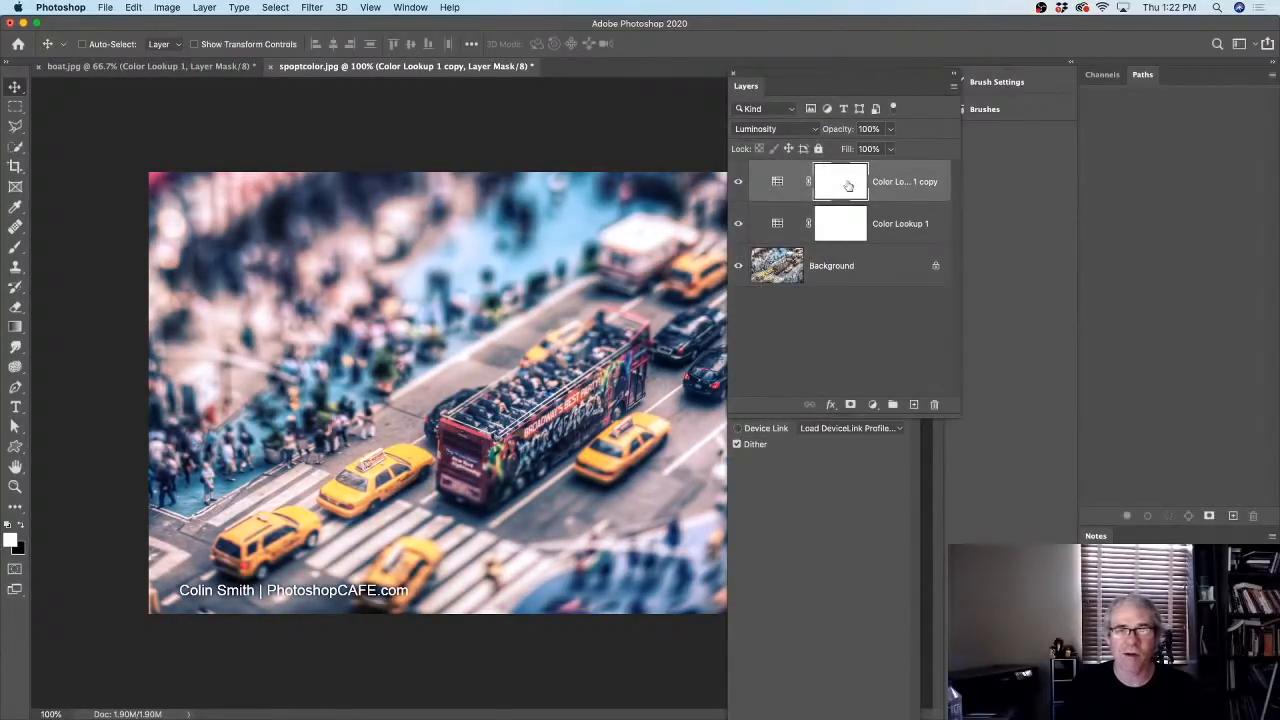
# - Compare the image with and without both lookup layers, and set the opacity to 55% for the Luminosity copy and 100% for Color Lookup 1
pyautogui.click(738, 182)
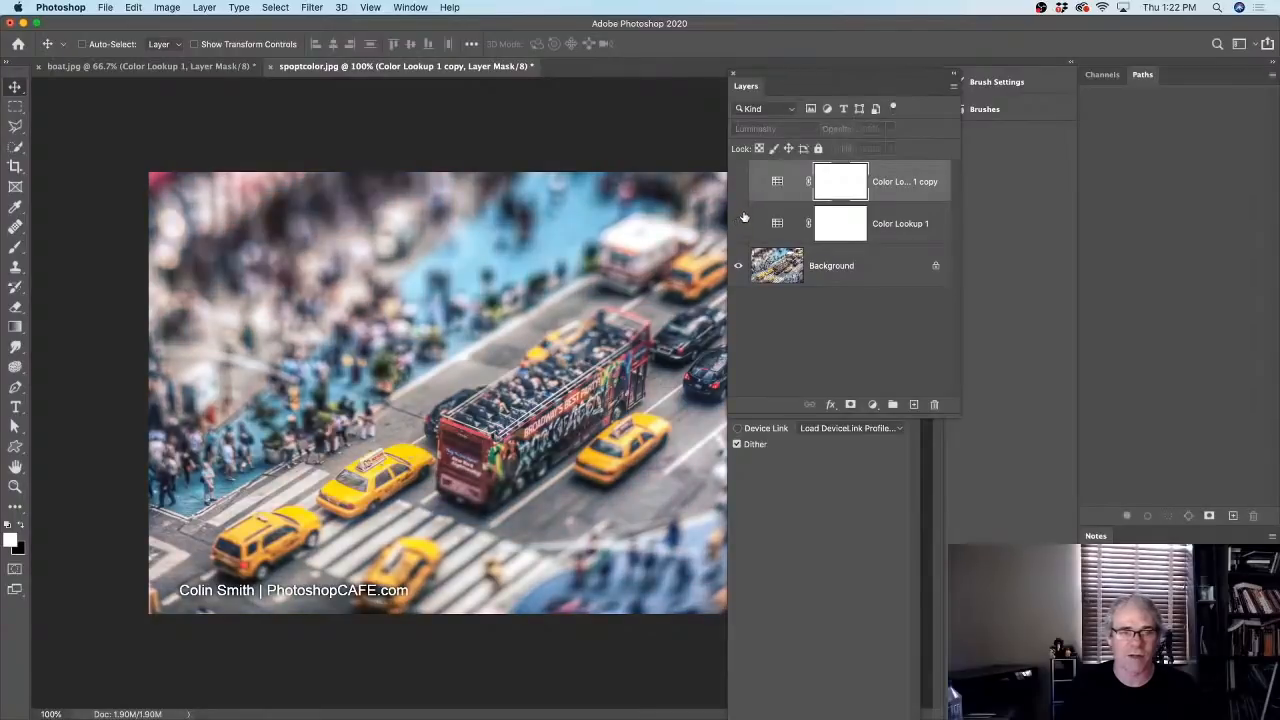
pyautogui.click(738, 182)
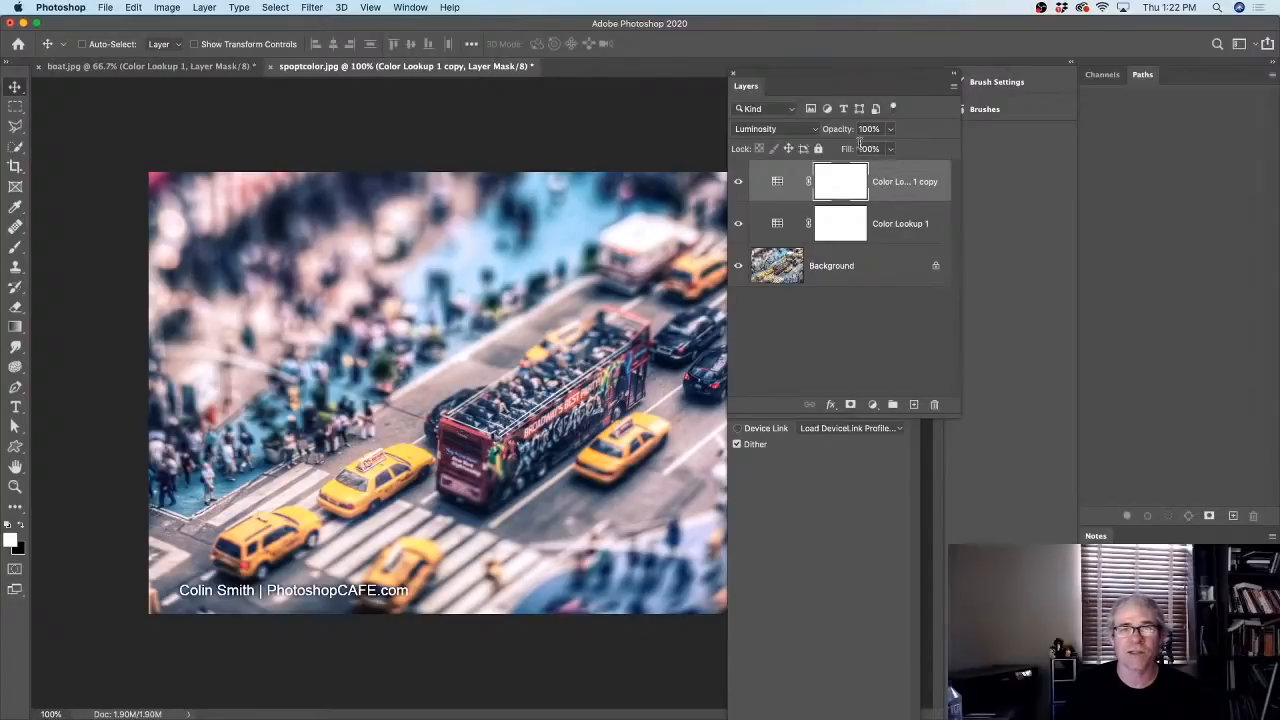
pyautogui.moveTo(834, 131)
pyautogui.mouseDown()
pyautogui.moveTo(757, 140)
pyautogui.moveTo(830, 142)
pyautogui.moveTo(812, 140)
pyautogui.mouseUp()
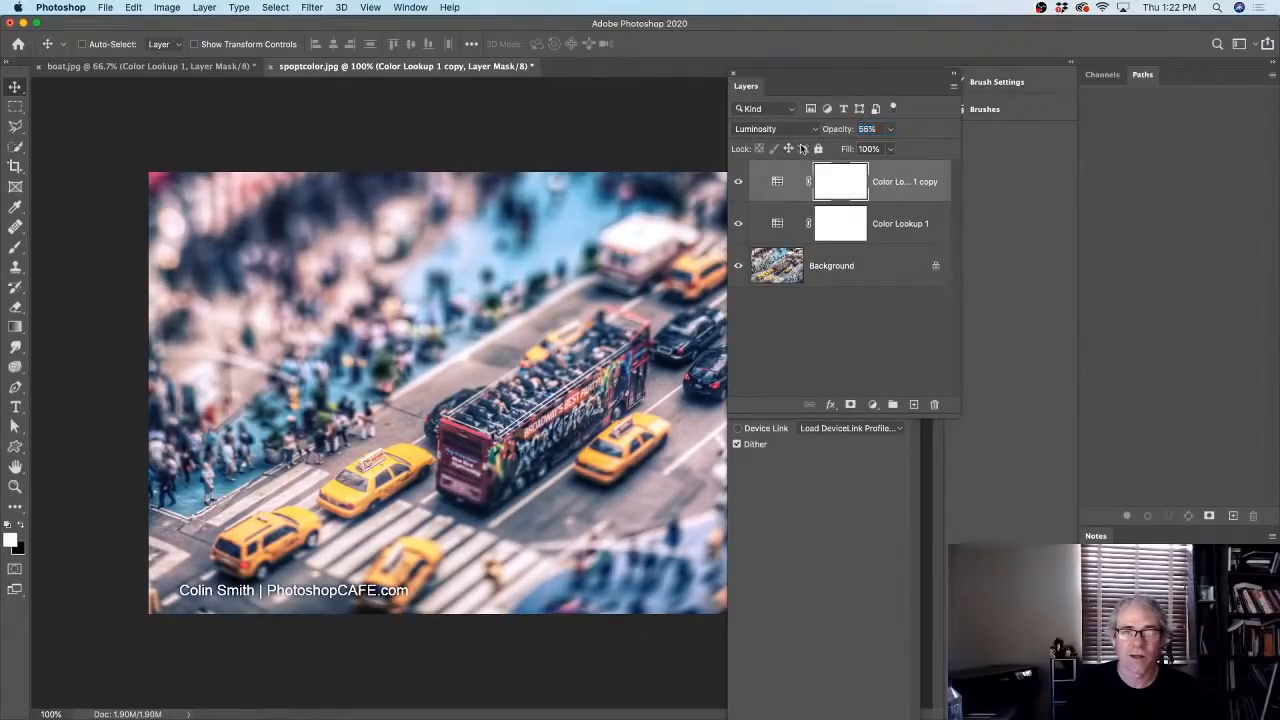
pyautogui.click(898, 224)
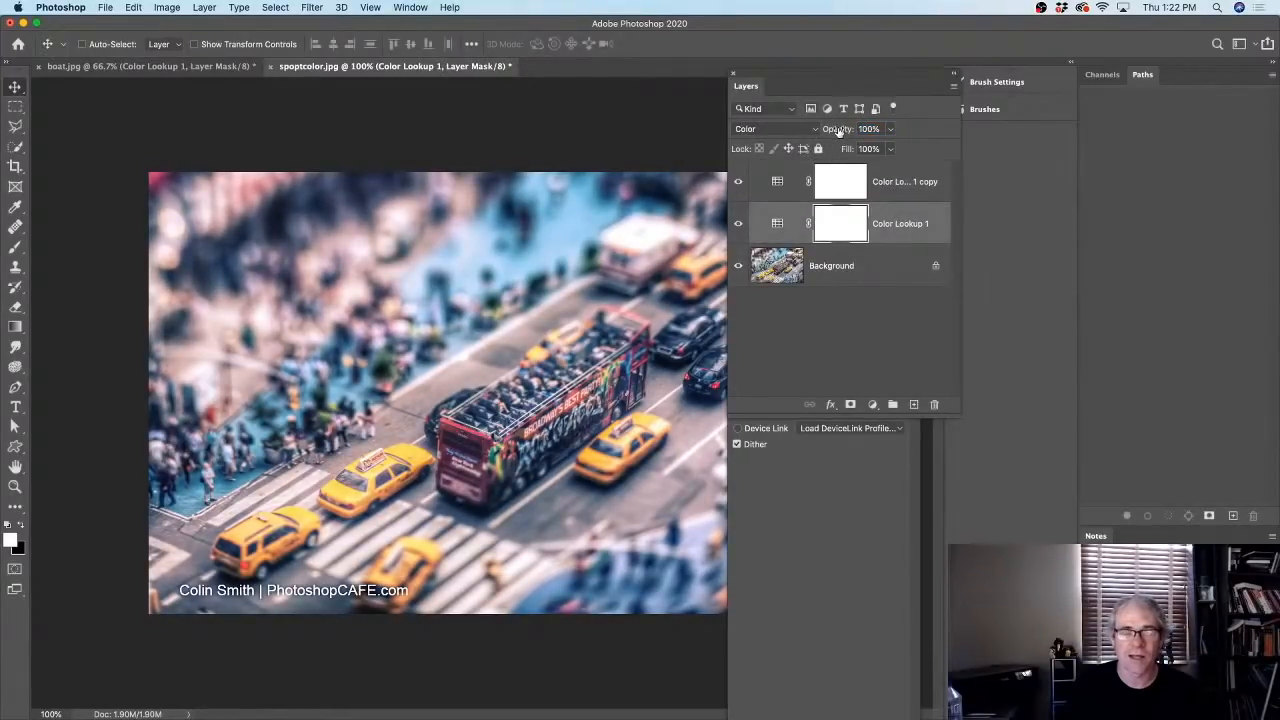
pyautogui.moveTo(838, 131); pyautogui.dragTo(892, 142)
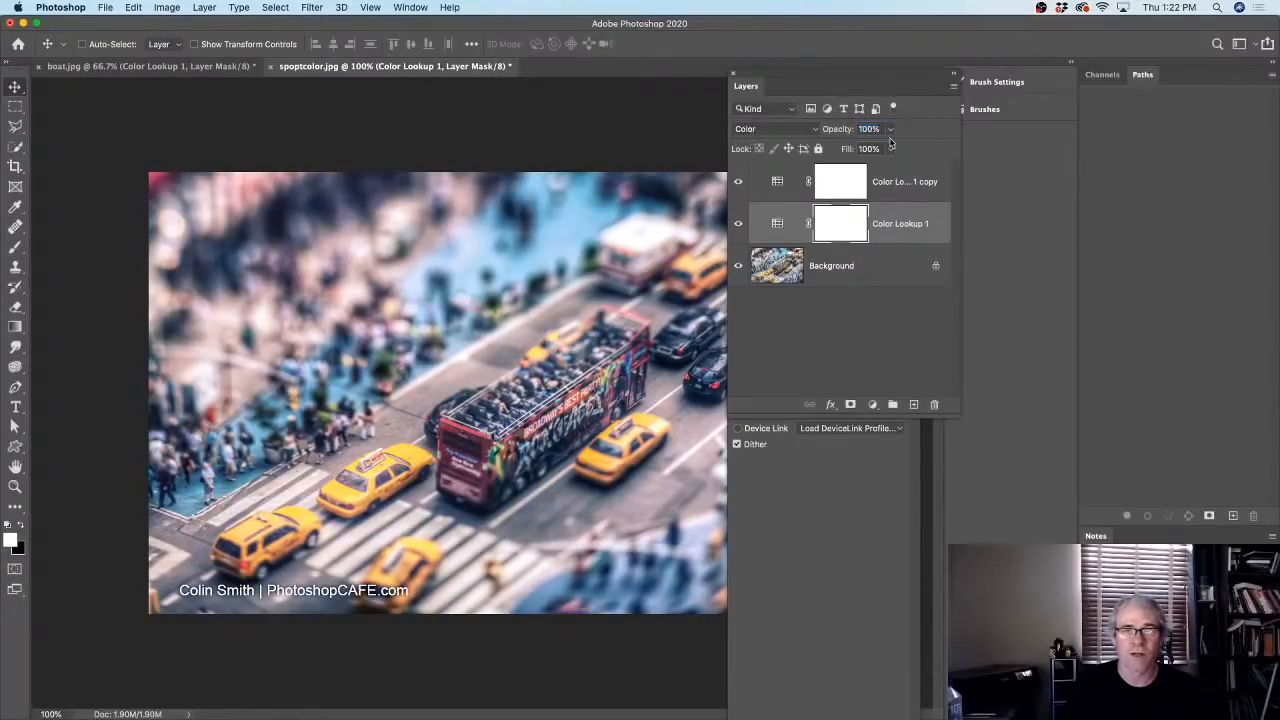
# - Try another duplicate of the Color Lookup 1 layer, toggle its visibility to compare the color strength, and delete it
pyautogui.click(897, 222)
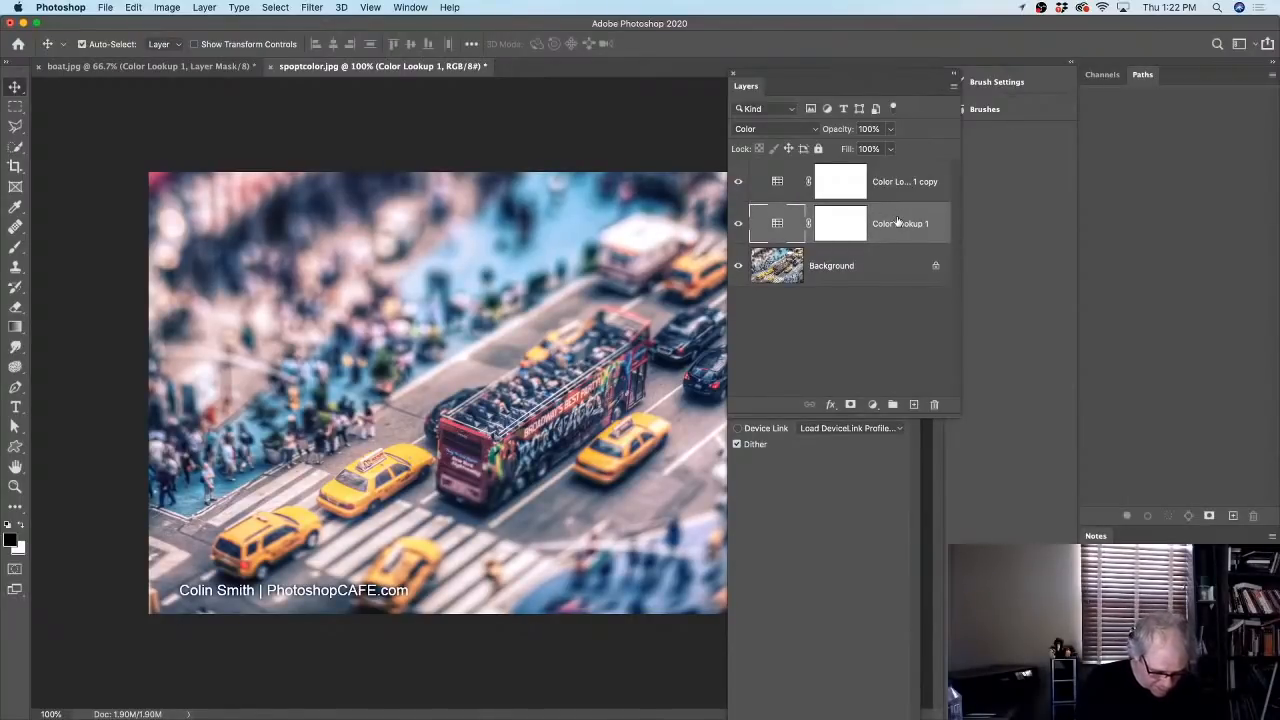
pyautogui.press('super+j')
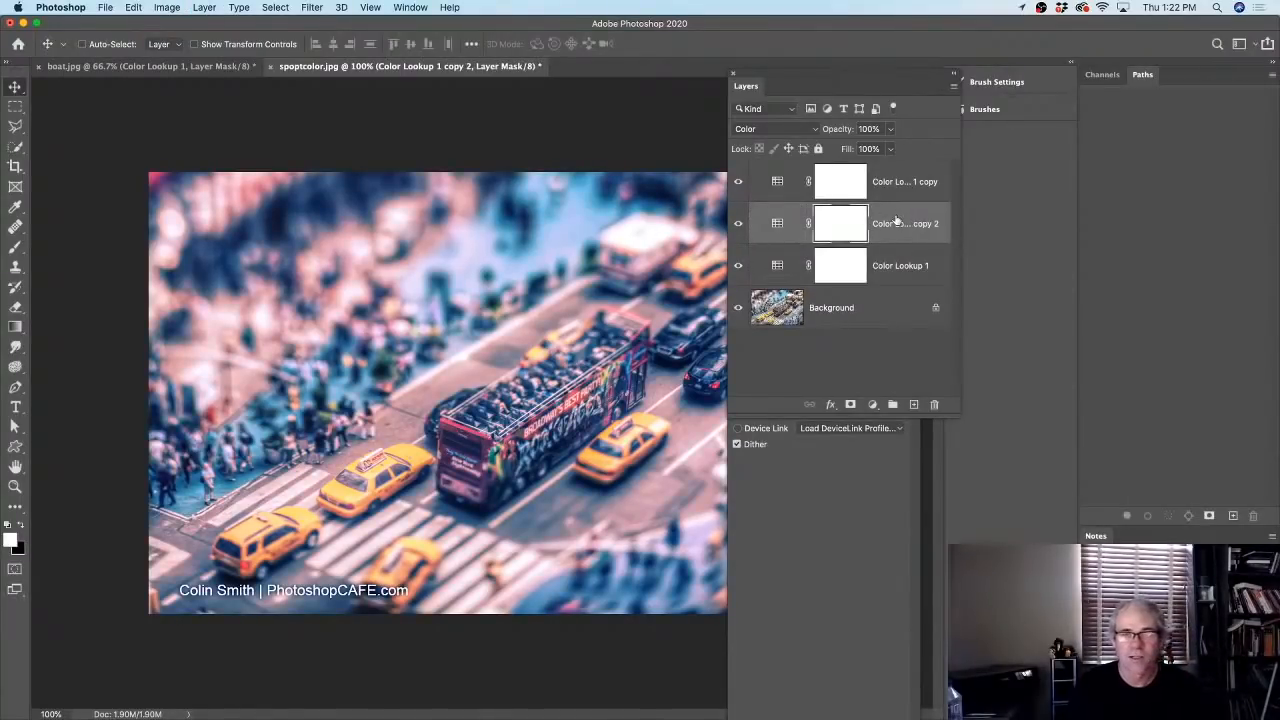
pyautogui.click(740, 223)
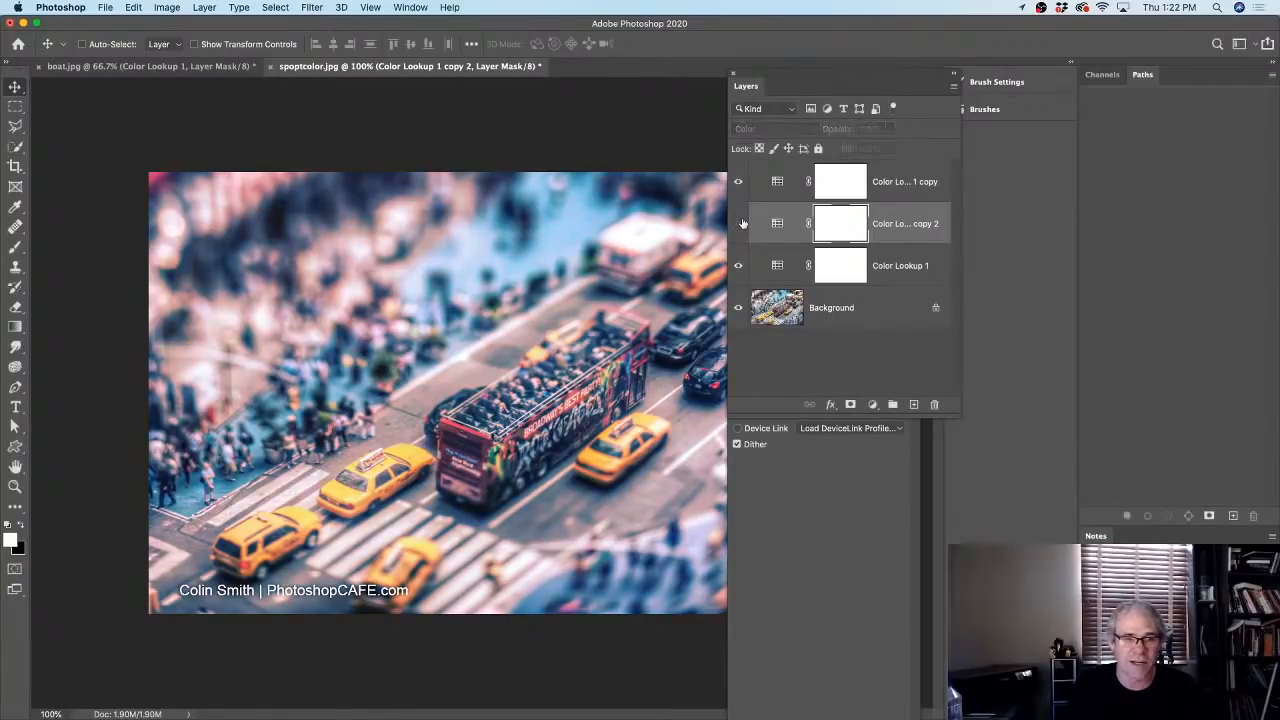
pyautogui.click(740, 223)
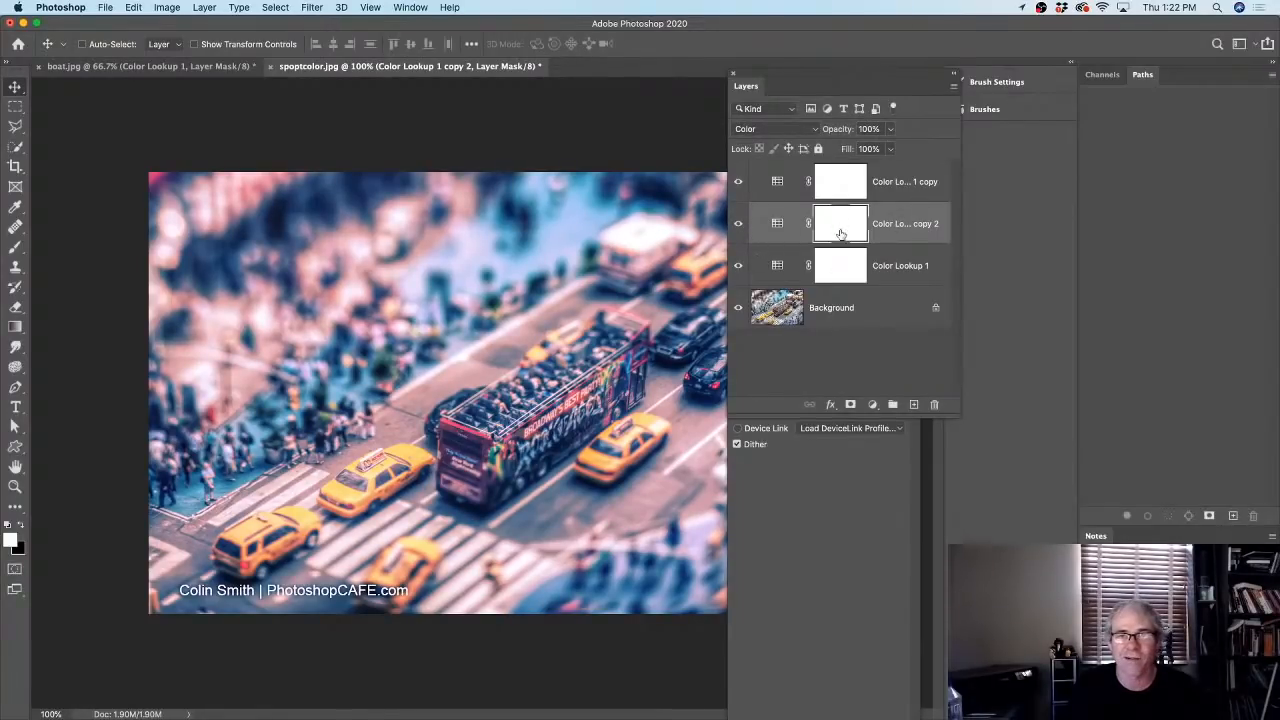
pyautogui.click(738, 223)
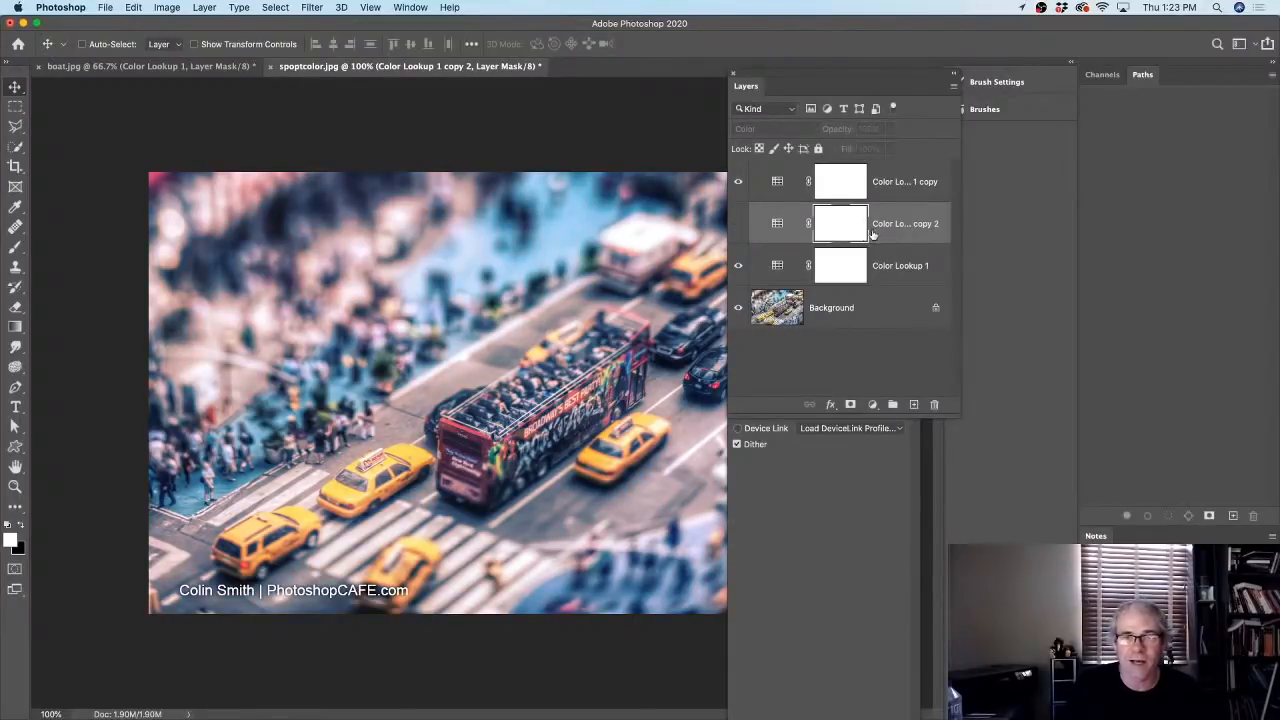
pyautogui.moveTo(878, 230); pyautogui.dragTo(934, 404)
# - Rename the Luminosity-mode Color Lookup 1 copy layer as bright
pyautogui.click(786, 181)
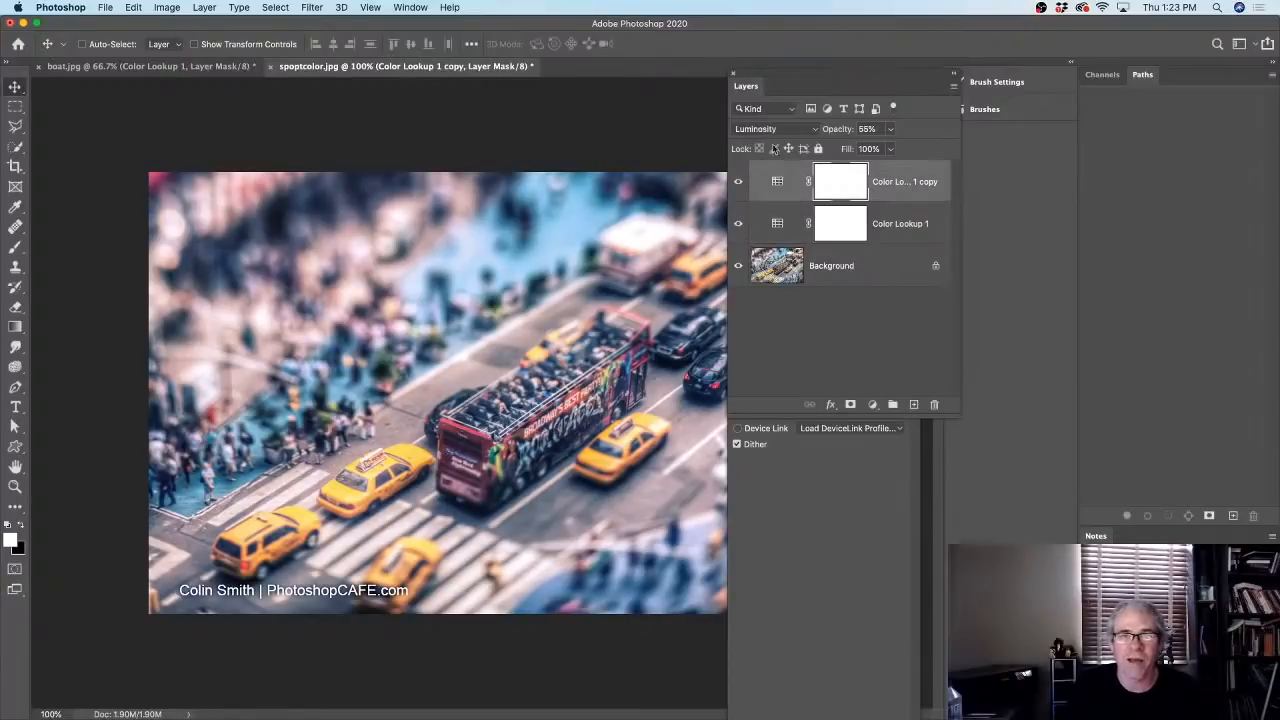
pyautogui.click(914, 187)
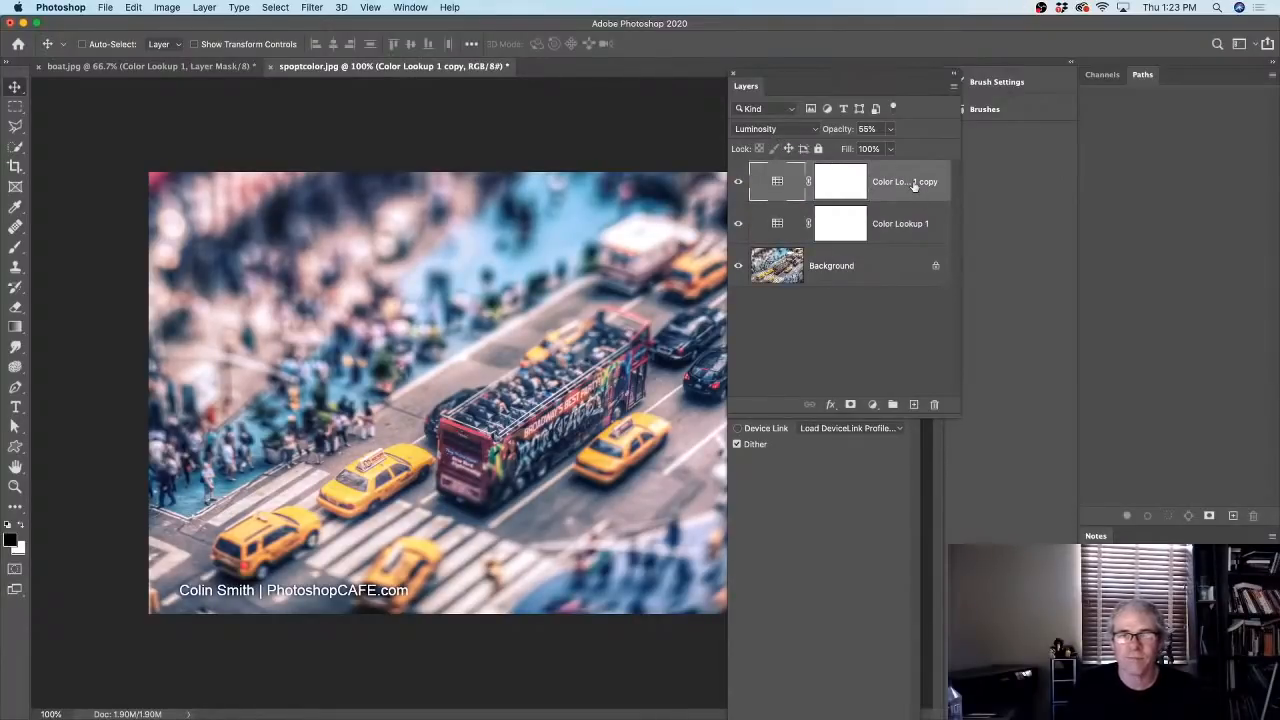
pyautogui.doubleClick(914, 183)
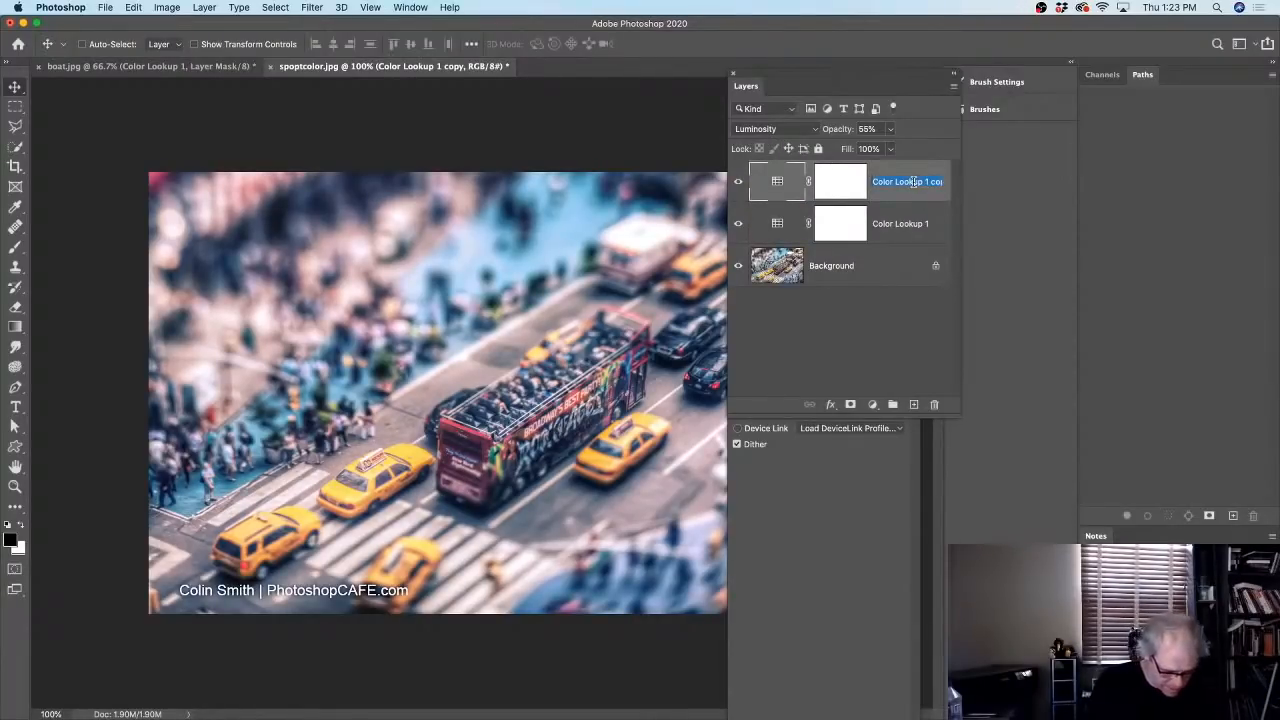
pyautogui.write('bright')
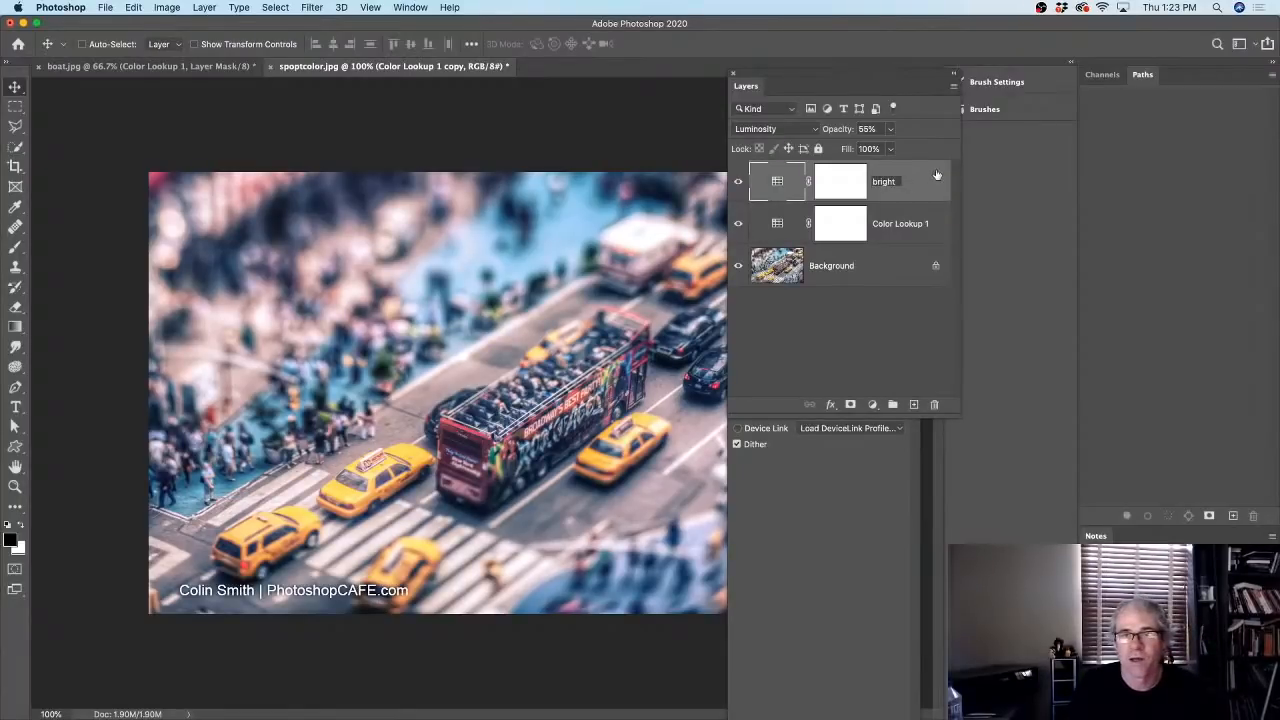
pyautogui.press('Return')
# - Rename the Color Lookup 1 layer as Color
pyautogui.doubleClick(888, 222)
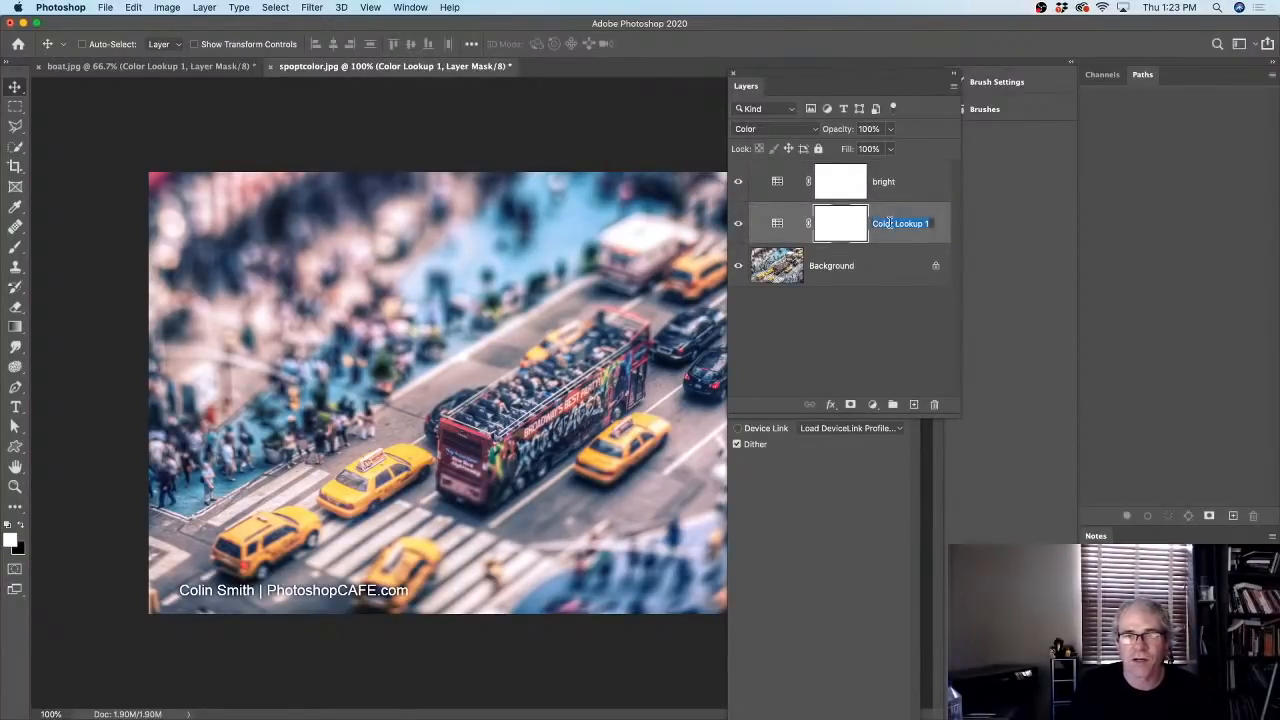
pyautogui.moveTo(895, 223); pyautogui.dragTo(929, 225)
pyautogui.press('BackSpace')
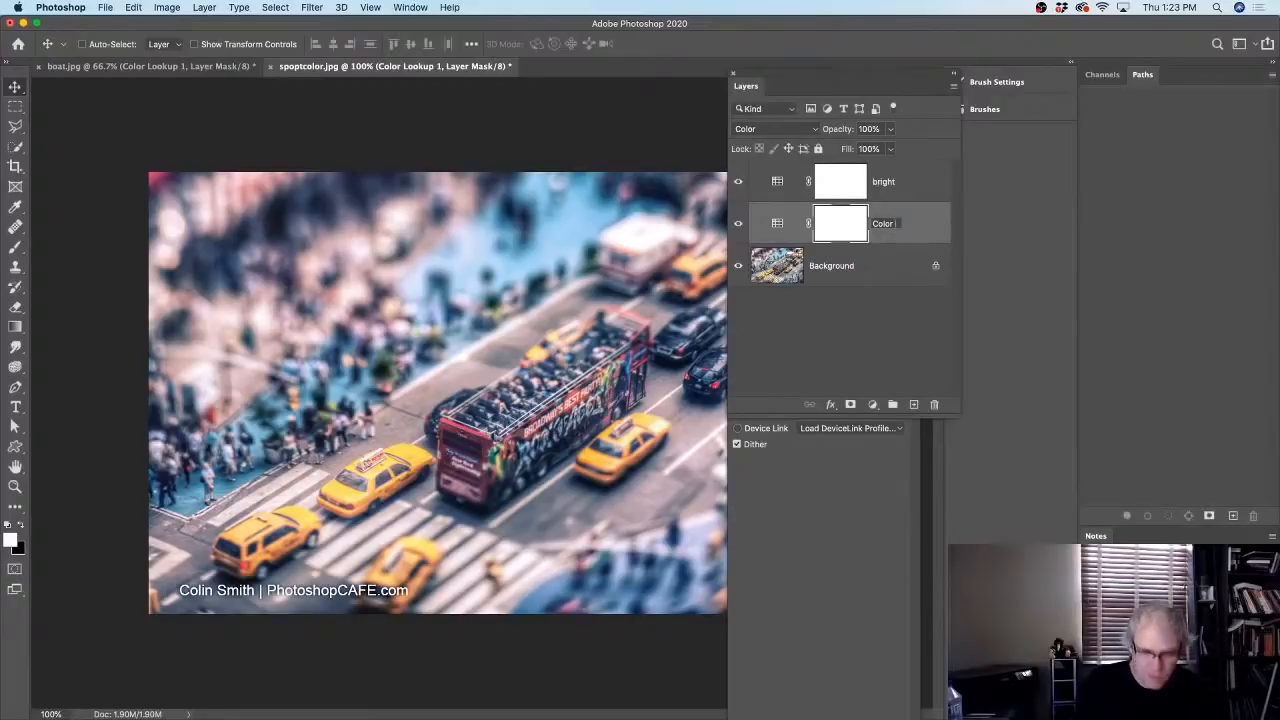
pyautogui.click(766, 213)
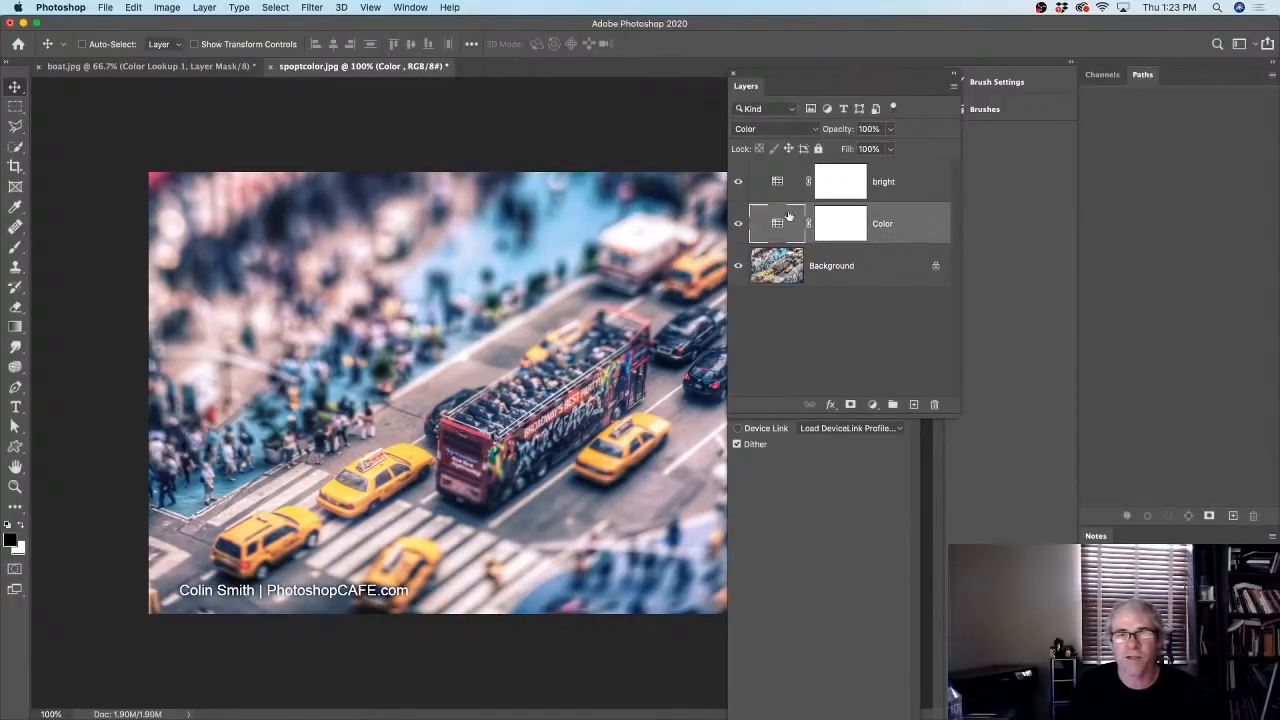
# - Try stacking two duplicates of the Color layer to intensify the color, and delete both duplicates
pyautogui.click(896, 185)
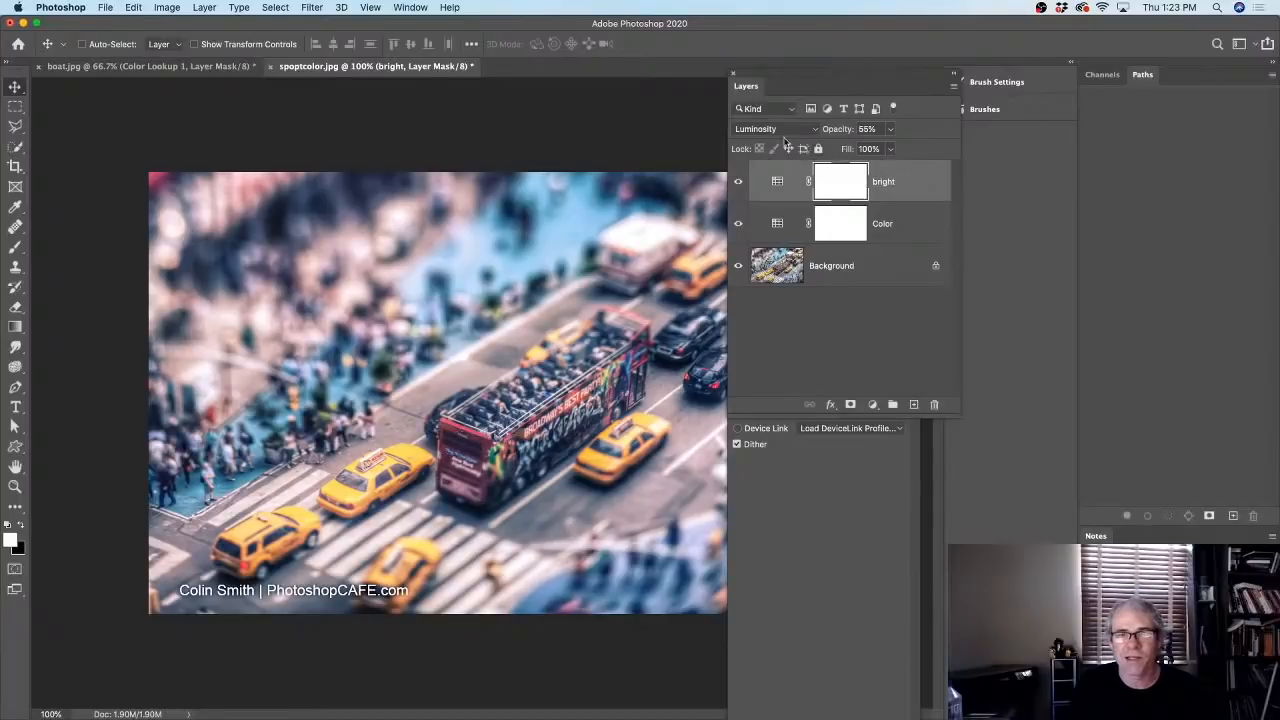
pyautogui.click(898, 220)
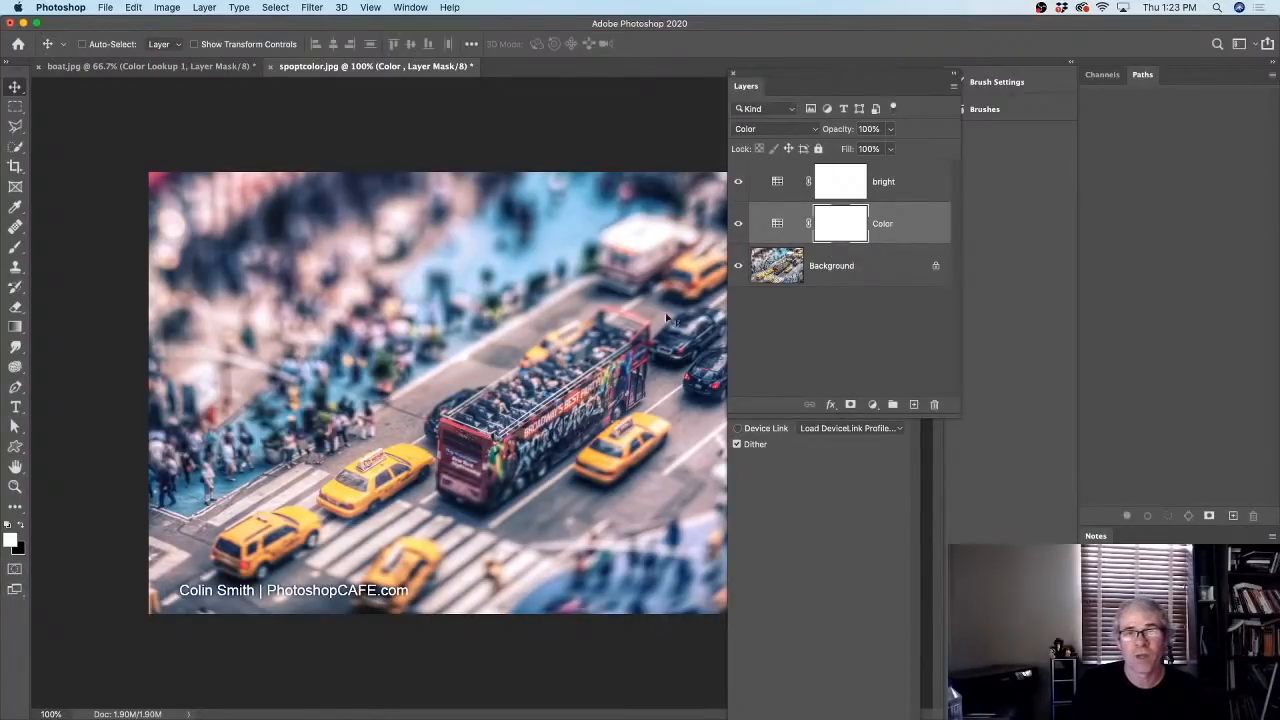
pyautogui.moveTo(884, 222); pyautogui.dragTo(913, 403)
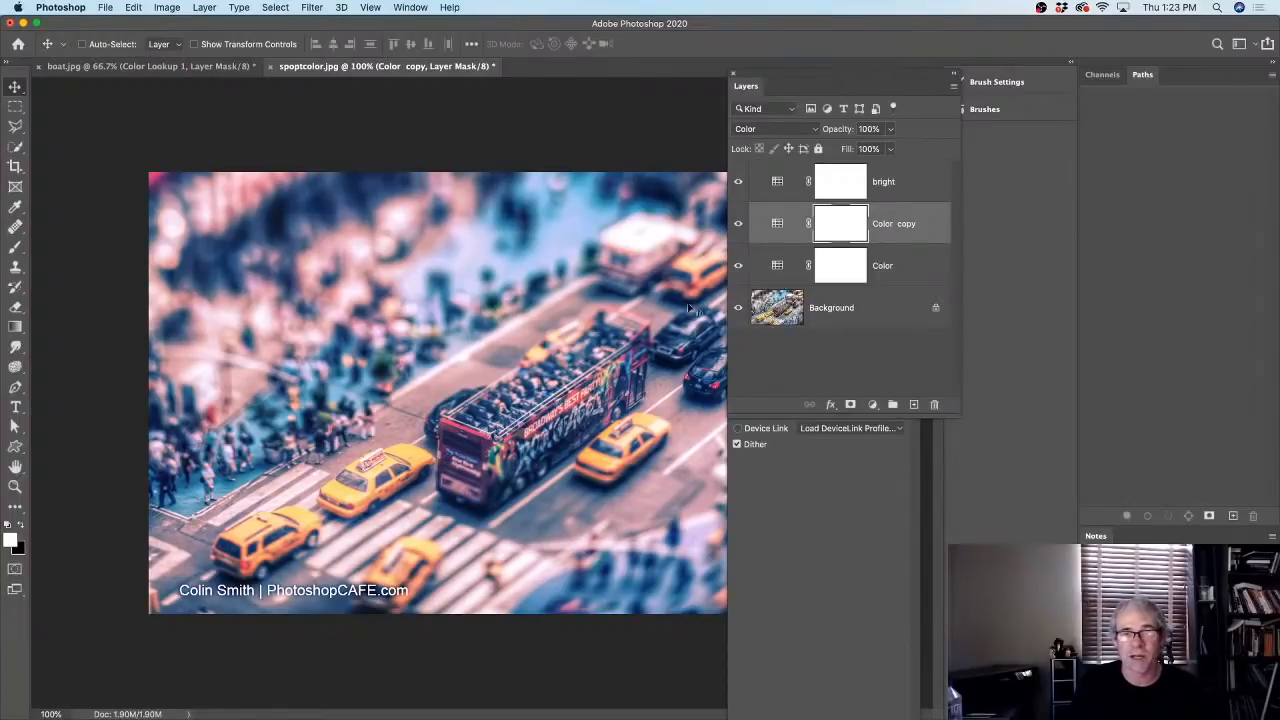
pyautogui.moveTo(893, 222); pyautogui.dragTo(913, 403)
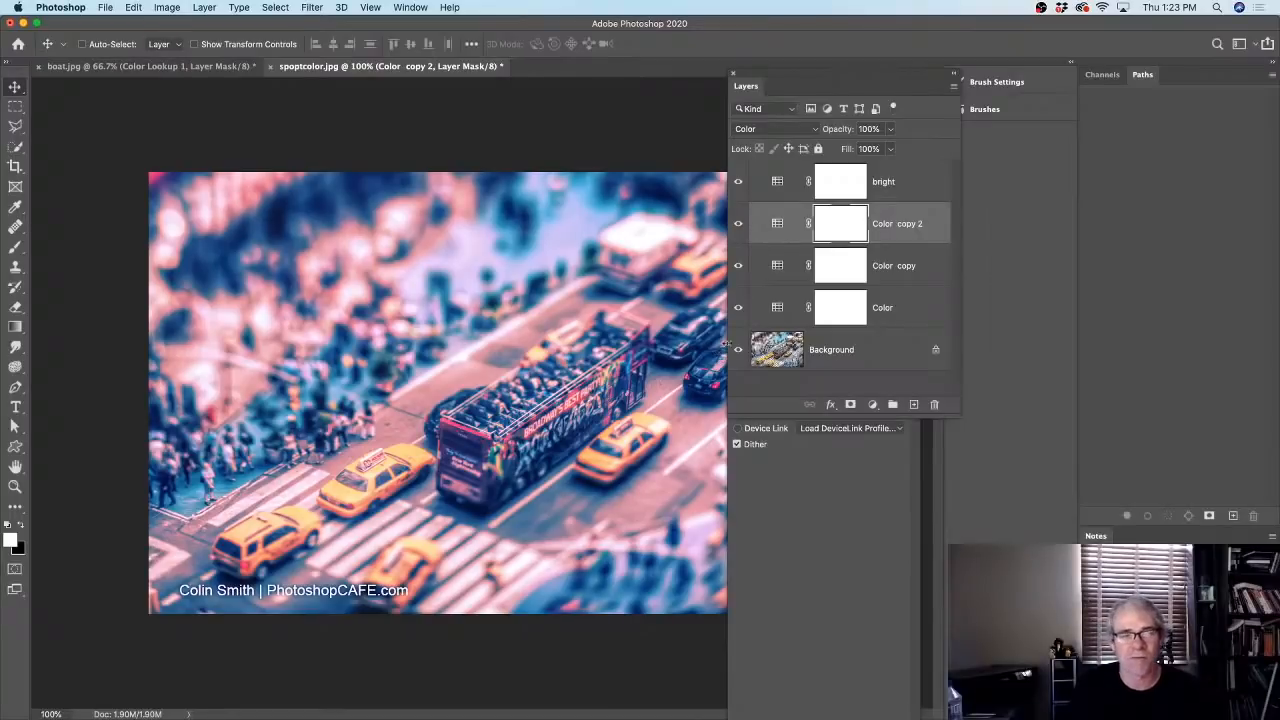
pyautogui.press('Delete')
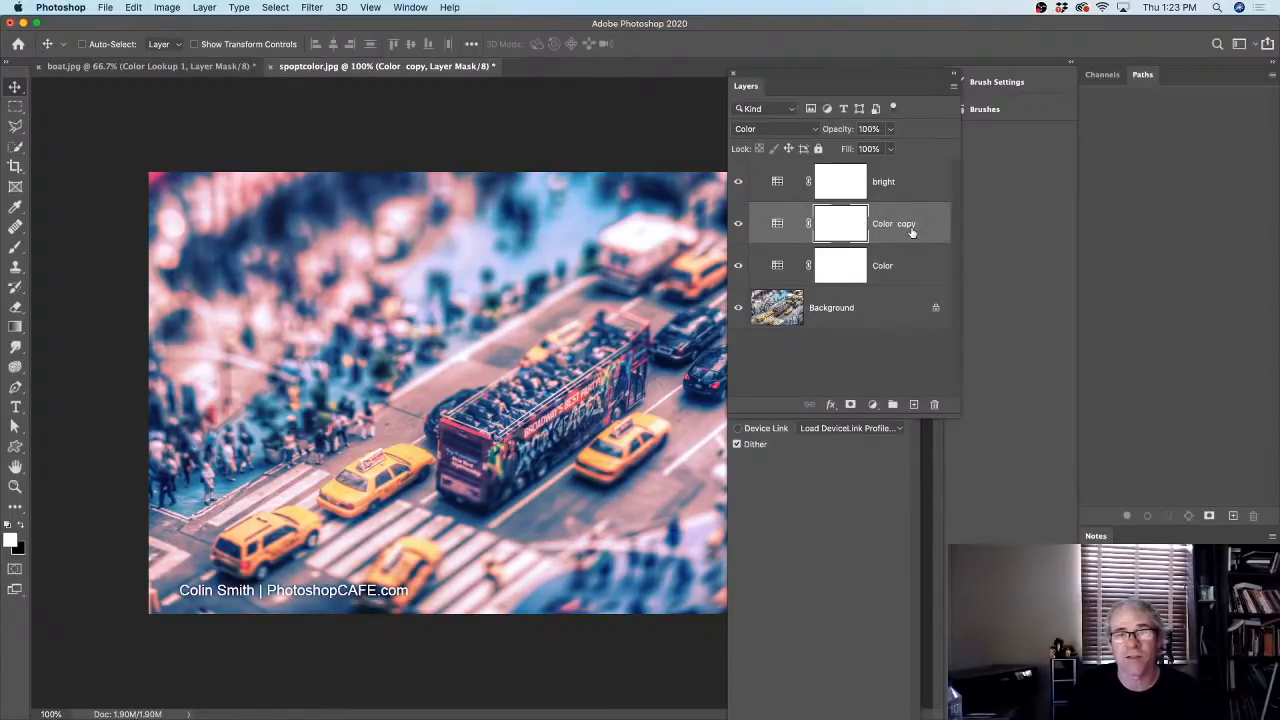
pyautogui.press('Delete')
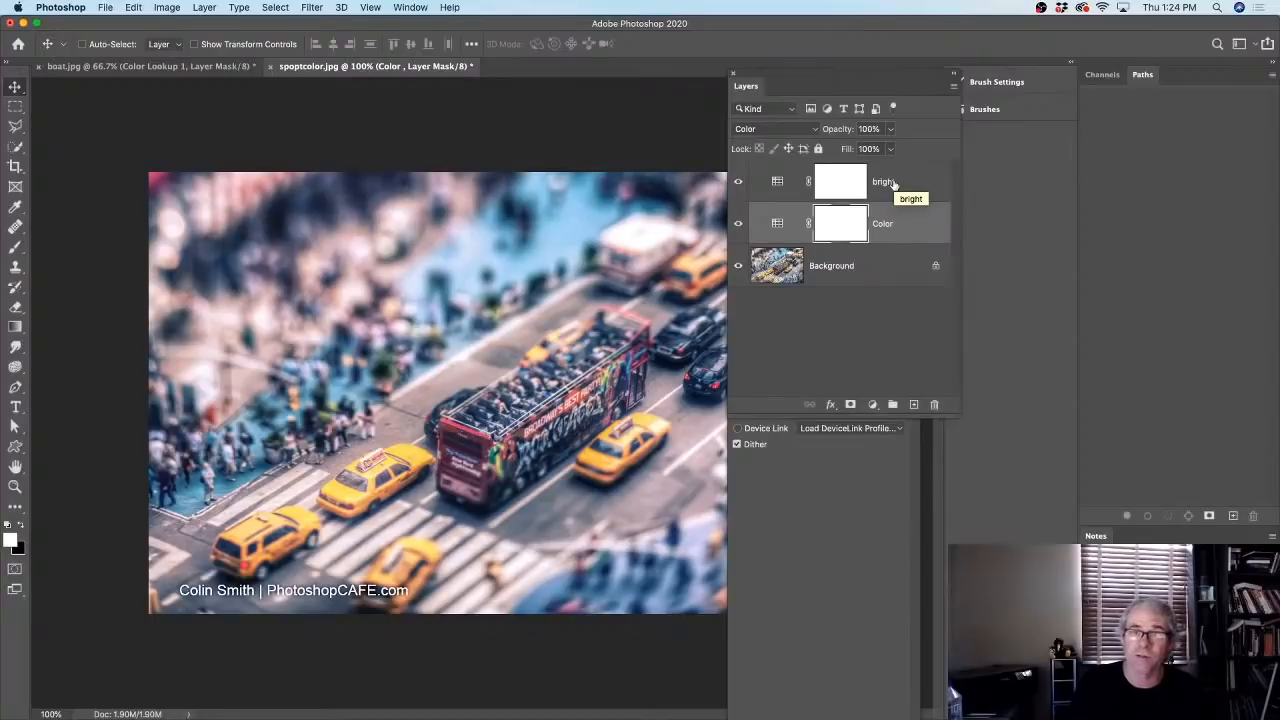
# - Duplicate the bright layer four times to stack the luminosity effect
pyautogui.moveTo(895, 184); pyautogui.dragTo(913, 404)
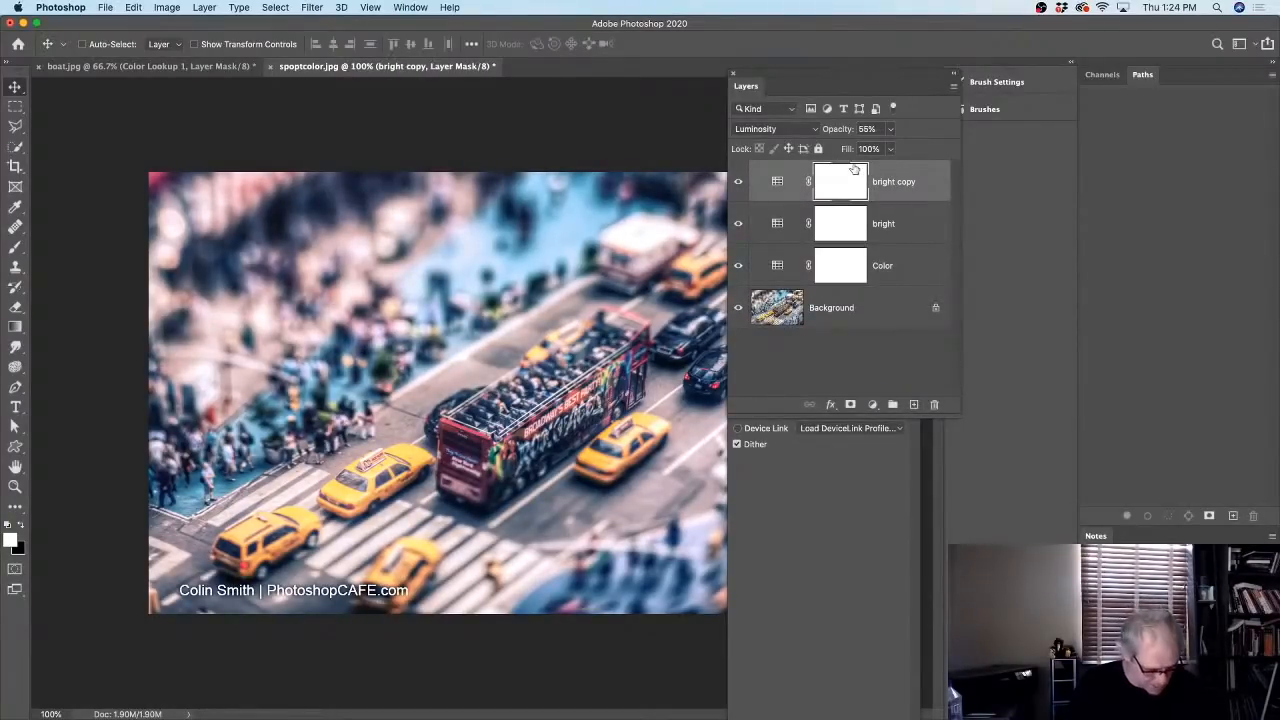
pyautogui.press('super+j')
pyautogui.press('super+j')
pyautogui.press('super+j')
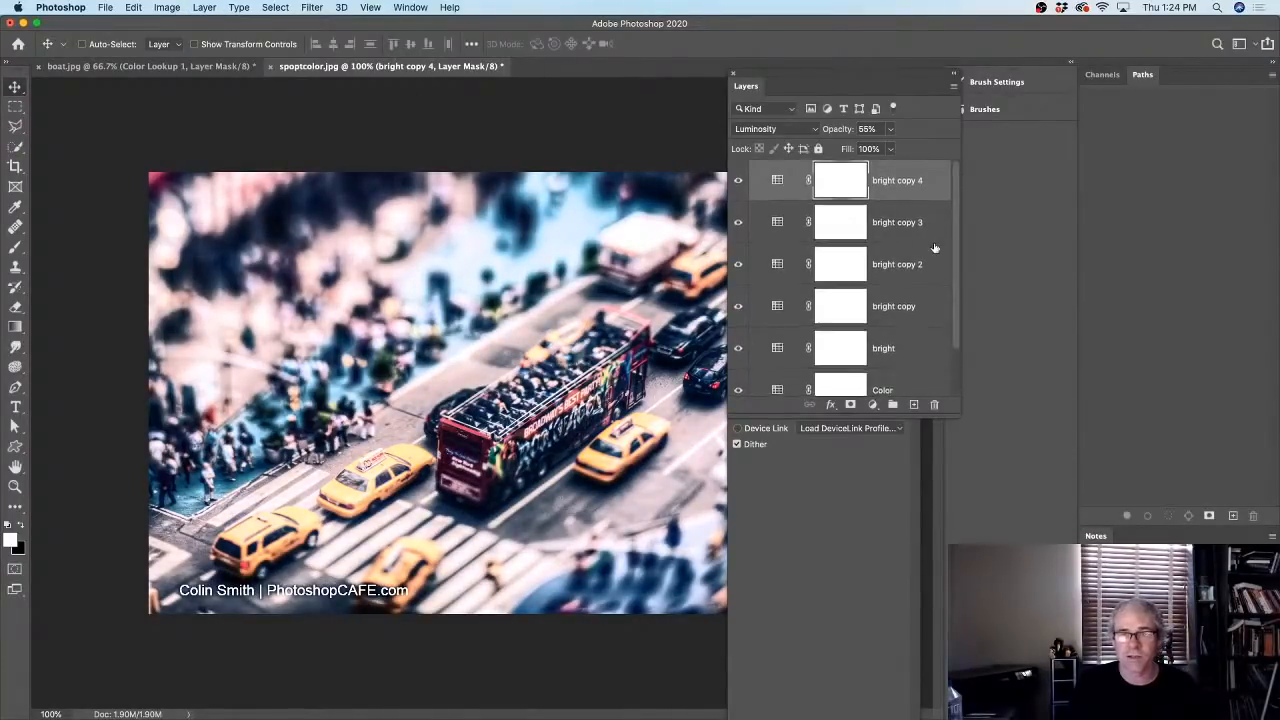
# - Group the bright layer with its four copies and lower the group's opacity to 0%
pyautogui.scroll(-1, 931, 251)
pyautogui.keyDown('shift'); pyautogui.click(900, 290); pyautogui.keyUp('shift')
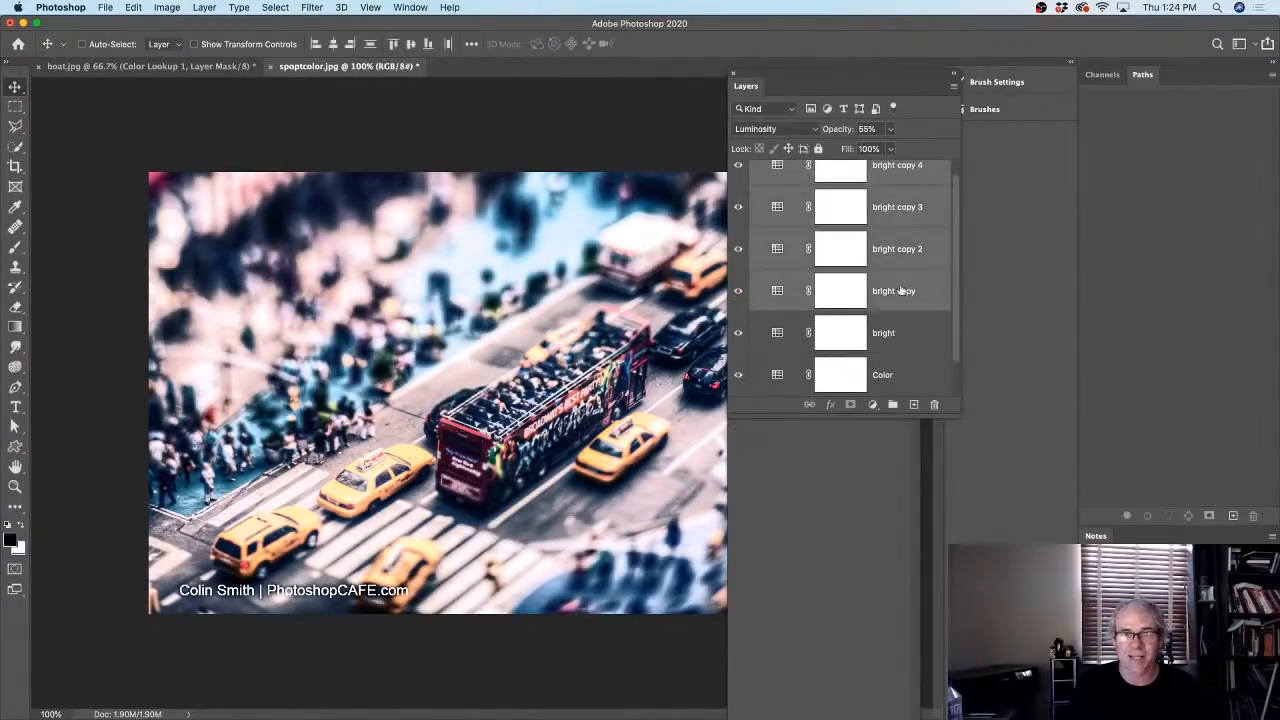
pyautogui.scroll(-2, 903, 285)
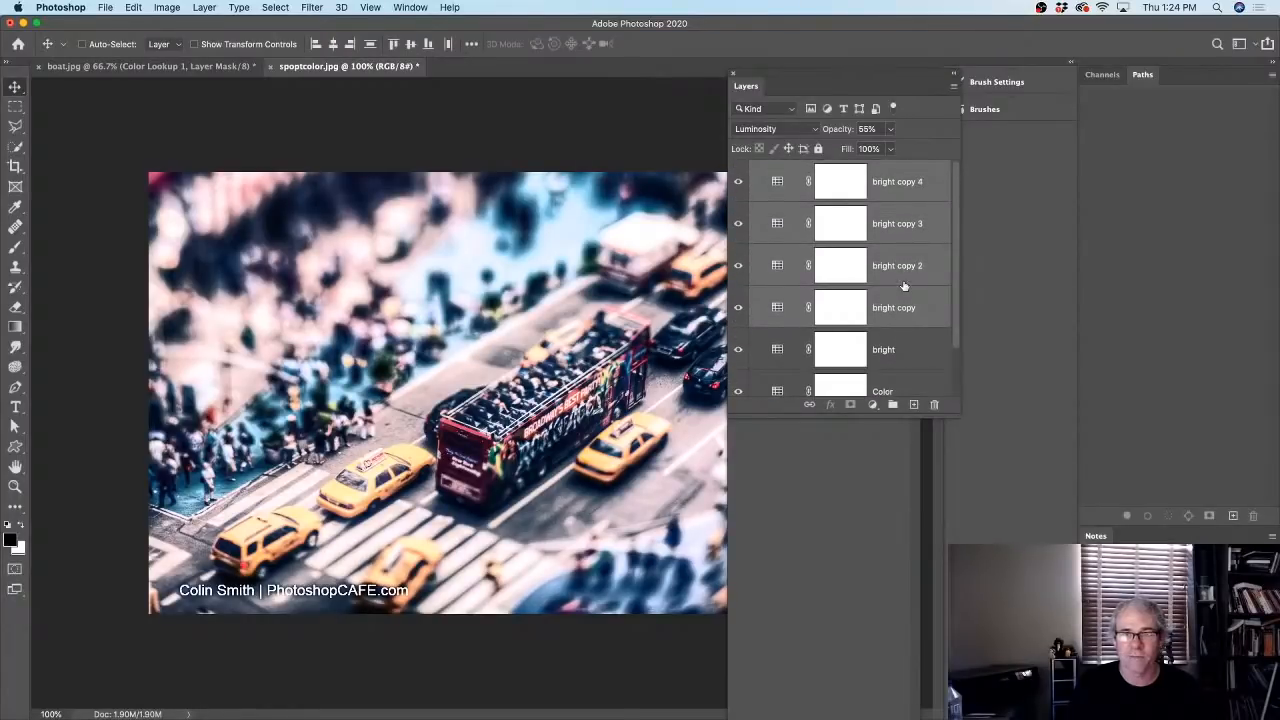
pyautogui.keyDown('super'); pyautogui.click(900, 310); pyautogui.keyUp('super')
pyautogui.scroll(2, 903, 280)
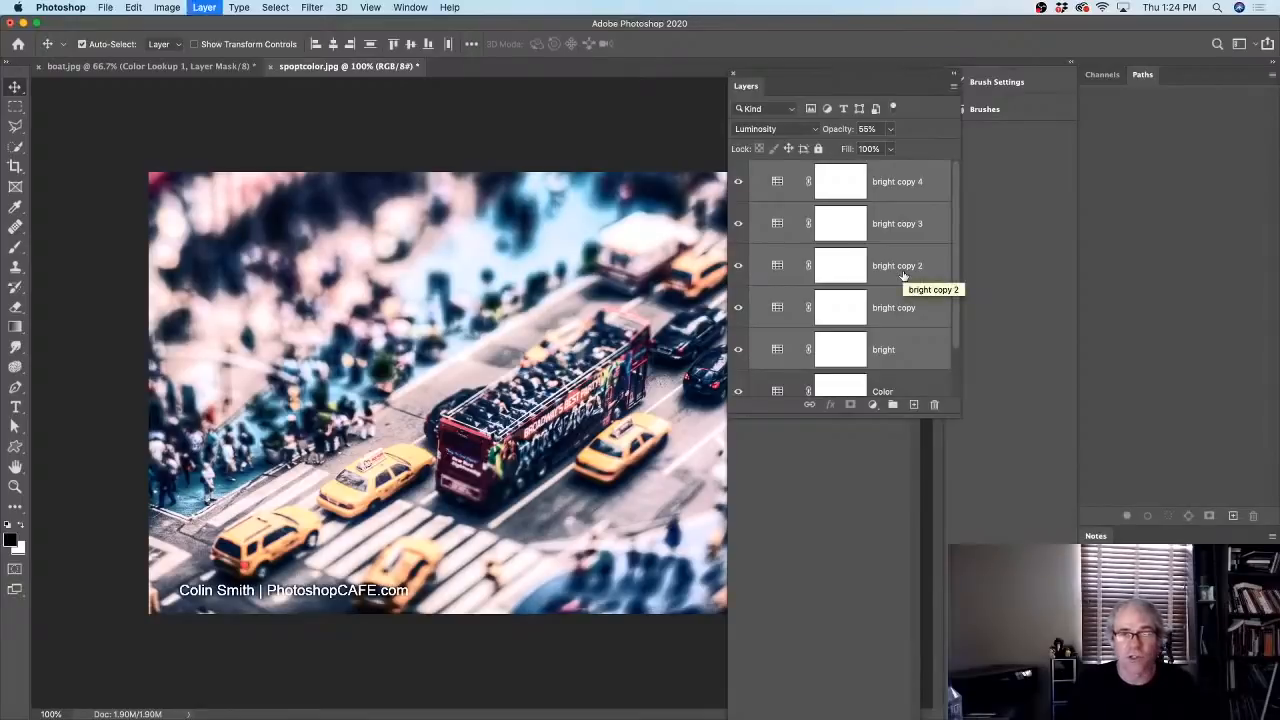
pyautogui.press('super+g')
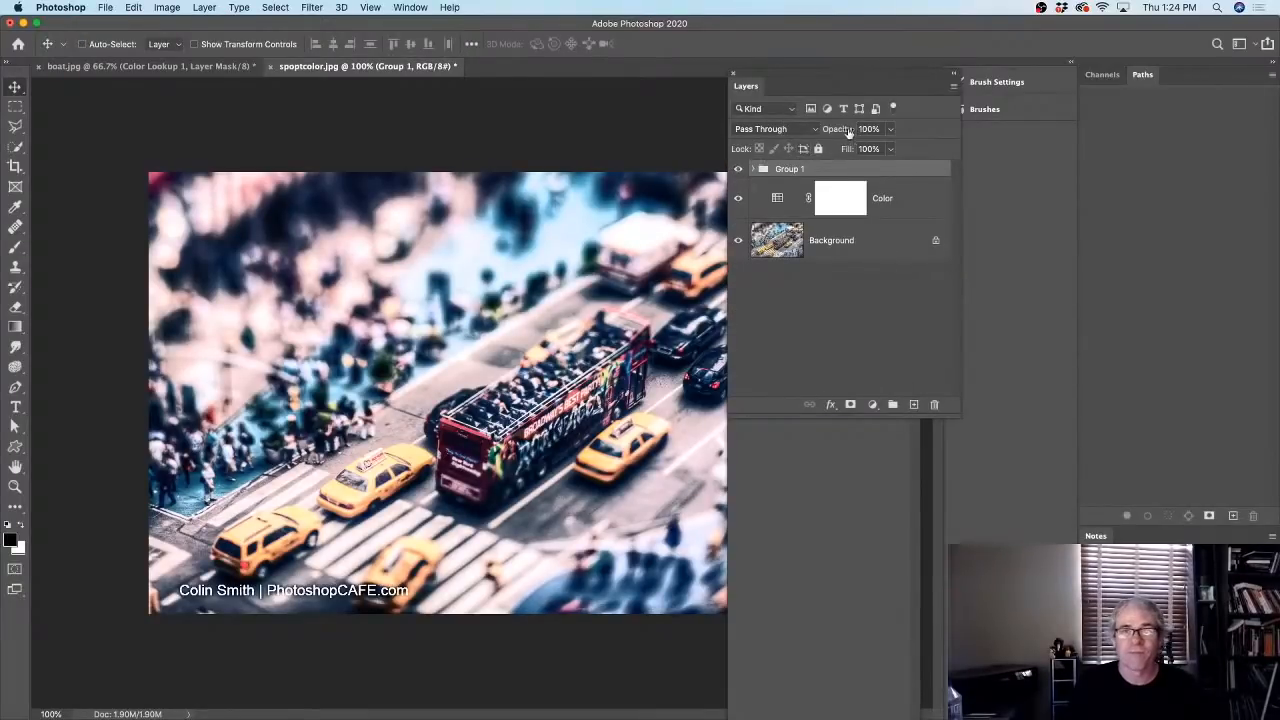
pyautogui.moveTo(845, 131); pyautogui.dragTo(724, 140)
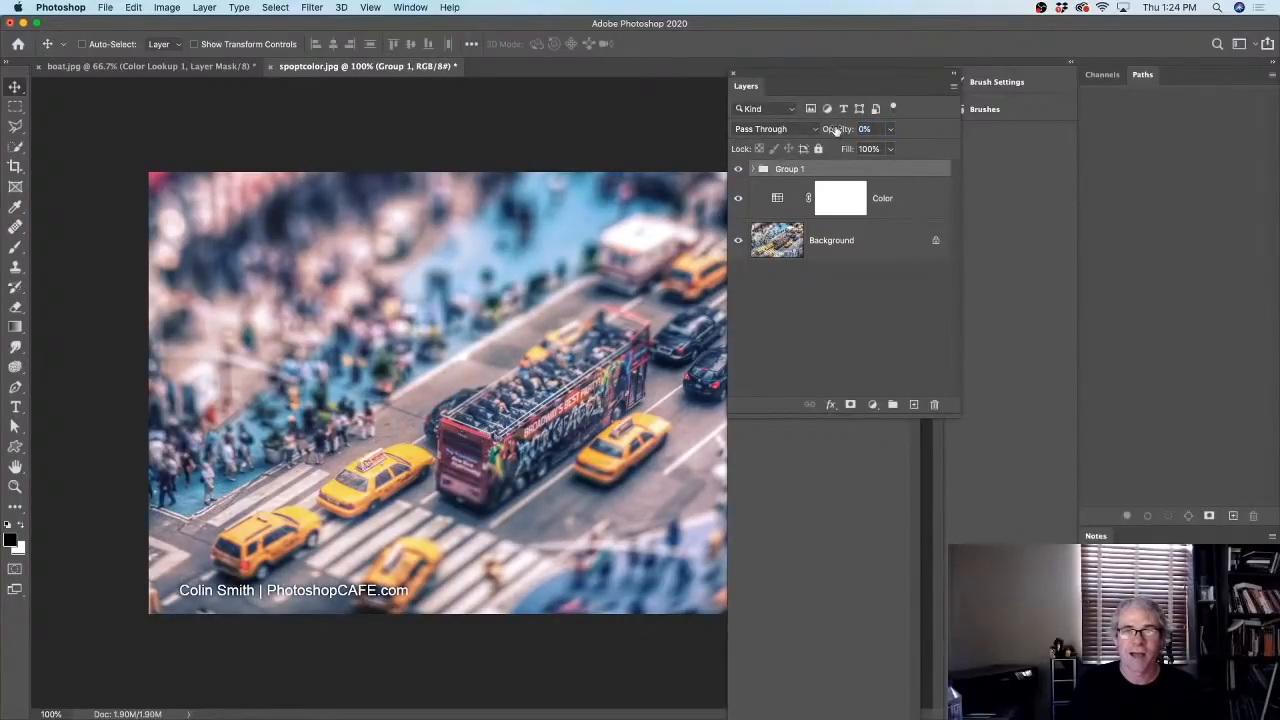
# - Try a higher opacity on the group of bright layers, and return it to 0%
pyautogui.moveTo(829, 131); pyautogui.dragTo(964, 143)
pyautogui.moveTo(836, 131); pyautogui.dragTo(656, 133)
# - Duplicate the Color layer five times and group the original with its copies
pyautogui.click(889, 197)
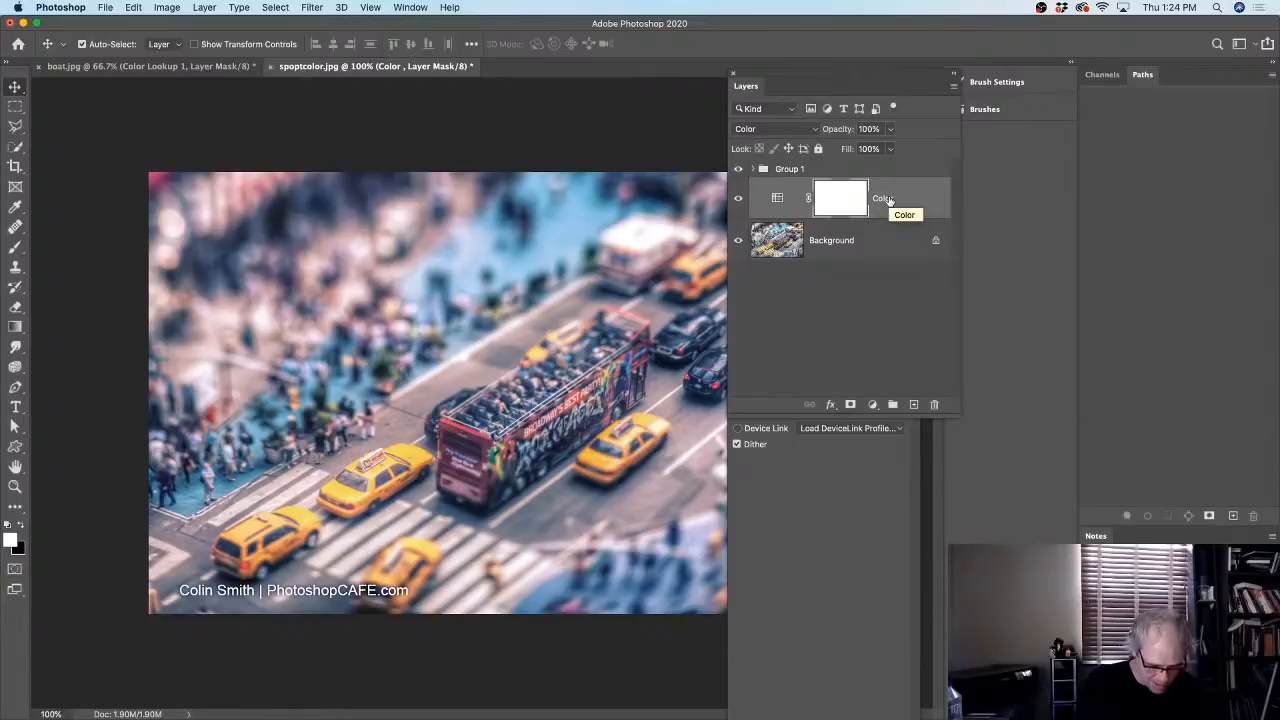
pyautogui.press('super+j')
pyautogui.press('super+j')
pyautogui.press('super+j')
pyautogui.press('super+j')
pyautogui.press('super+j')
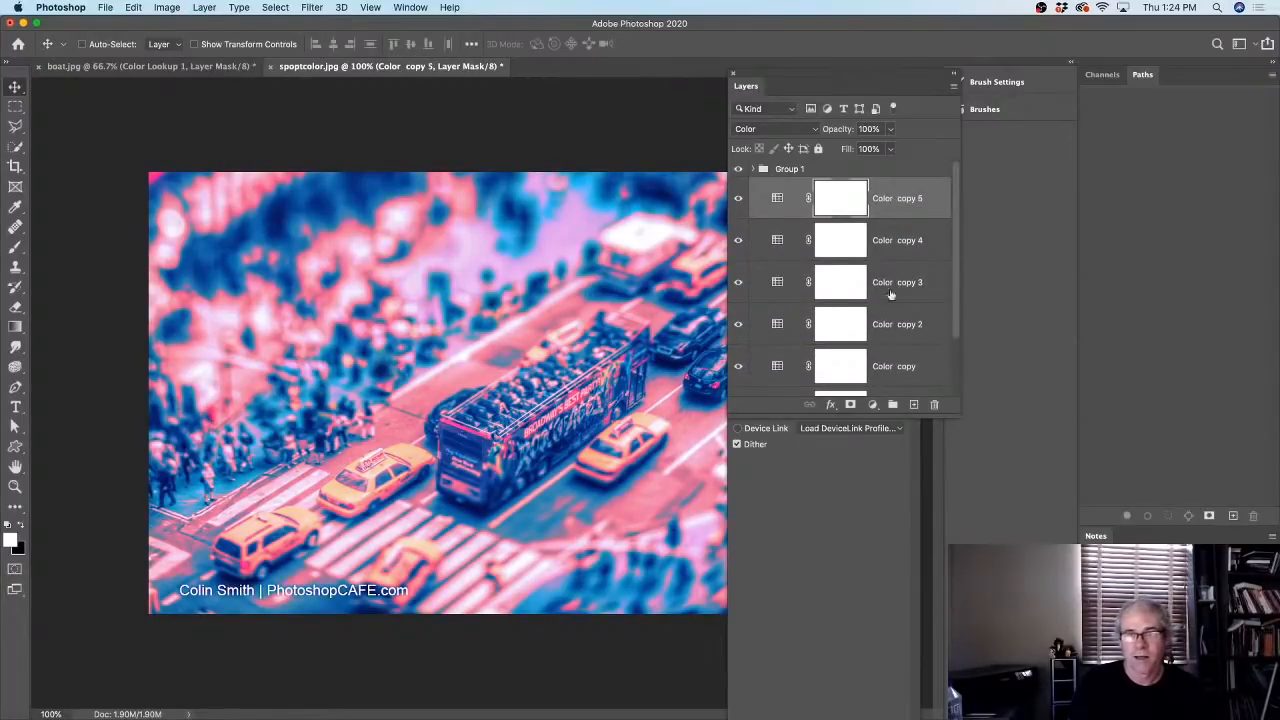
pyautogui.scroll(-3, 890, 295)
pyautogui.keyDown('shift'); pyautogui.click(895, 332); pyautogui.keyUp('shift')
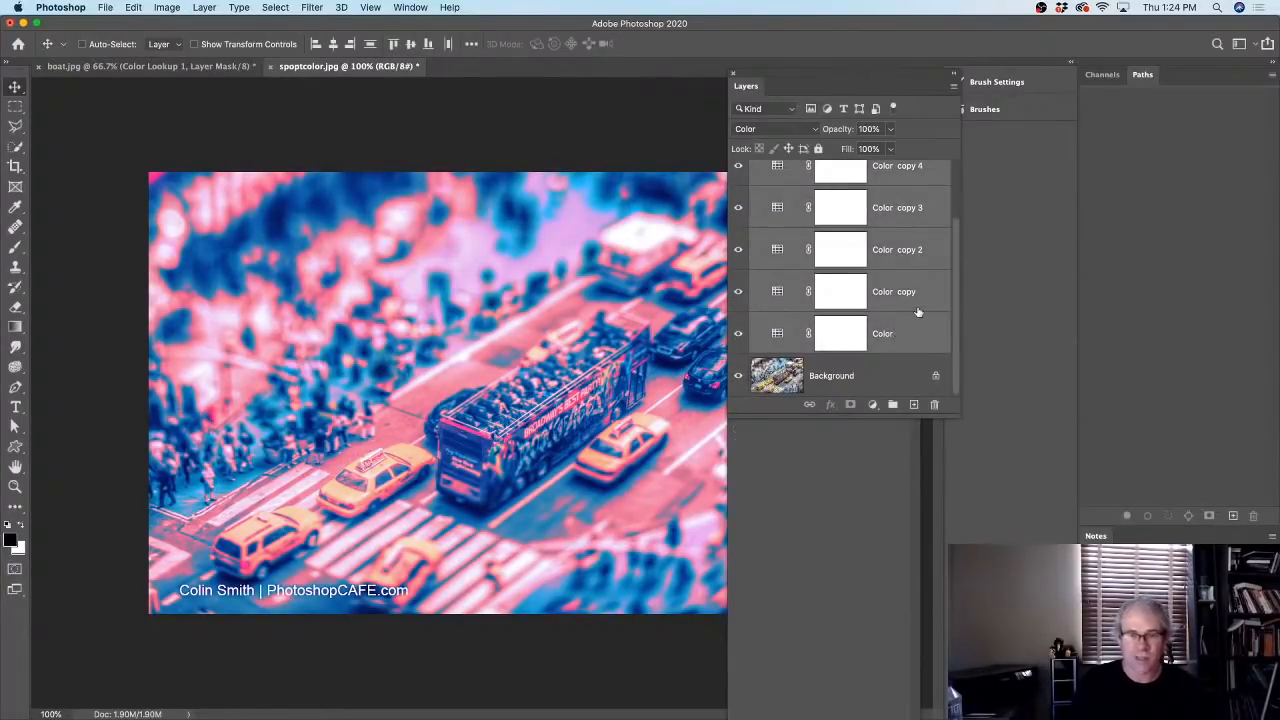
pyautogui.press('super+g')
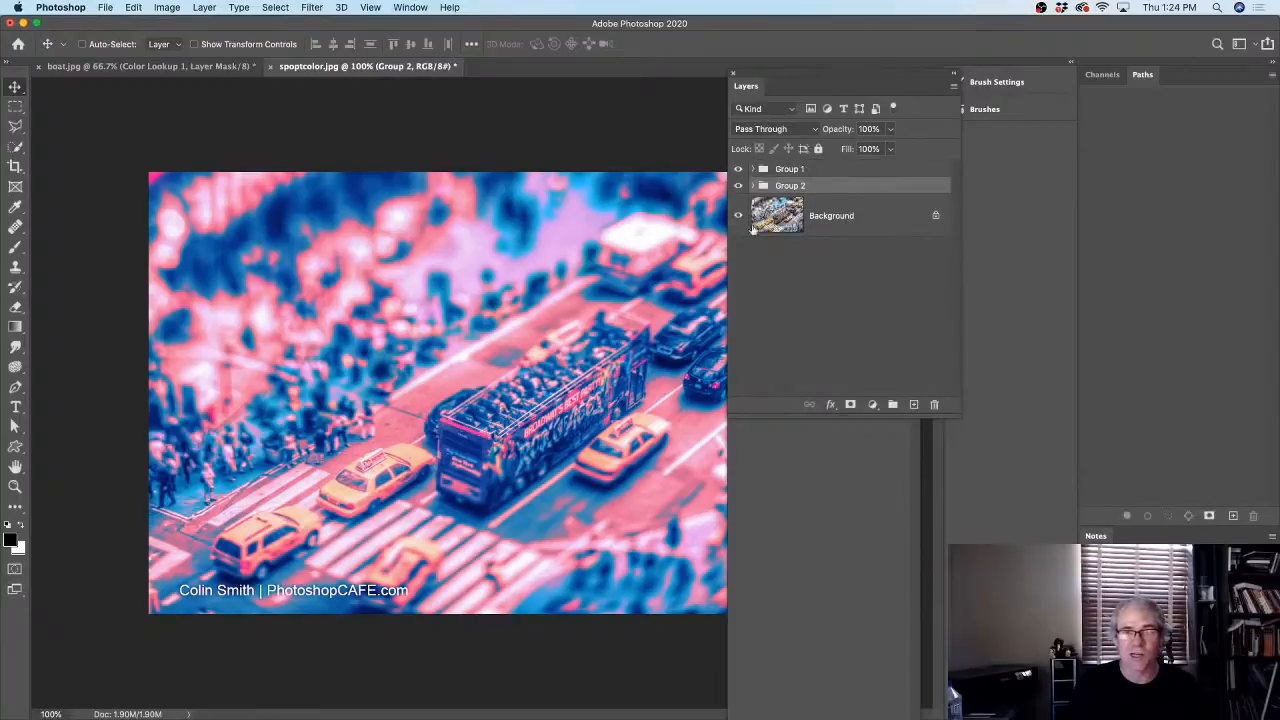
# - Rename the group of Color layers as color and the group of bright layers as tone
pyautogui.doubleClick(790, 185)
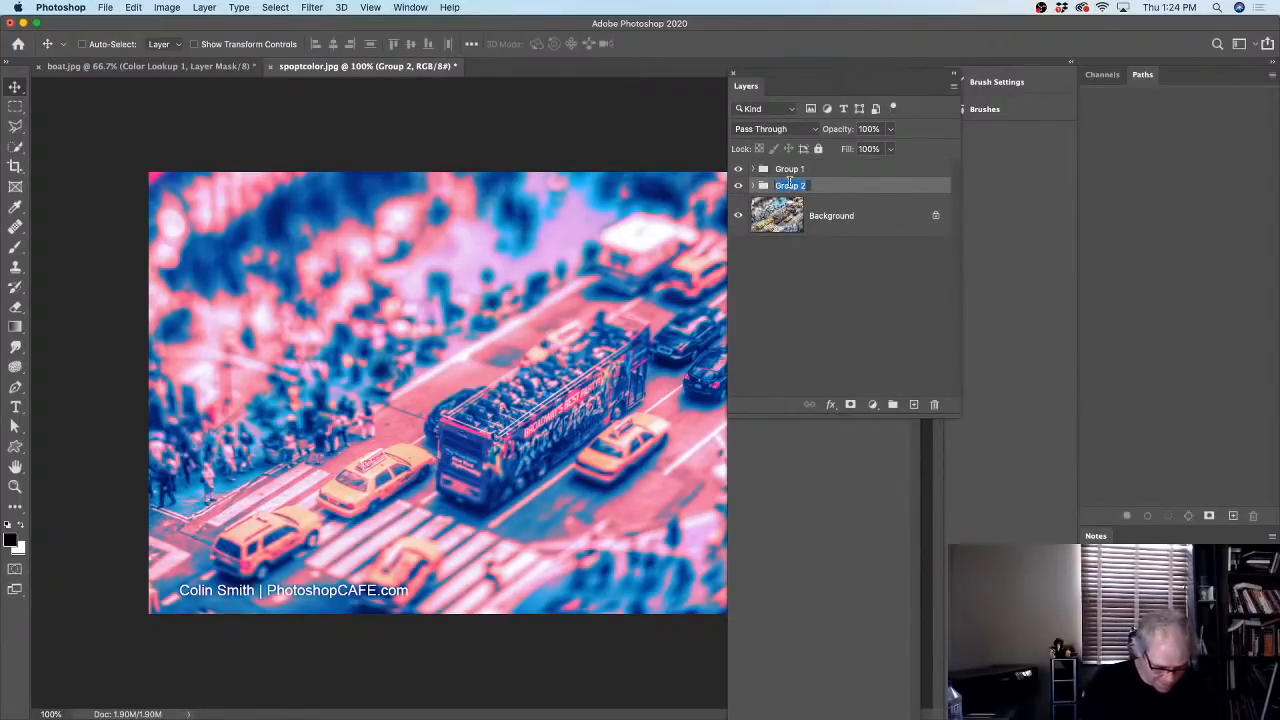
pyautogui.write('color')
pyautogui.press('Return')
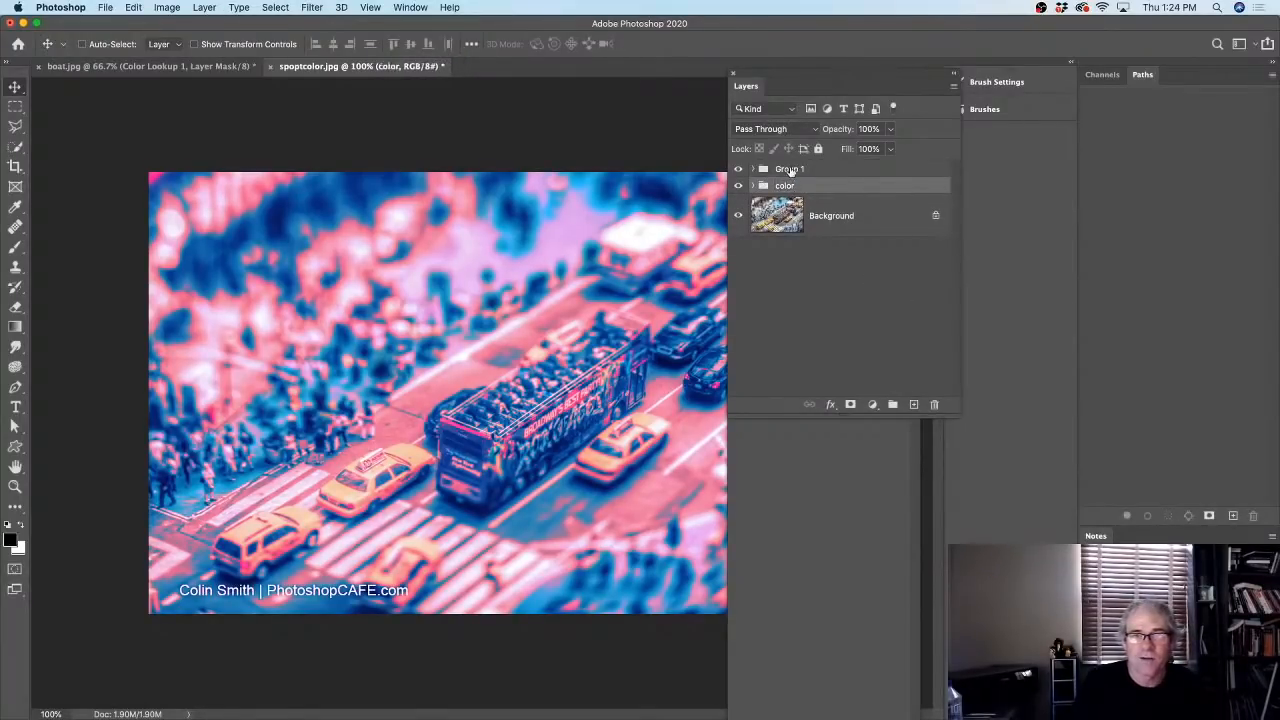
pyautogui.doubleClick(790, 168)
pyautogui.write('tone')
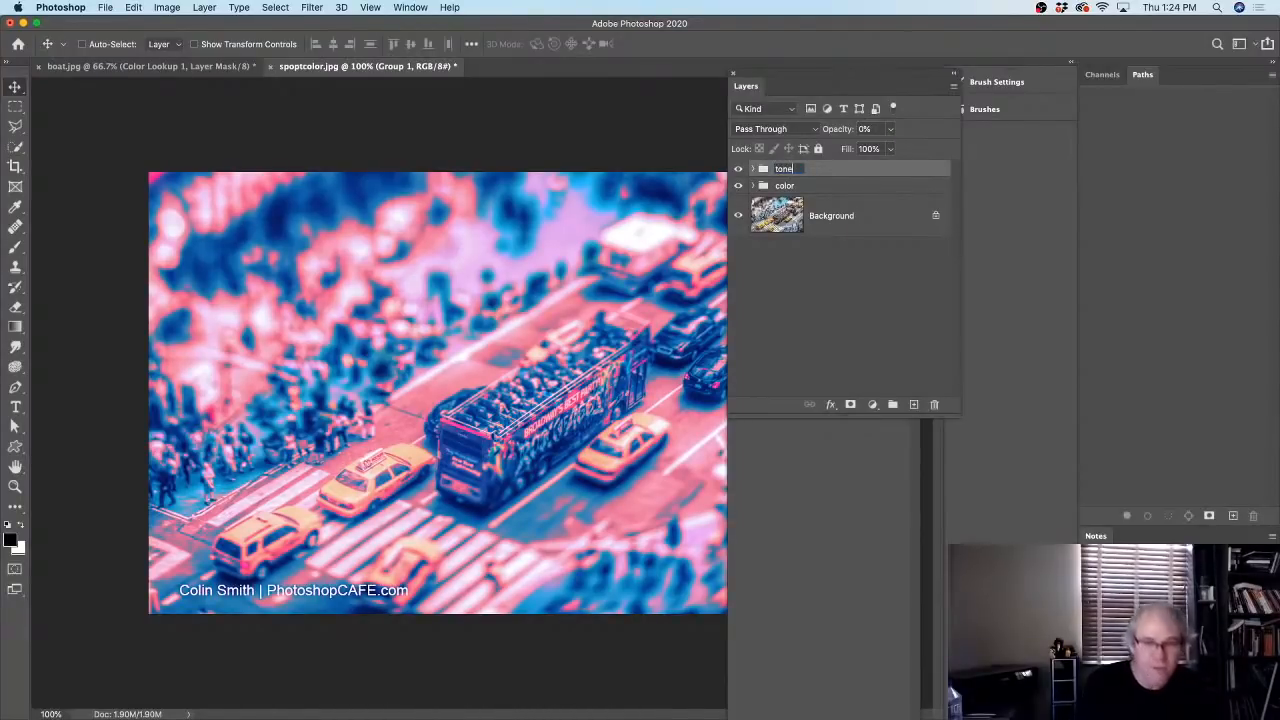
pyautogui.press('Return')
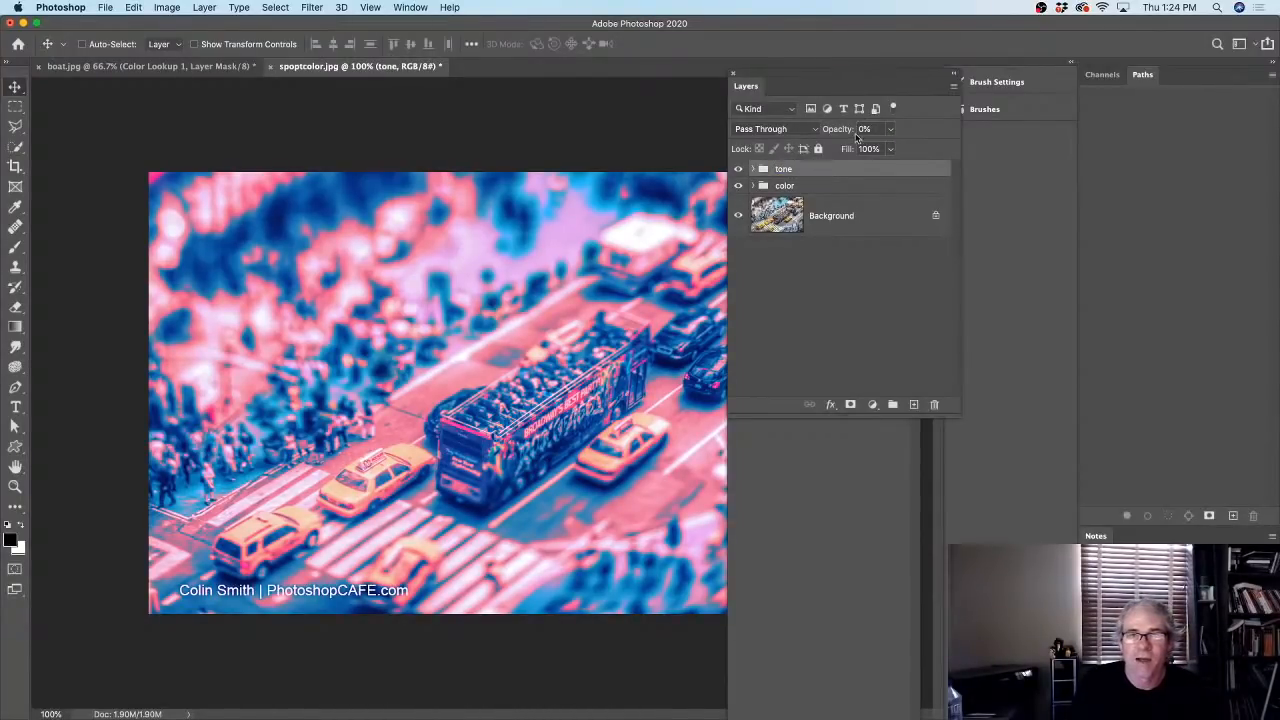
# - Lower the color group's opacity to 12%
pyautogui.click(837, 185)
pyautogui.press('Return')
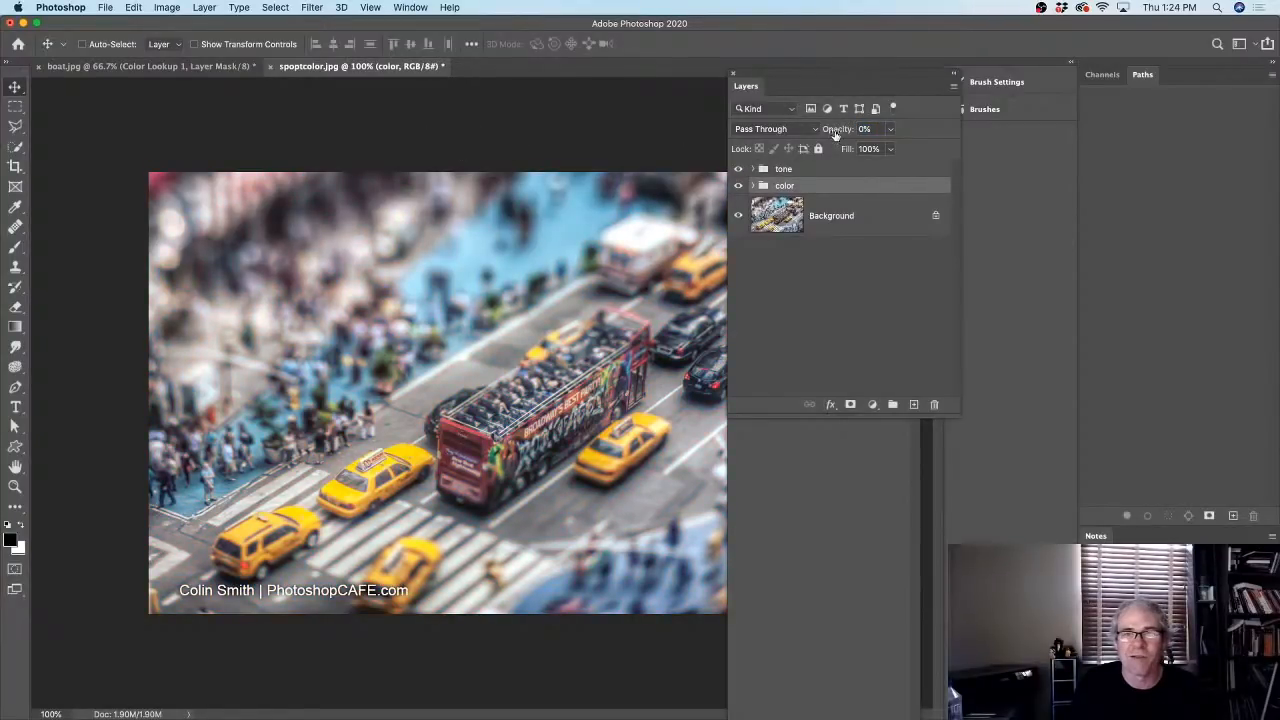
pyautogui.moveTo(836, 135)
pyautogui.mouseDown()
pyautogui.moveTo(883, 131)
pyautogui.moveTo(782, 130)
pyautogui.moveTo(858, 131)
pyautogui.moveTo(827, 135)
pyautogui.mouseUp()
# - Expand the tone group and look through the 3D LUT files available for its topmost bright copy
pyautogui.click(798, 170)
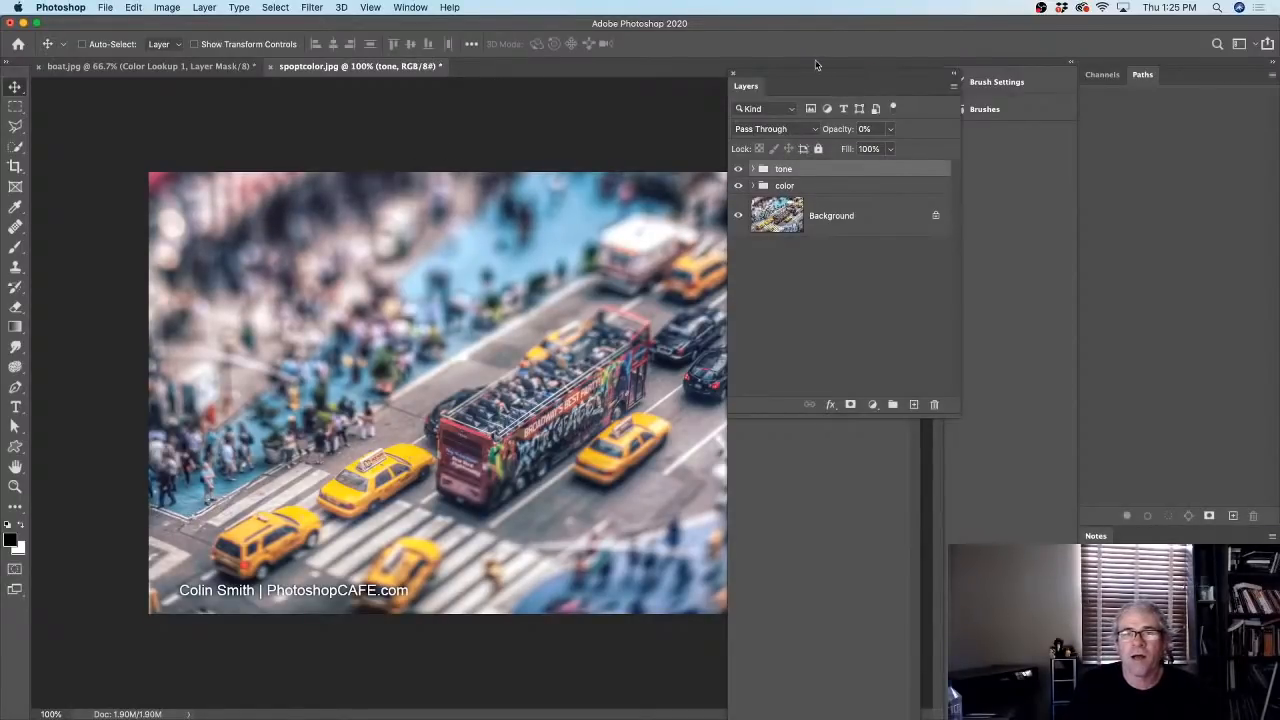
pyautogui.moveTo(810, 71); pyautogui.dragTo(785, 65)
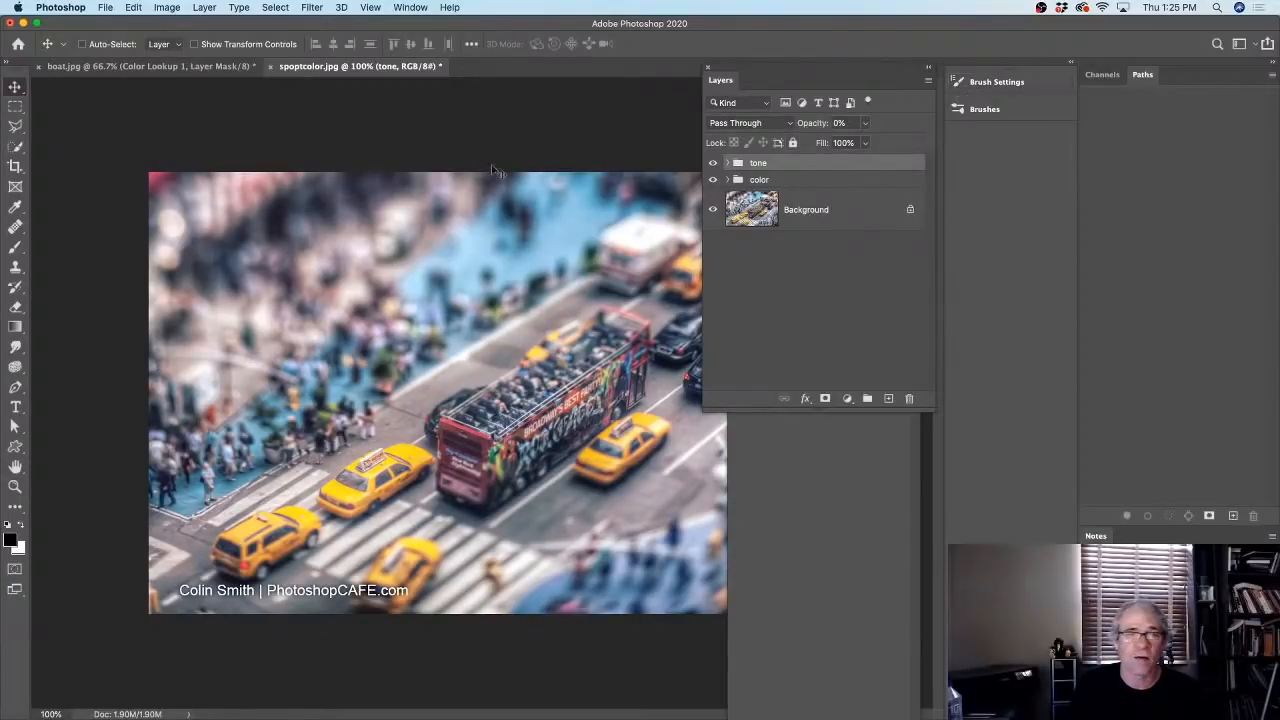
pyautogui.click(727, 163)
pyautogui.click(776, 190)
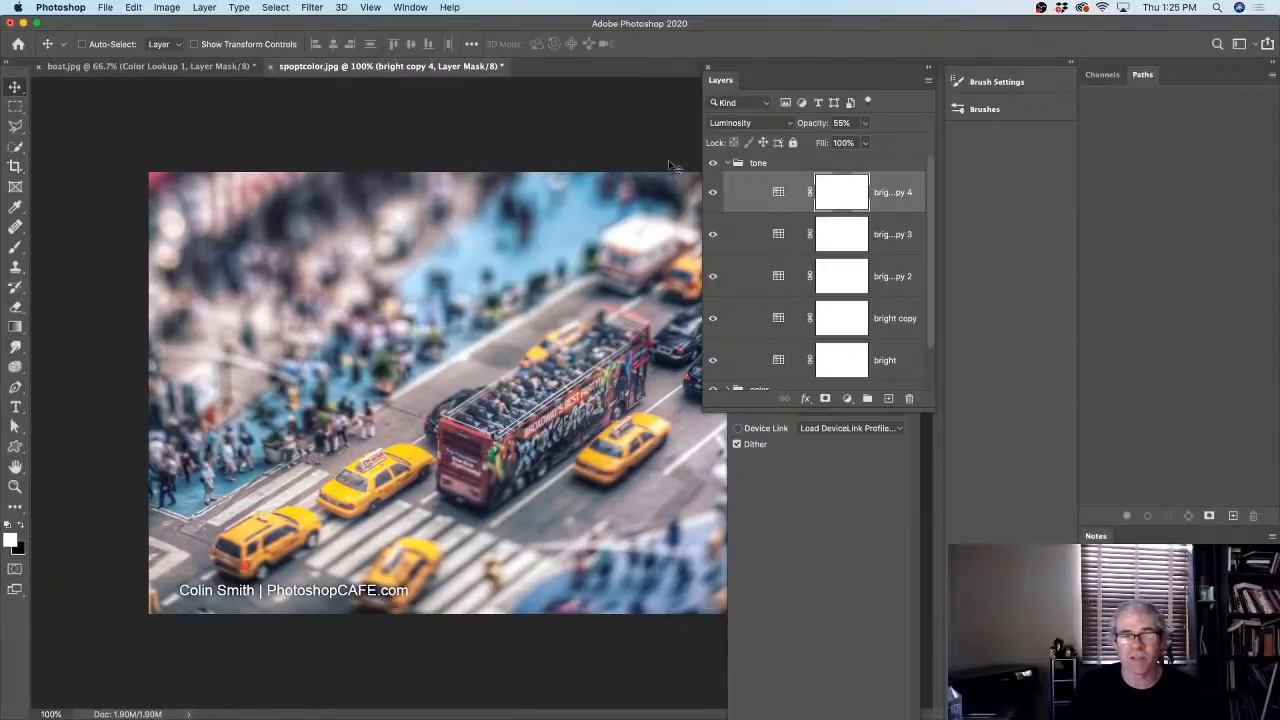
pyautogui.moveTo(838, 82); pyautogui.dragTo(301, 98)
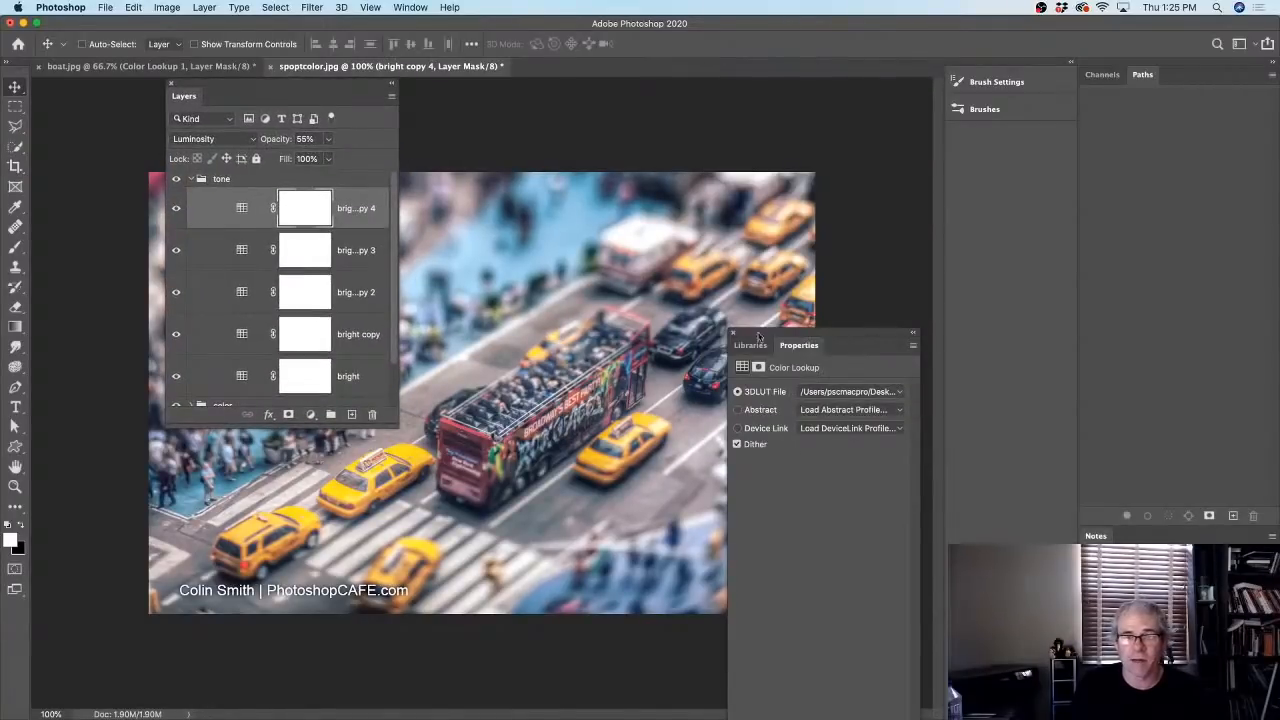
pyautogui.click(865, 392)
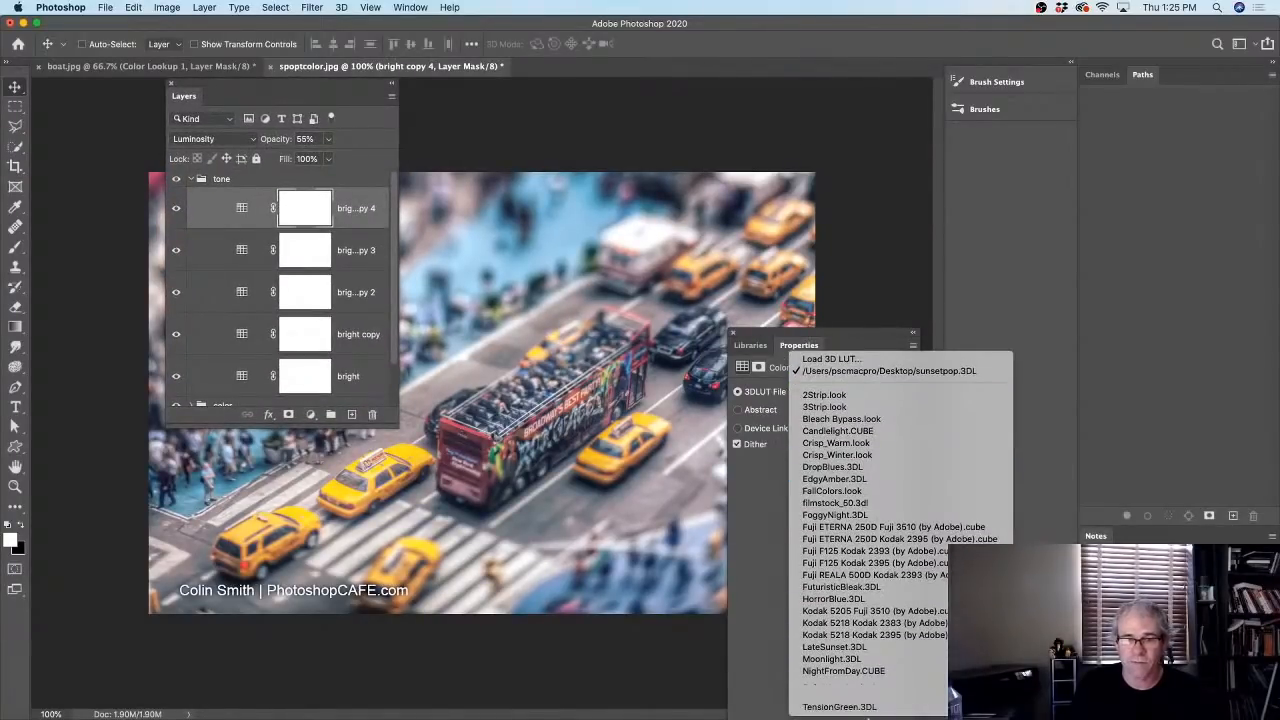
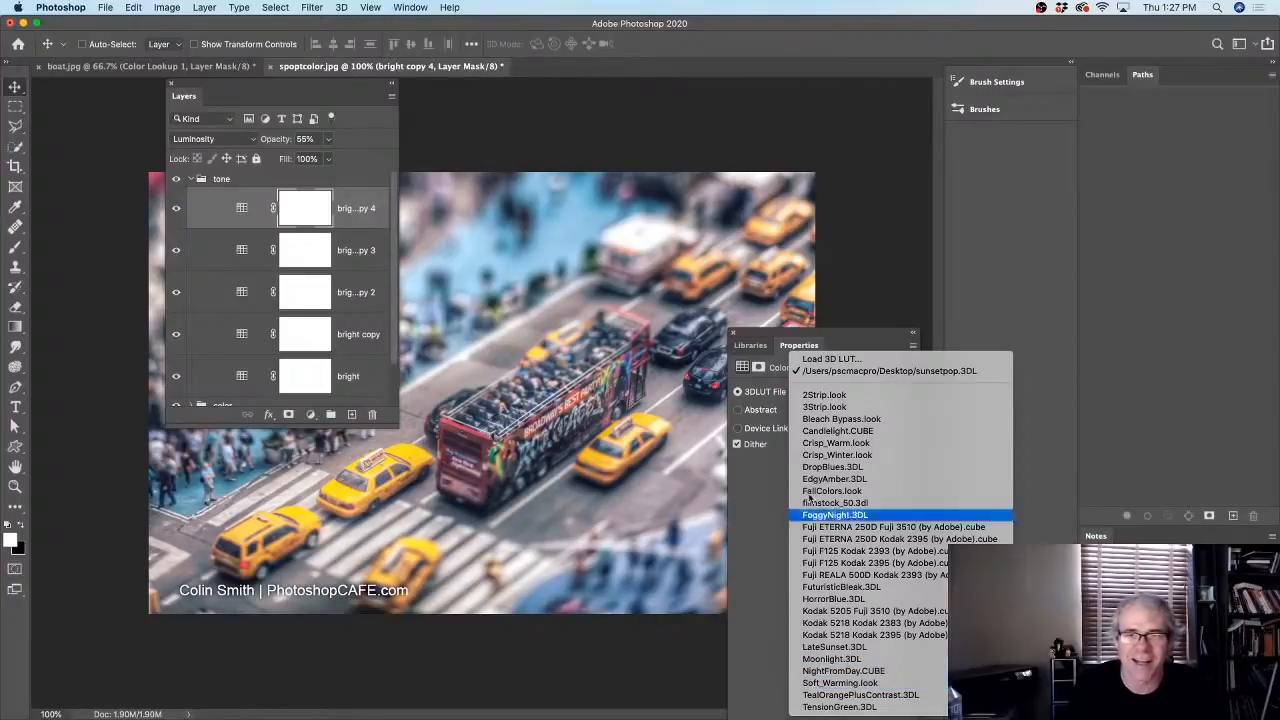
pyautogui.click(842, 337)
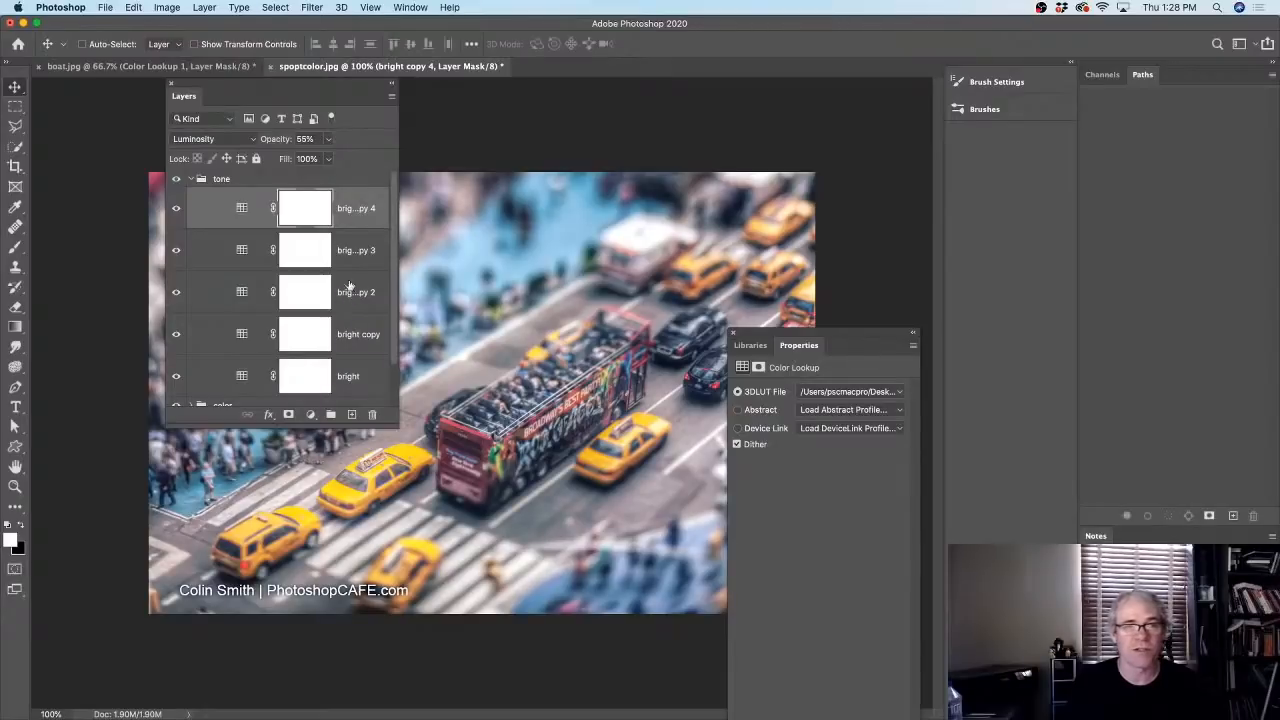
# - Delete the tone and color groups so that only the Background layer remains
pyautogui.scroll(-2, 394, 231)
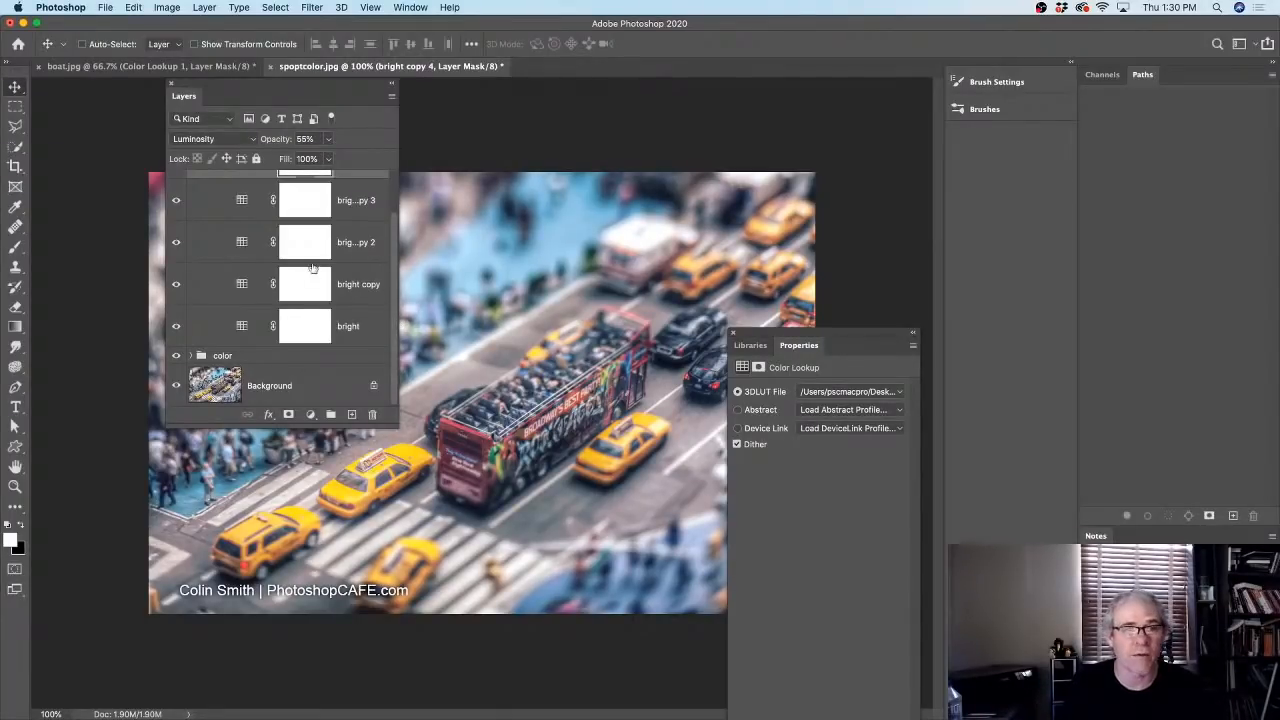
pyautogui.moveTo(187, 90); pyautogui.dragTo(395, 106)
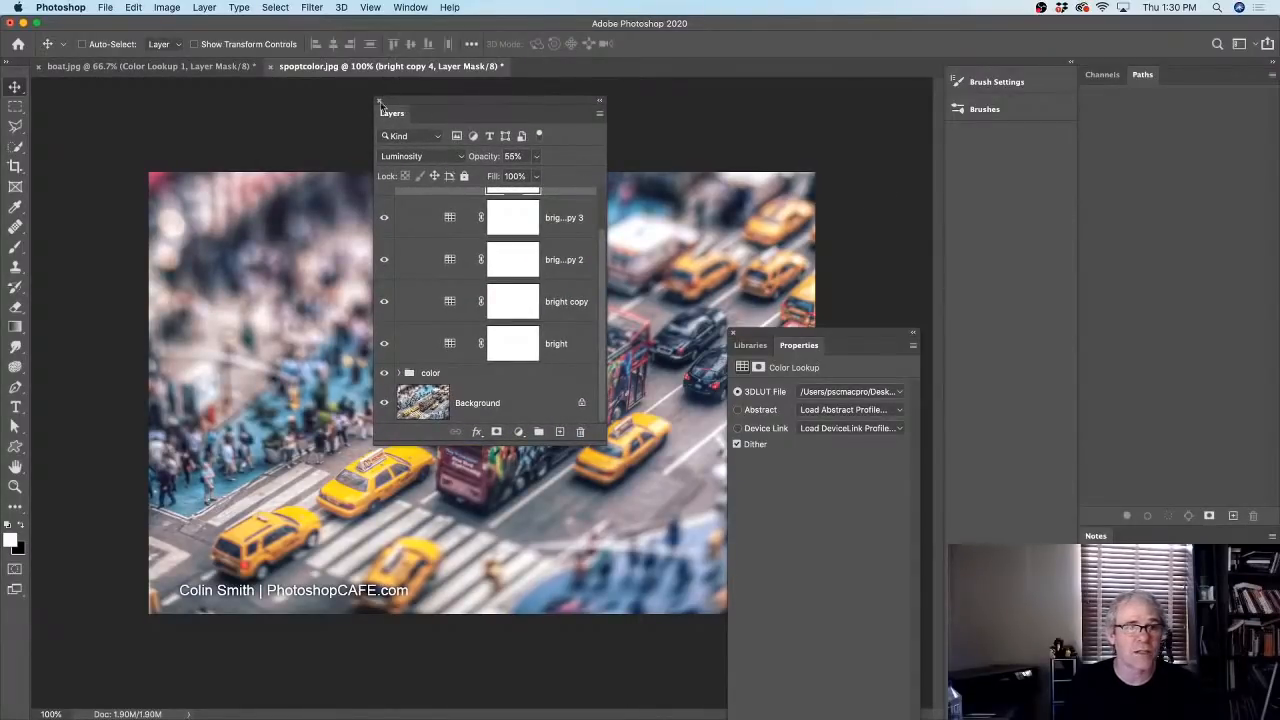
pyautogui.moveTo(448, 98); pyautogui.dragTo(743, 104)
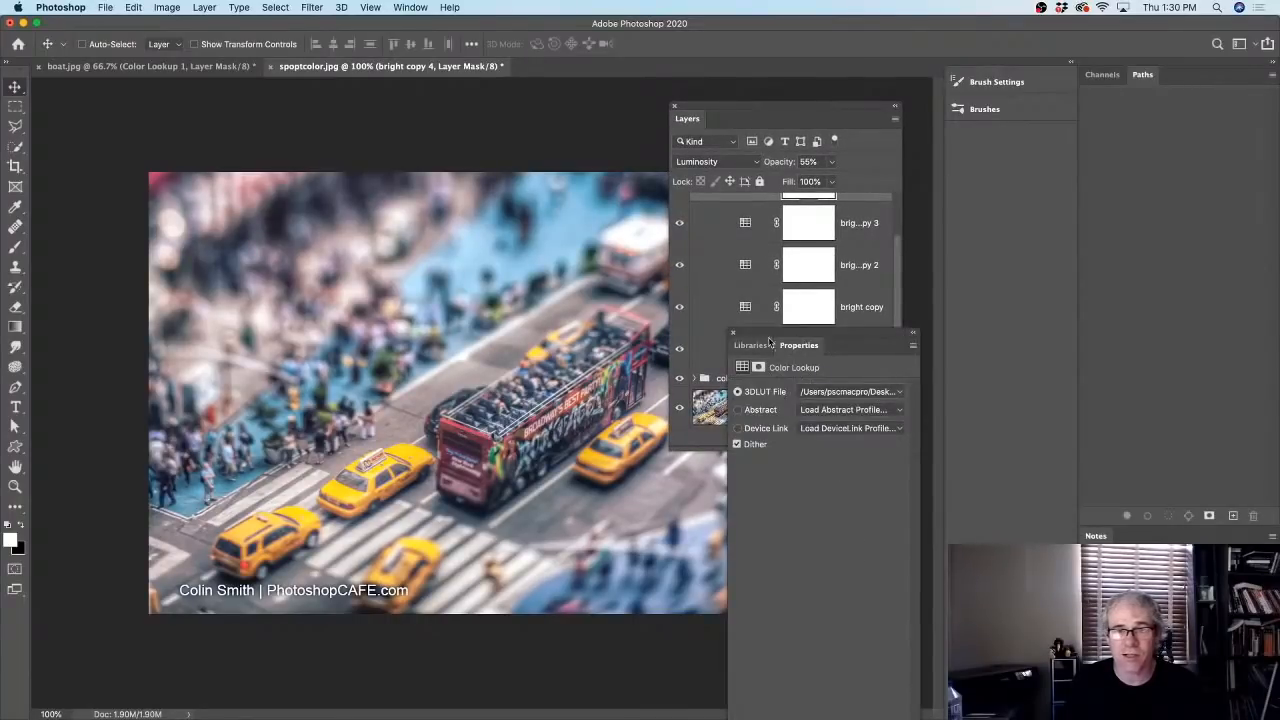
pyautogui.moveTo(824, 105); pyautogui.dragTo(737, 80)
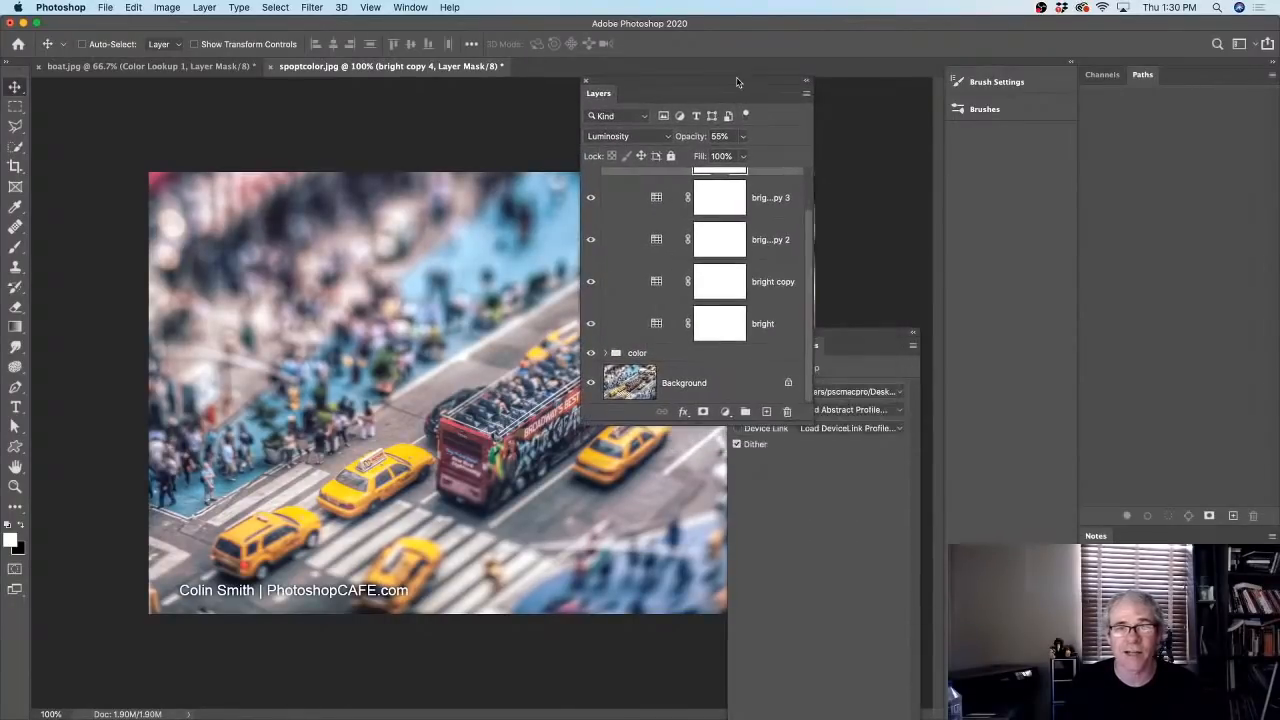
pyautogui.click(779, 320)
pyautogui.scroll(2, 779, 320)
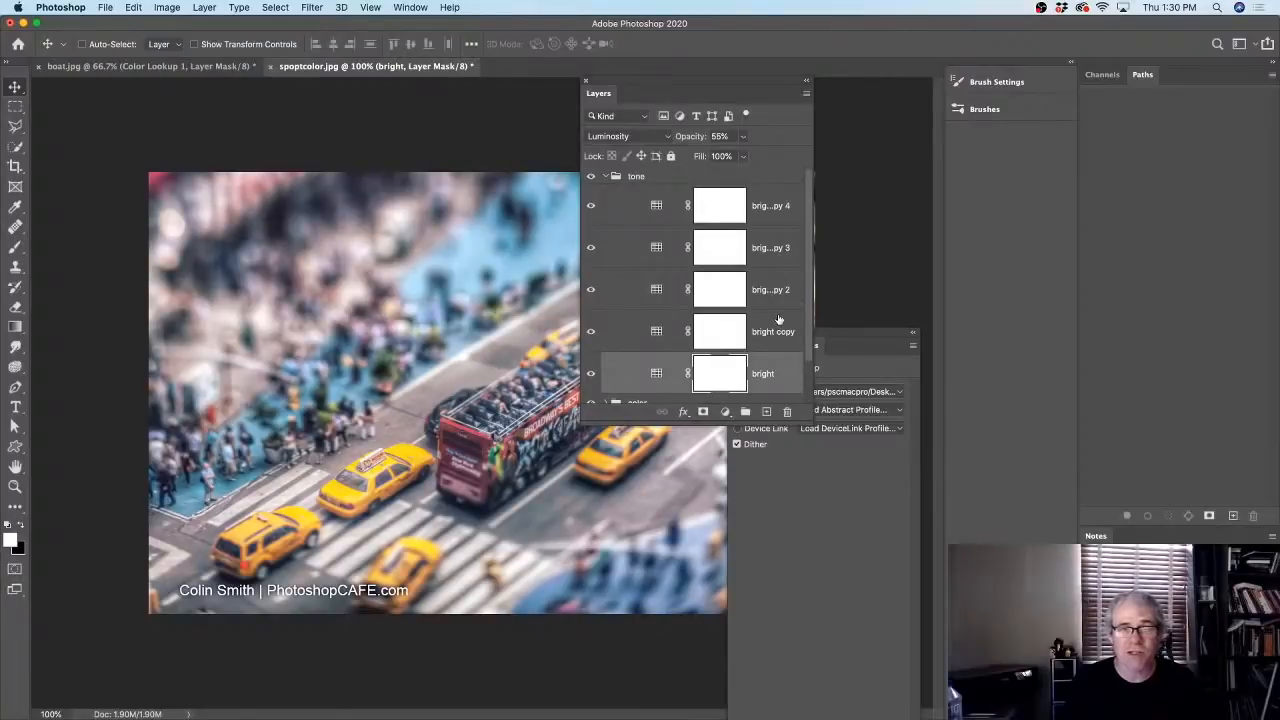
pyautogui.click(618, 175)
pyautogui.click(607, 176)
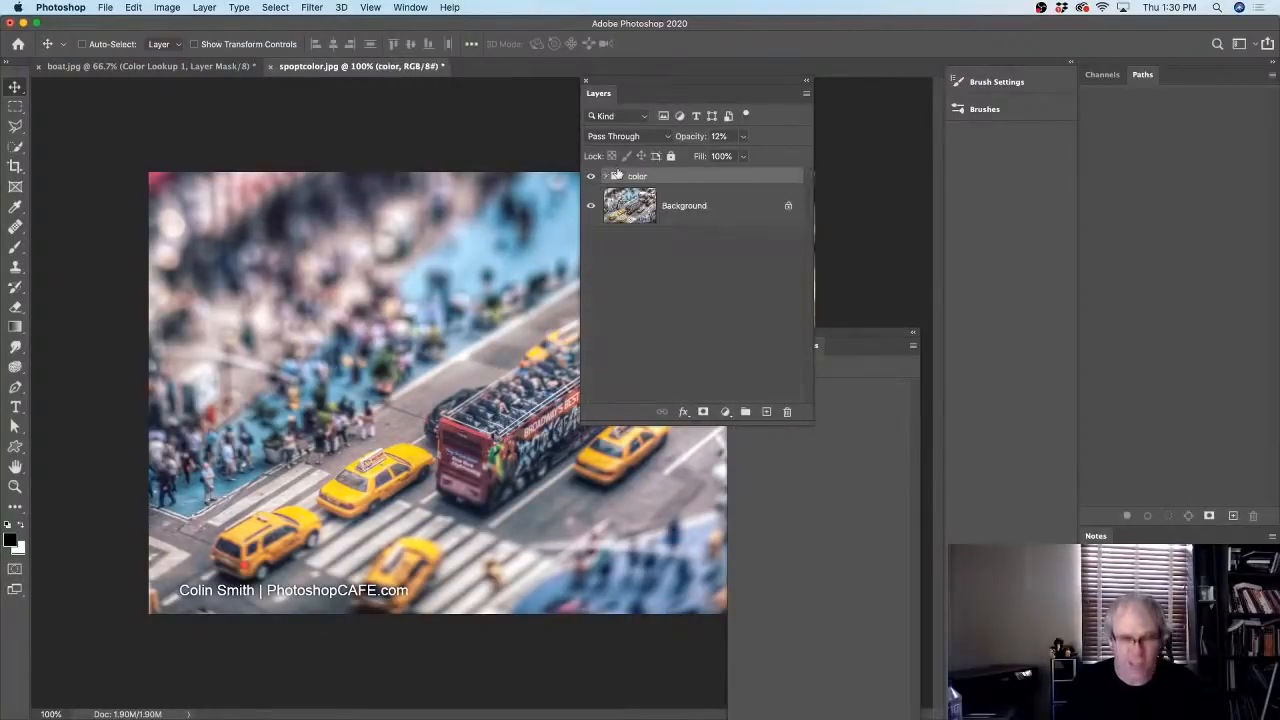
pyautogui.press('Delete')
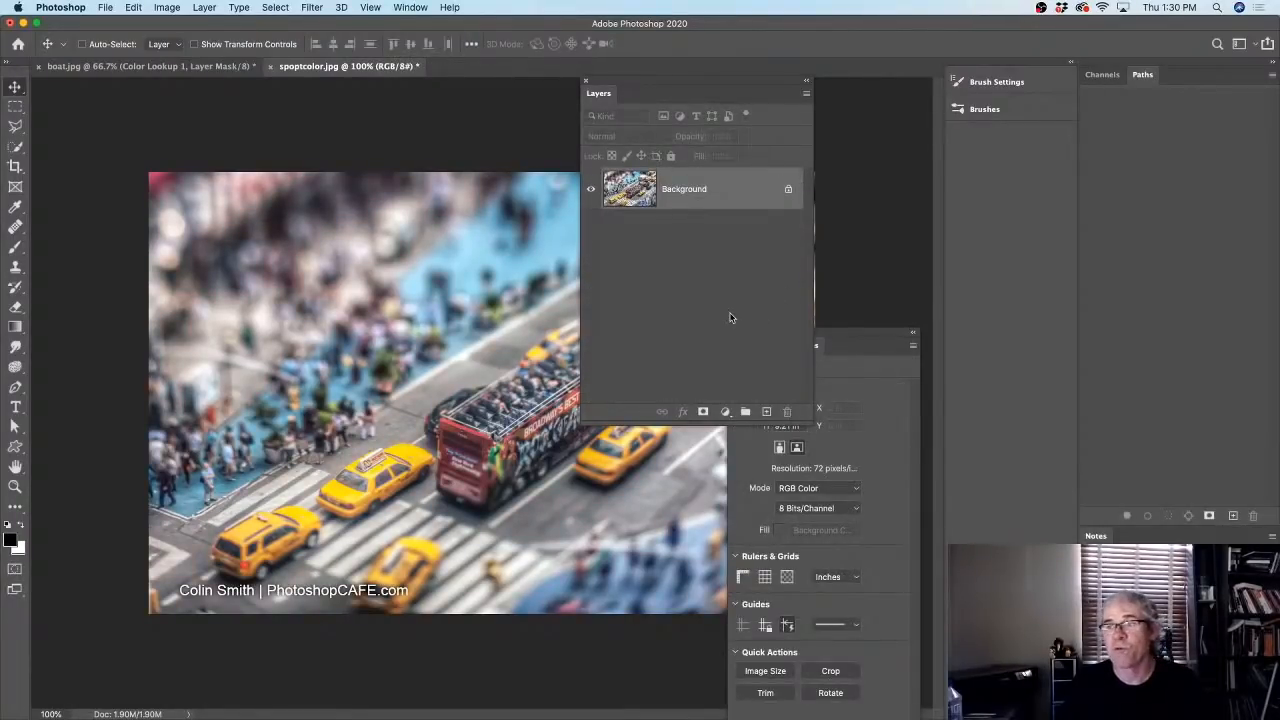
# - Attach the floating Properties panel beneath the Layers panel and move the combined stack over the photo's edge
pyautogui.moveTo(664, 86); pyautogui.dragTo(835, 41)
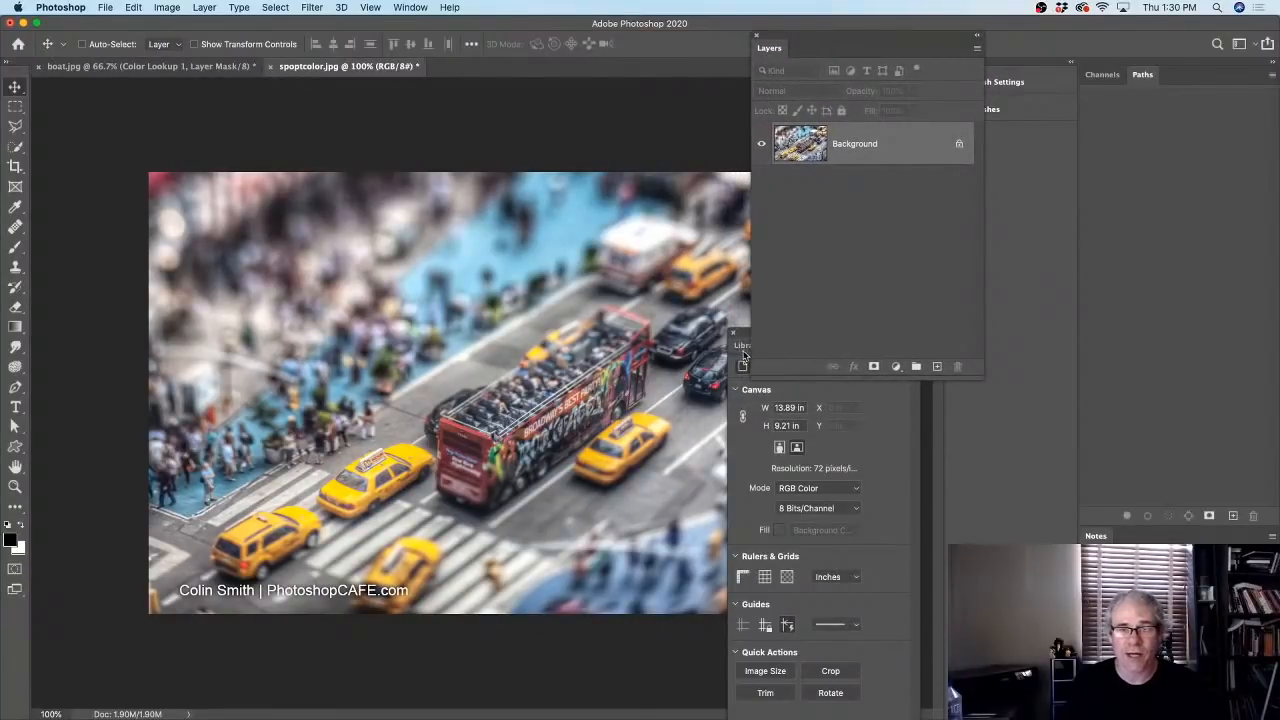
pyautogui.moveTo(743, 355); pyautogui.dragTo(778, 372)
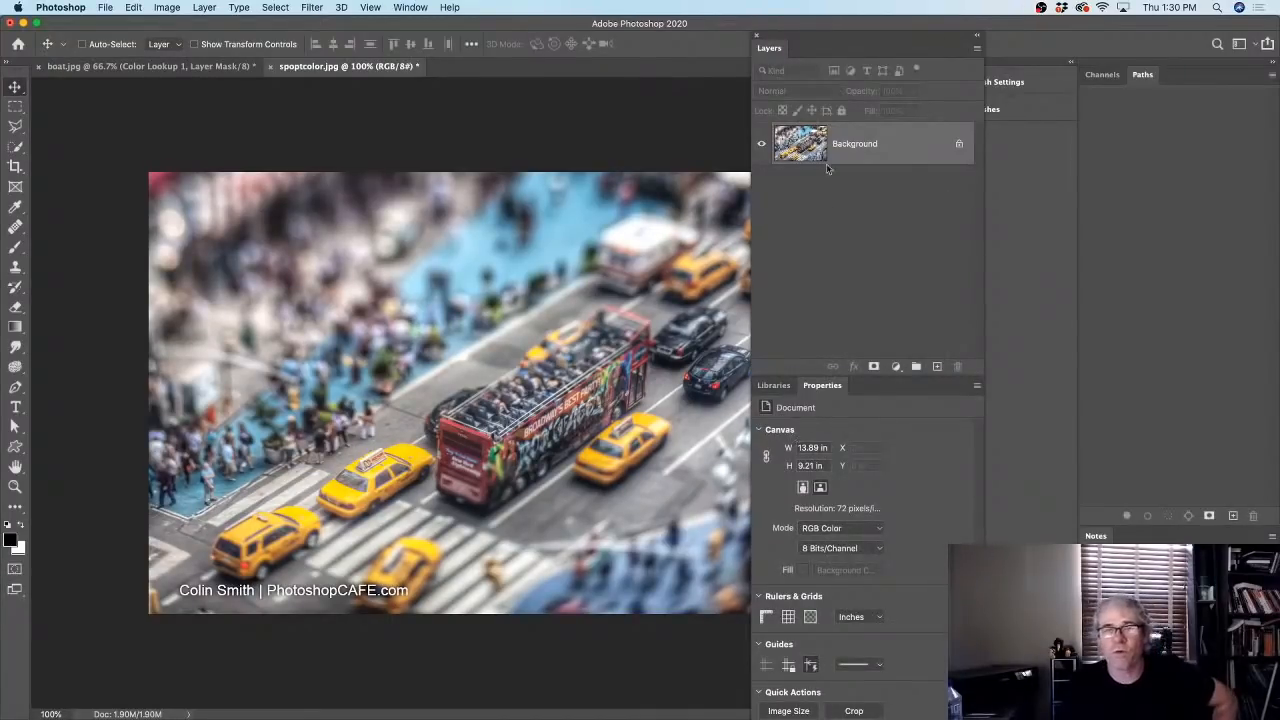
pyautogui.moveTo(841, 40); pyautogui.dragTo(791, 40)
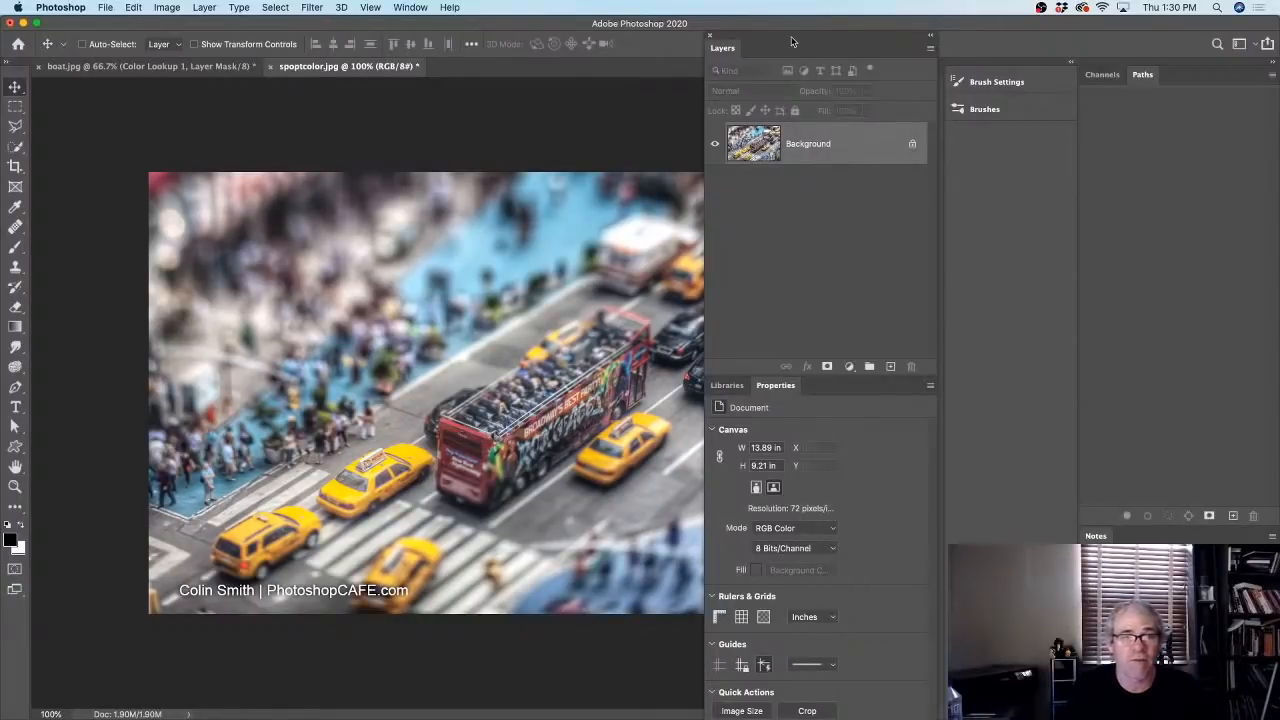
# - Duplicate the Background layer of the street photo and desaturate the copy
pyautogui.press('super+j')
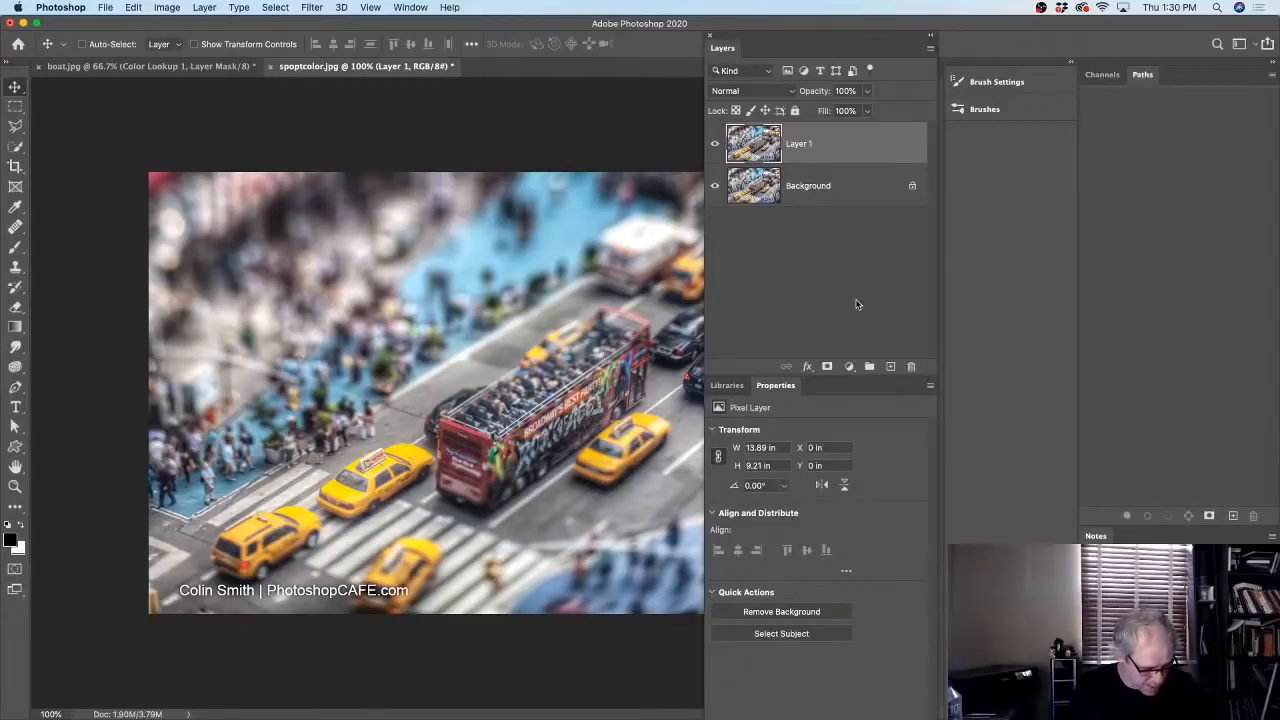
pyautogui.press('super')
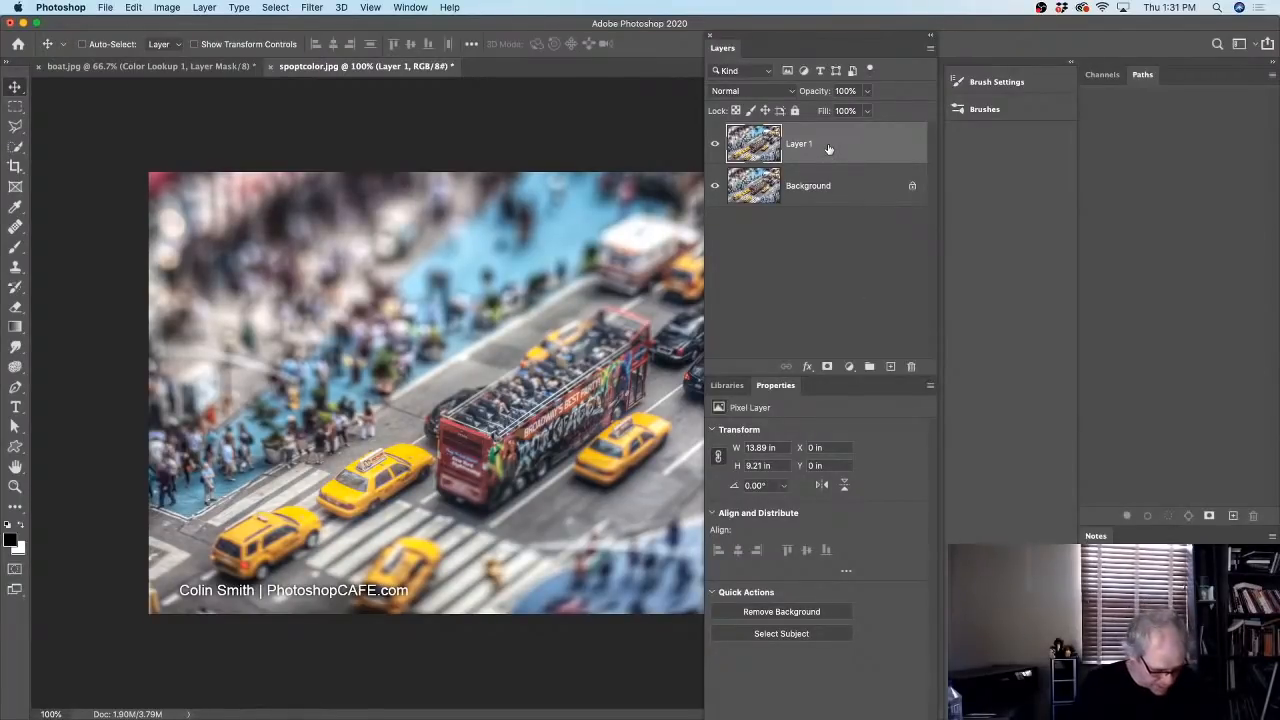
pyautogui.press('super+shift+u')
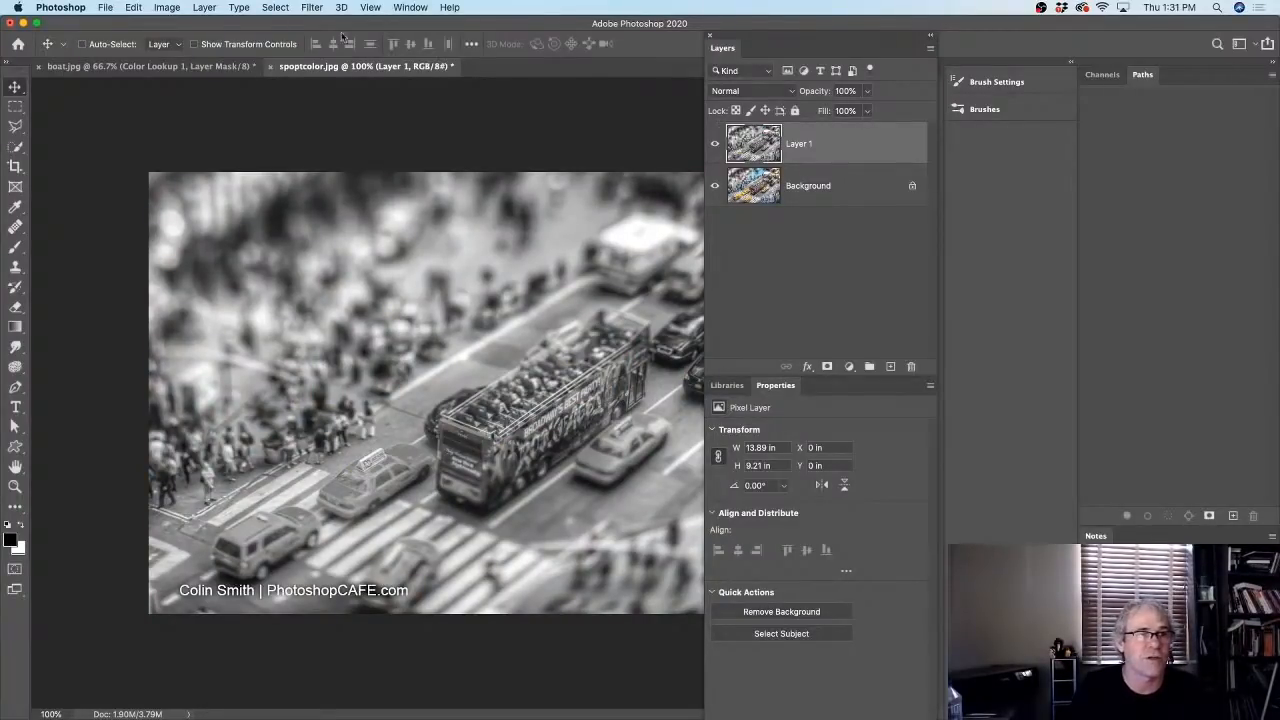
pyautogui.click(166, 7)
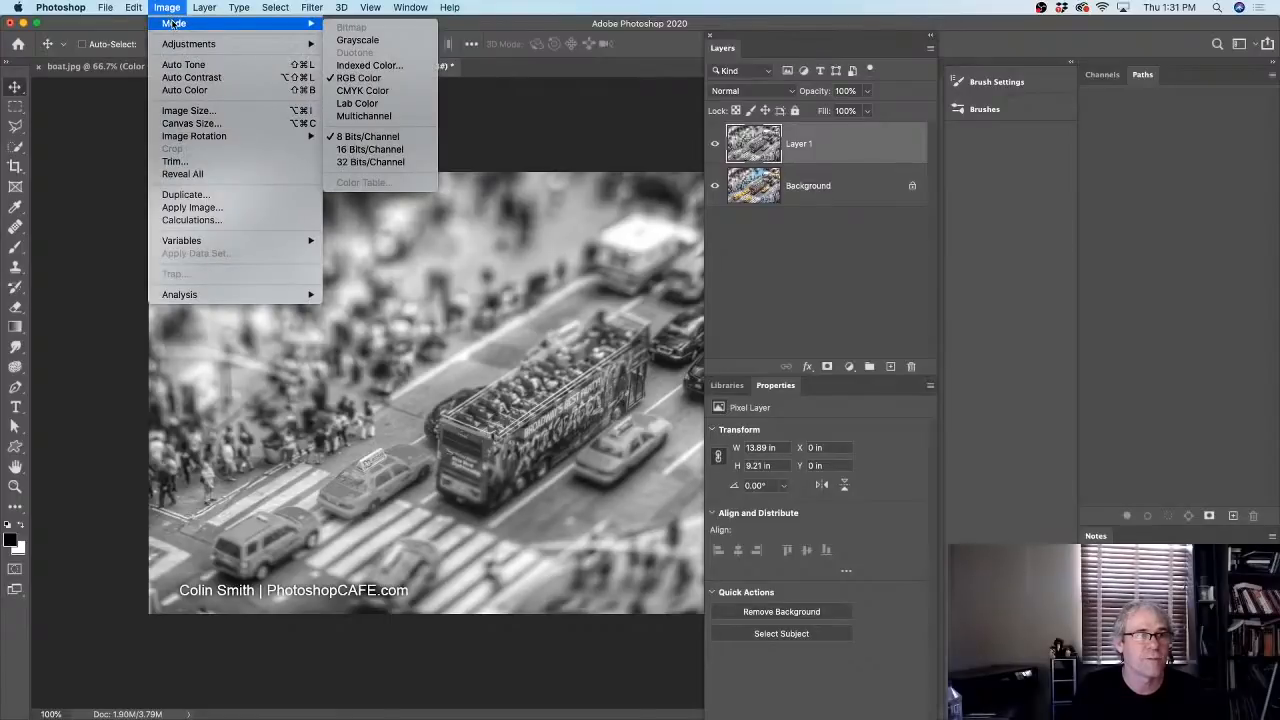
pyautogui.moveTo(180, 44)
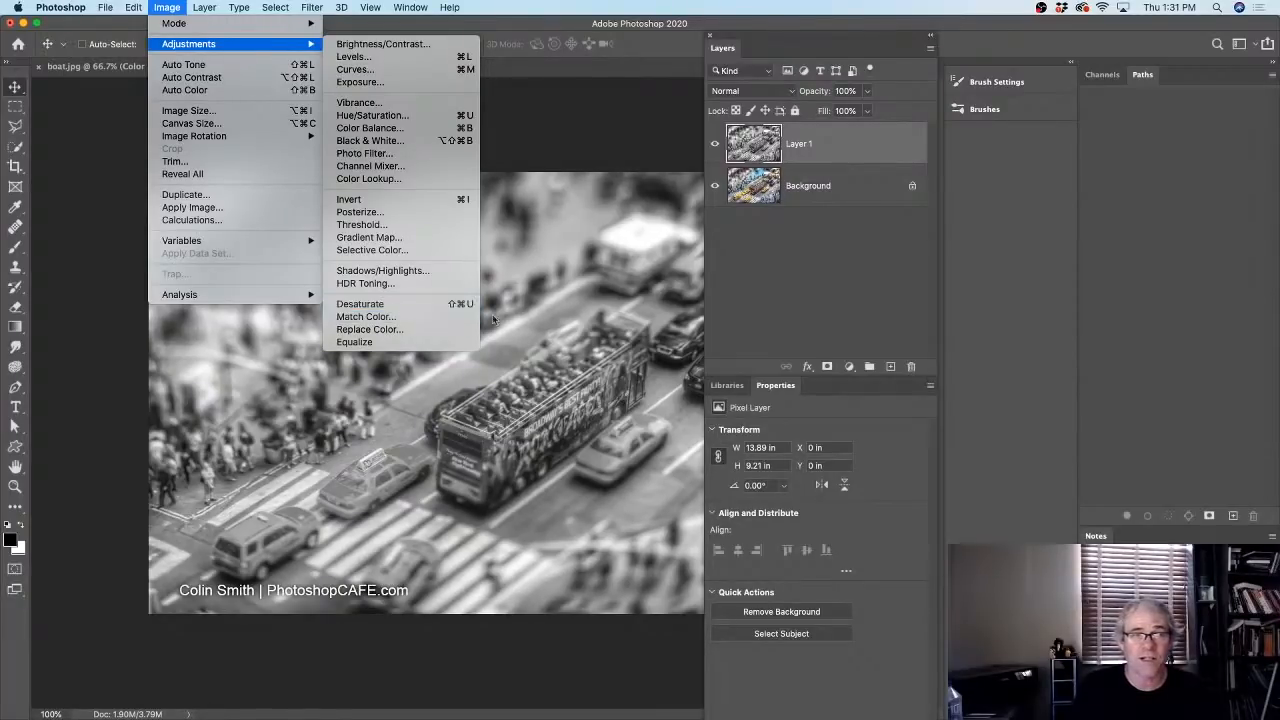
pyautogui.click(559, 298)
# - Rename the desaturated layer as bw and compare the image with that layer hidden and shown
pyautogui.doubleClick(813, 145)
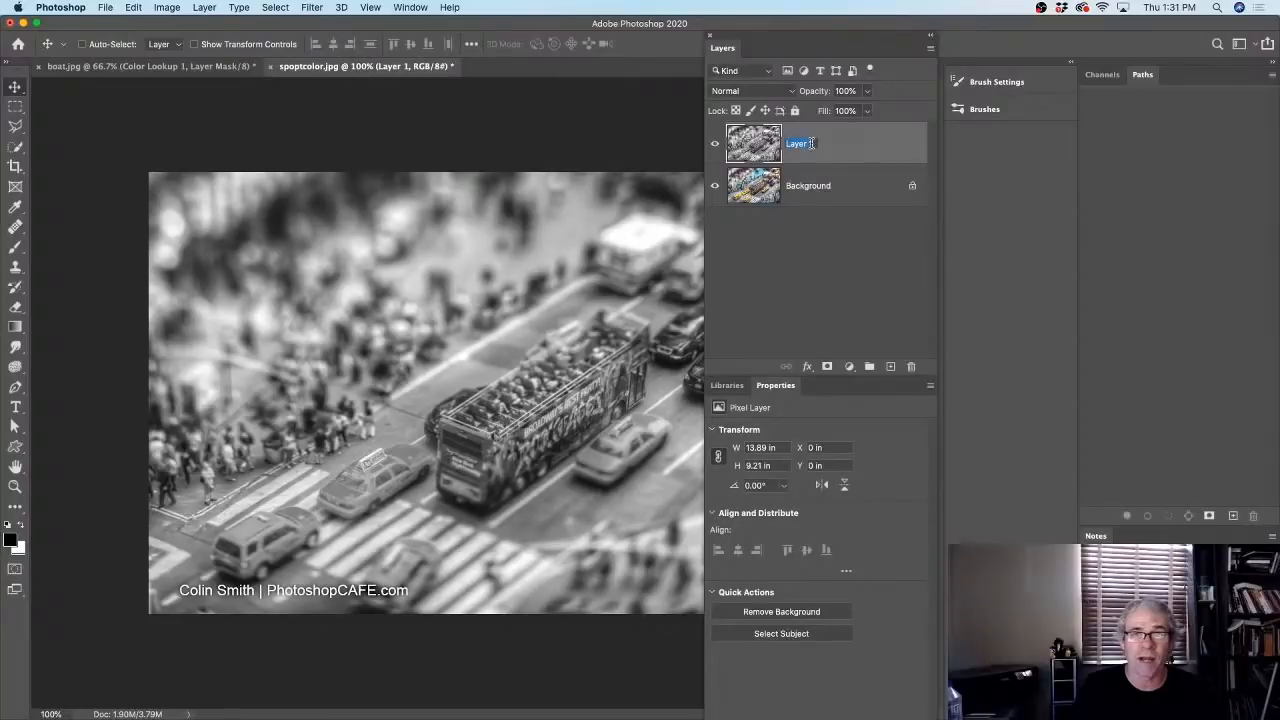
pyautogui.write('bw')
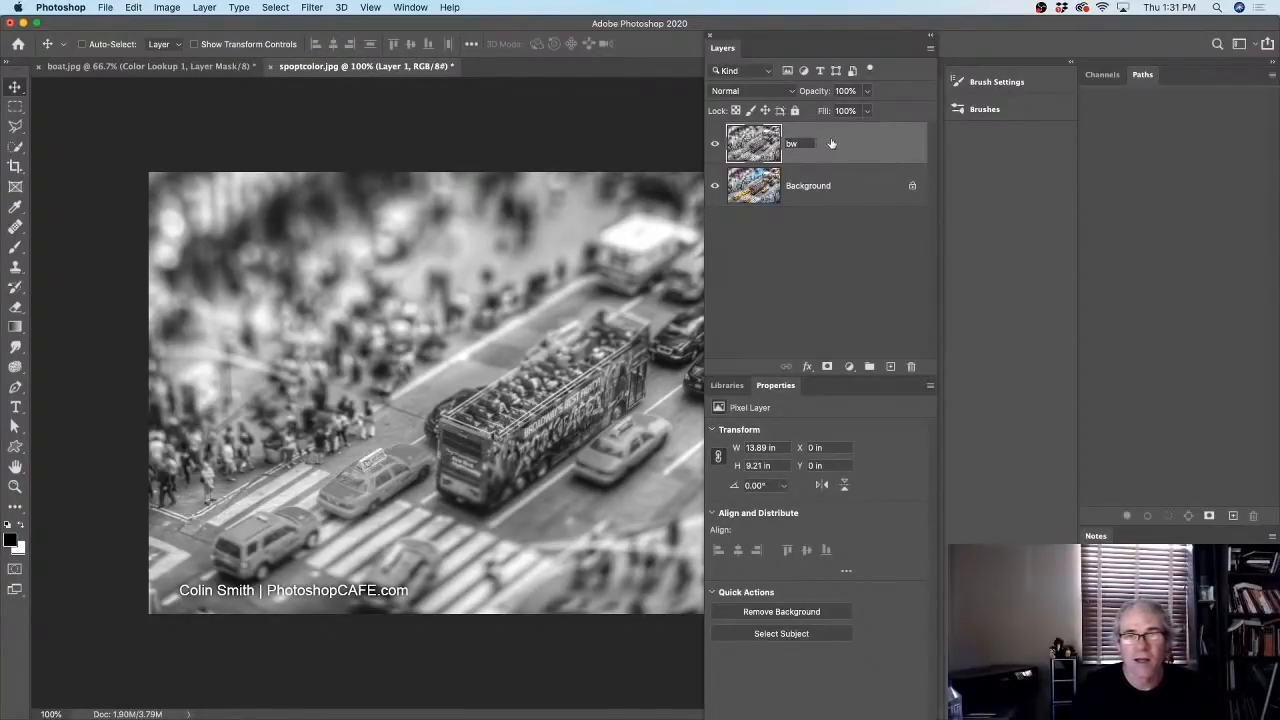
pyautogui.press('Return')
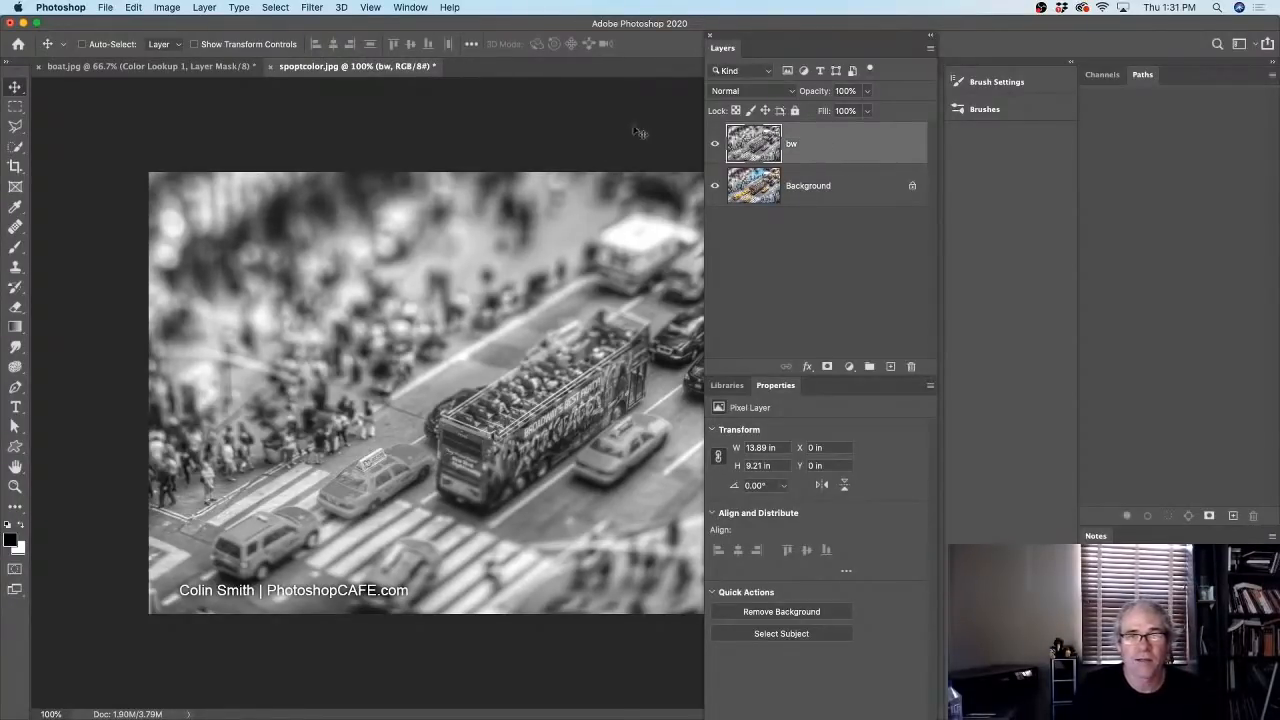
pyautogui.click(714, 144)
pyautogui.click(714, 144)
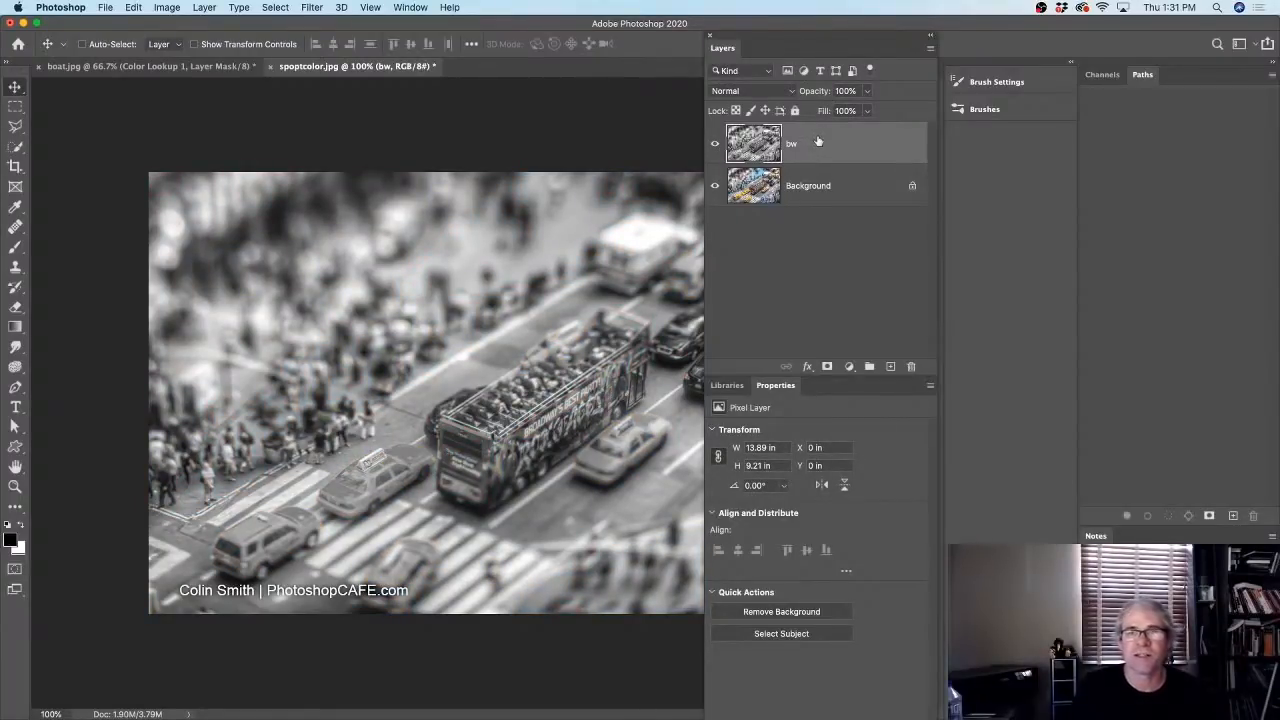
# - View the desaturated image's Red, Green and Blue channels one at a time and return to the composite RGB channel
pyautogui.click(1102, 77)
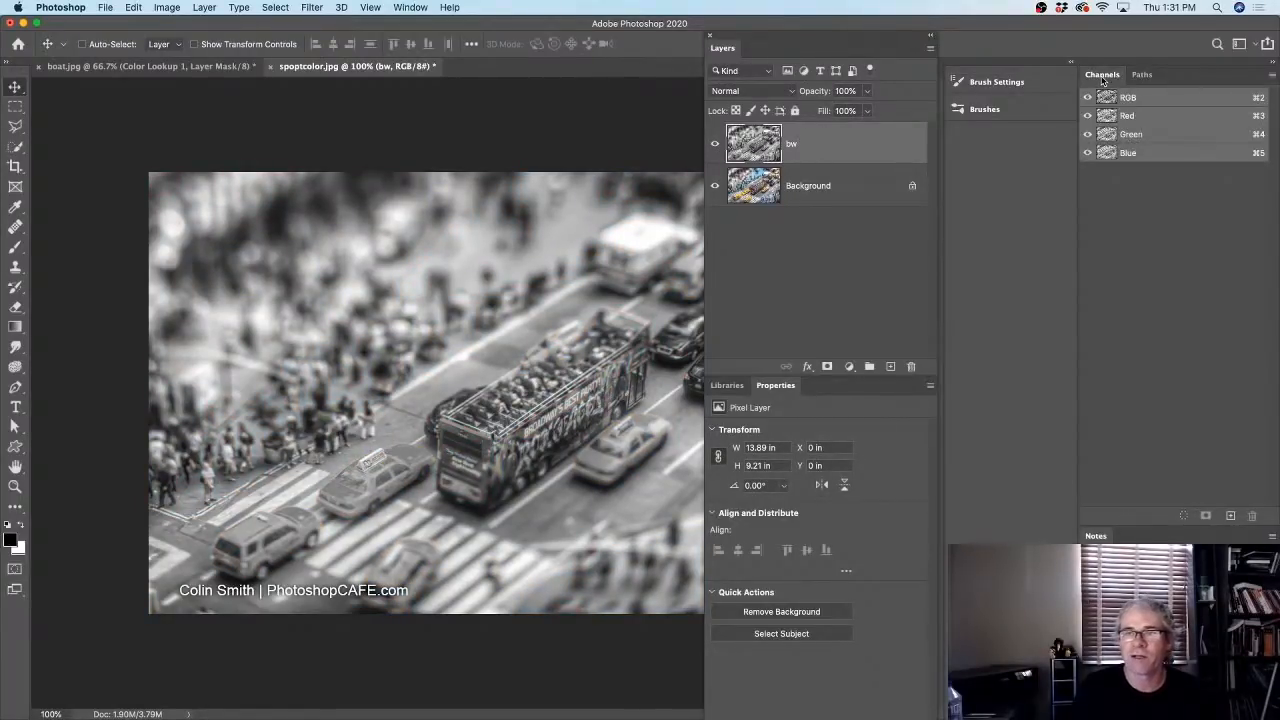
pyautogui.click(1149, 117)
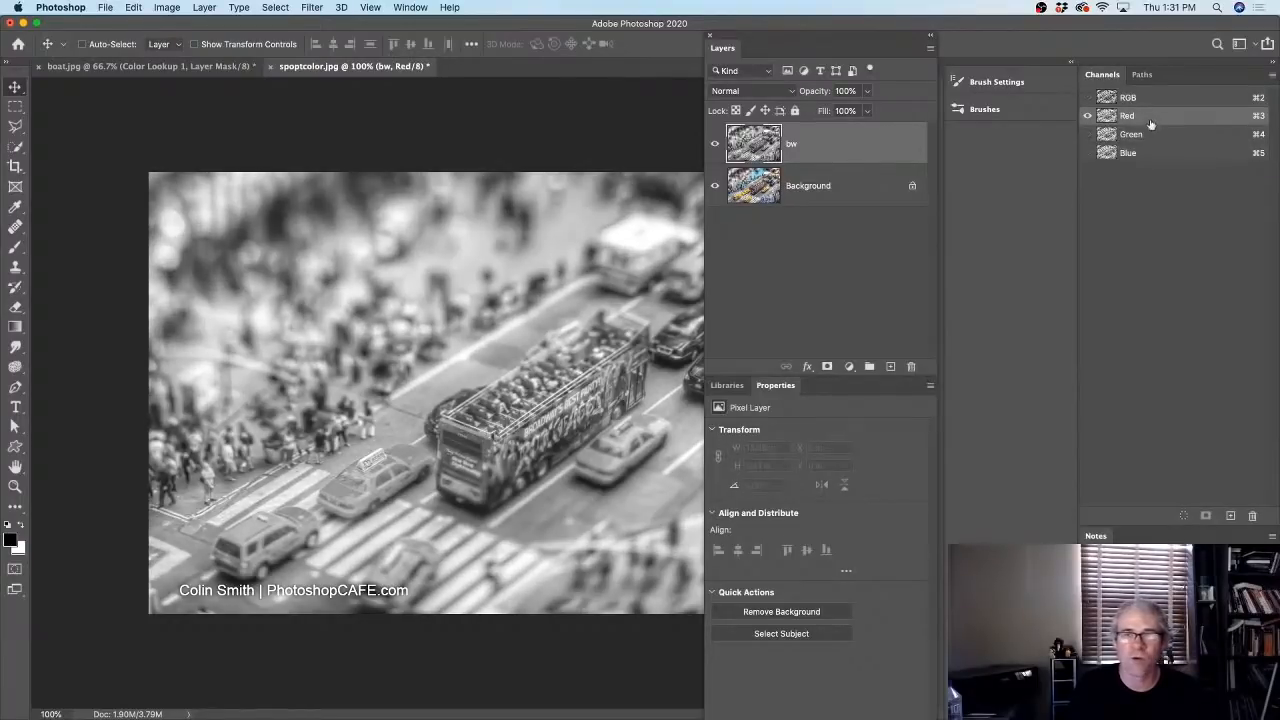
pyautogui.click(1149, 135)
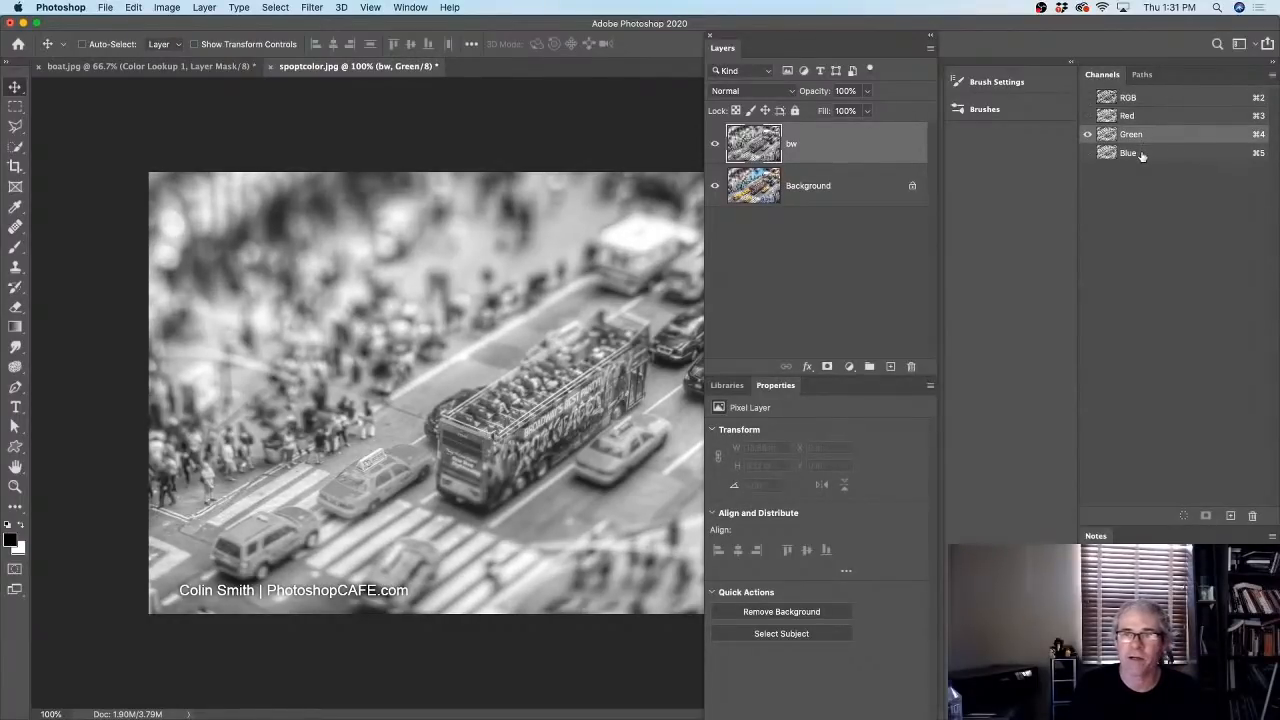
pyautogui.click(1141, 155)
pyautogui.click(1140, 140)
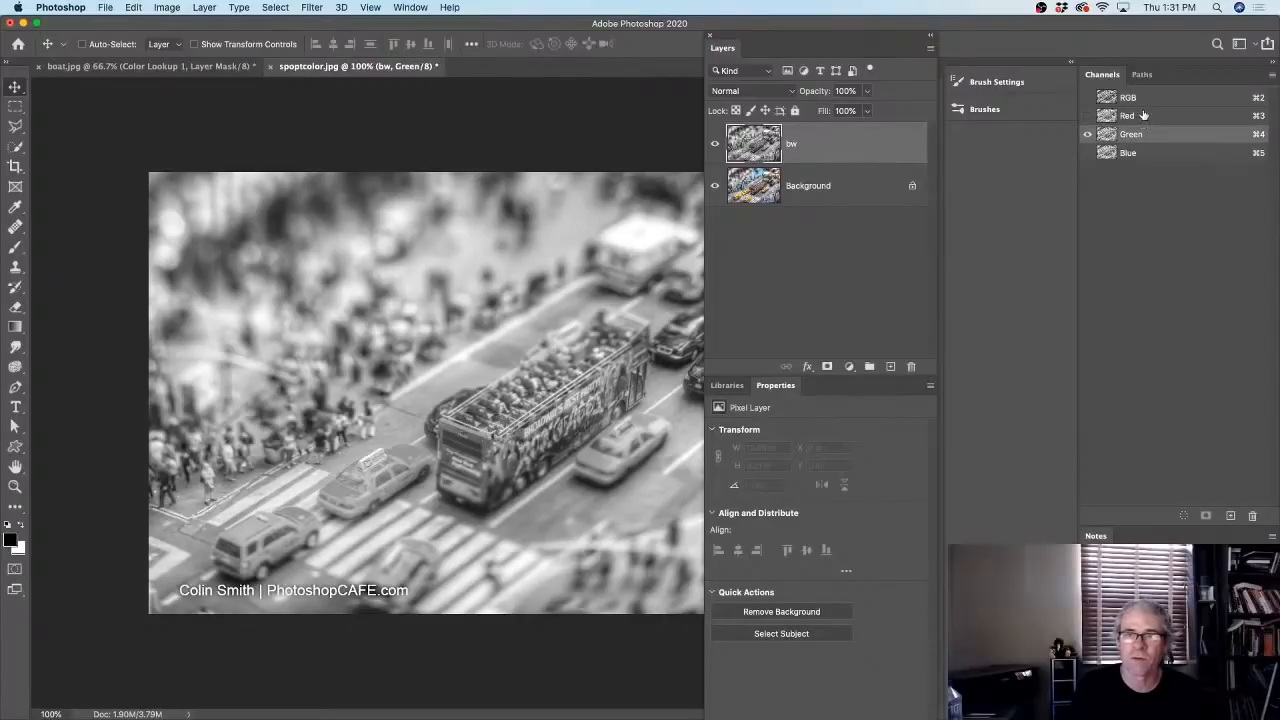
pyautogui.click(1143, 117)
pyautogui.click(1143, 134)
pyautogui.click(1142, 151)
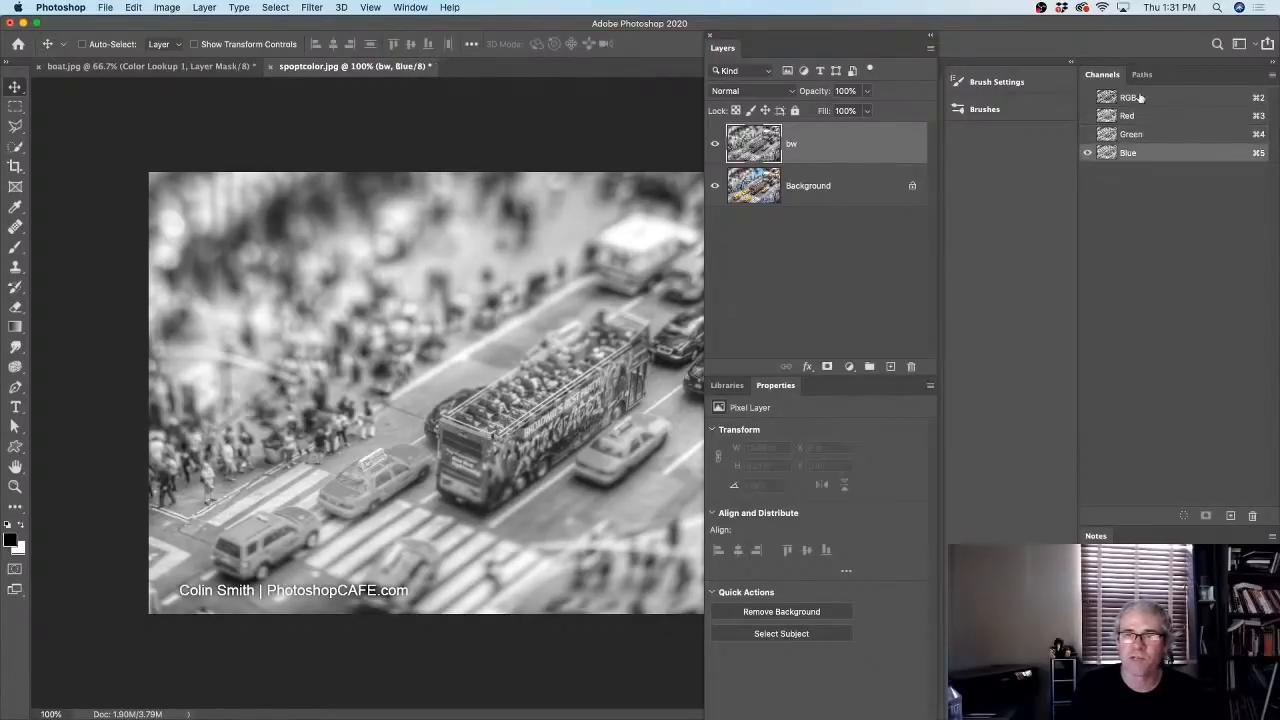
pyautogui.click(1140, 98)
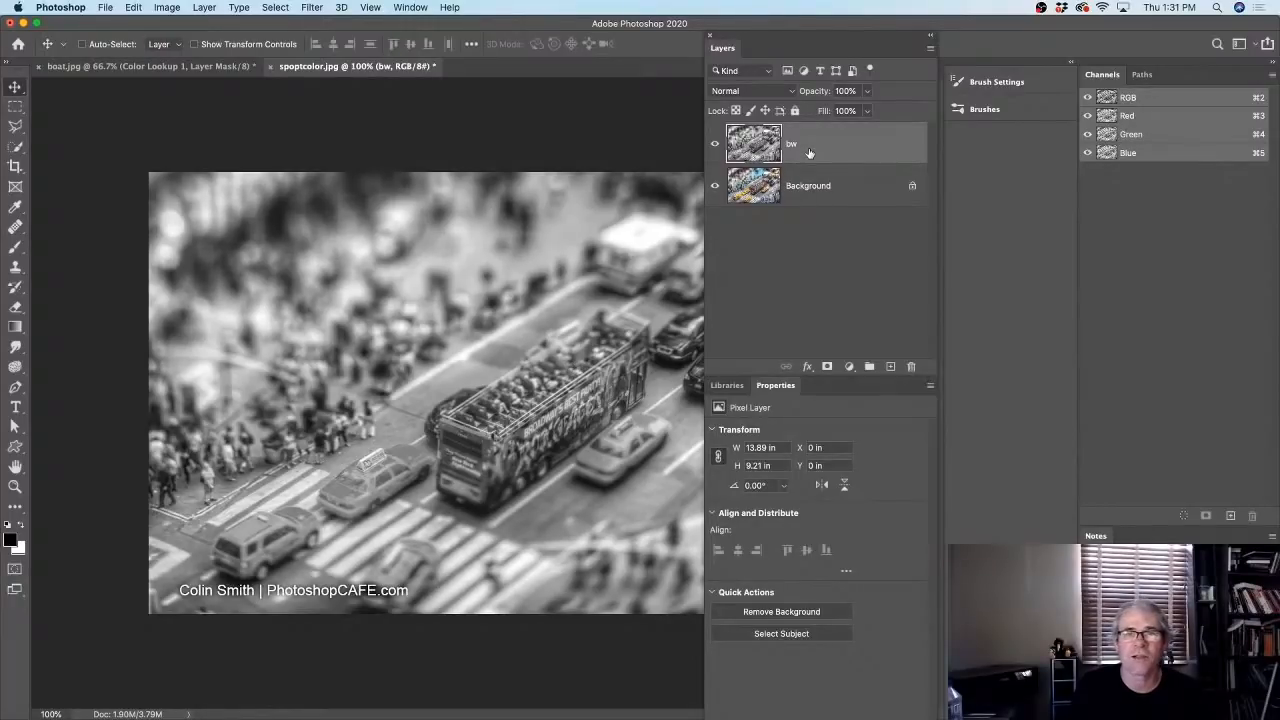
# - Delete the bw layer from the street photo
pyautogui.moveTo(810, 150); pyautogui.dragTo(910, 366)
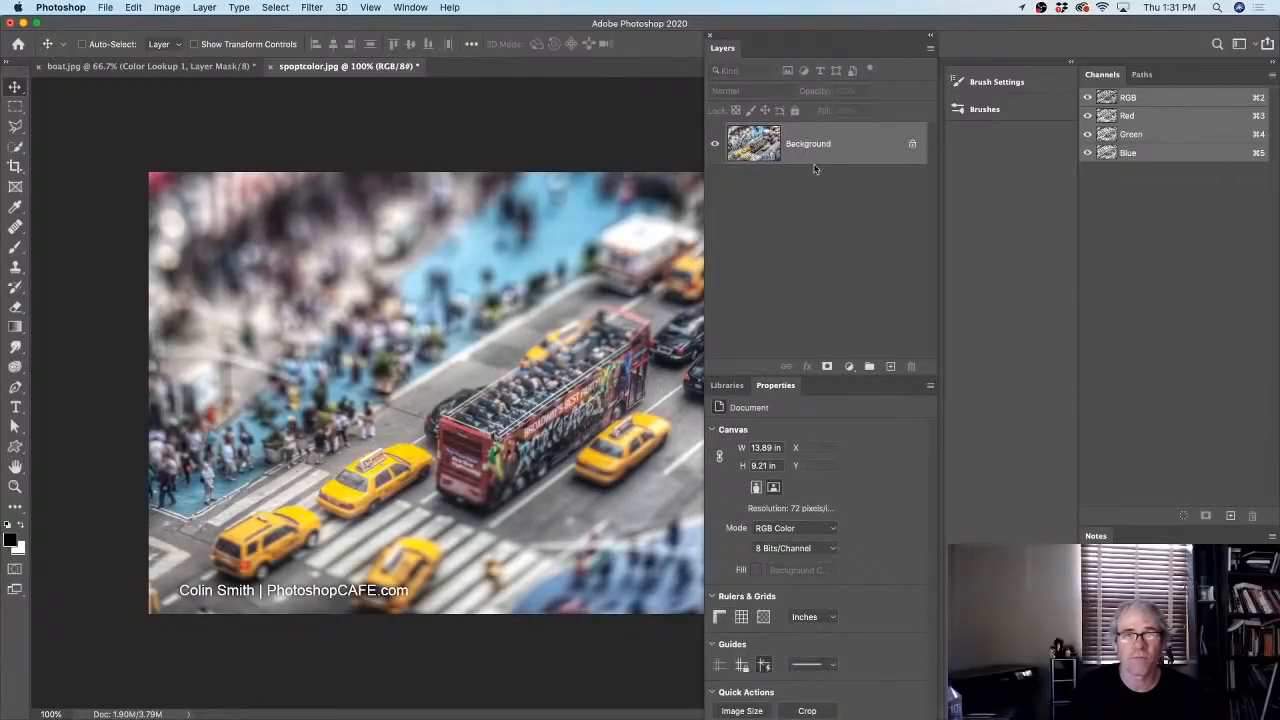
# - Try converting the street photo to Grayscale mode, discarding its color information, and undo the conversion
pyautogui.click(158, 8)
pyautogui.moveTo(161, 23)
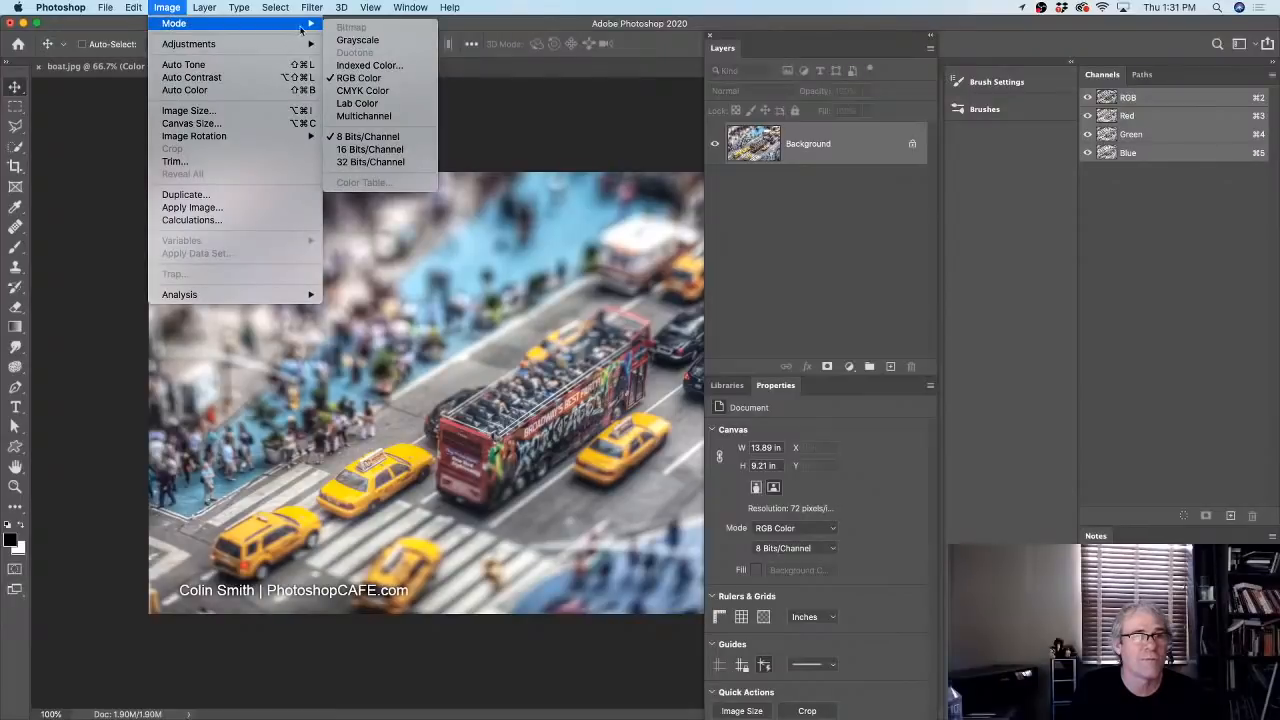
pyautogui.click(357, 40)
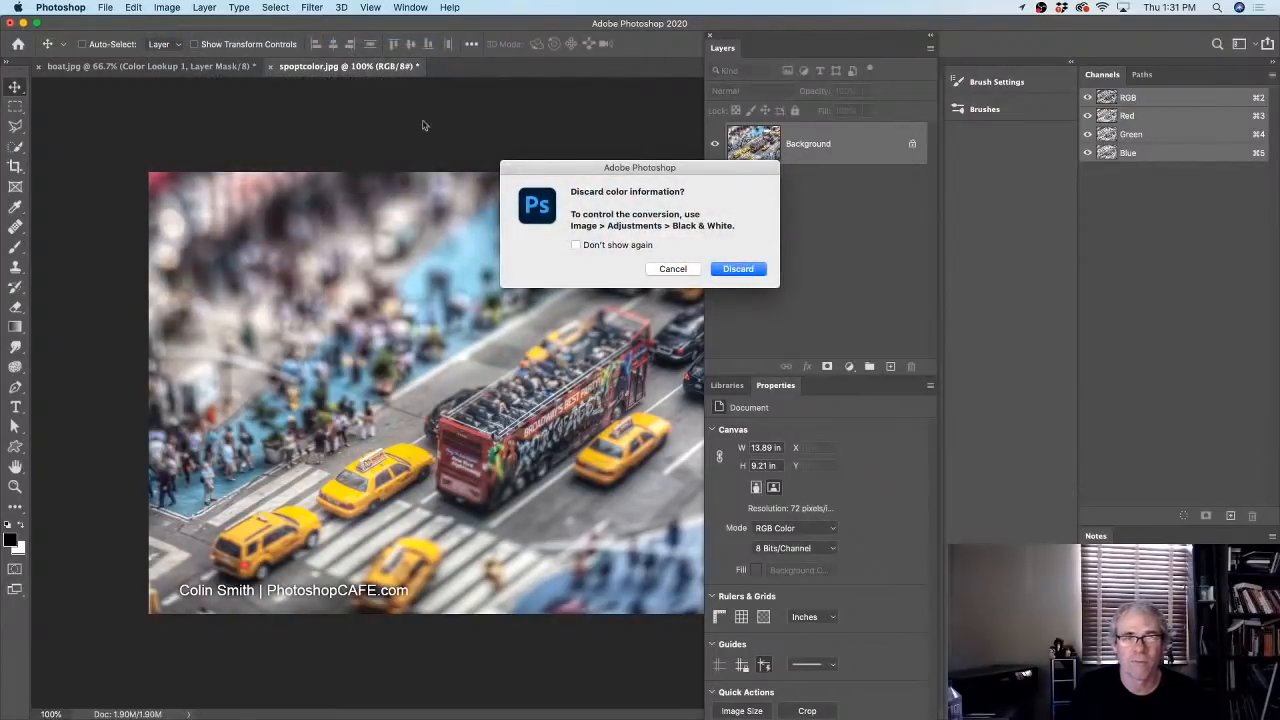
pyautogui.click(720, 272)
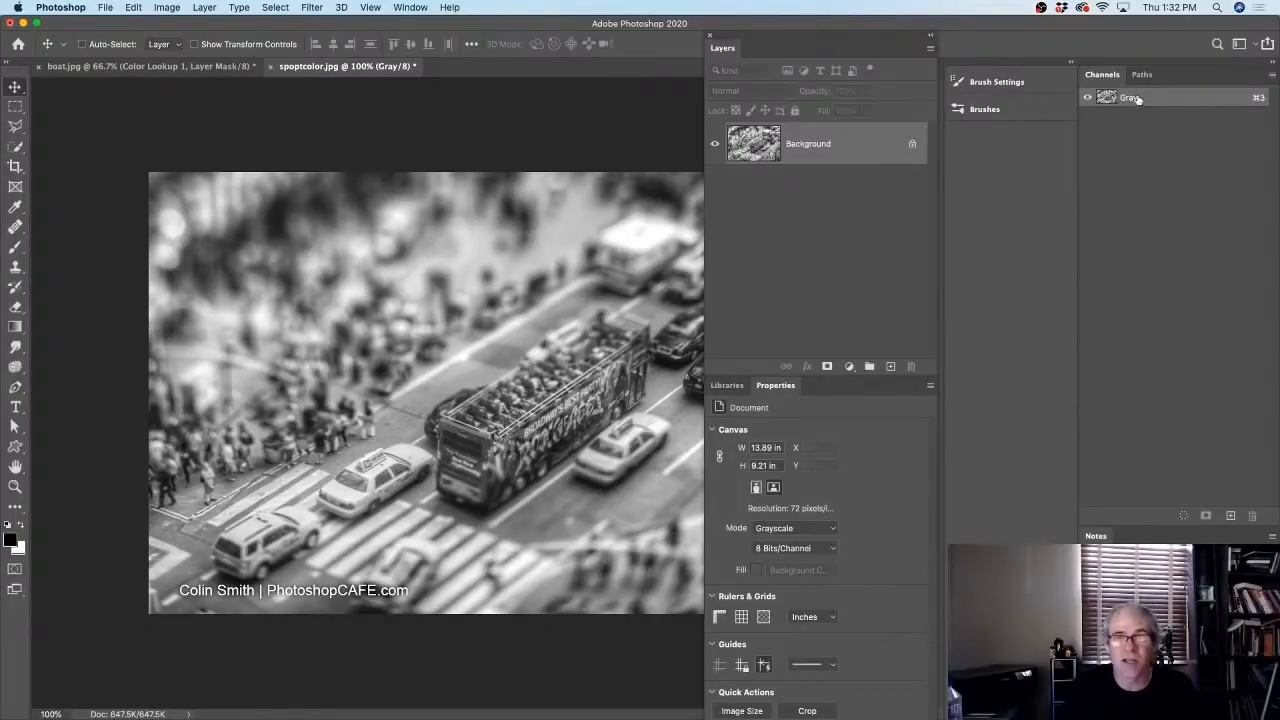
pyautogui.press('super+z')
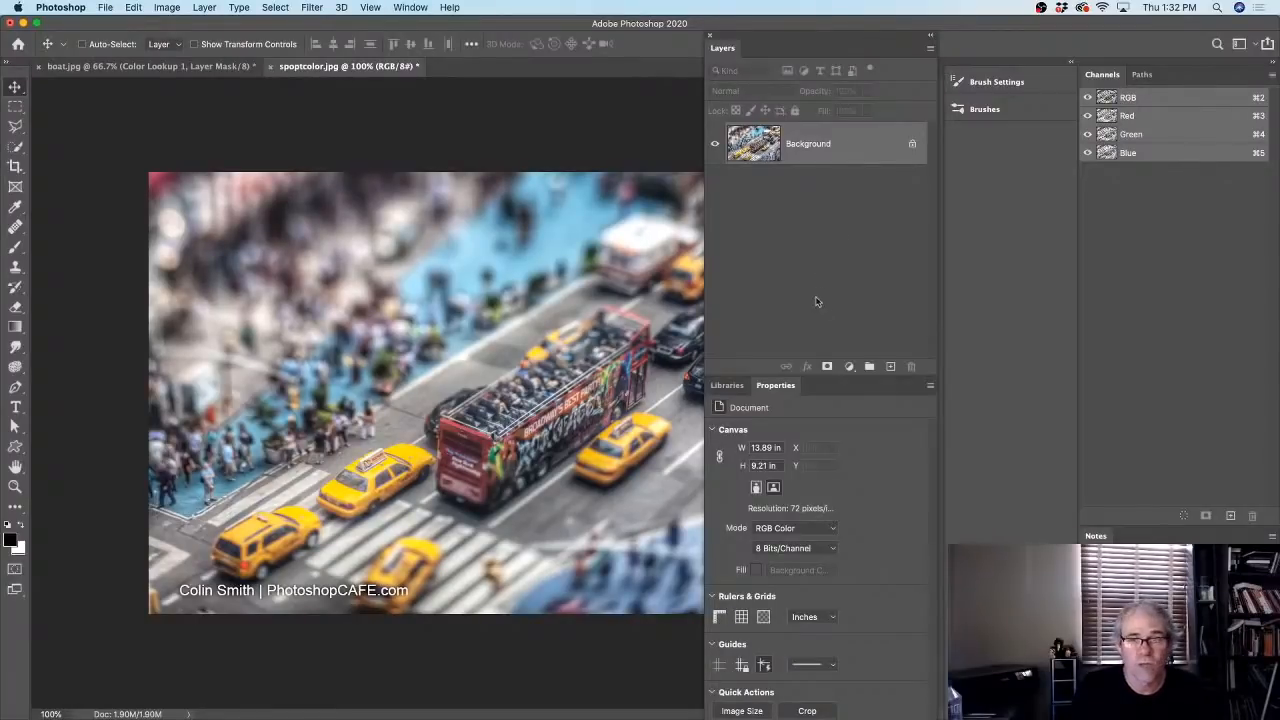
# - Add a Black & White adjustment layer above the street photo and compare the image with it hidden and shown
pyautogui.click(849, 367)
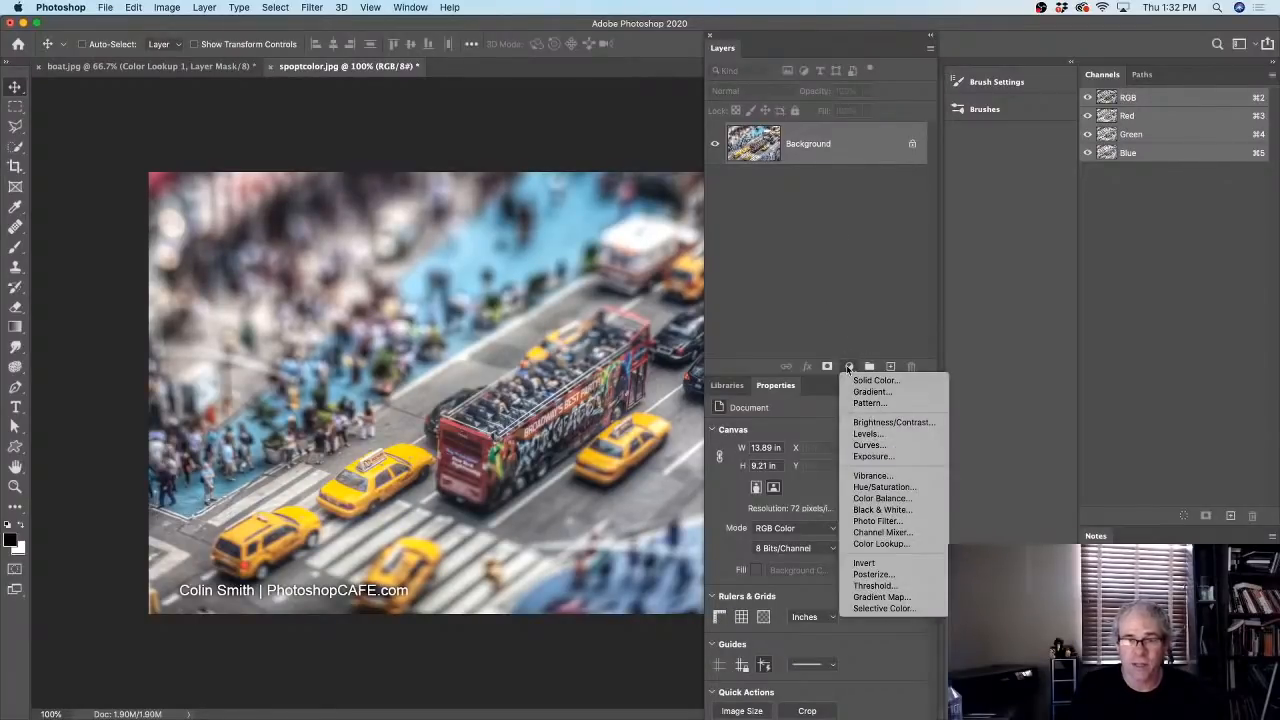
pyautogui.click(877, 510)
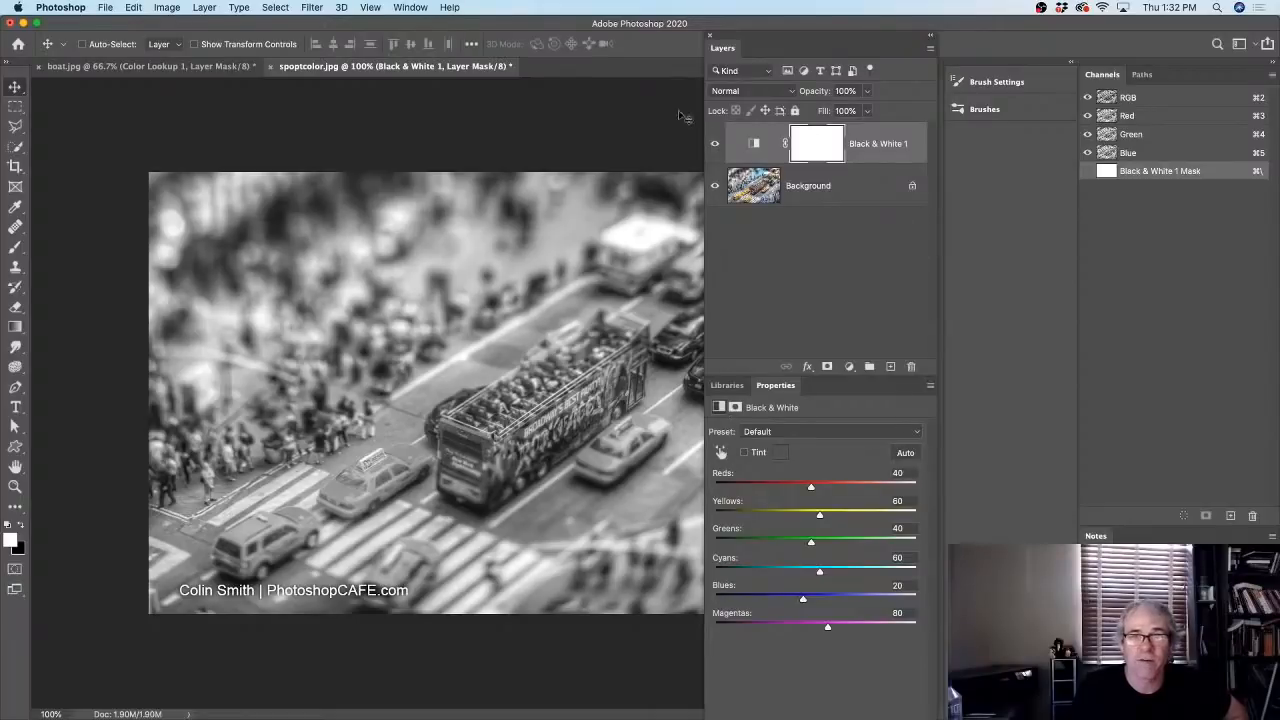
pyautogui.click(715, 144)
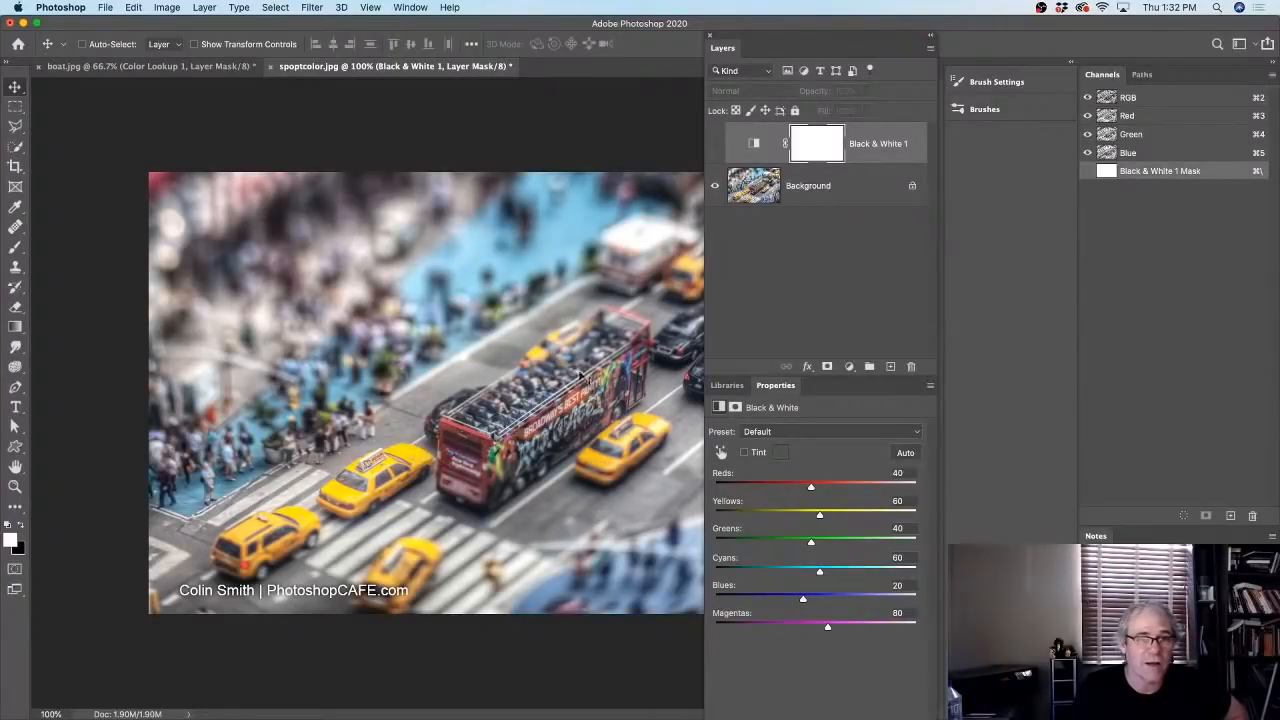
pyautogui.click(716, 145)
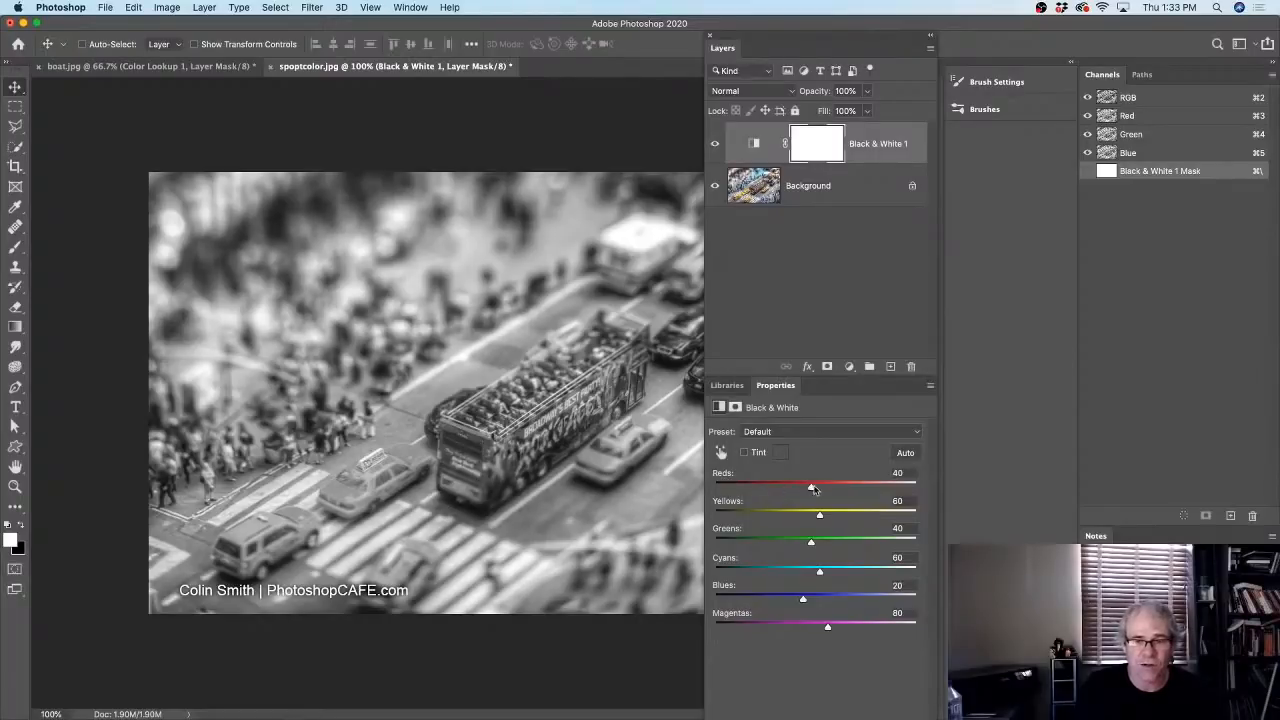
# - Adjust the street photo's black-and-white mix to Reds 62, Yellows 67, Greens 3 and Cyans 102
pyautogui.moveTo(811, 489)
pyautogui.mouseDown()
pyautogui.moveTo(724, 490)
pyautogui.moveTo(935, 479)
pyautogui.moveTo(770, 485)
pyautogui.moveTo(825, 485)
pyautogui.moveTo(805, 488)
pyautogui.mouseUp()
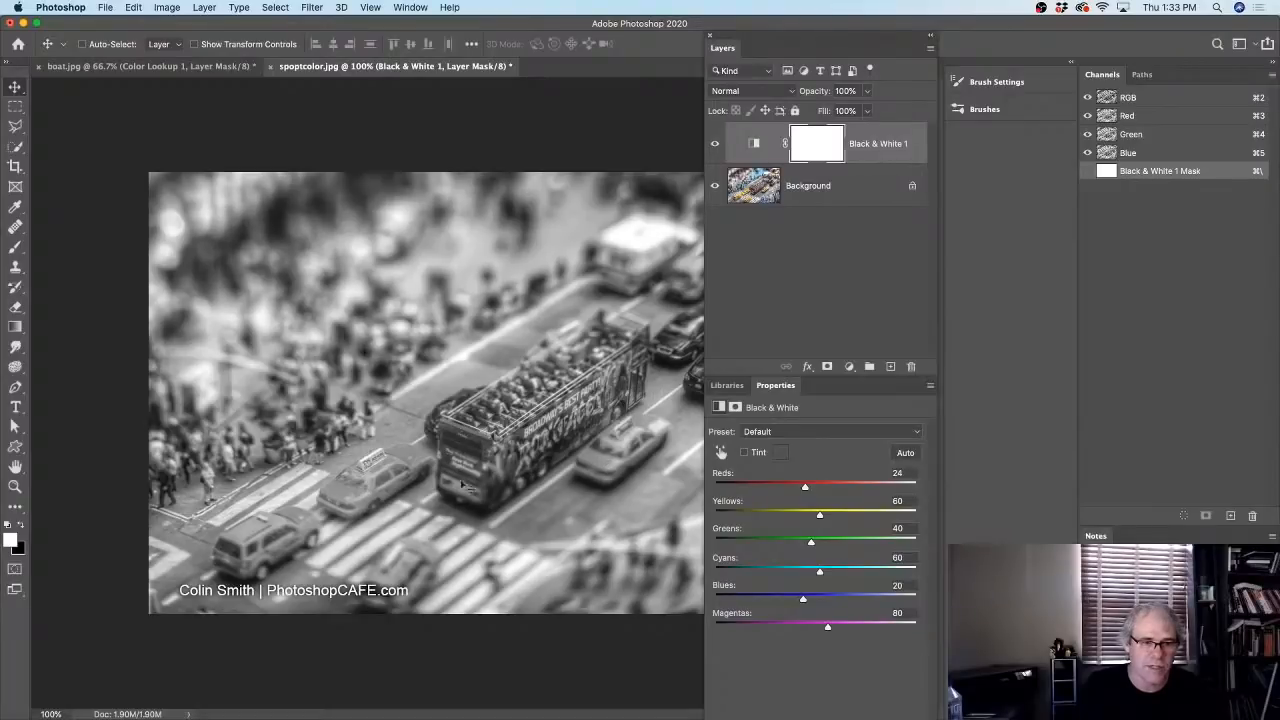
pyautogui.moveTo(820, 517); pyautogui.dragTo(812, 489)
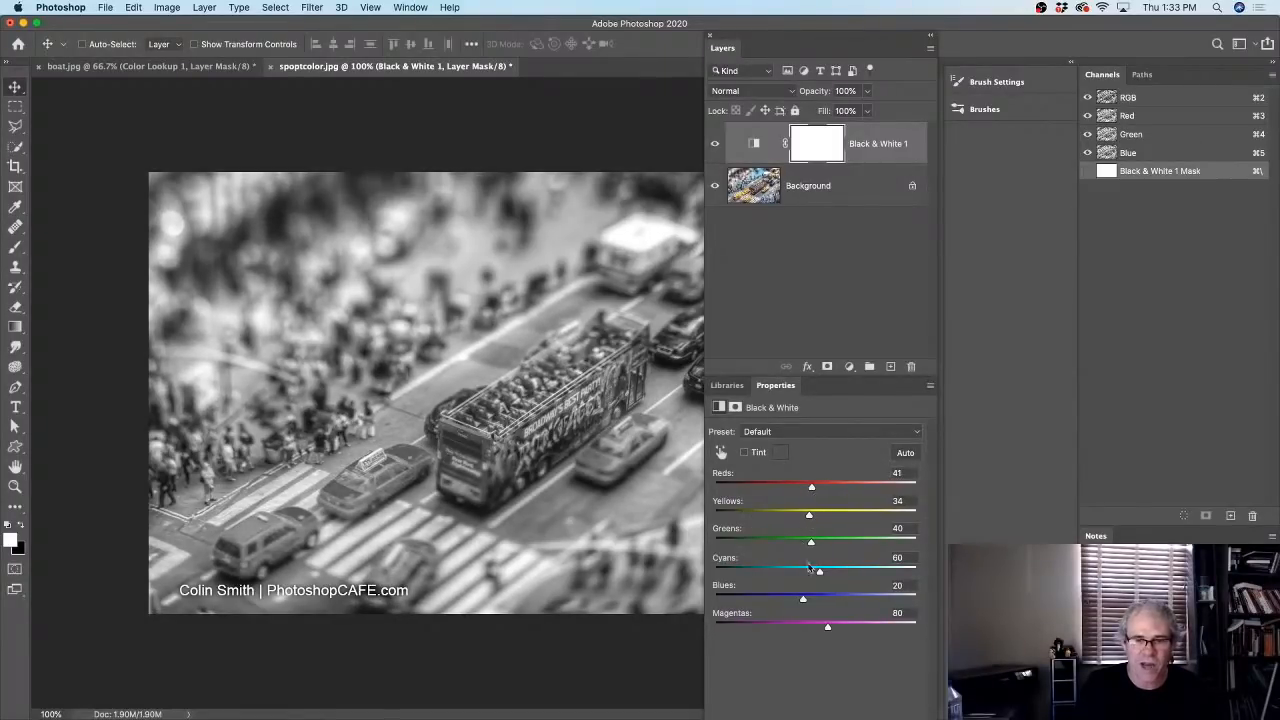
pyautogui.moveTo(811, 543); pyautogui.dragTo(797, 541)
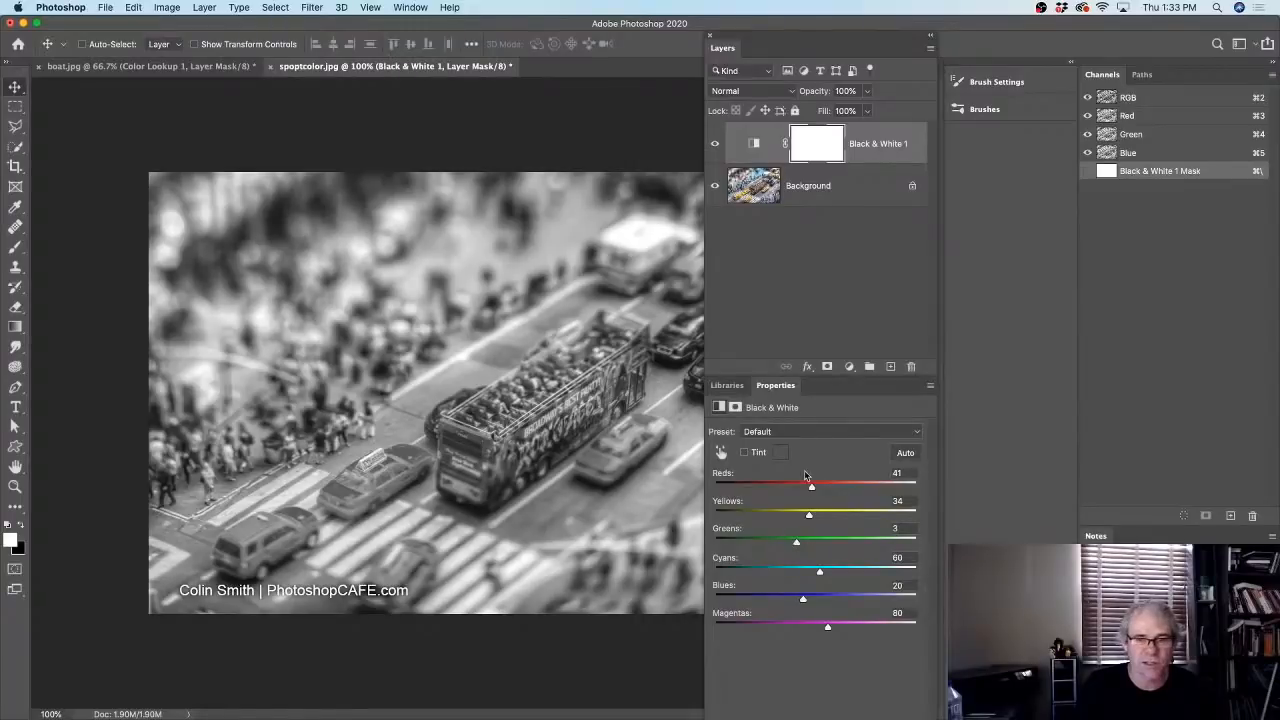
pyautogui.moveTo(815, 488); pyautogui.dragTo(825, 517)
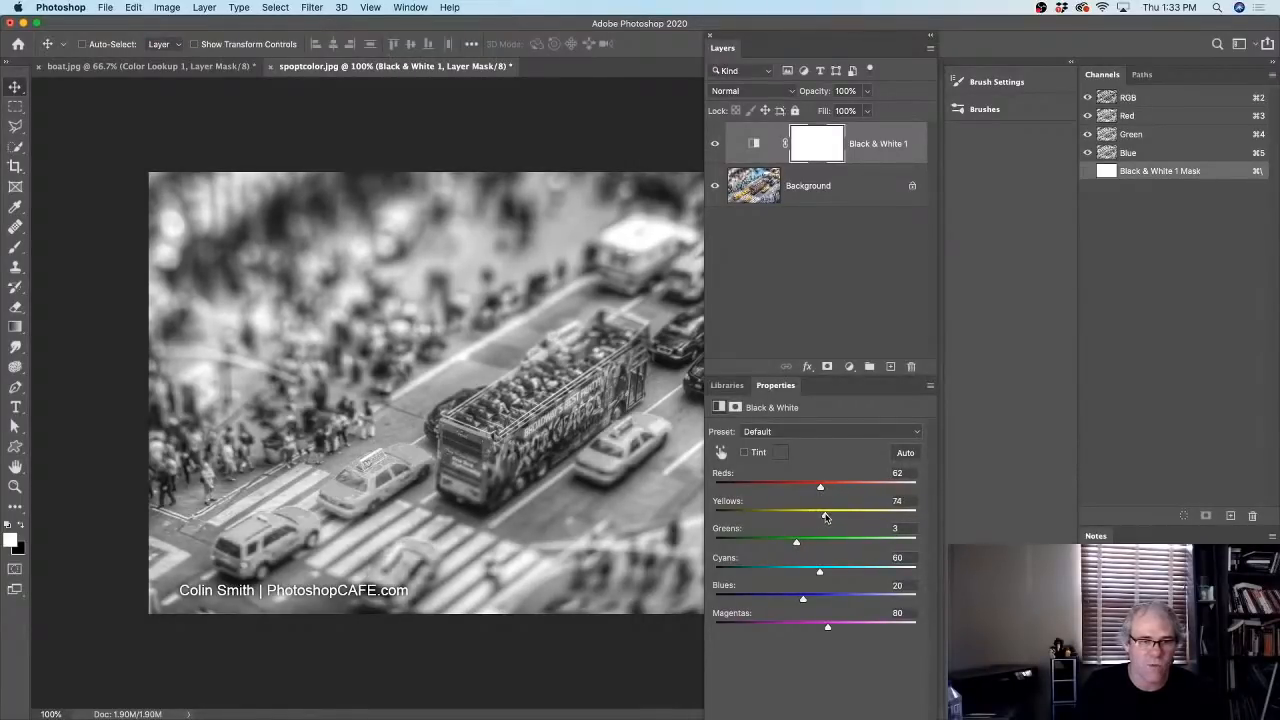
pyautogui.moveTo(819, 572)
pyautogui.mouseDown()
pyautogui.moveTo(885, 573)
pyautogui.moveTo(835, 574)
pyautogui.mouseUp()
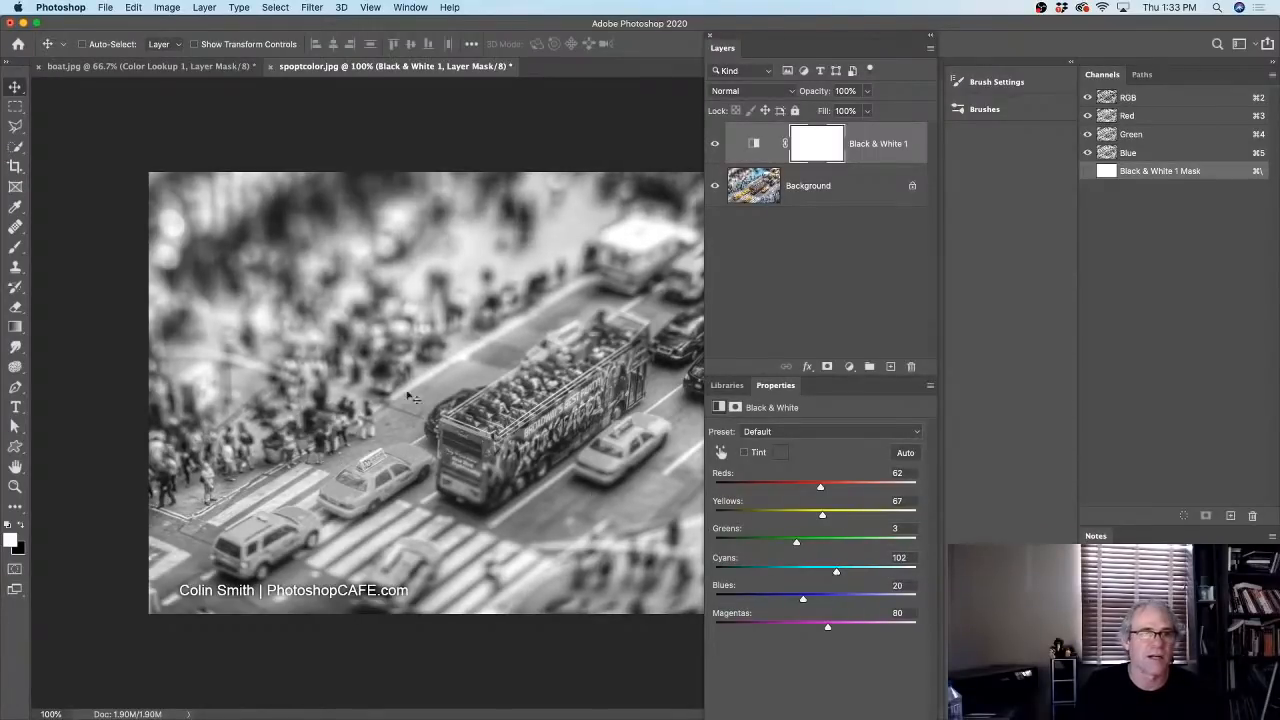
# - Delete the Color Lookup layer from boat.jpg and hide the Black & White layer in spoptcolor.jpg
pyautogui.click(176, 68)
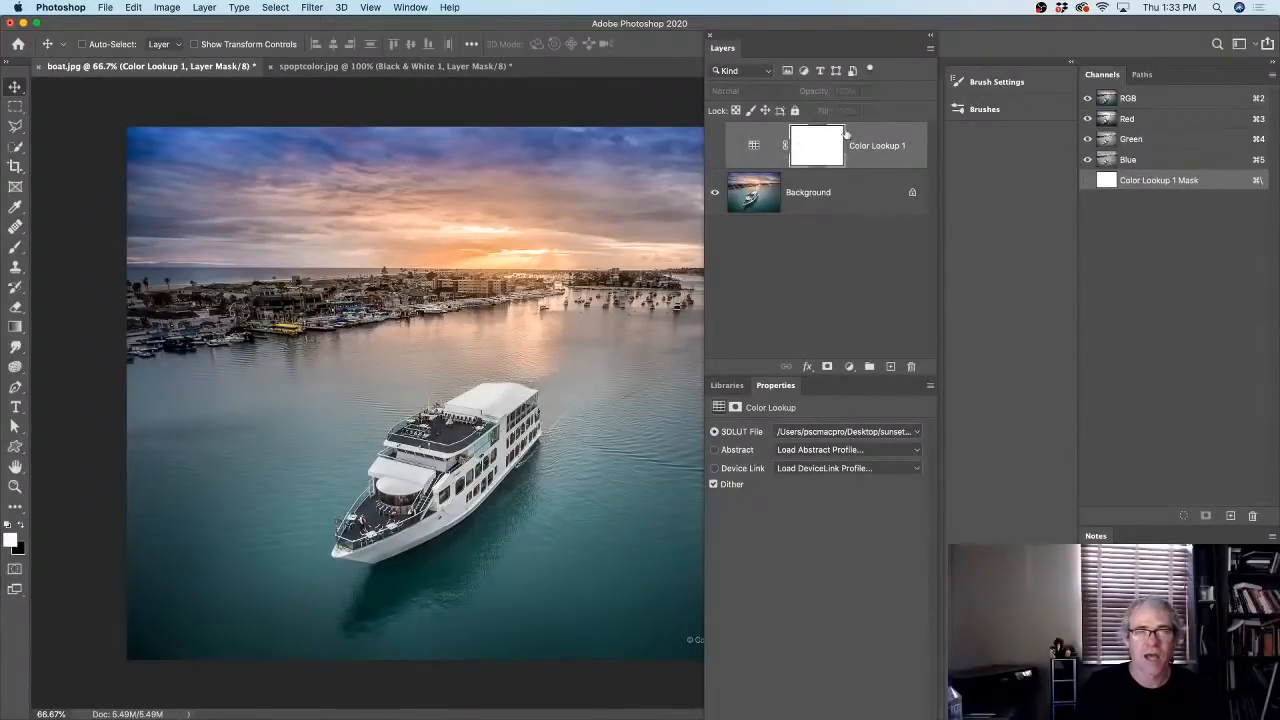
pyautogui.moveTo(846, 134); pyautogui.dragTo(911, 366)
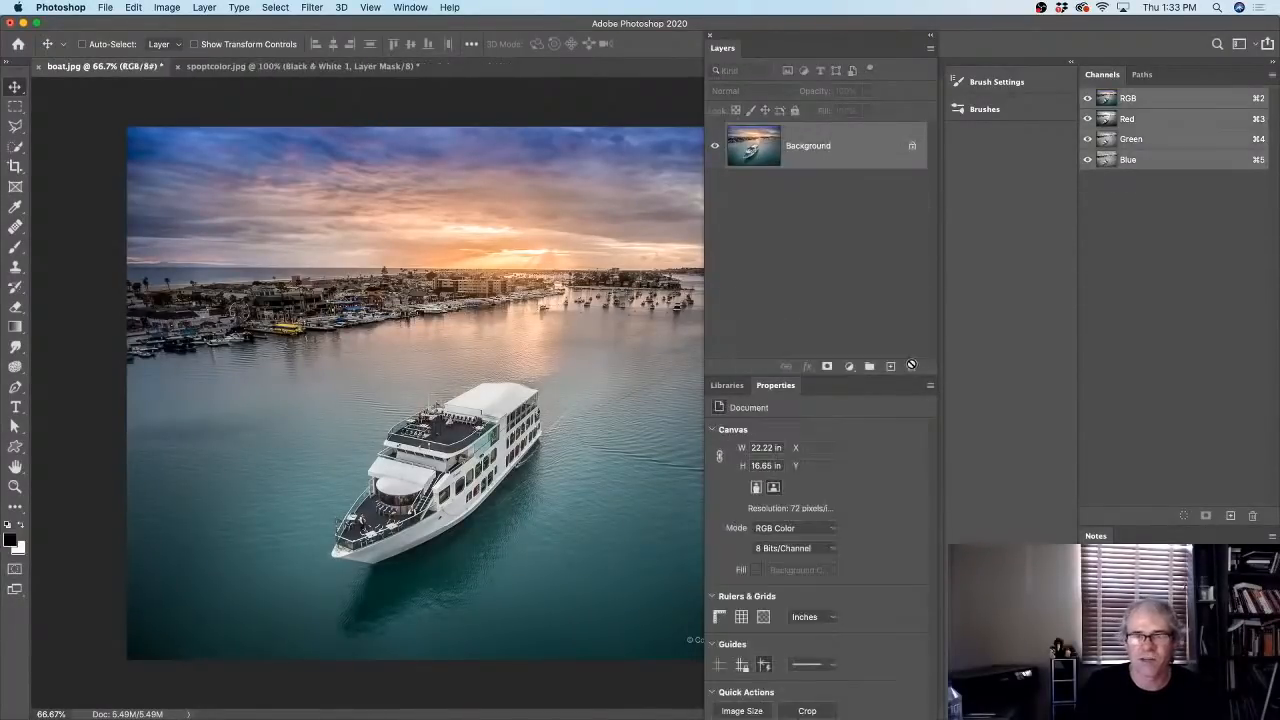
pyautogui.click(221, 67)
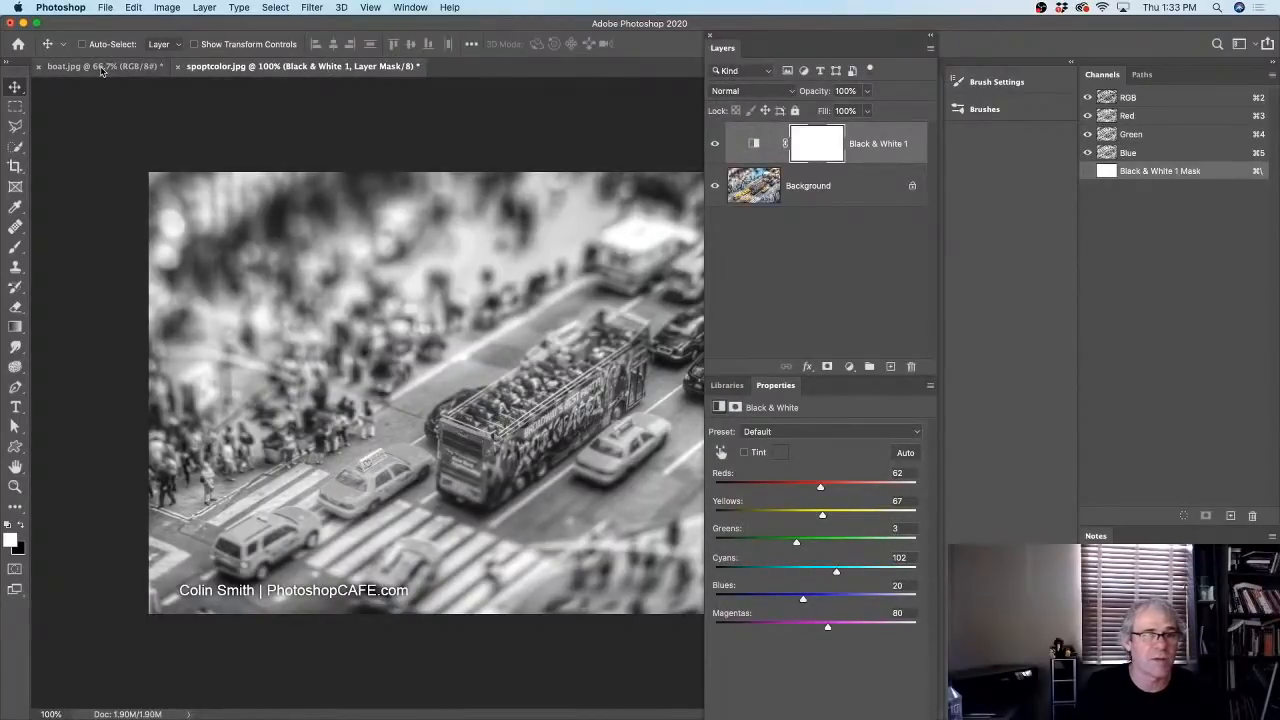
pyautogui.click(714, 144)
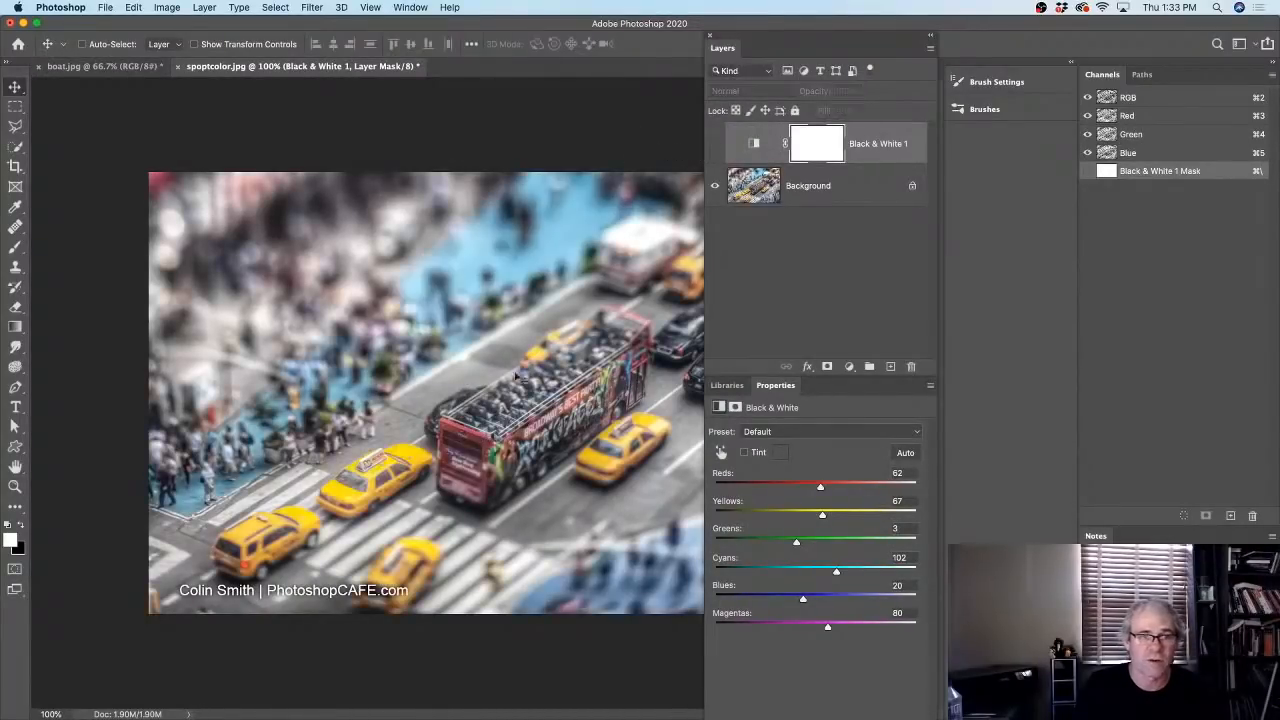
# - Add a Black & White adjustment layer to boat.jpg with Cyans at 21 and Blues at 31
pyautogui.click(100, 66)
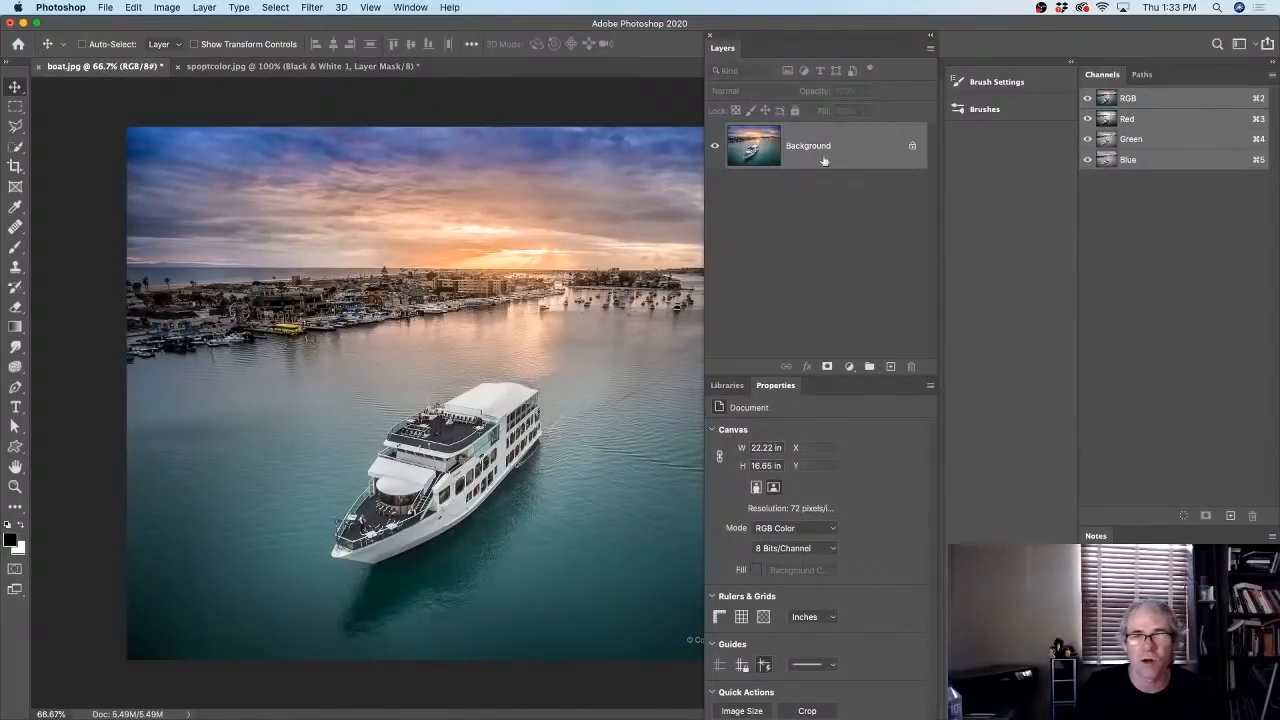
pyautogui.click(849, 366)
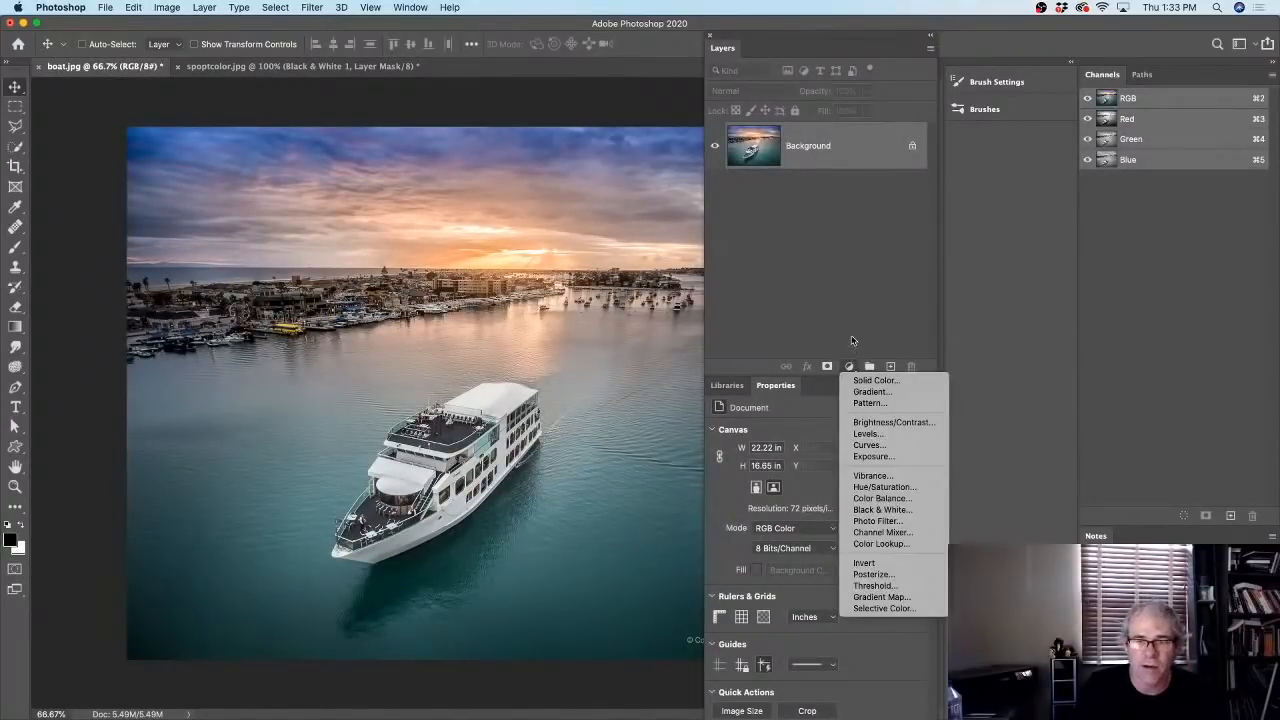
pyautogui.click(877, 510)
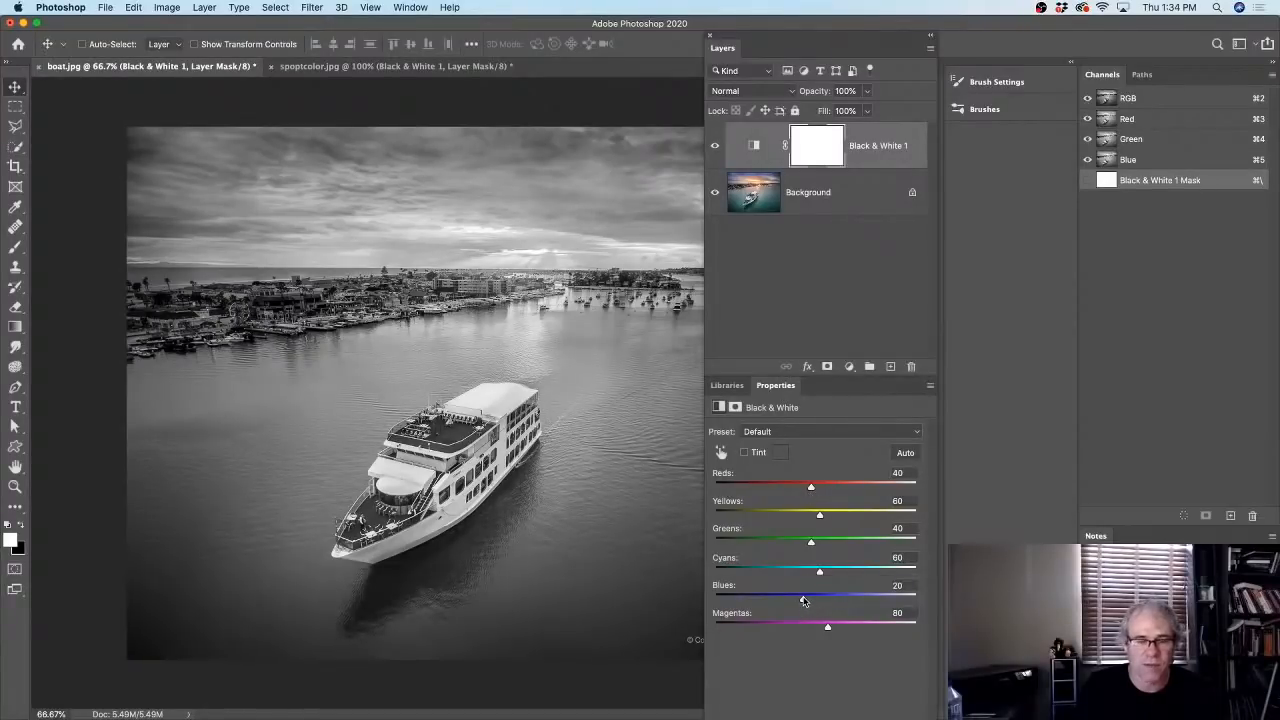
pyautogui.moveTo(803, 600); pyautogui.dragTo(804, 574)
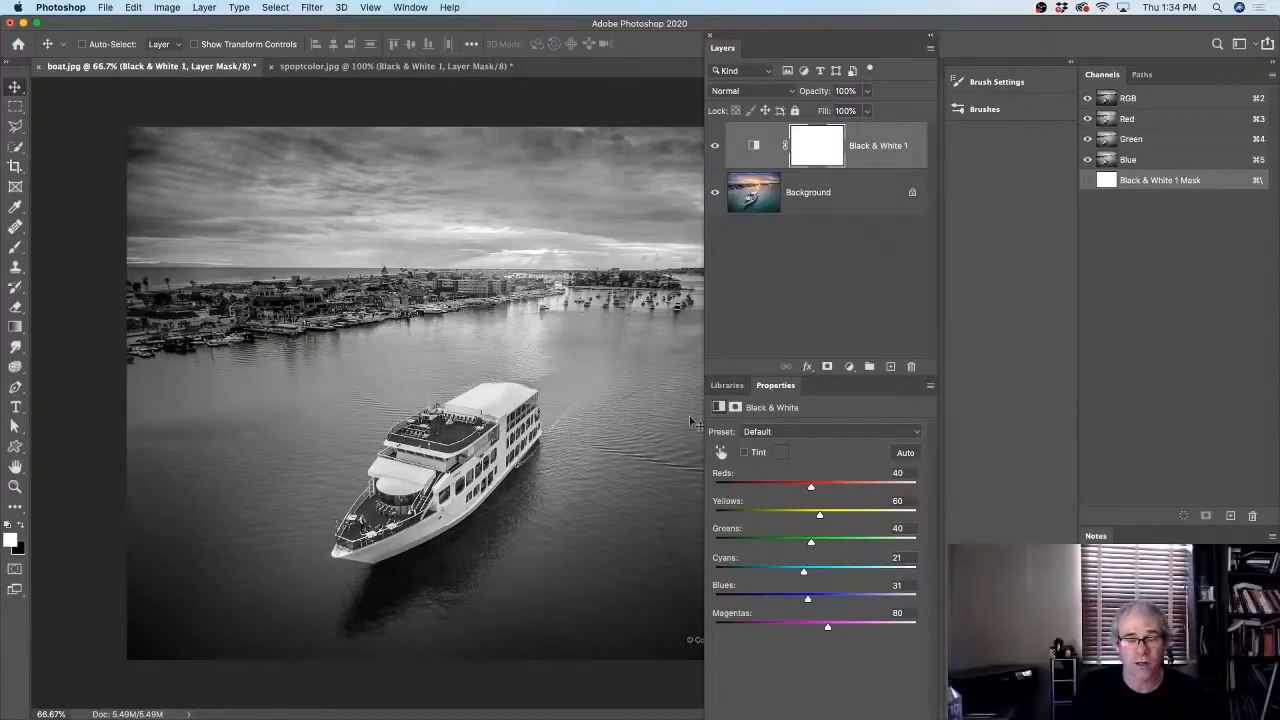
# - Use on-image adjustment on the water, shoreline and sky to bring the boat photo's Cyans to 4 and Reds to -21
pyautogui.click(720, 452)
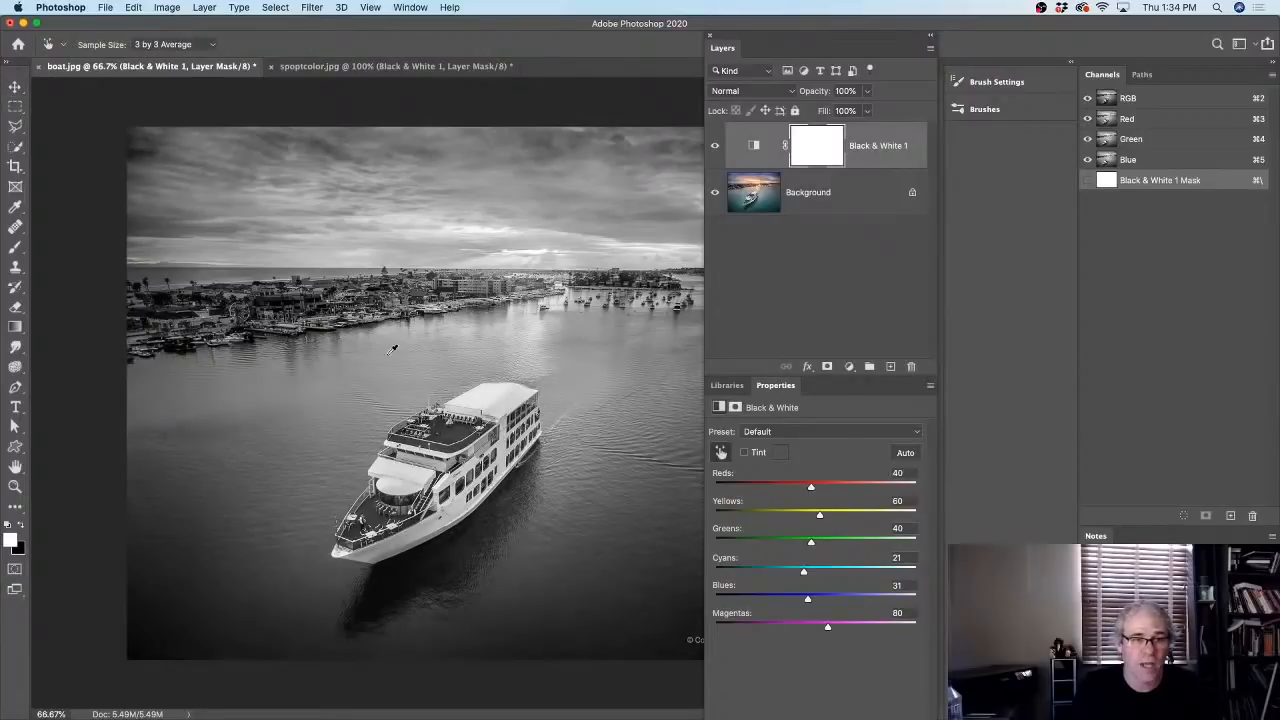
pyautogui.moveTo(398, 366)
pyautogui.mouseDown()
pyautogui.moveTo(500, 367)
pyautogui.moveTo(358, 359)
pyautogui.moveTo(450, 367)
pyautogui.moveTo(400, 374)
pyautogui.moveTo(424, 369)
pyautogui.moveTo(399, 362)
pyautogui.mouseUp()
pyautogui.moveTo(303, 501)
pyautogui.mouseDown()
pyautogui.moveTo(276, 497)
pyautogui.moveTo(305, 503)
pyautogui.moveTo(286, 491)
pyautogui.mouseUp()
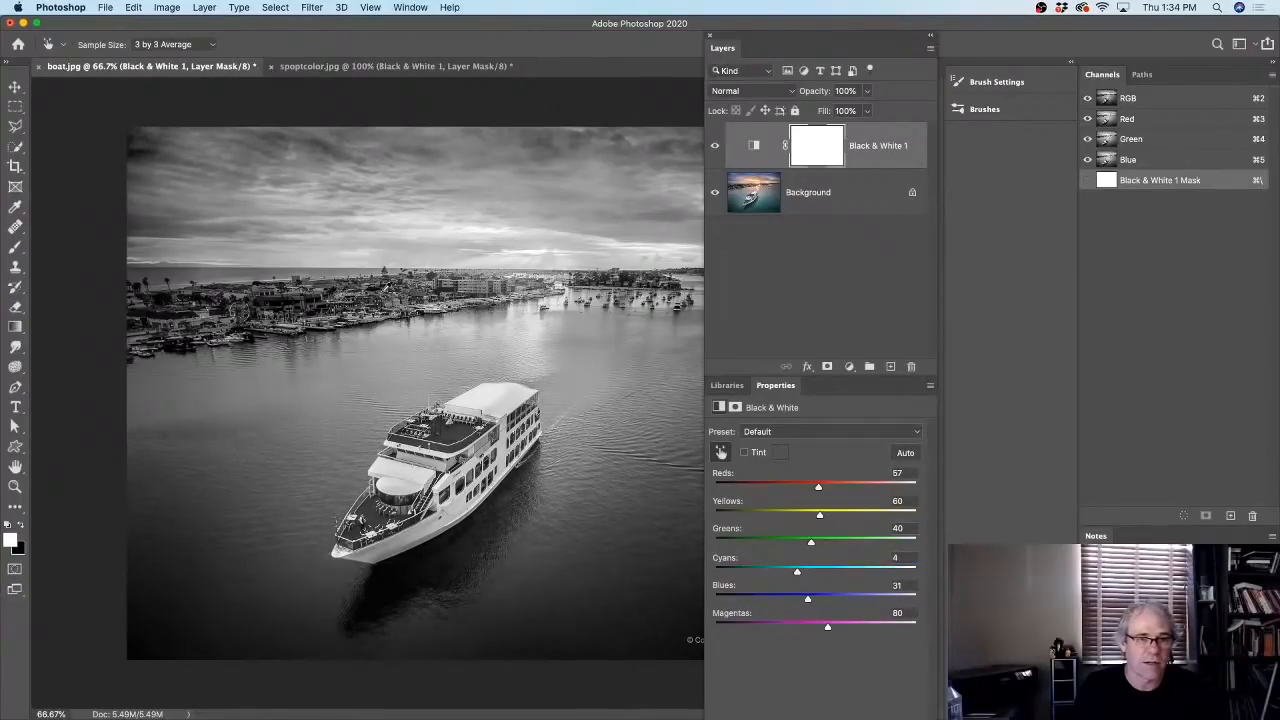
pyautogui.moveTo(386, 289); pyautogui.dragTo(383, 291)
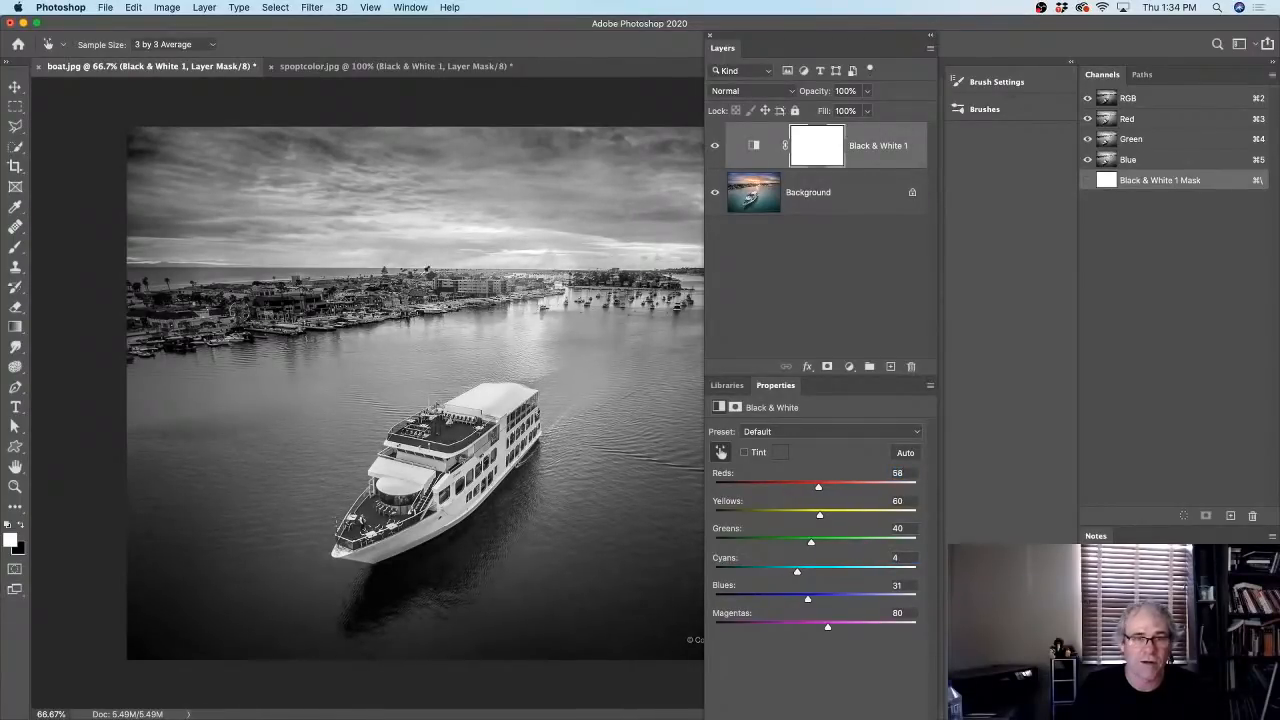
pyautogui.moveTo(506, 228); pyautogui.dragTo(533, 230)
pyautogui.write('39')
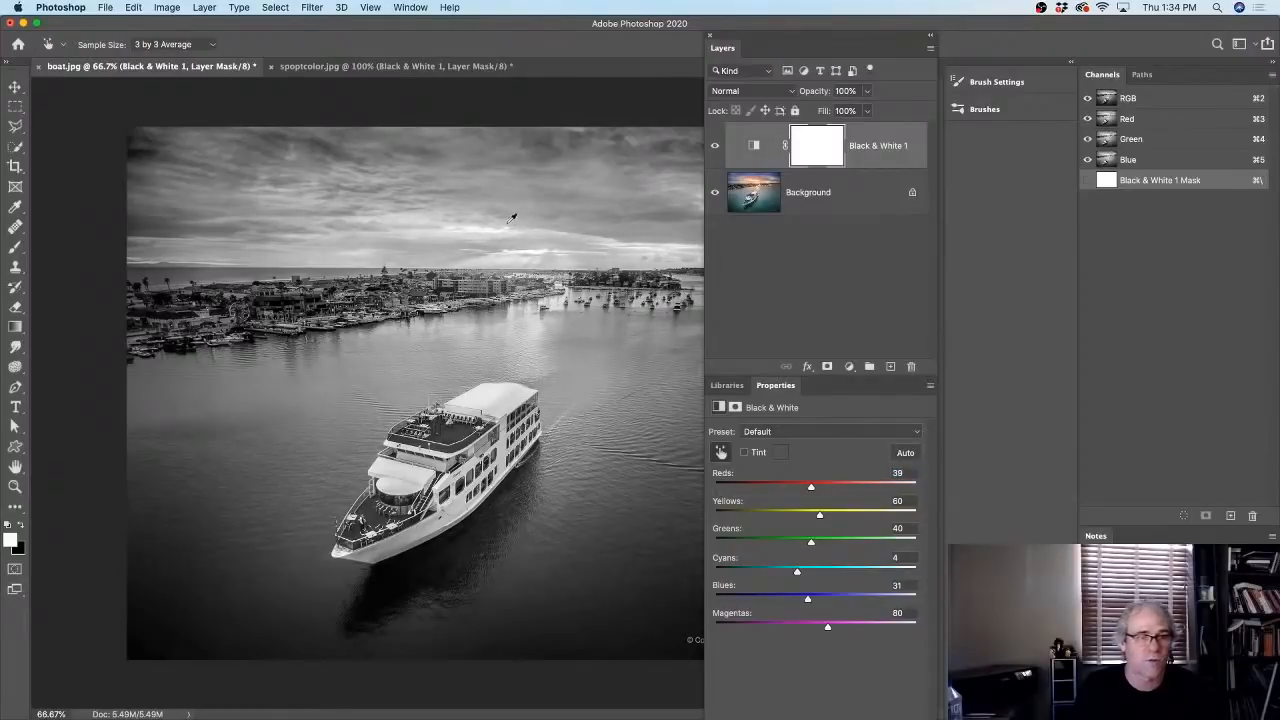
pyautogui.moveTo(294, 248)
pyautogui.mouseDown()
pyautogui.moveTo(333, 248)
pyautogui.moveTo(212, 256)
pyautogui.moveTo(330, 258)
pyautogui.moveTo(215, 259)
pyautogui.moveTo(300, 242)
pyautogui.mouseUp()
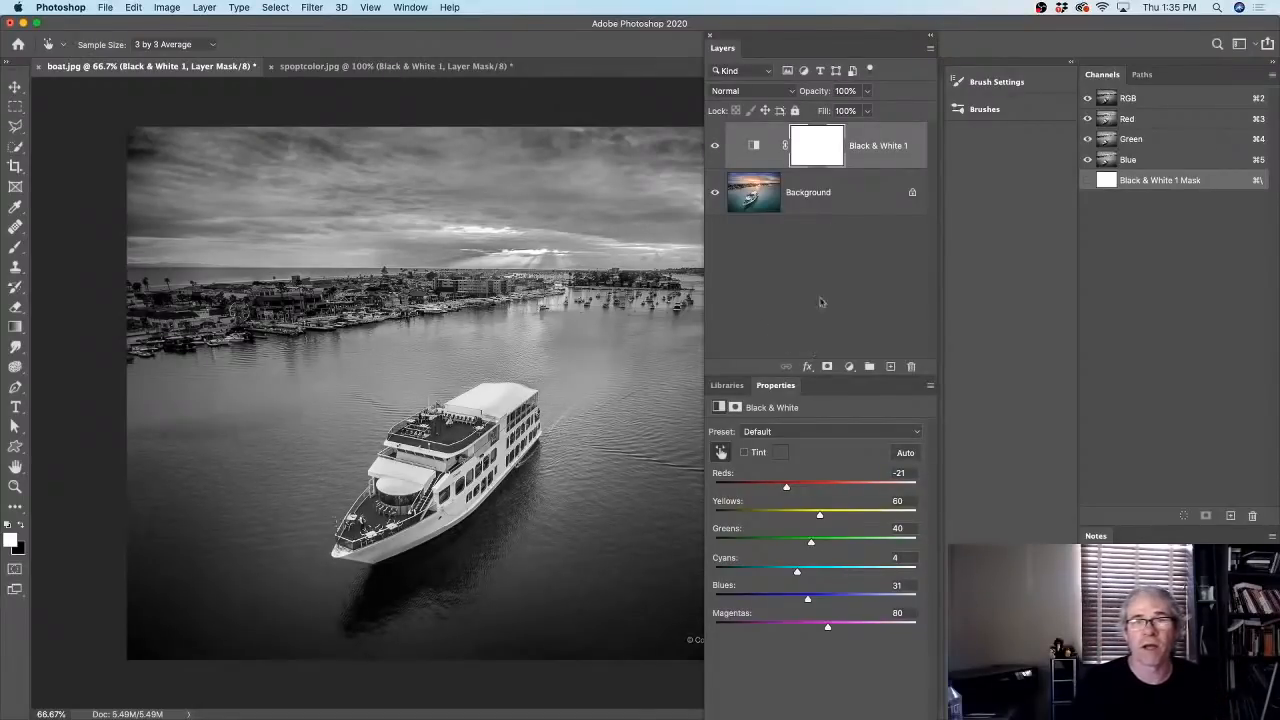
# - Replace boat.jpg's Black & White layer with a Channel Mixer adjustment layer, enabling its Monochrome option and switching it back off
pyautogui.moveTo(885, 148); pyautogui.dragTo(911, 362)
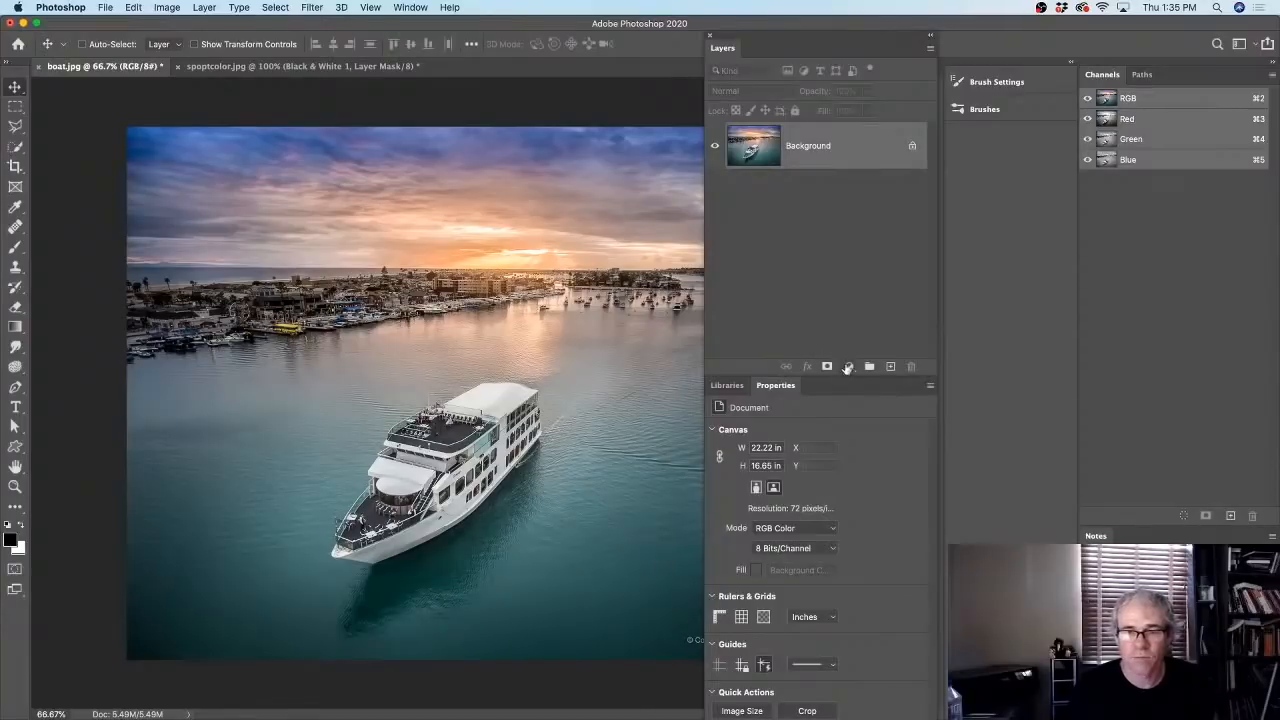
pyautogui.click(848, 367)
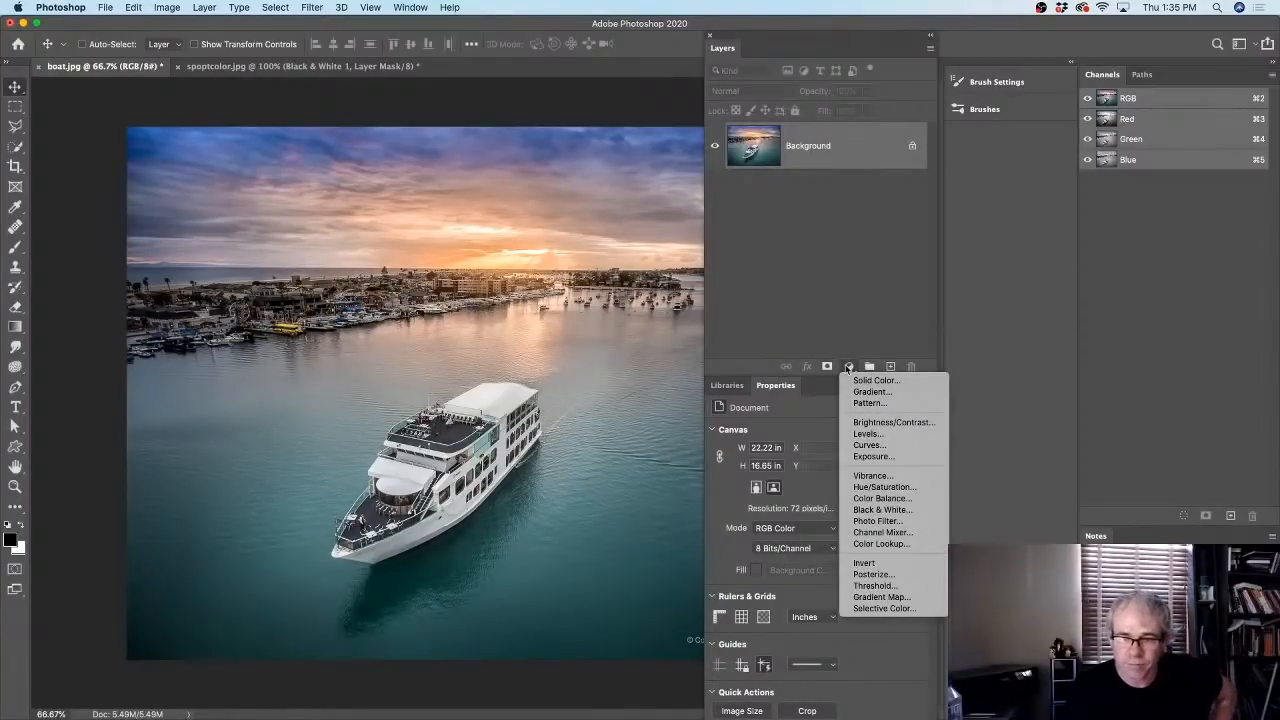
pyautogui.click(882, 532)
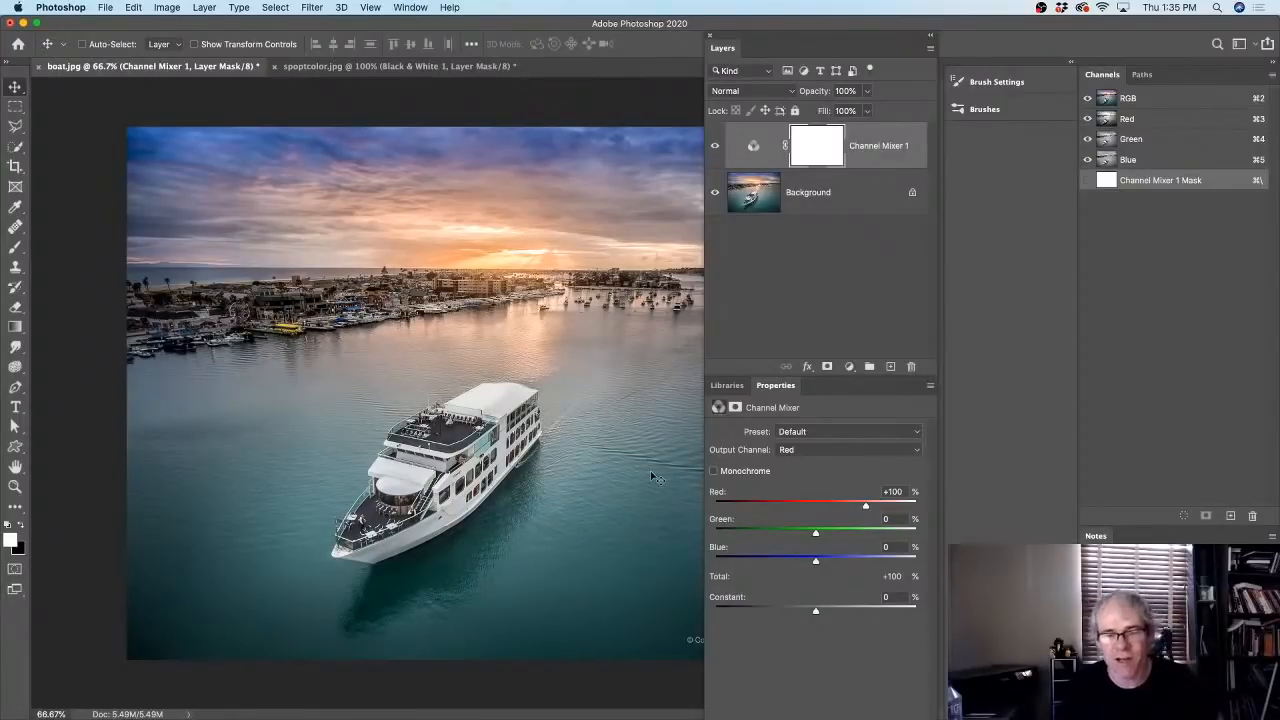
pyautogui.click(731, 474)
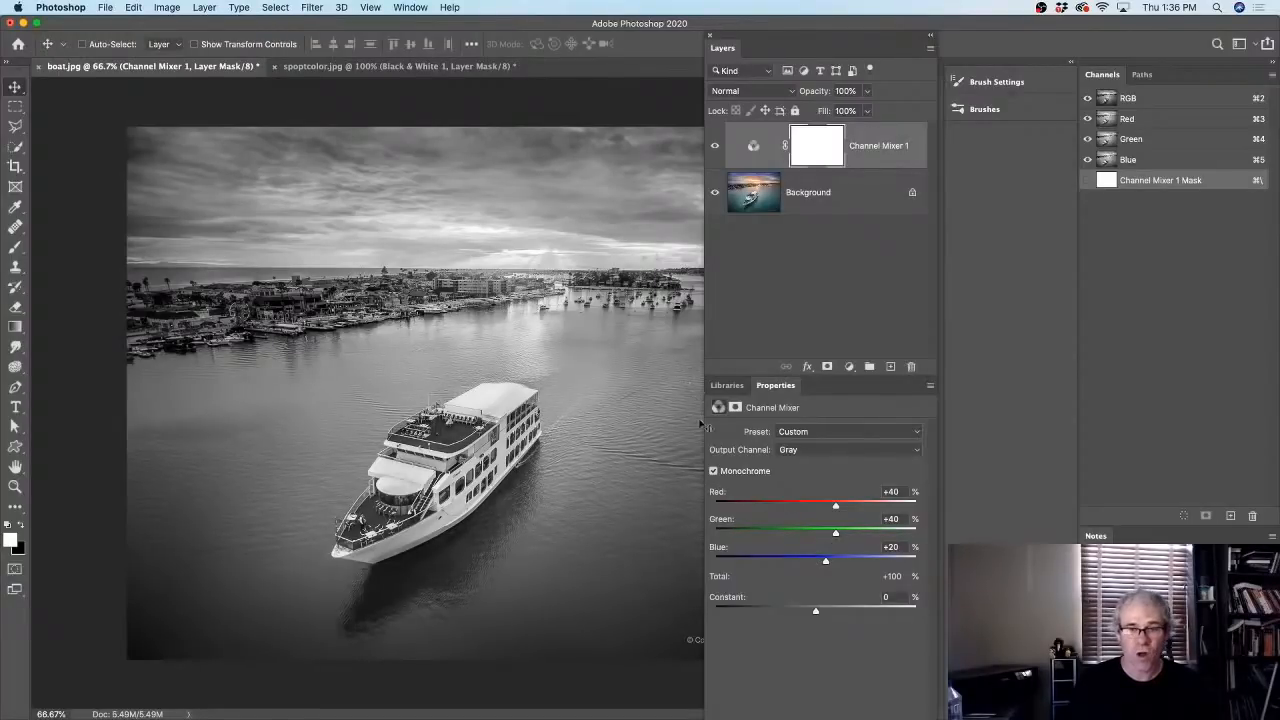
pyautogui.click(714, 471)
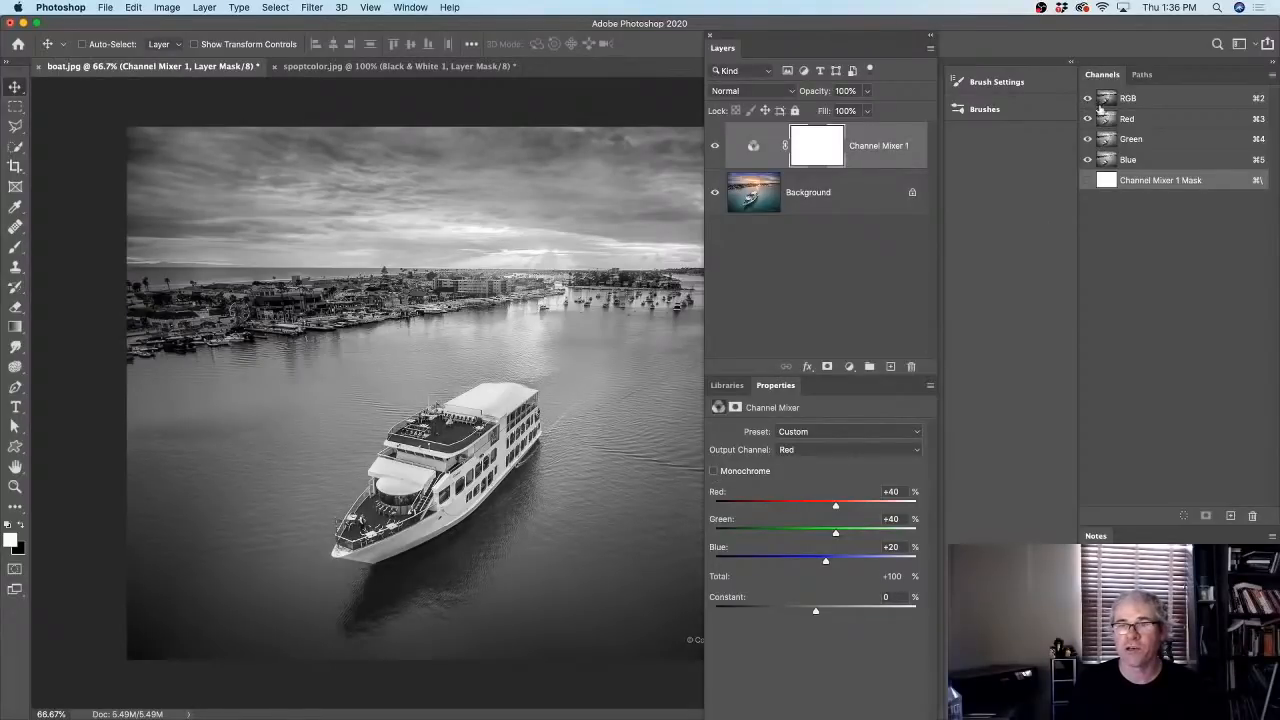
# - Hide the Channel Mixer layer in boat.jpg and select the Background layer
pyautogui.click(1154, 120)
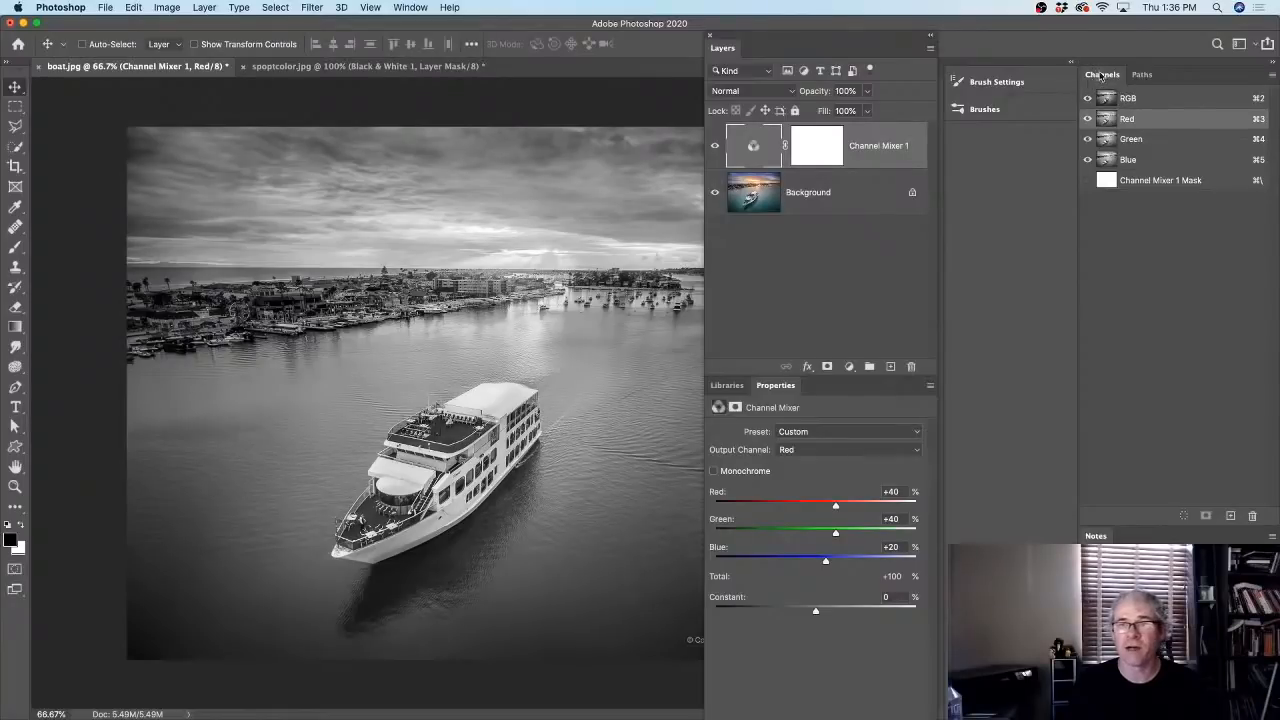
pyautogui.click(409, 7)
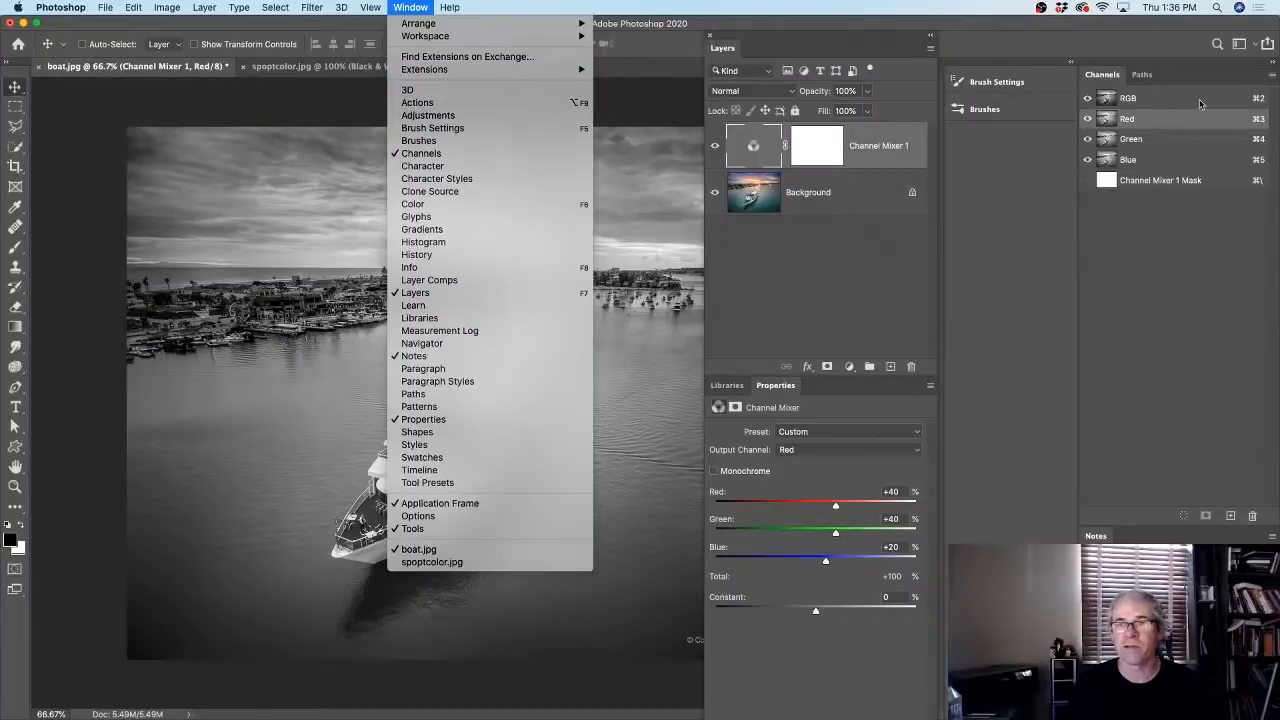
pyautogui.click(1213, 350)
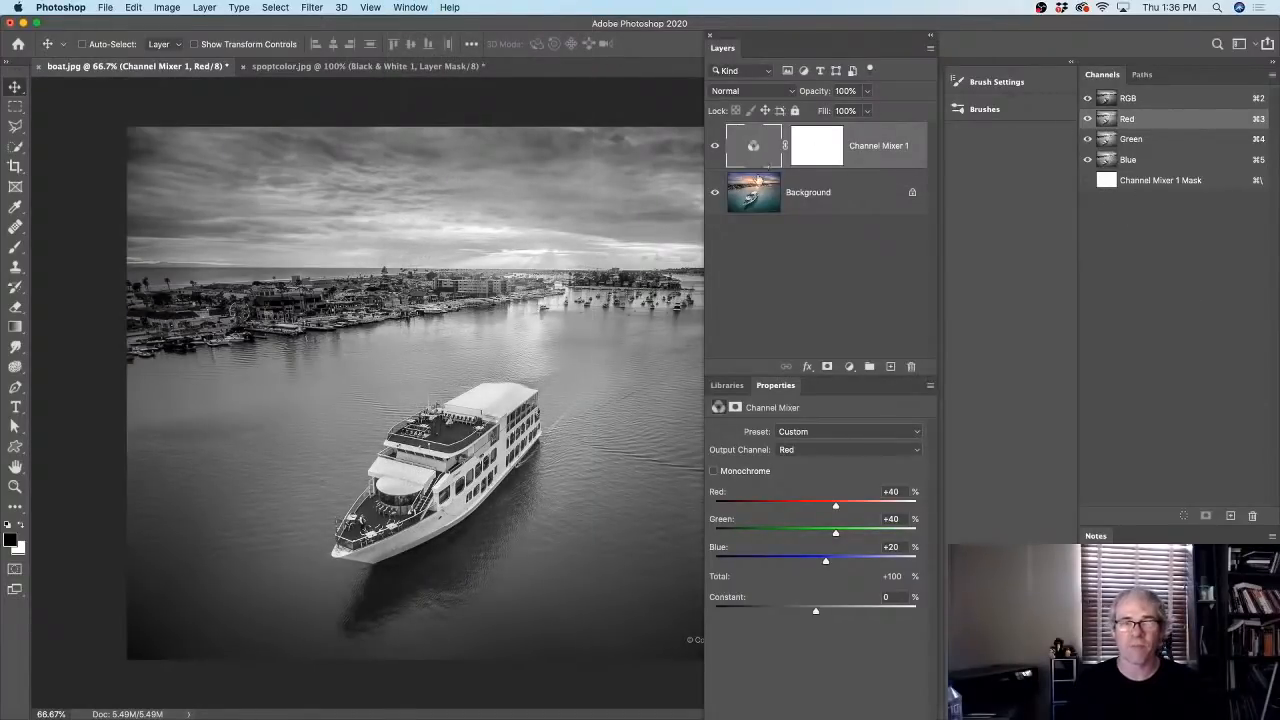
pyautogui.click(714, 147)
pyautogui.click(814, 180)
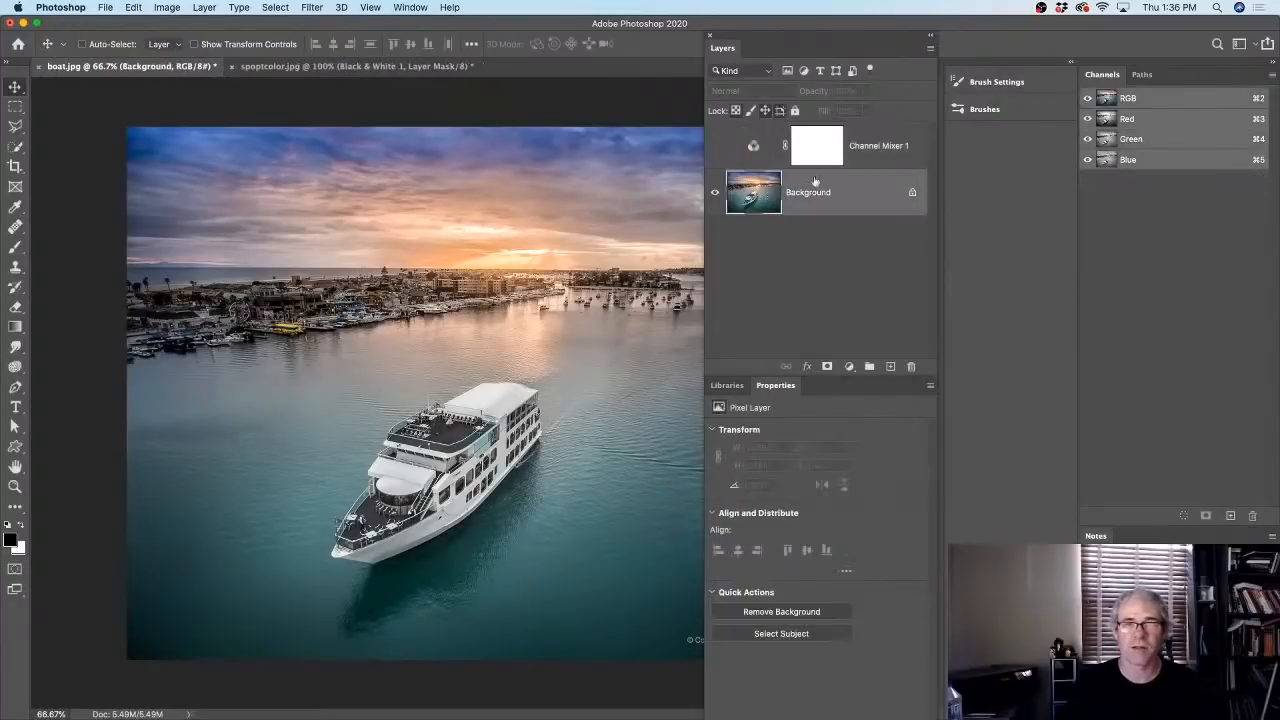
# - Toggle channel visibility to view the boat photo's Blue, Green and Red channels on their own
pyautogui.click(1087, 118)
pyautogui.click(1087, 138)
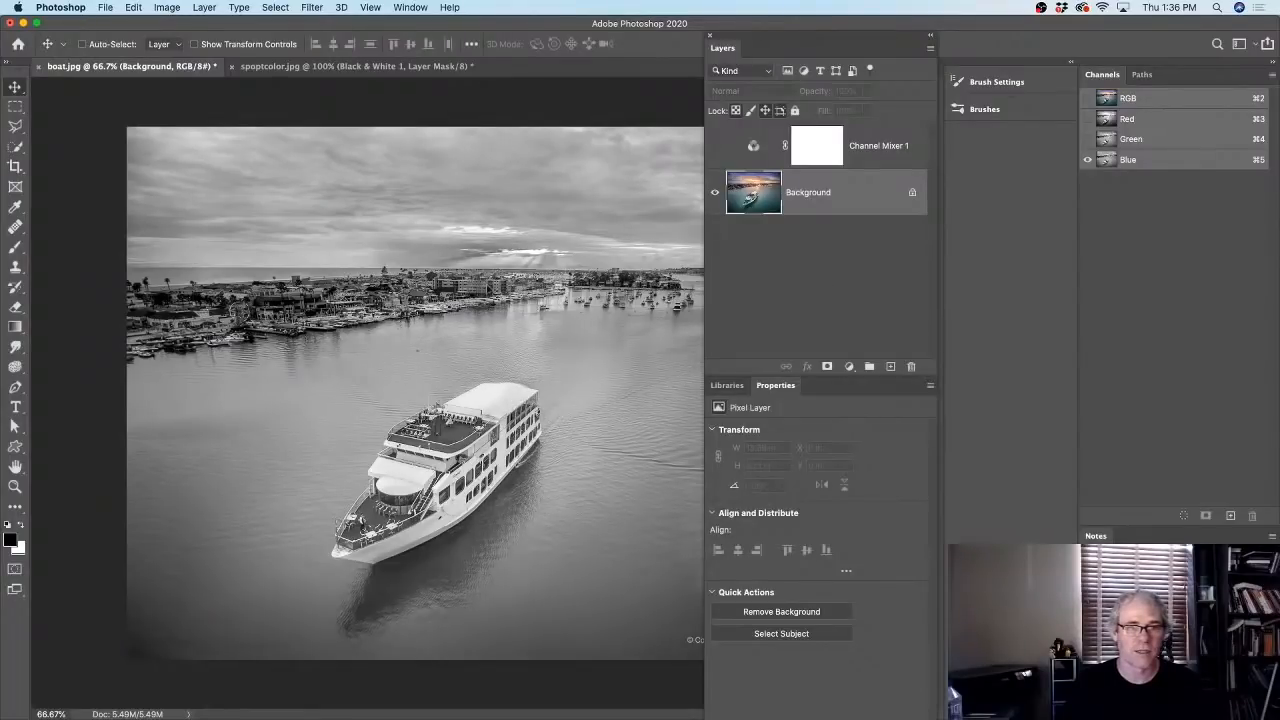
pyautogui.click(1087, 139)
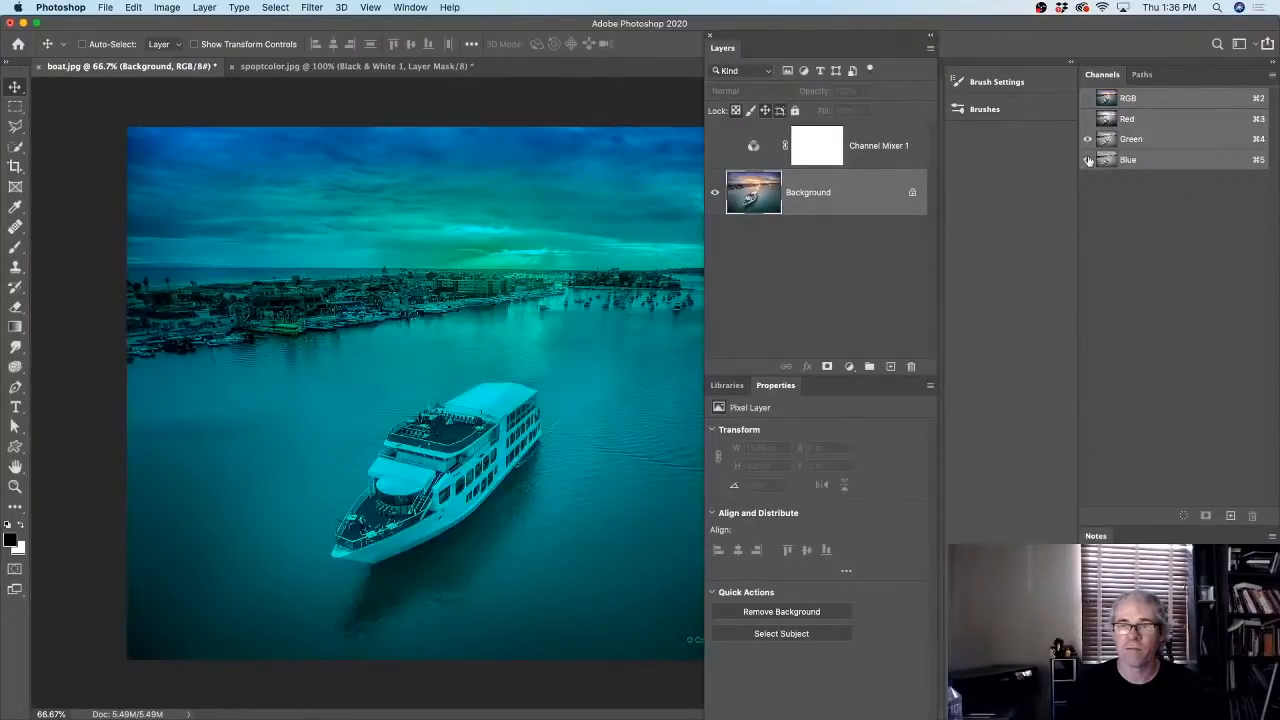
pyautogui.click(1087, 159)
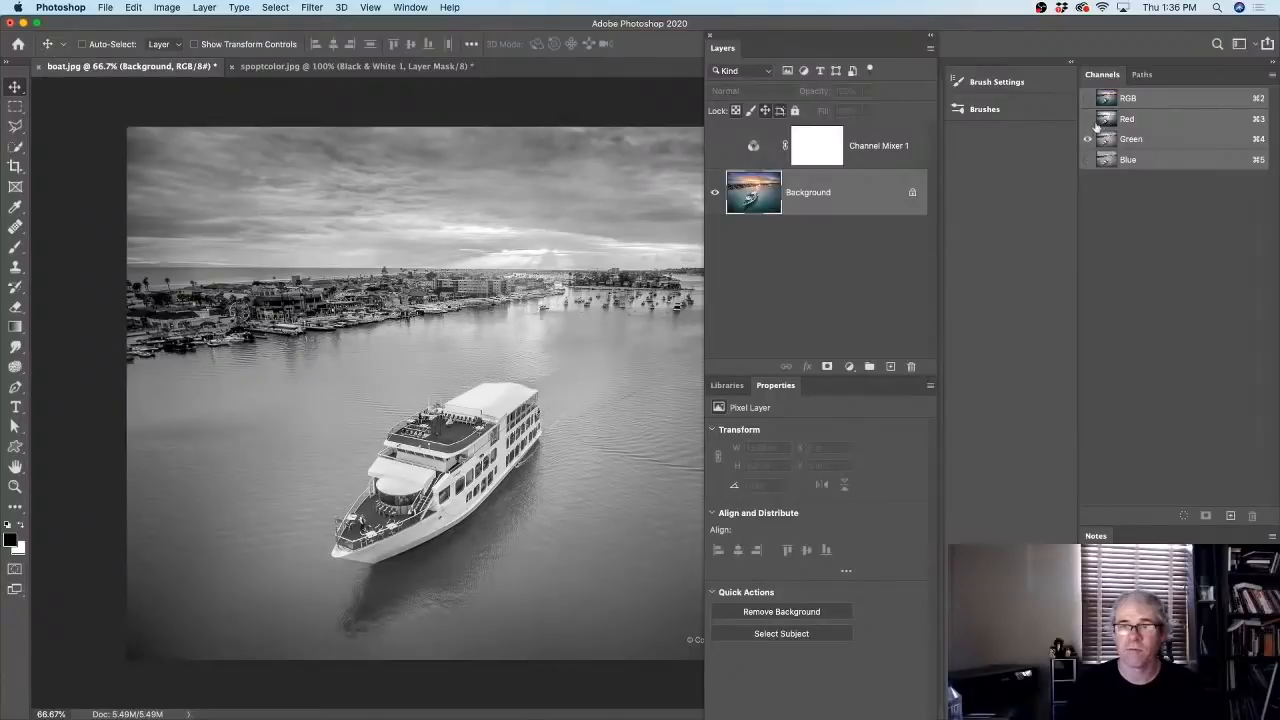
pyautogui.click(1087, 119)
pyautogui.click(1087, 139)
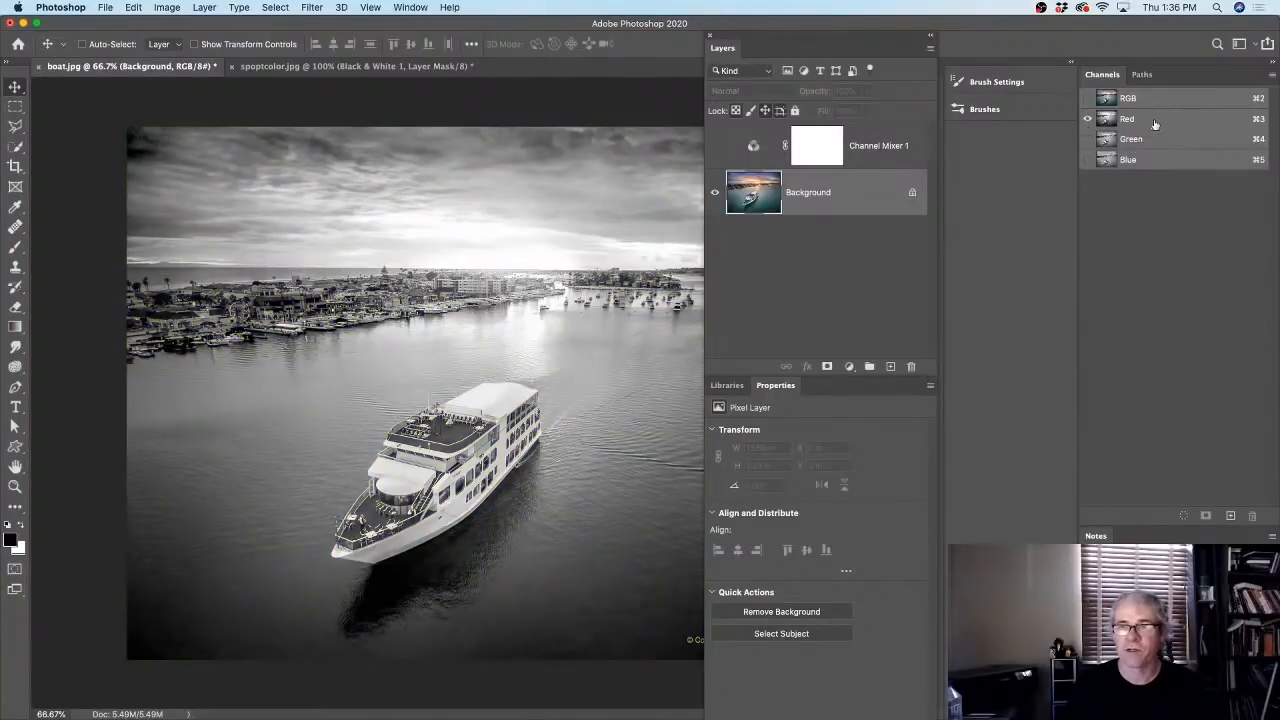
# - Select the Red, Green and Blue channels one at a time to compare their grayscale versions, ending on Red
pyautogui.click(1154, 119)
pyautogui.click(1158, 139)
pyautogui.click(1170, 159)
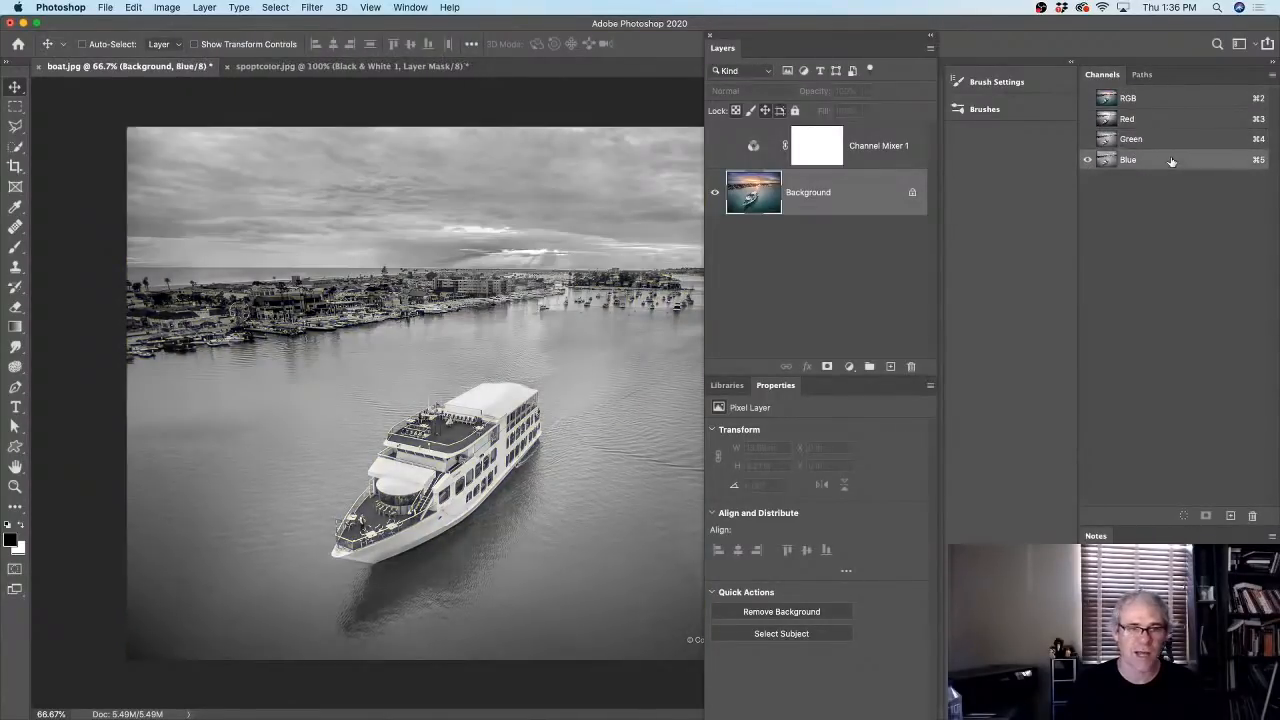
pyautogui.click(1164, 137)
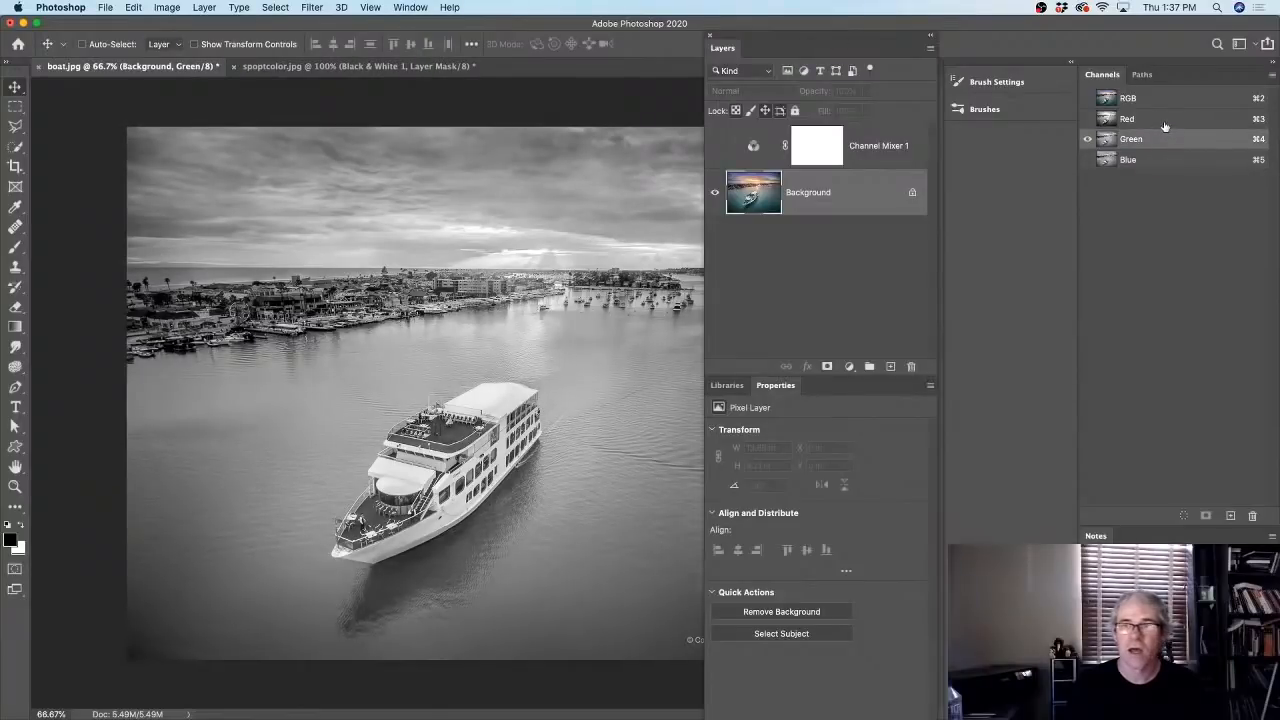
pyautogui.click(1166, 119)
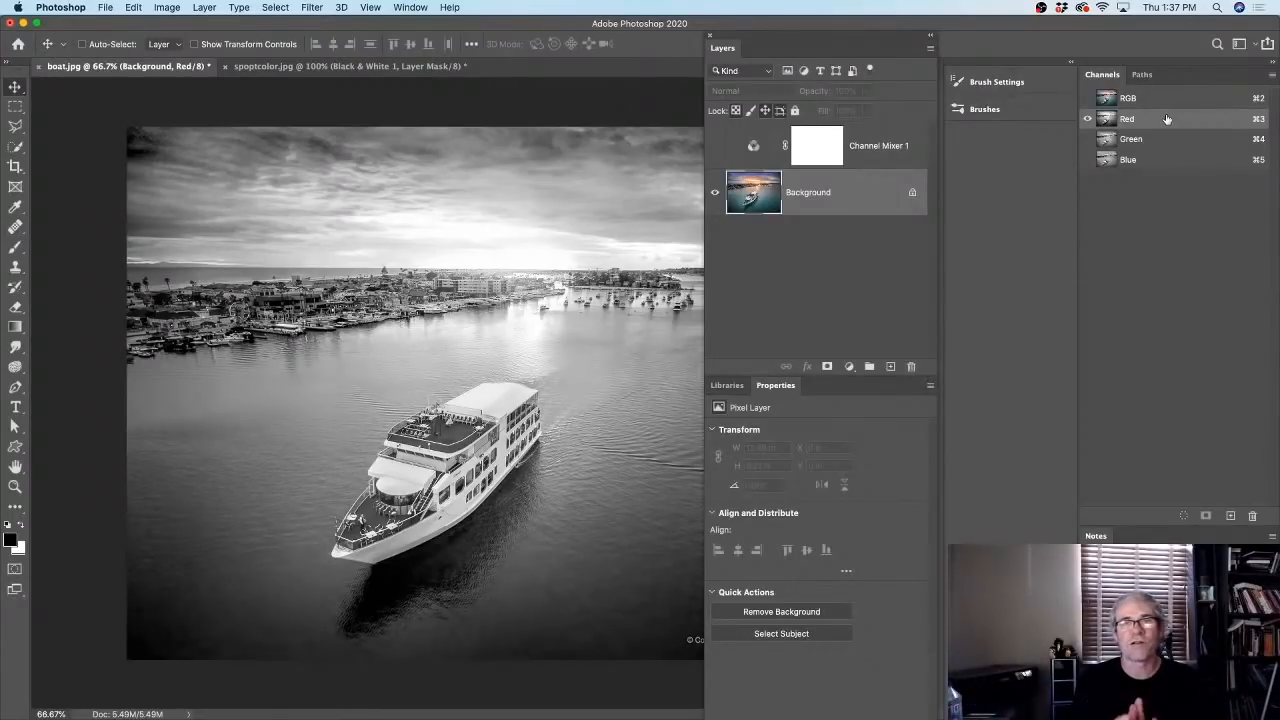
# - Examine the boat photo with different channel combinations visible, ending with only the Blue channel selected
pyautogui.click(1088, 139)
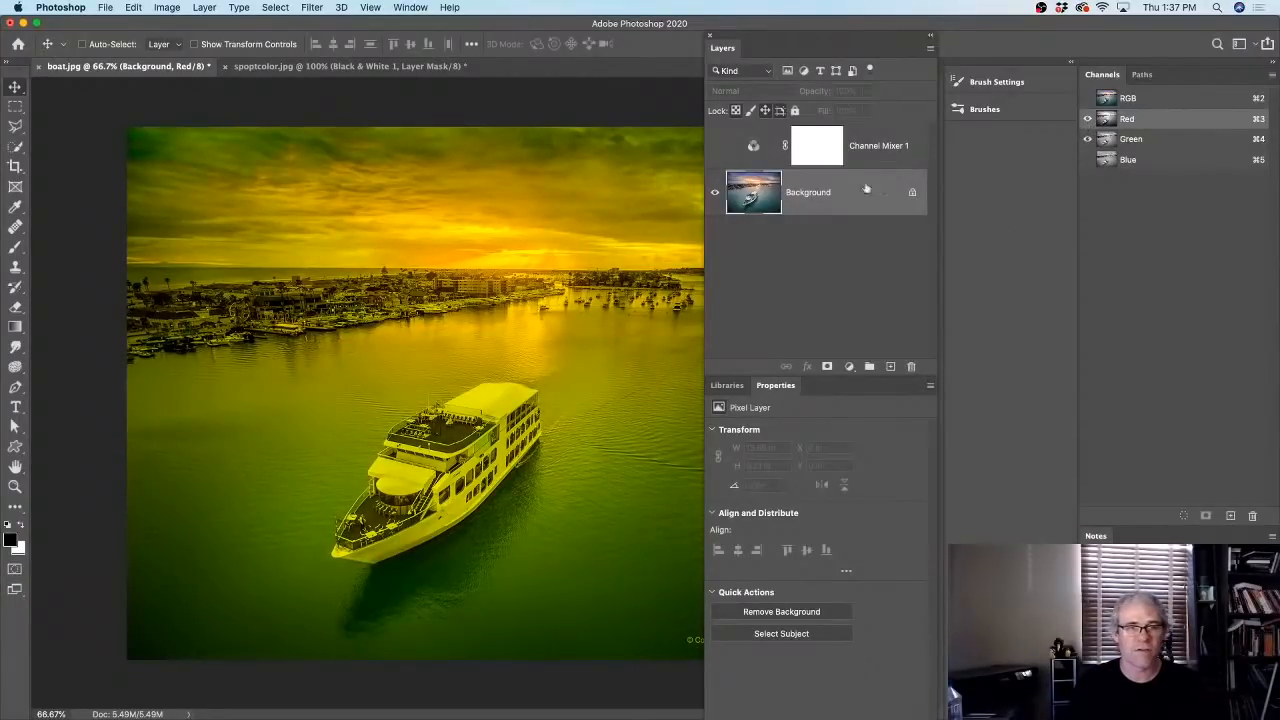
pyautogui.click(1087, 119)
pyautogui.click(1088, 159)
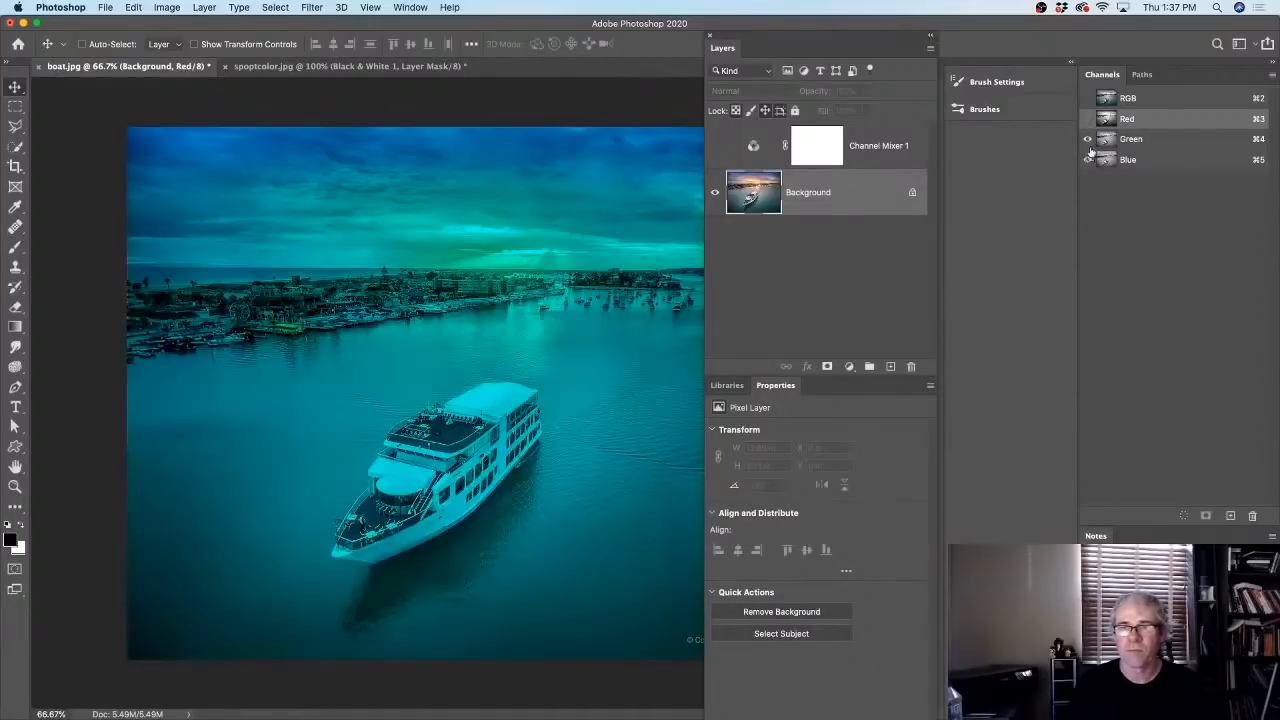
pyautogui.click(1087, 119)
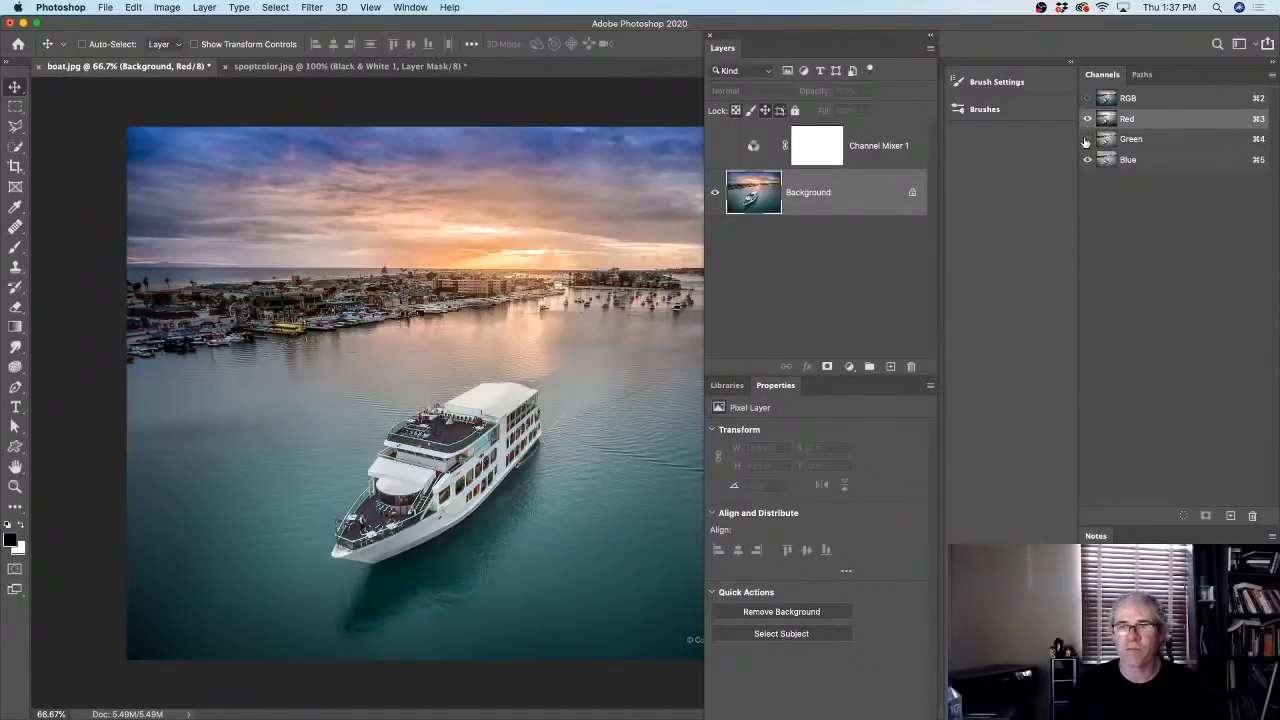
pyautogui.click(1088, 139)
pyautogui.click(1087, 119)
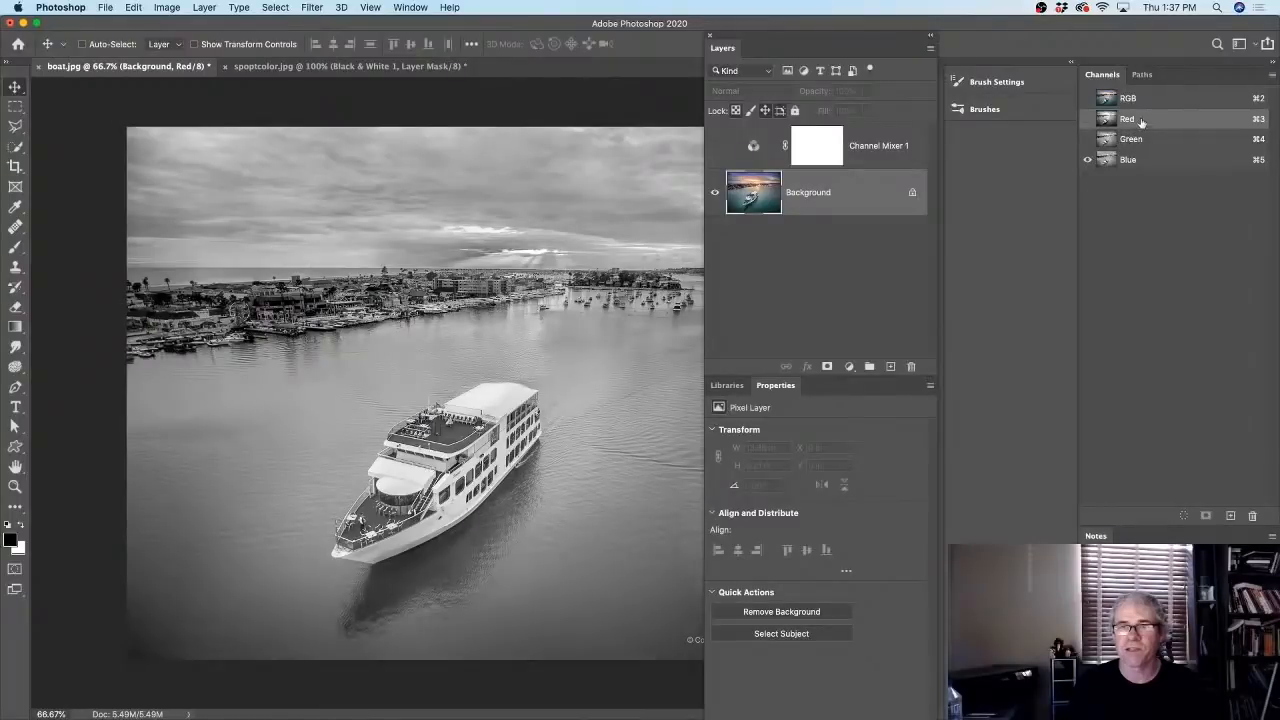
pyautogui.click(1173, 165)
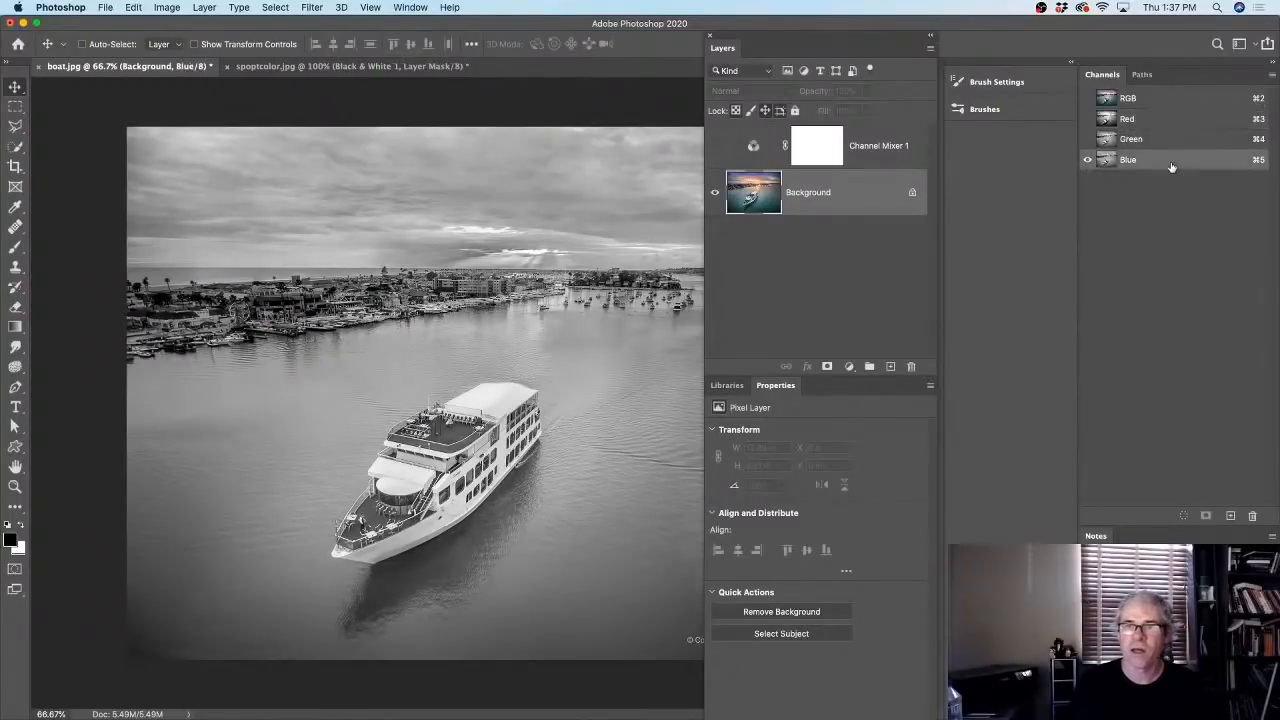
# - Enable Show Channels in Color in the interface preferences
pyautogui.click(105, 7)
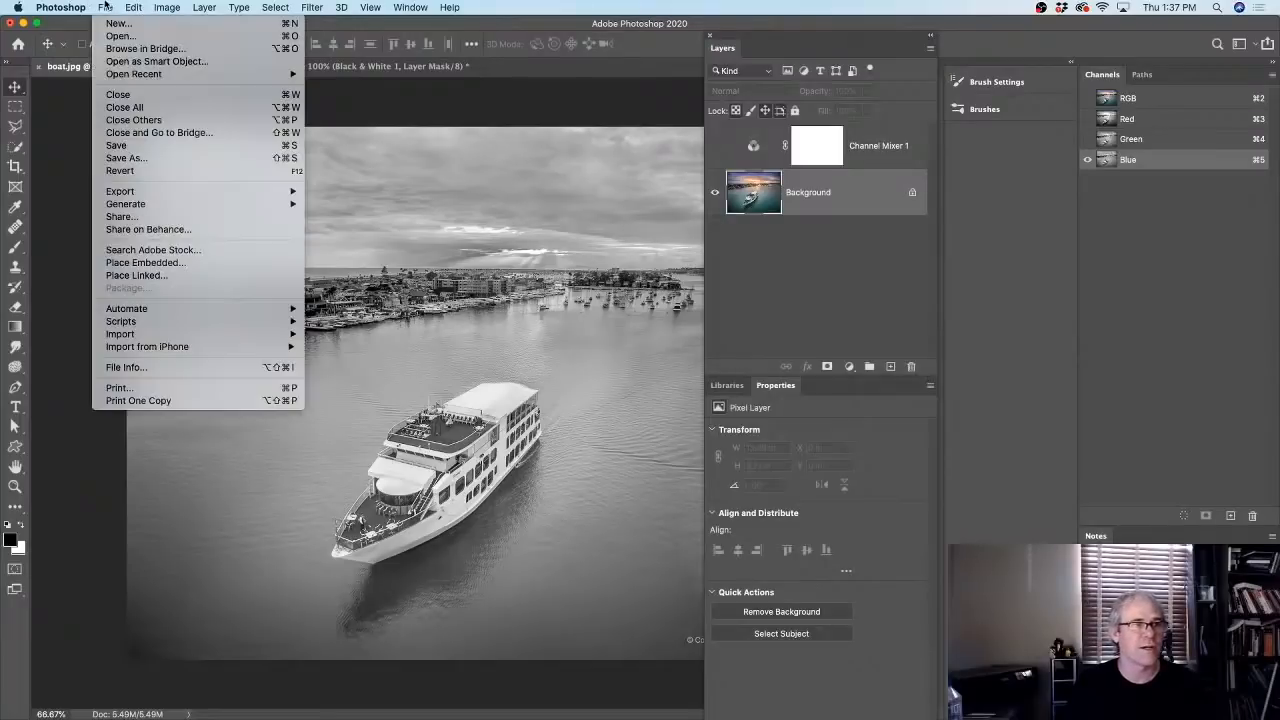
pyautogui.moveTo(84, 6)
pyautogui.moveTo(99, 49)
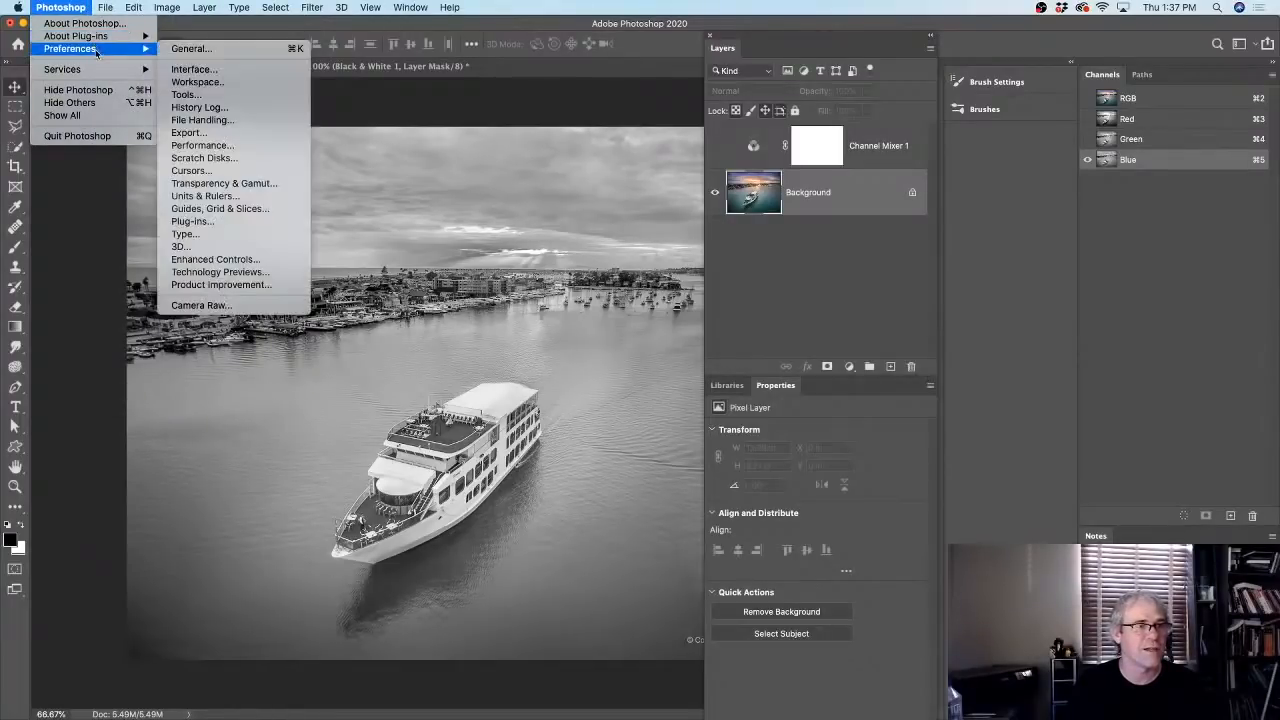
pyautogui.click(190, 49)
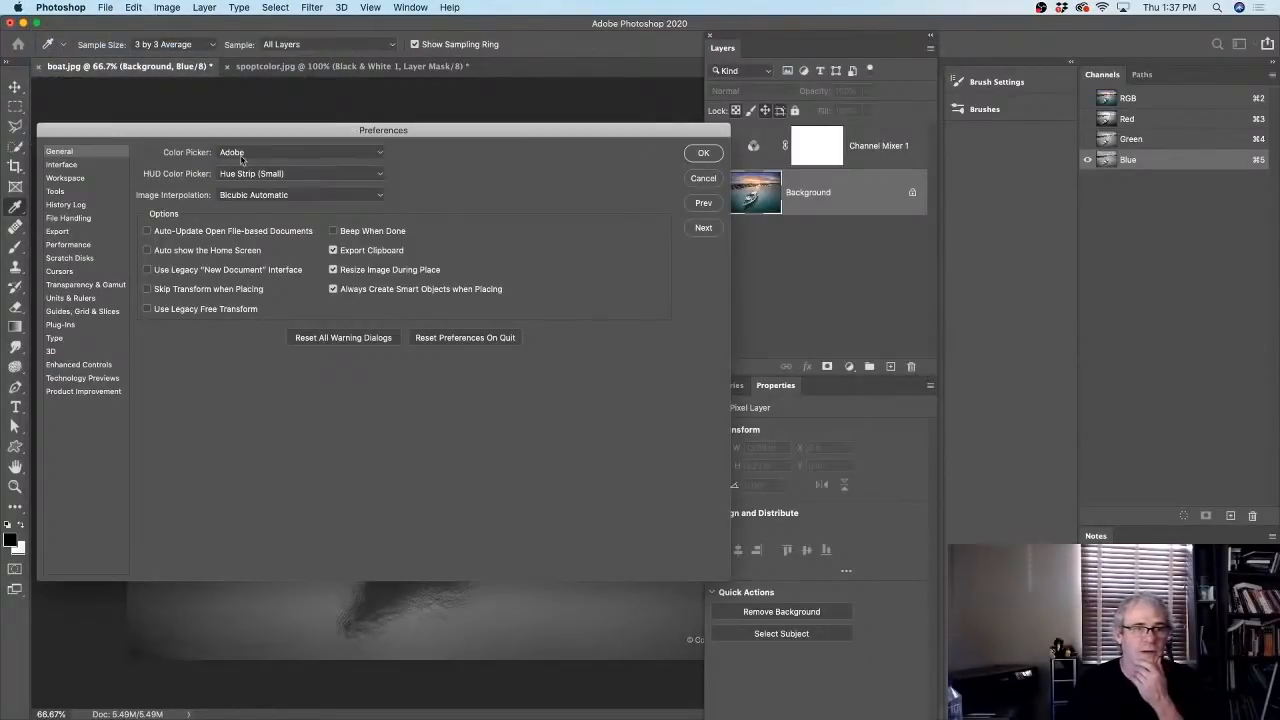
pyautogui.click(58, 167)
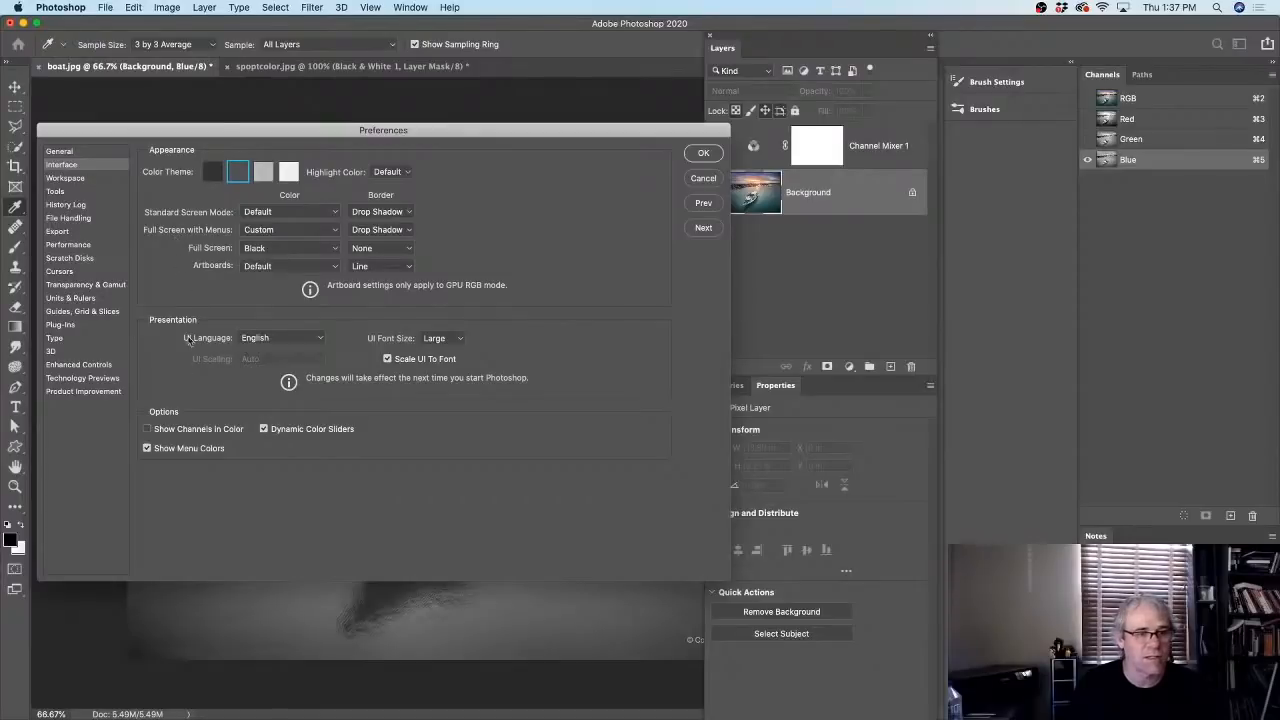
pyautogui.click(147, 429)
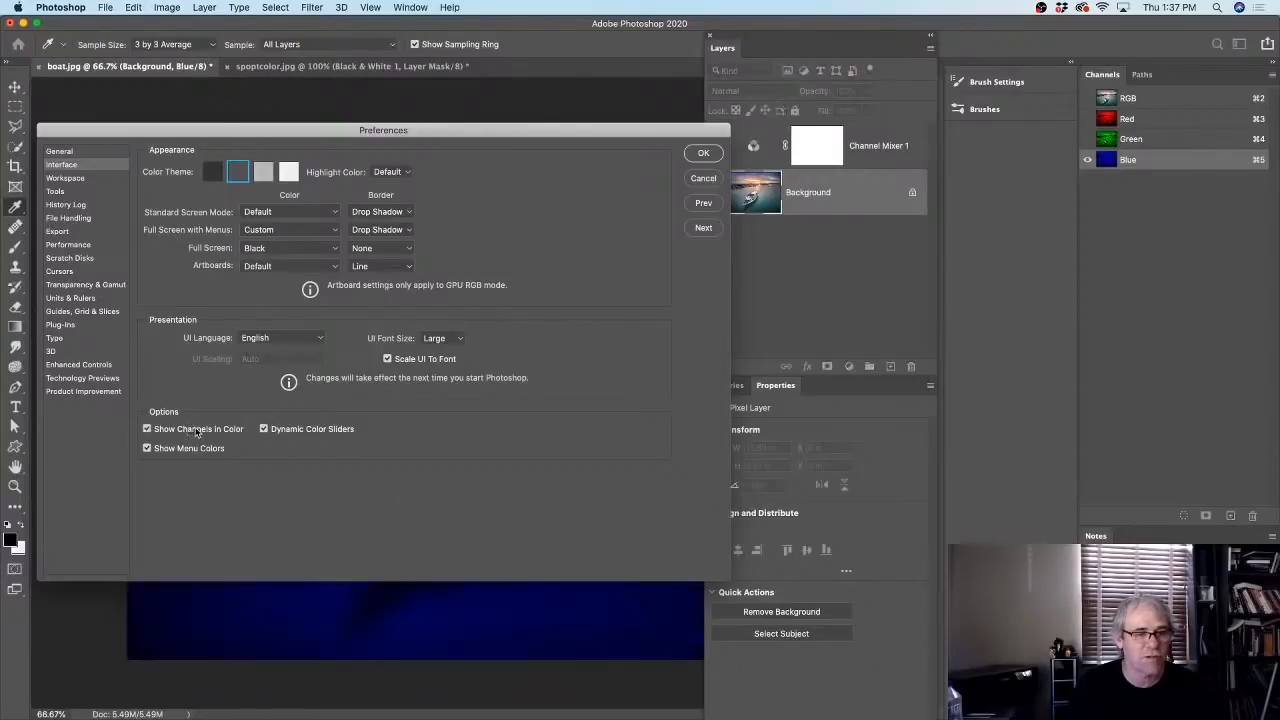
pyautogui.click(704, 154)
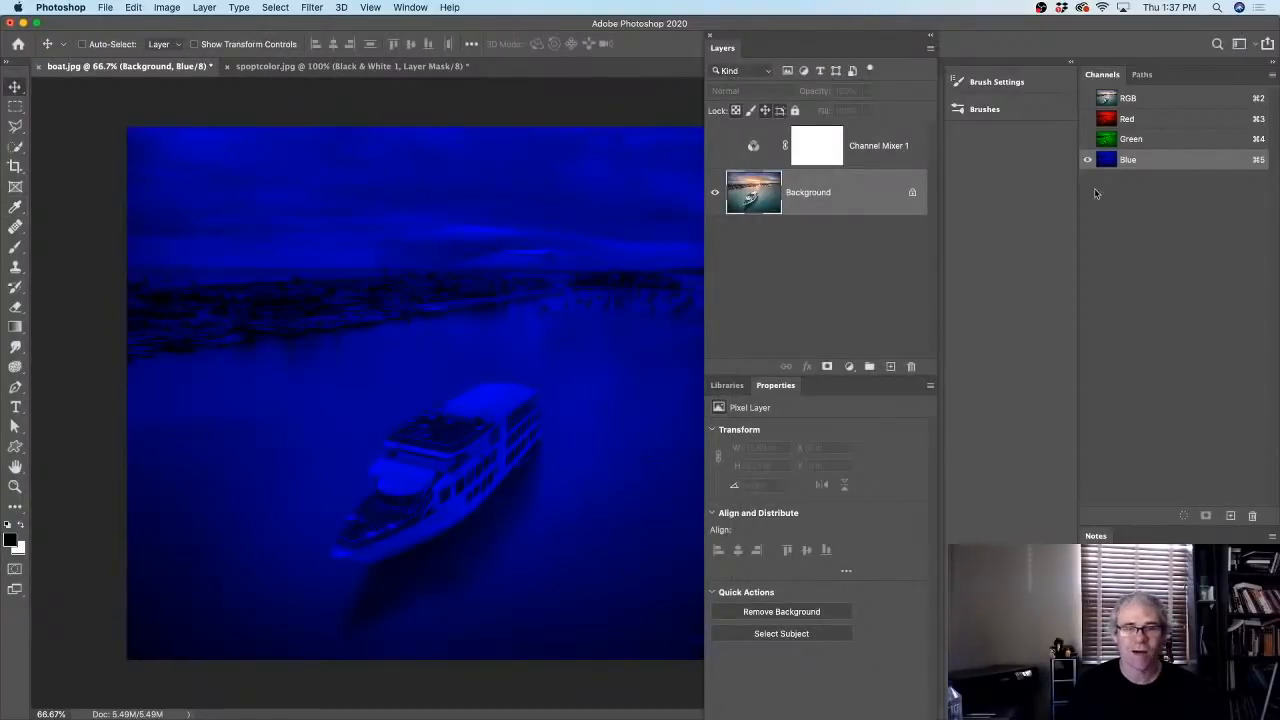
# - View the Green, Red and Blue channels in colour, ending with the full RGB composite displayed
pyautogui.click(1168, 139)
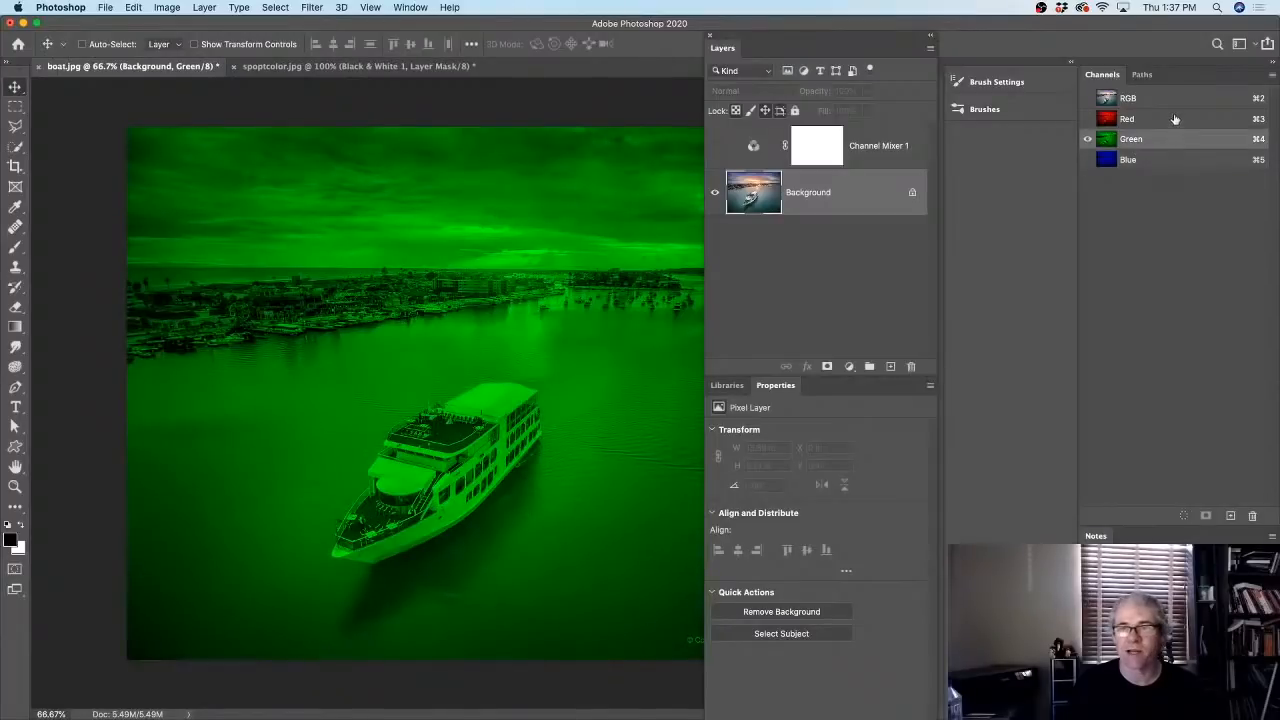
pyautogui.click(1175, 119)
pyautogui.click(1173, 141)
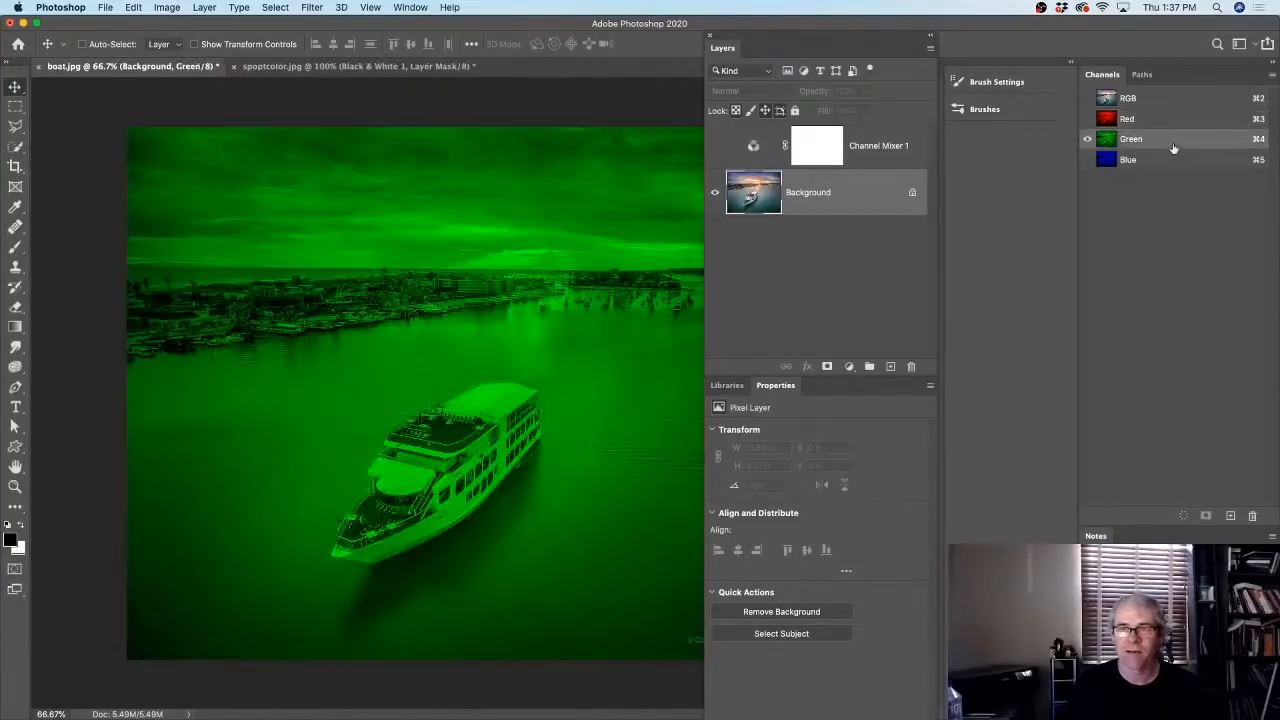
pyautogui.click(1172, 161)
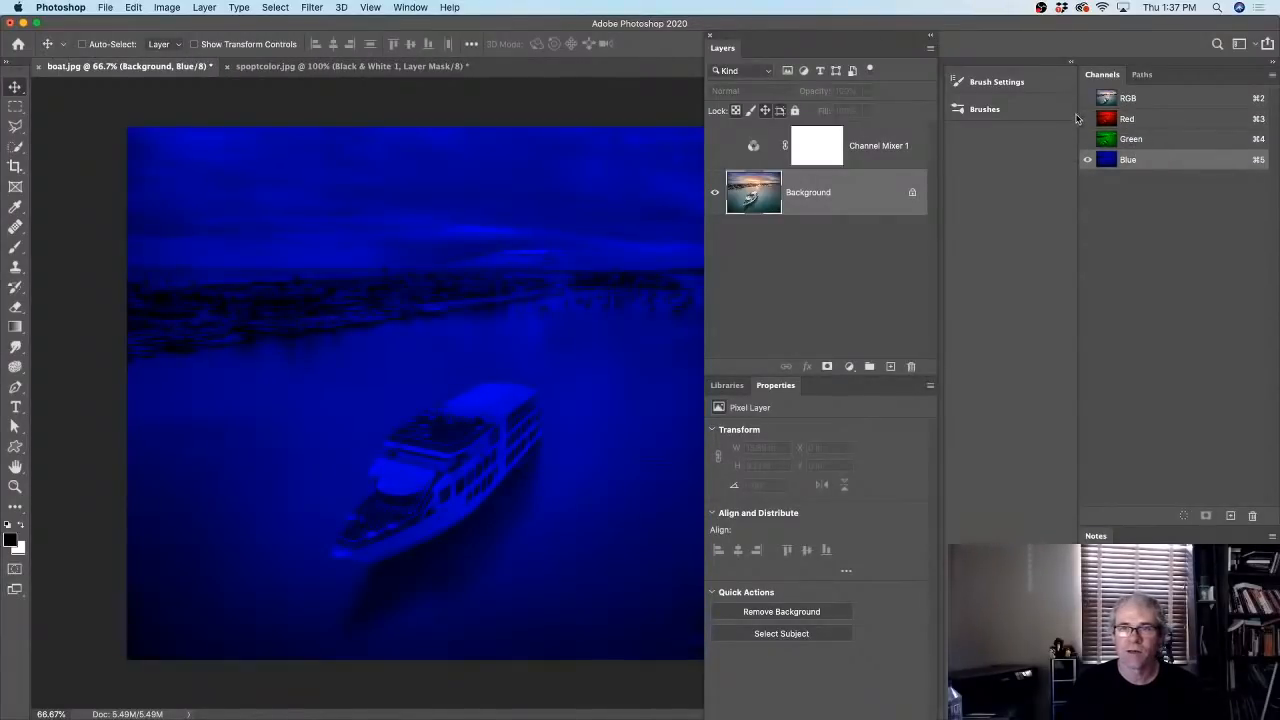
pyautogui.click(1087, 98)
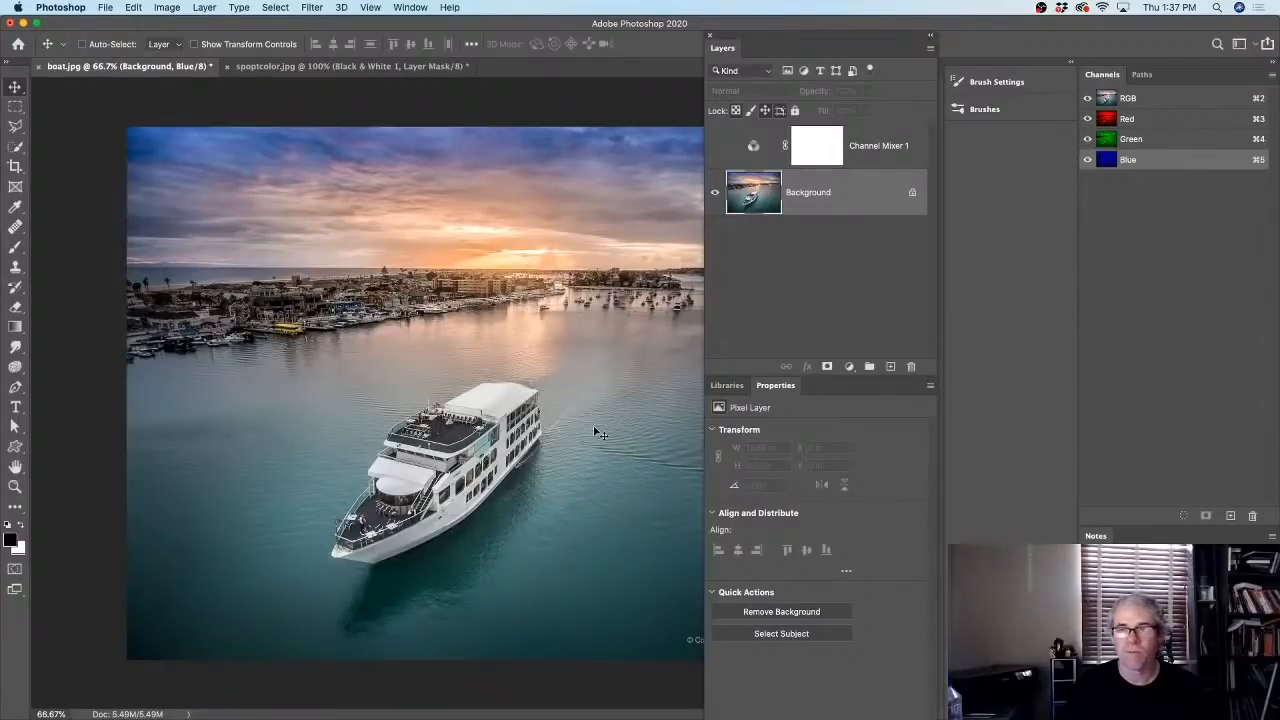
# - Disable Show Channels in Color in the interface preferences
pyautogui.click(105, 7)
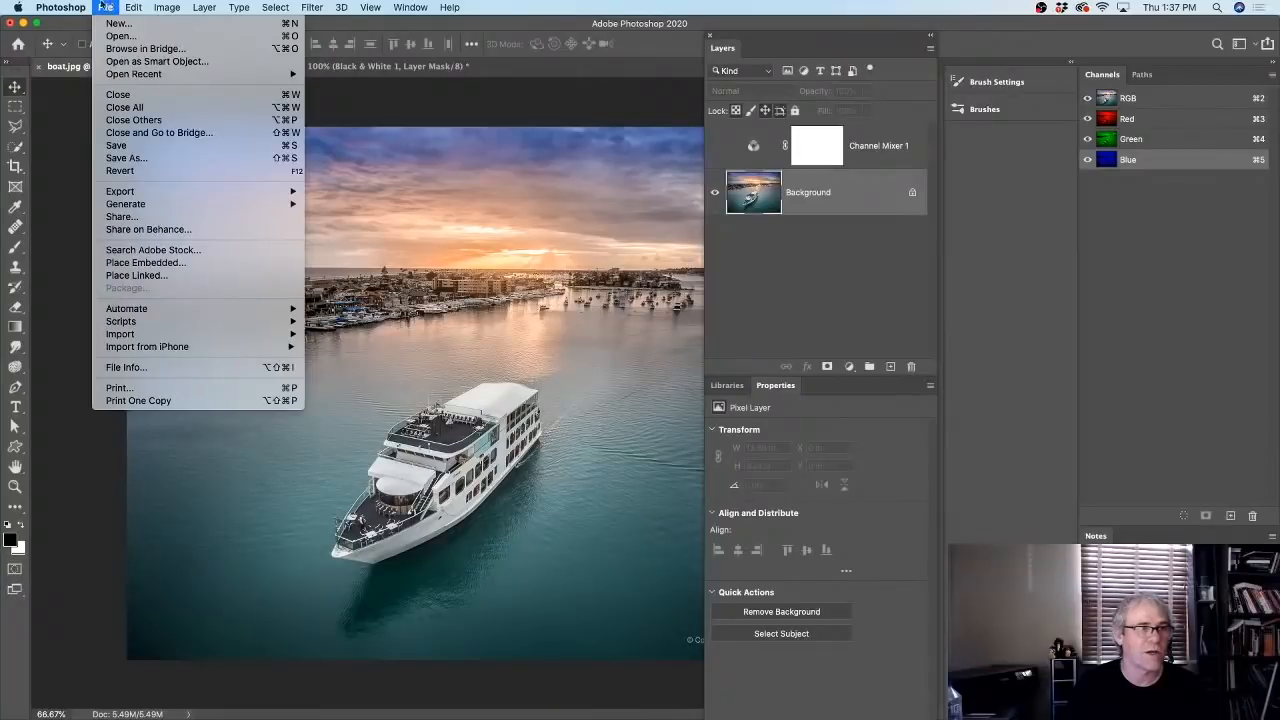
pyautogui.moveTo(61, 7)
pyautogui.moveTo(85, 48)
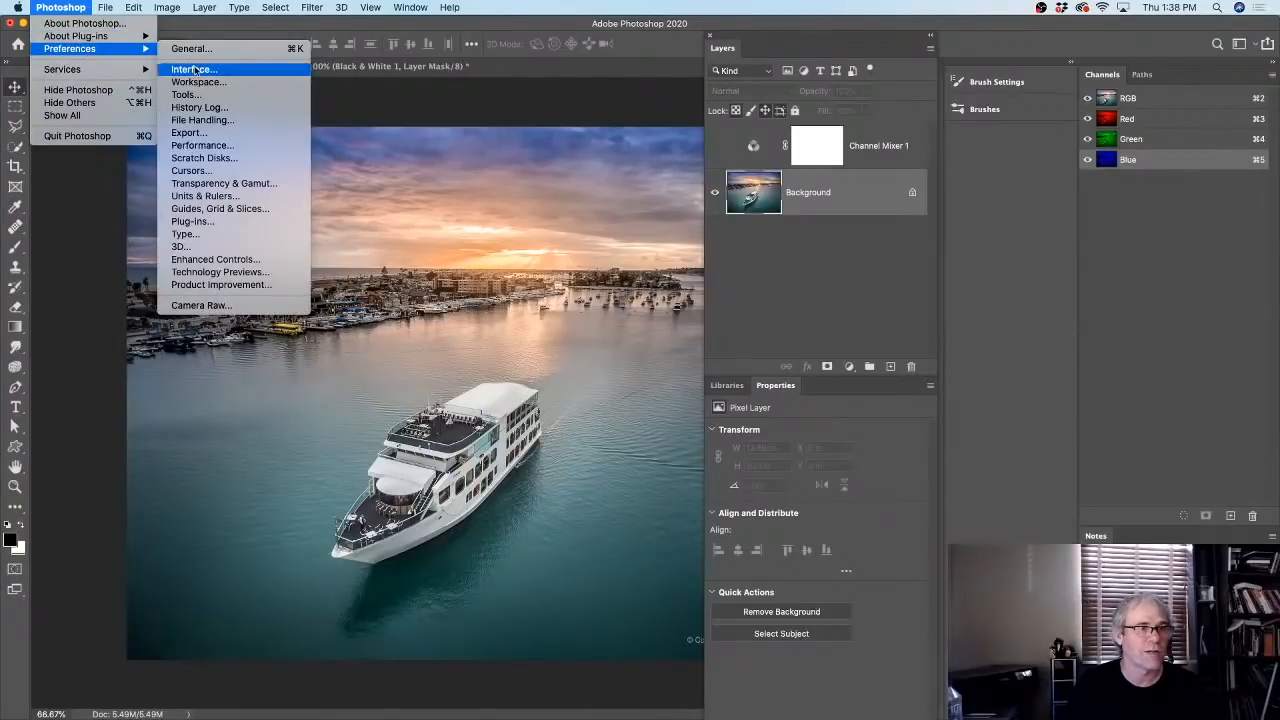
pyautogui.click(193, 69)
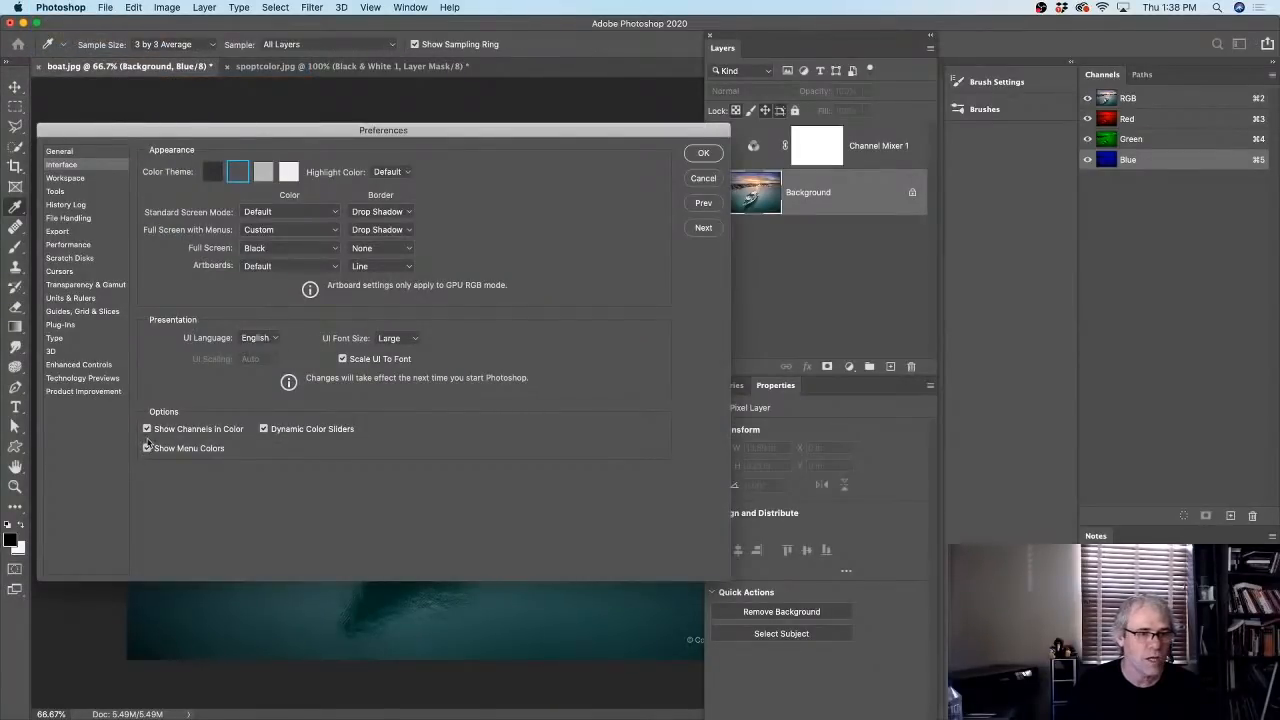
pyautogui.click(147, 429)
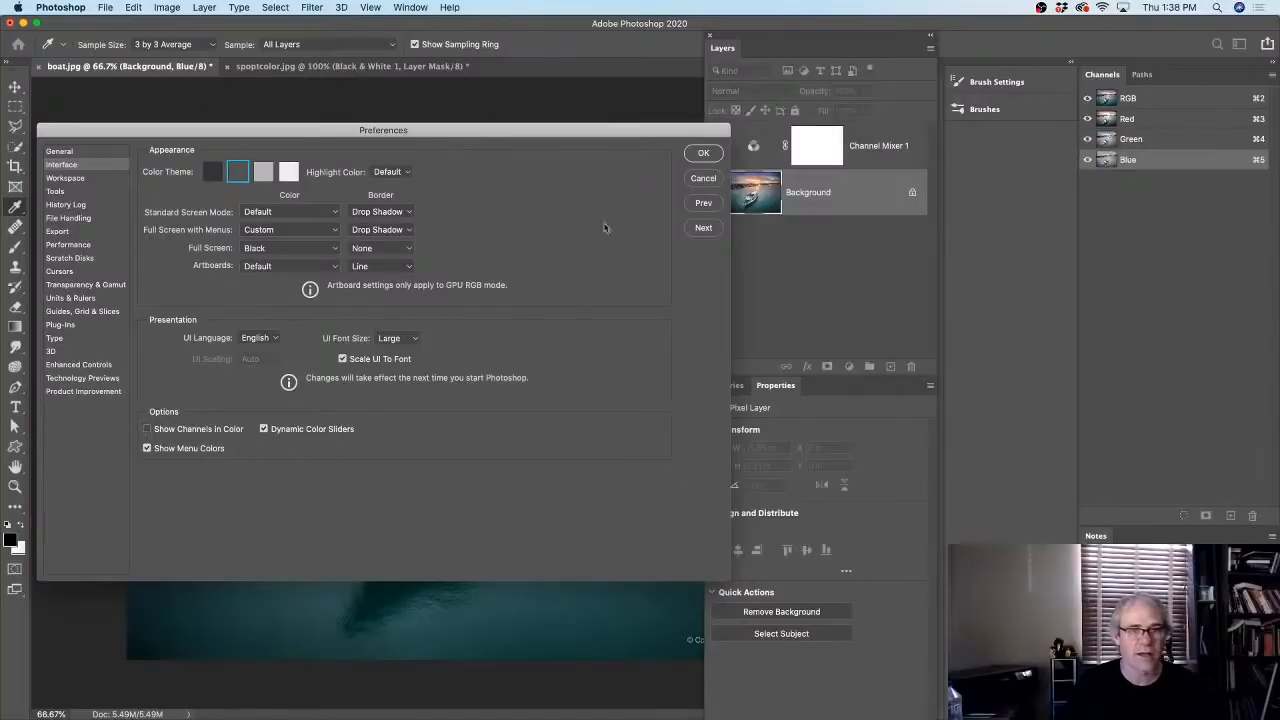
pyautogui.click(704, 153)
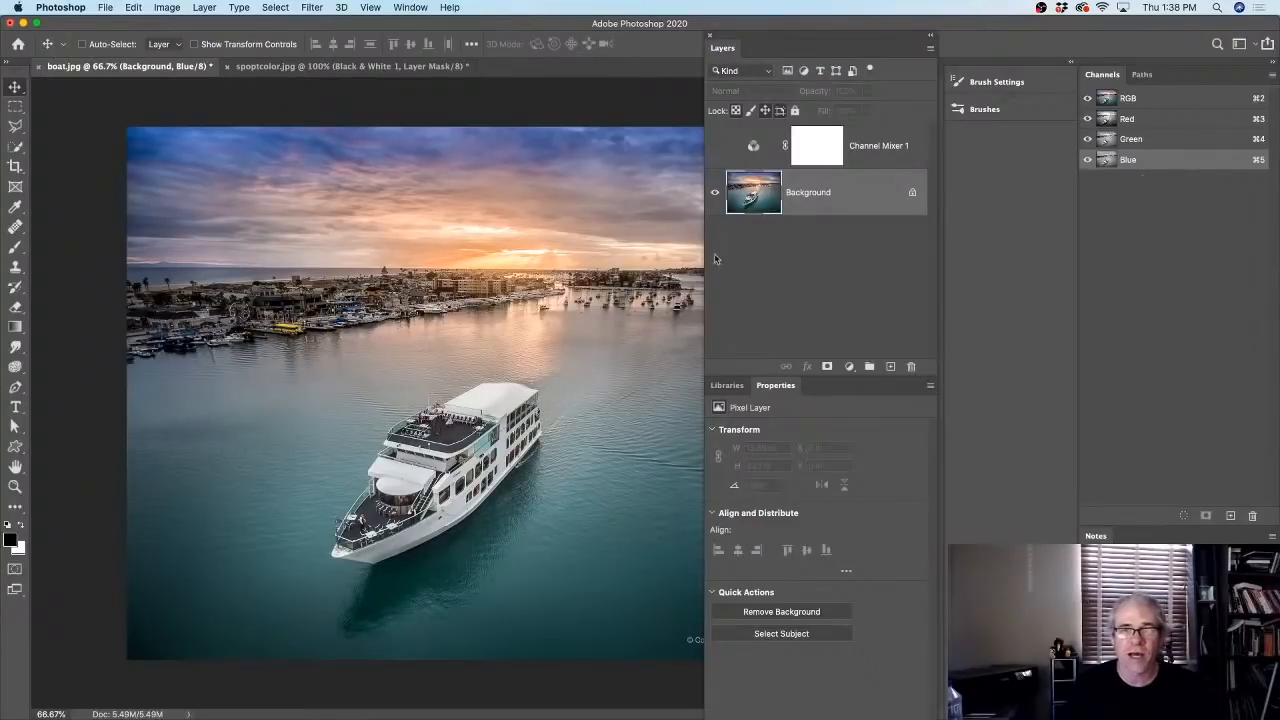
# - Make the Channel Mixer adjustment layer visible above the boat photo and display its mixer settings
pyautogui.click(714, 146)
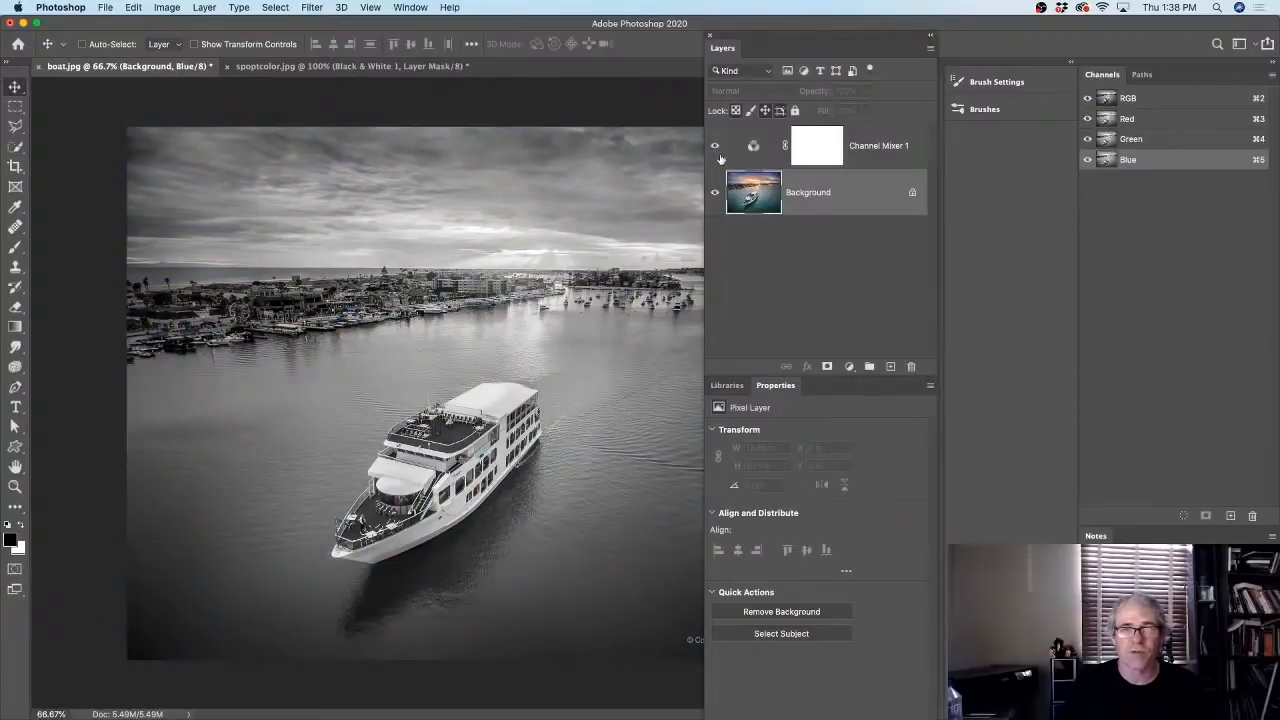
pyautogui.click(816, 142)
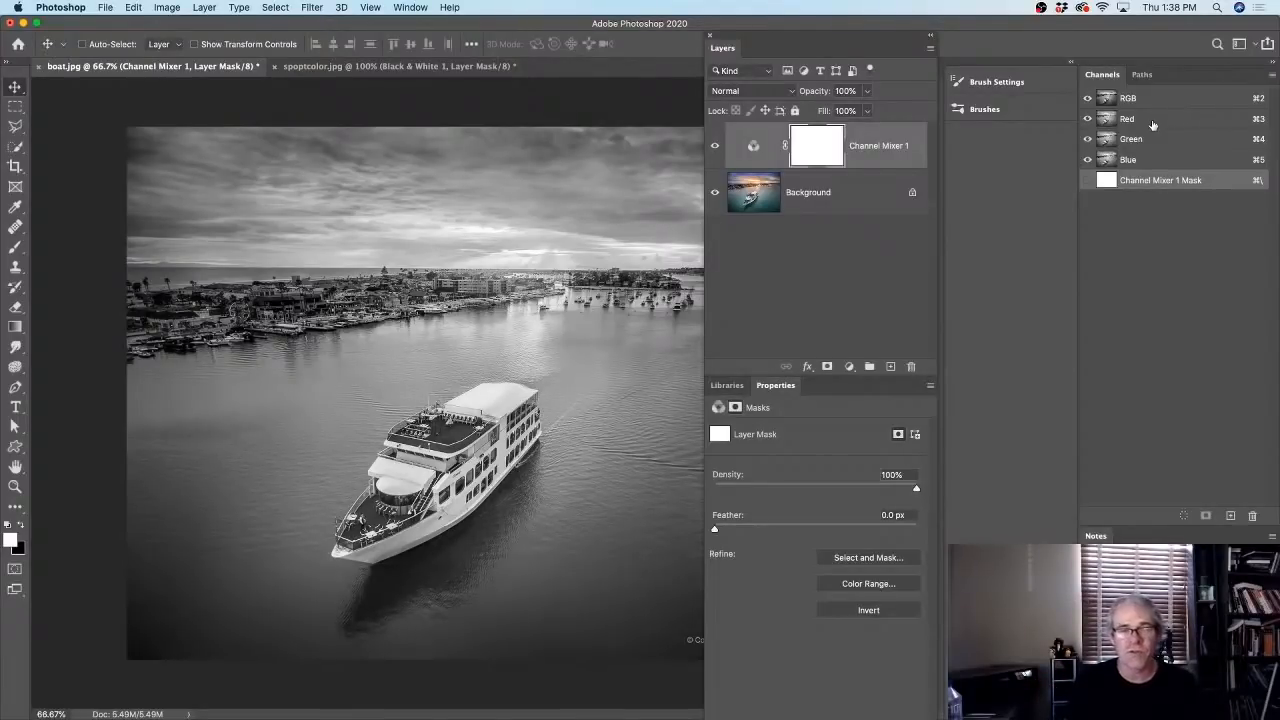
pyautogui.click(755, 146)
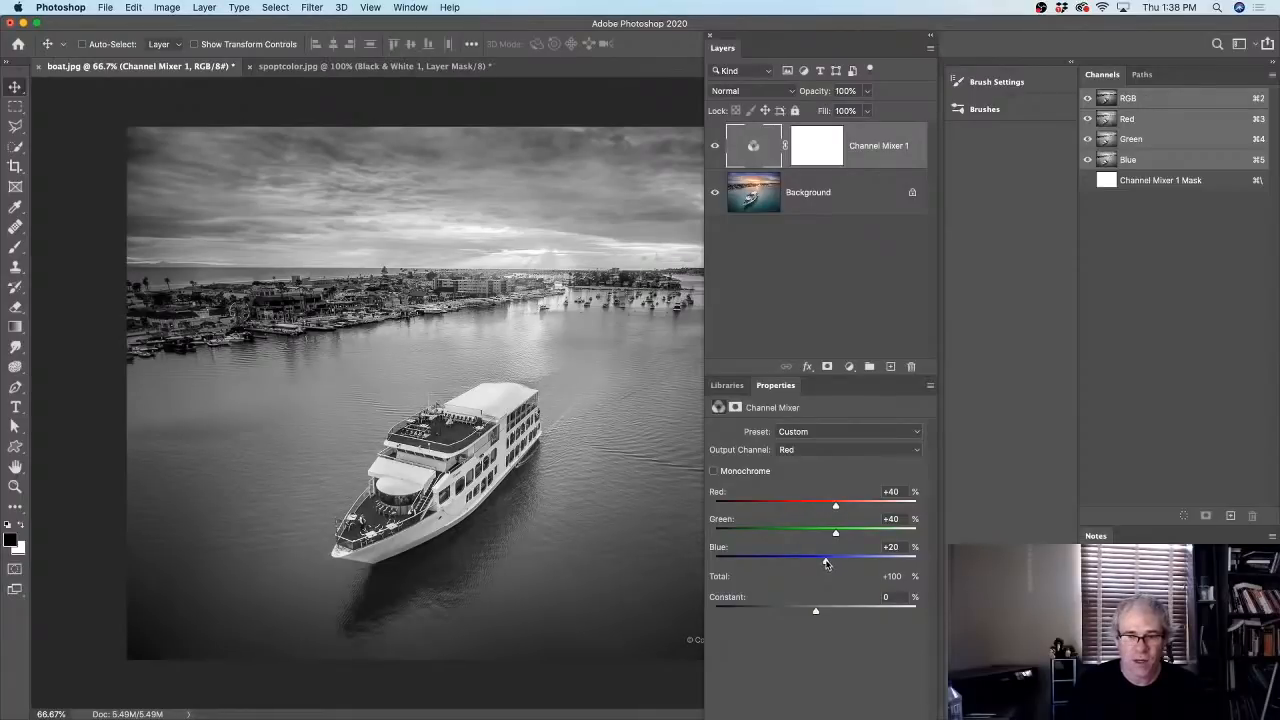
# - Try lowering the Blue value to -23% for the Red output channel with Monochrome off
pyautogui.moveTo(826, 563); pyautogui.dragTo(805, 562)
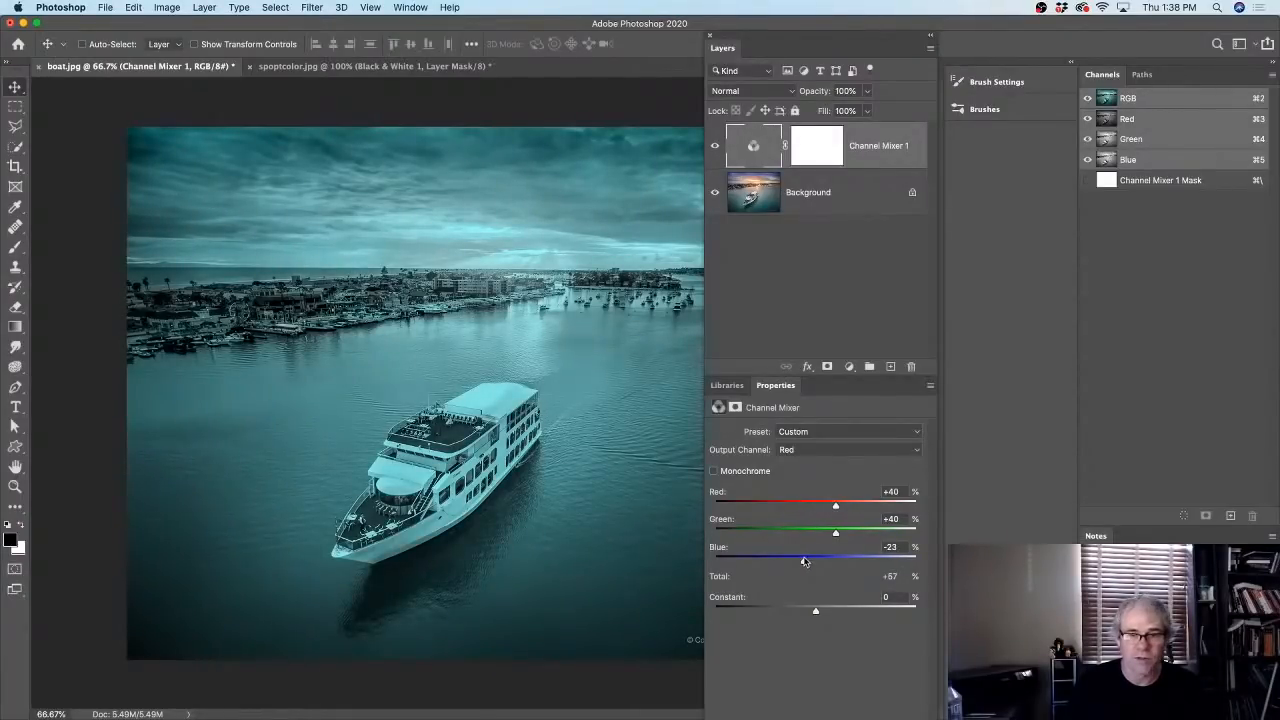
pyautogui.moveTo(836, 508); pyautogui.dragTo(829, 508)
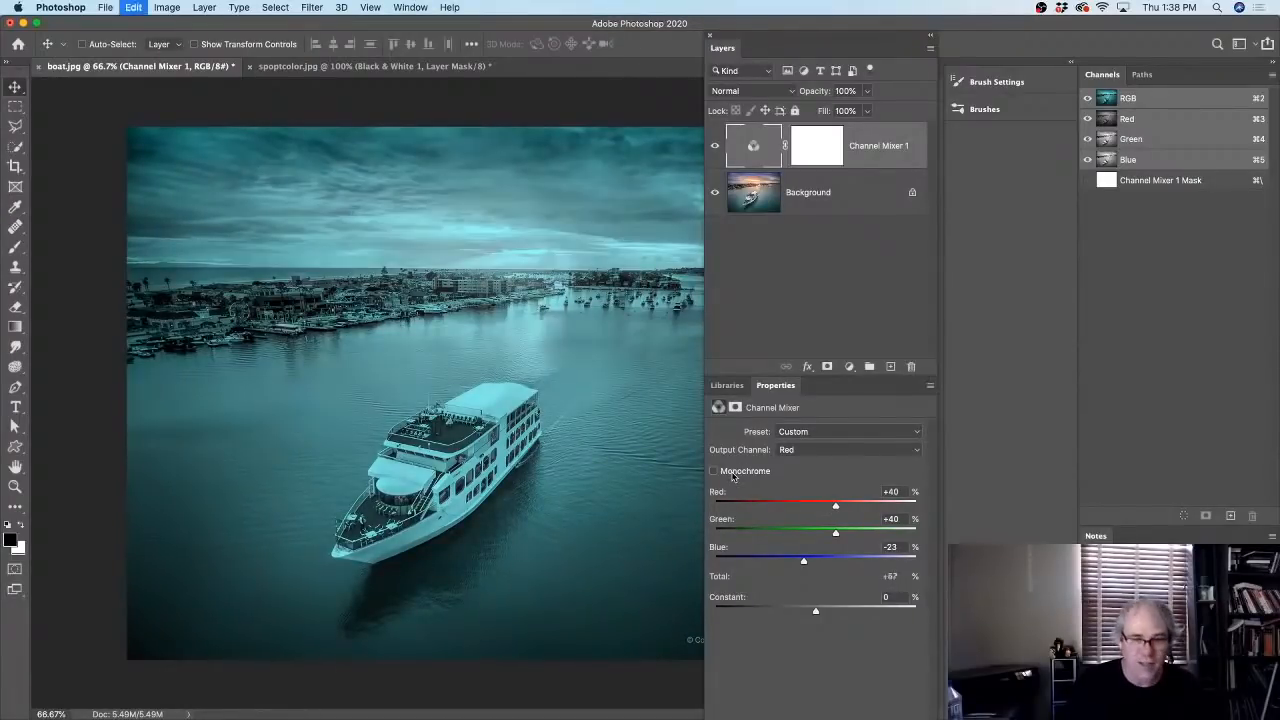
# - Turn on Monochrome for the Channel Mixer layer and set Red to +39%, Green to +57% and Blue to -7%
pyautogui.click(716, 472)
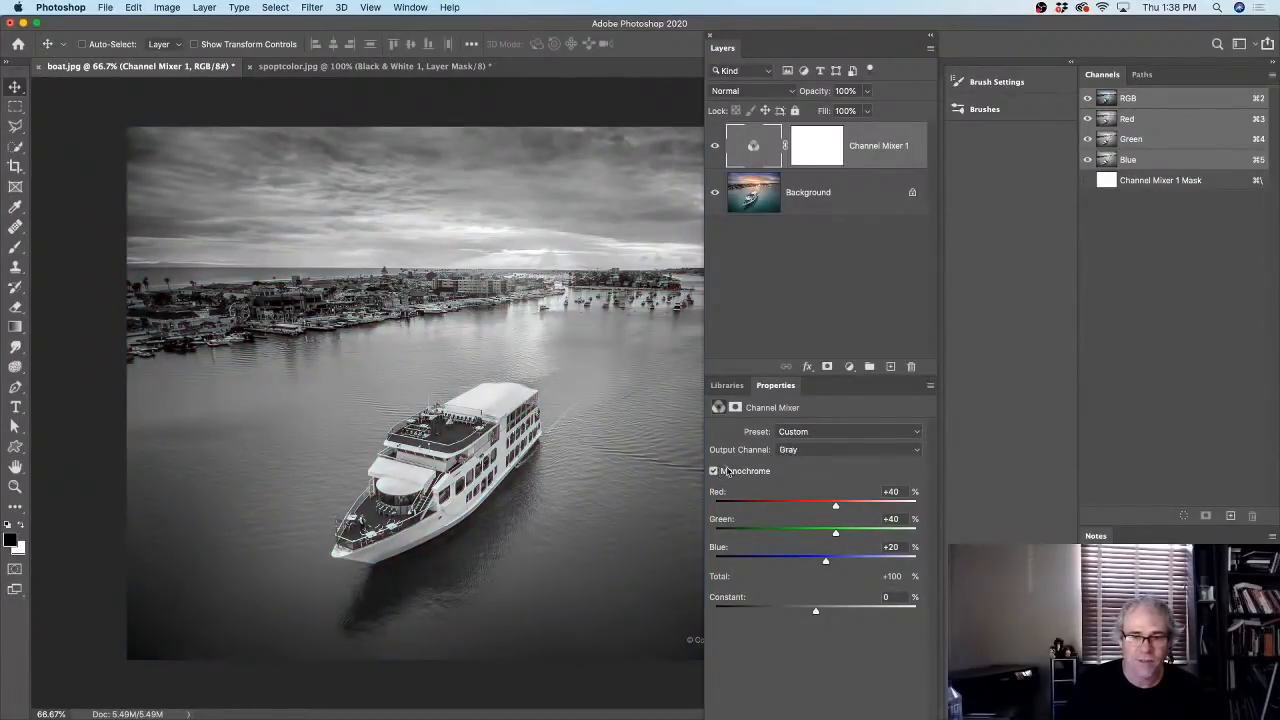
pyautogui.moveTo(826, 563)
pyautogui.mouseDown()
pyautogui.moveTo(788, 561)
pyautogui.moveTo(815, 559)
pyautogui.mouseUp()
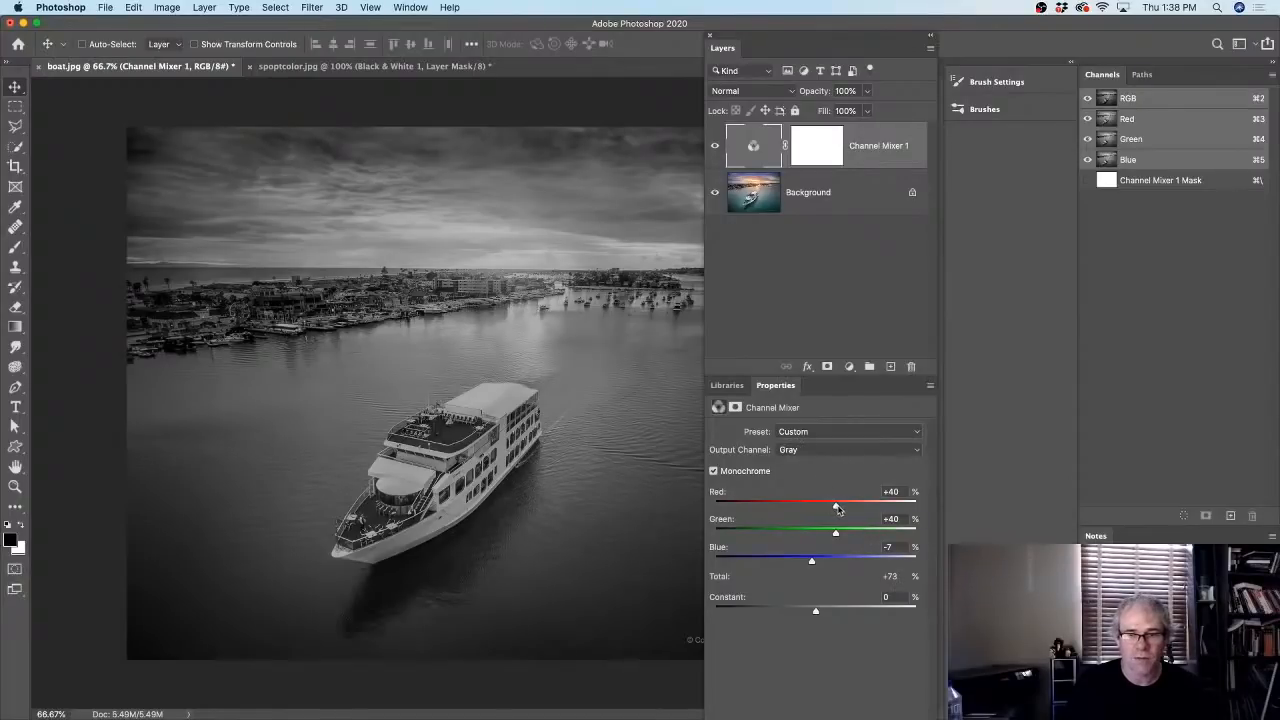
pyautogui.moveTo(837, 508)
pyautogui.mouseDown()
pyautogui.moveTo(862, 508)
pyautogui.moveTo(836, 508)
pyautogui.moveTo(846, 533)
pyautogui.moveTo(864, 534)
pyautogui.moveTo(846, 533)
pyautogui.moveTo(836, 508)
pyautogui.mouseUp()
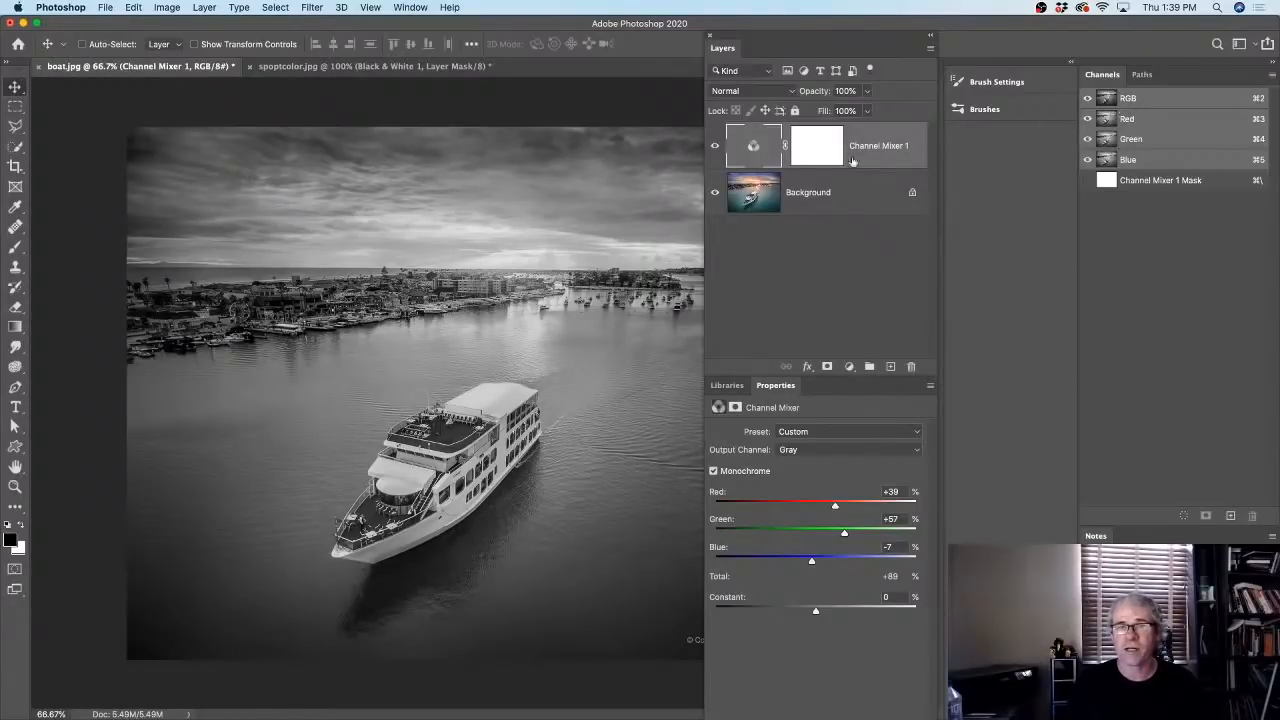
pyautogui.click(817, 145)
pyautogui.click(764, 152)
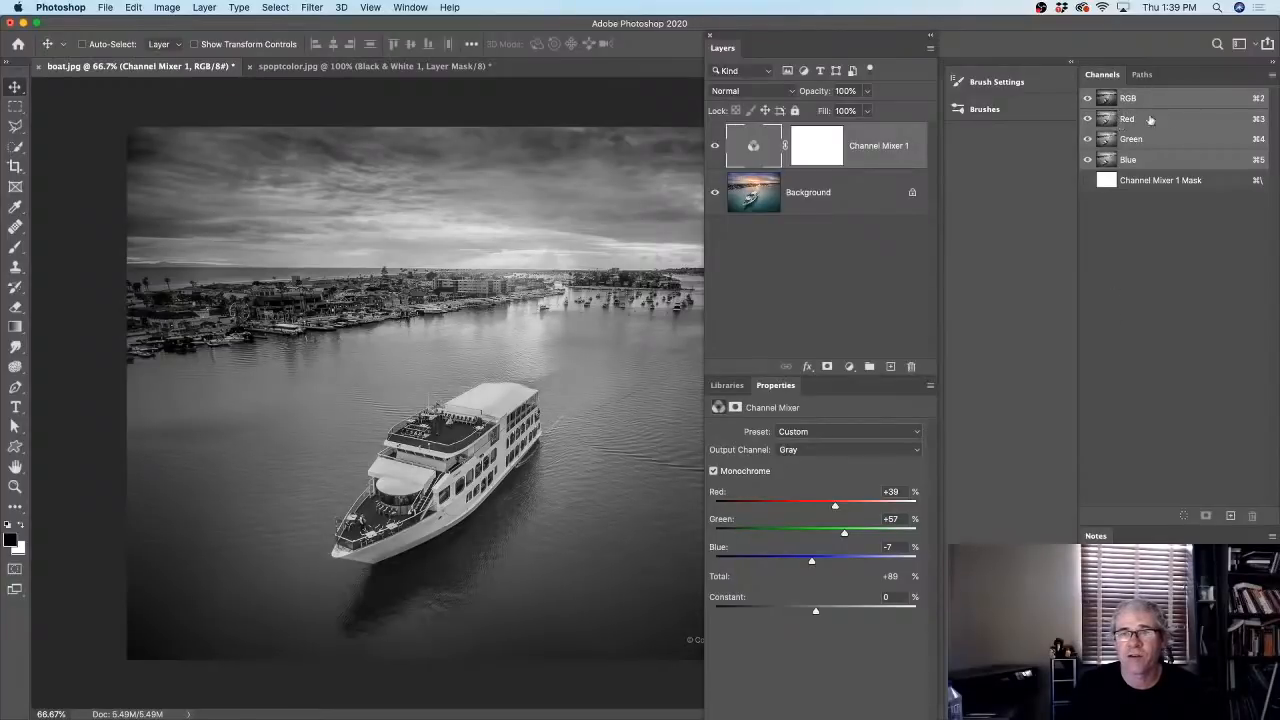
# - Load the Blue channel as a selection, fill it with white on a new layer, and deselect
pyautogui.keyDown('super'); pyautogui.click(1113, 160); pyautogui.keyUp('super')
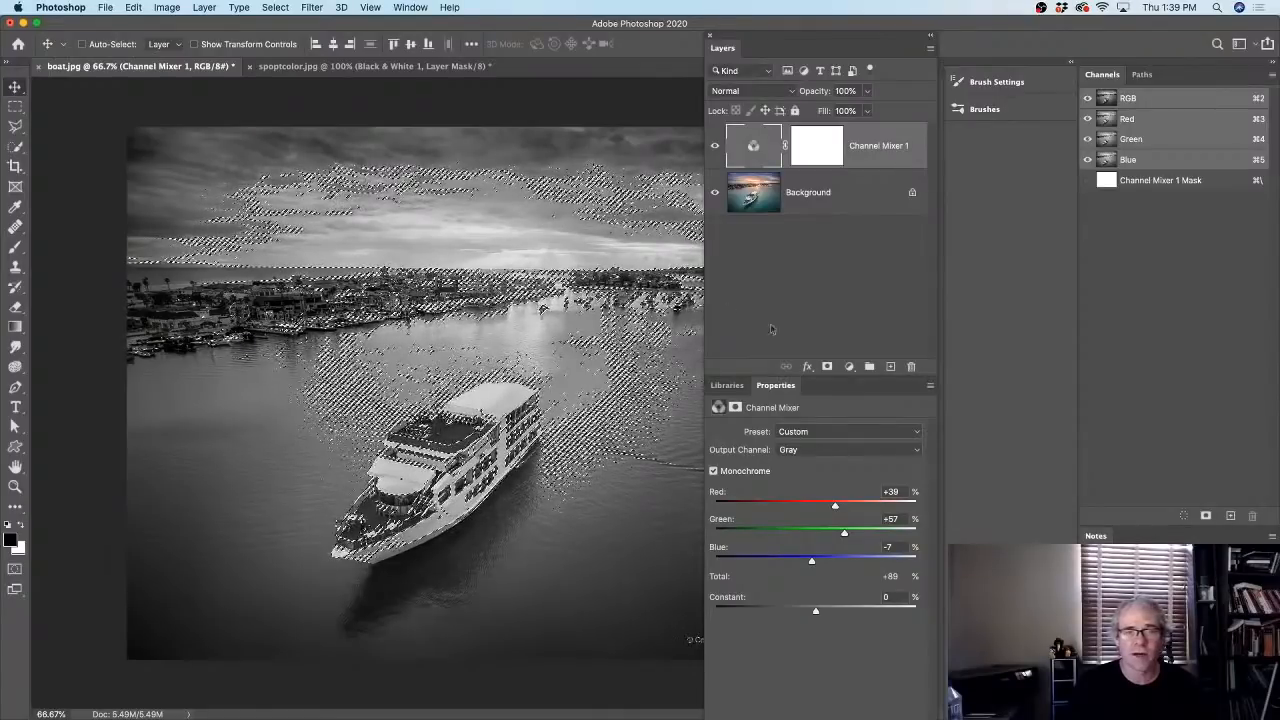
pyautogui.click(892, 367)
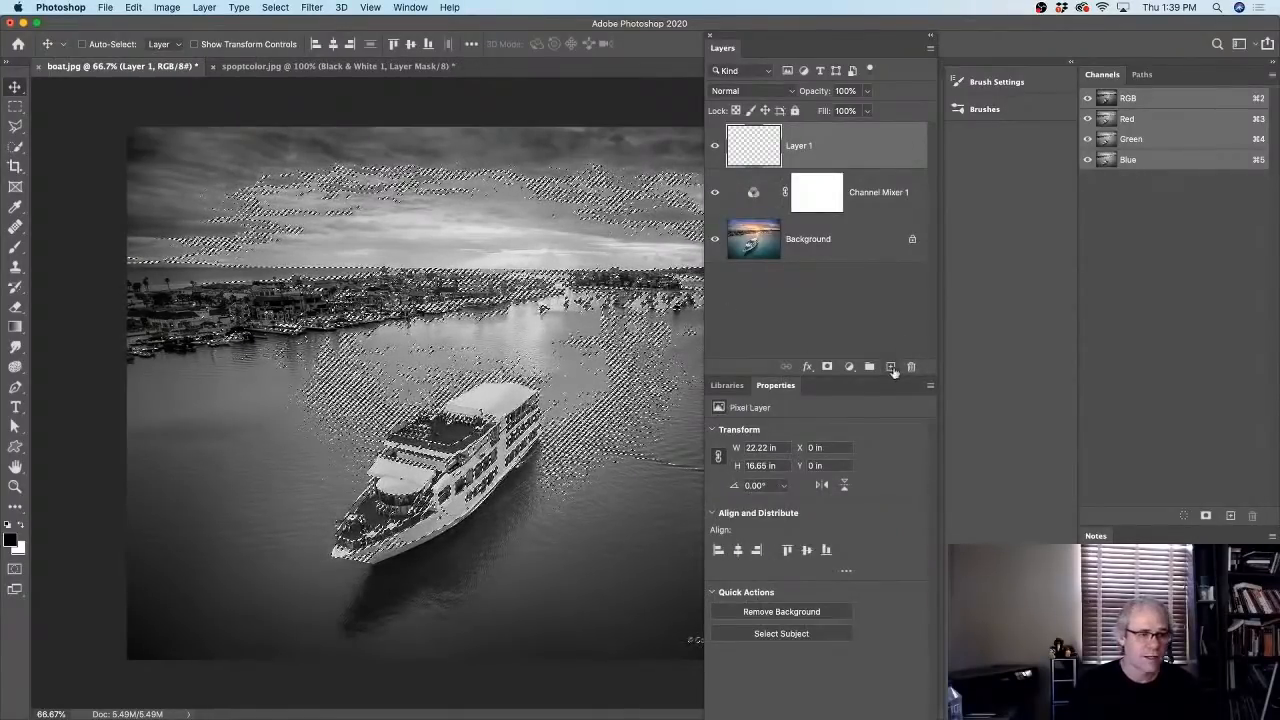
pyautogui.click(18, 546)
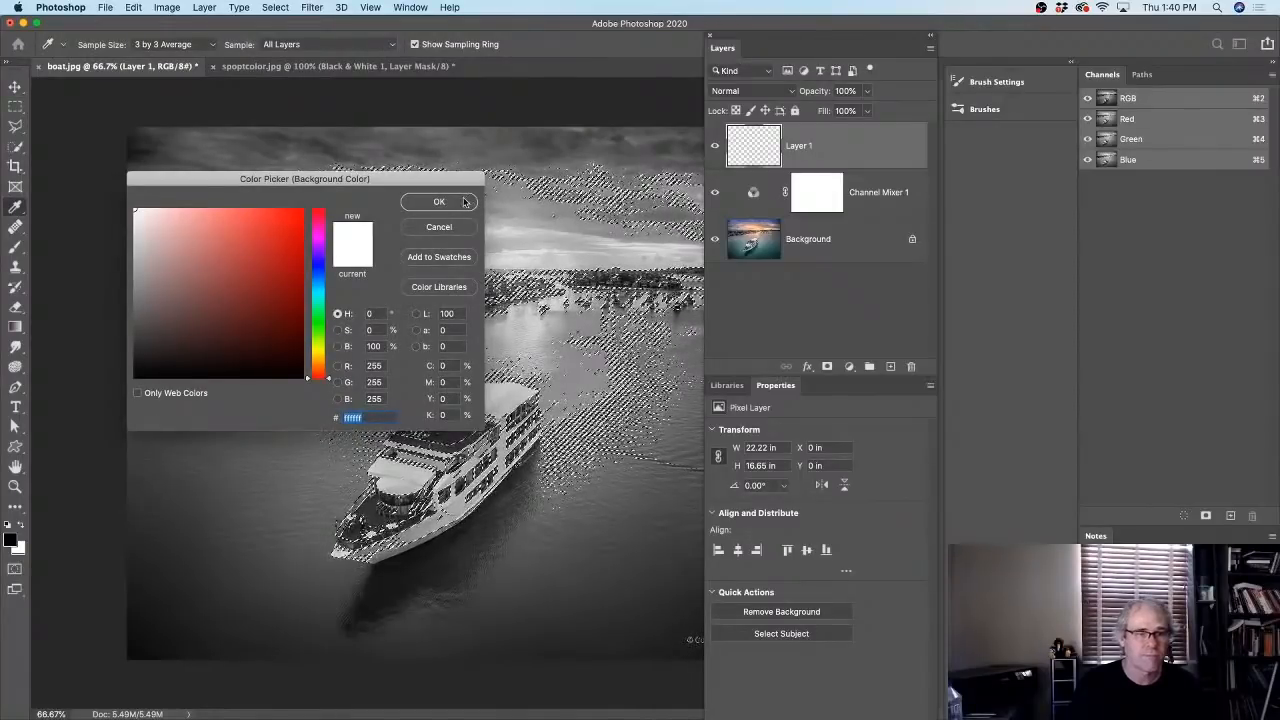
pyautogui.click(428, 229)
pyautogui.press('super+BackSpace')
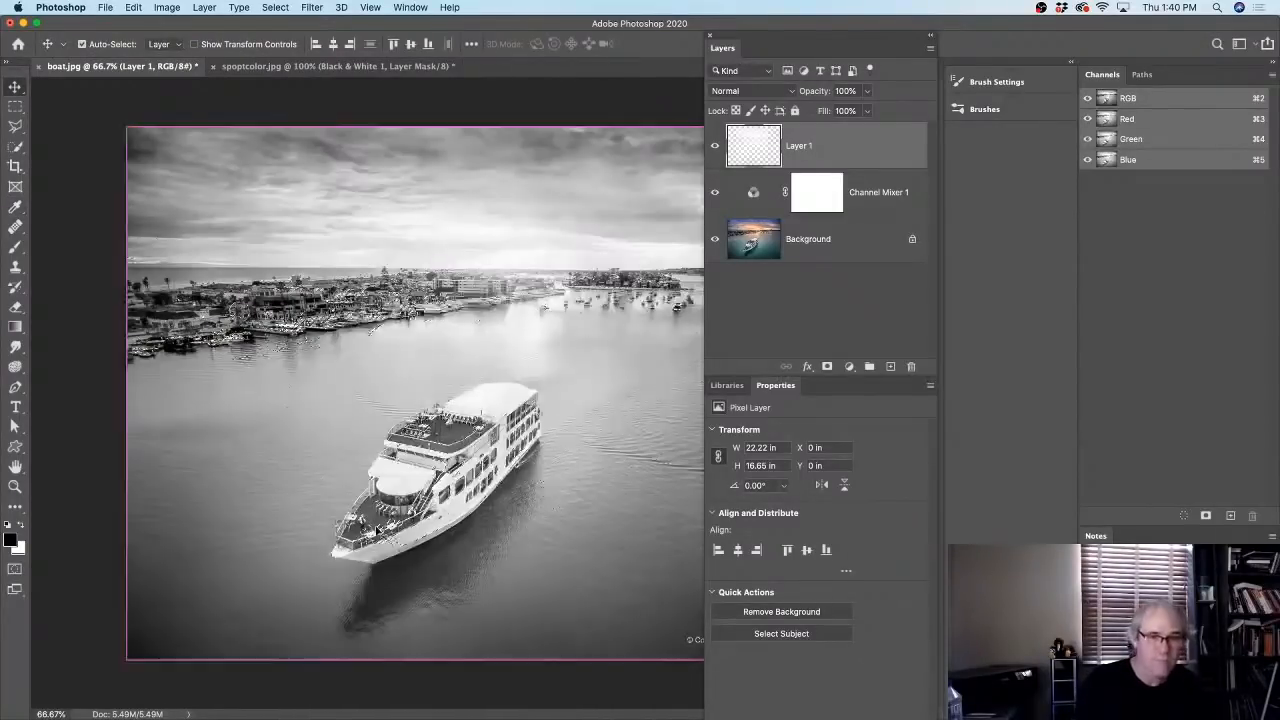
pyautogui.press('super+d')
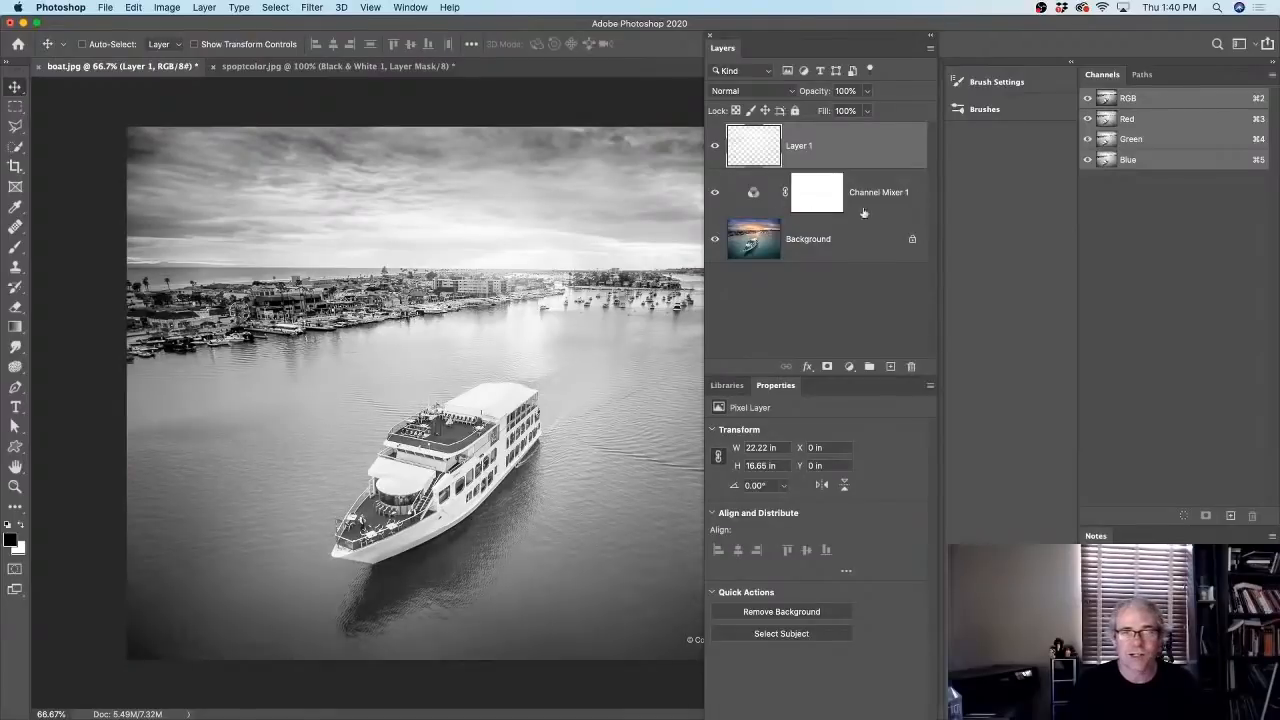
# - Hide the Channel Mixer 1 layer and place a new black-filled layer directly beneath Layer 1
pyautogui.click(715, 193)
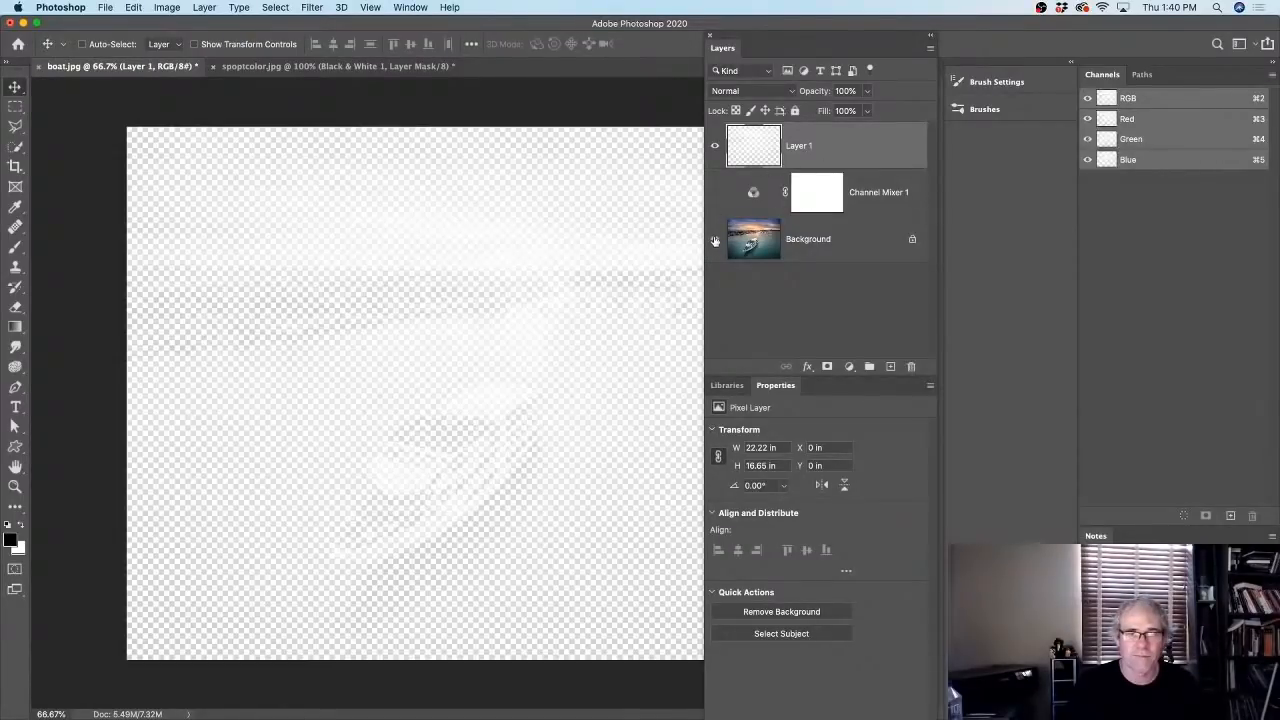
pyautogui.click(715, 239)
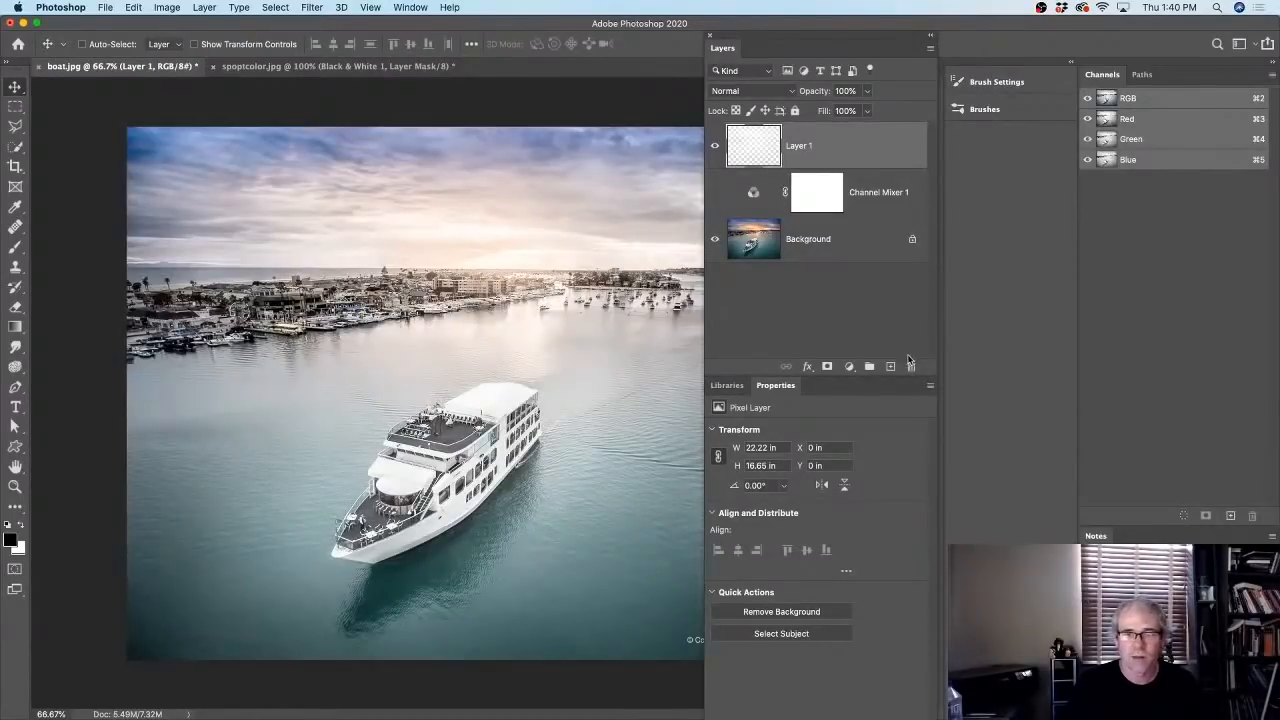
pyautogui.click(891, 367)
pyautogui.click(852, 191)
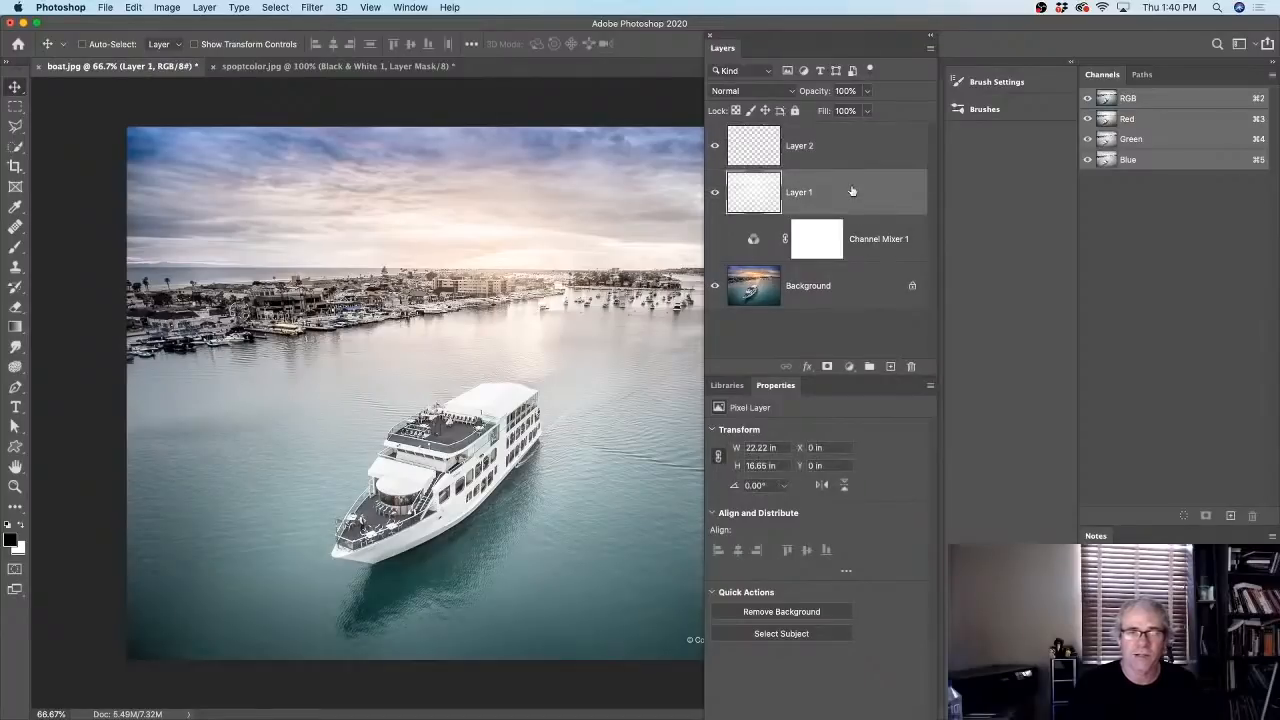
pyautogui.click(857, 147)
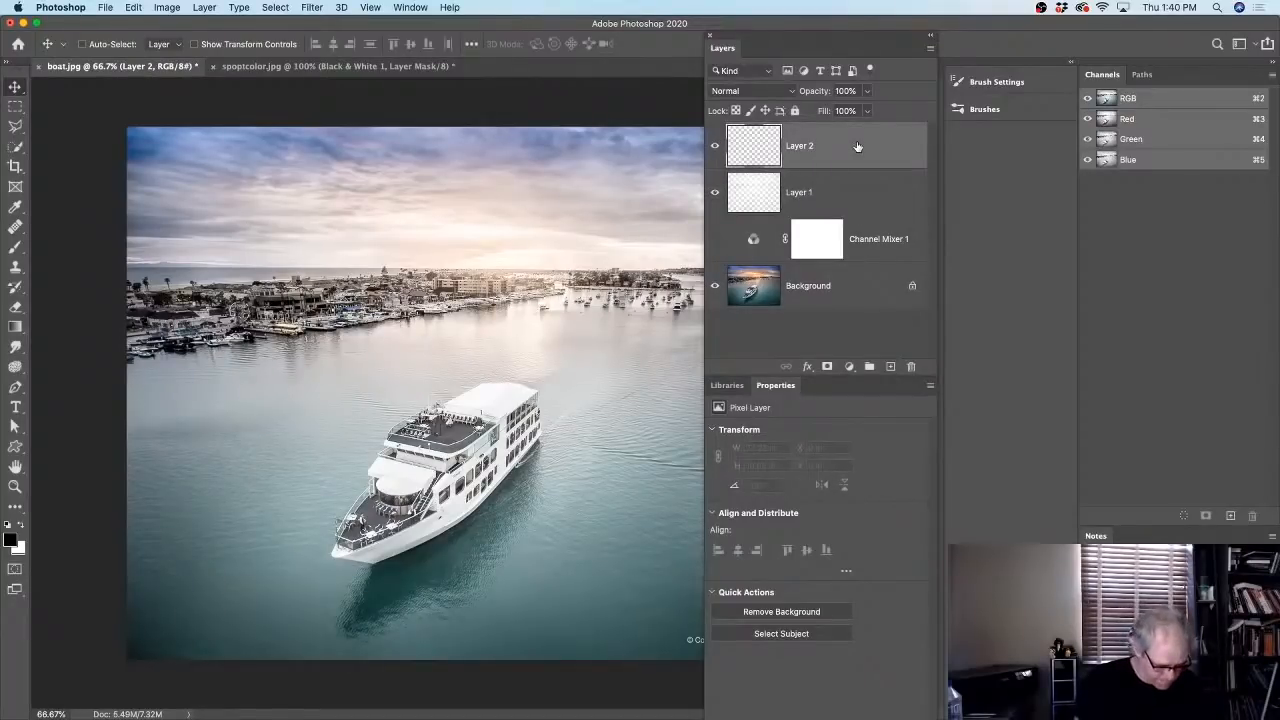
pyautogui.hotkey('alt', 'BackSpace')
pyautogui.moveTo(857, 143); pyautogui.dragTo(851, 206)
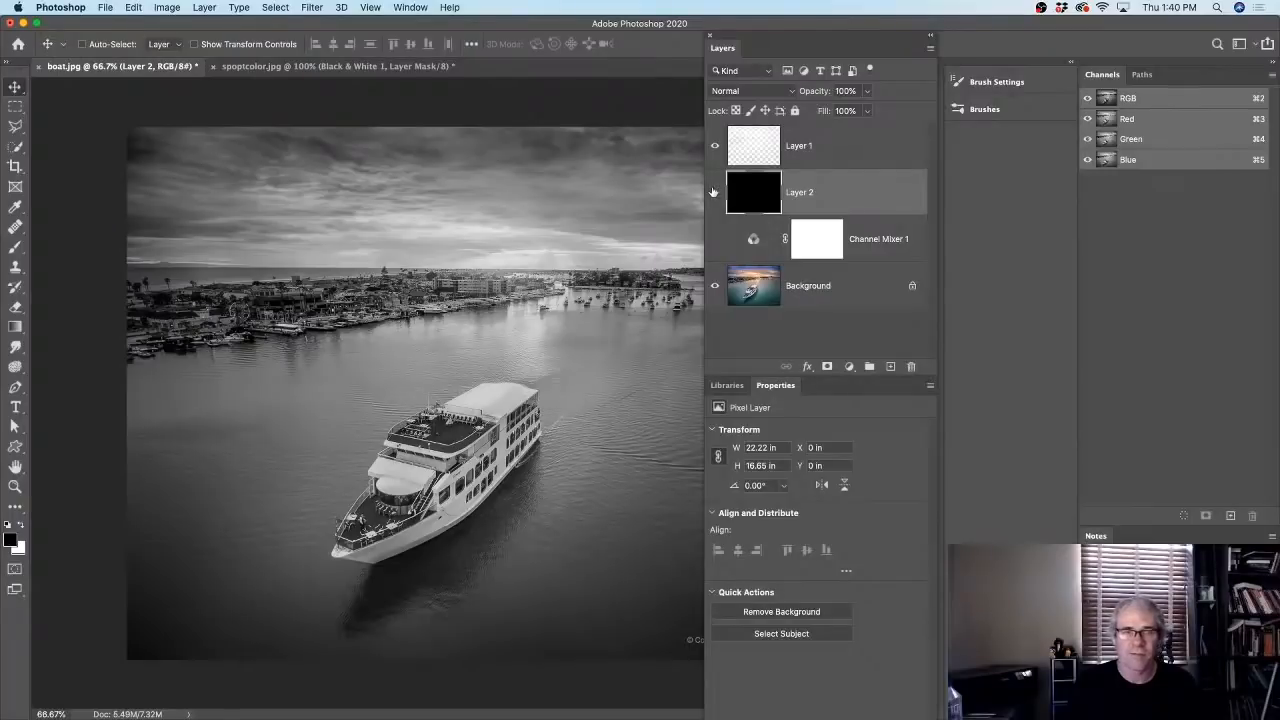
# - Hide the black Layer 2, compare the photo with Layer 1 off and on, and select Layer 1
pyautogui.click(712, 192)
pyautogui.click(716, 145)
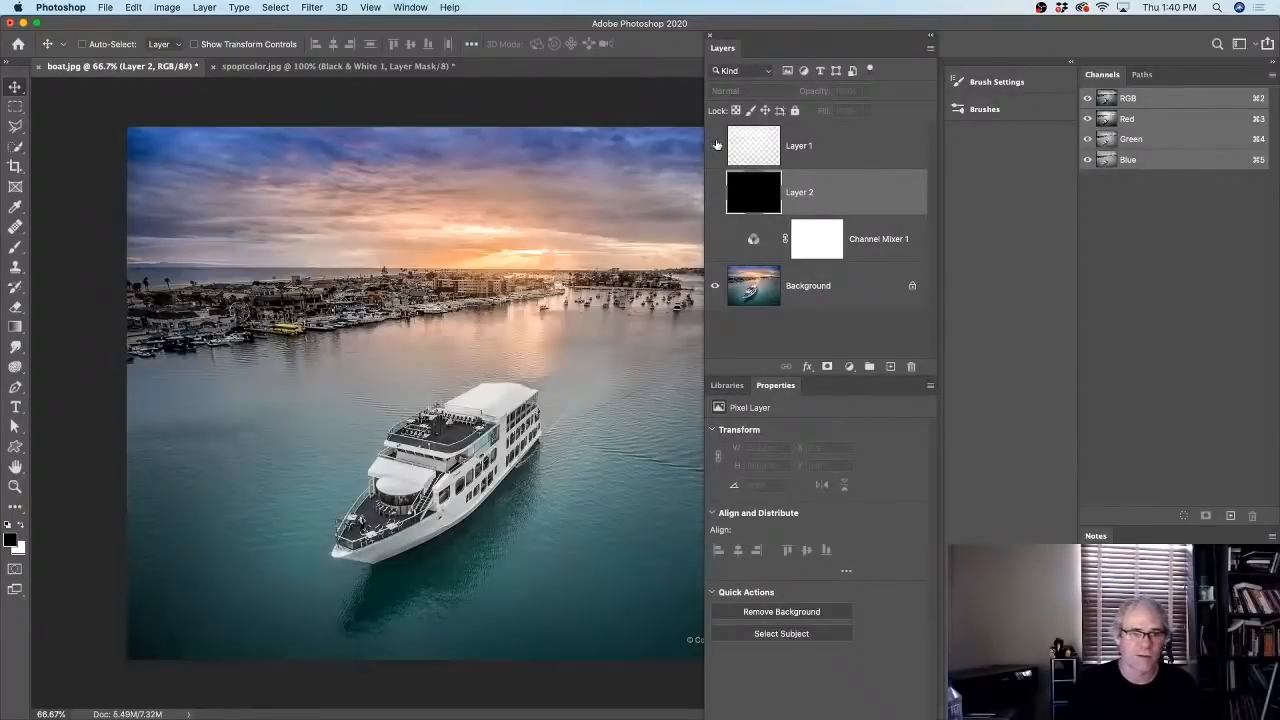
pyautogui.click(715, 145)
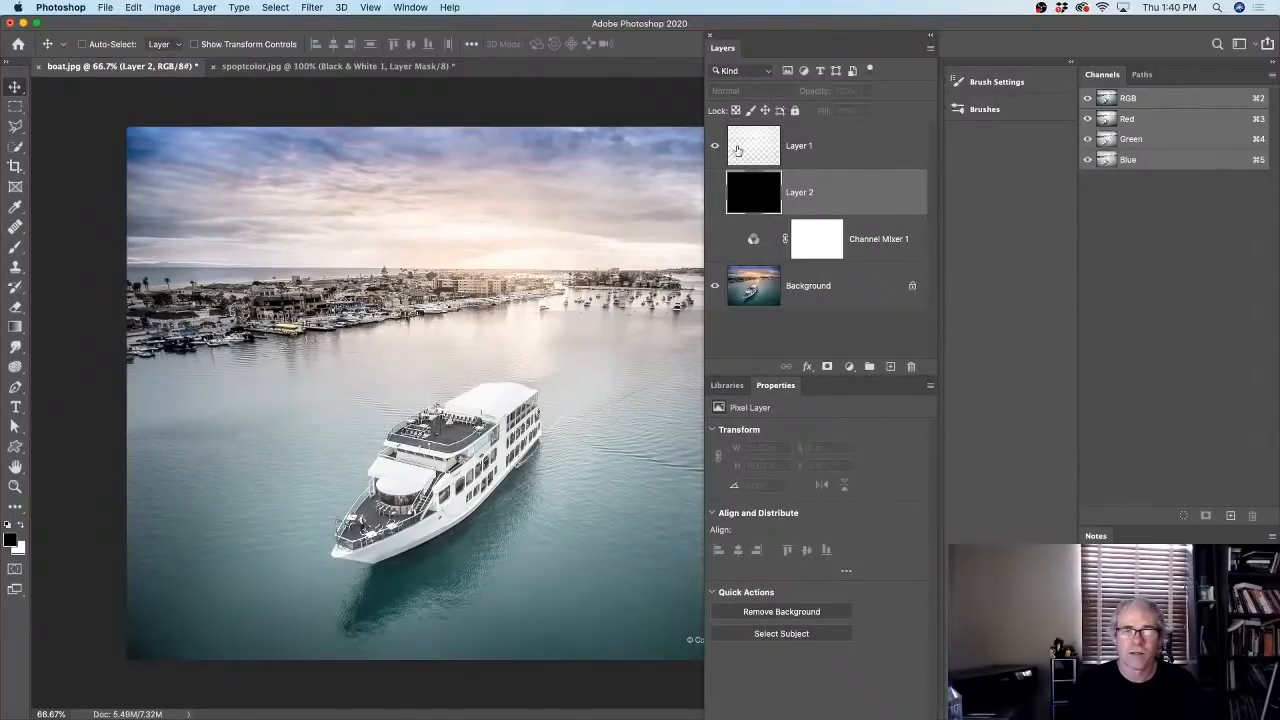
pyautogui.click(737, 150)
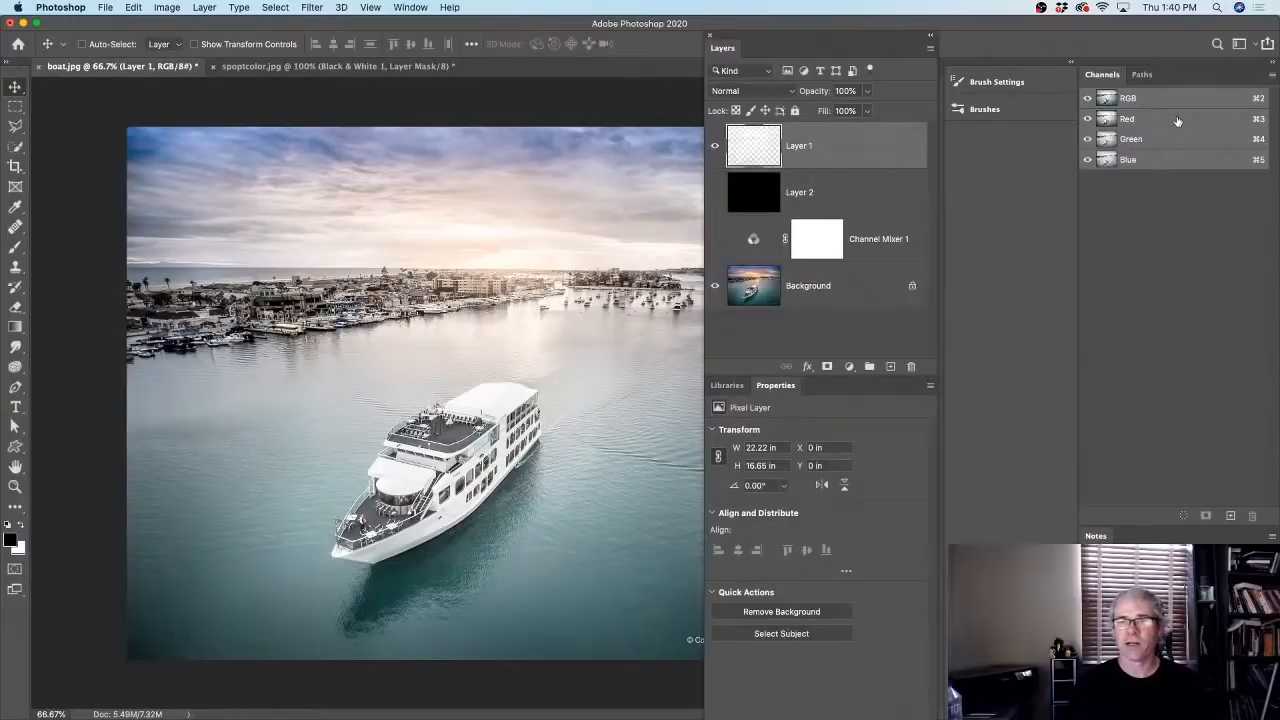
# - Examine the Red, Green and Blue channels individually, with Layer 1 shown and with it hidden
pyautogui.click(1177, 119)
pyautogui.click(1168, 139)
pyautogui.click(1165, 155)
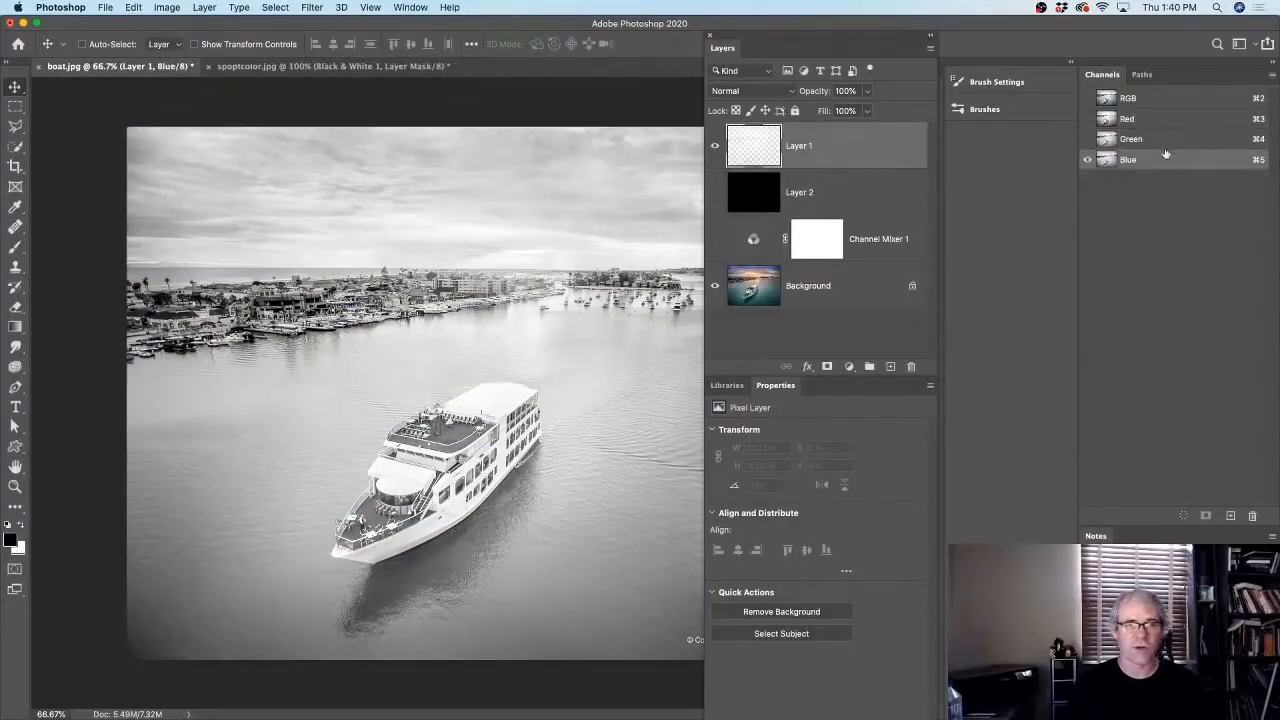
pyautogui.click(1166, 119)
pyautogui.click(1164, 139)
pyautogui.click(1166, 160)
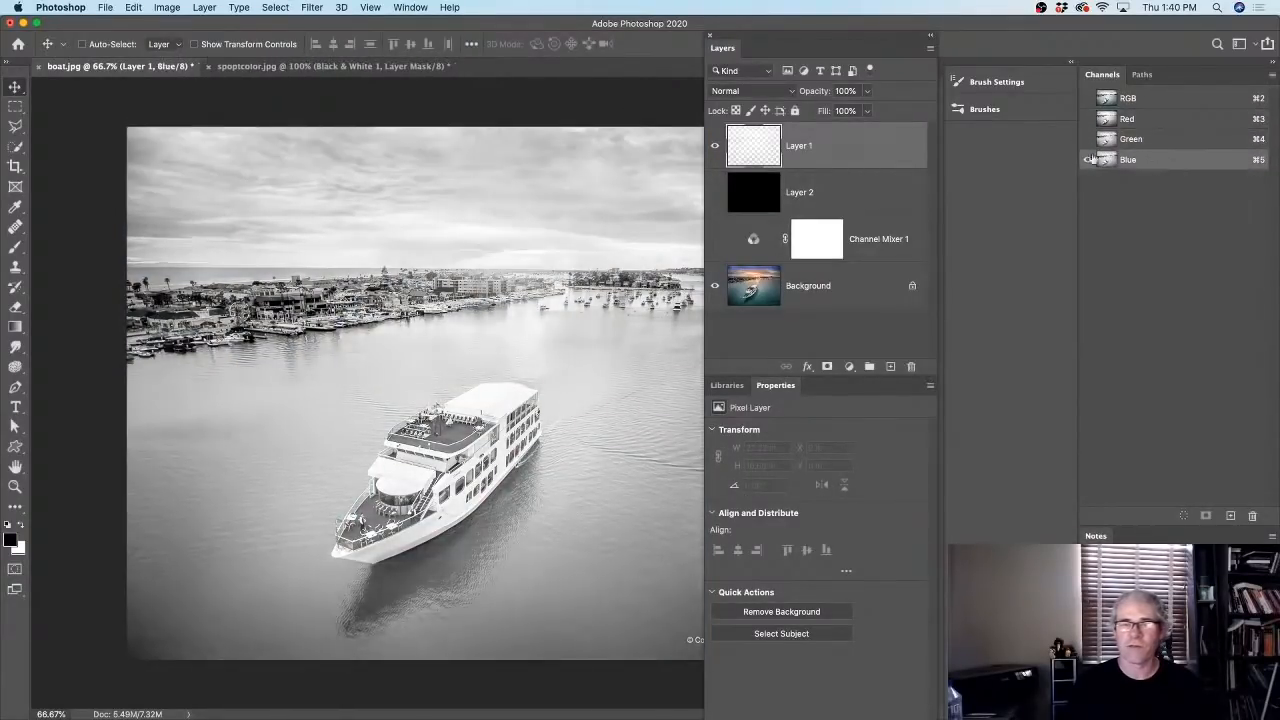
pyautogui.click(714, 145)
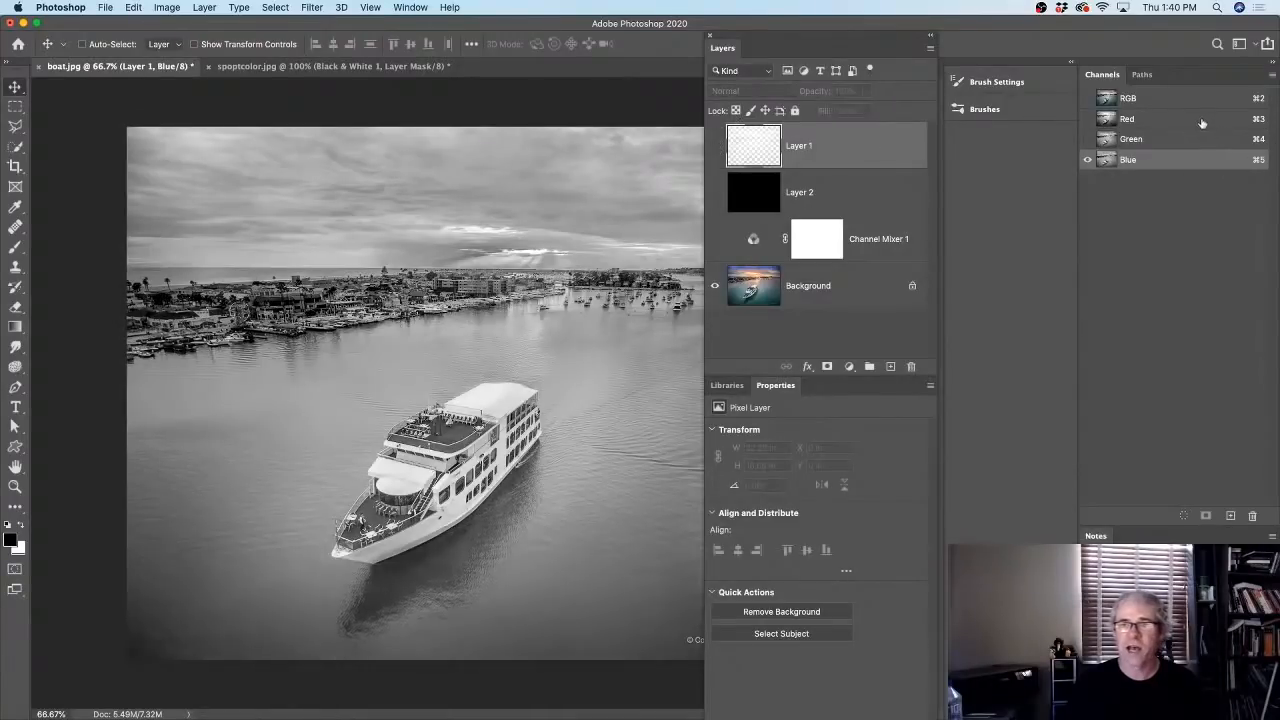
pyautogui.click(1202, 121)
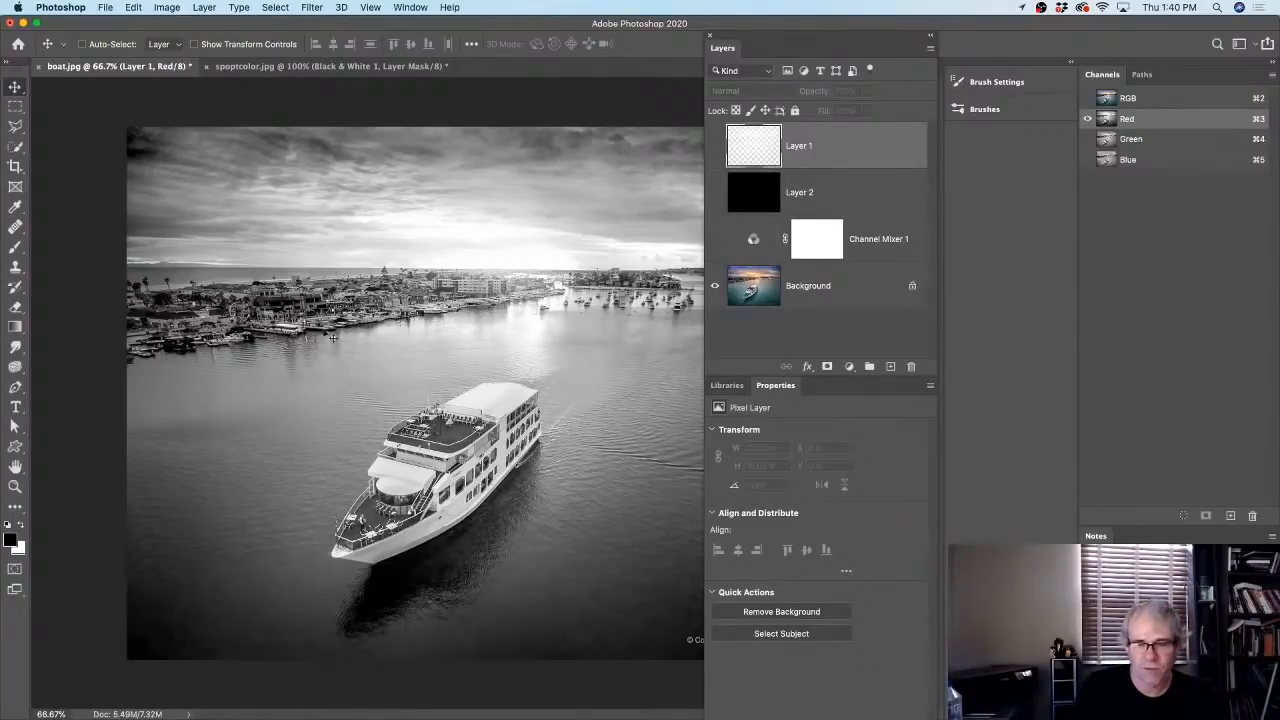
# - Switch to Adobe Bridge and move its window up to the screen's upper-left corner
pyautogui.moveTo(410, 712)
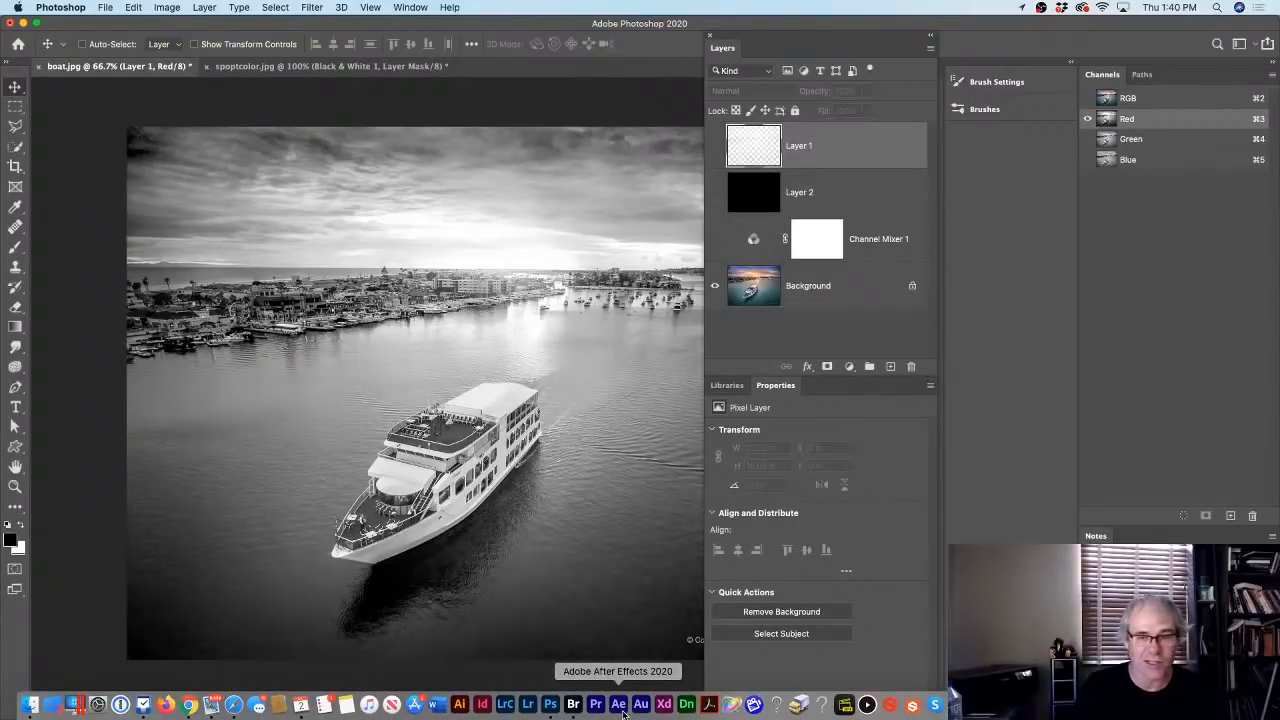
pyautogui.click(573, 704)
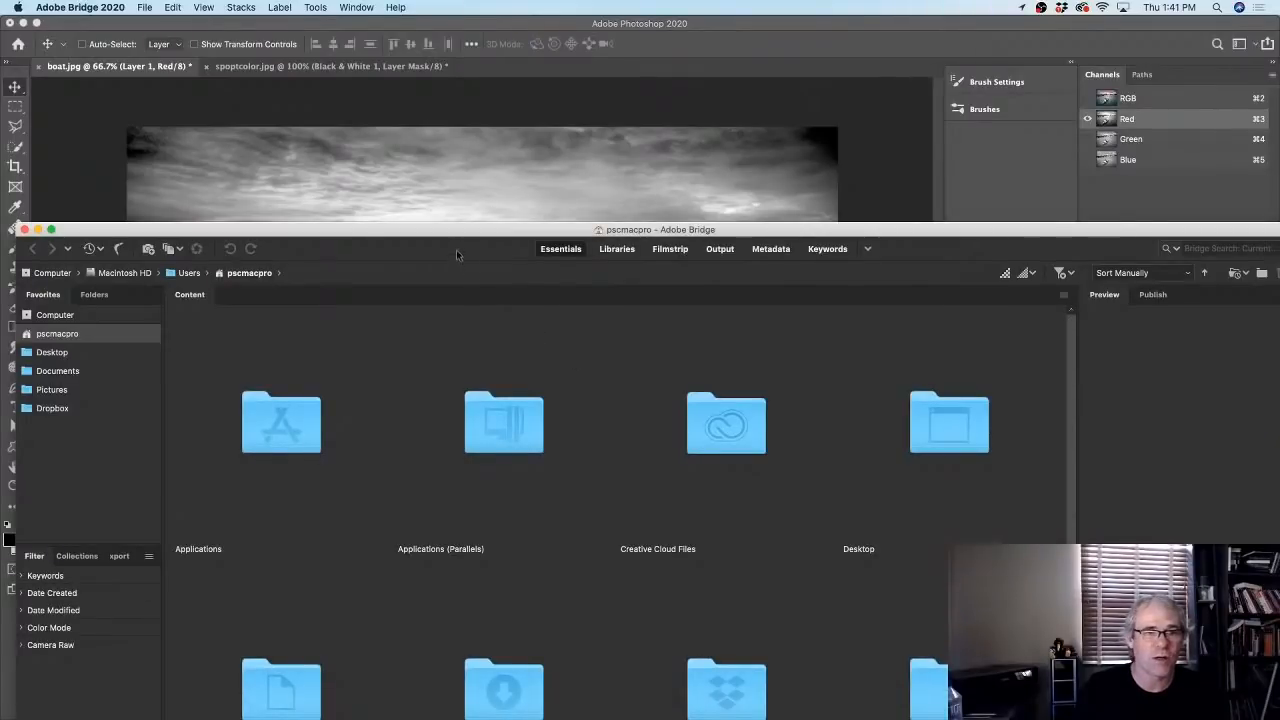
pyautogui.moveTo(455, 234); pyautogui.dragTo(472, 34)
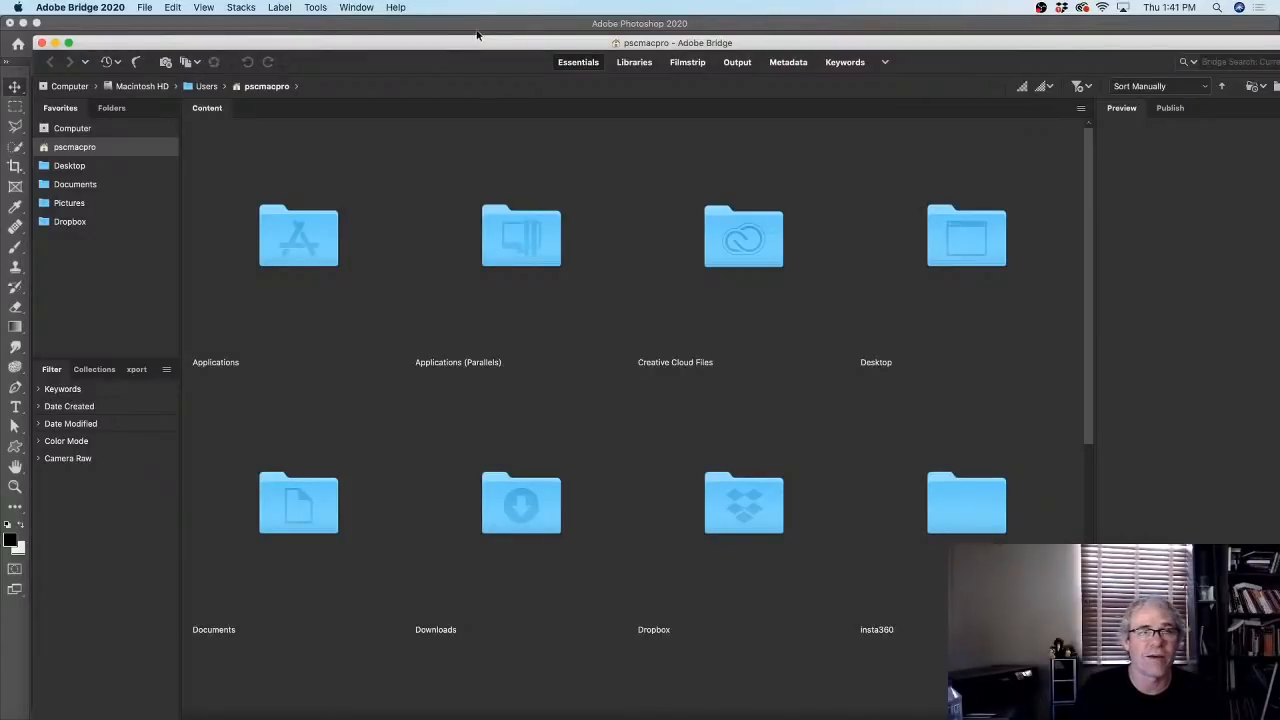
pyautogui.moveTo(483, 45); pyautogui.dragTo(452, 20)
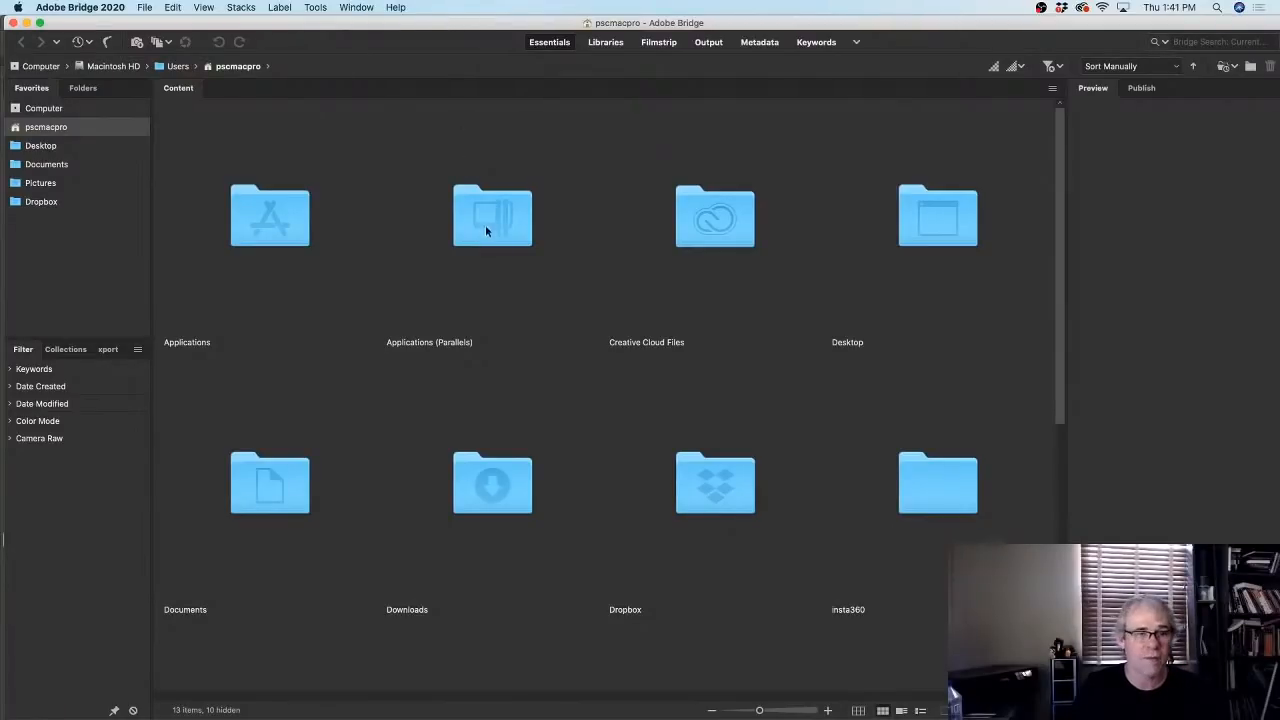
# - Open the Fix My Photo folder inside the live from lockdown folder on the Desktop
pyautogui.doubleClick(990, 216)
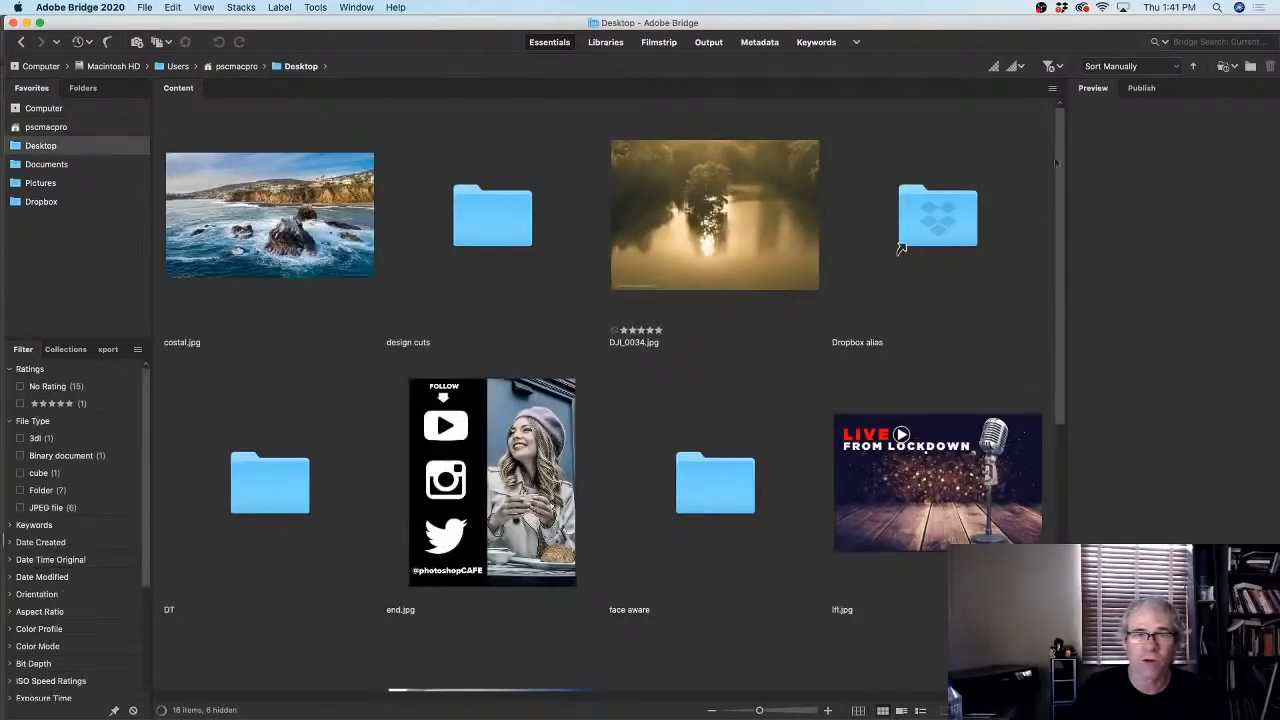
pyautogui.moveTo(1061, 146); pyautogui.dragTo(1067, 345)
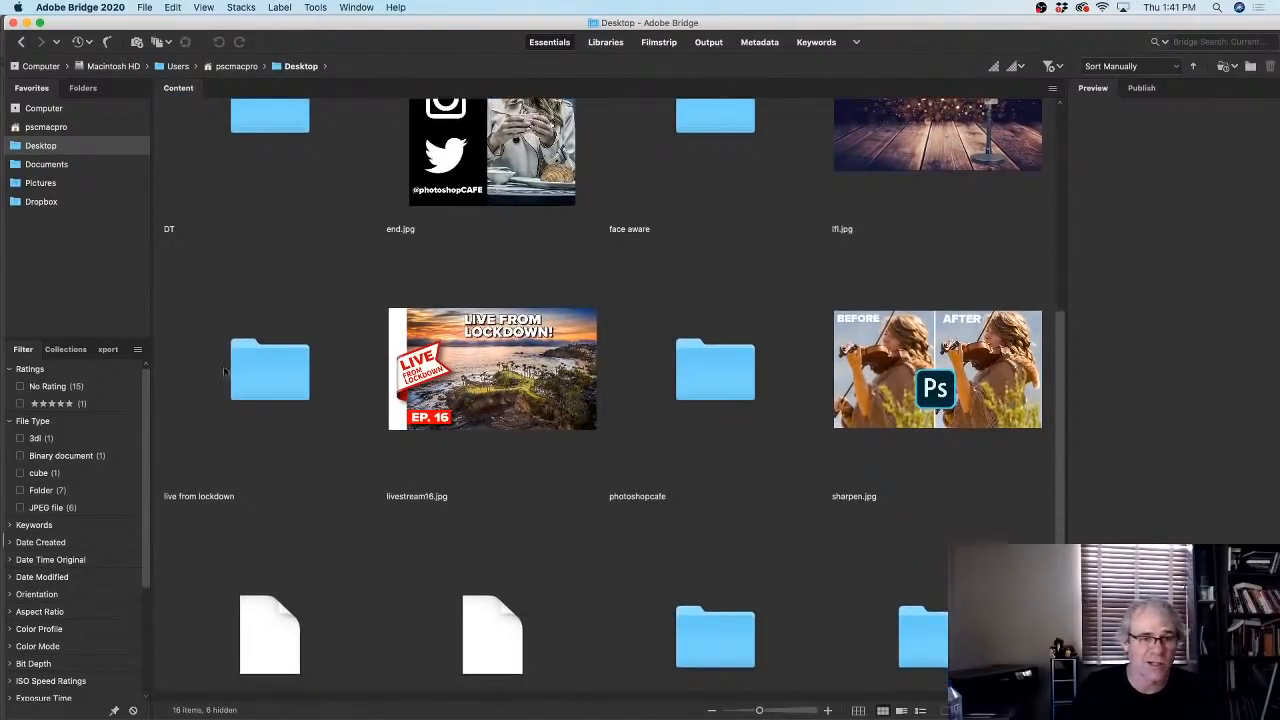
pyautogui.doubleClick(268, 370)
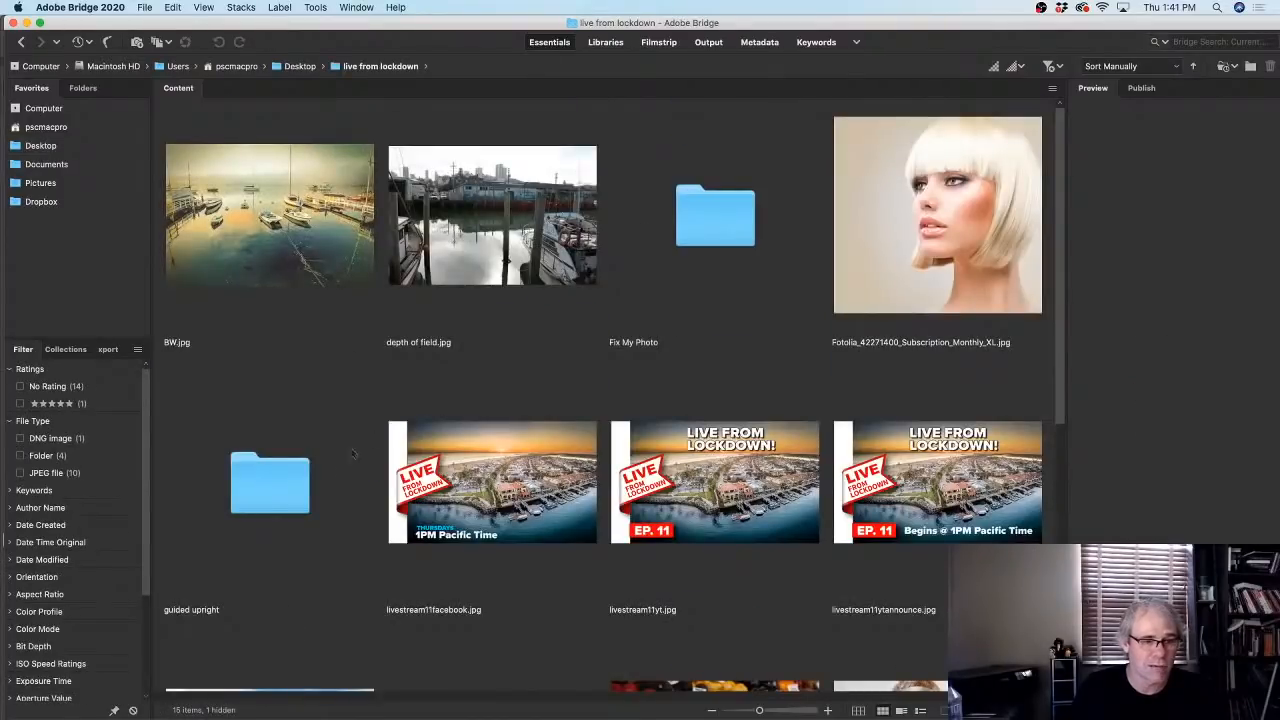
pyautogui.doubleClick(712, 214)
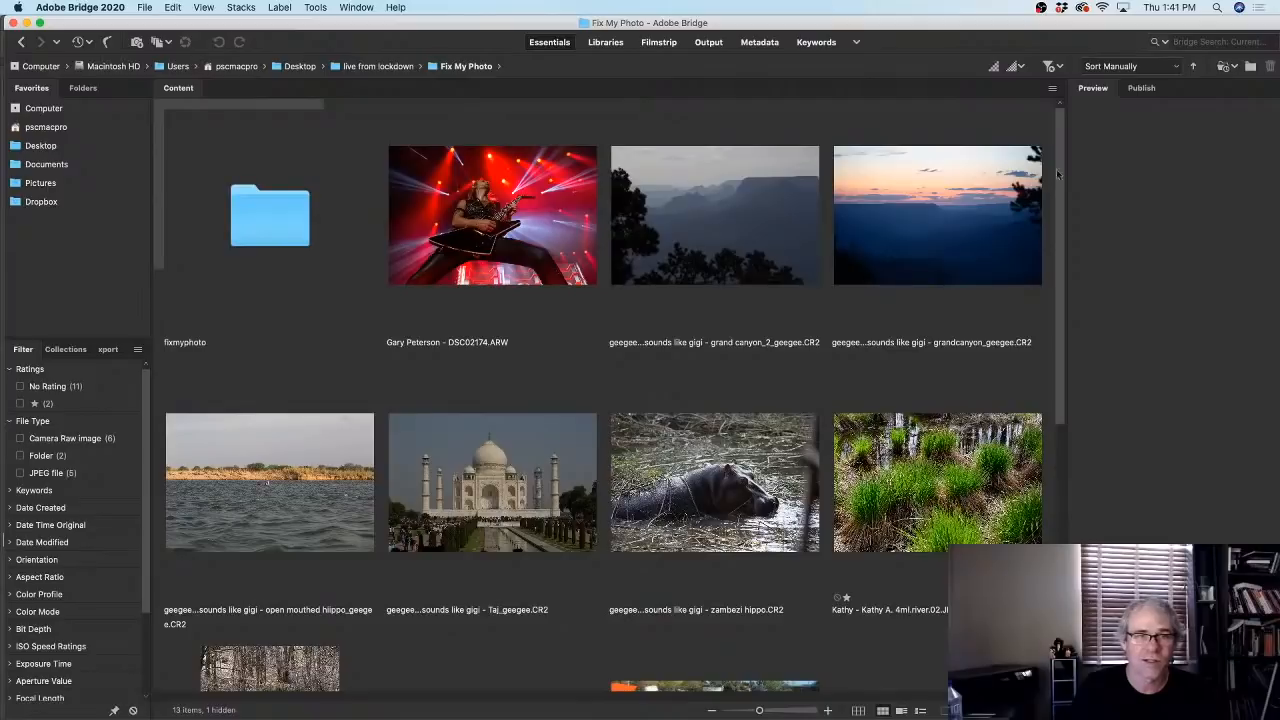
# - Look through the submitted photos and open the zambezi hippo.CR2 raw file in Camera Raw
pyautogui.scroll(-5, 1060, 186)
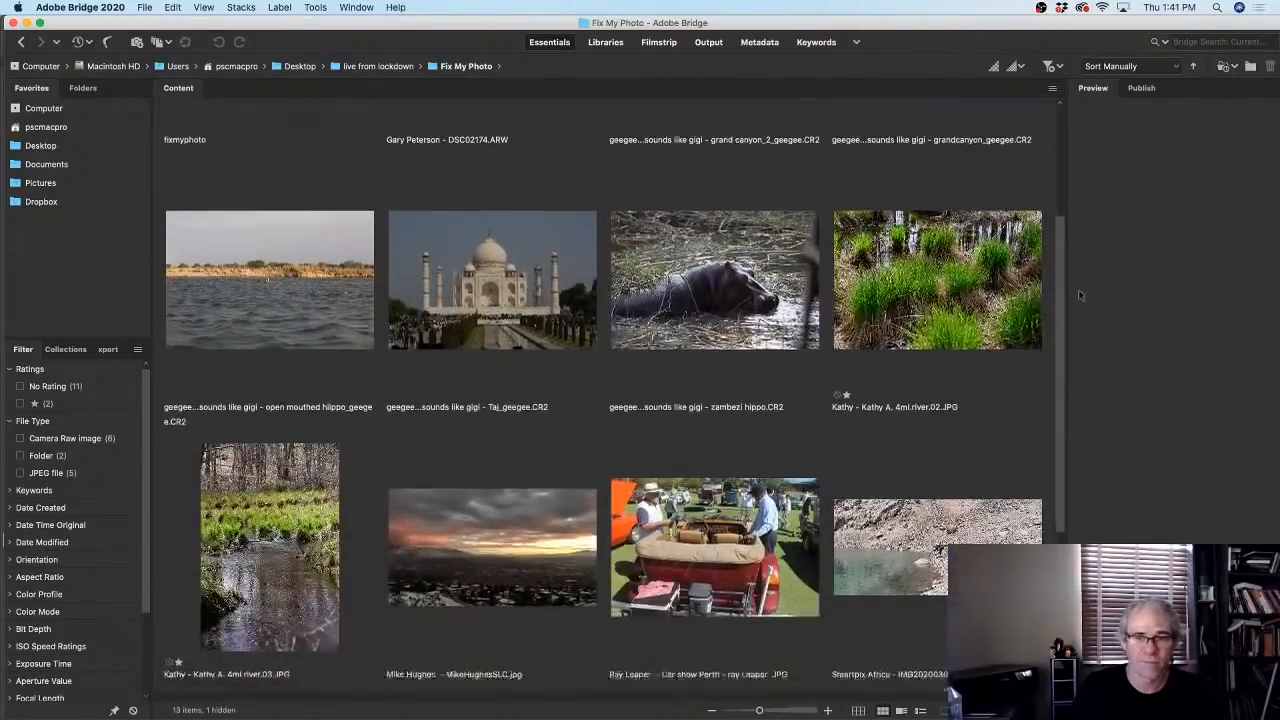
pyautogui.moveTo(1080, 295); pyautogui.dragTo(1084, 333)
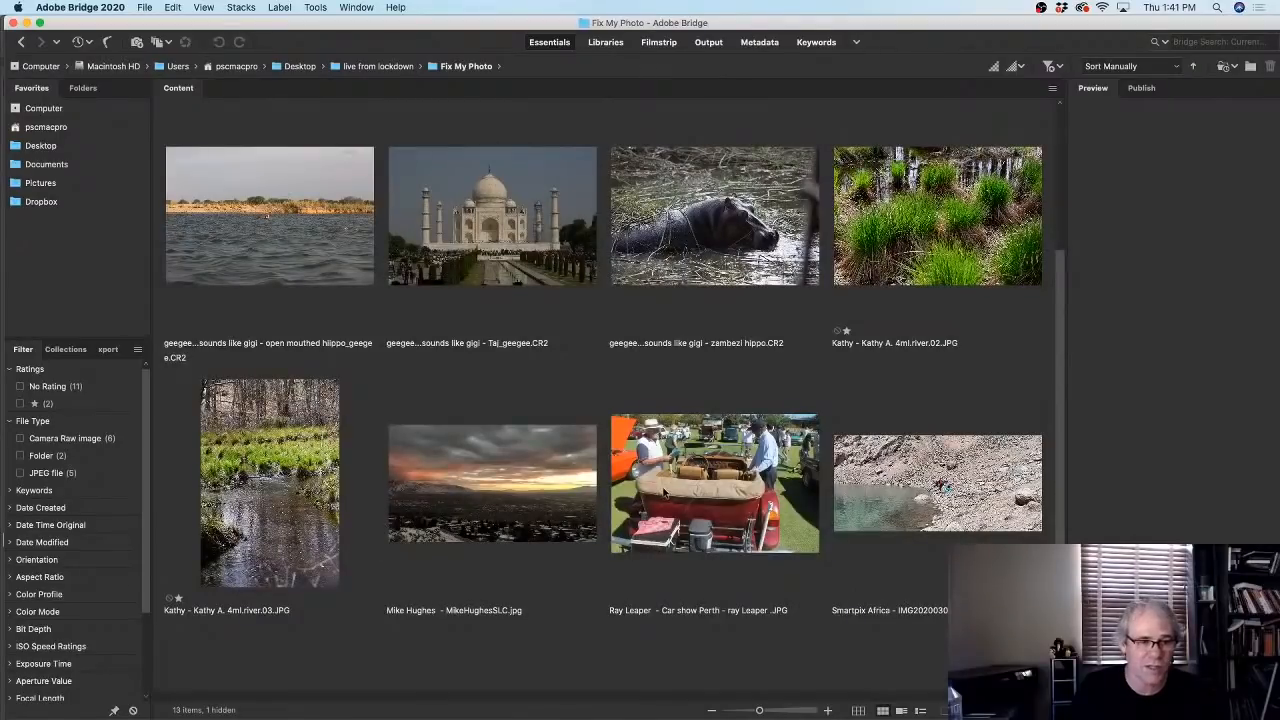
pyautogui.scroll(3, 665, 490)
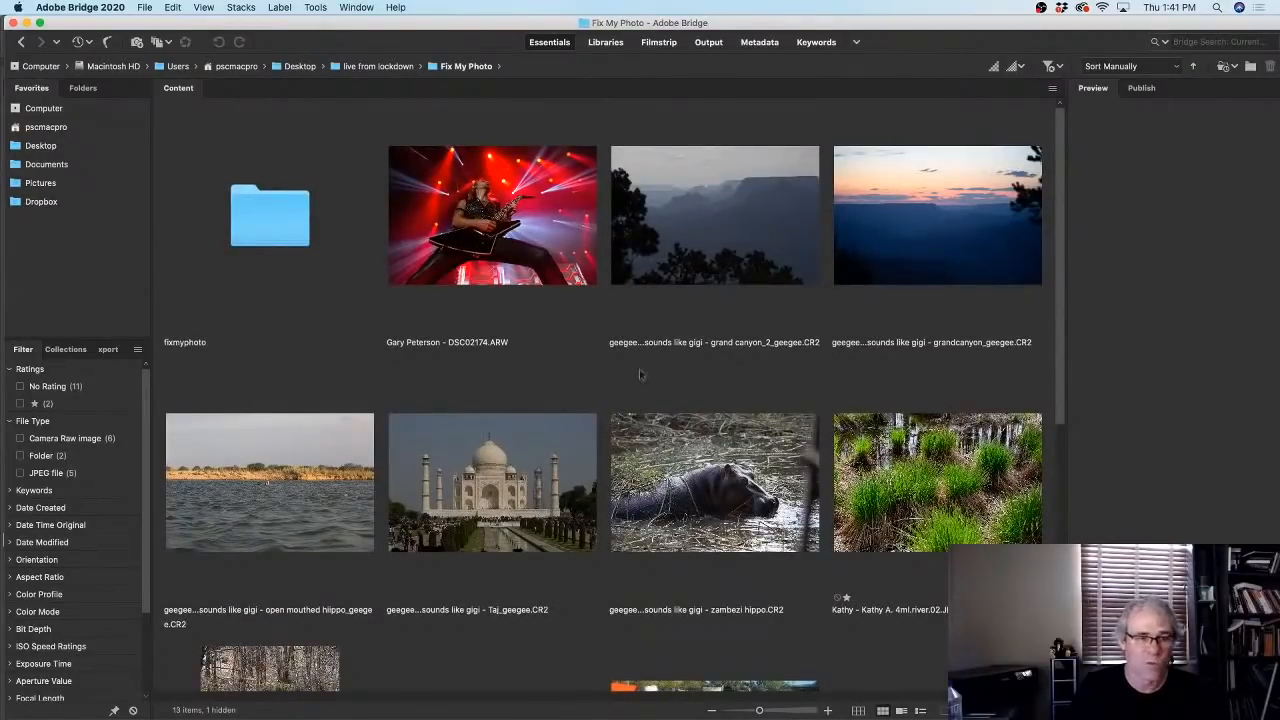
pyautogui.click(749, 476)
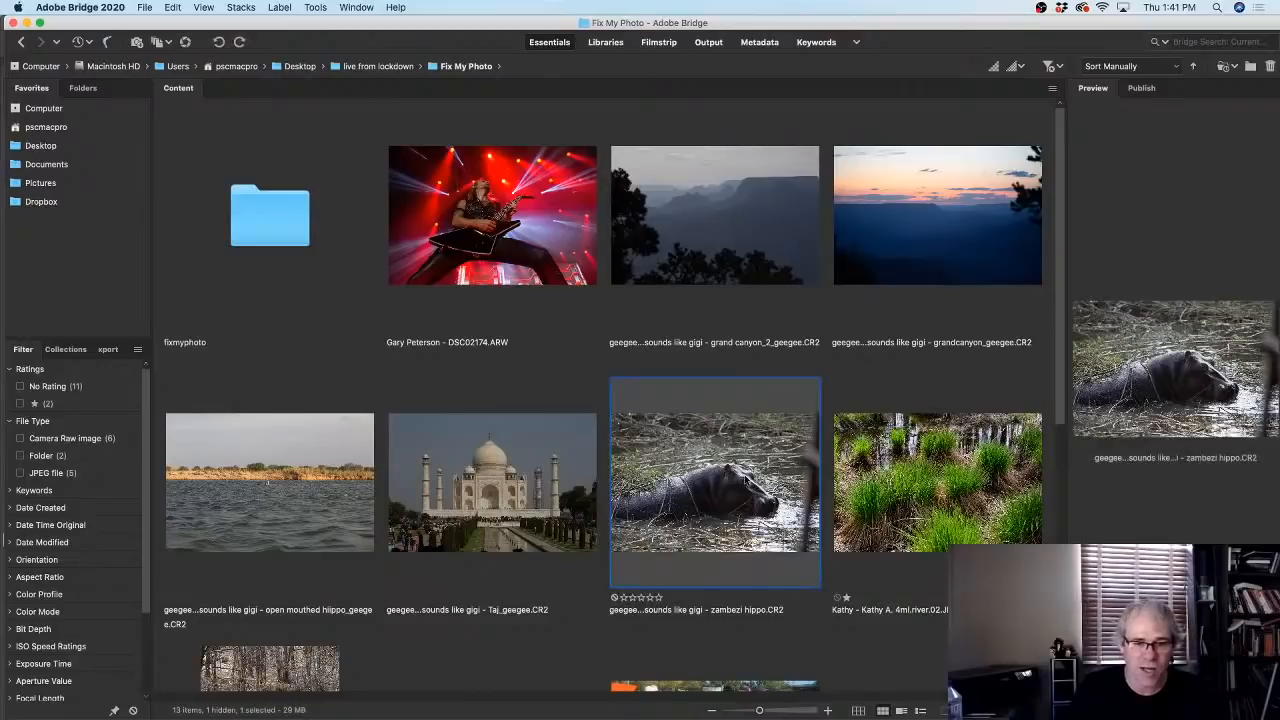
pyautogui.doubleClick(704, 447)
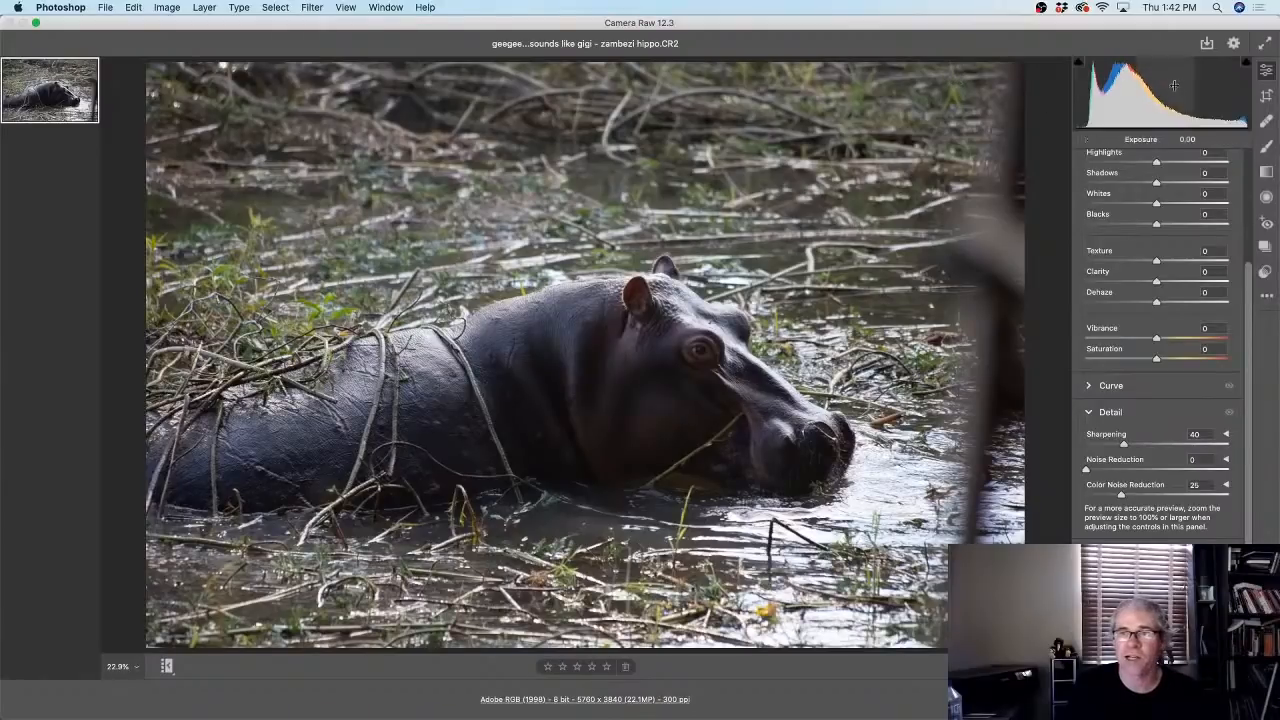
# - Crop the photo at the 2 x 3 / 4 x 6 ratio to about 4785 x 3190 pixels, cutting off the blurred post beside the hippo
pyautogui.click(1268, 96)
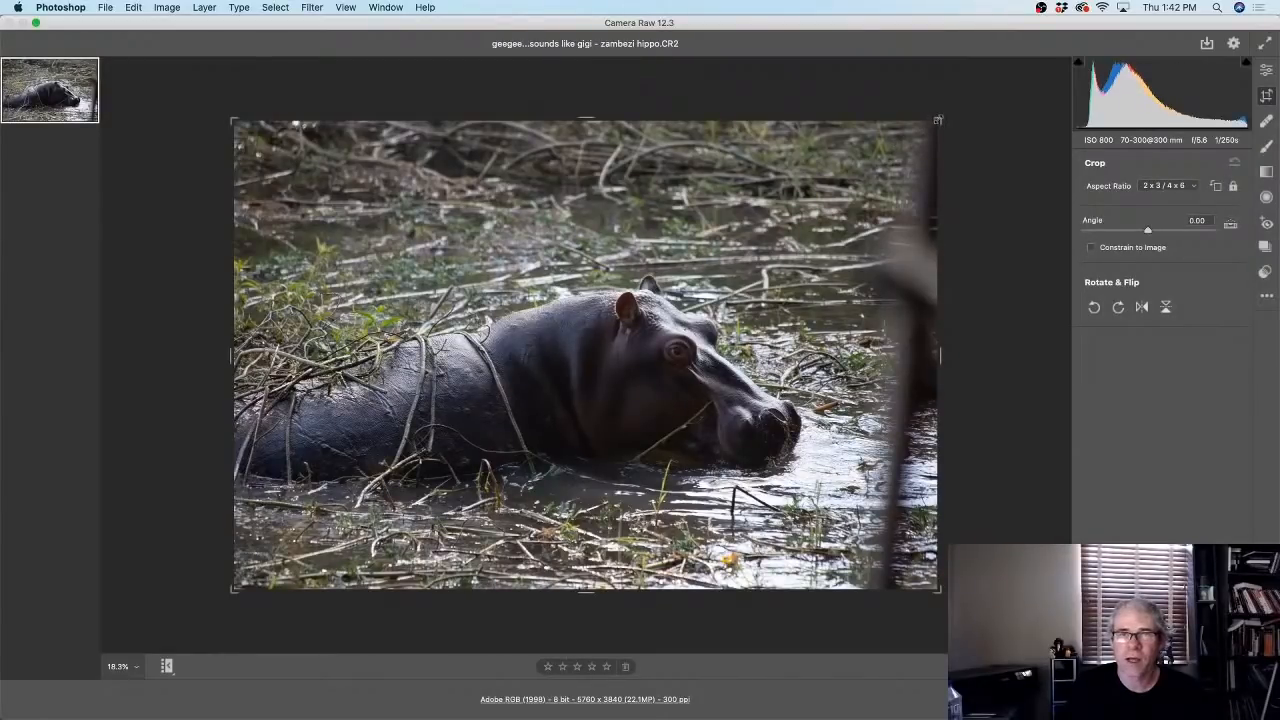
pyautogui.moveTo(937, 120); pyautogui.dragTo(878, 160)
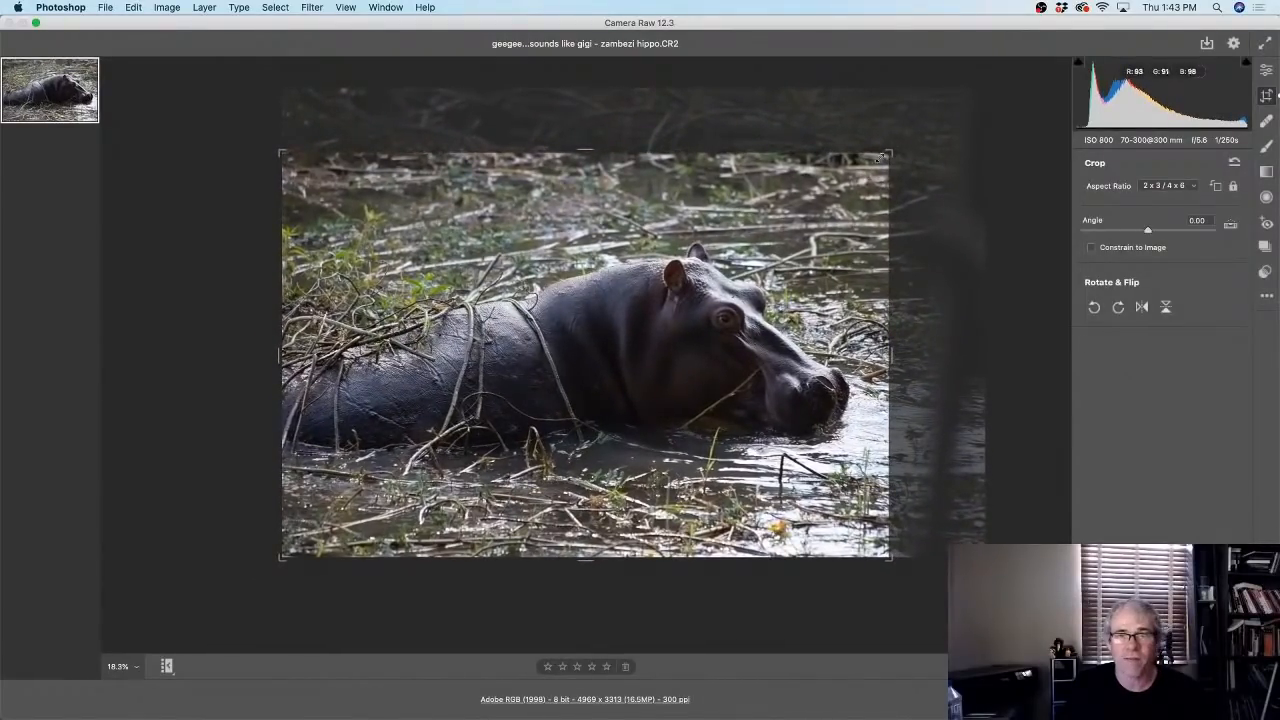
pyautogui.moveTo(888, 152); pyautogui.dragTo(866, 167)
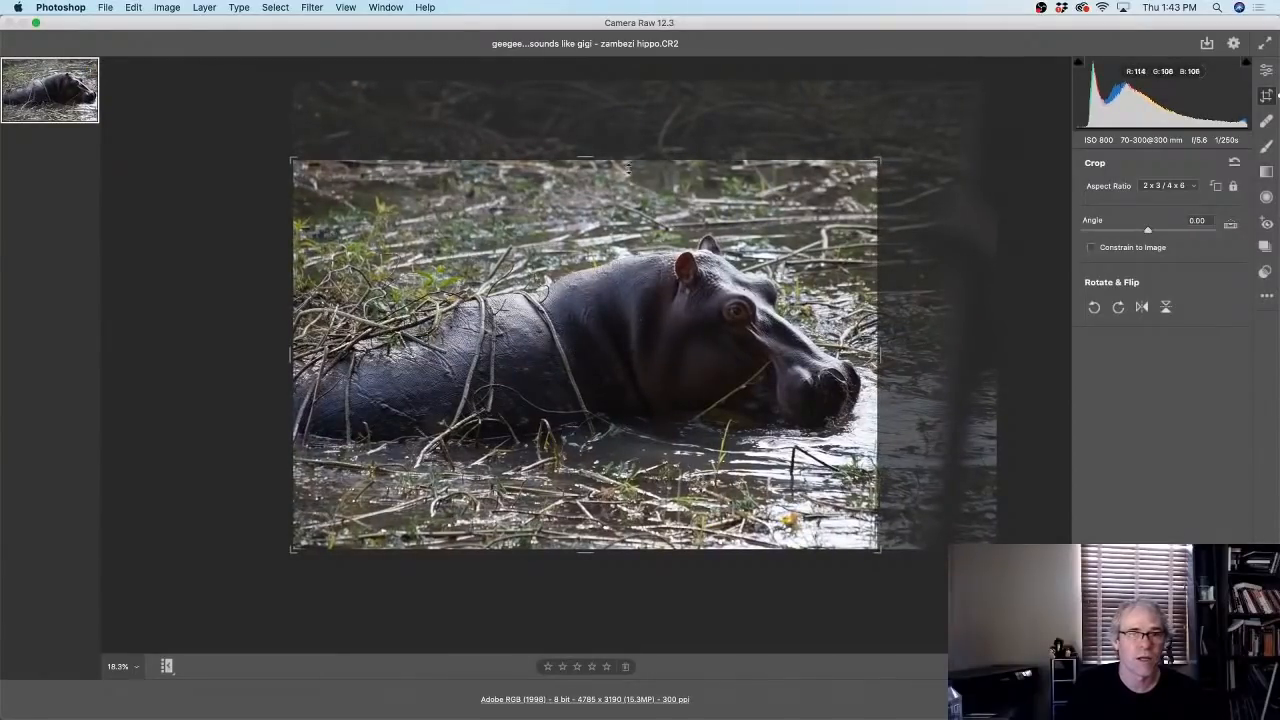
# - Shift the photo vertically inside the crop frame to balance the space above and below the hippo, and return to the edit adjustments
pyautogui.moveTo(612, 308)
pyautogui.mouseDown()
pyautogui.moveTo(612, 381)
pyautogui.moveTo(612, 296)
pyautogui.mouseUp()
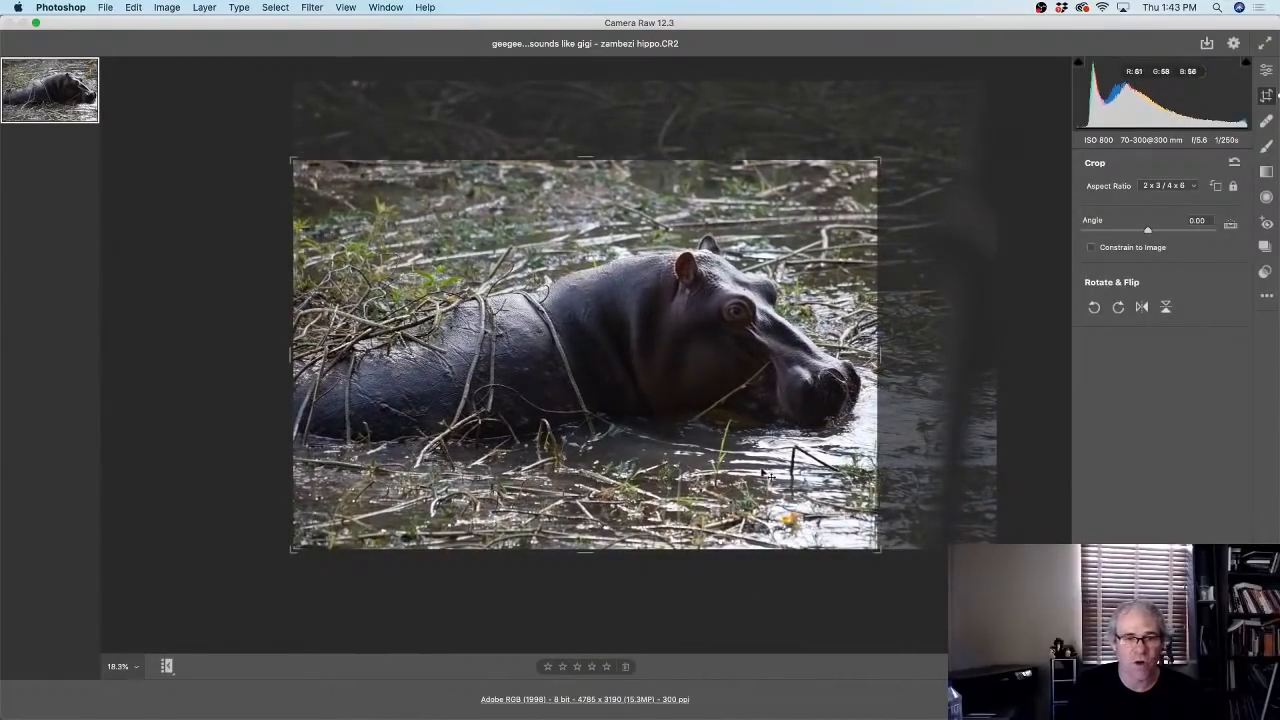
pyautogui.moveTo(652, 356); pyautogui.dragTo(648, 400)
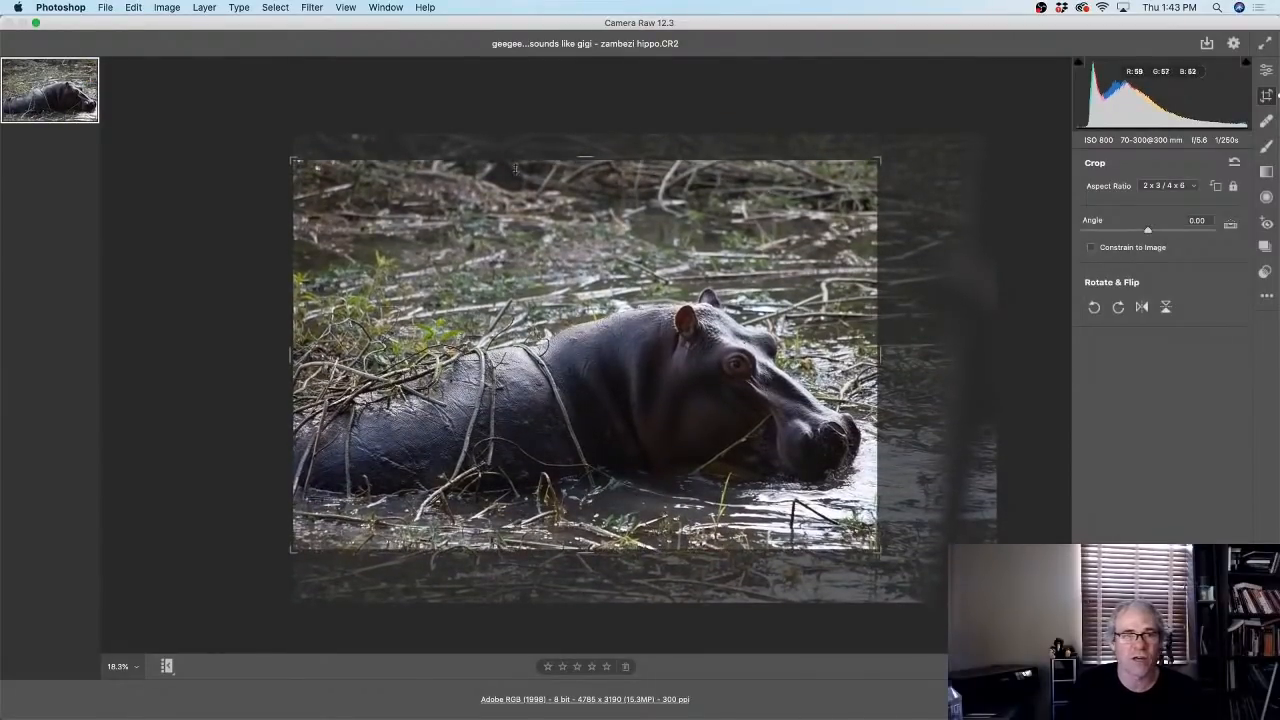
pyautogui.moveTo(652, 408)
pyautogui.mouseDown()
pyautogui.moveTo(658, 330)
pyautogui.moveTo(649, 387)
pyautogui.mouseUp()
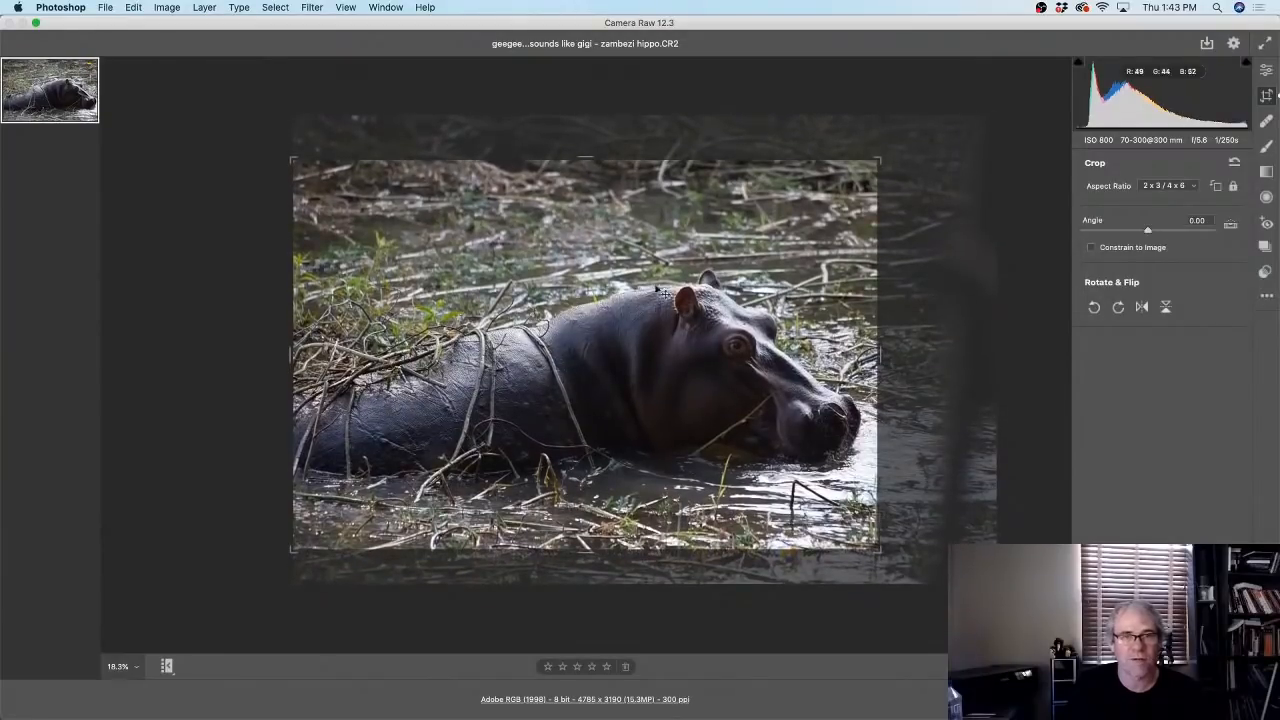
pyautogui.moveTo(695, 348); pyautogui.dragTo(695, 350)
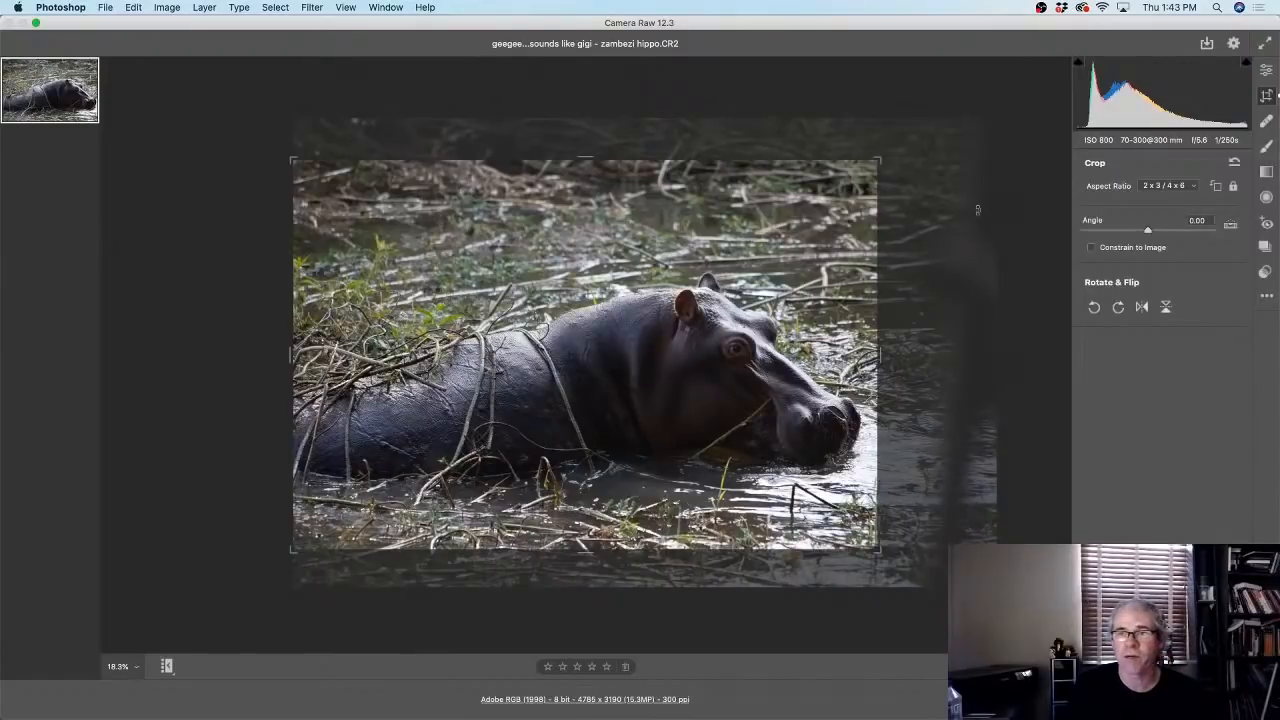
pyautogui.click(1266, 72)
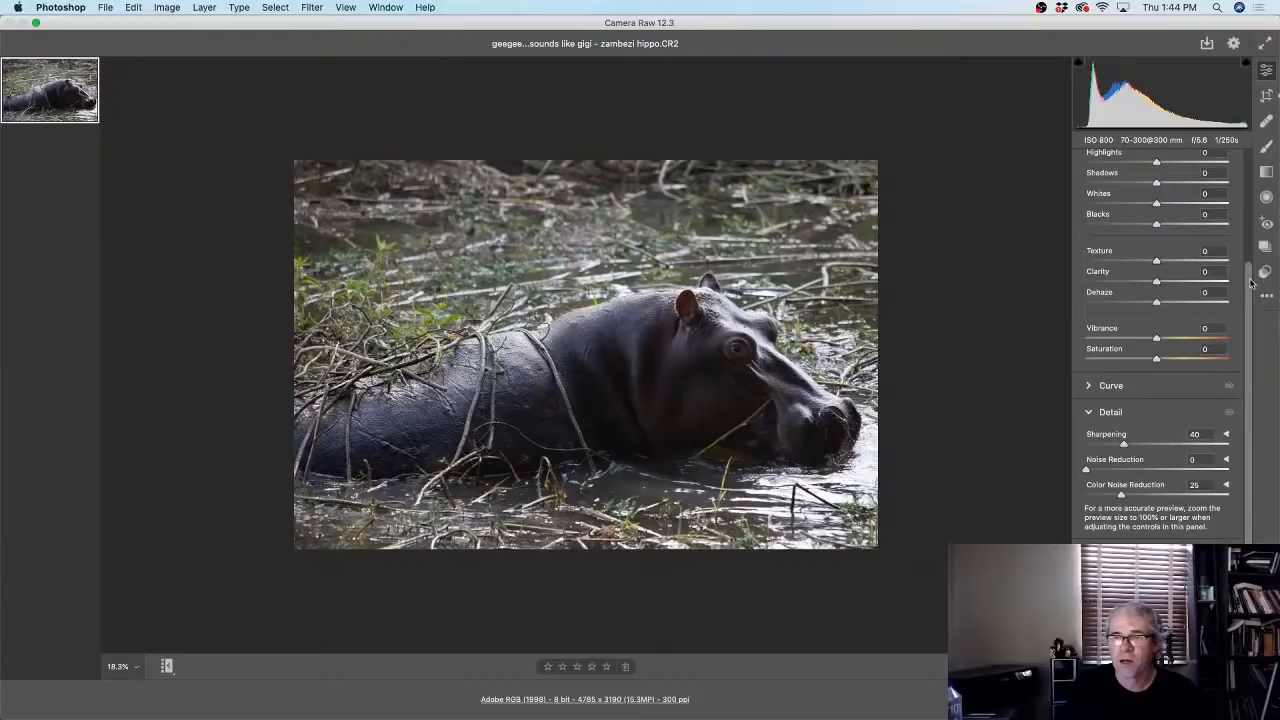
# - Lower the photo's Contrast to -15 and its Highlights to -100
pyautogui.moveTo(1252, 280); pyautogui.dragTo(1243, 165)
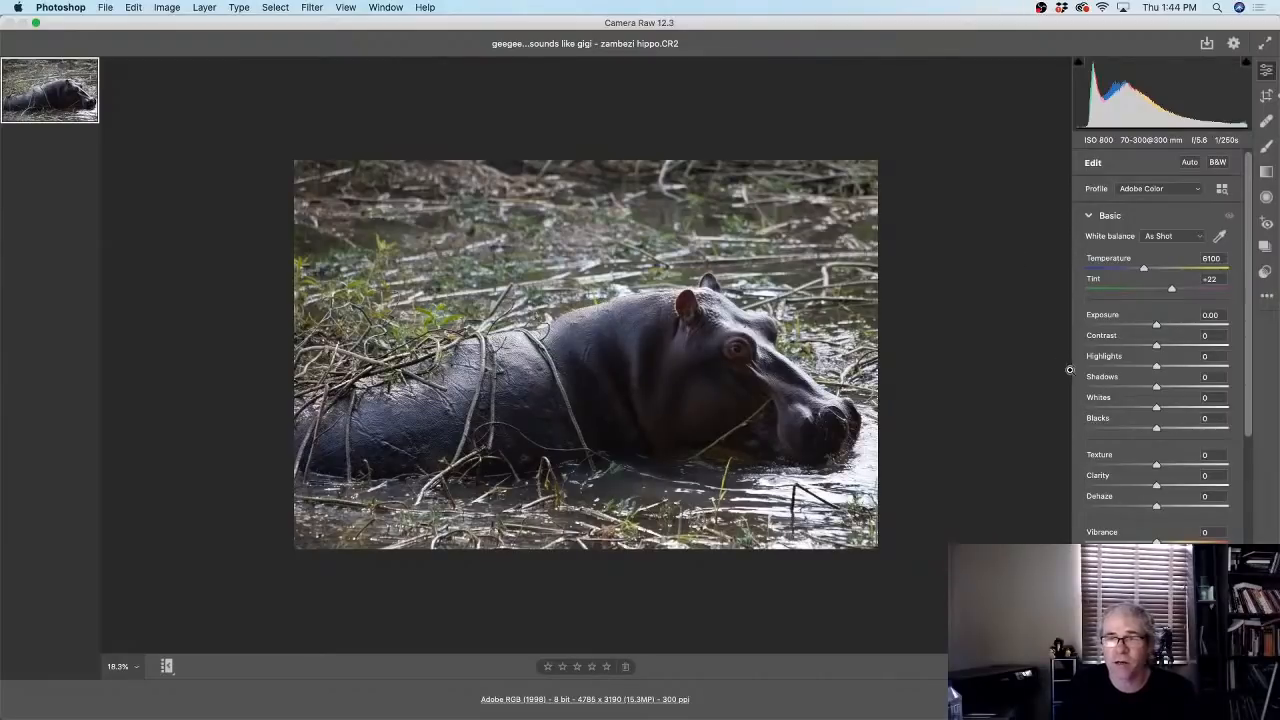
pyautogui.click(1155, 347)
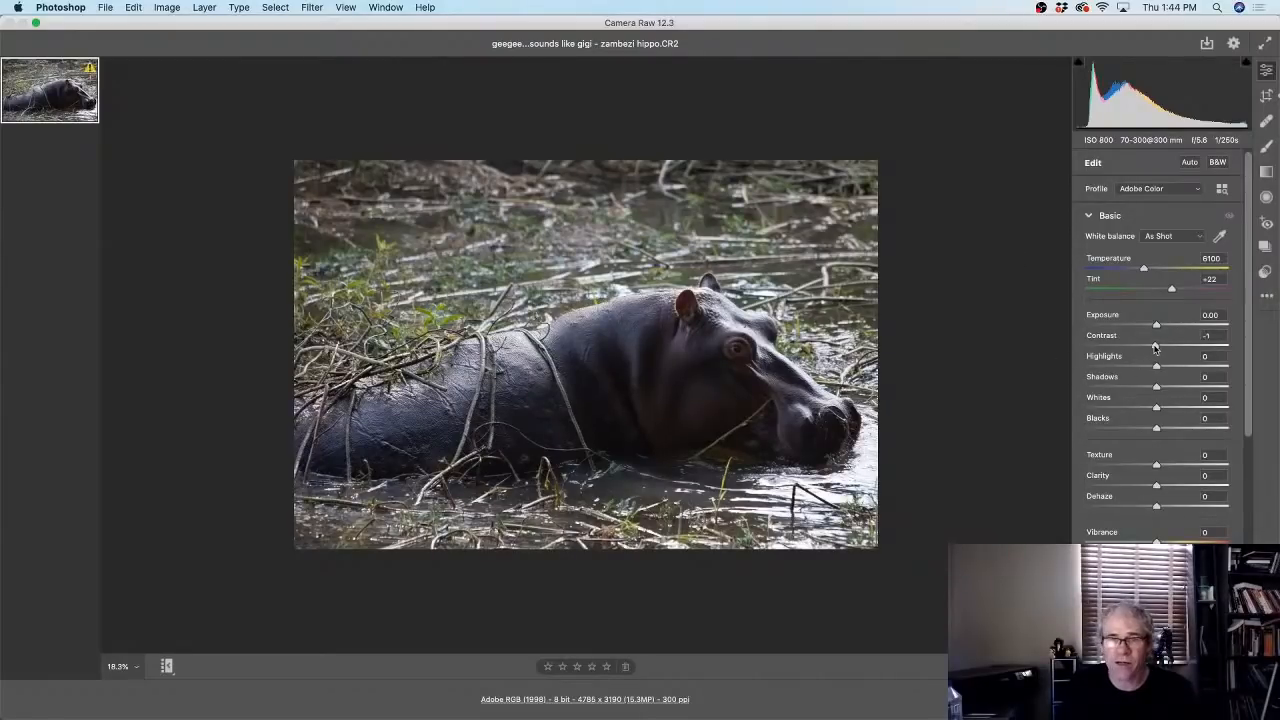
pyautogui.moveTo(1155, 347); pyautogui.dragTo(1146, 349)
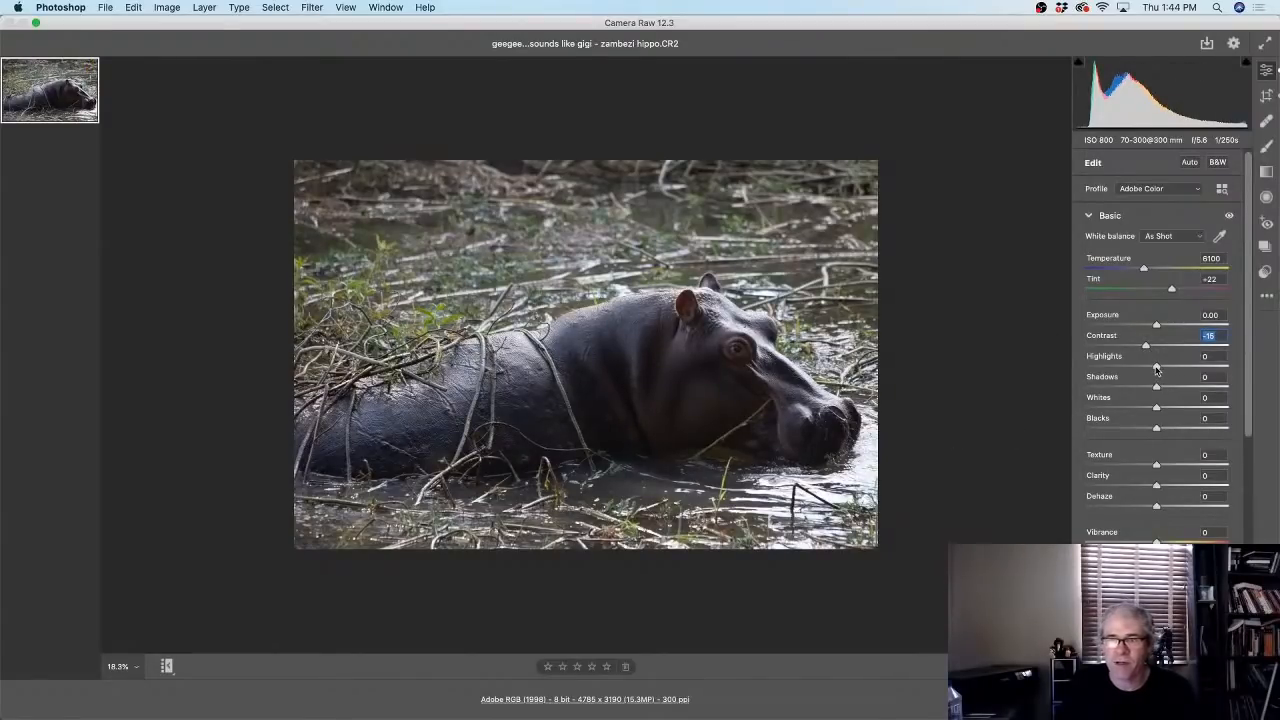
pyautogui.moveTo(1156, 368); pyautogui.dragTo(1080, 368)
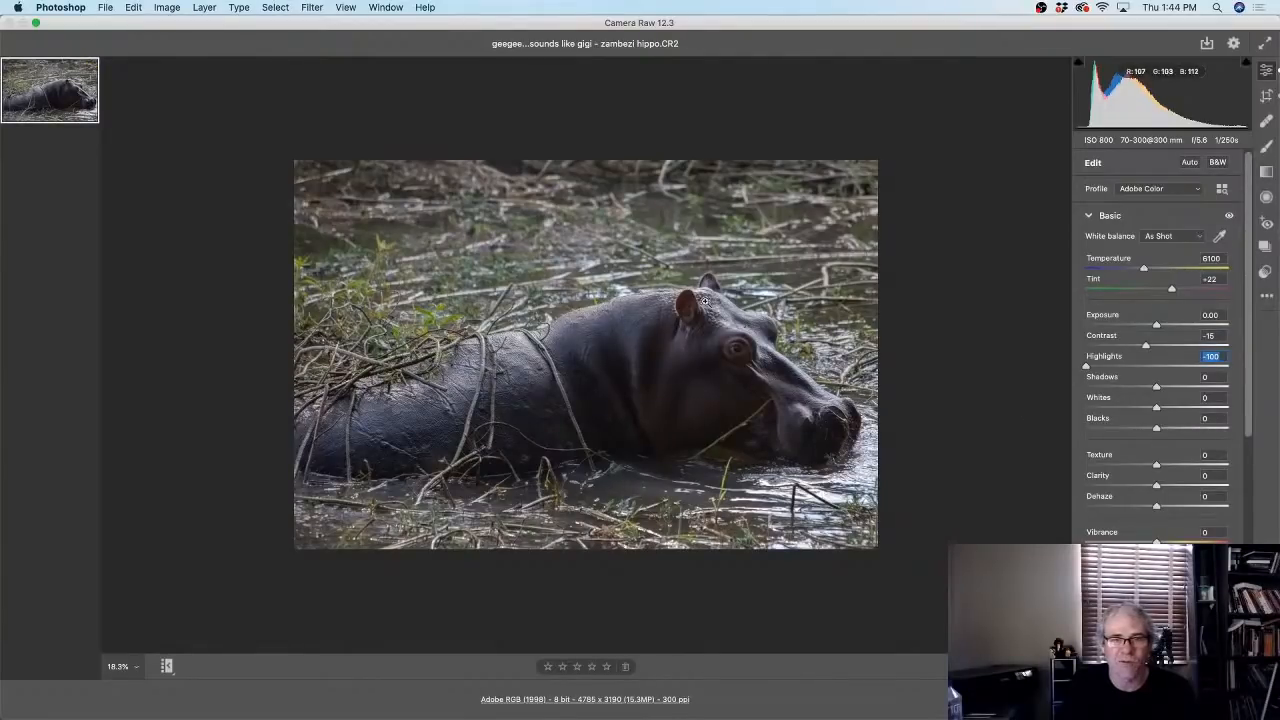
# - Try Highlights at +22 with the photo fitted to the view, and return the value to -100
pyautogui.click(604, 312)
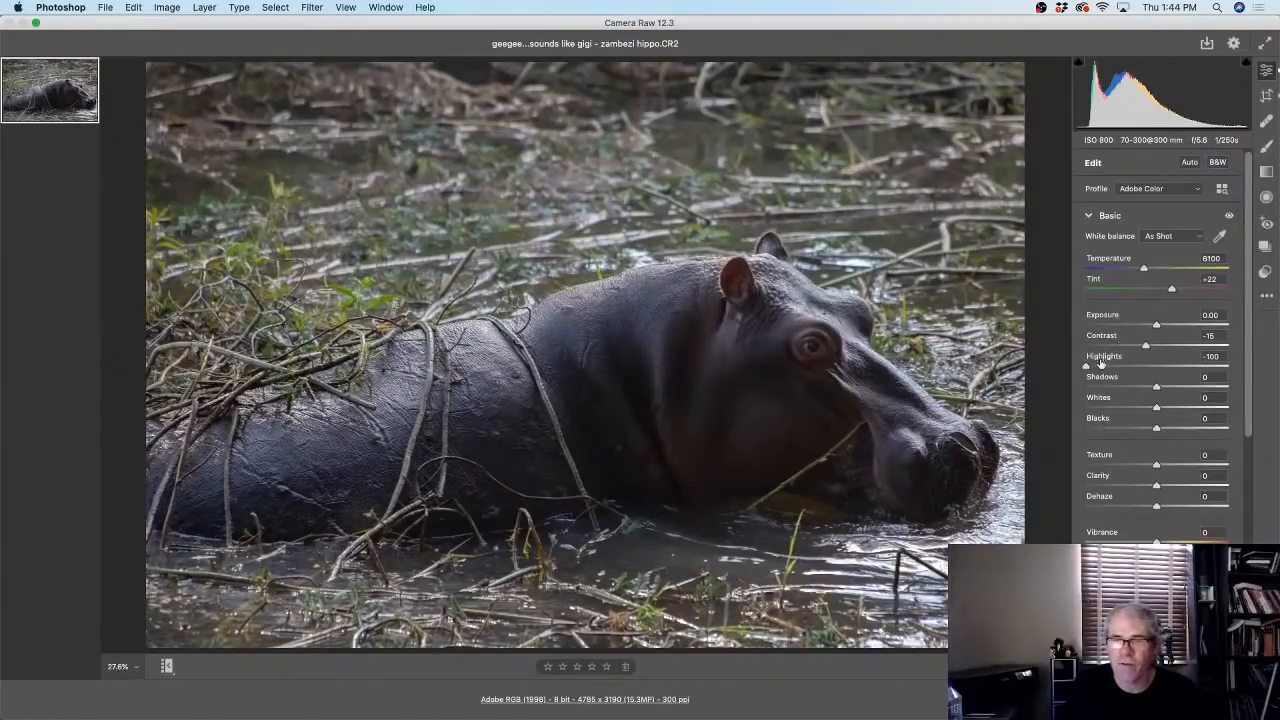
pyautogui.moveTo(1087, 366); pyautogui.dragTo(1171, 366)
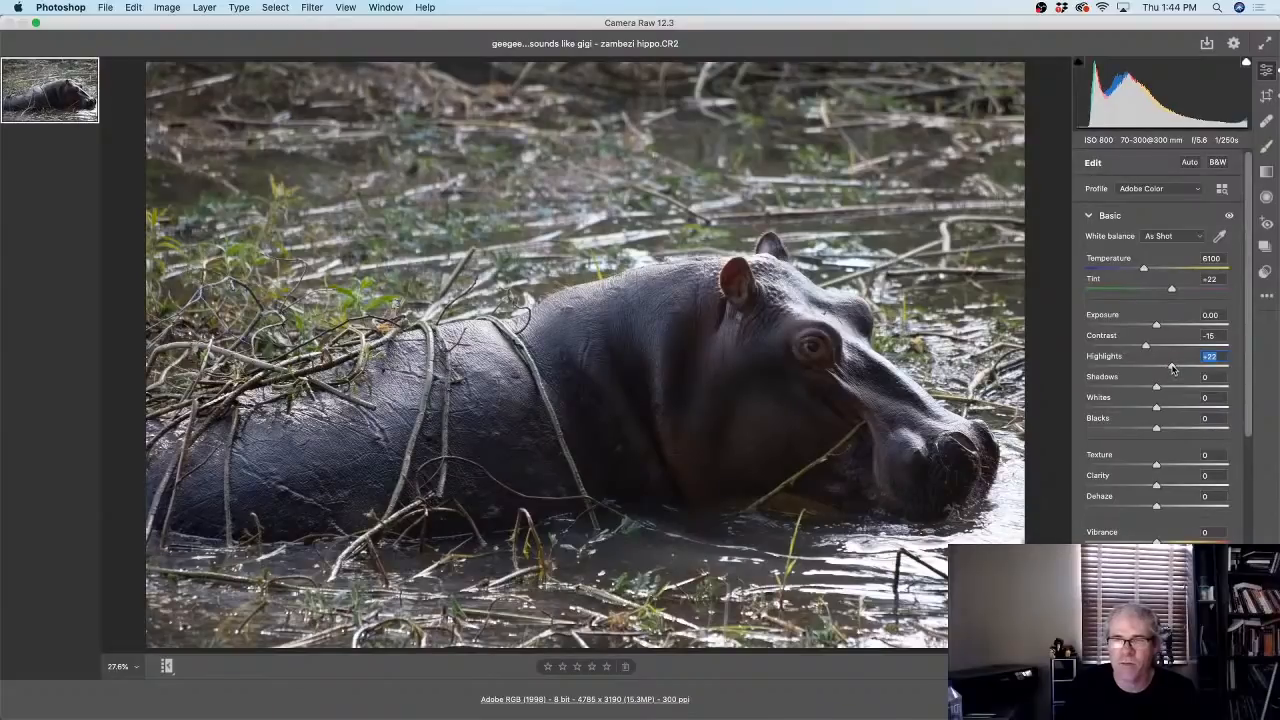
pyautogui.moveTo(1172, 367); pyautogui.dragTo(1082, 370)
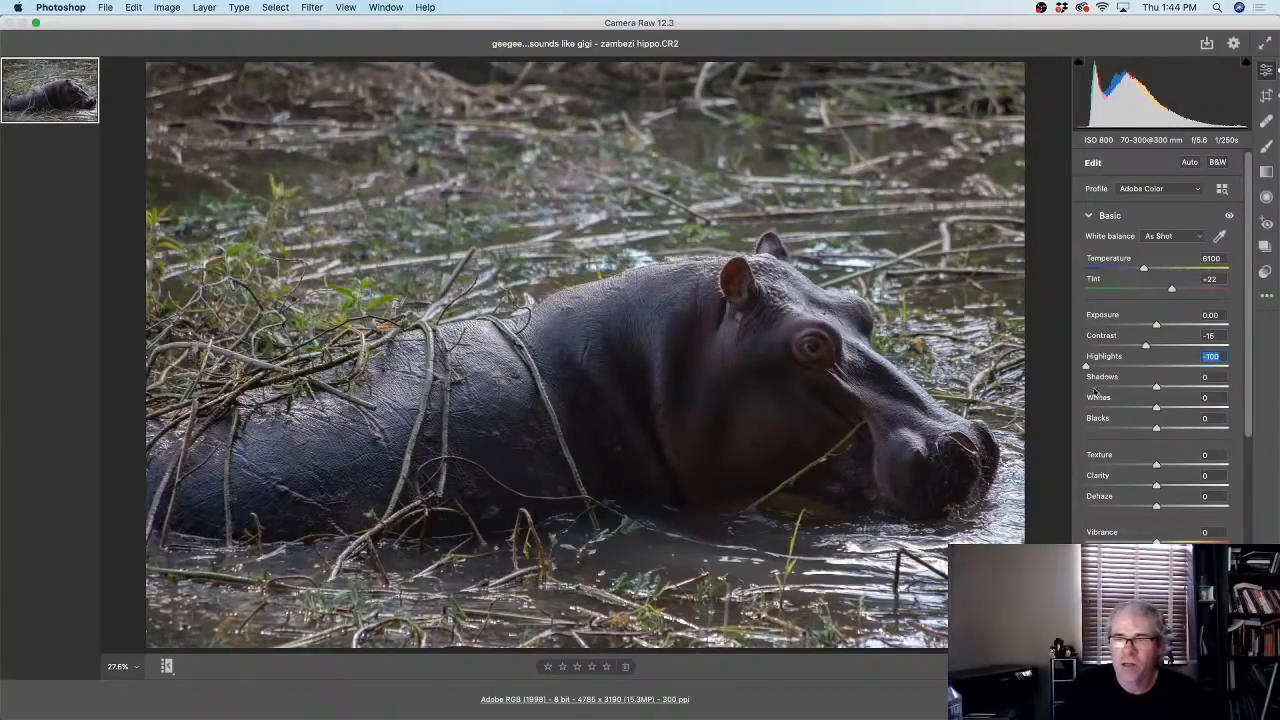
# - Set Shadows to +75 and Vibrance to +15, comparing the photo with and without the tonal adjustments in between
pyautogui.moveTo(1156, 388); pyautogui.dragTo(1210, 388)
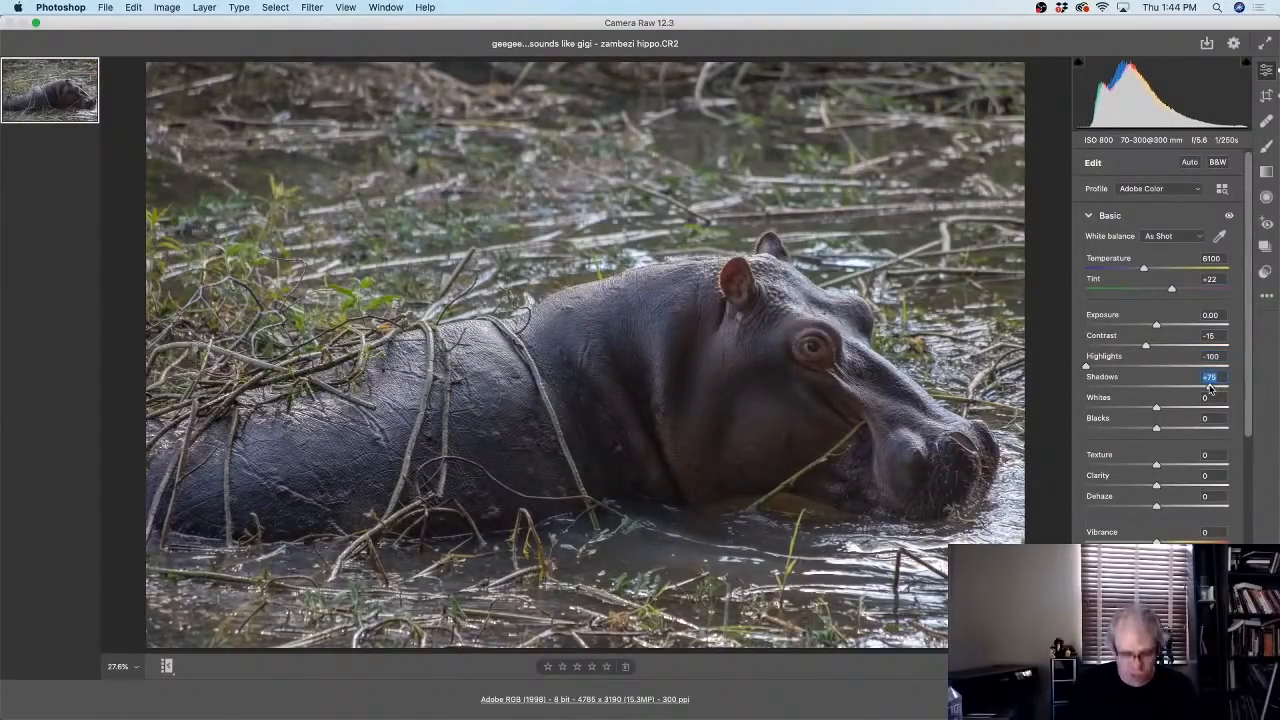
pyautogui.press('p')
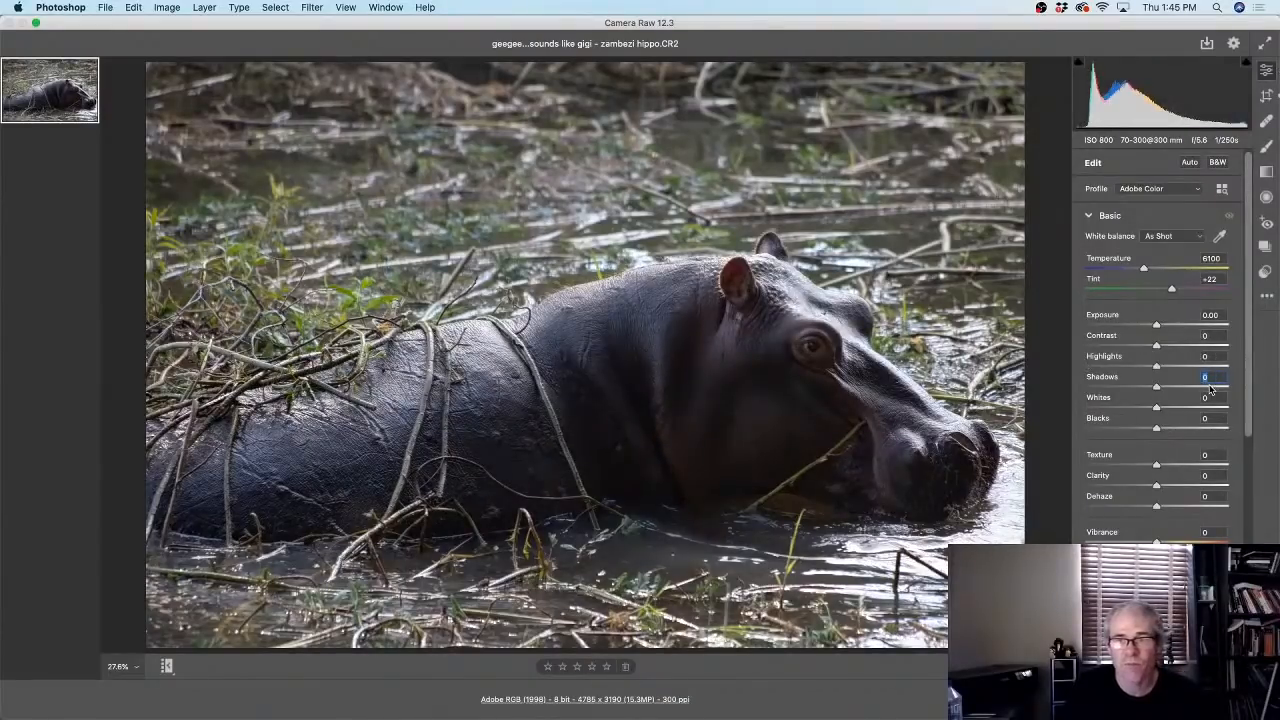
pyautogui.press('p')
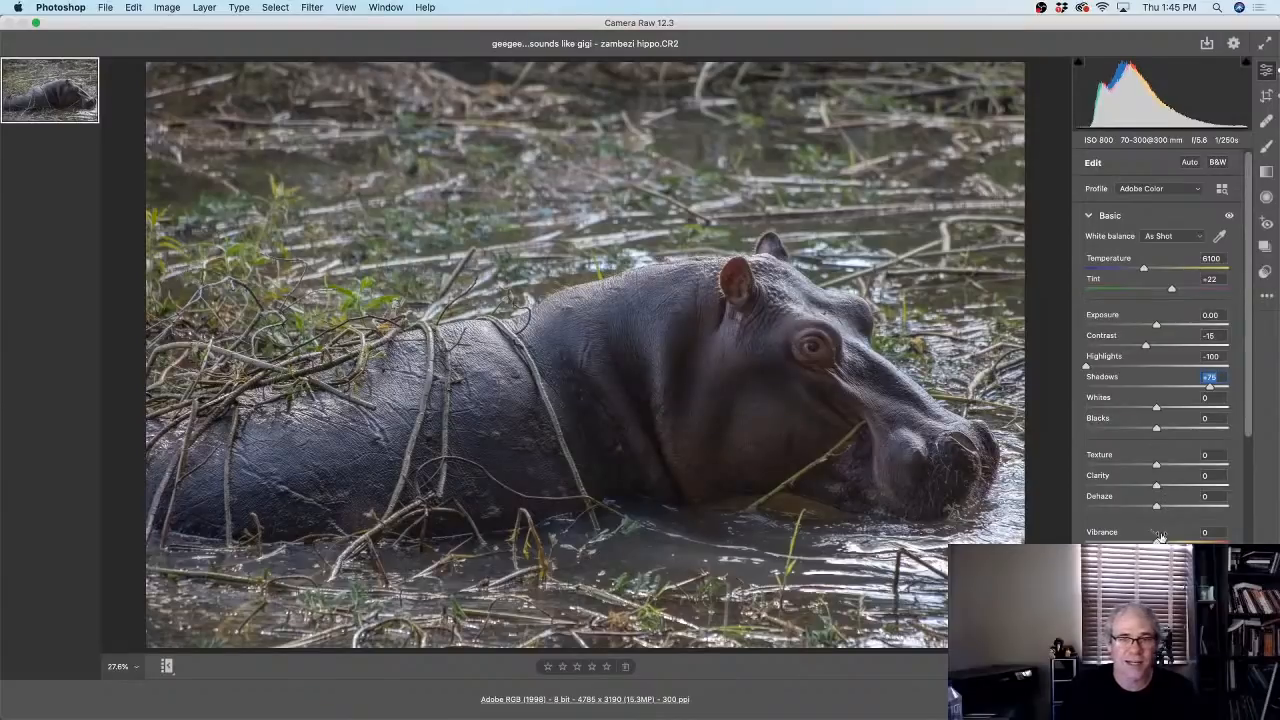
pyautogui.moveTo(1158, 543)
pyautogui.mouseDown()
pyautogui.moveTo(1213, 543)
pyautogui.moveTo(1155, 543)
pyautogui.moveTo(1167, 543)
pyautogui.mouseUp()
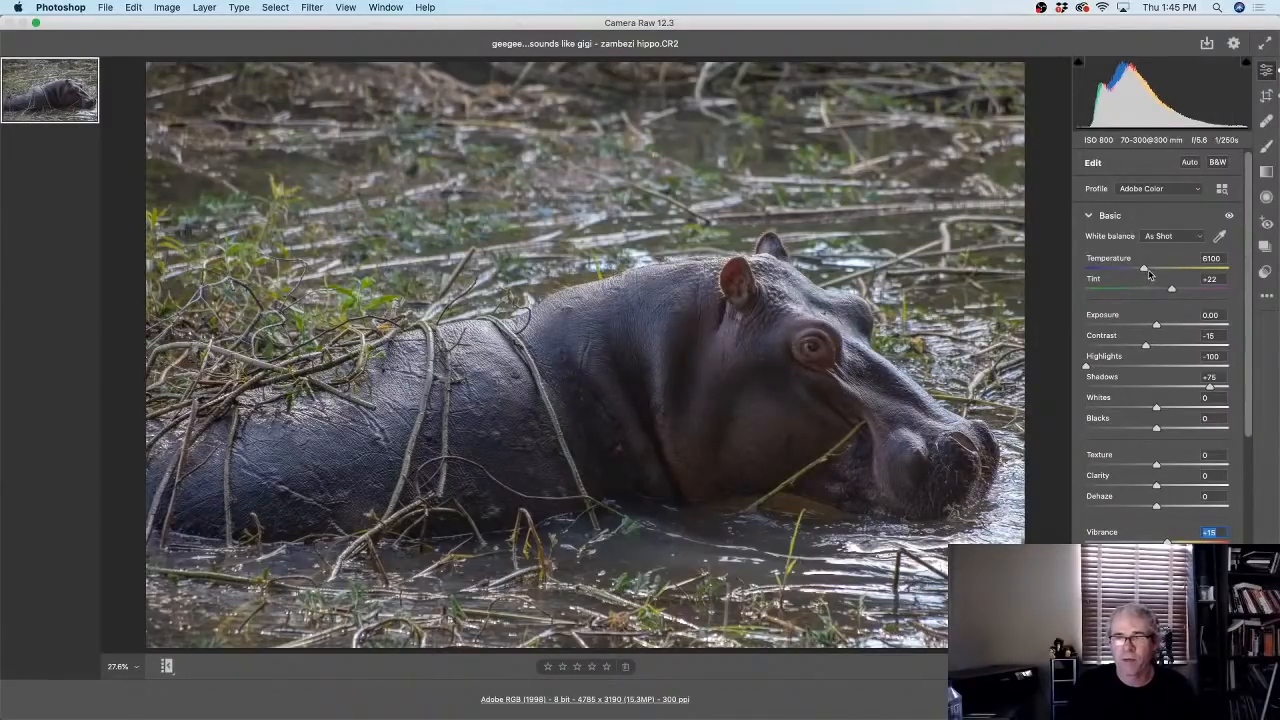
# - Try a warmer white balance Temperature of 6900 and the Daylight, Cloudy and Shade presets on the photo
pyautogui.moveTo(1145, 270); pyautogui.dragTo(1155, 268)
pyautogui.click(1170, 237)
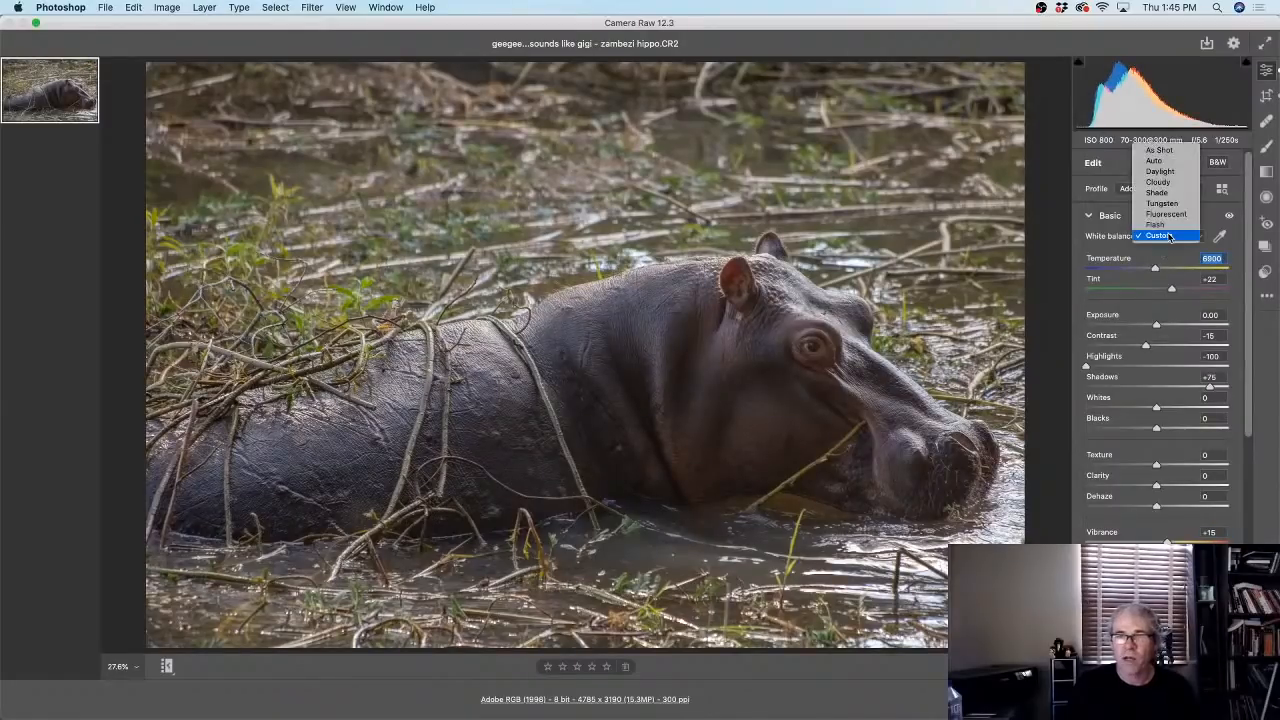
pyautogui.click(1177, 172)
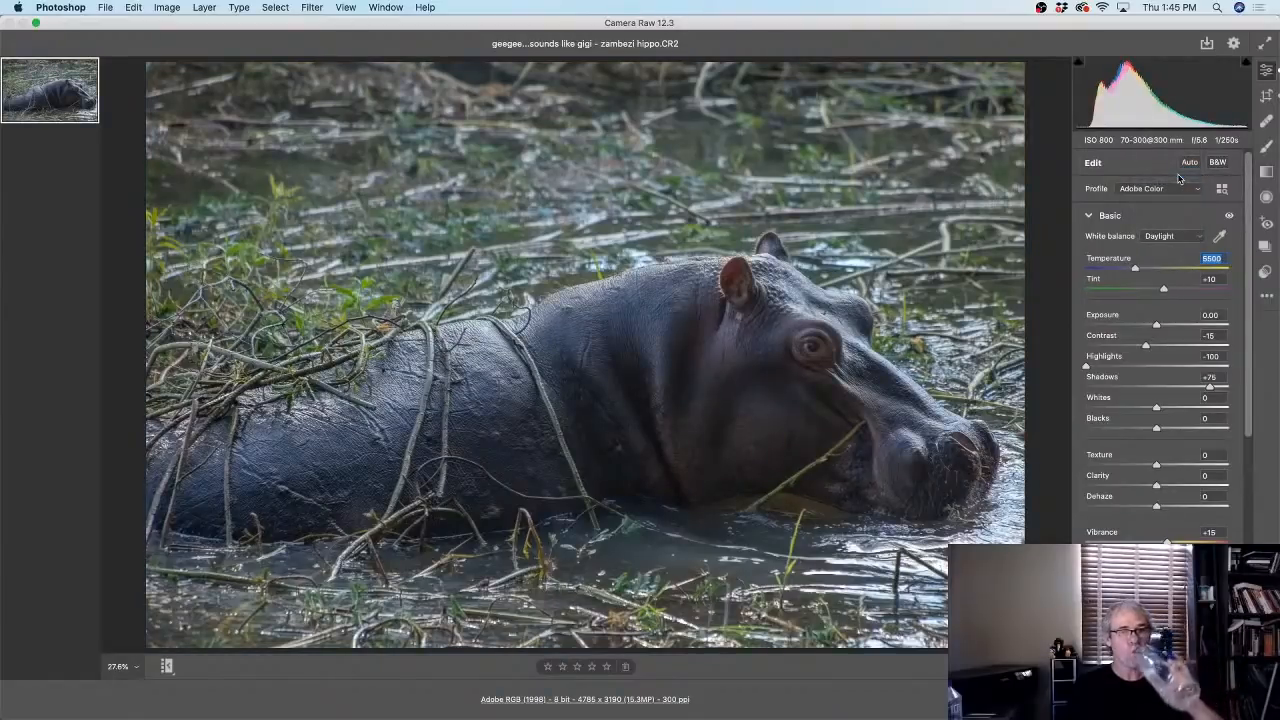
pyautogui.click(1171, 236)
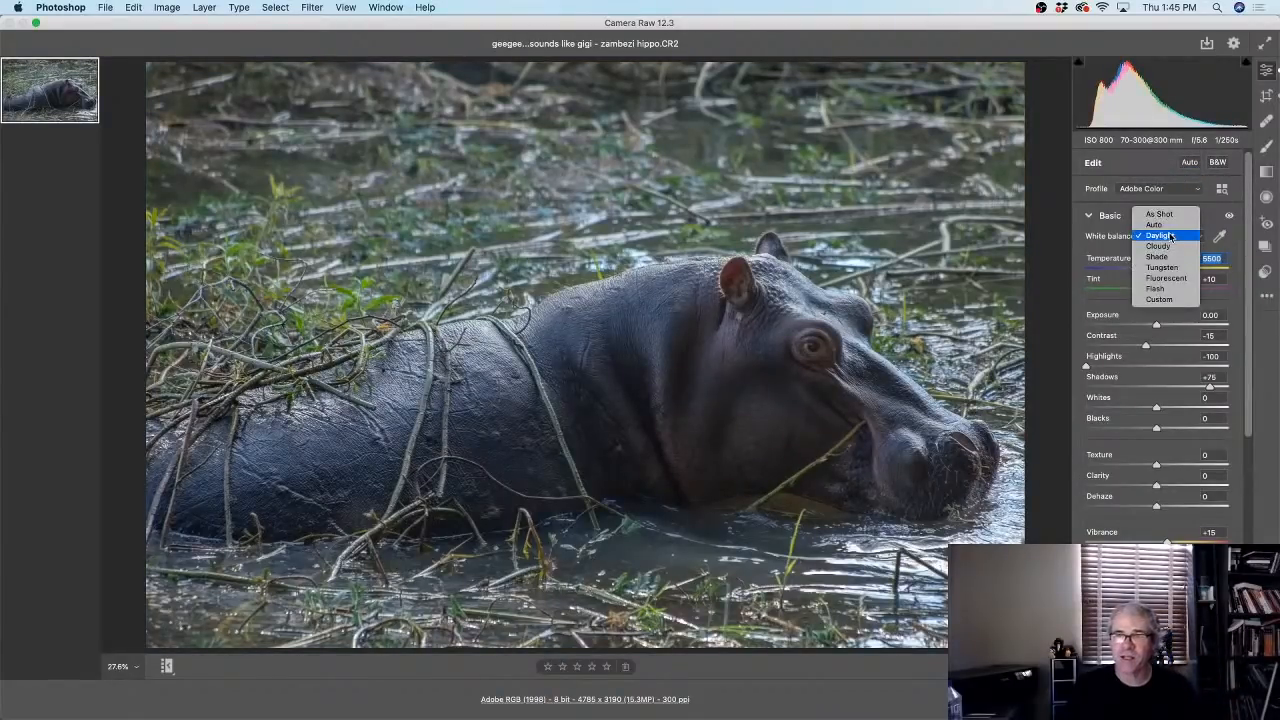
pyautogui.click(1176, 246)
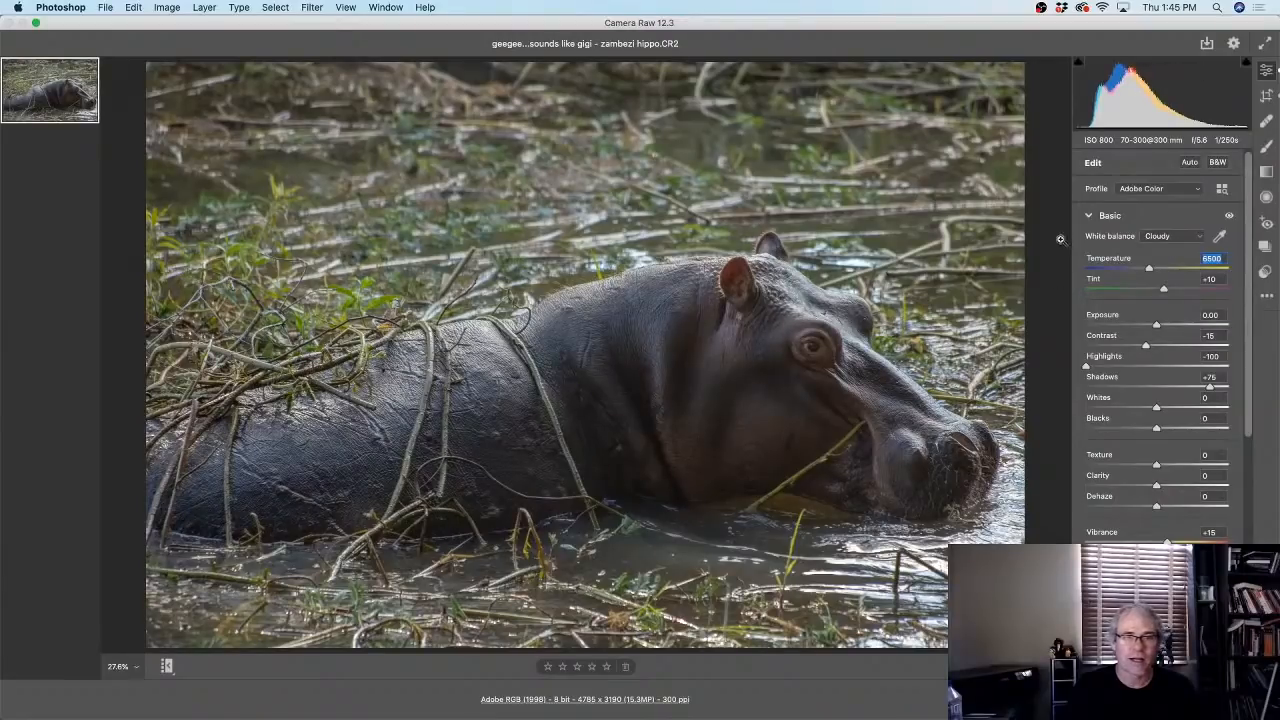
pyautogui.click(1156, 237)
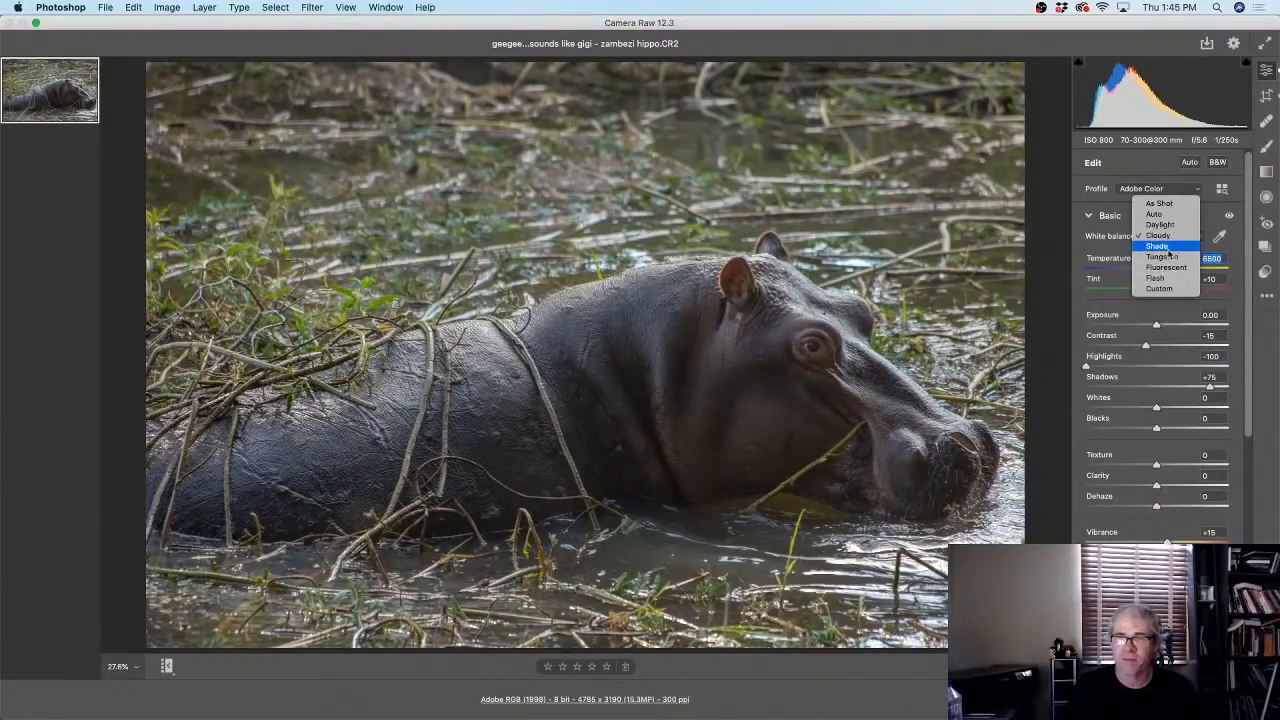
pyautogui.click(1170, 248)
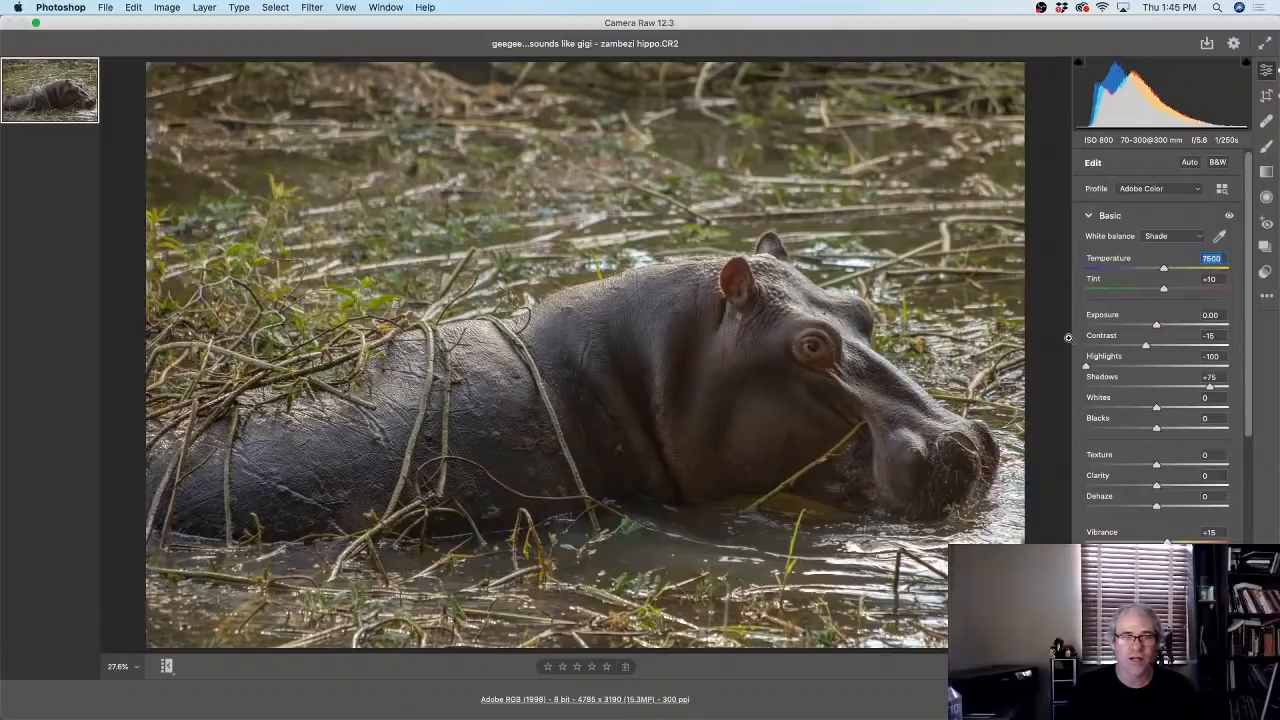
# - Set the white balance to Auto and fine-tune its Temperature to 6900
pyautogui.click(1162, 236)
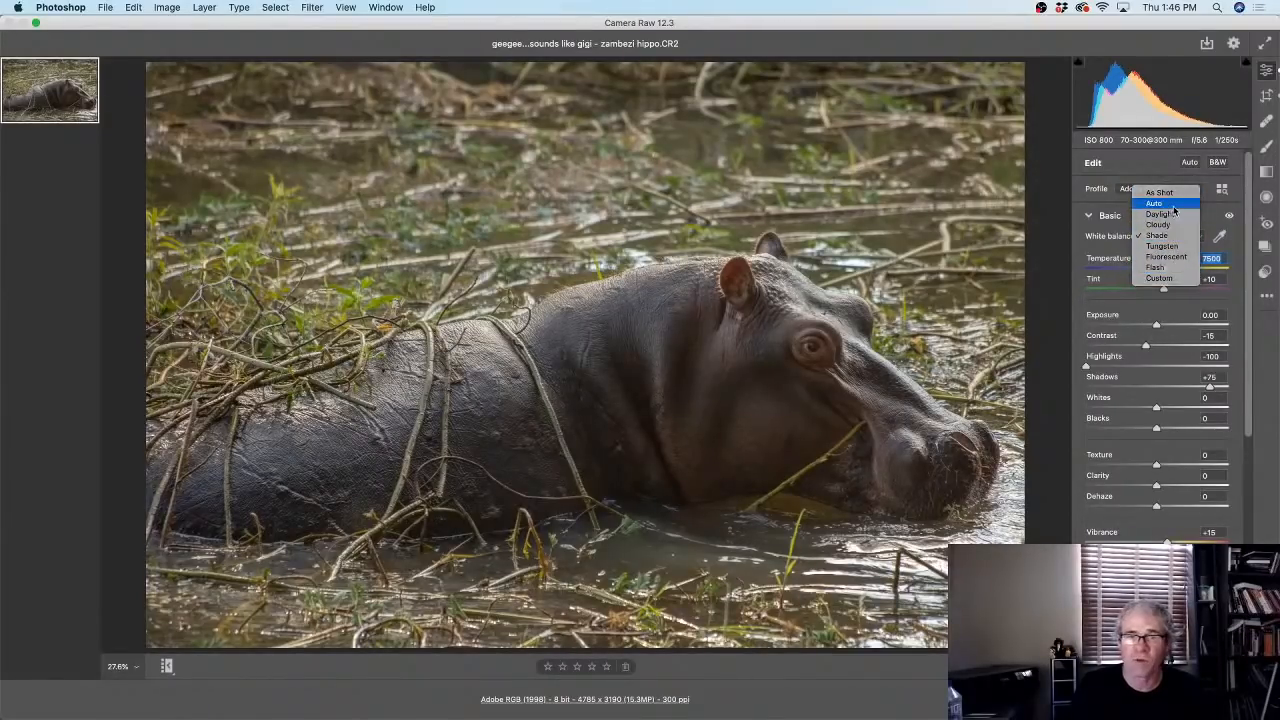
pyautogui.click(1174, 207)
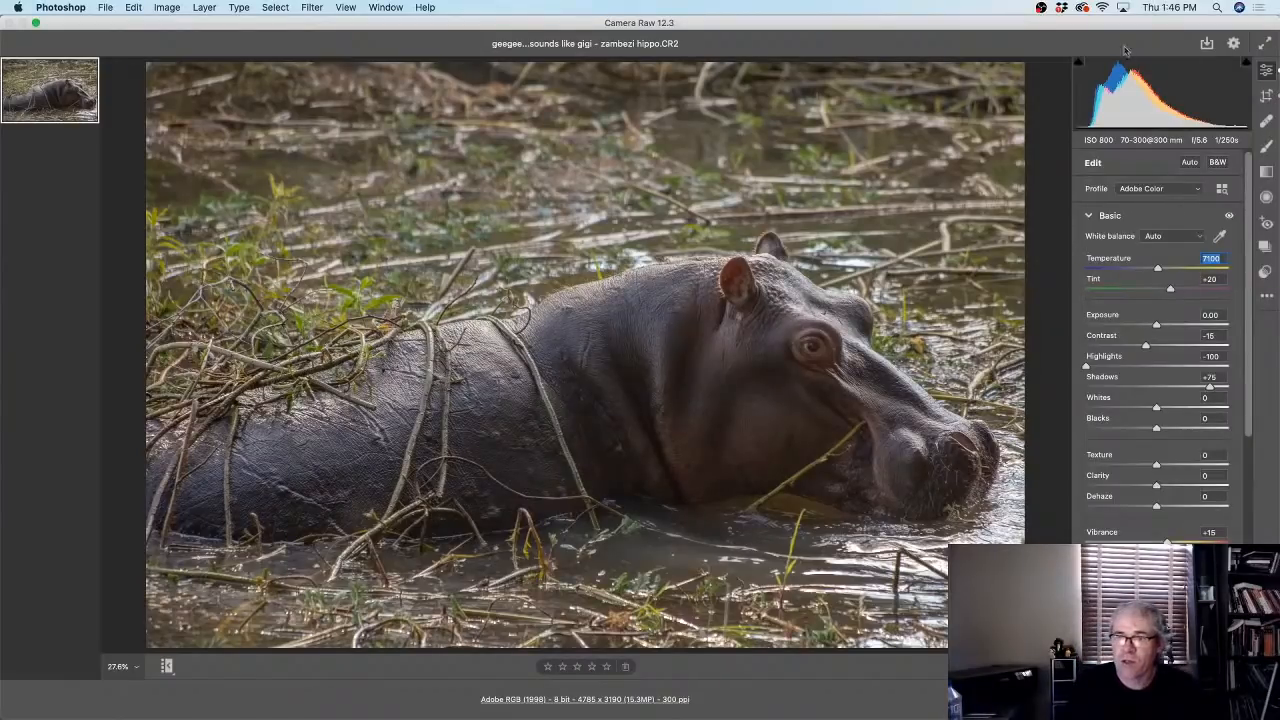
pyautogui.moveTo(1158, 270); pyautogui.dragTo(1155, 272)
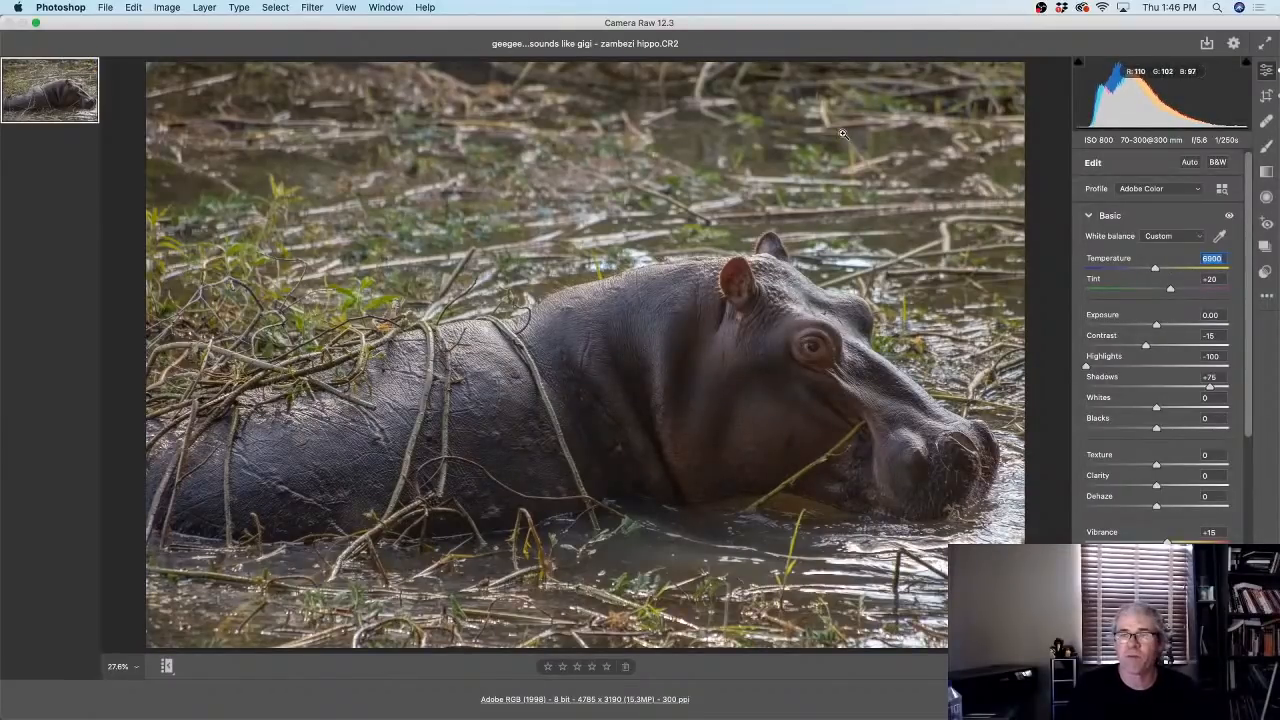
# - Browse the Adobe Raw and Camera Matching profiles and apply the Camera Matching Standard profile to the hippo photo
pyautogui.click(1222, 190)
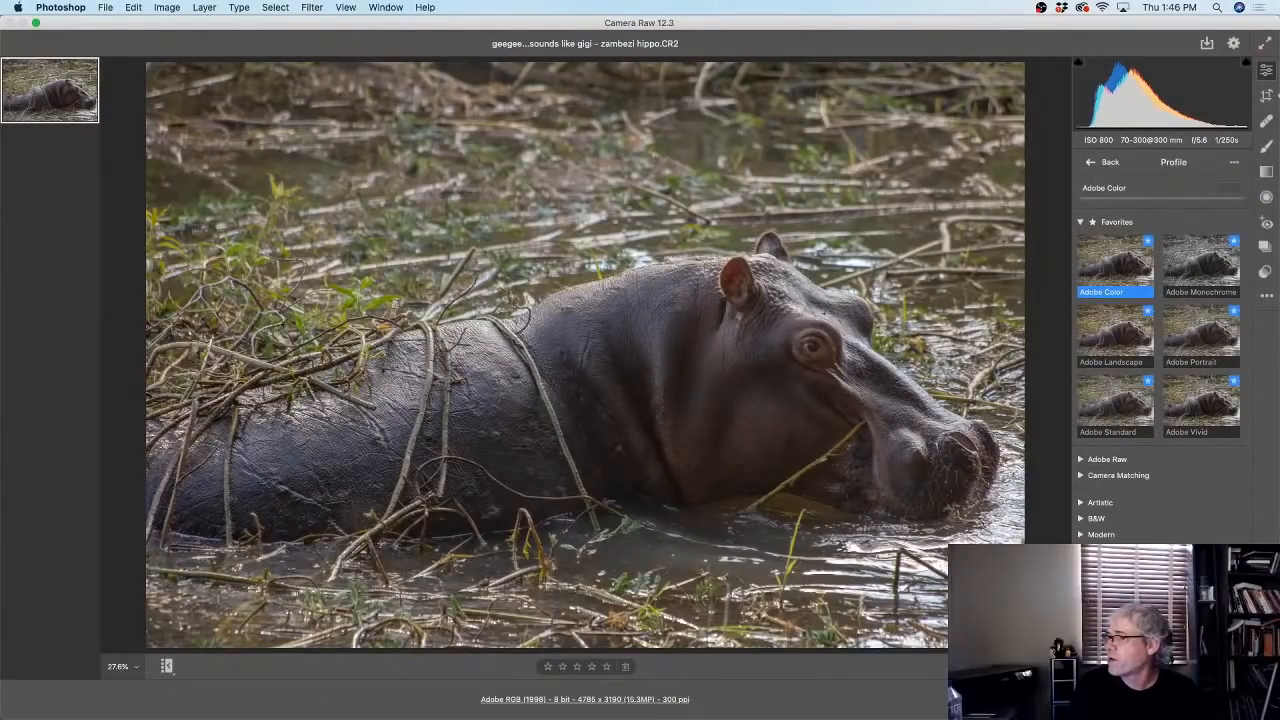
pyautogui.moveTo(1200, 610); pyautogui.dragTo(146, 621)
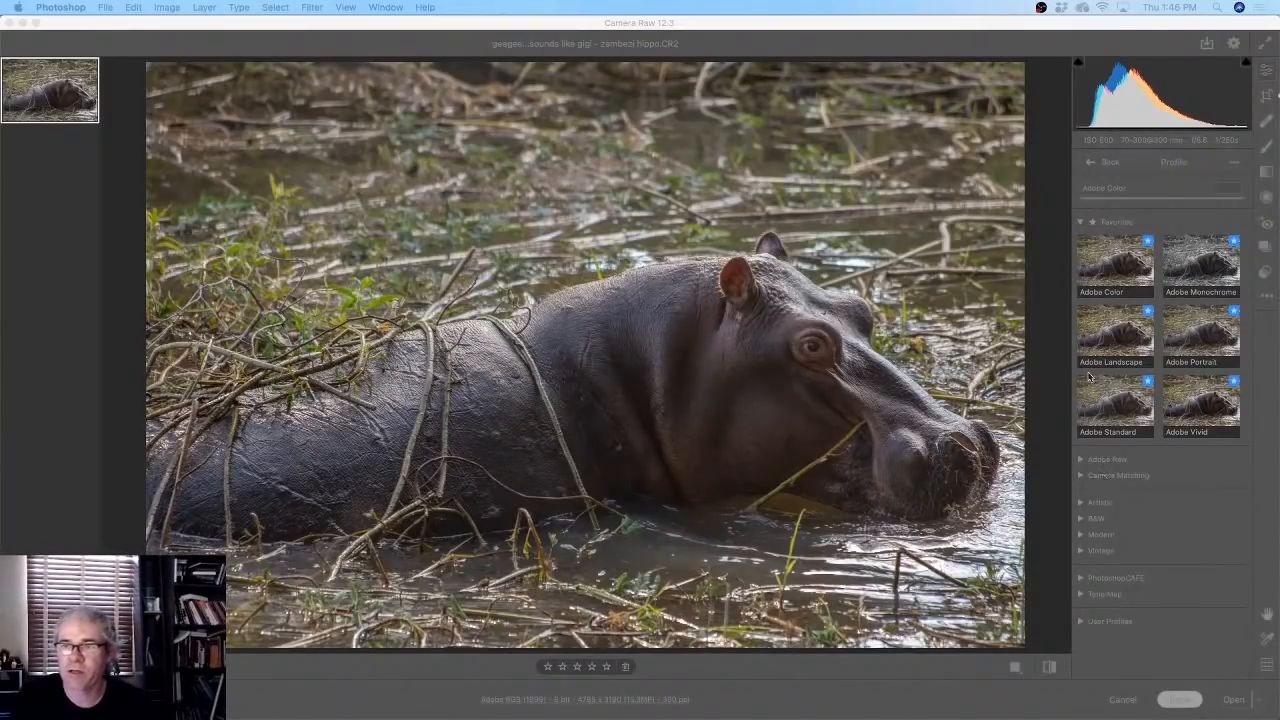
pyautogui.click(1110, 274)
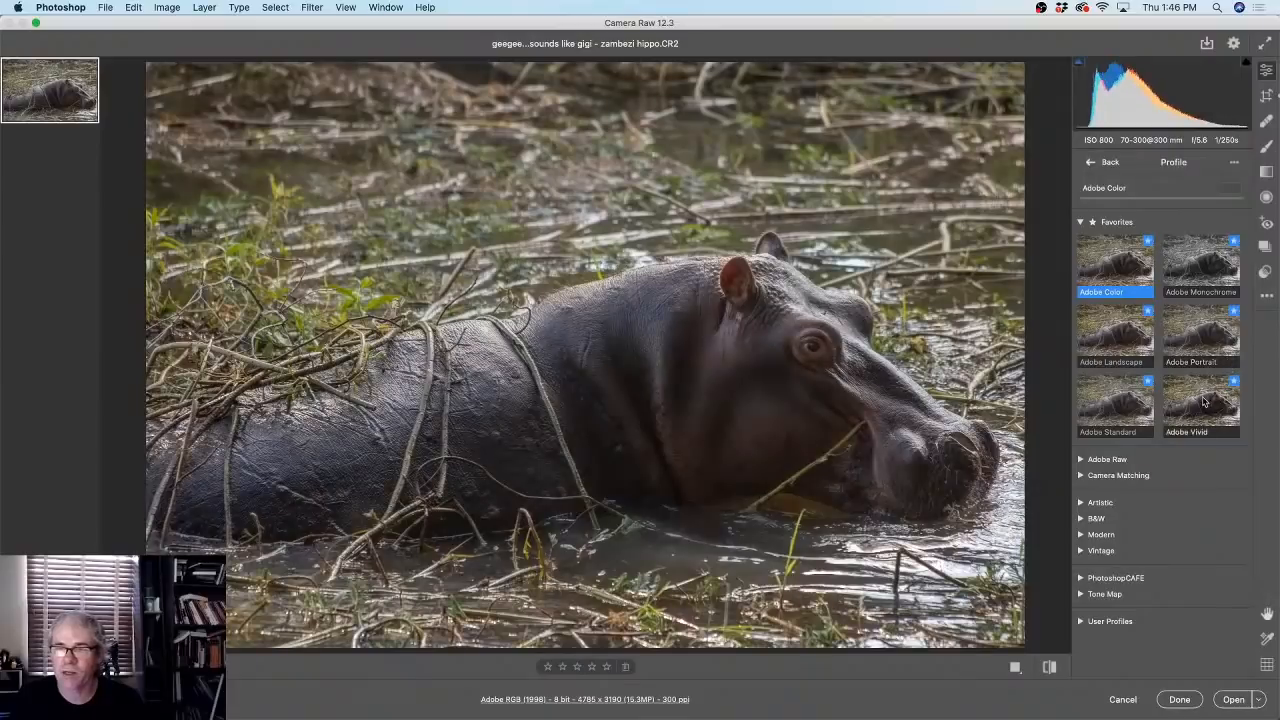
pyautogui.click(1080, 476)
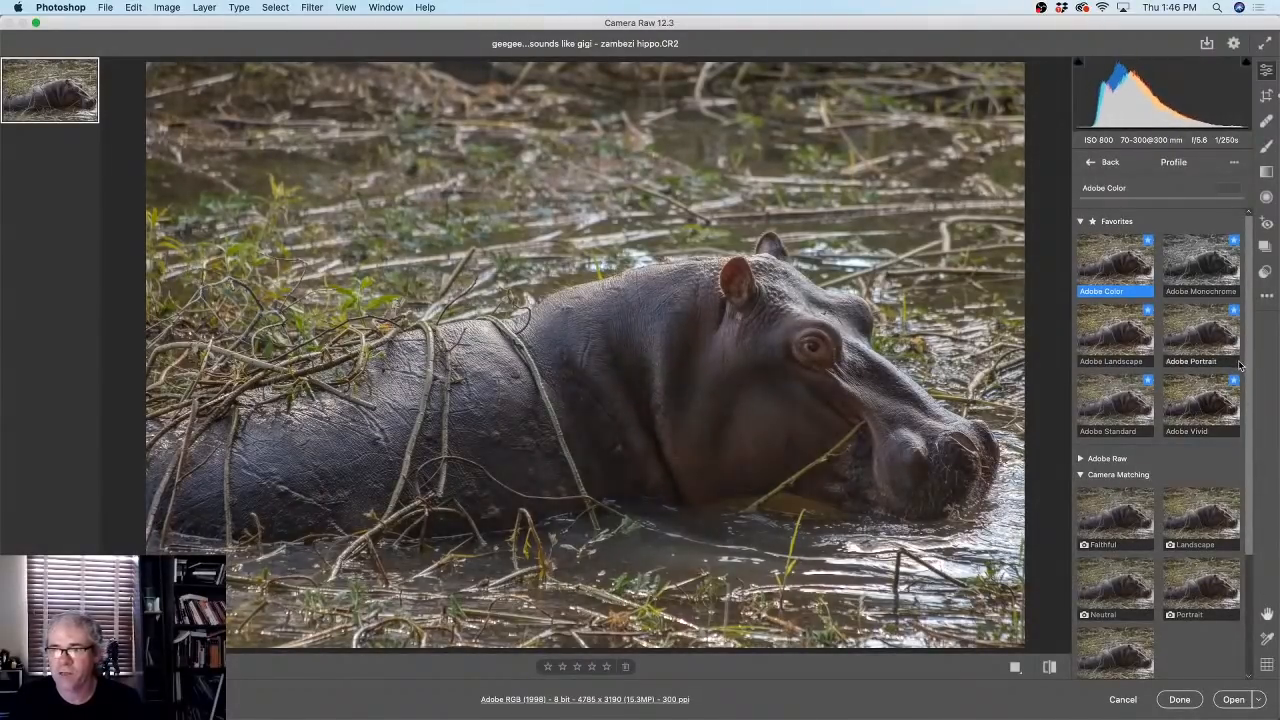
pyautogui.scroll(-5, 1250, 369)
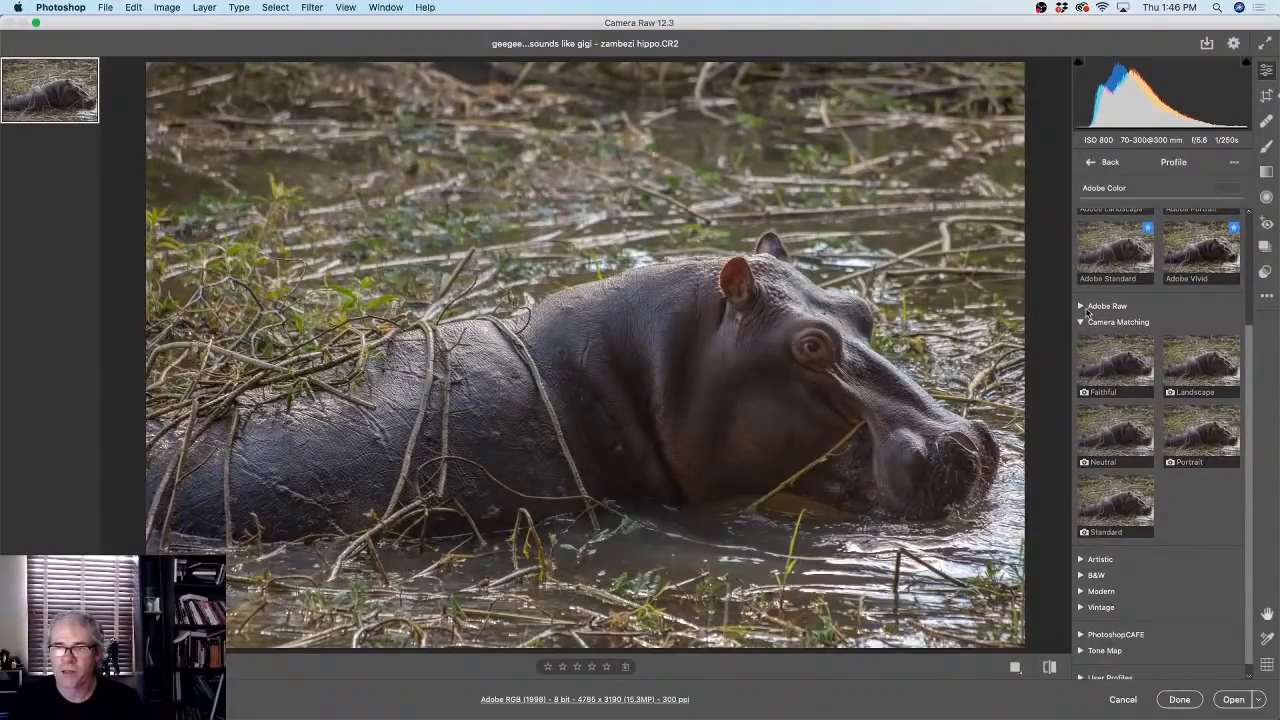
pyautogui.click(1080, 306)
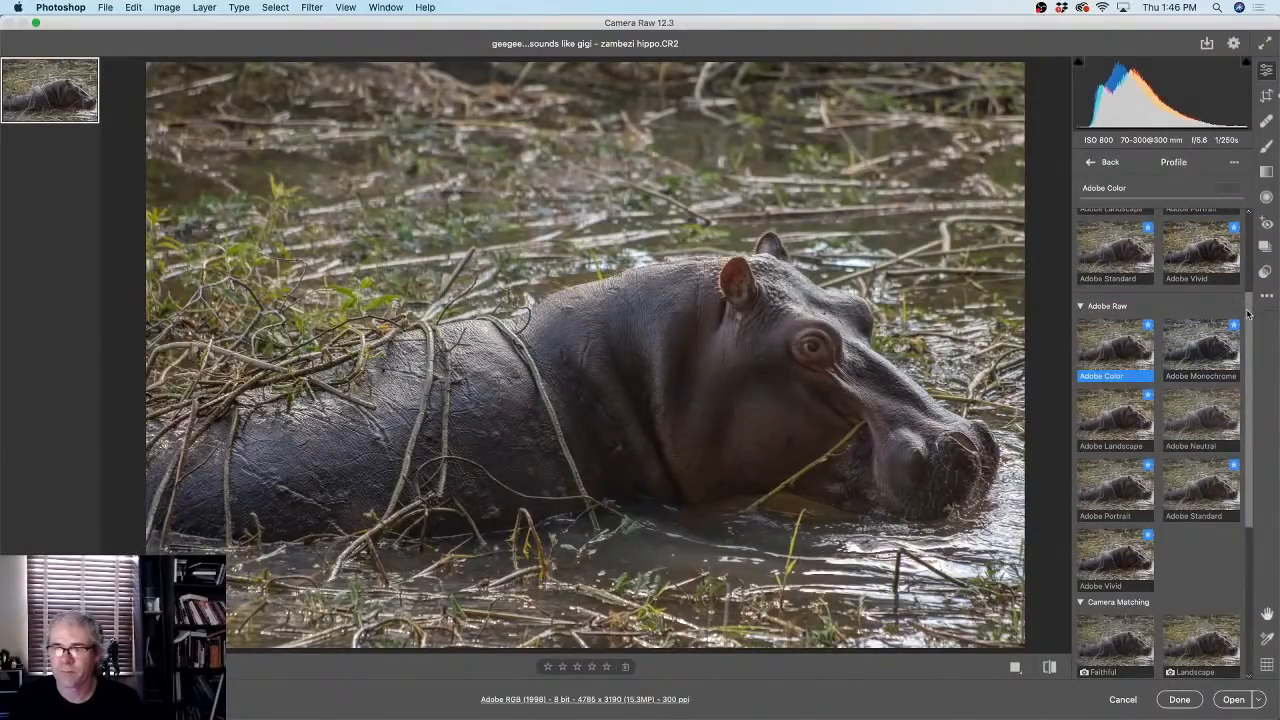
pyautogui.scroll(-2, 1247, 315)
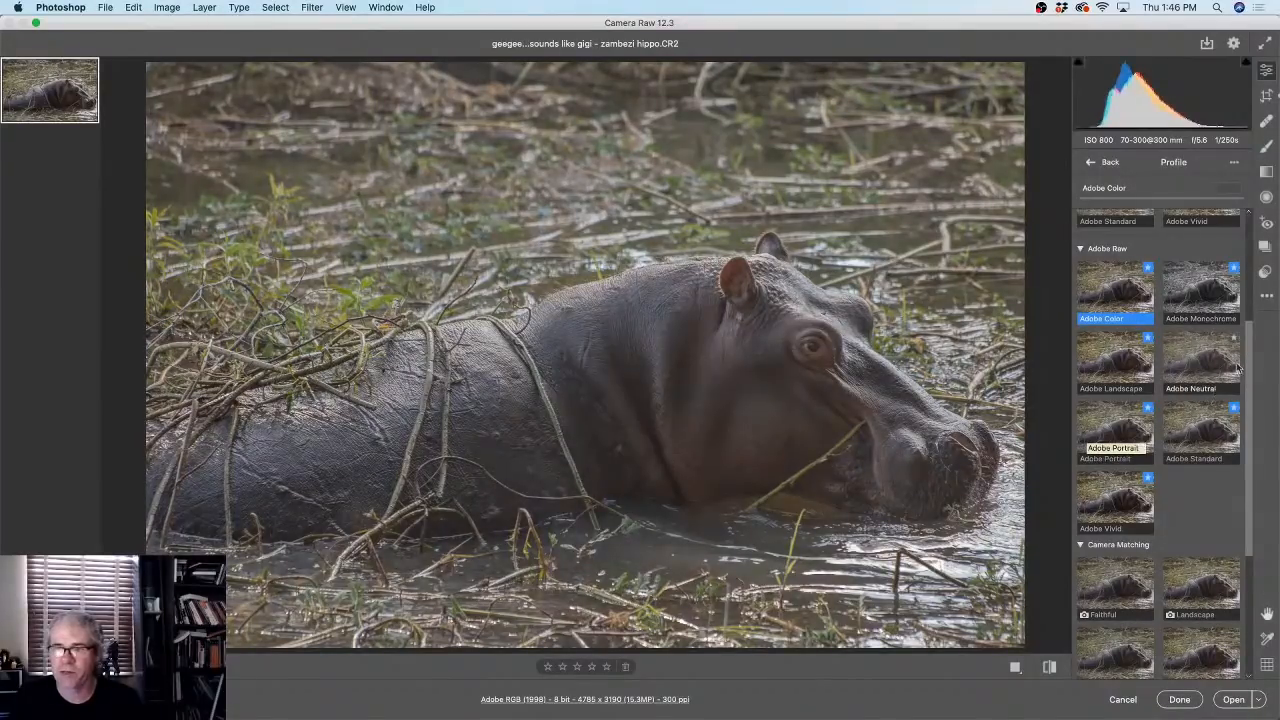
pyautogui.scroll(-7, 1110, 390)
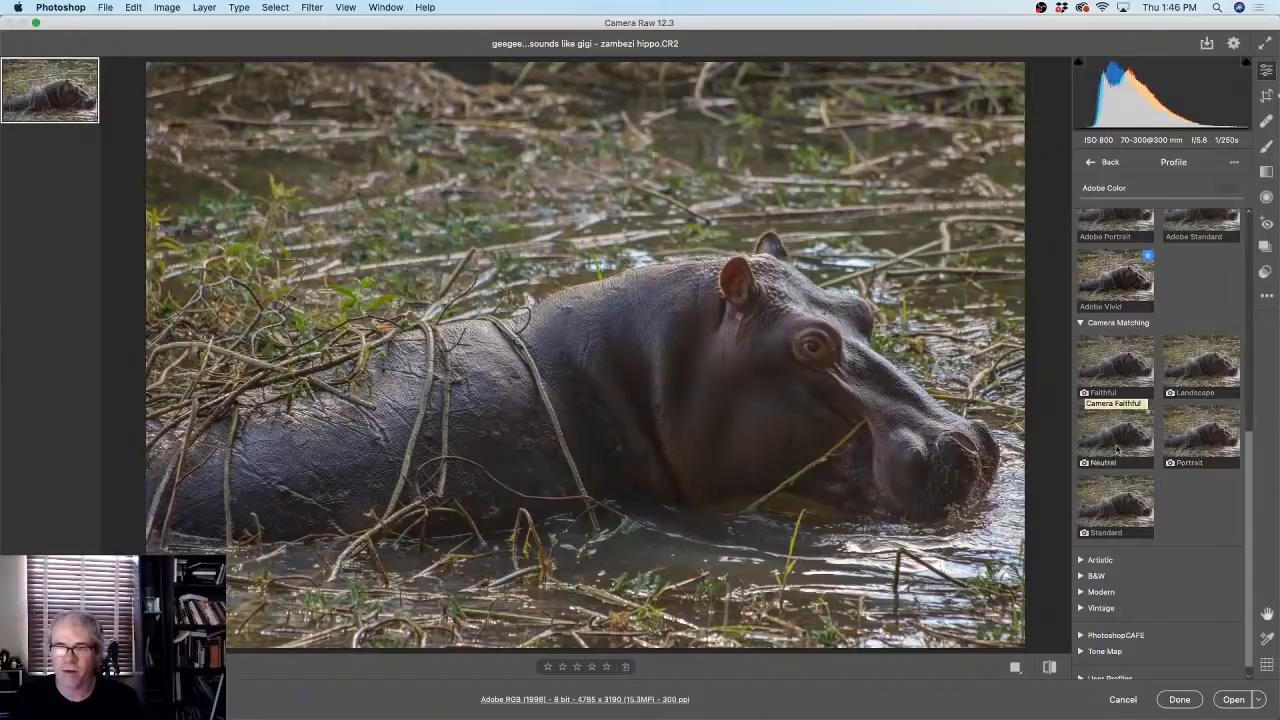
pyautogui.click(1121, 514)
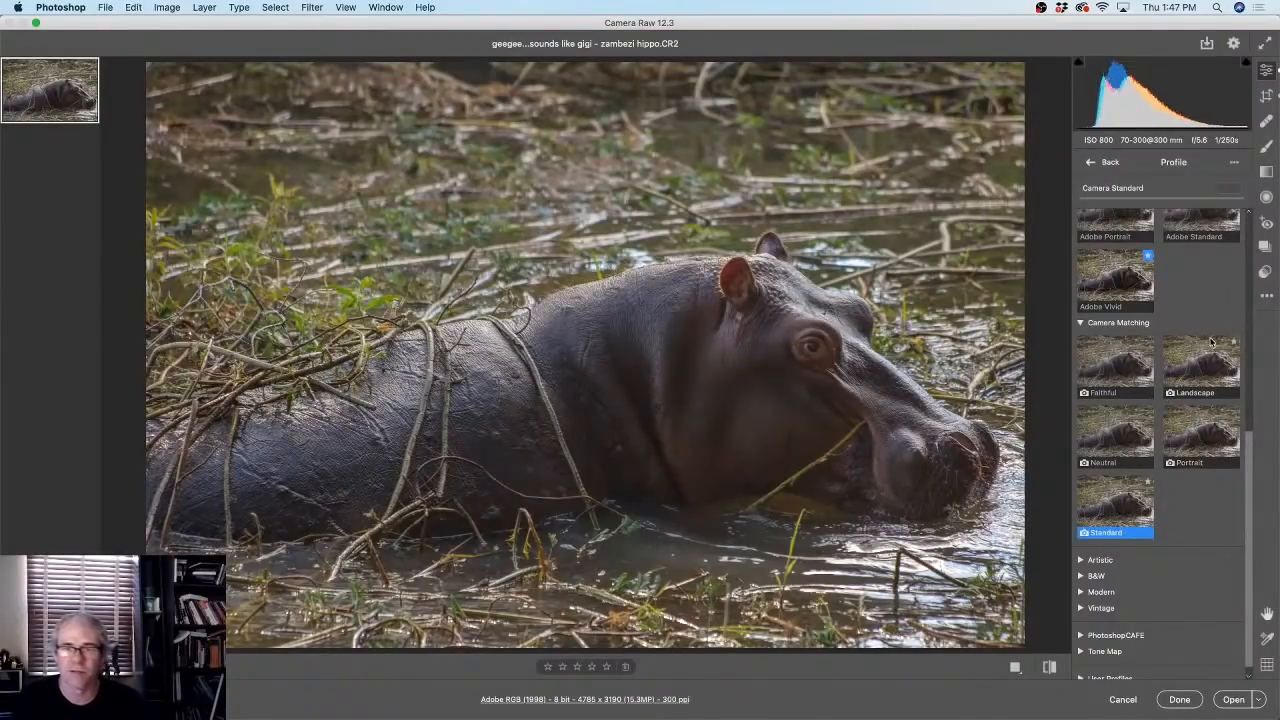
pyautogui.moveTo(1249, 440); pyautogui.dragTo(1248, 150)
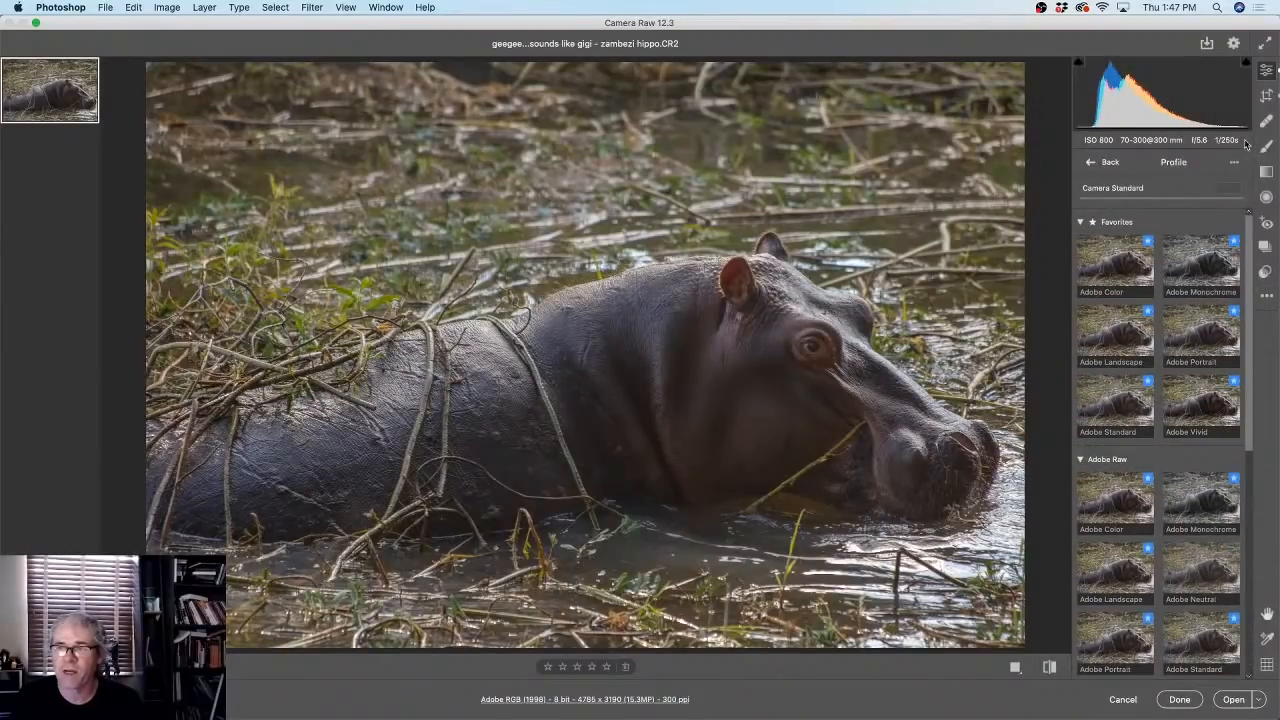
pyautogui.click(1101, 165)
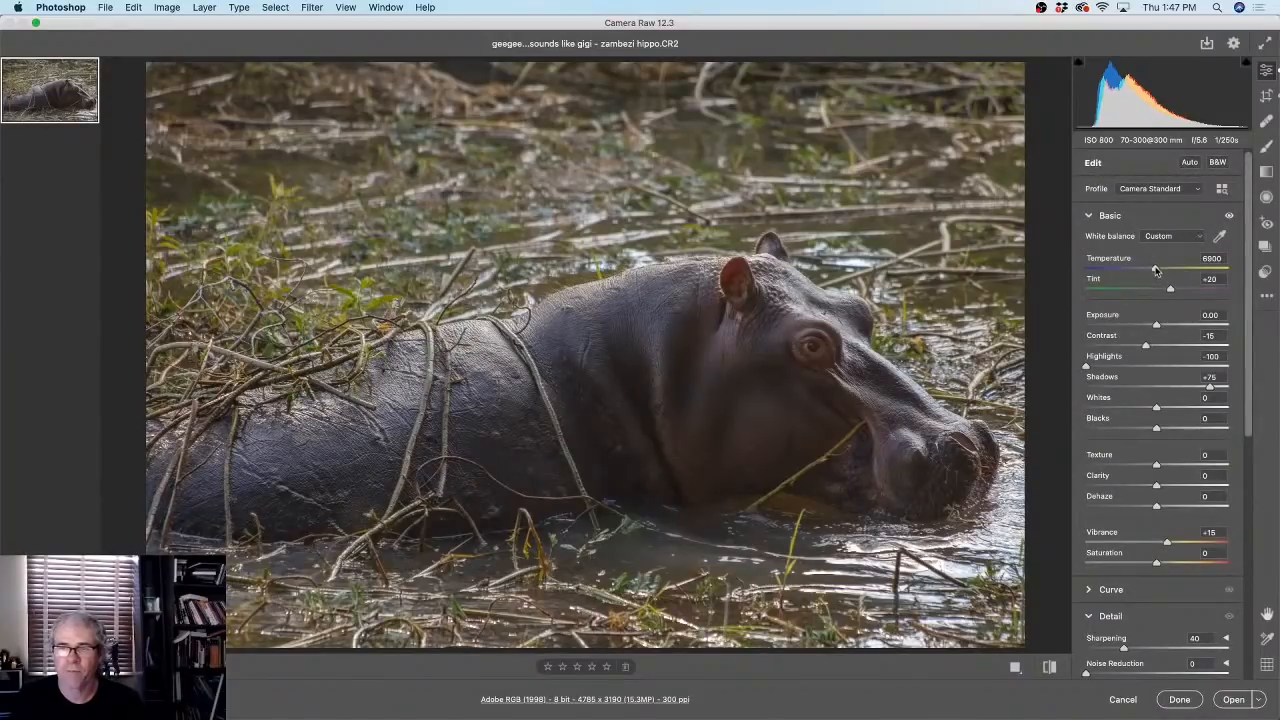
# - Compare the photo before and after the edits, and set Blacks to -25
pyautogui.click(1155, 270)
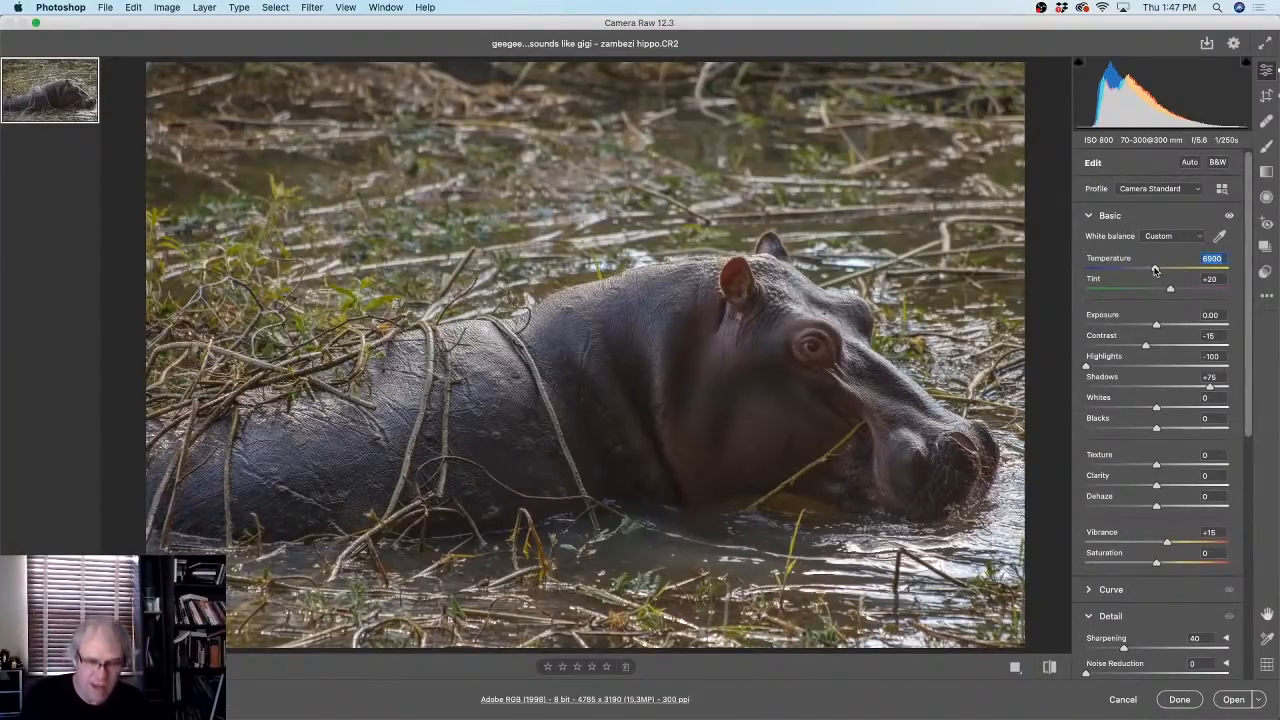
pyautogui.press('\\')
pyautogui.press('\\')
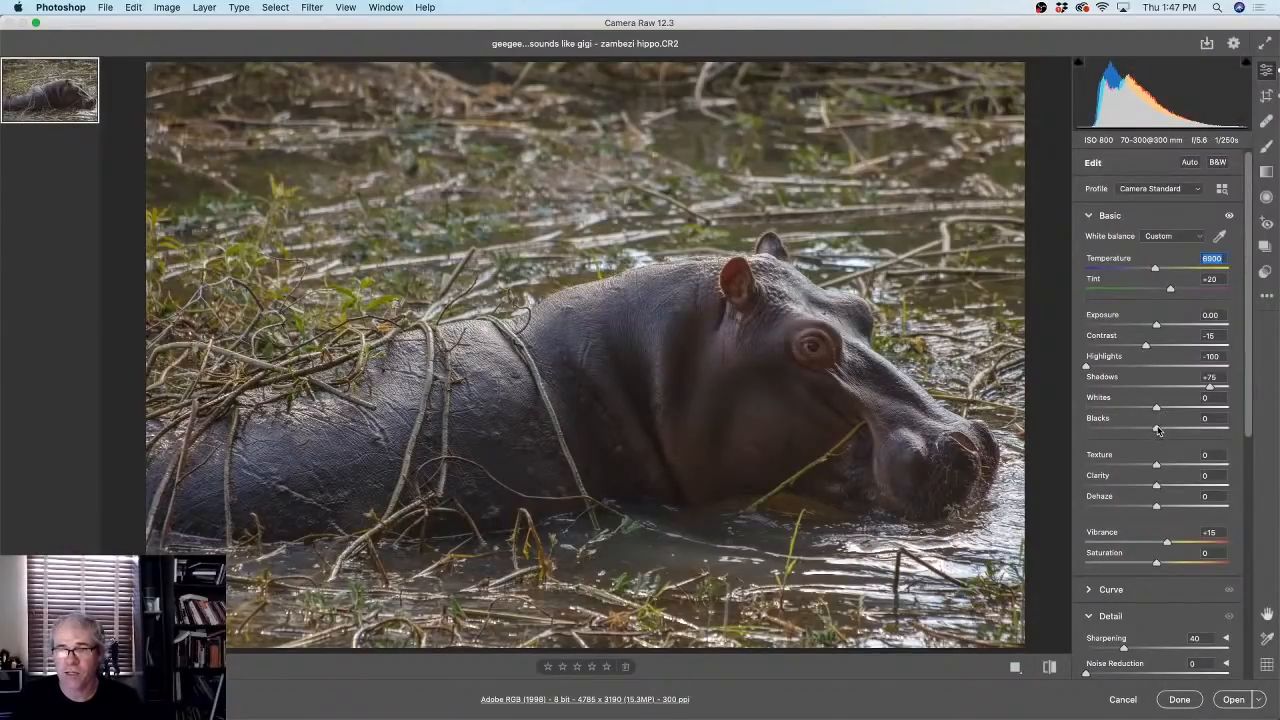
pyautogui.moveTo(1157, 429); pyautogui.dragTo(1138, 430)
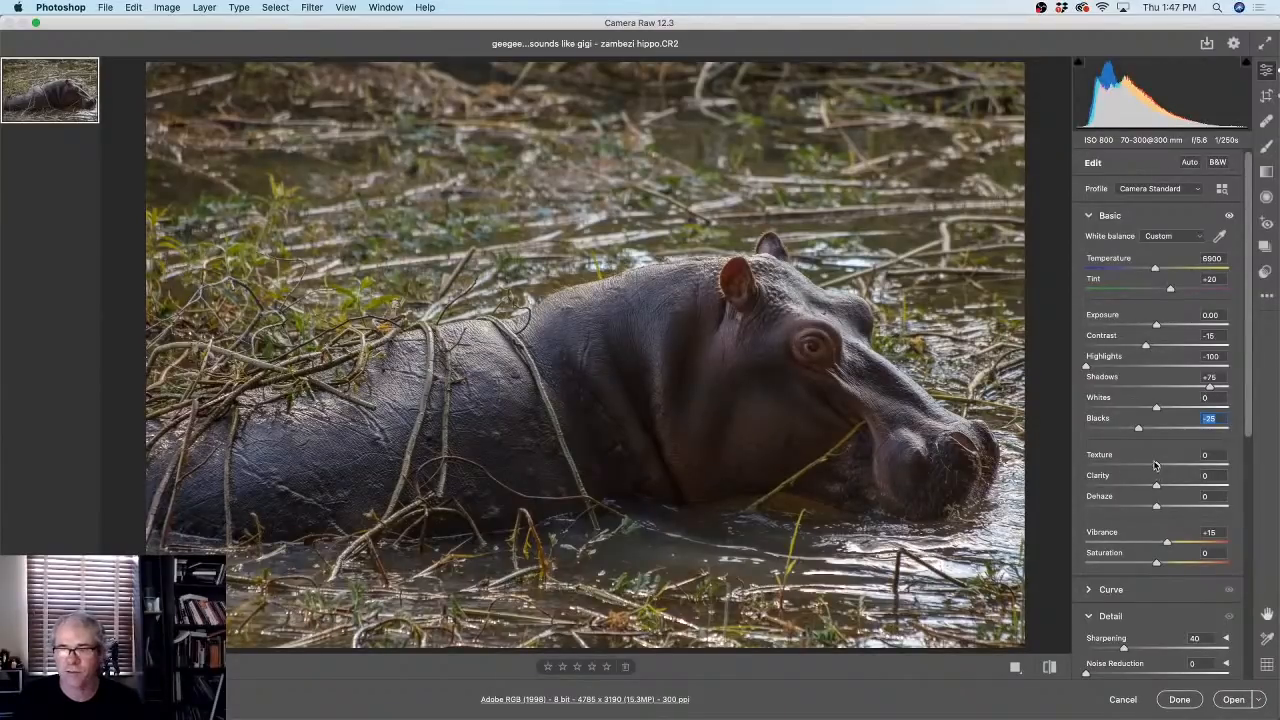
pyautogui.moveTo(1156, 467)
pyautogui.mouseDown()
pyautogui.moveTo(1183, 467)
pyautogui.moveTo(1155, 467)
pyautogui.mouseUp()
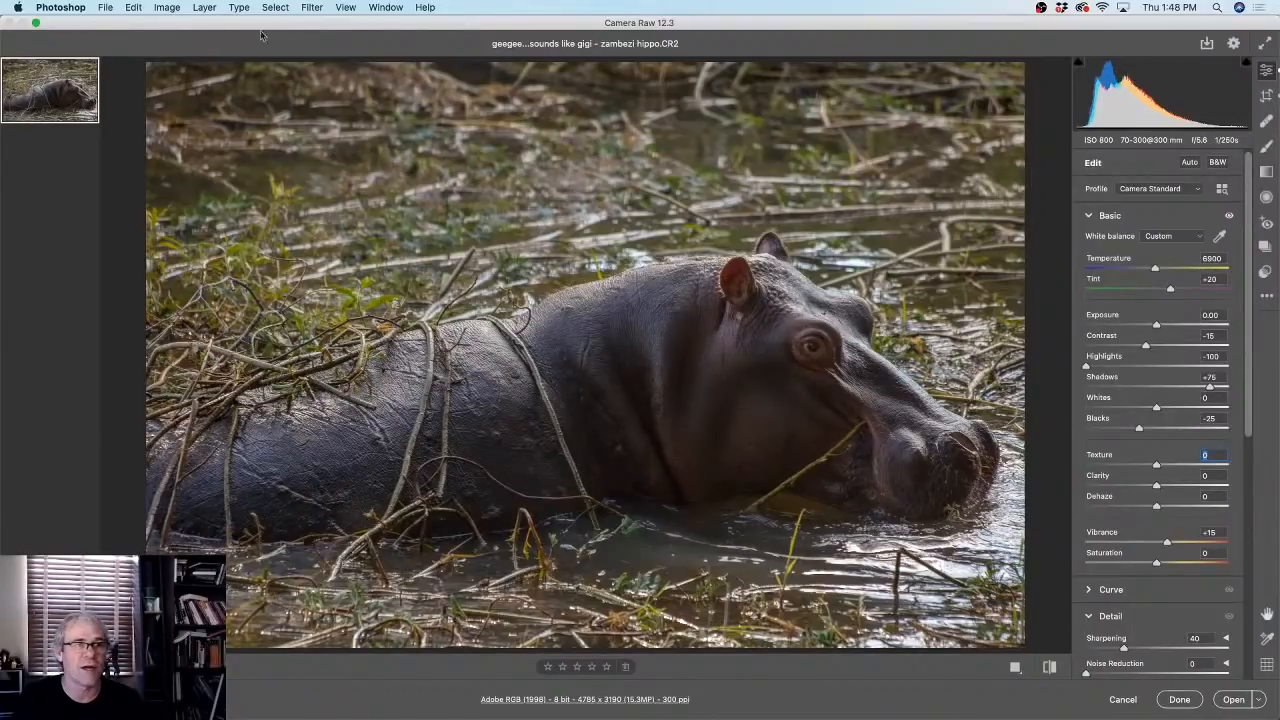
# - Paint an adjustment brush mask of size 9 over the hippo's body and head, and turn off the mask's red overlay
pyautogui.click(1267, 147)
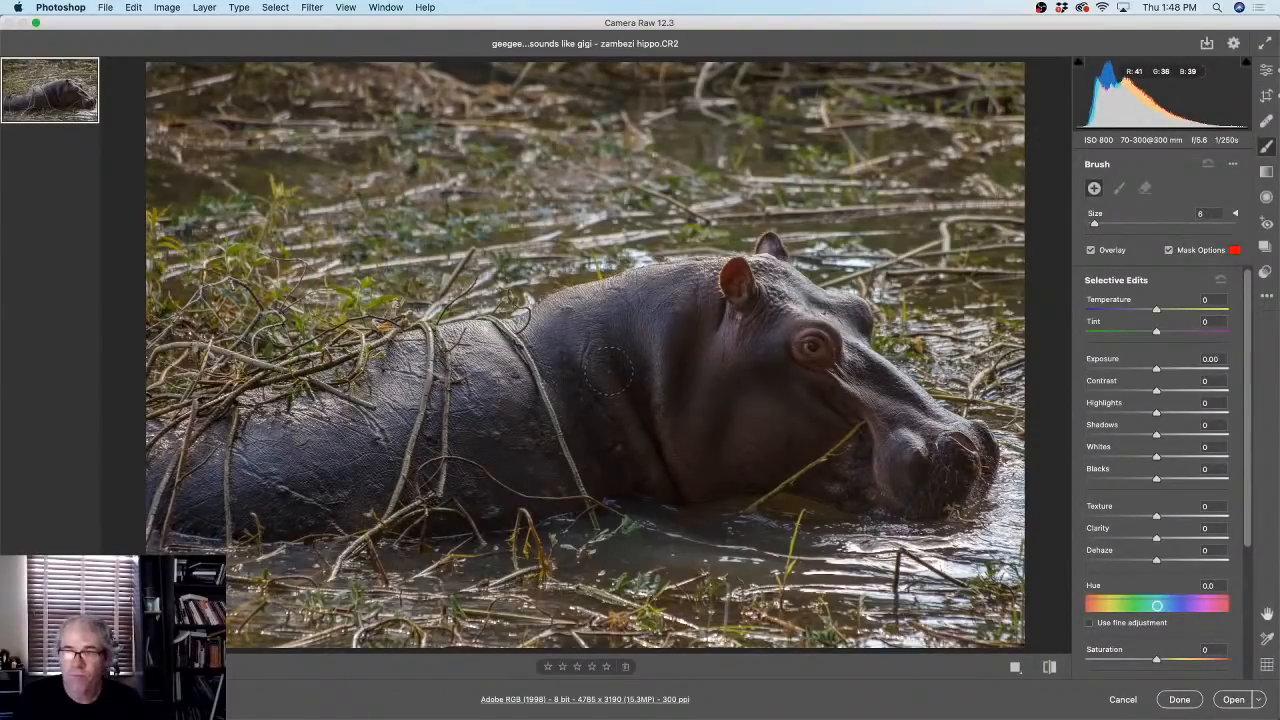
pyautogui.press(']')
pyautogui.moveTo(415, 430)
pyautogui.mouseDown()
pyautogui.moveTo(616, 373)
pyautogui.moveTo(651, 327)
pyautogui.moveTo(691, 315)
pyautogui.moveTo(703, 327)
pyautogui.moveTo(714, 425)
pyautogui.moveTo(691, 471)
pyautogui.moveTo(124, 433)
pyautogui.moveTo(150, 442)
pyautogui.moveTo(167, 500)
pyautogui.moveTo(726, 356)
pyautogui.moveTo(737, 327)
pyautogui.moveTo(772, 304)
pyautogui.moveTo(807, 356)
pyautogui.moveTo(887, 413)
pyautogui.moveTo(940, 440)
pyautogui.mouseUp()
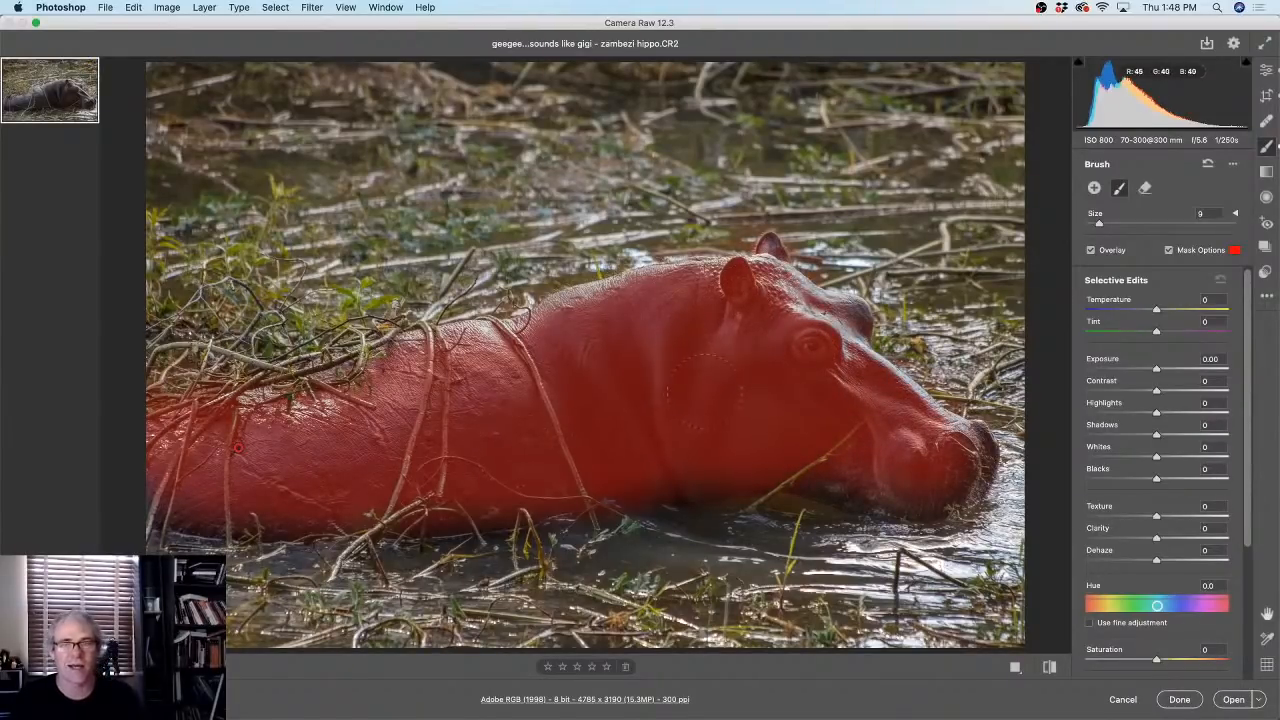
pyautogui.click(1169, 250)
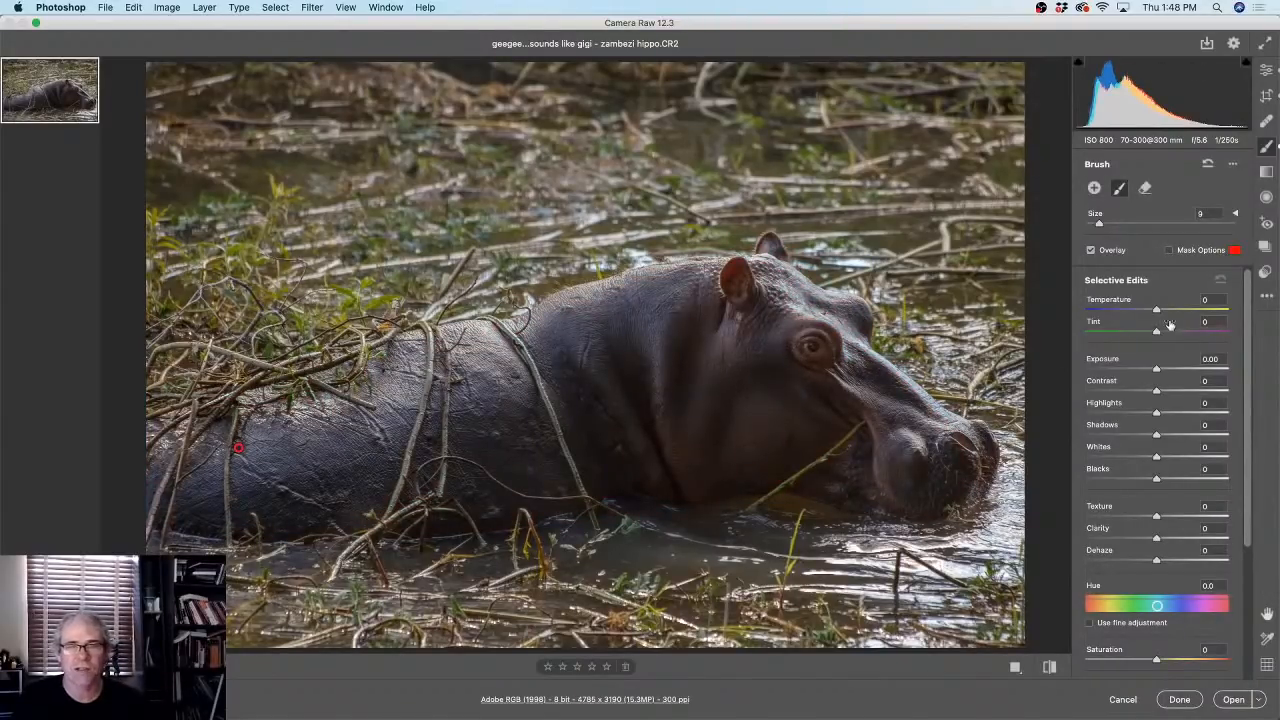
# - Set the Texture of the hippo's brush adjustment to +62
pyautogui.moveTo(1248, 292); pyautogui.dragTo(1245, 362)
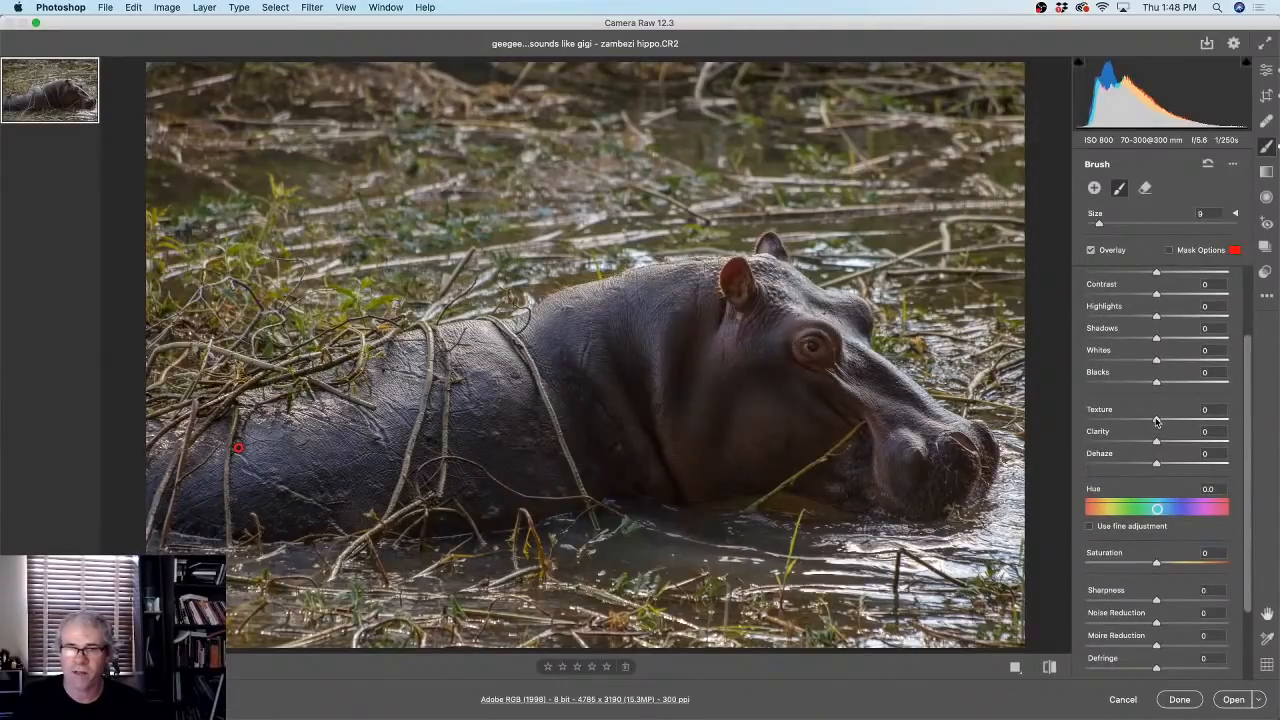
pyautogui.moveTo(1156, 421); pyautogui.dragTo(1210, 422)
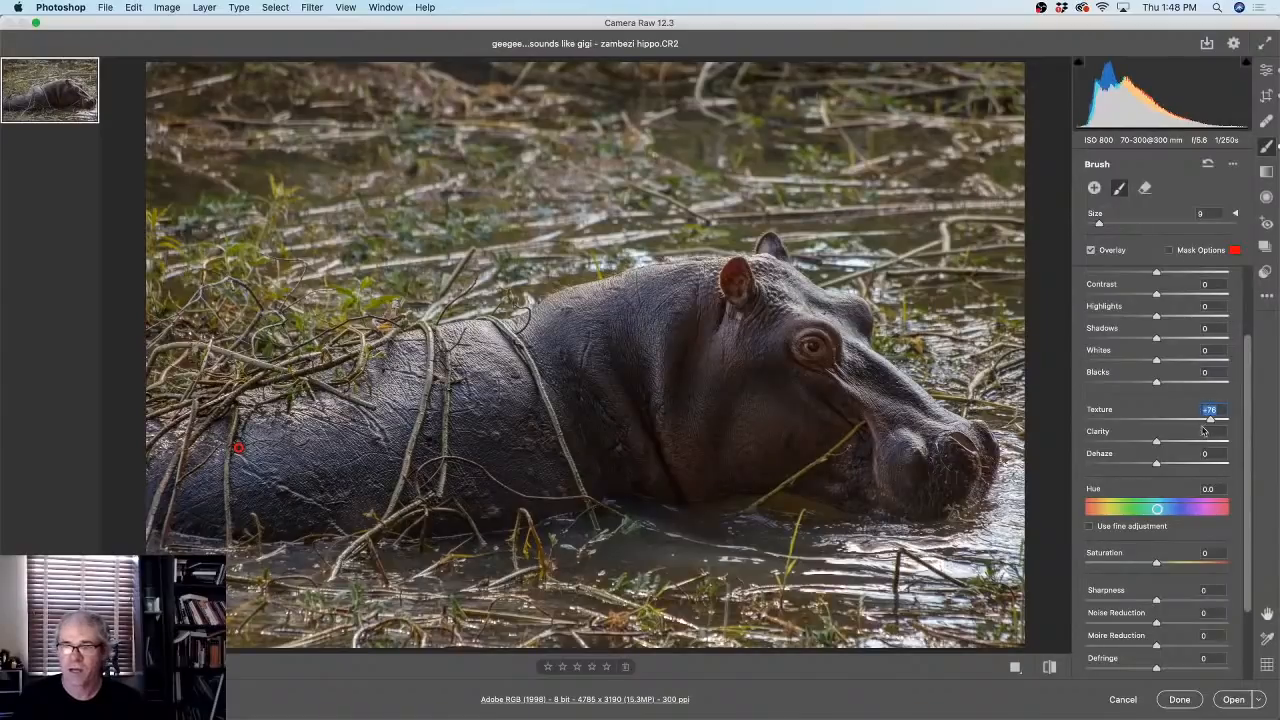
pyautogui.moveTo(1210, 420); pyautogui.dragTo(1200, 420)
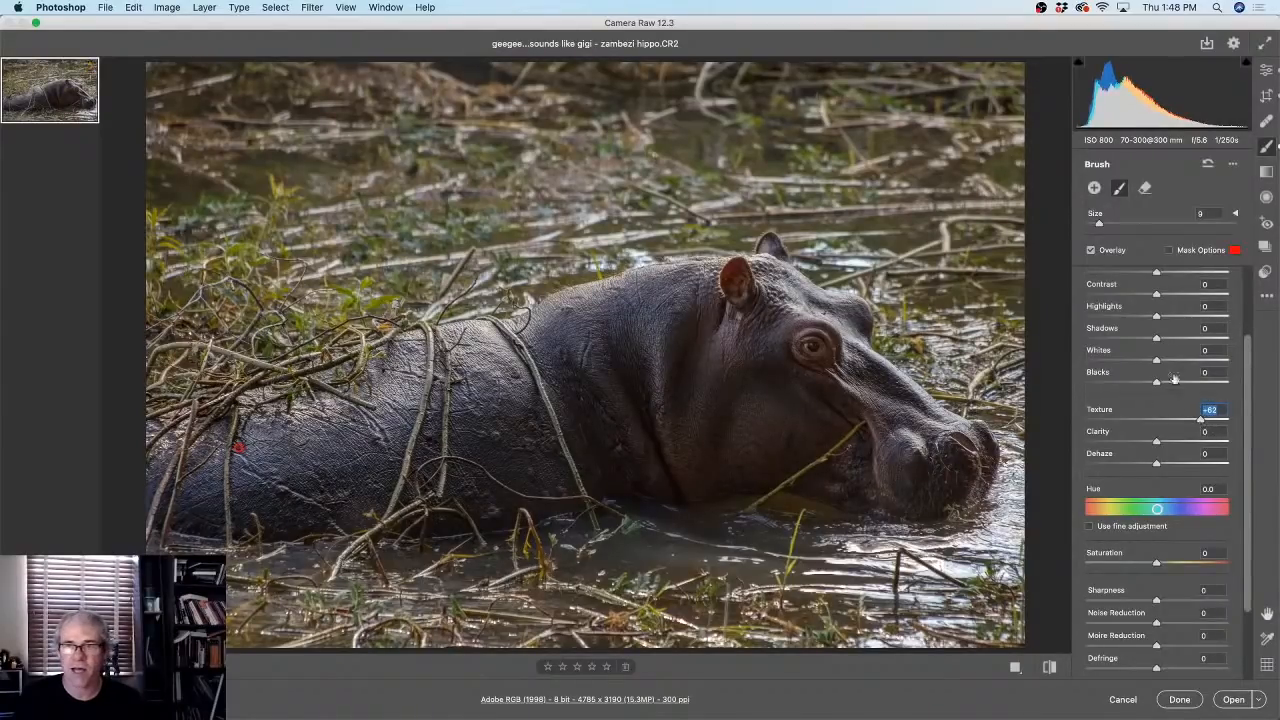
# - Set the hippo brush adjustment's Highlights to -74 and Exposure to +0.30, and compare the photo before and after
pyautogui.moveTo(1248, 370); pyautogui.dragTo(1262, 300)
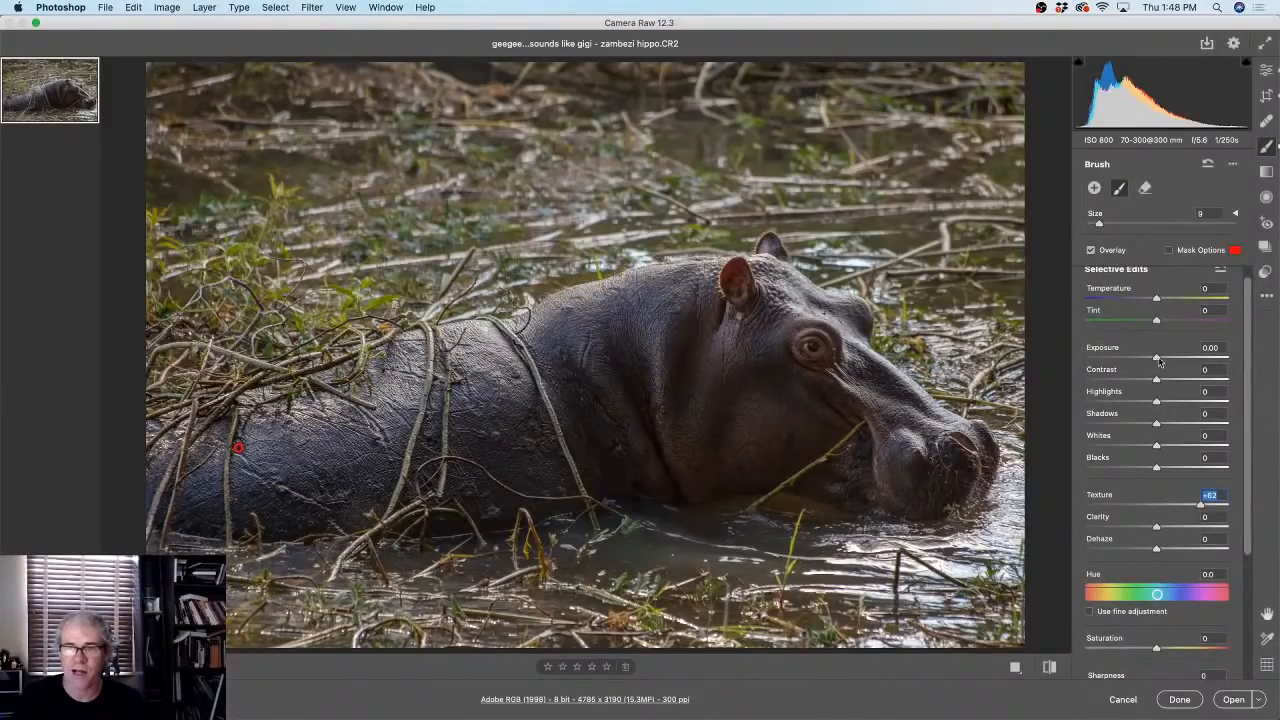
pyautogui.moveTo(1157, 359)
pyautogui.mouseDown()
pyautogui.moveTo(1140, 404)
pyautogui.moveTo(1104, 404)
pyautogui.mouseUp()
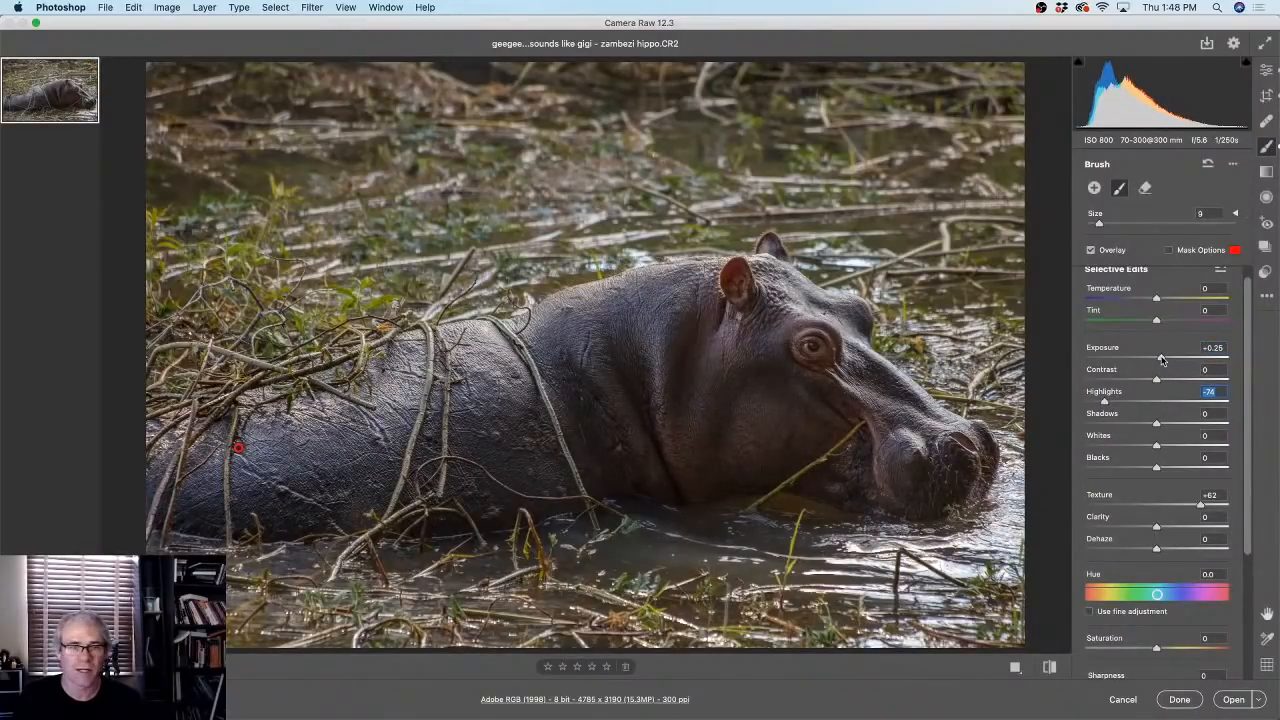
pyautogui.moveTo(1161, 360); pyautogui.dragTo(1163, 359)
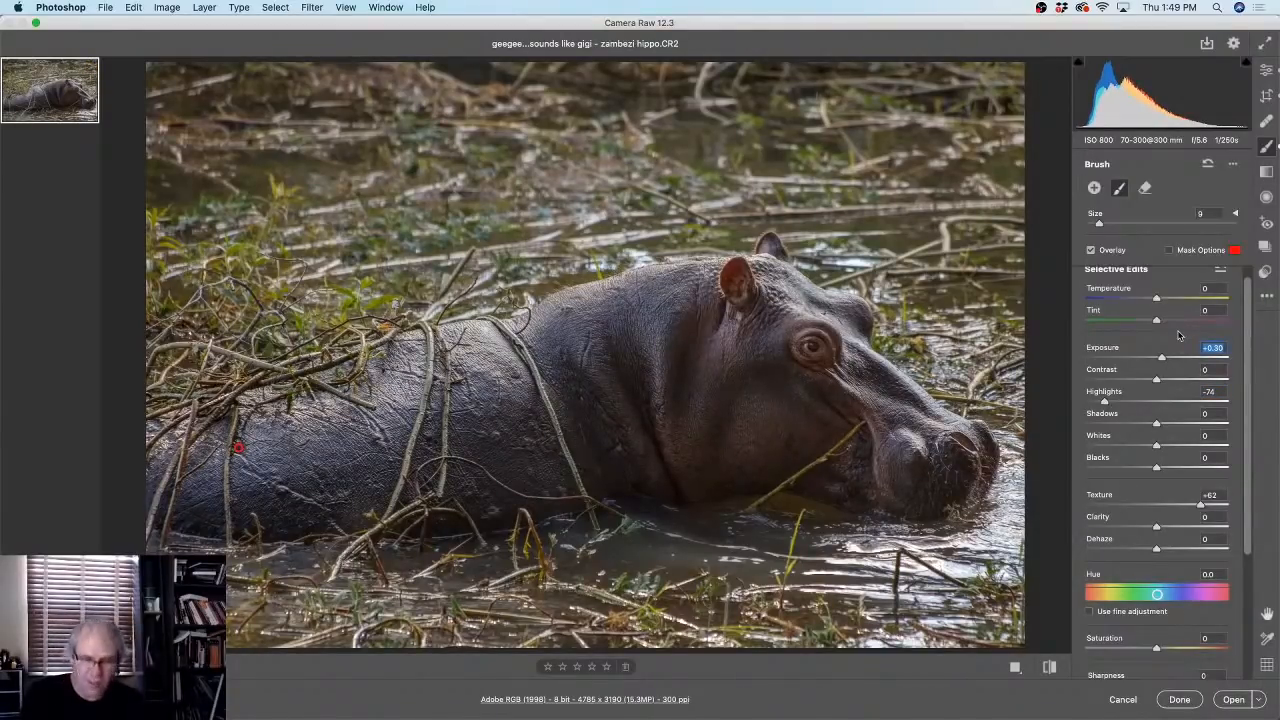
pyautogui.press('\\')
pyautogui.press('\\')
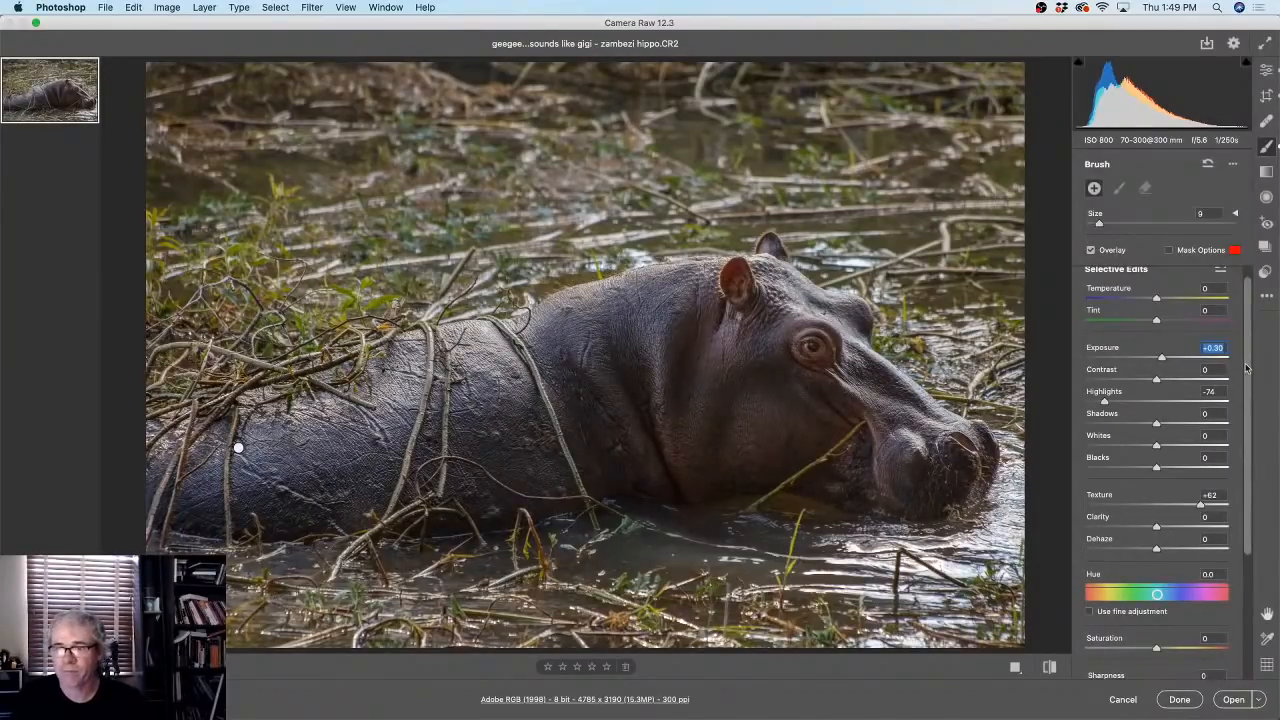
pyautogui.scroll(-2, 1250, 365)
pyautogui.scroll(3, 1249, 350)
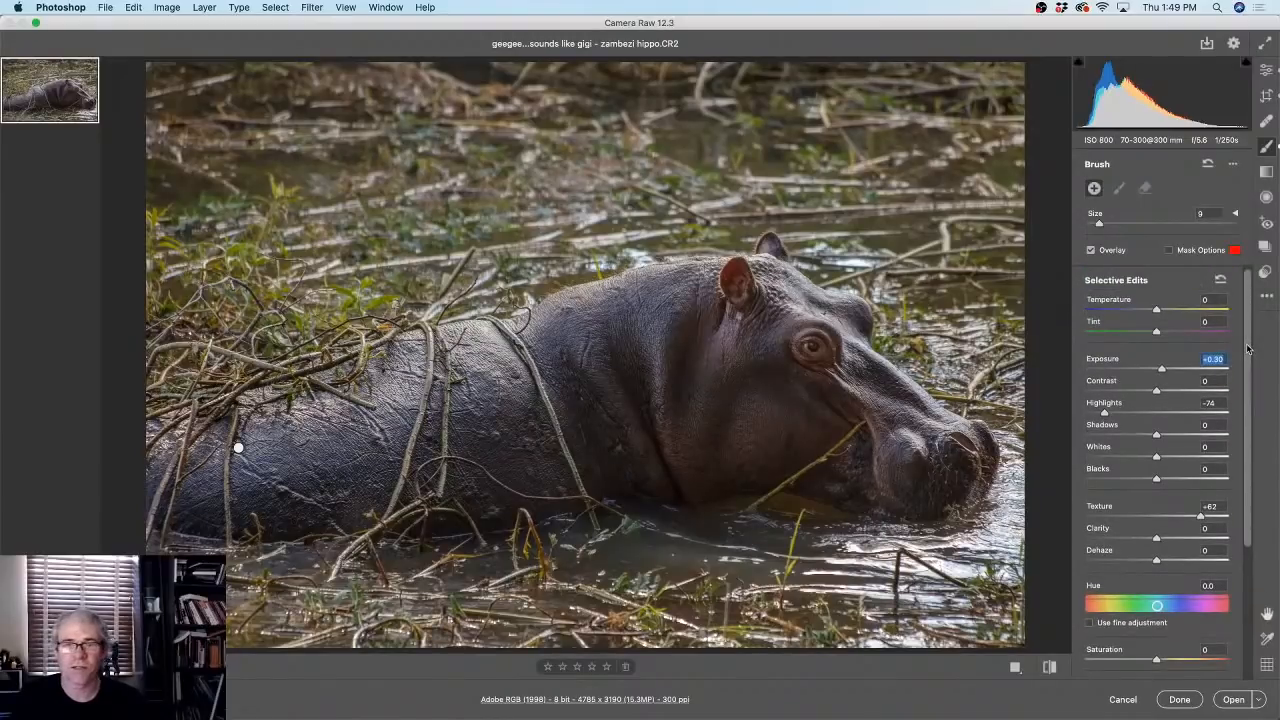
# - Try Clarity at +58 on the whole photo and reset it to 0
pyautogui.click(1267, 70)
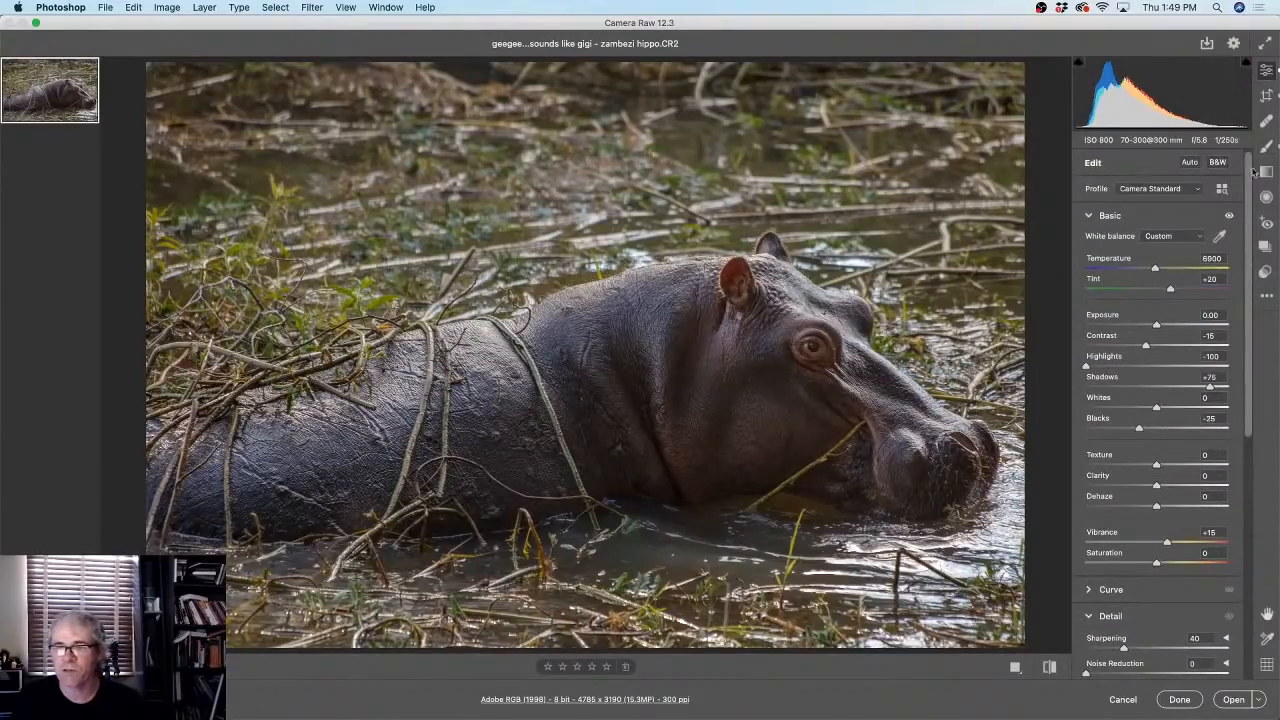
pyautogui.scroll(-3, 1254, 233)
pyautogui.scroll(-5, 1255, 240)
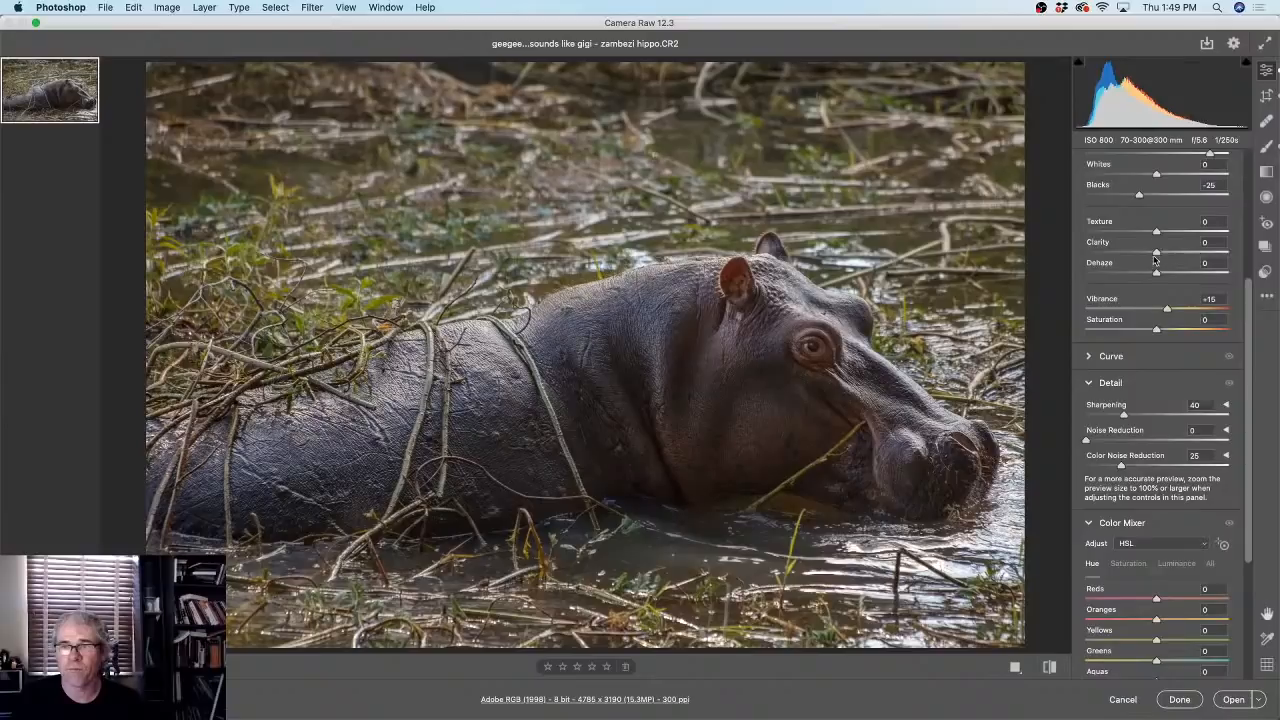
pyautogui.moveTo(1157, 253); pyautogui.dragTo(1199, 263)
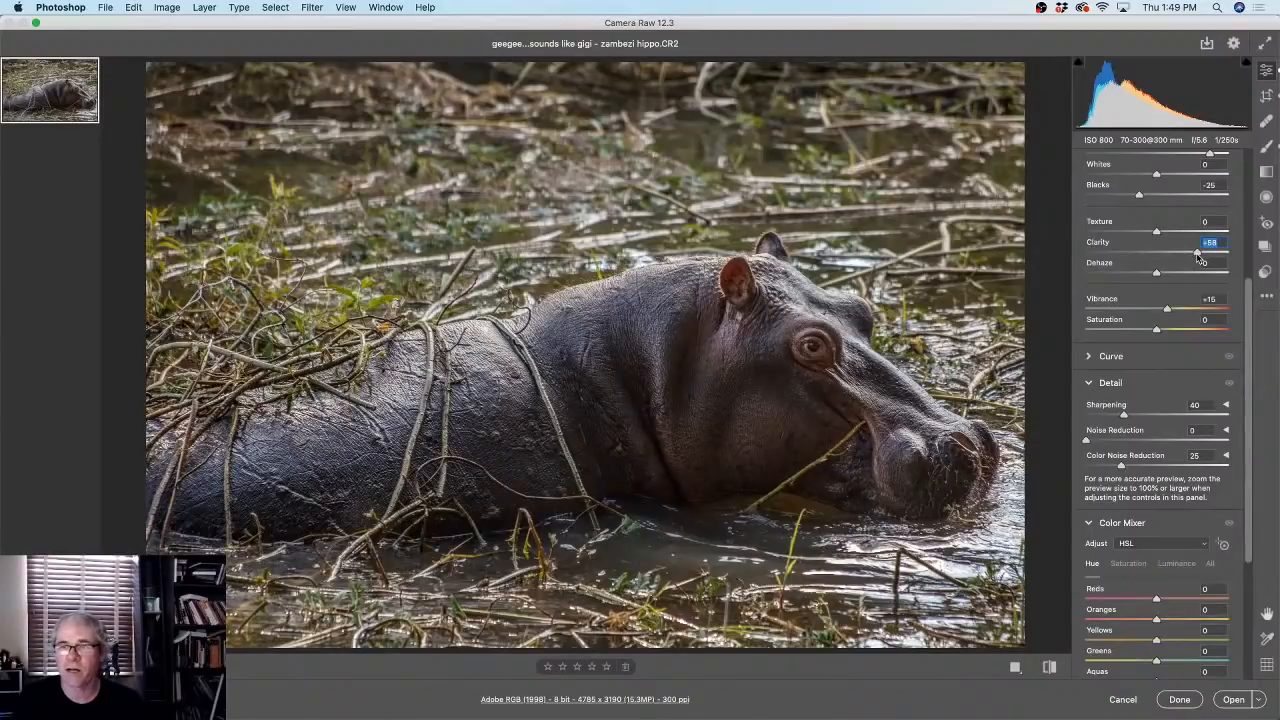
pyautogui.doubleClick(1199, 253)
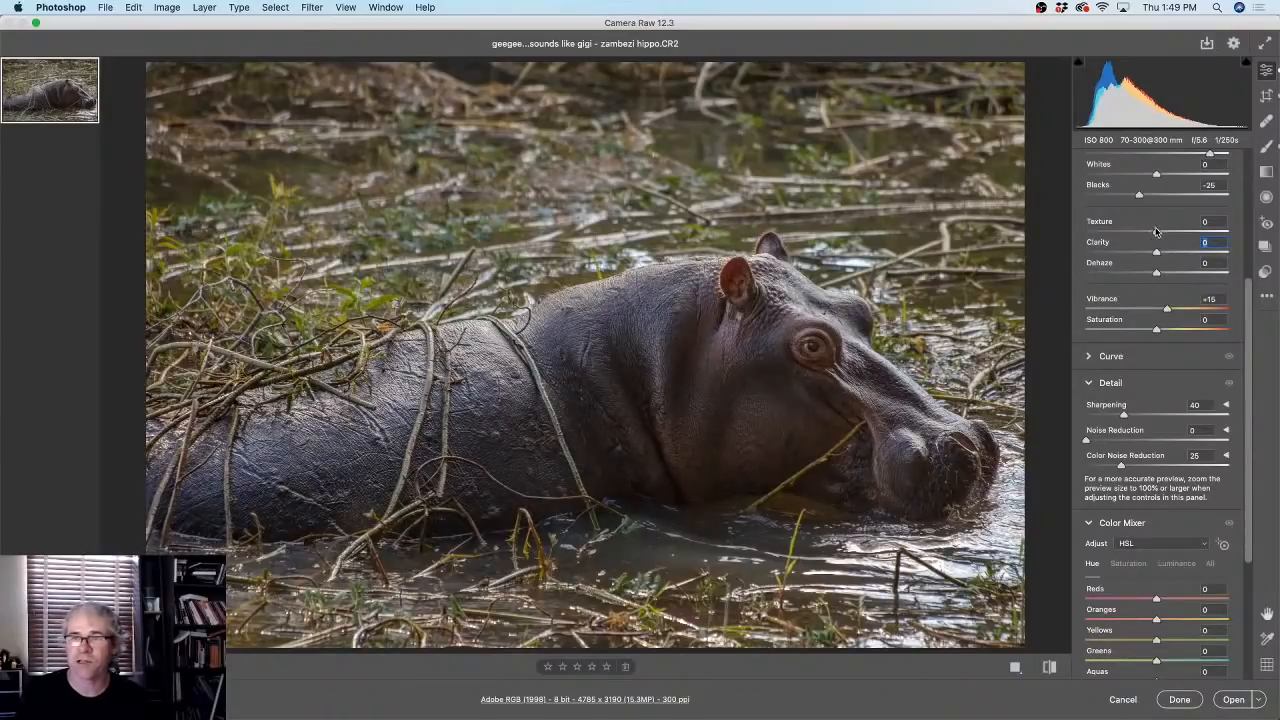
# - Set the whole photo's Texture to +2 and close the raw editor, keeping all edits
pyautogui.moveTo(1156, 231)
pyautogui.mouseDown()
pyautogui.moveTo(1201, 235)
pyautogui.moveTo(1157, 234)
pyautogui.mouseUp()
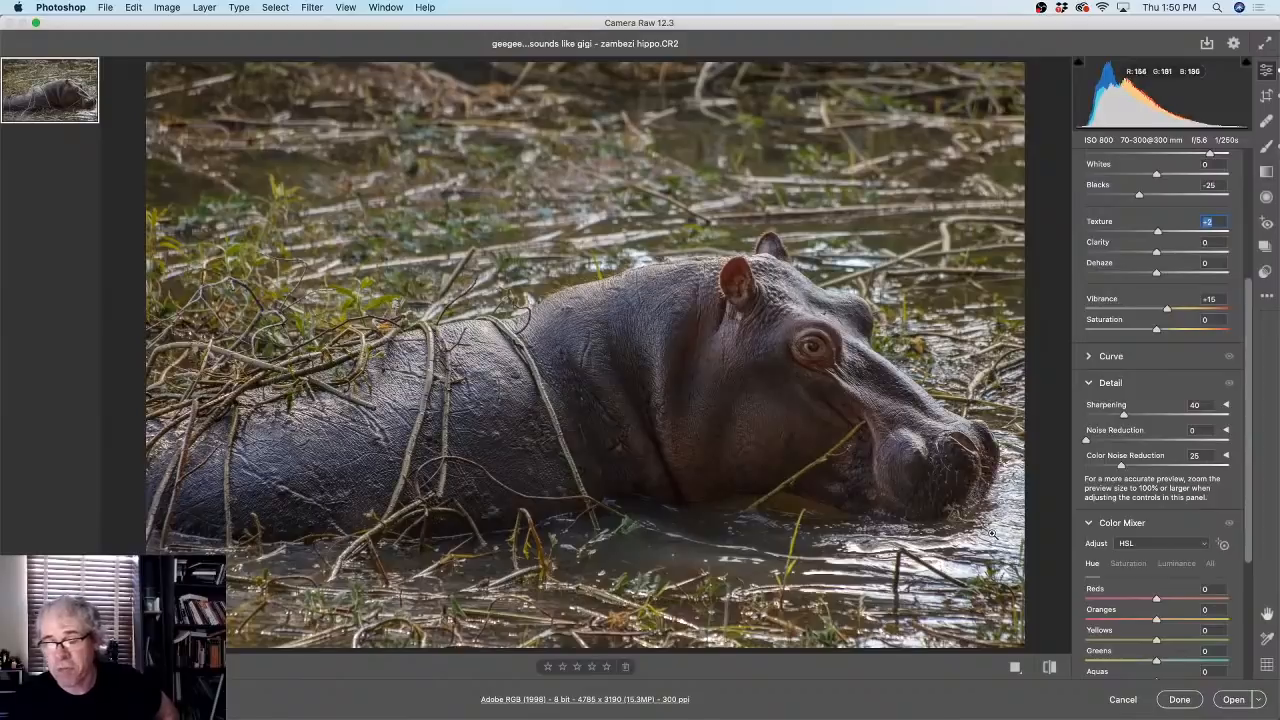
pyautogui.click(1180, 699)
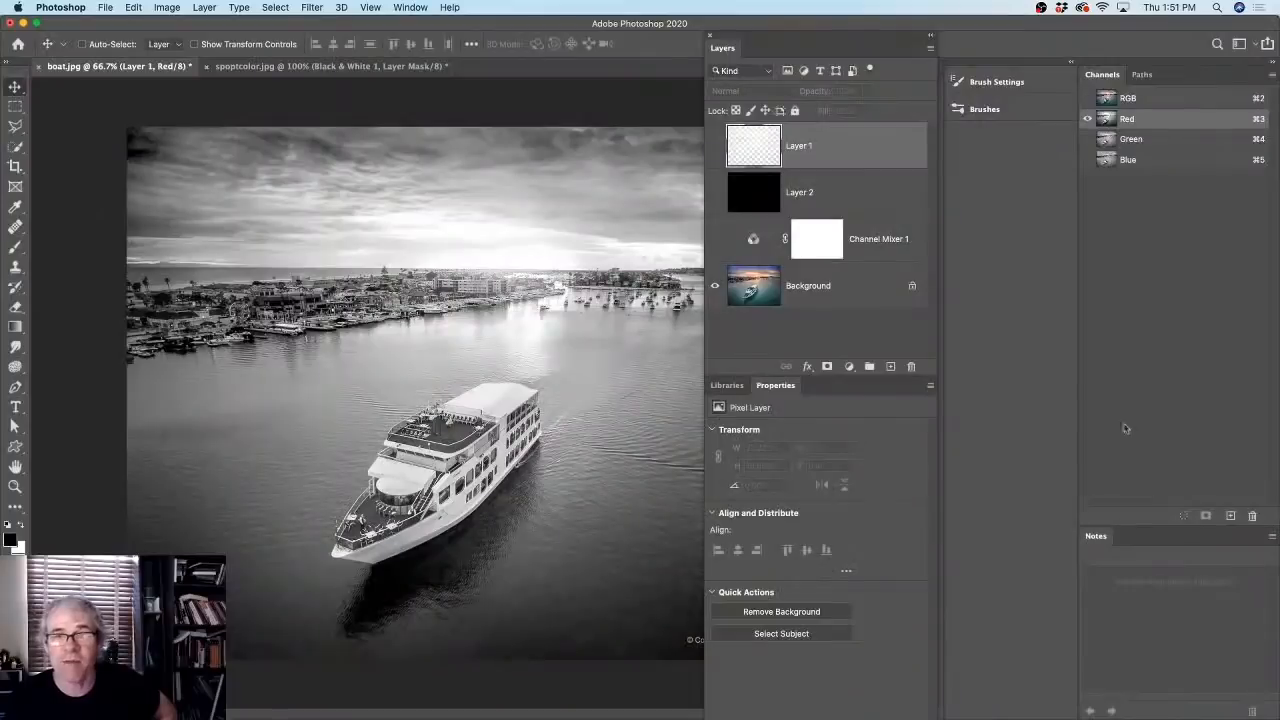
# - Switch to Adobe Bridge and reopen the zambezi hippo CR2 photo in Camera Raw
pyautogui.click(106, 7)
pyautogui.click(525, 573)
pyautogui.moveTo(506, 714)
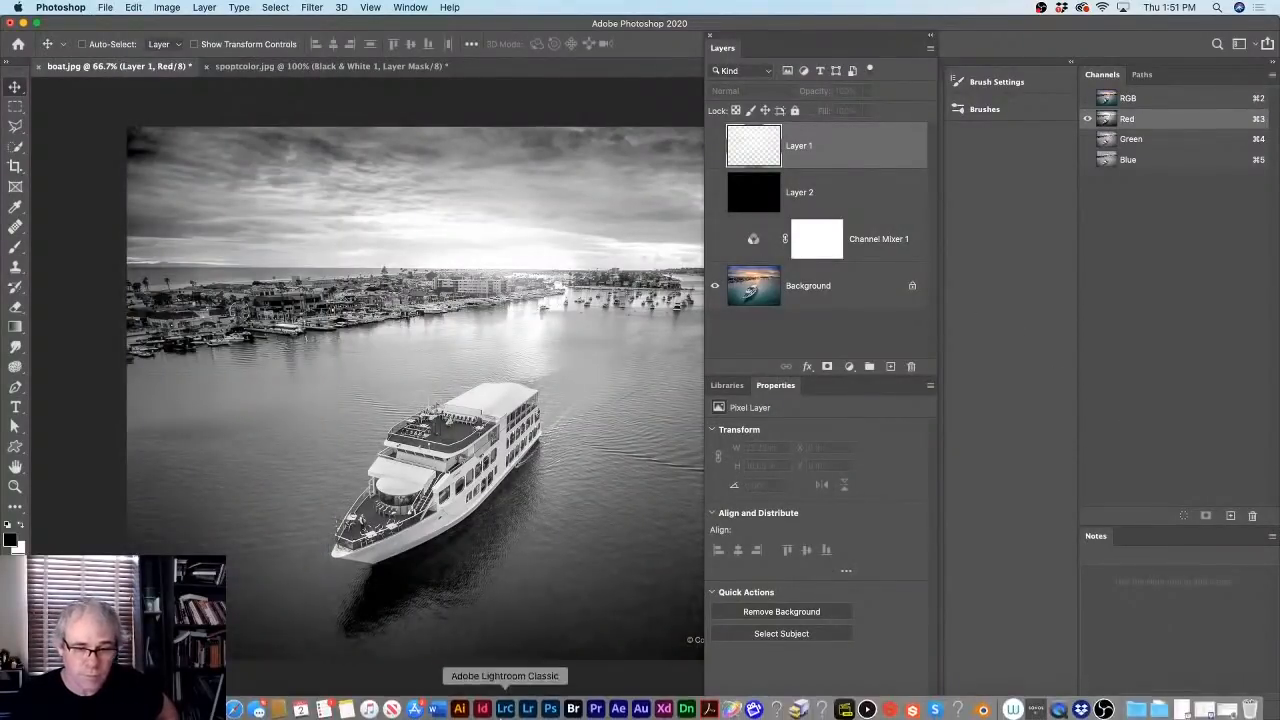
pyautogui.click(573, 704)
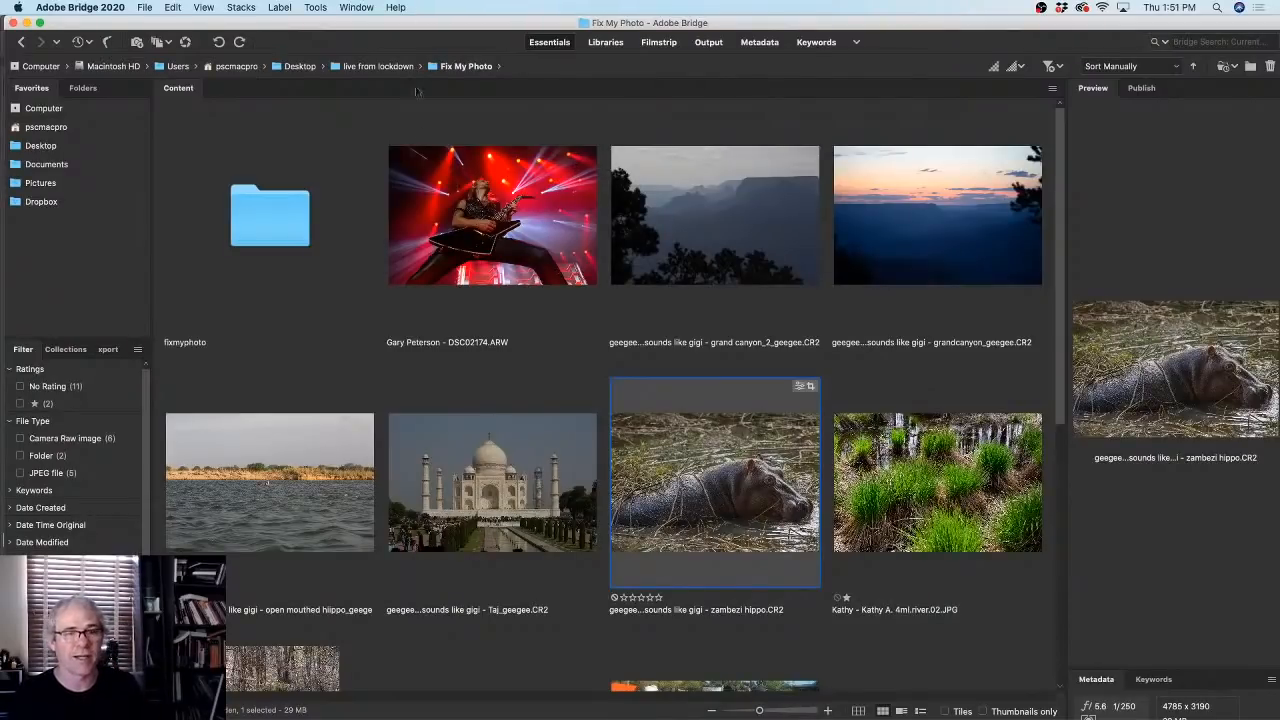
pyautogui.doubleClick(695, 476)
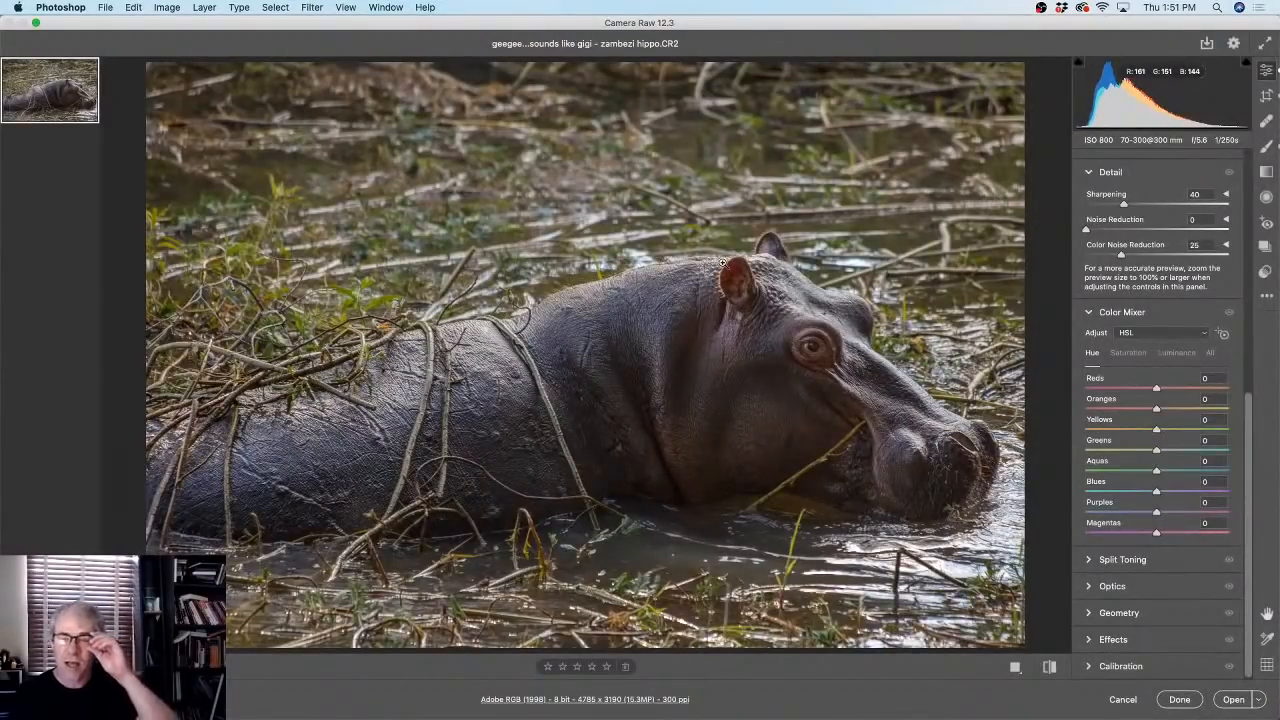
# - Set Noise Reduction to 11 with its Detail at 49 and Contrast at 23, checking the hippo's head close up
pyautogui.click(790, 302)
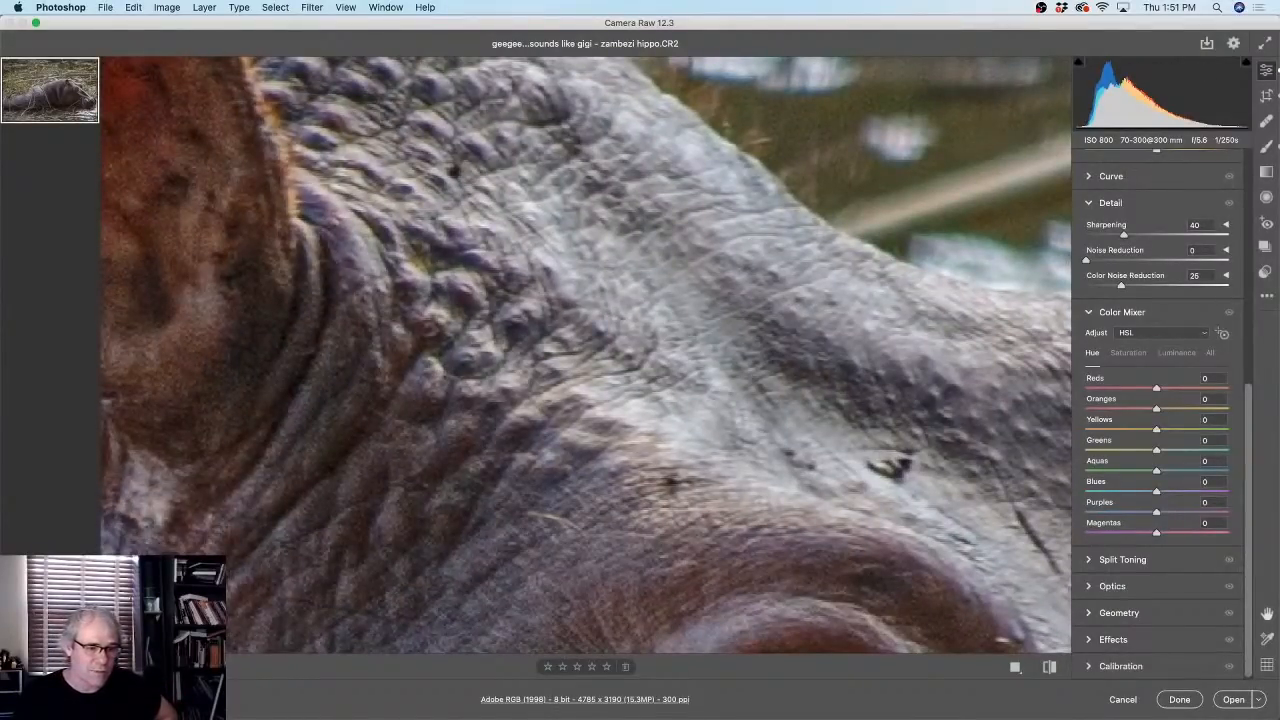
pyautogui.click(200, 667)
pyautogui.click(210, 595)
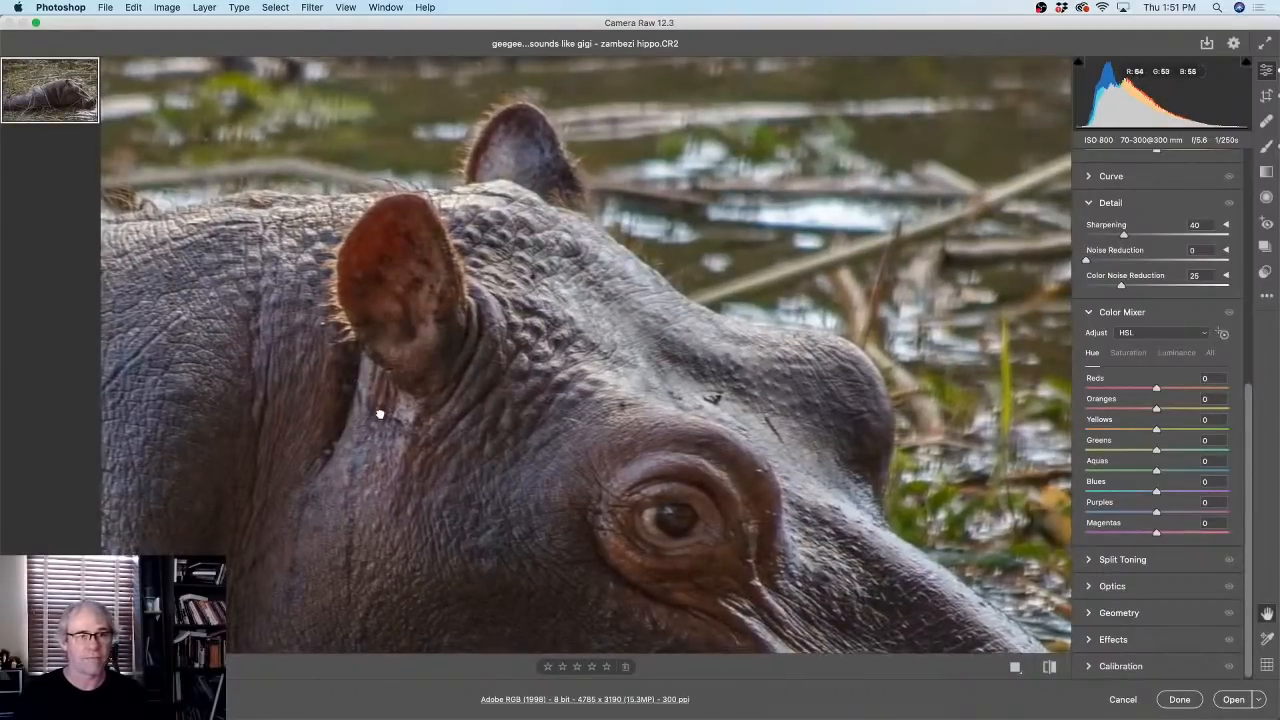
pyautogui.moveTo(379, 412); pyautogui.dragTo(551, 177)
pyautogui.moveTo(826, 474); pyautogui.dragTo(595, 420)
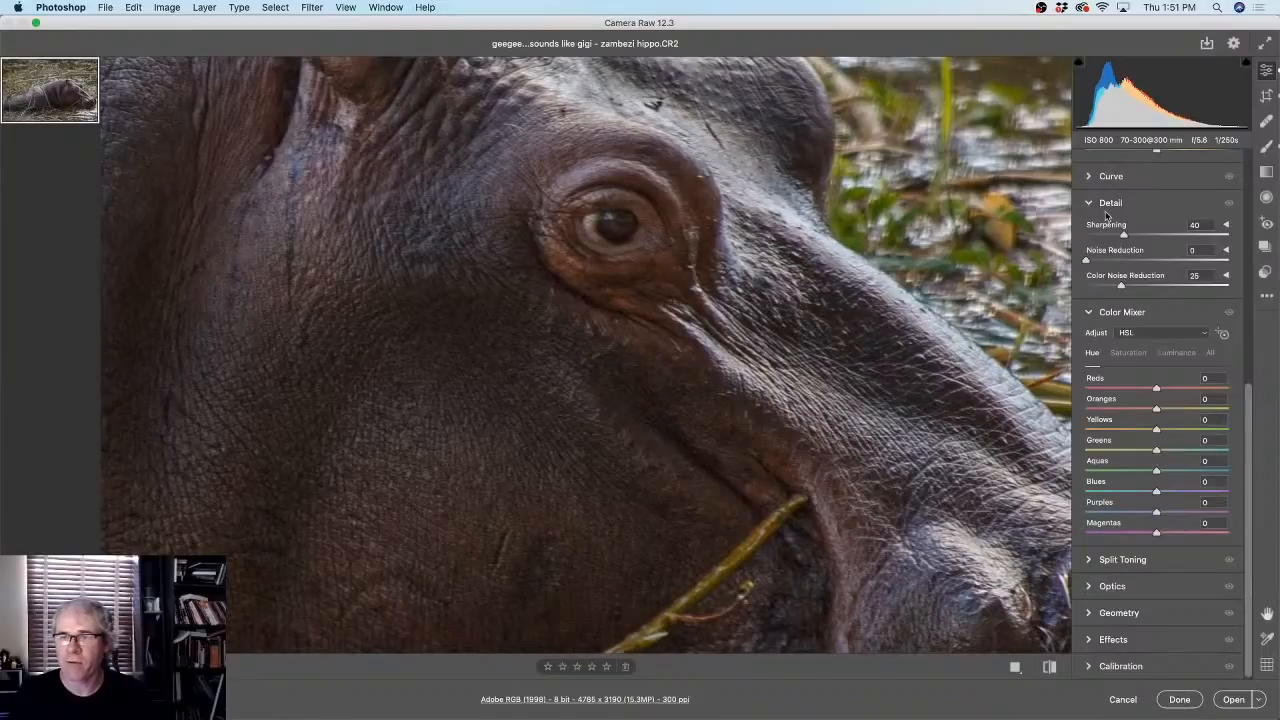
pyautogui.moveTo(1087, 260); pyautogui.dragTo(1101, 264)
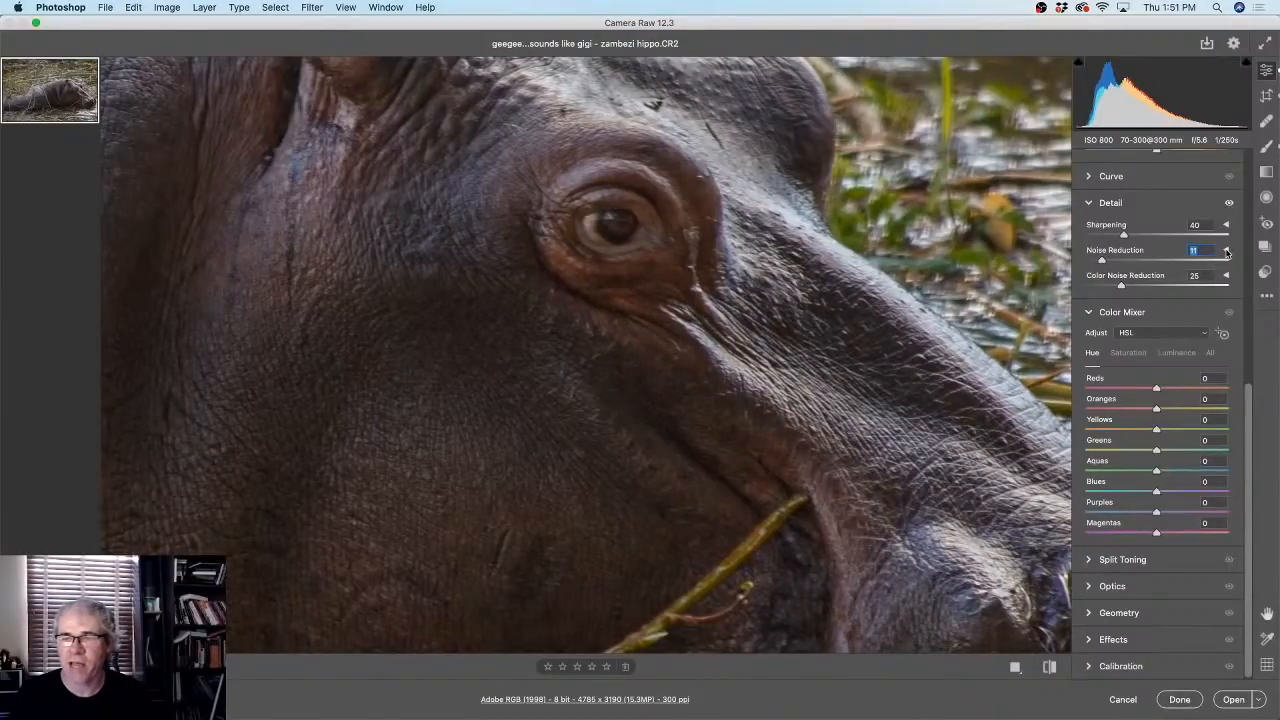
pyautogui.click(1226, 251)
pyautogui.moveTo(1156, 285); pyautogui.dragTo(1168, 284)
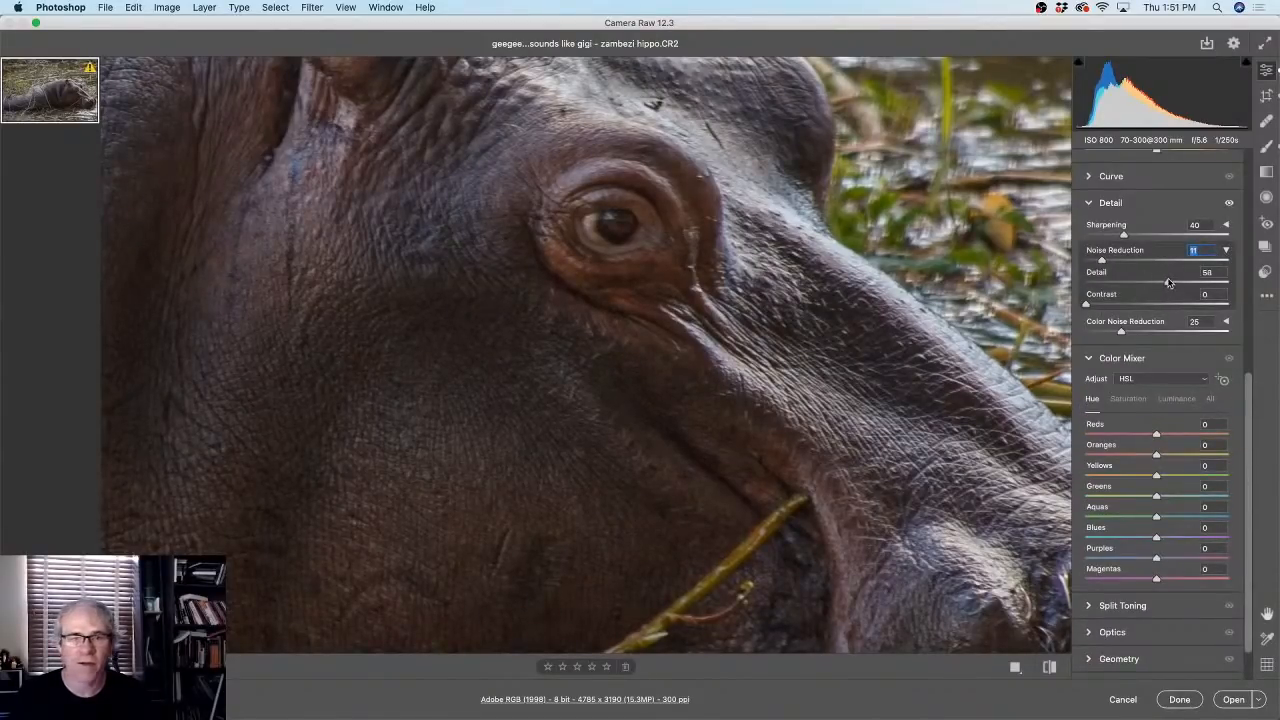
pyautogui.moveTo(1087, 304); pyautogui.dragTo(1155, 285)
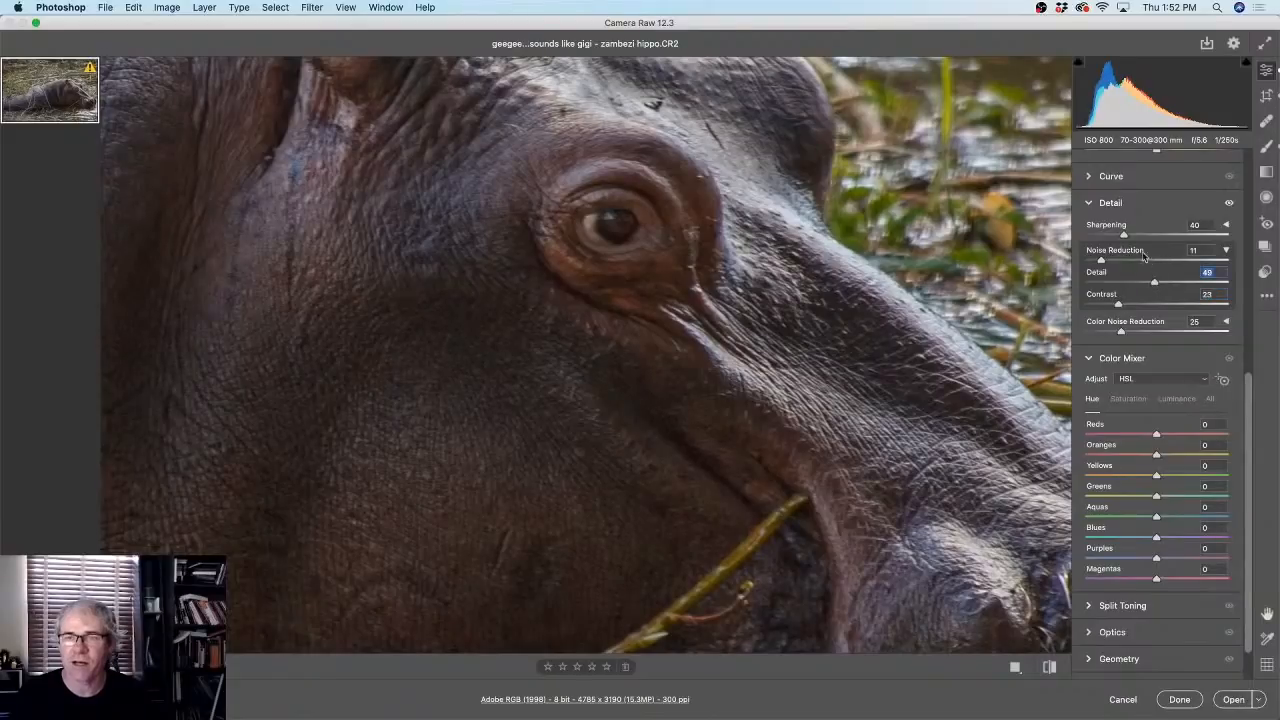
# - Set Sharpening to 46 and open the edited raw photo in Photoshop
pyautogui.moveTo(1125, 235); pyautogui.dragTo(1129, 236)
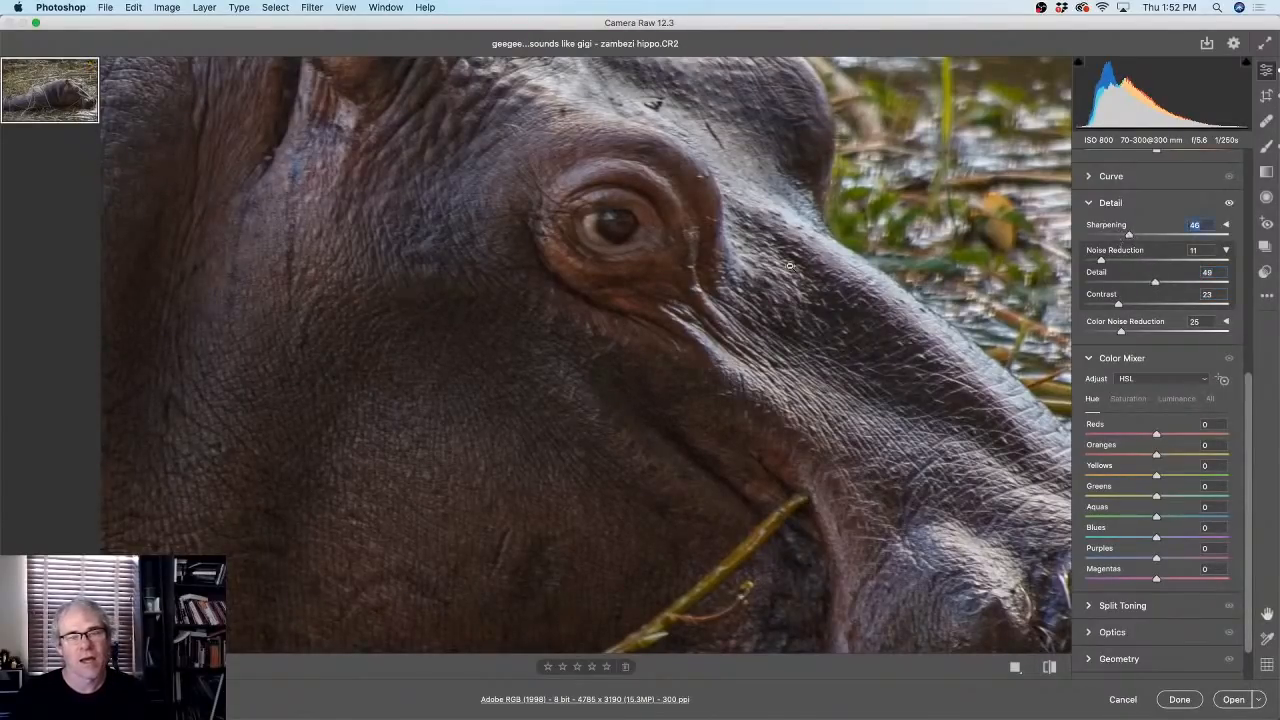
pyautogui.click(566, 231)
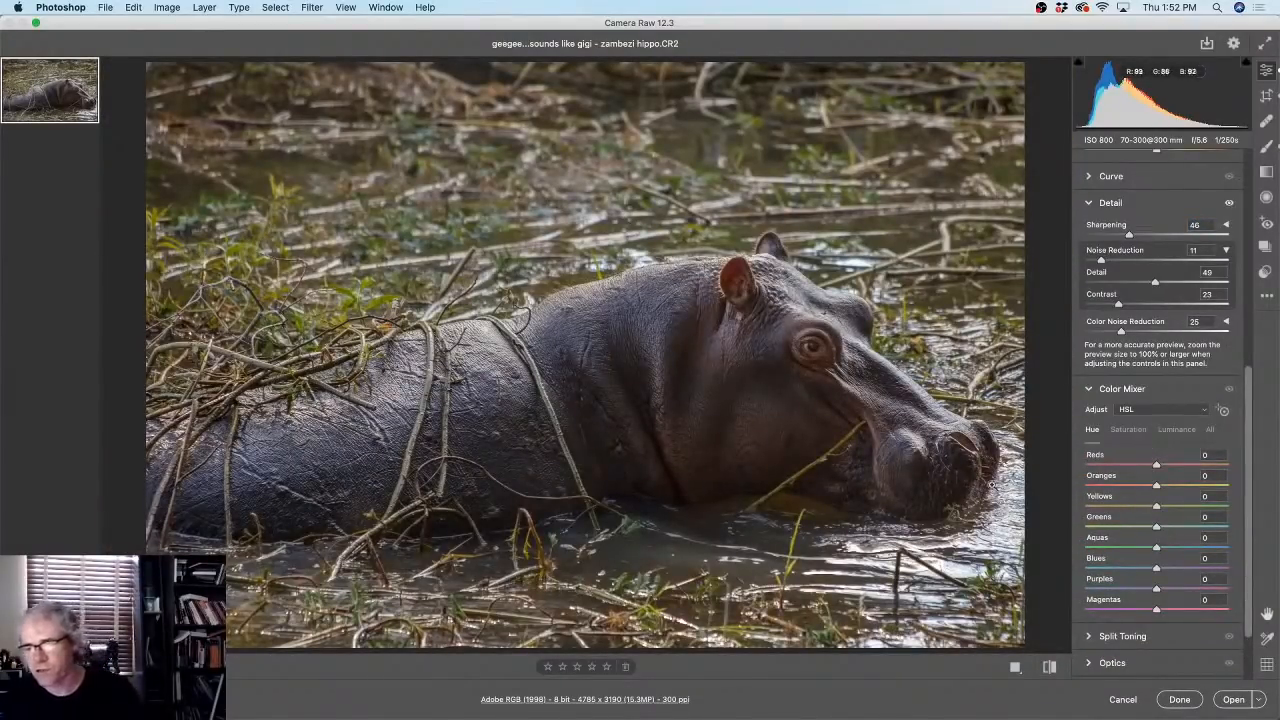
pyautogui.click(1236, 700)
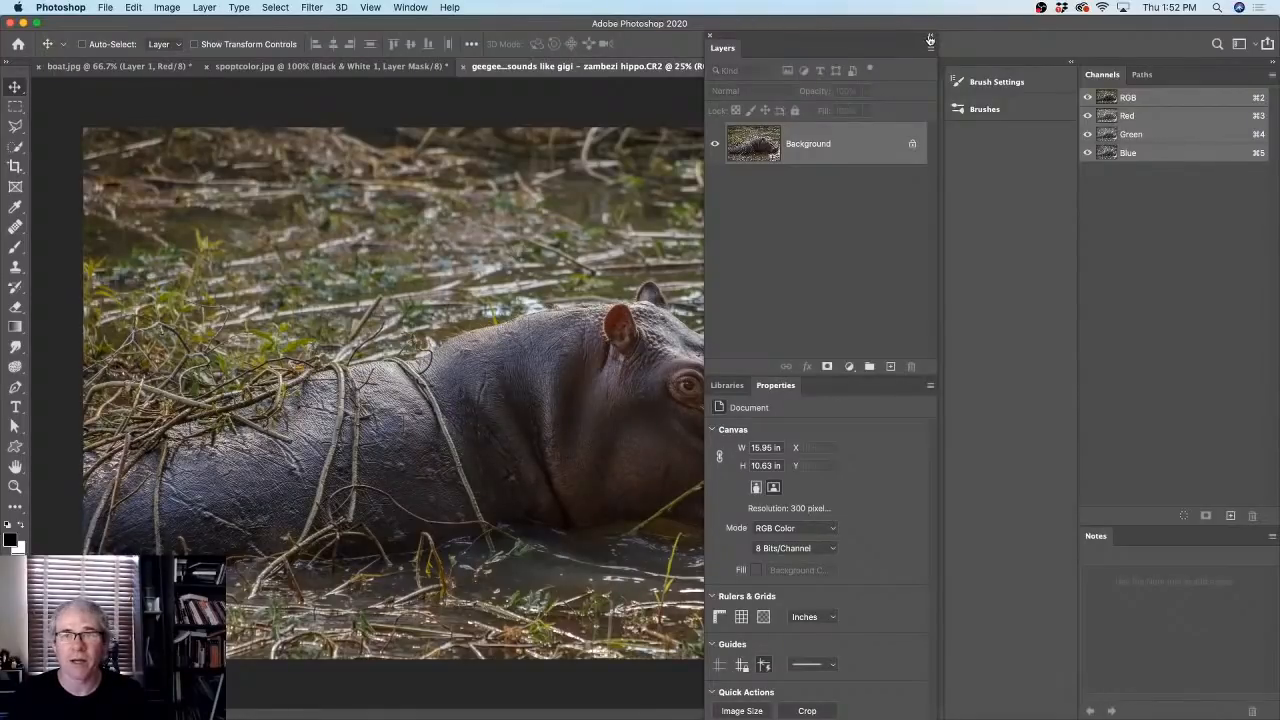
# - Examine the hippo's skin and eye at several magnifications, ending on the eye at 200%
pyautogui.doubleClick(15, 487)
pyautogui.moveTo(567, 367); pyautogui.dragTo(480, 389)
pyautogui.moveTo(237, 329); pyautogui.dragTo(402, 344)
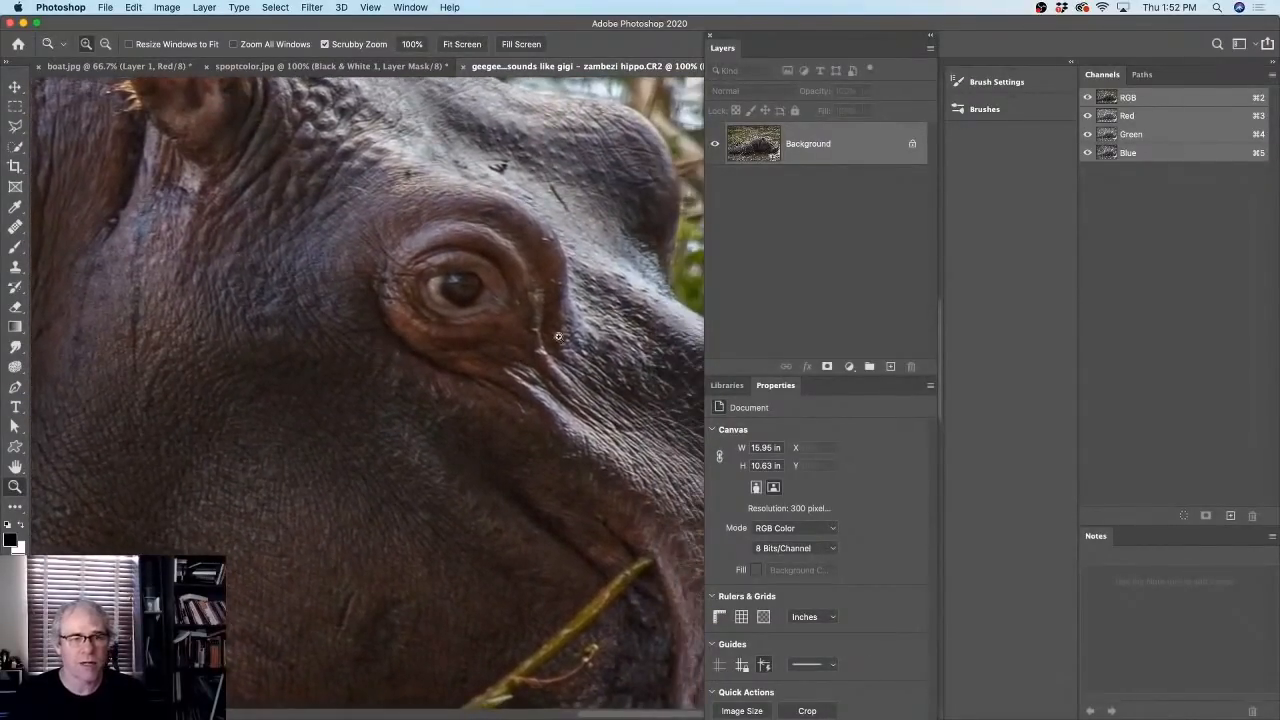
pyautogui.keyDown('alt'); pyautogui.click(410, 277); pyautogui.keyUp('alt')
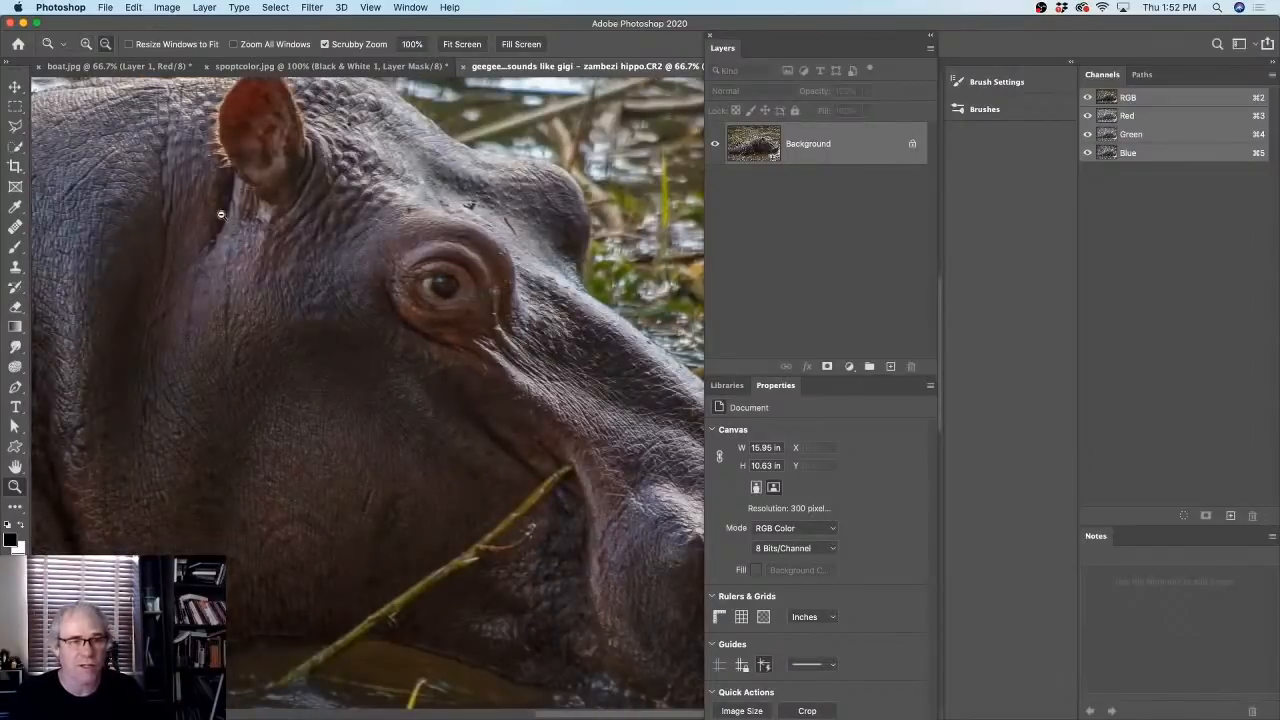
pyautogui.moveTo(225, 234)
pyautogui.mouseDown()
pyautogui.moveTo(250, 258)
pyautogui.moveTo(243, 246)
pyautogui.mouseUp()
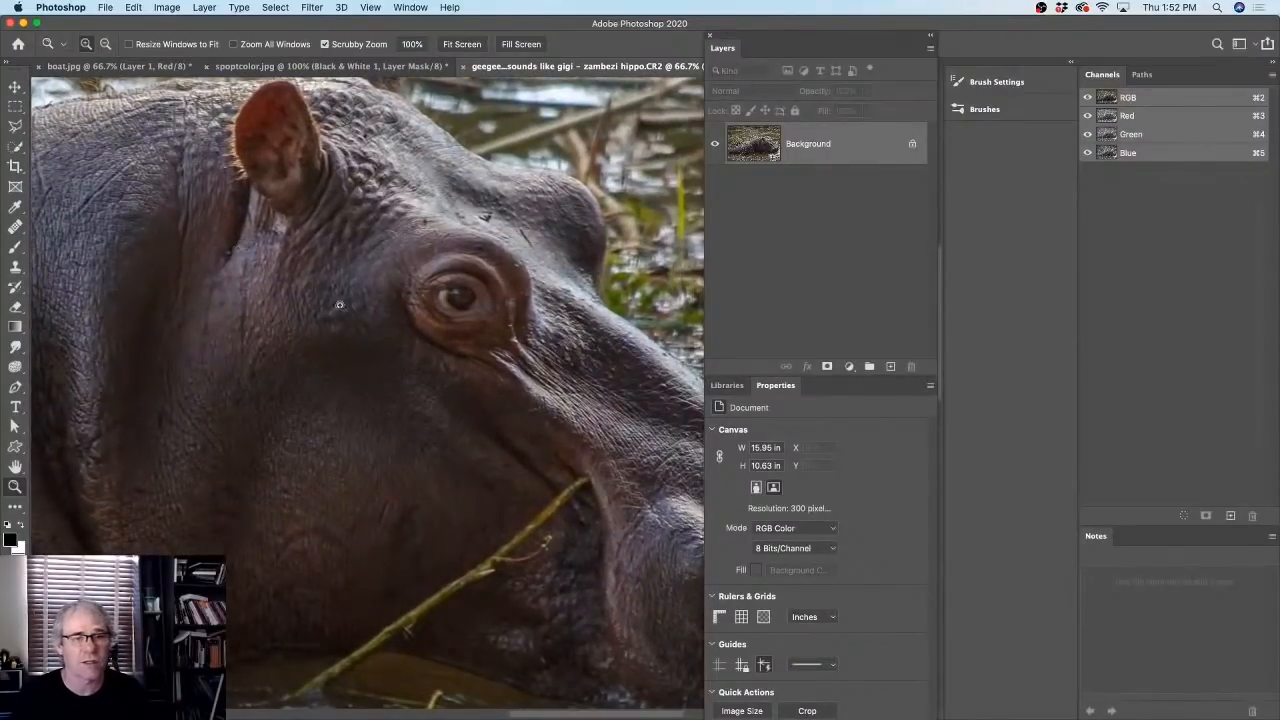
pyautogui.click(466, 311)
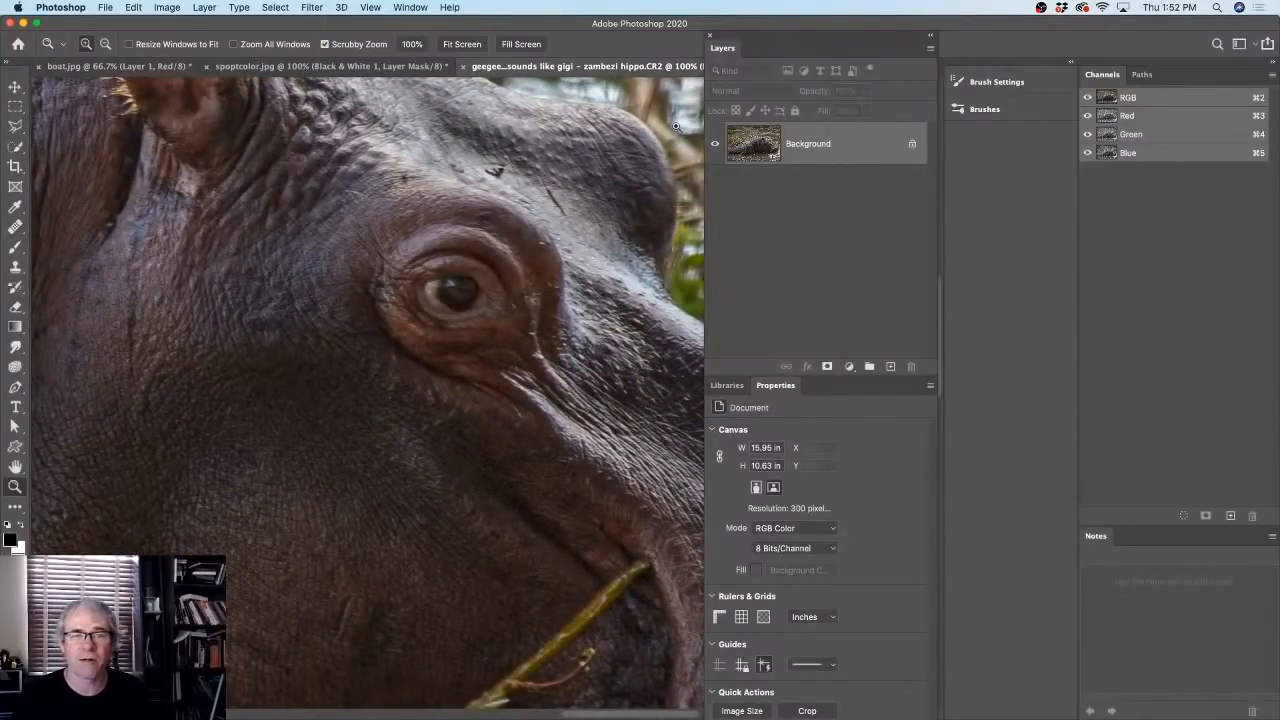
pyautogui.keyDown('alt'); pyautogui.click(410, 236); pyautogui.keyUp('alt')
pyautogui.keyDown('alt'); pyautogui.click(443, 239); pyautogui.keyUp('alt')
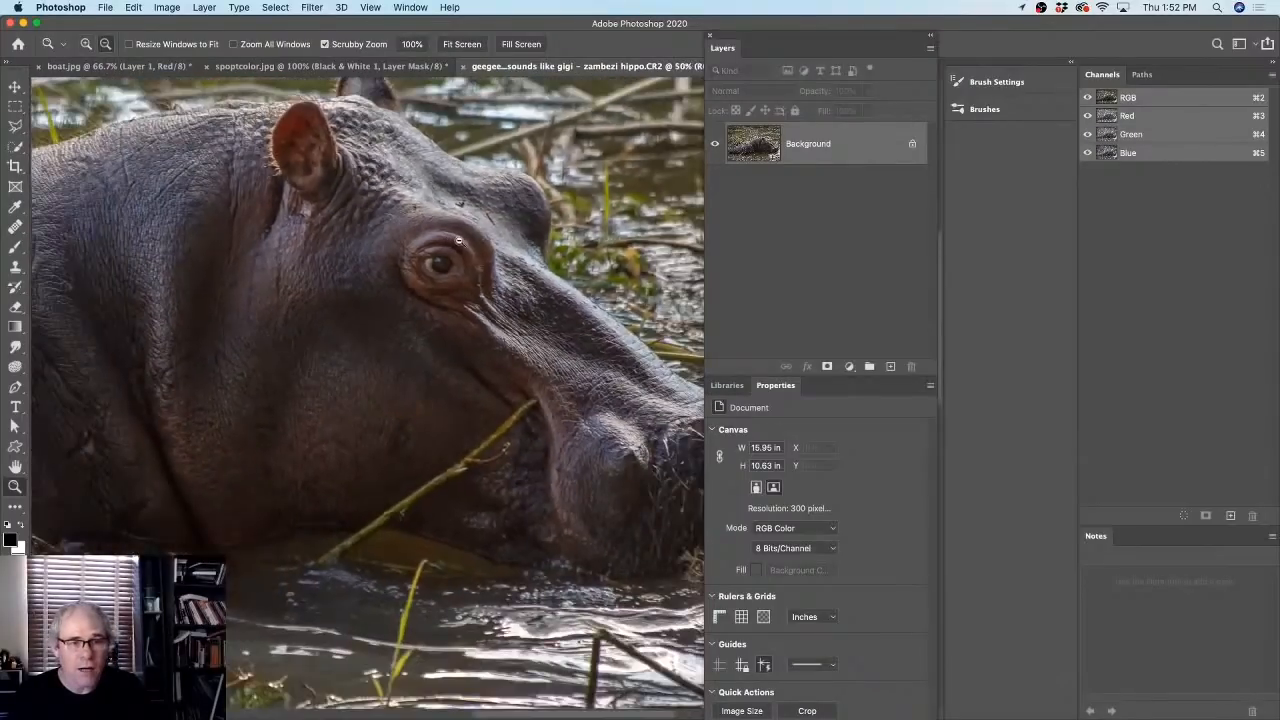
pyautogui.keyDown('alt'); pyautogui.click(471, 271); pyautogui.keyUp('alt')
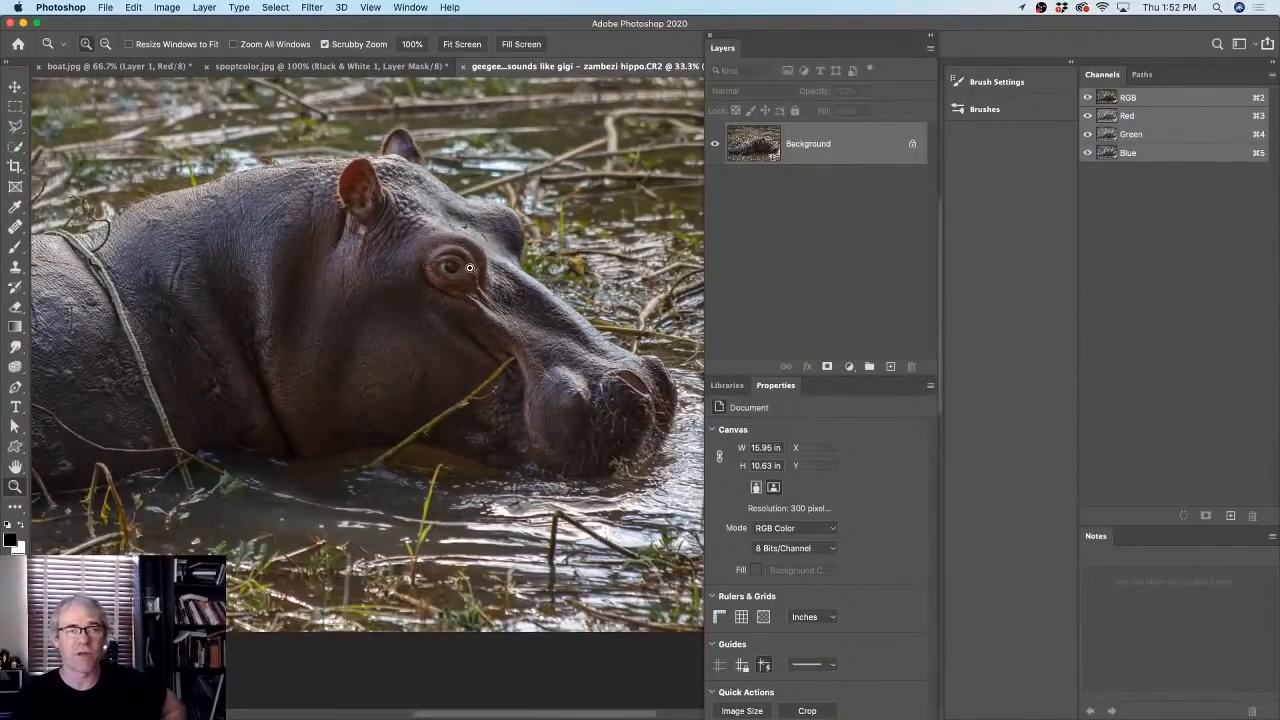
pyautogui.click(440, 268)
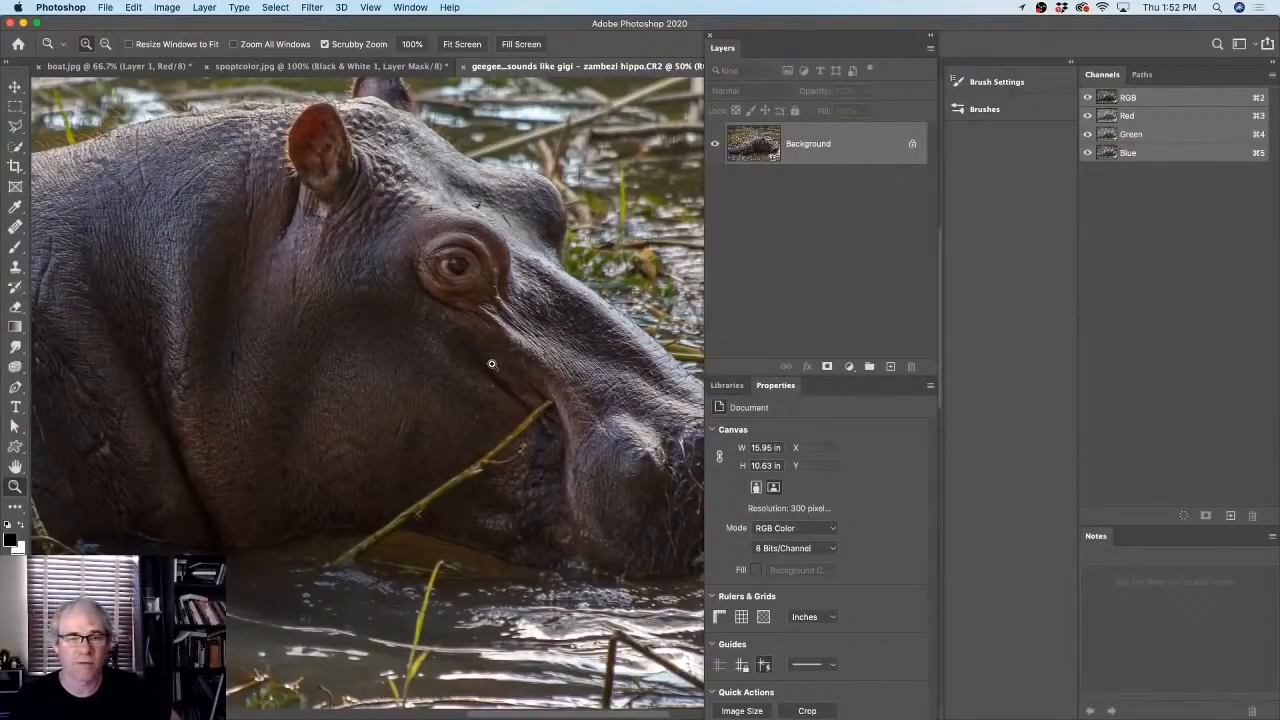
pyautogui.click(480, 278)
pyautogui.click(480, 278)
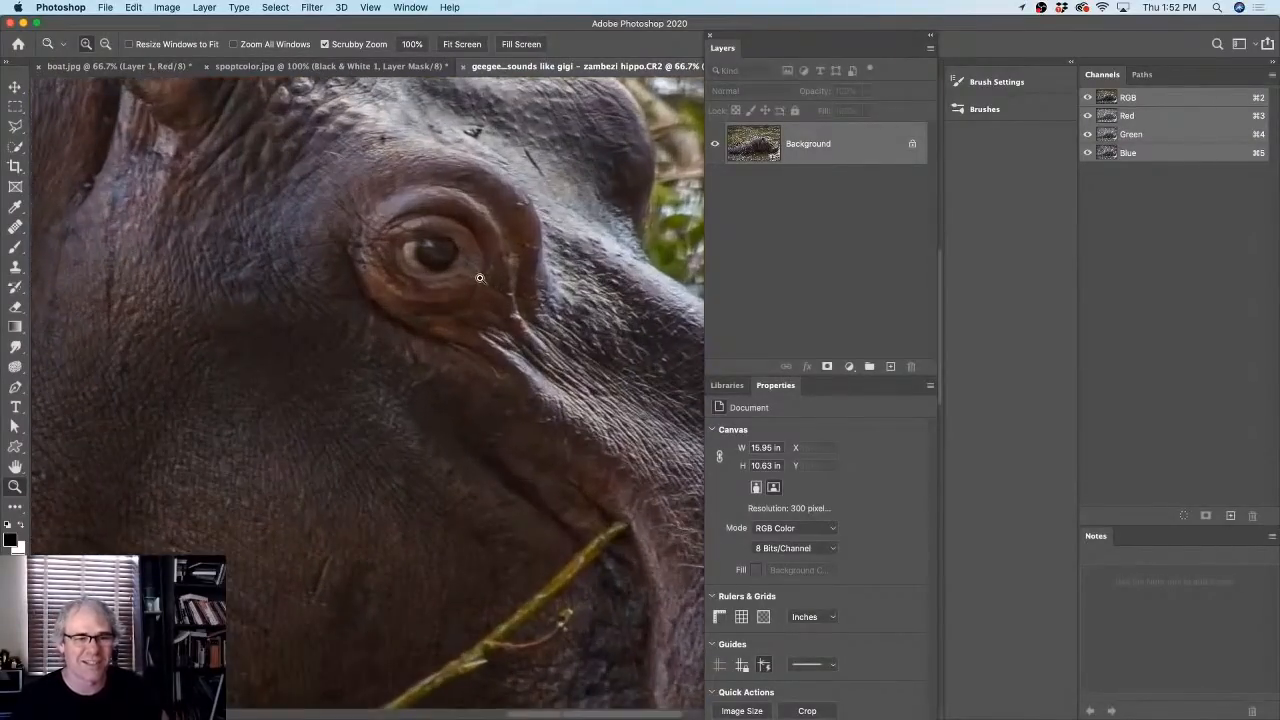
pyautogui.click(483, 268)
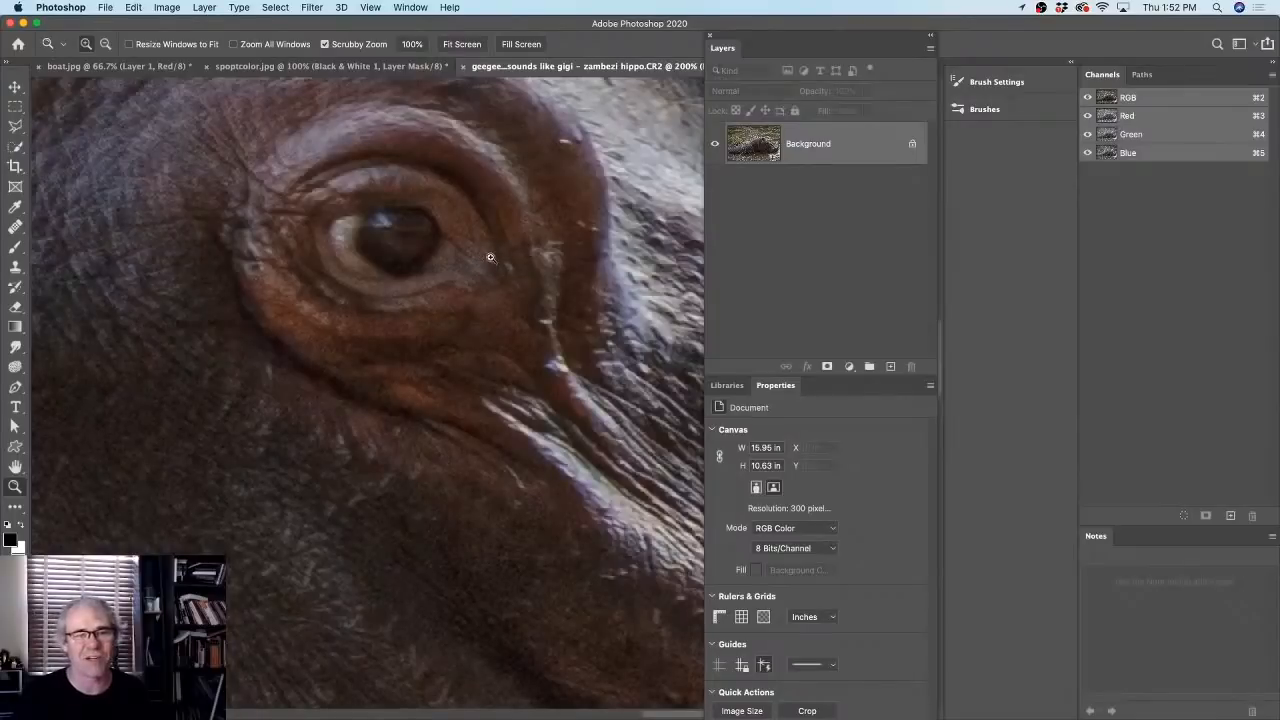
# - Choose the Brush tool, reduce its size to 150, and duplicate the Background layer
pyautogui.click(15, 88)
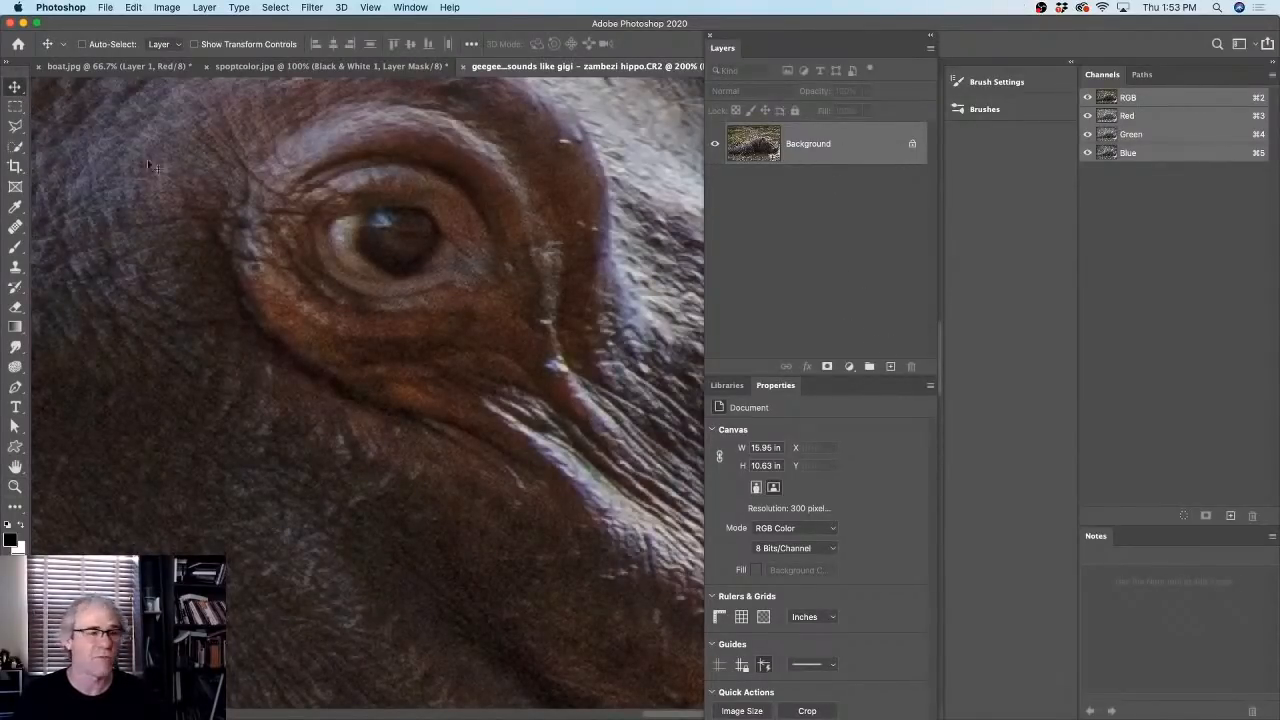
pyautogui.moveTo(15, 246); pyautogui.dragTo(84, 248)
pyautogui.press('[')
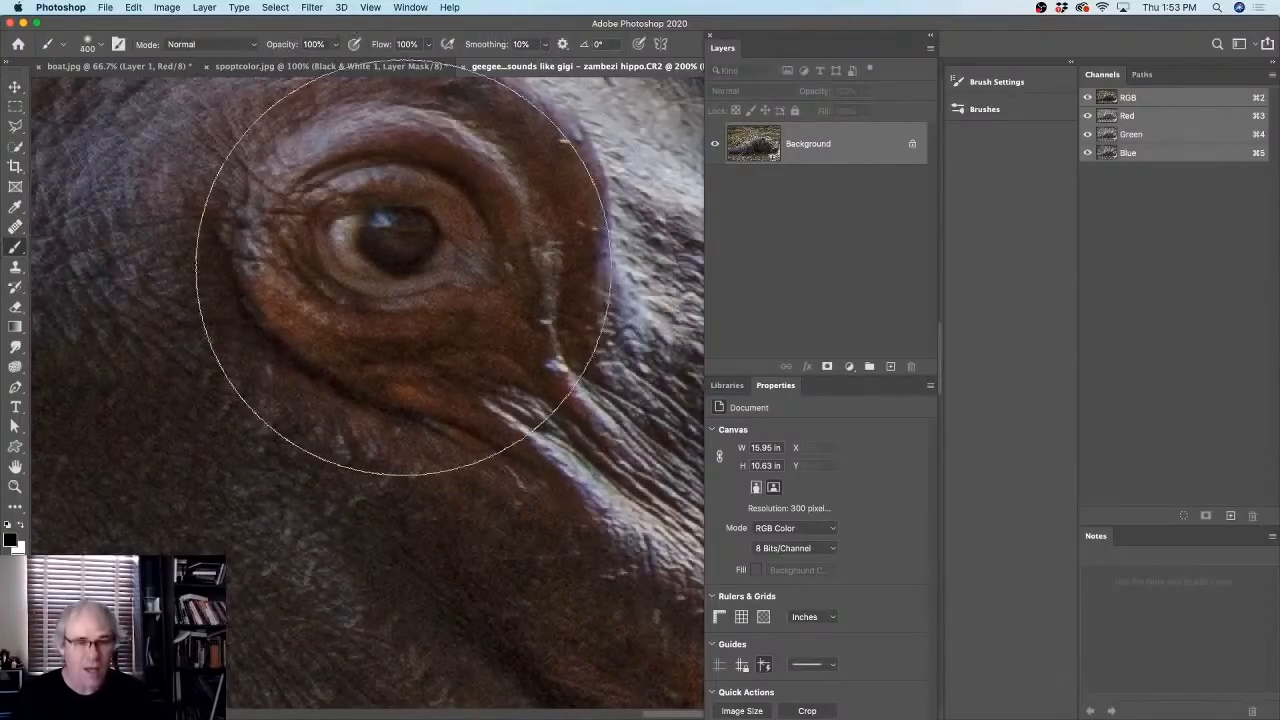
pyautogui.press('[')
pyautogui.press('[')
pyautogui.press('[')
pyautogui.press('[')
pyautogui.press('[')
pyautogui.moveTo(845, 150); pyautogui.dragTo(890, 366)
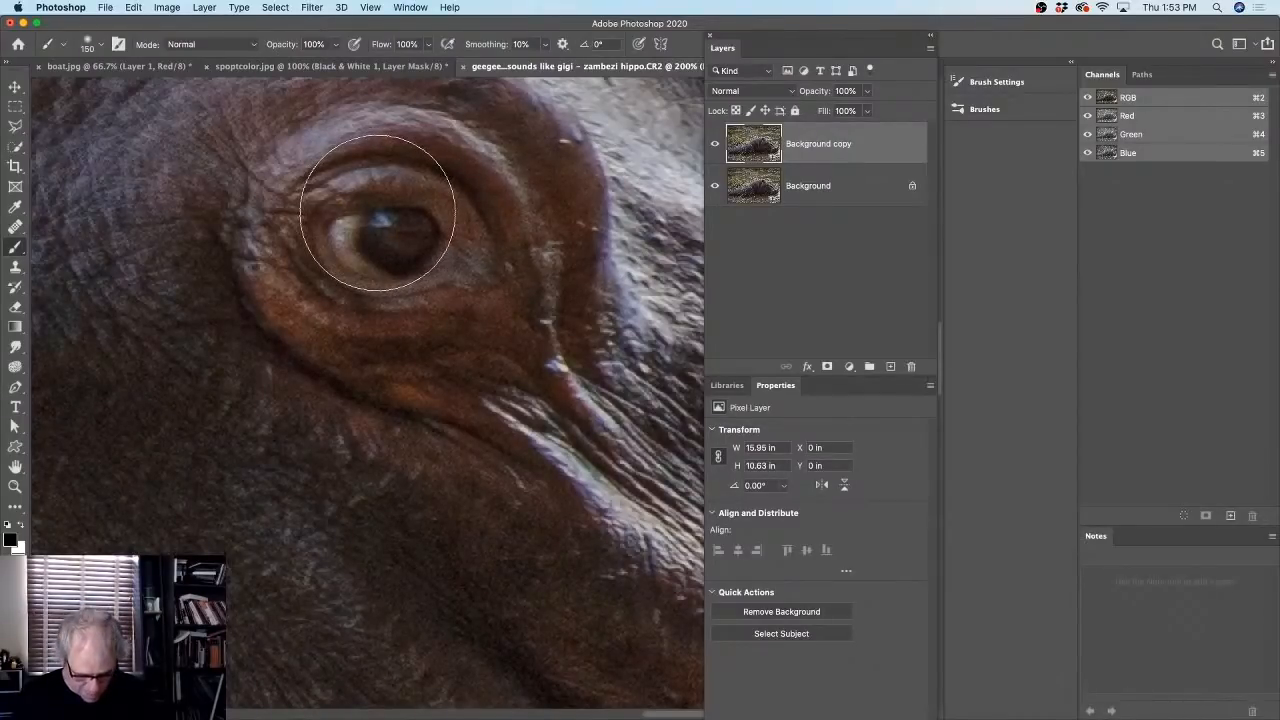
pyautogui.press('[')
pyautogui.press('[')
pyautogui.press('[')
pyautogui.press('[')
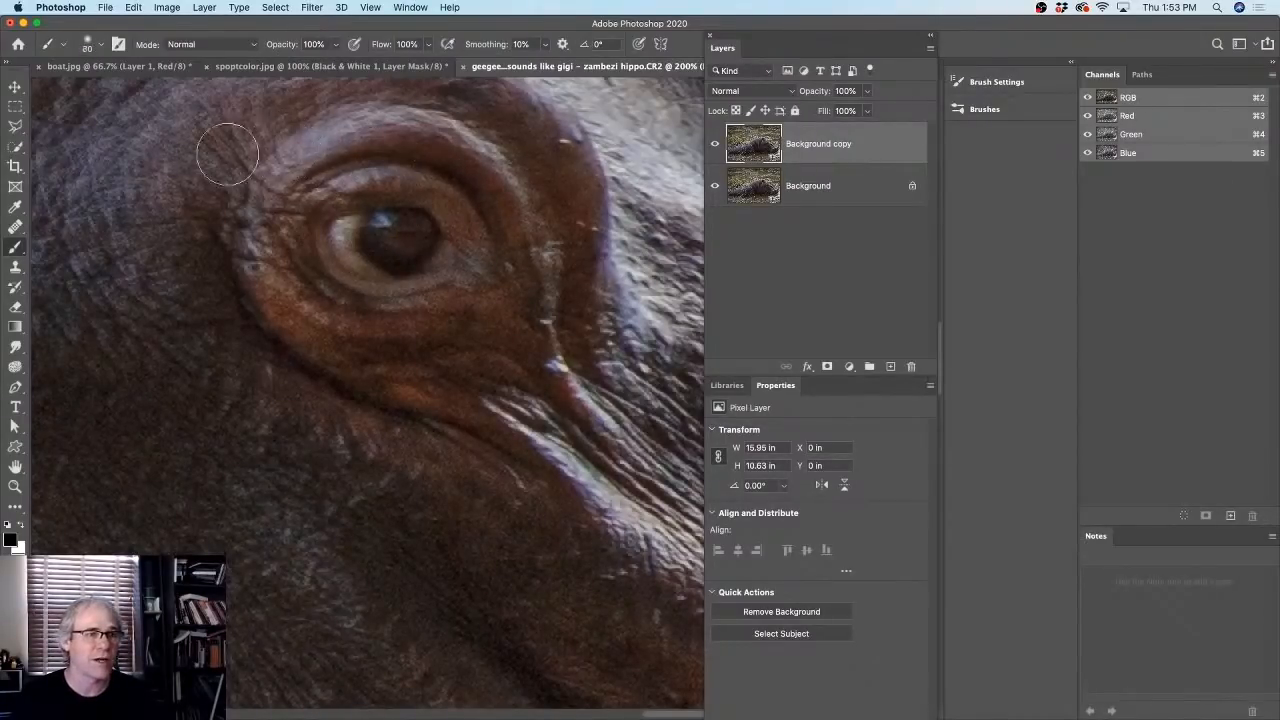
pyautogui.press('[')
pyautogui.press('[')
pyautogui.press('[')
pyautogui.press('[')
pyautogui.press('[')
pyautogui.press('[')
pyautogui.press('[')
pyautogui.press('[')
pyautogui.press('[')
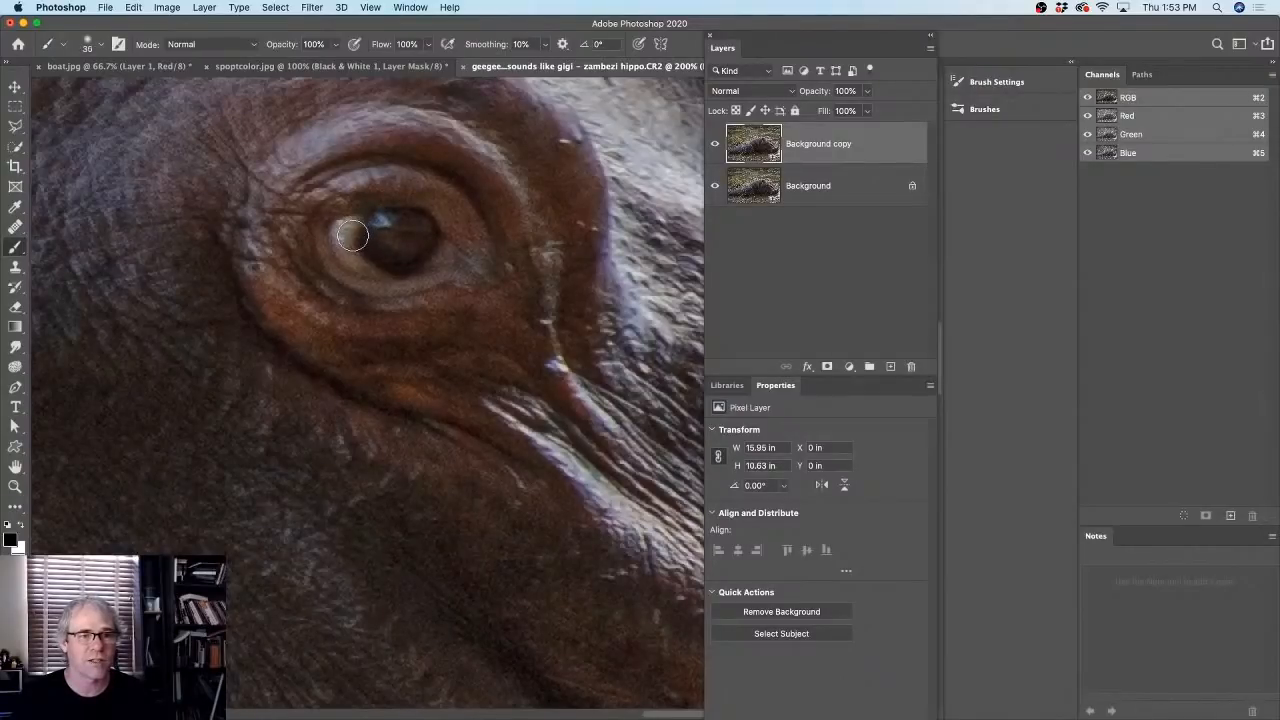
pyautogui.press('[')
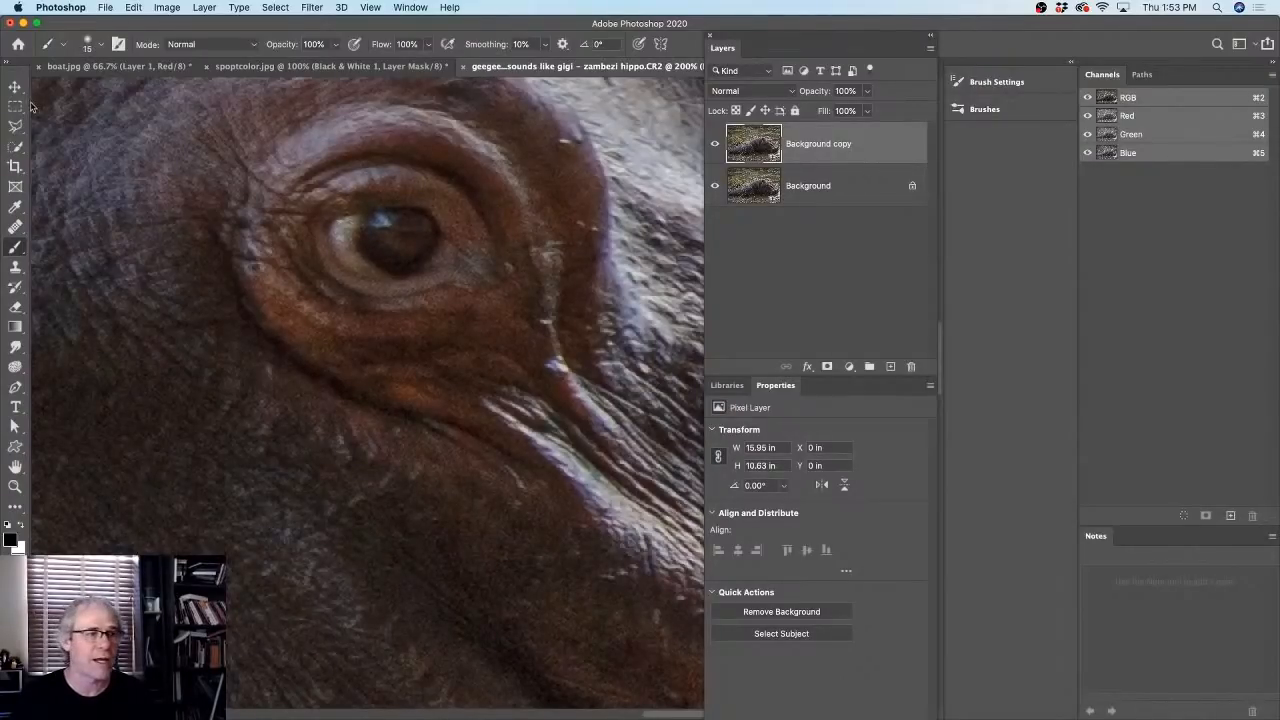
pyautogui.click(16, 250)
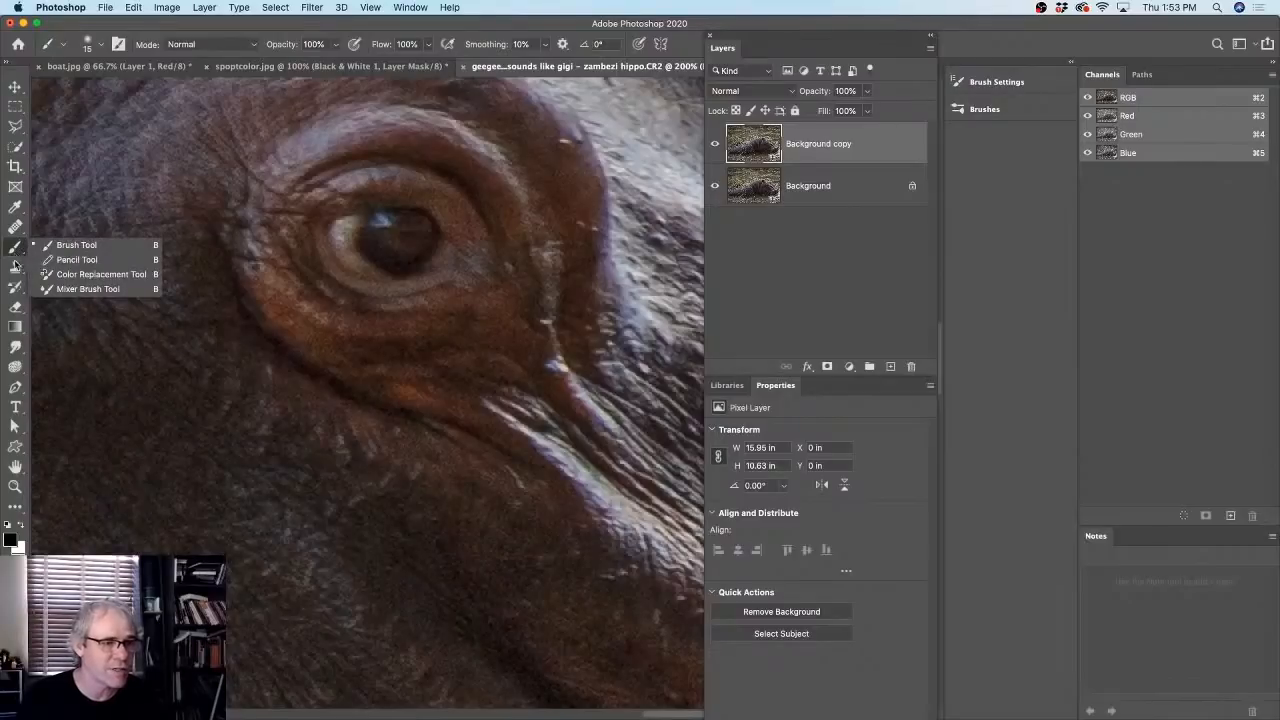
# - Desaturate the white of the hippo's eye on the copied layer using the Sponge tool at 43% flow and brush size 10
pyautogui.click(15, 367)
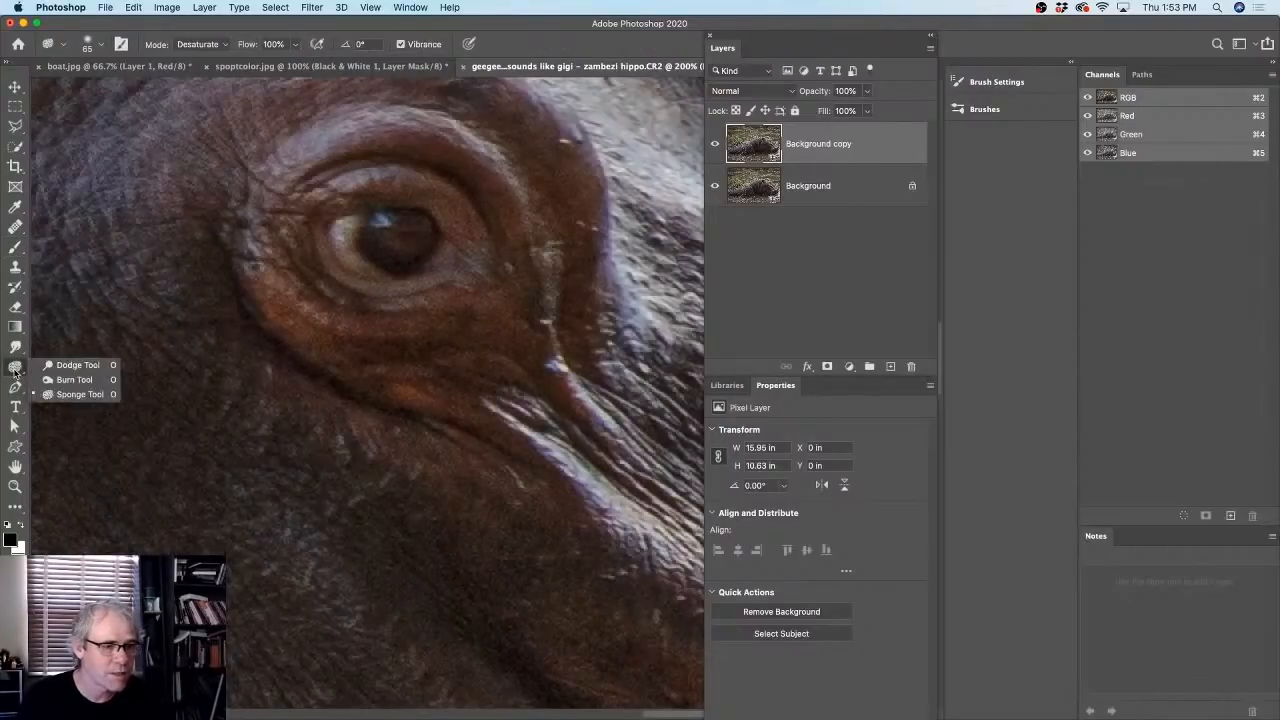
pyautogui.click(82, 396)
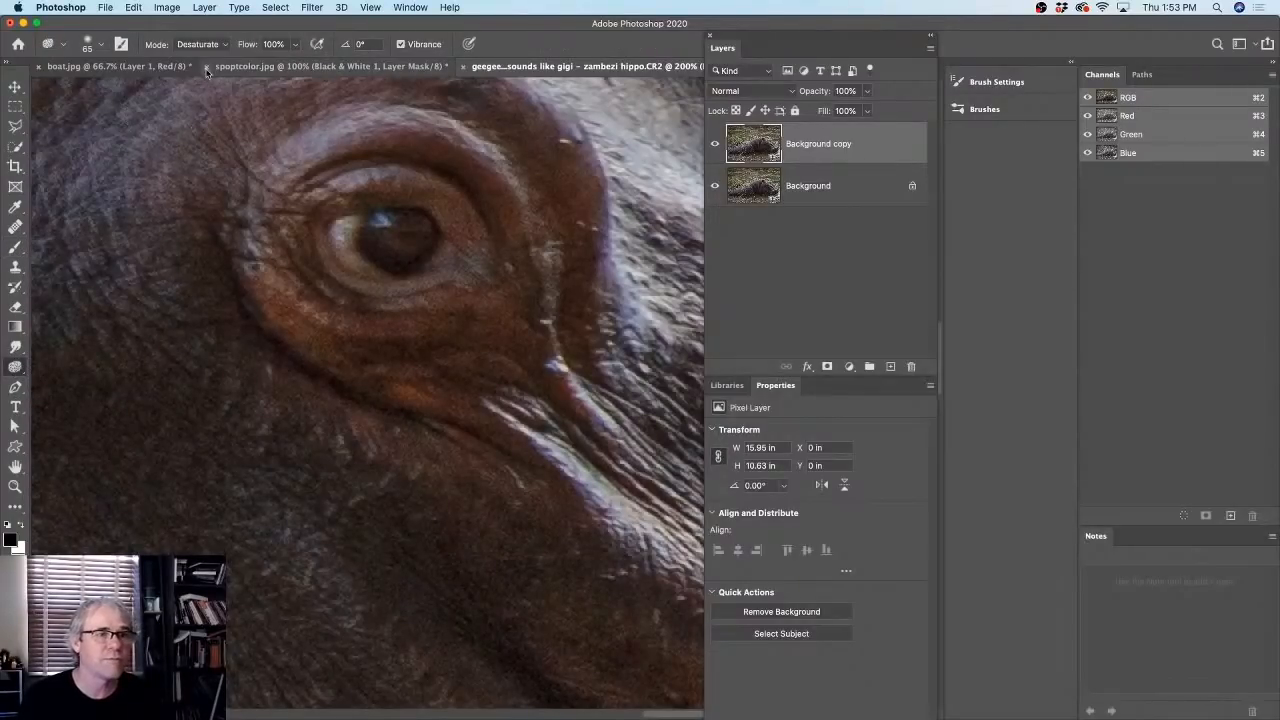
pyautogui.moveTo(252, 48); pyautogui.dragTo(212, 47)
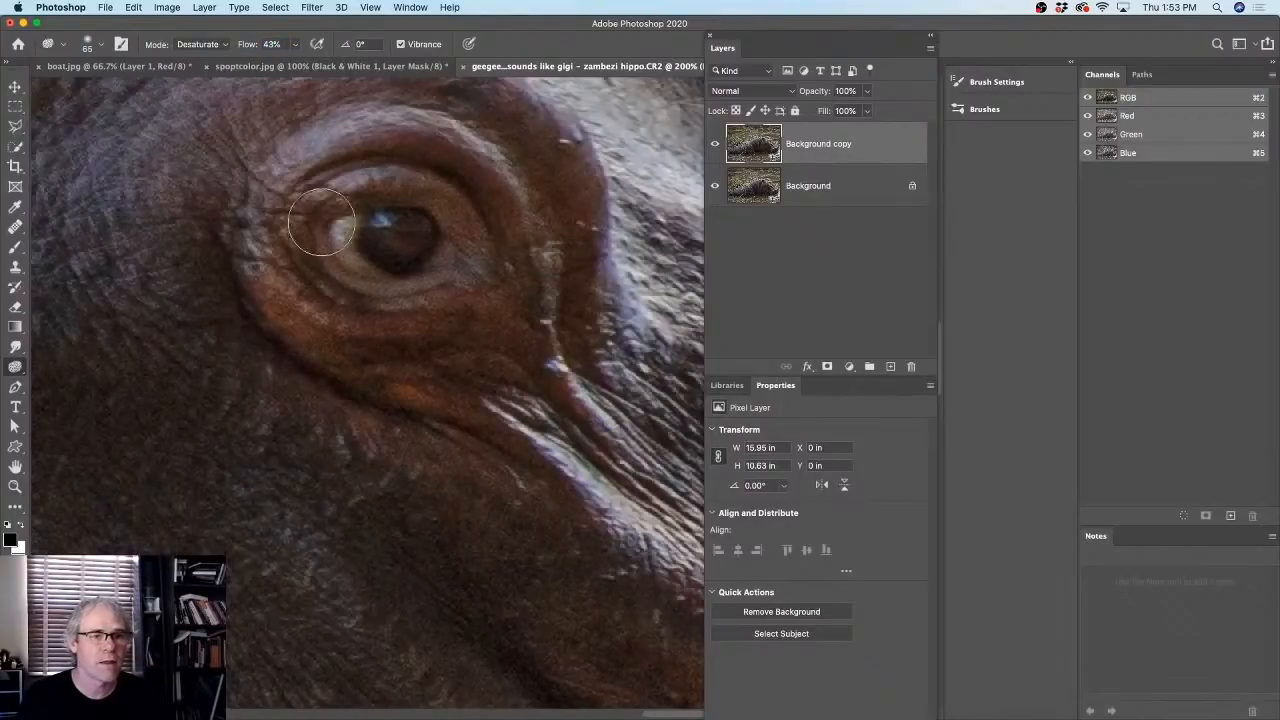
pyautogui.press('[')
pyautogui.press('[')
pyautogui.press('[')
pyautogui.press('[')
pyautogui.press('[')
pyautogui.press('[')
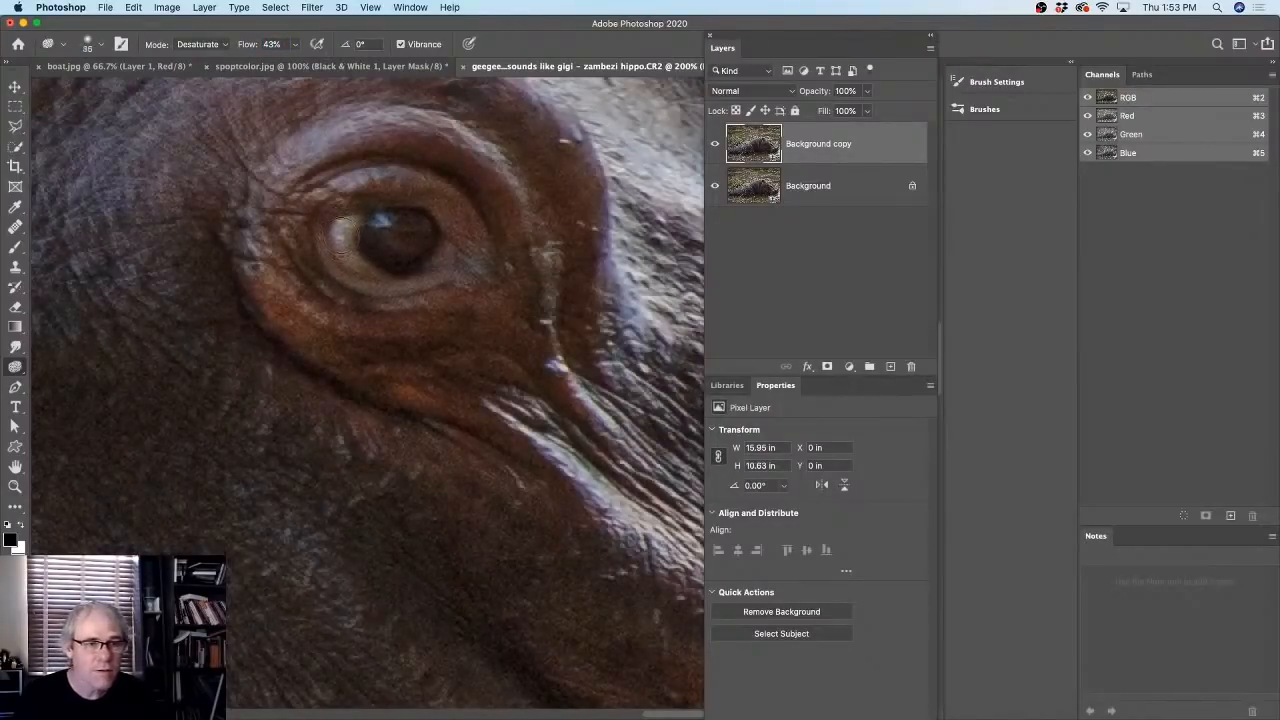
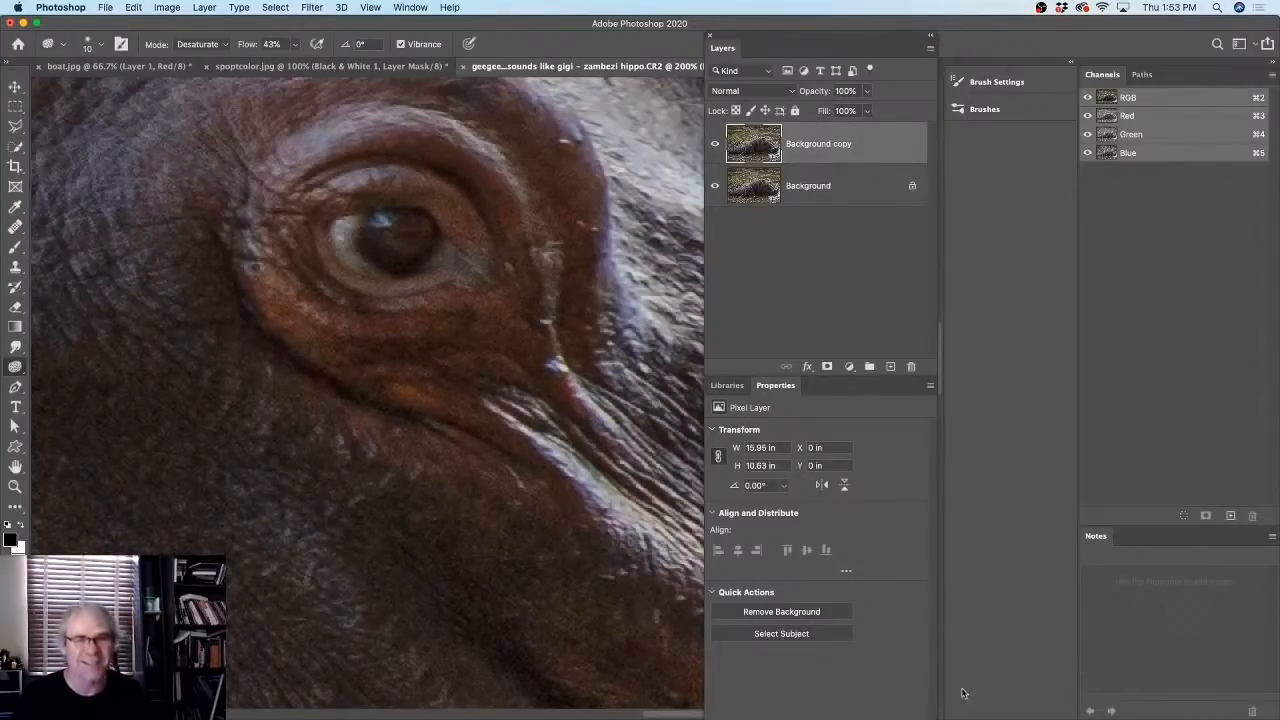
# - Compare the hippo's eye before and after the desaturation by hiding and showing the copied layer at different magnifications
pyautogui.scroll(-10, 519, 281)
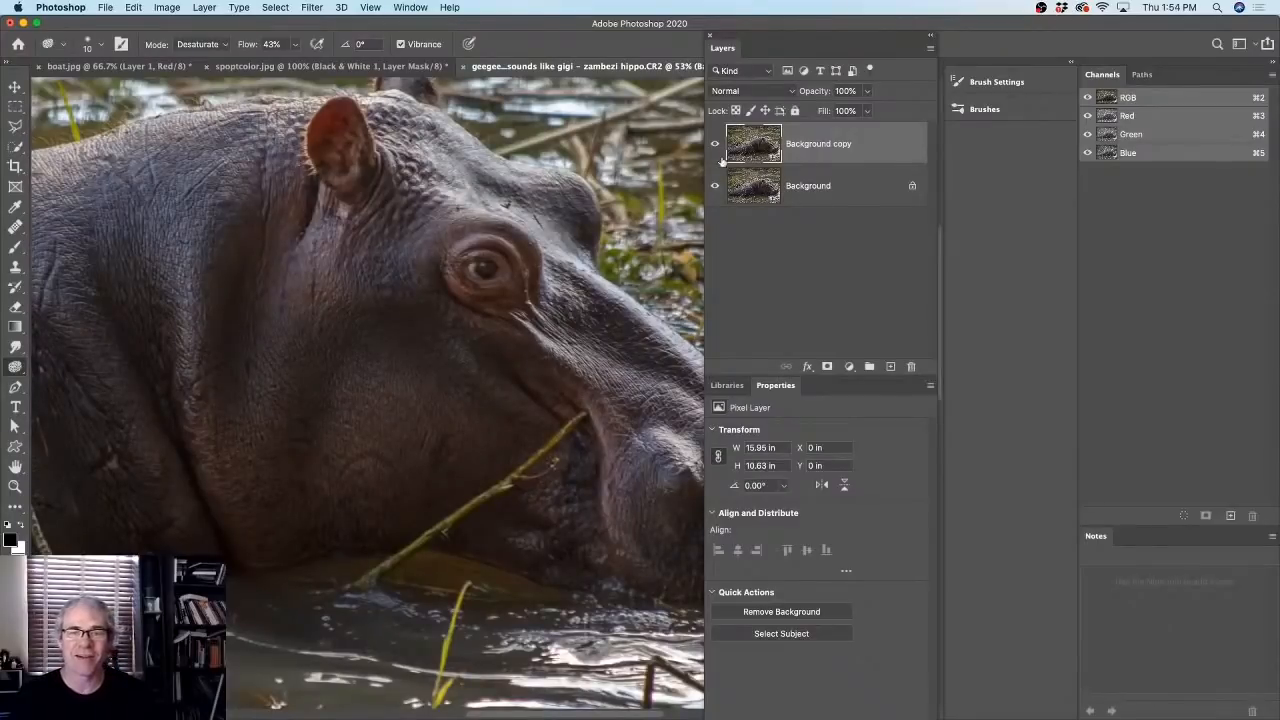
pyautogui.click(714, 143)
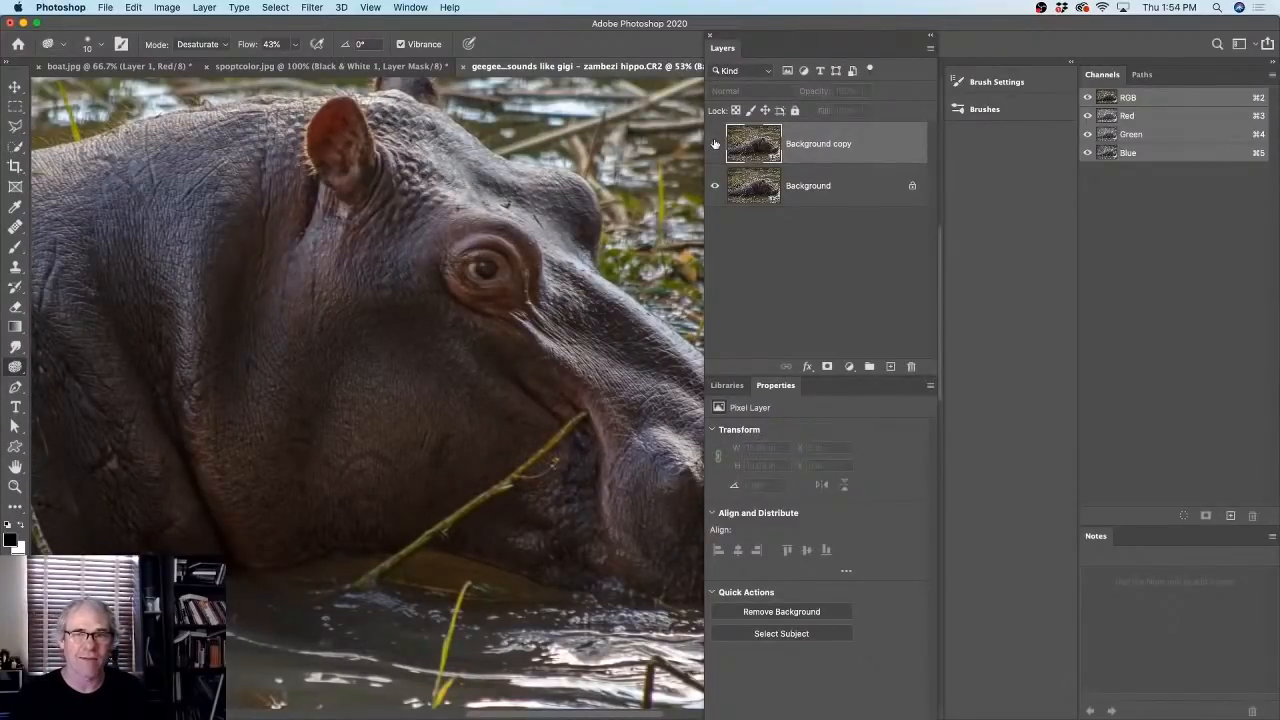
pyautogui.click(714, 143)
pyautogui.scroll(5, 508, 266)
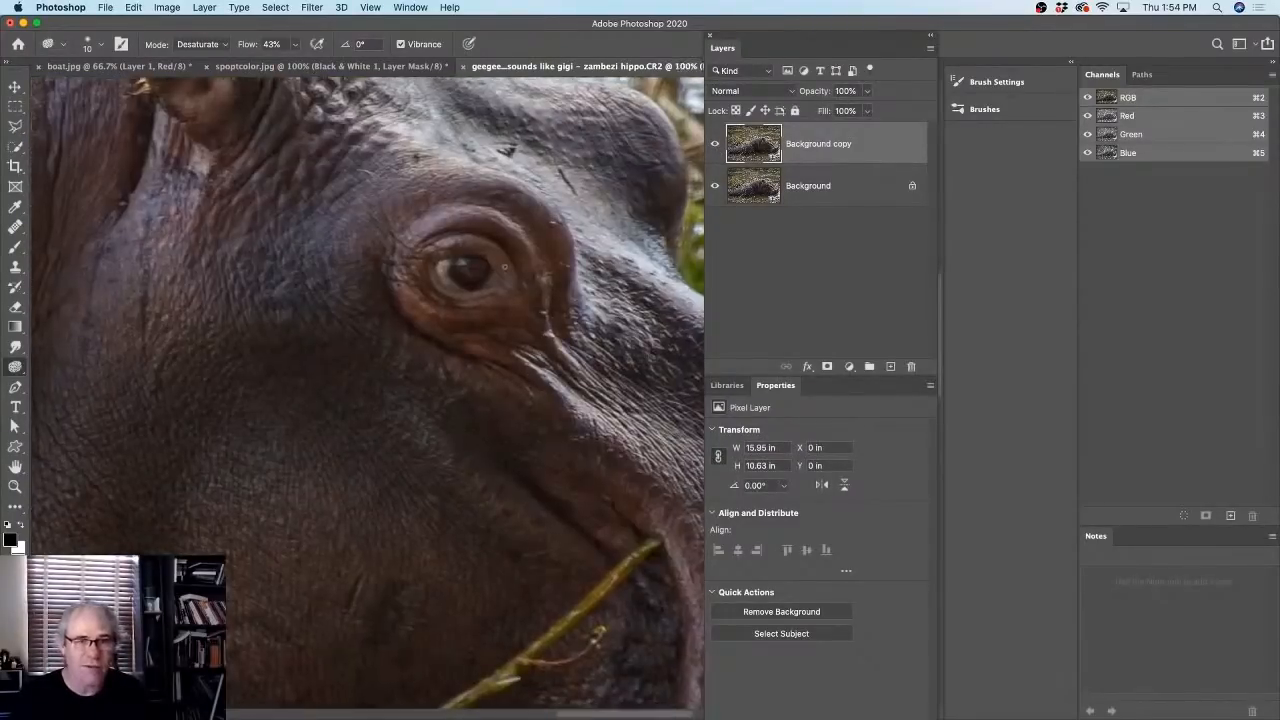
pyautogui.scroll(2, 513, 268)
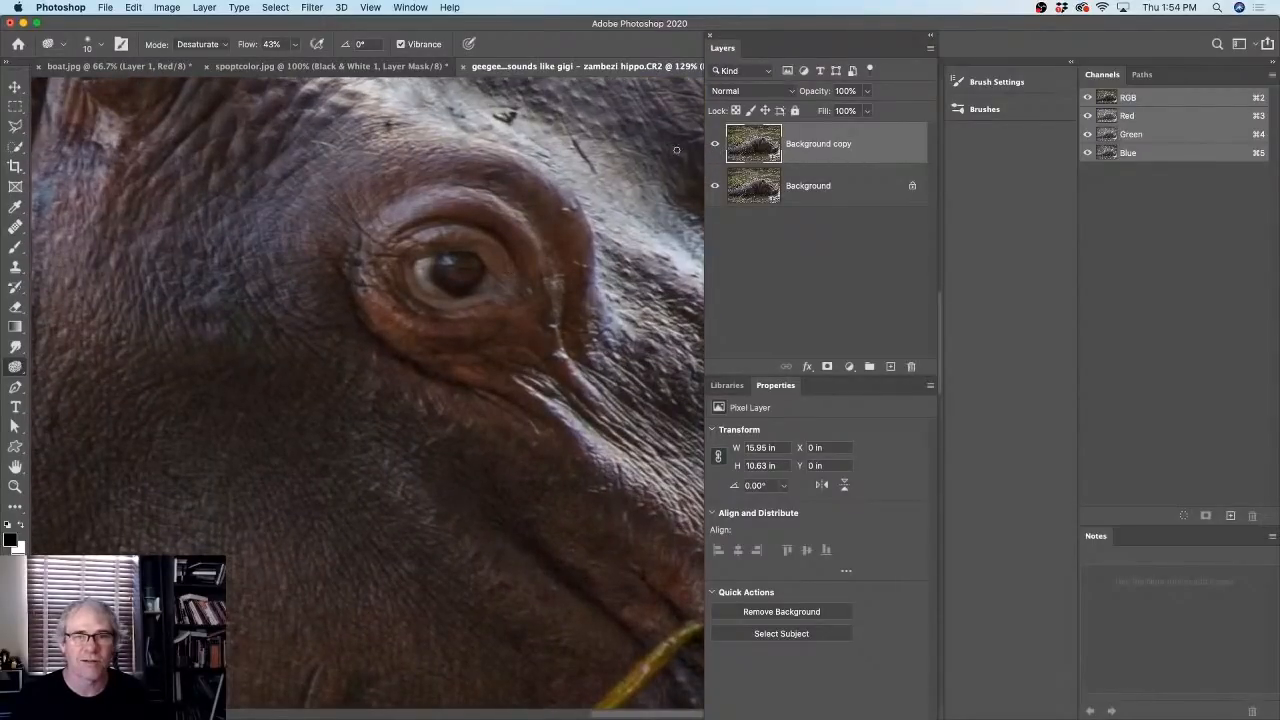
pyautogui.click(714, 144)
pyautogui.click(715, 144)
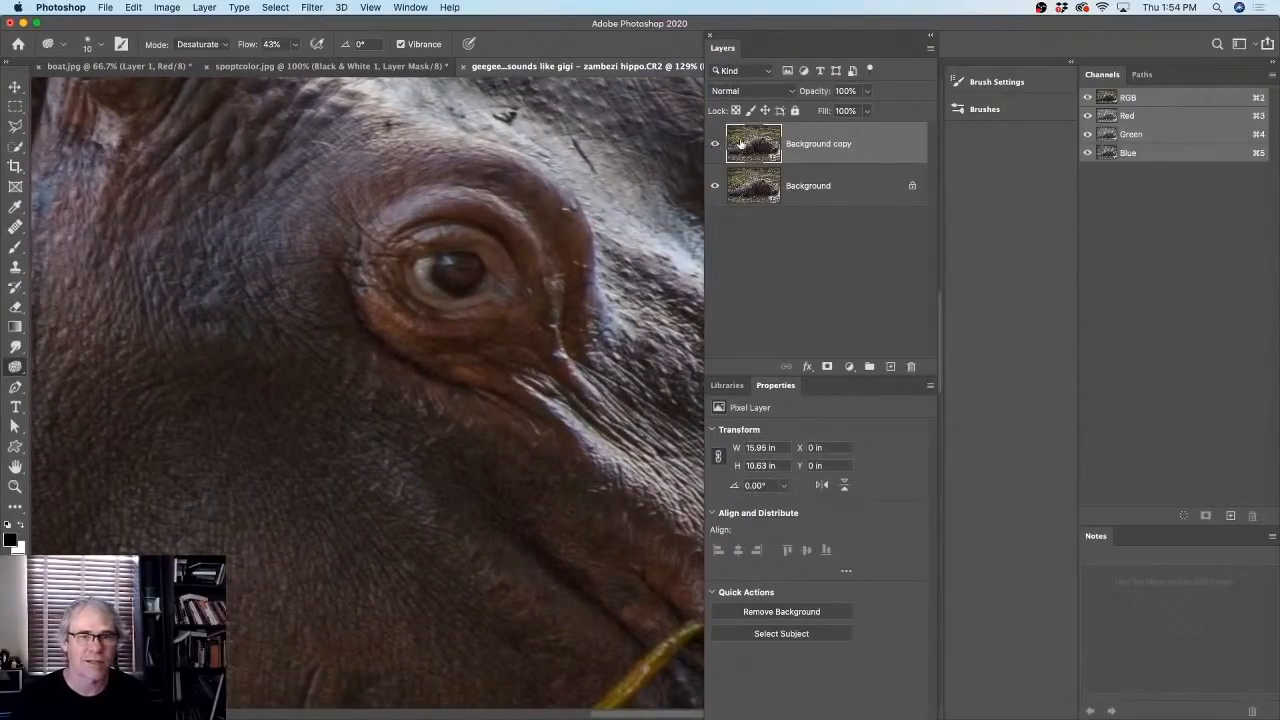
# - Lighten the hippo's iris on the copied layer using the Dodge tool on midtones at brush size 40, reducing the exposure to 33%
pyautogui.scroll(3, 476, 263)
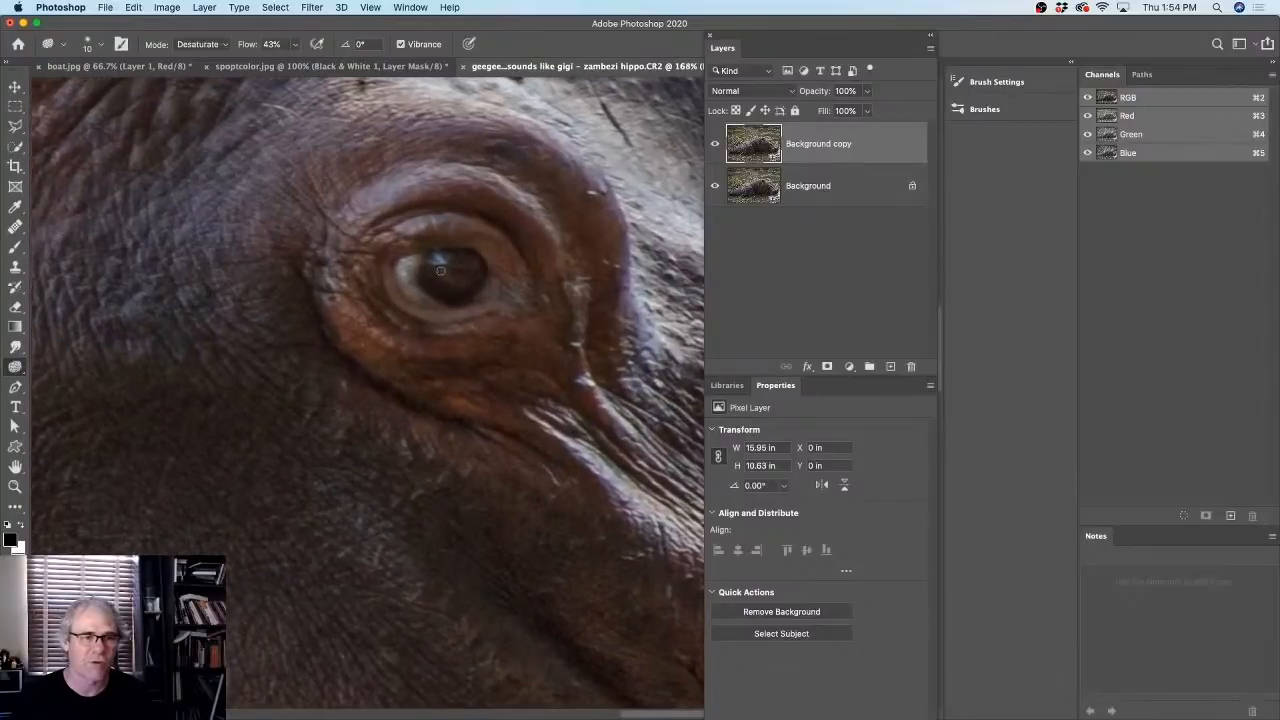
pyautogui.rightClick(16, 368)
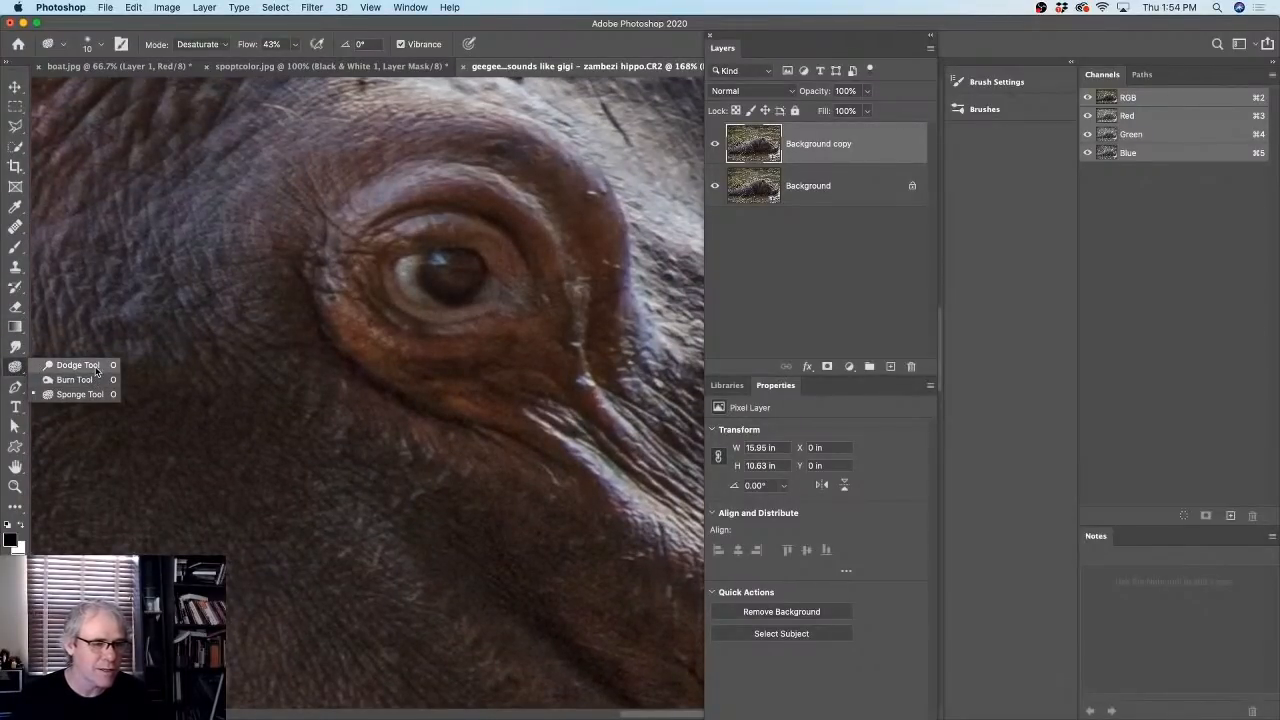
pyautogui.click(96, 372)
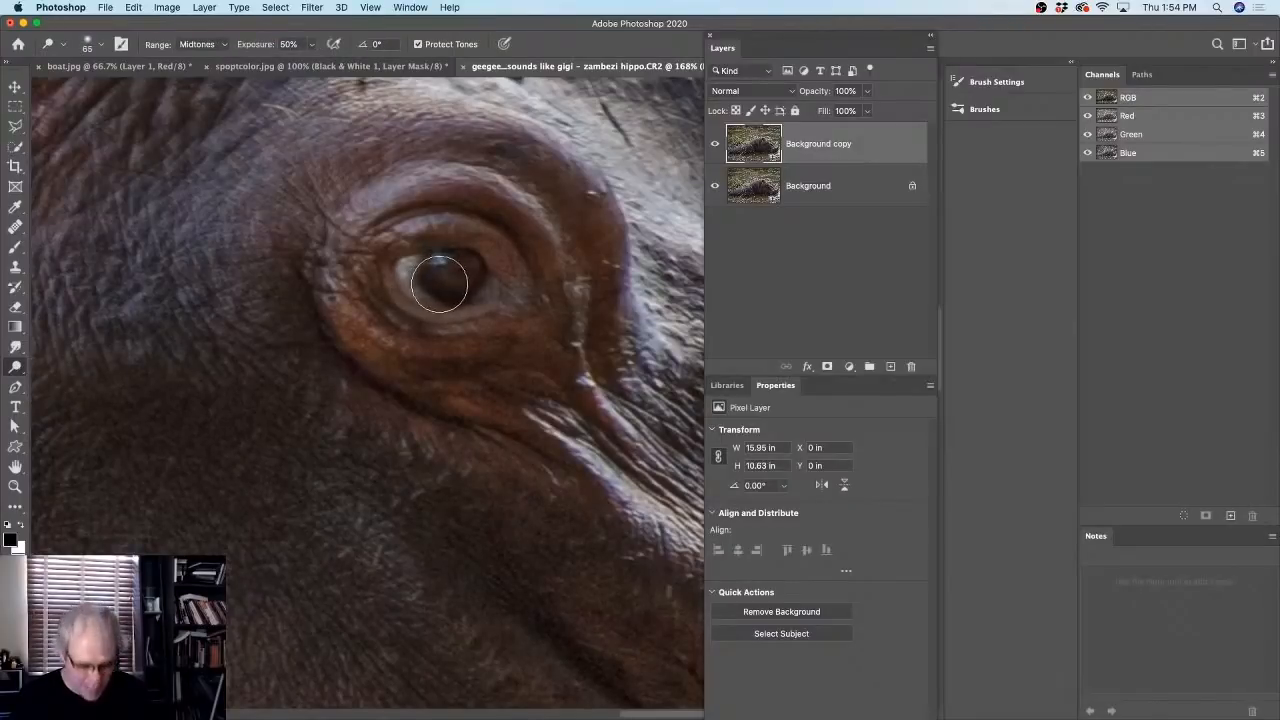
pyautogui.press('[')
pyautogui.press('[')
pyautogui.press('[')
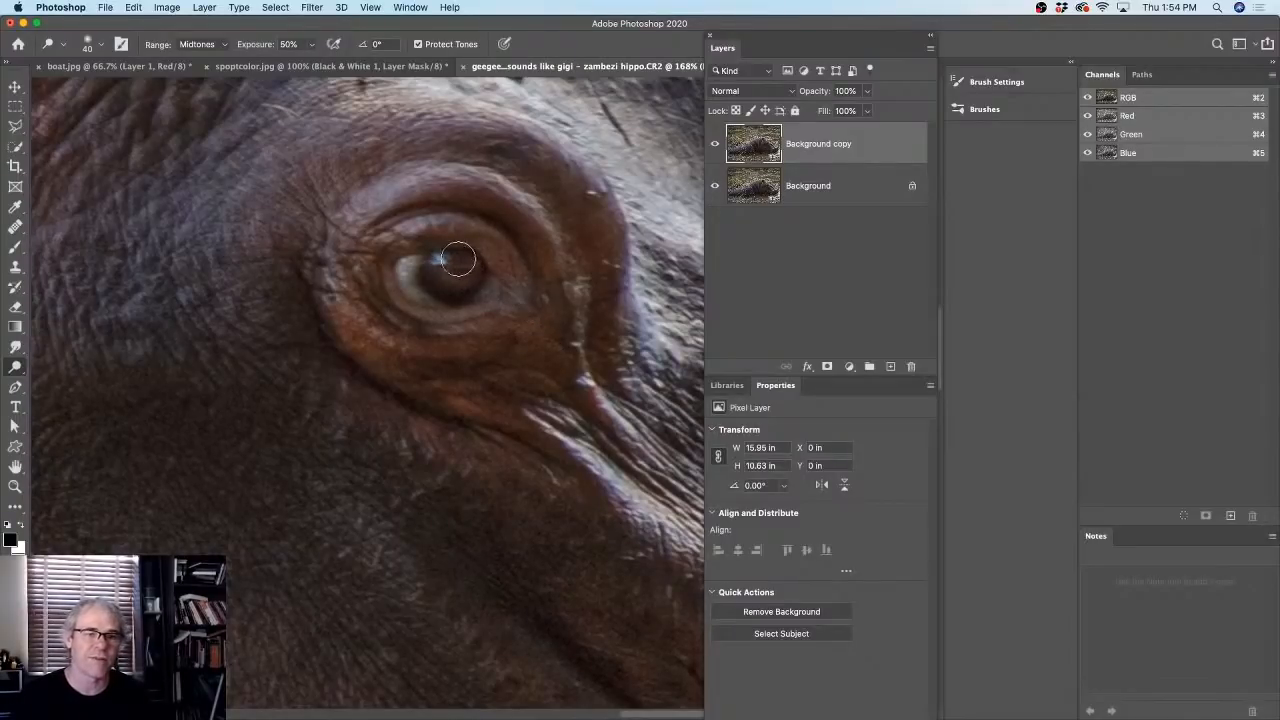
pyautogui.moveTo(459, 268)
pyautogui.mouseDown()
pyautogui.moveTo(454, 280)
pyautogui.moveTo(443, 263)
pyautogui.mouseUp()
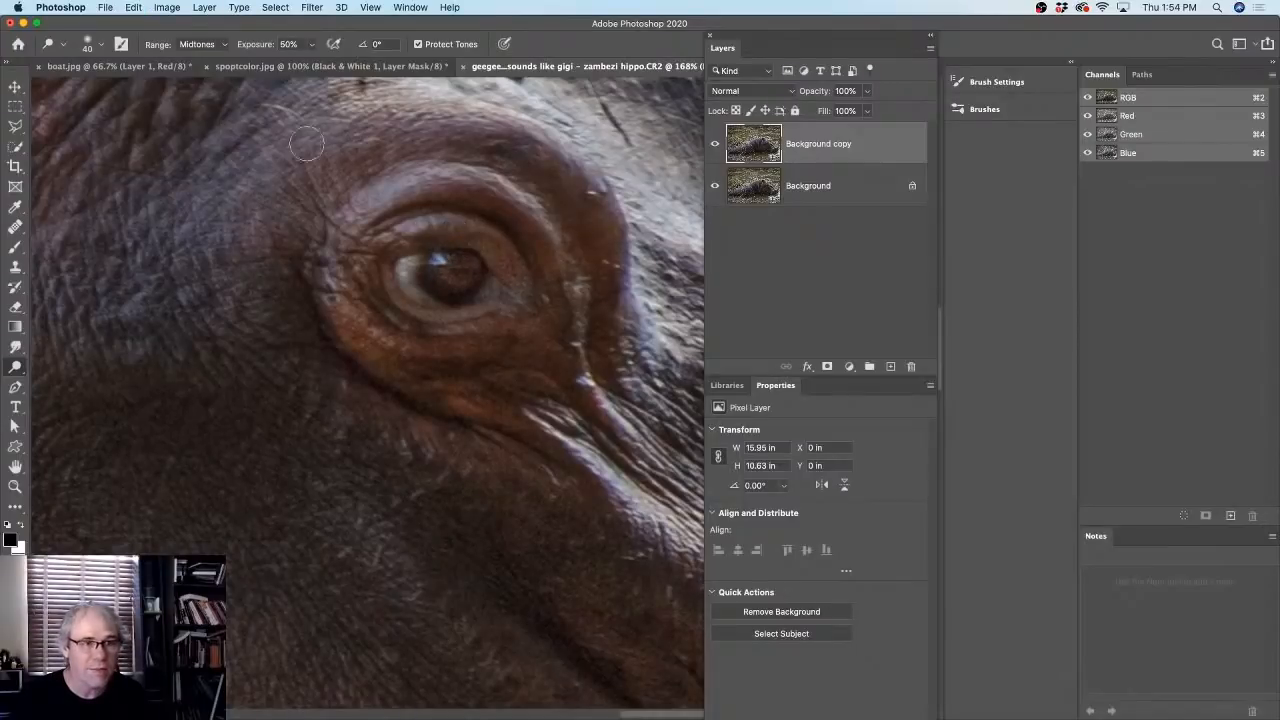
pyautogui.moveTo(245, 48); pyautogui.dragTo(240, 56)
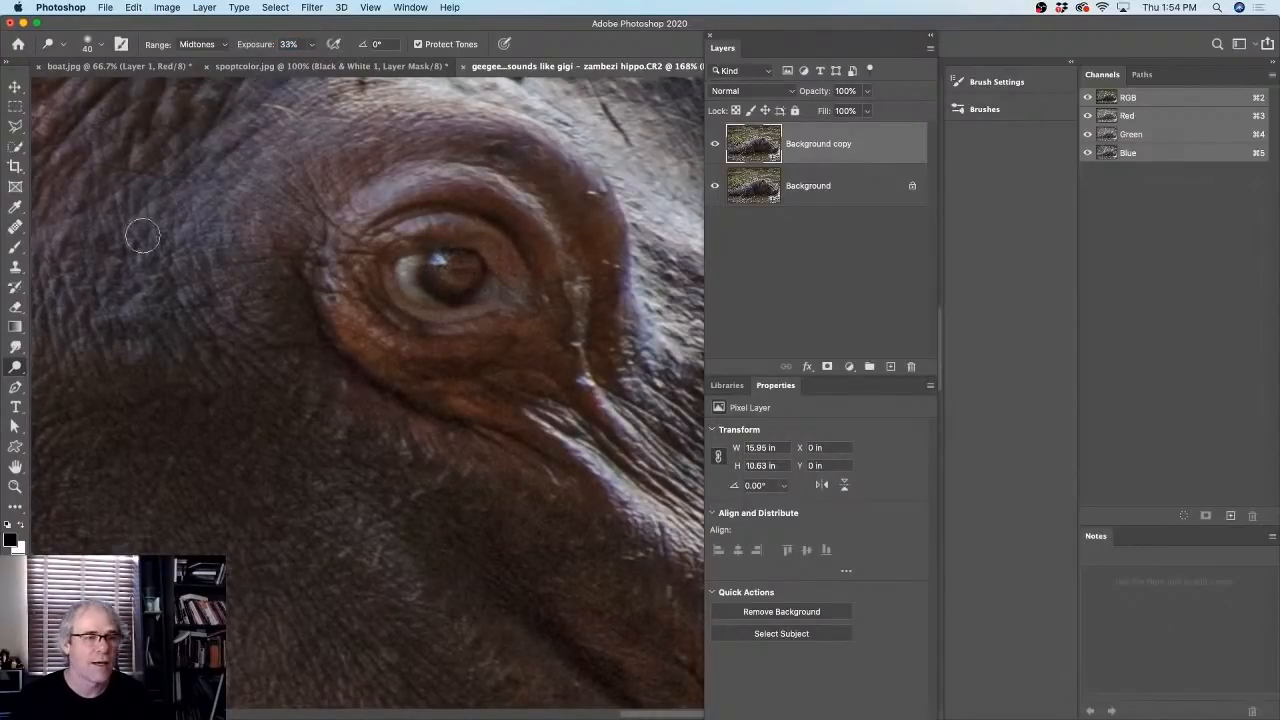
# - Darken the outline of the hippo's iris using the Burn tool on midtones at brush size 8 and 50% exposure
pyautogui.moveTo(15, 370); pyautogui.dragTo(17, 372)
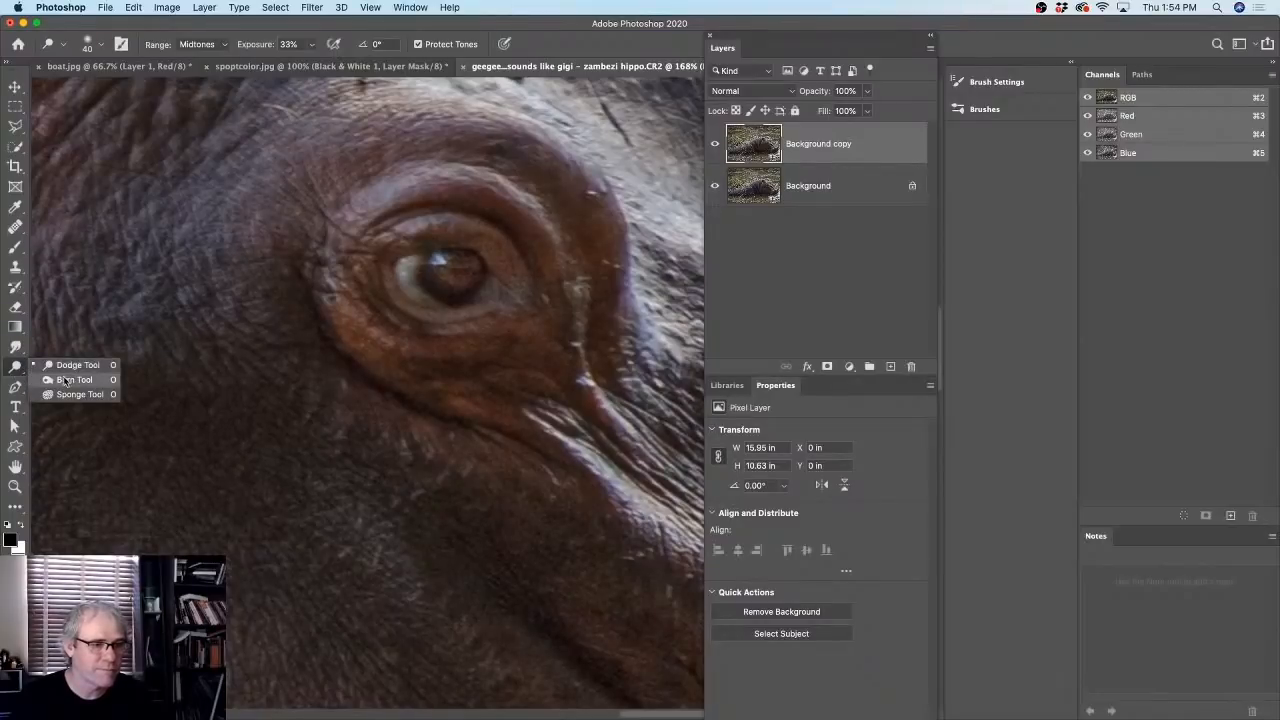
pyautogui.click(60, 380)
pyautogui.press('[')
pyautogui.press('[')
pyautogui.press('[')
pyautogui.press('[')
pyautogui.press('[')
pyautogui.press('[')
pyautogui.press('[')
pyautogui.press('[')
pyautogui.press('[')
pyautogui.press('[')
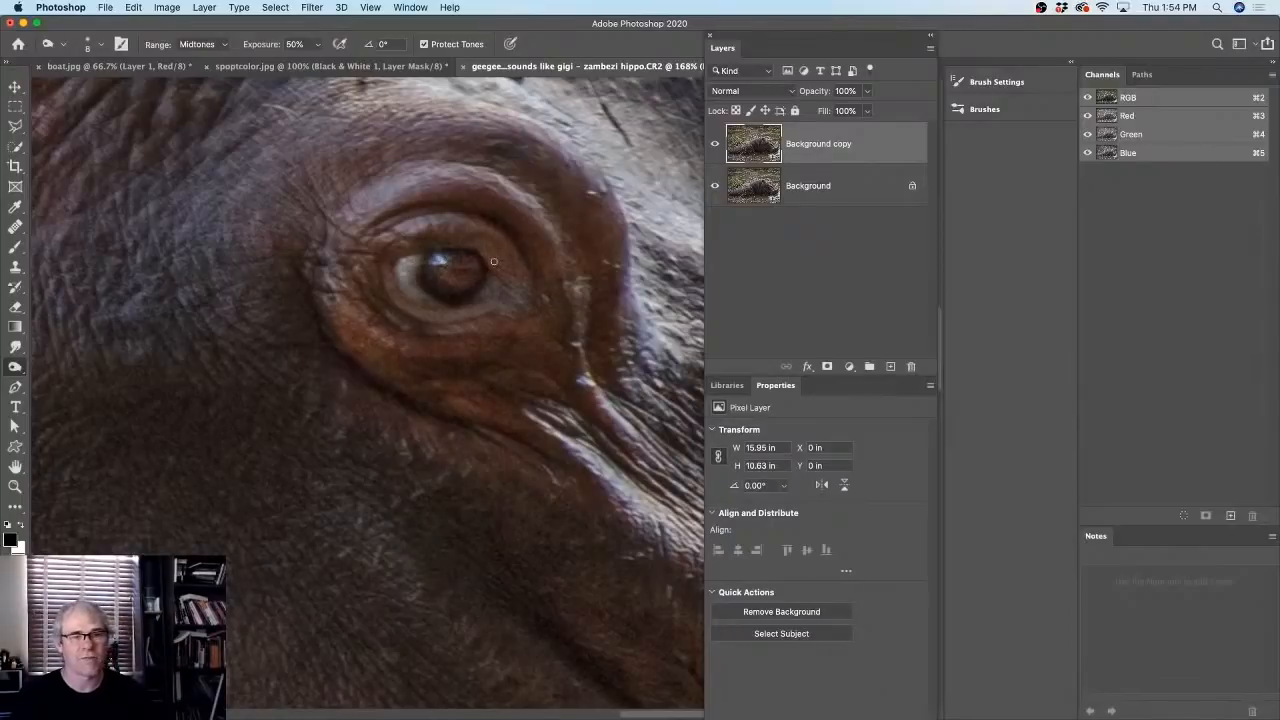
# - Compare the hippo before and after the eye retouching by hiding and showing the copied layer at reduced magnification
pyautogui.scroll(-6, 493, 262)
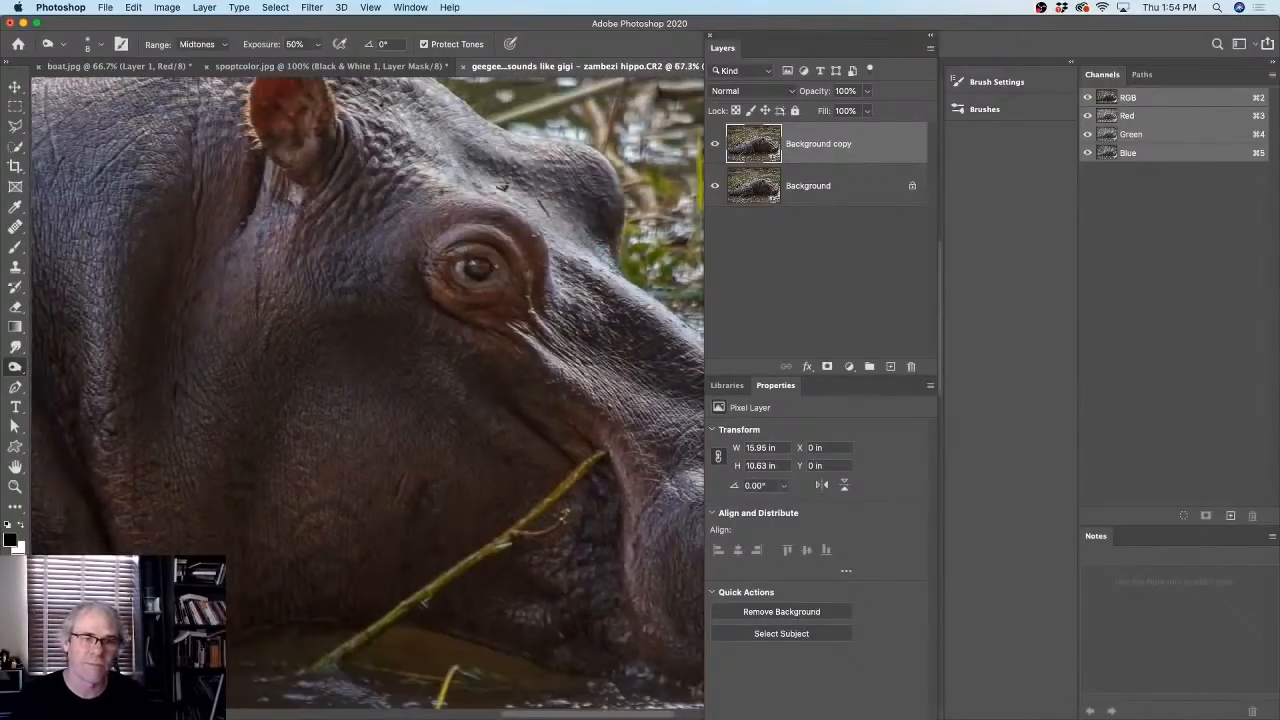
pyautogui.click(714, 143)
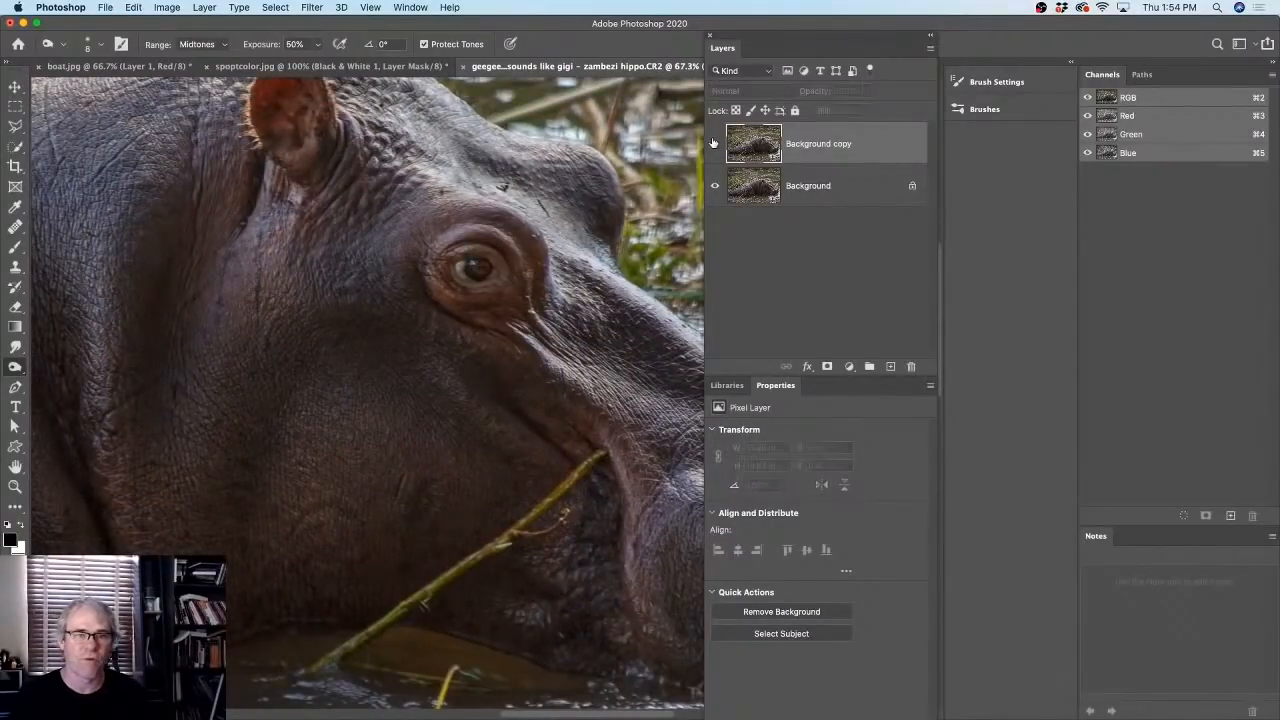
pyautogui.click(714, 143)
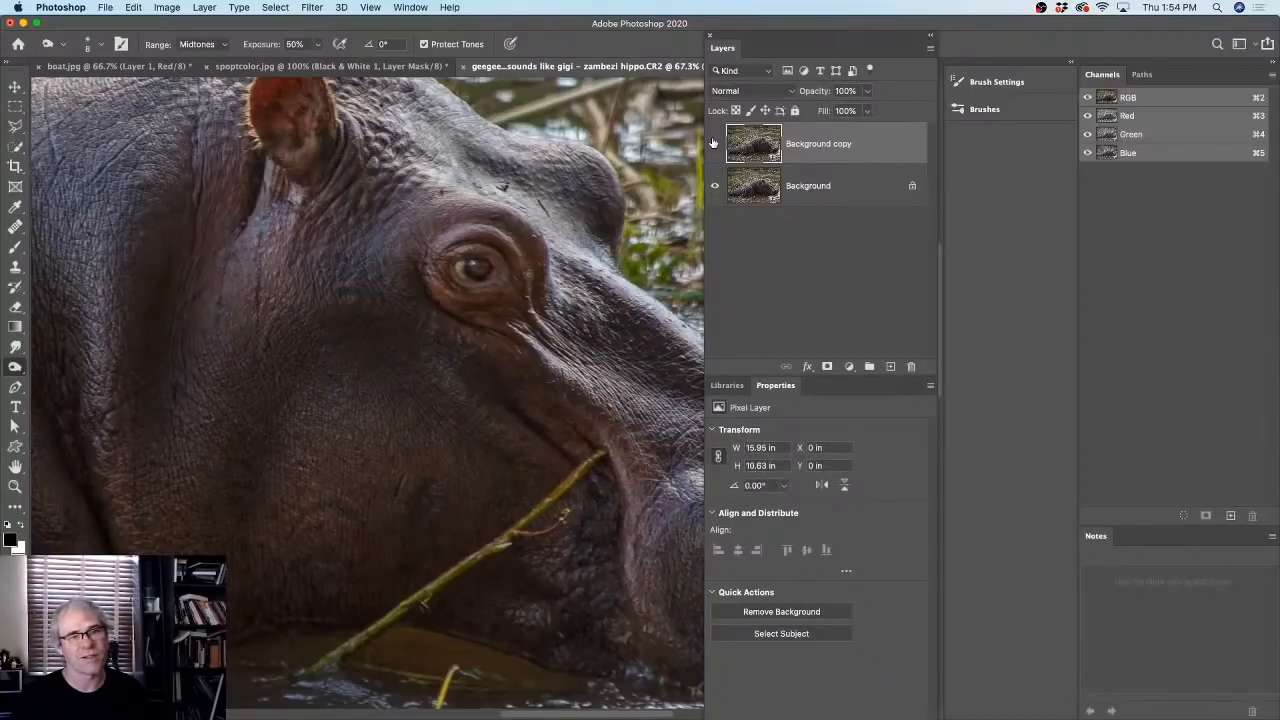
pyautogui.scroll(-3, 500, 252)
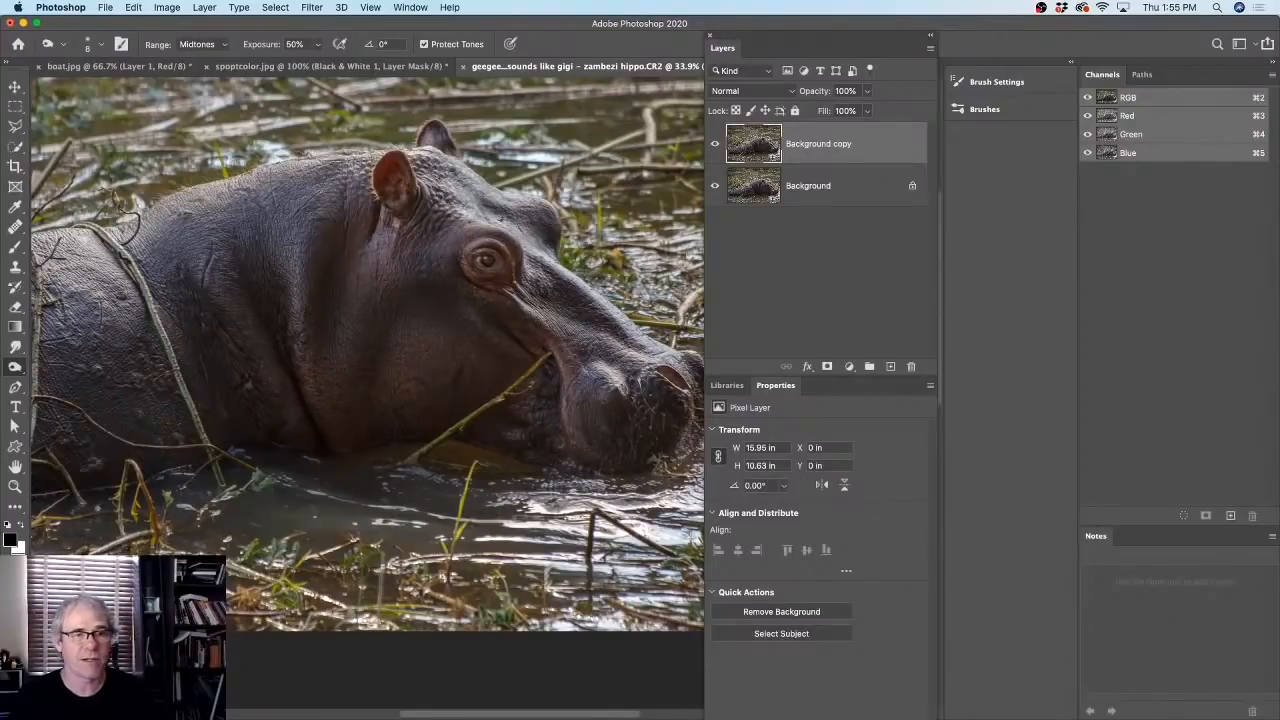
# - Switch to Bridge, open the guitarist raw photo DSC02174.ARW in Camera Raw, and reset its adjustments
pyautogui.click(16, 87)
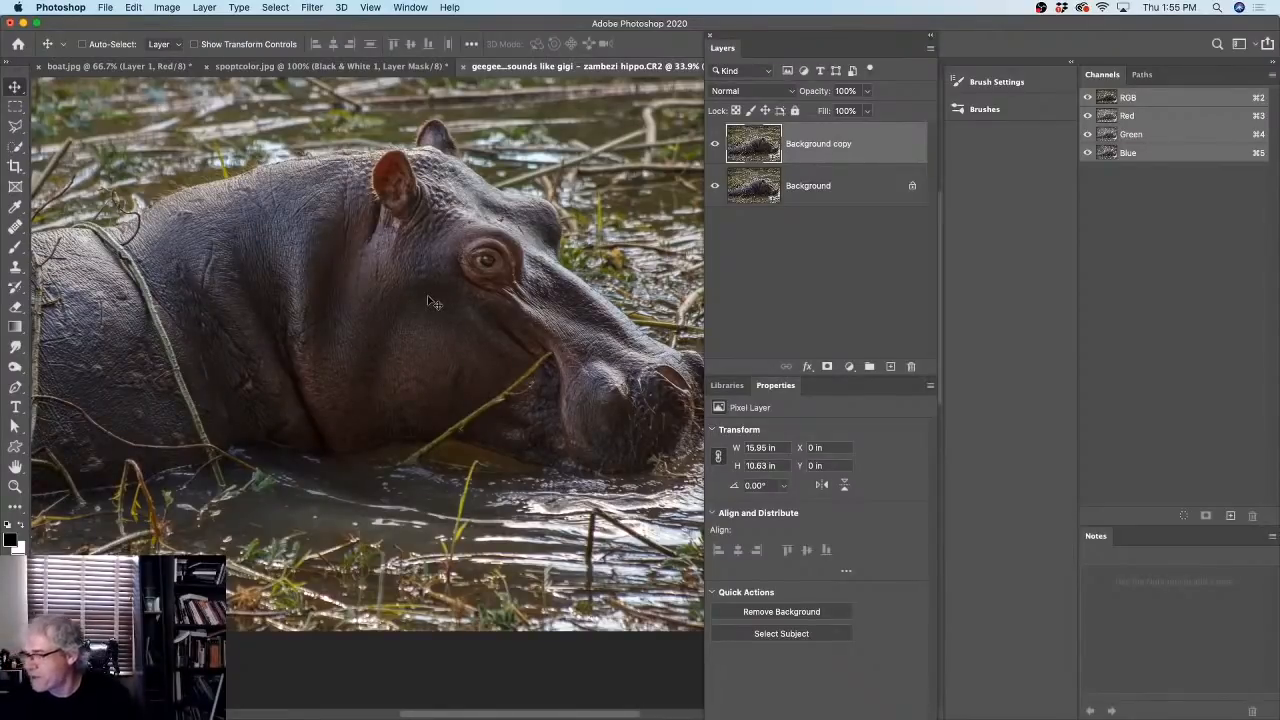
pyautogui.press('super+Tab')
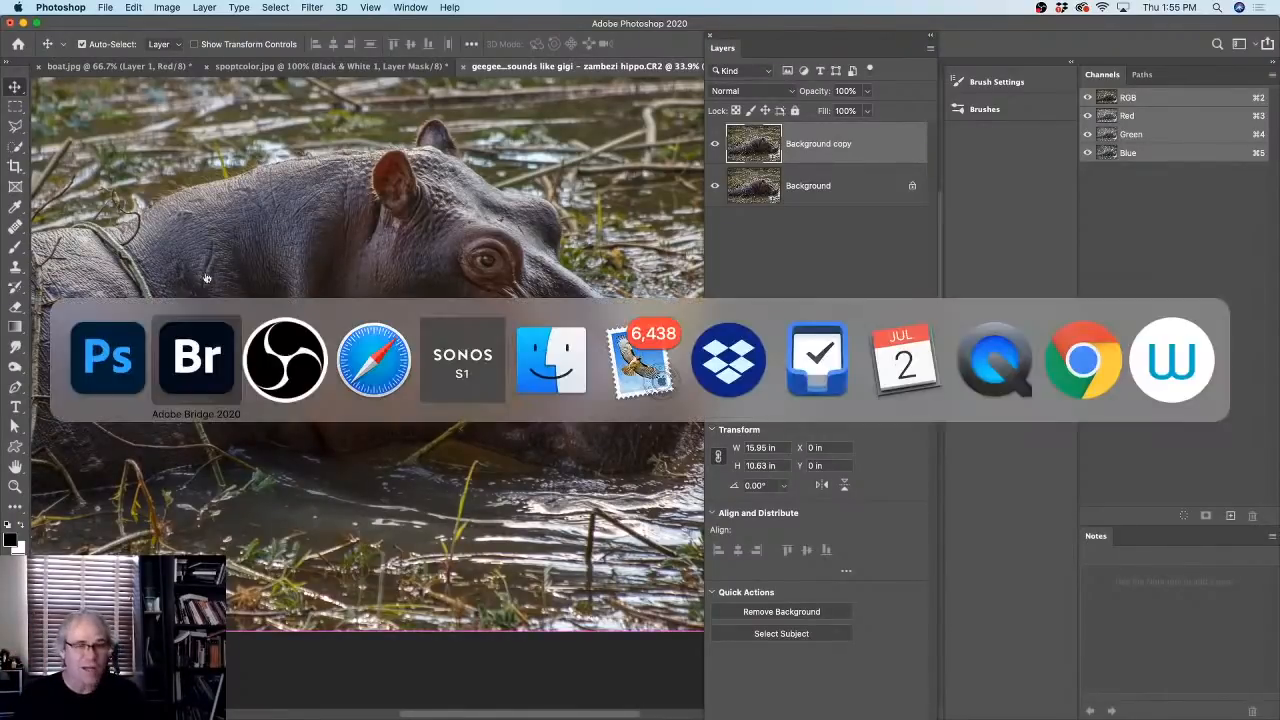
pyautogui.click(213, 374)
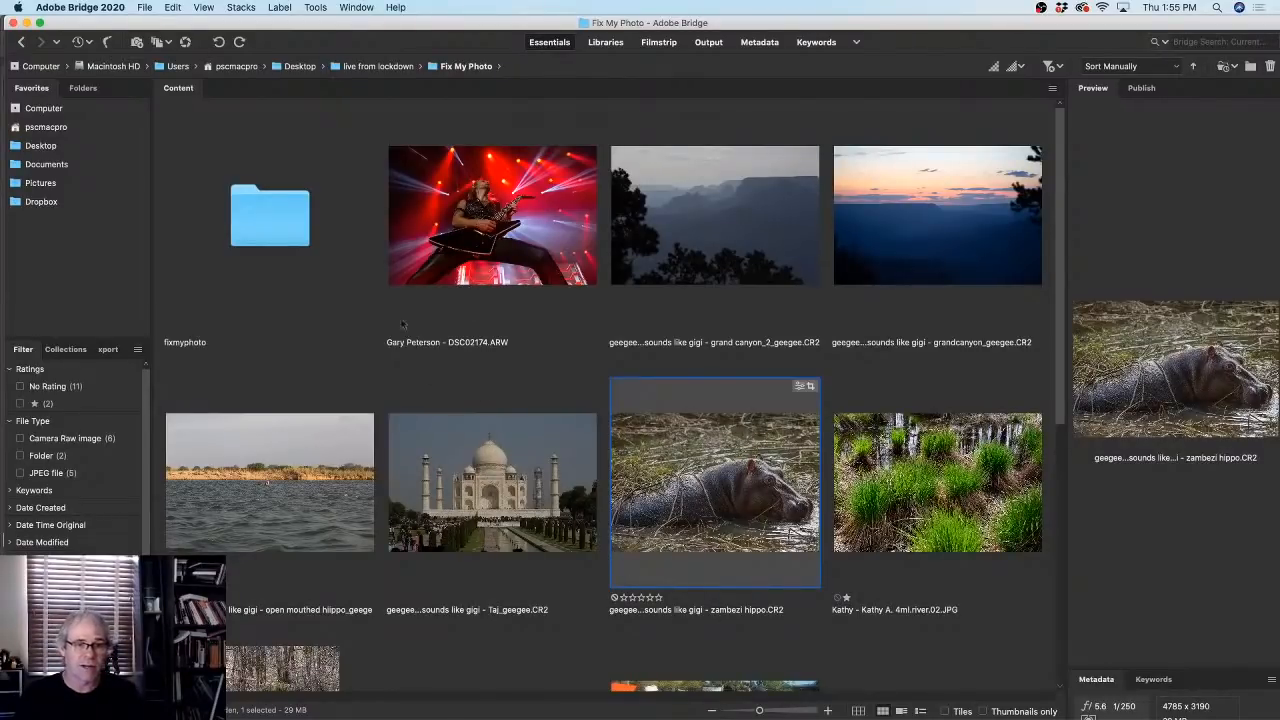
pyautogui.click(563, 101)
pyautogui.click(542, 194)
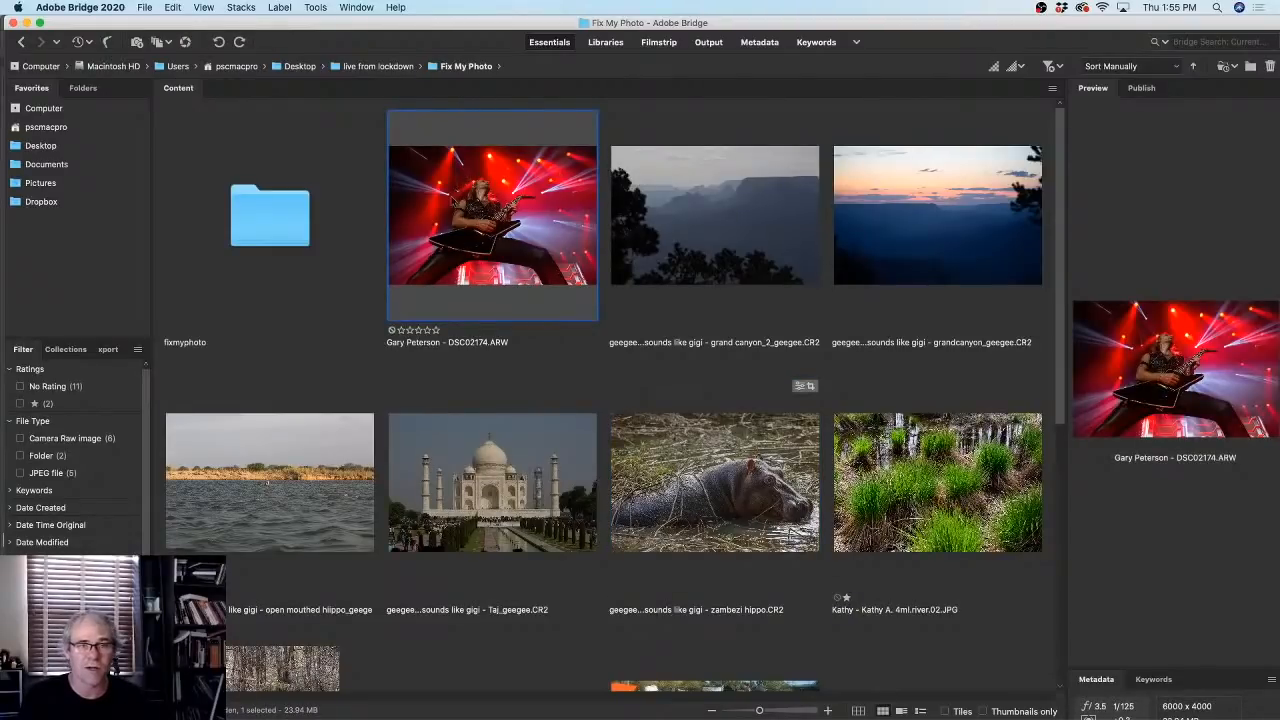
pyautogui.doubleClick(542, 194)
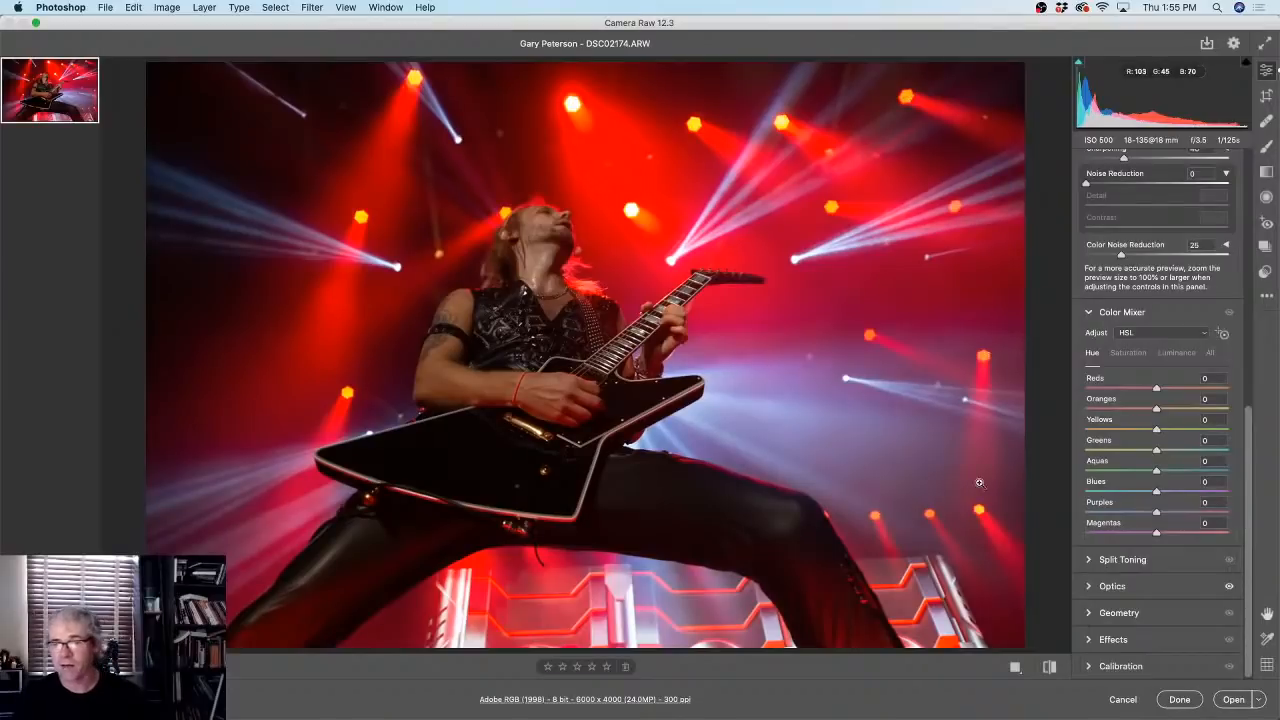
pyautogui.press('alt')
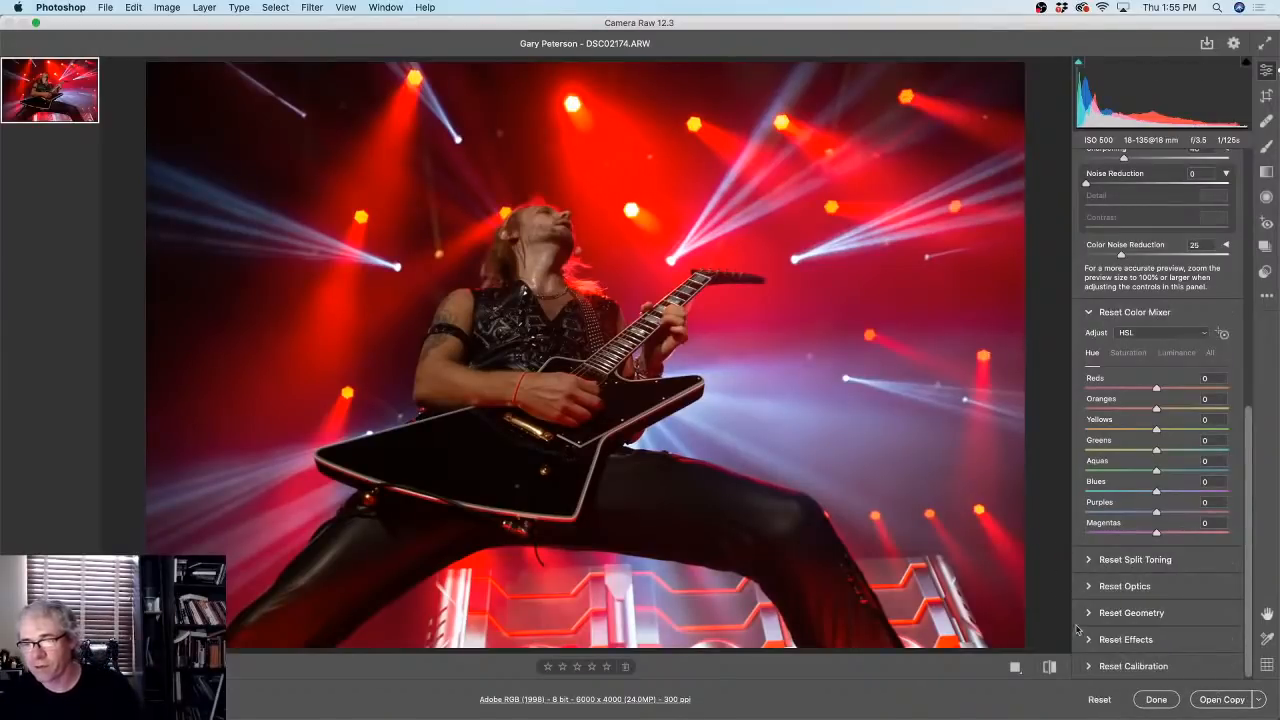
pyautogui.keyDown('alt'); pyautogui.click(1099, 701); pyautogui.keyUp('alt')
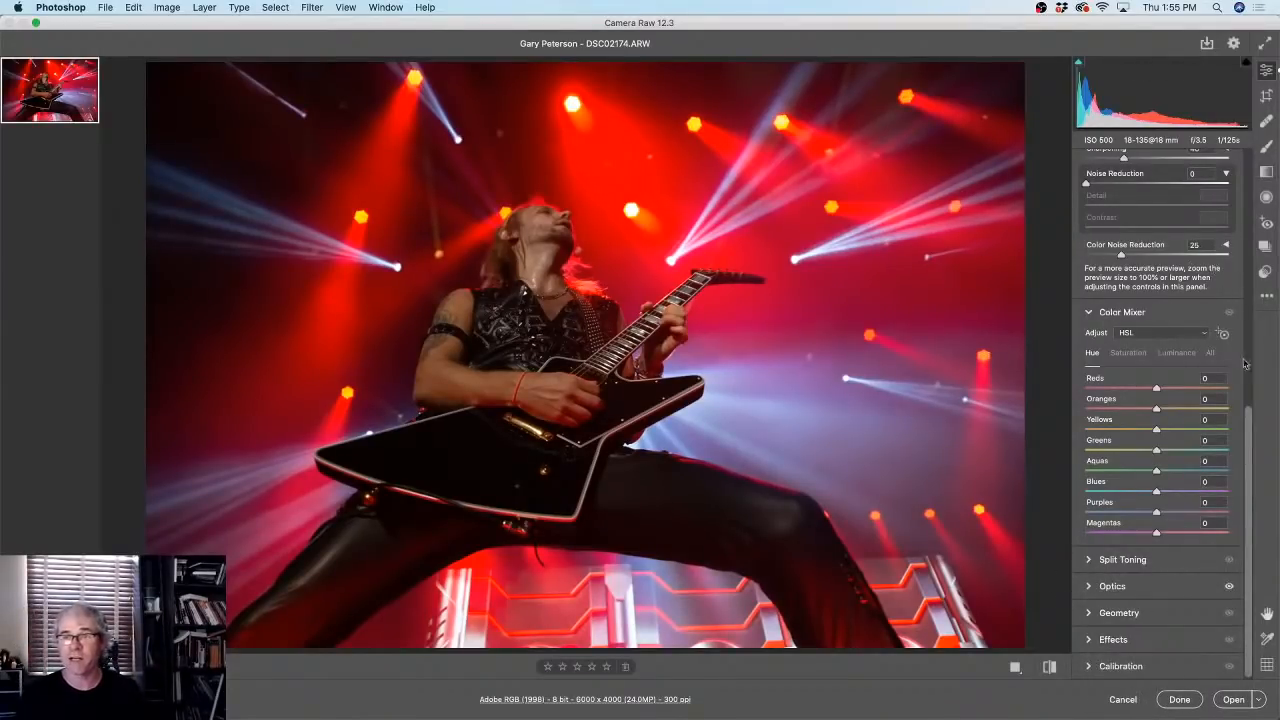
# - Try the guitarist photo's exposure at +0.50, -1.30, +0.95 and +0.90, and test highlights at +30
pyautogui.moveTo(1249, 421); pyautogui.dragTo(1231, 145)
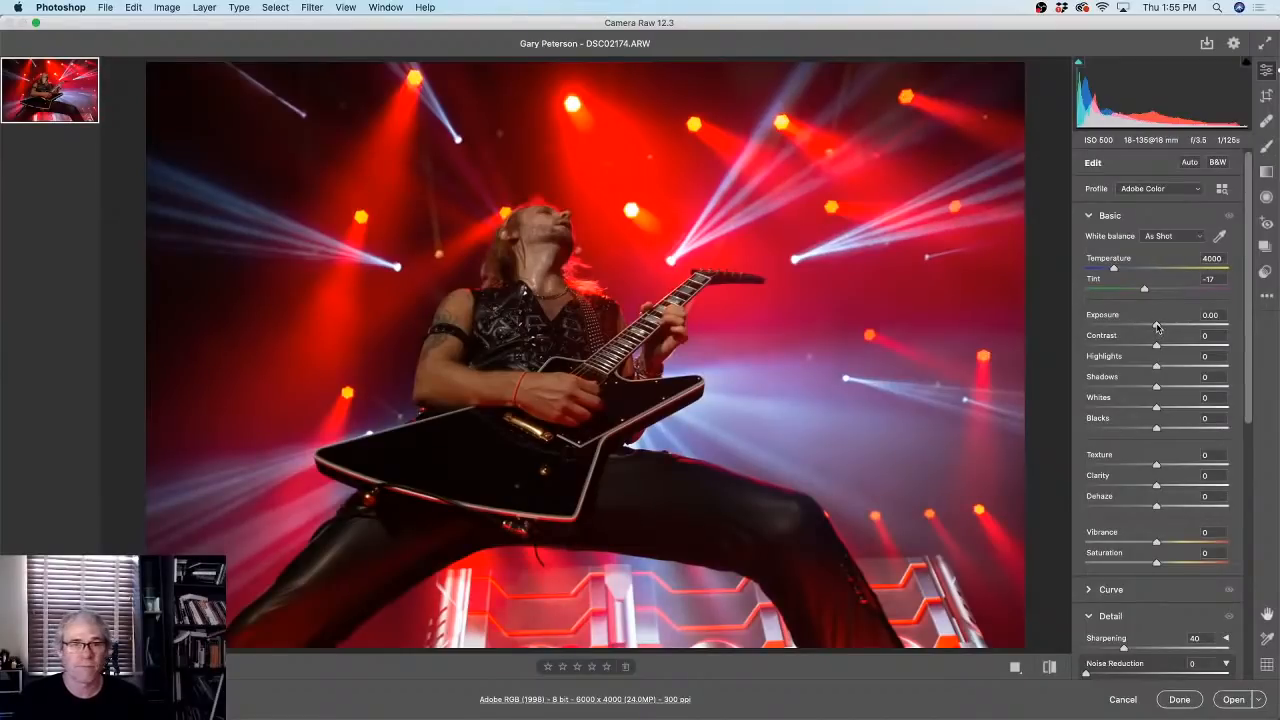
pyautogui.moveTo(1157, 327); pyautogui.dragTo(1163, 326)
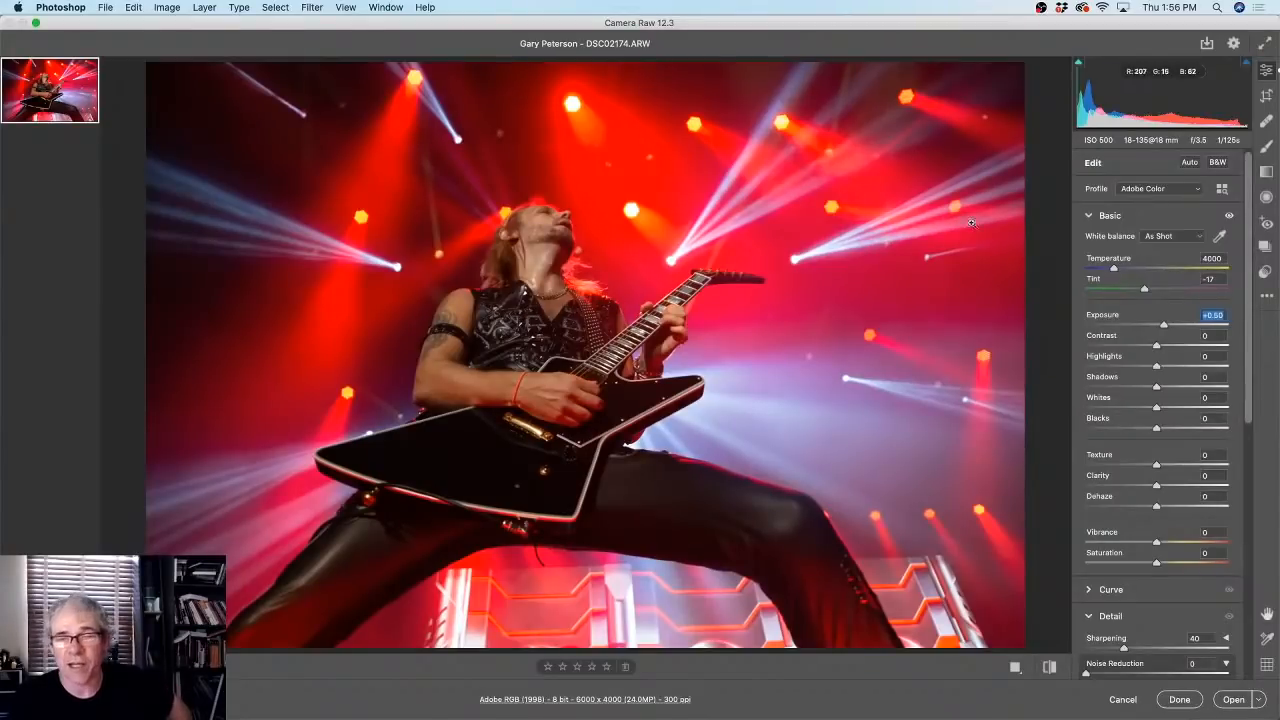
pyautogui.moveTo(1163, 326); pyautogui.dragTo(1137, 326)
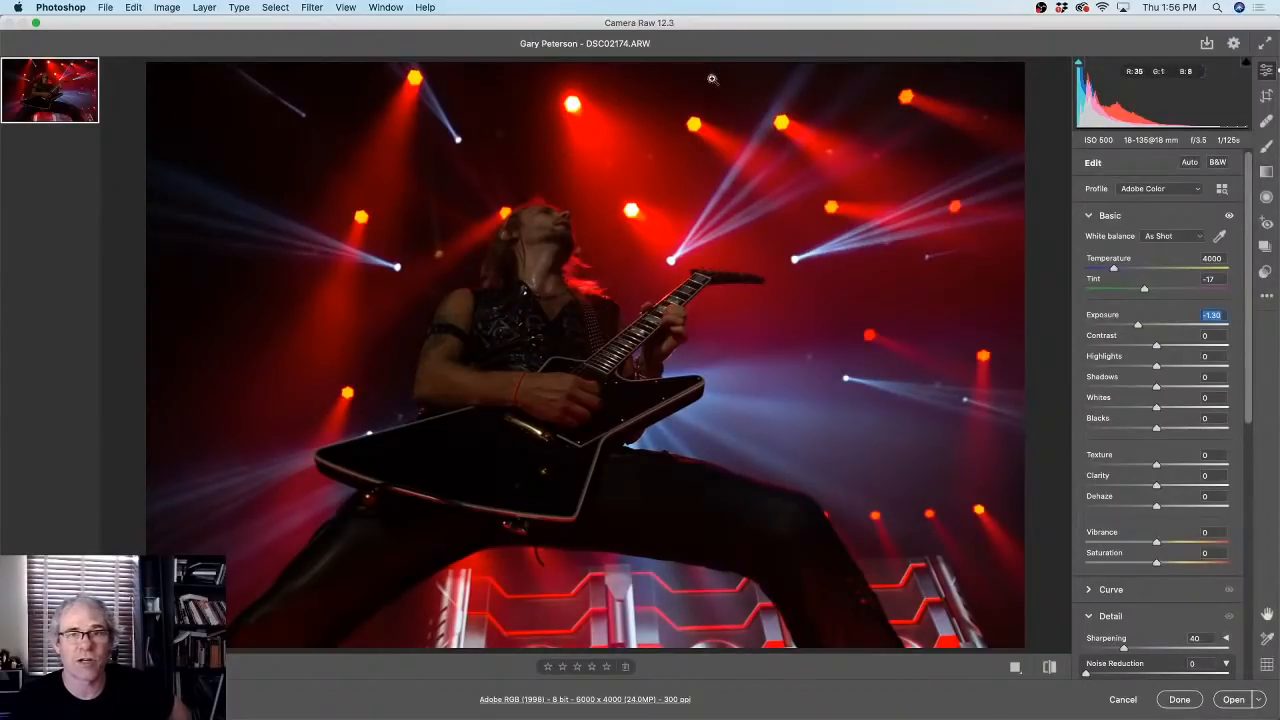
pyautogui.moveTo(1137, 326); pyautogui.dragTo(1169, 331)
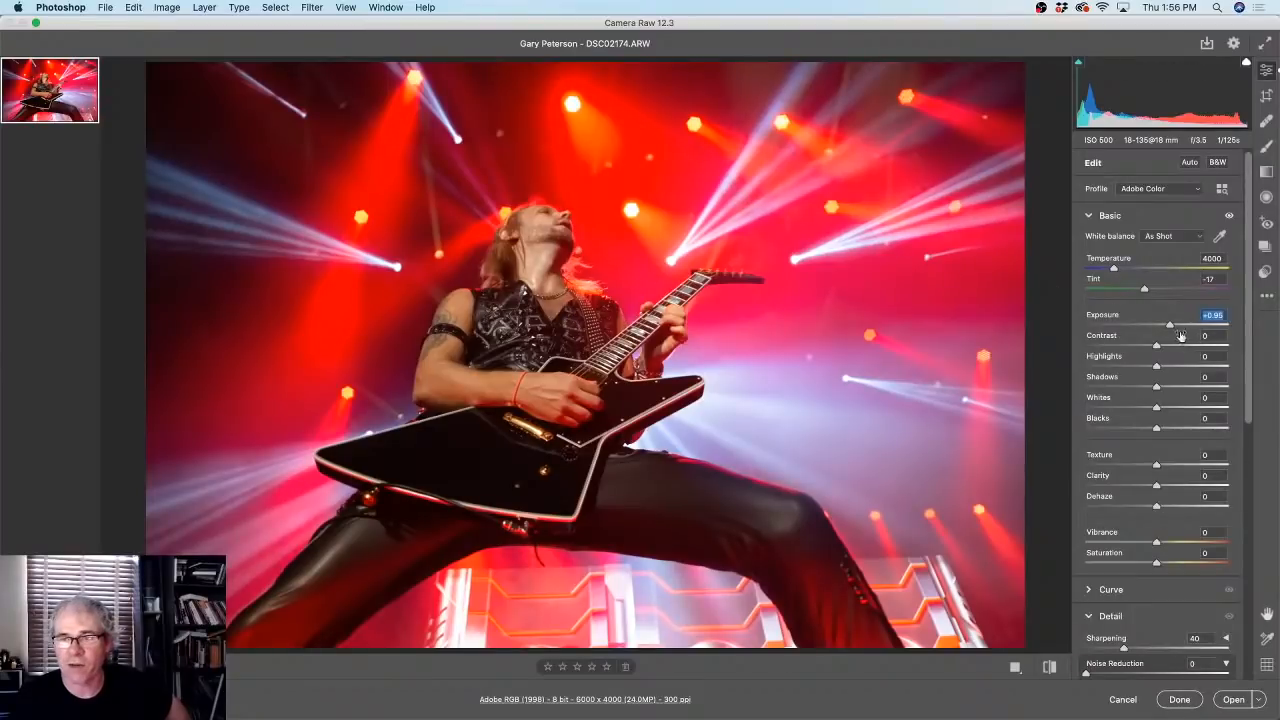
pyautogui.moveTo(1167, 328); pyautogui.dragTo(1180, 386)
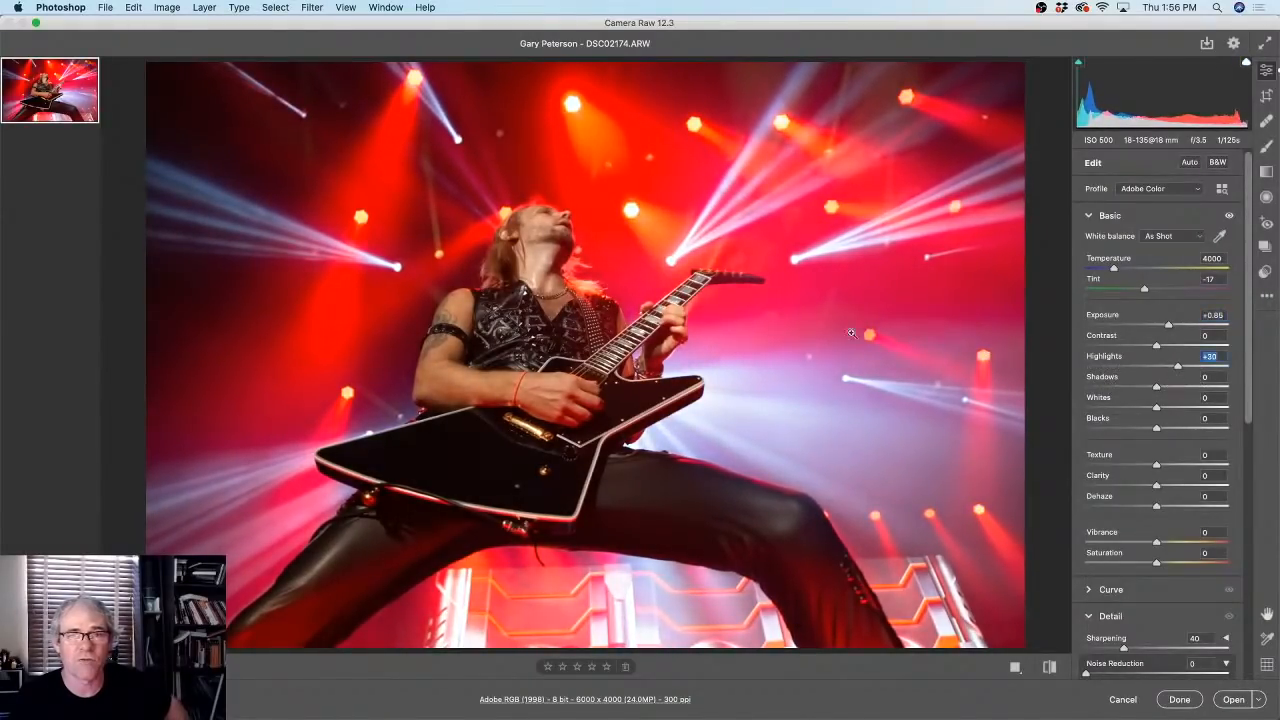
pyautogui.doubleClick(1179, 367)
pyautogui.moveTo(1169, 326); pyautogui.dragTo(1170, 327)
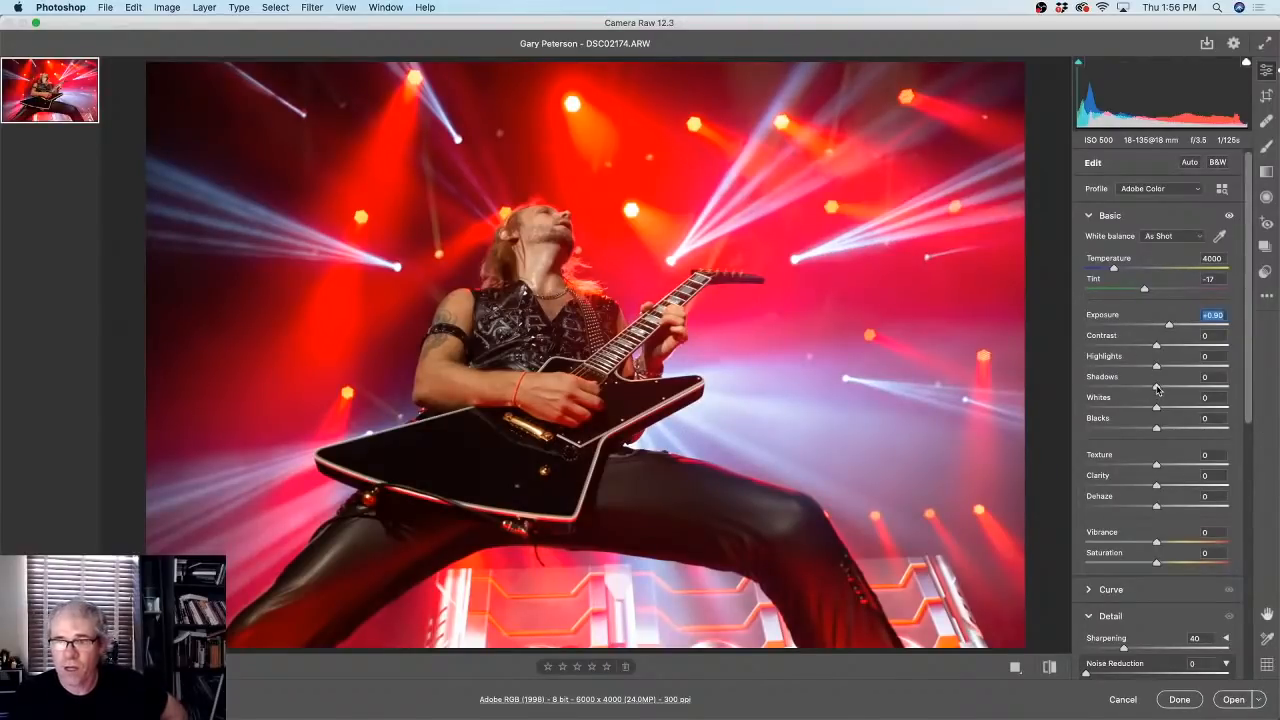
# - Set the photo's exposure to +1.15, trying highlights at -100 with clarity at +37 and resetting both to 0
pyautogui.moveTo(1157, 388)
pyautogui.mouseDown()
pyautogui.moveTo(1198, 387)
pyautogui.moveTo(1157, 389)
pyautogui.mouseUp()
pyautogui.moveTo(1167, 327); pyautogui.dragTo(1085, 364)
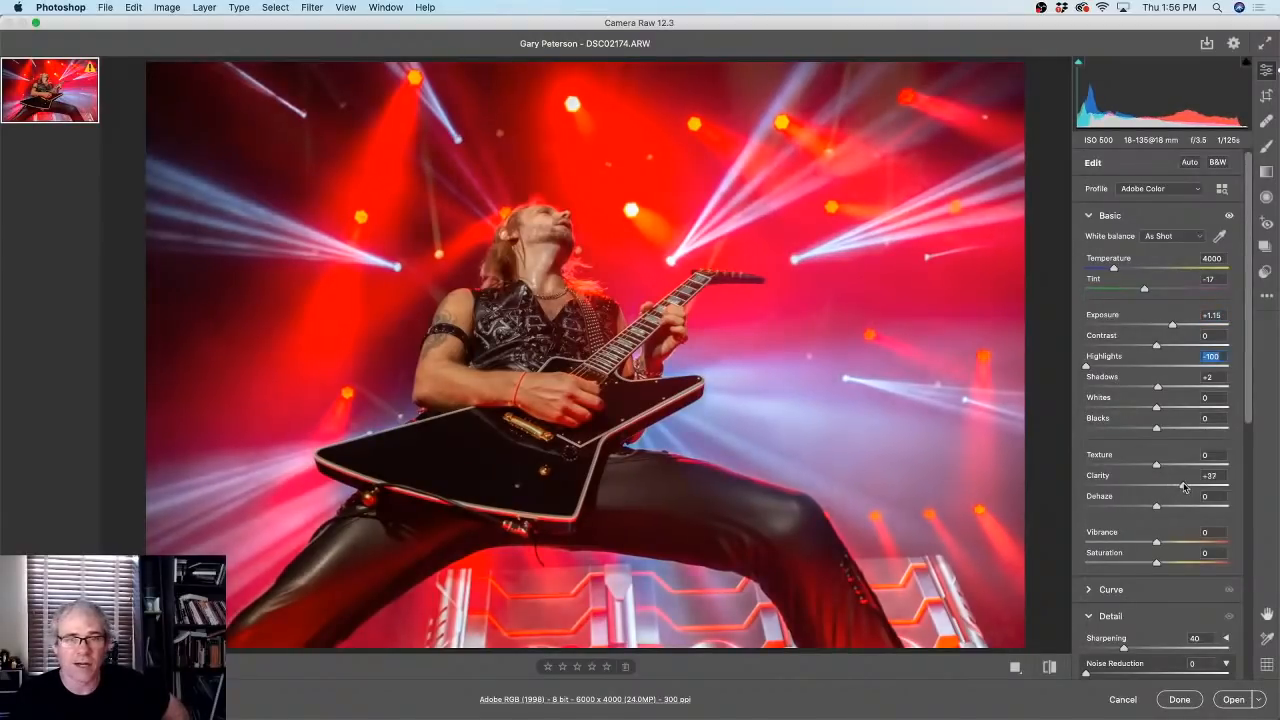
pyautogui.moveTo(1159, 487)
pyautogui.mouseDown()
pyautogui.moveTo(1184, 488)
pyautogui.moveTo(1157, 488)
pyautogui.mouseUp()
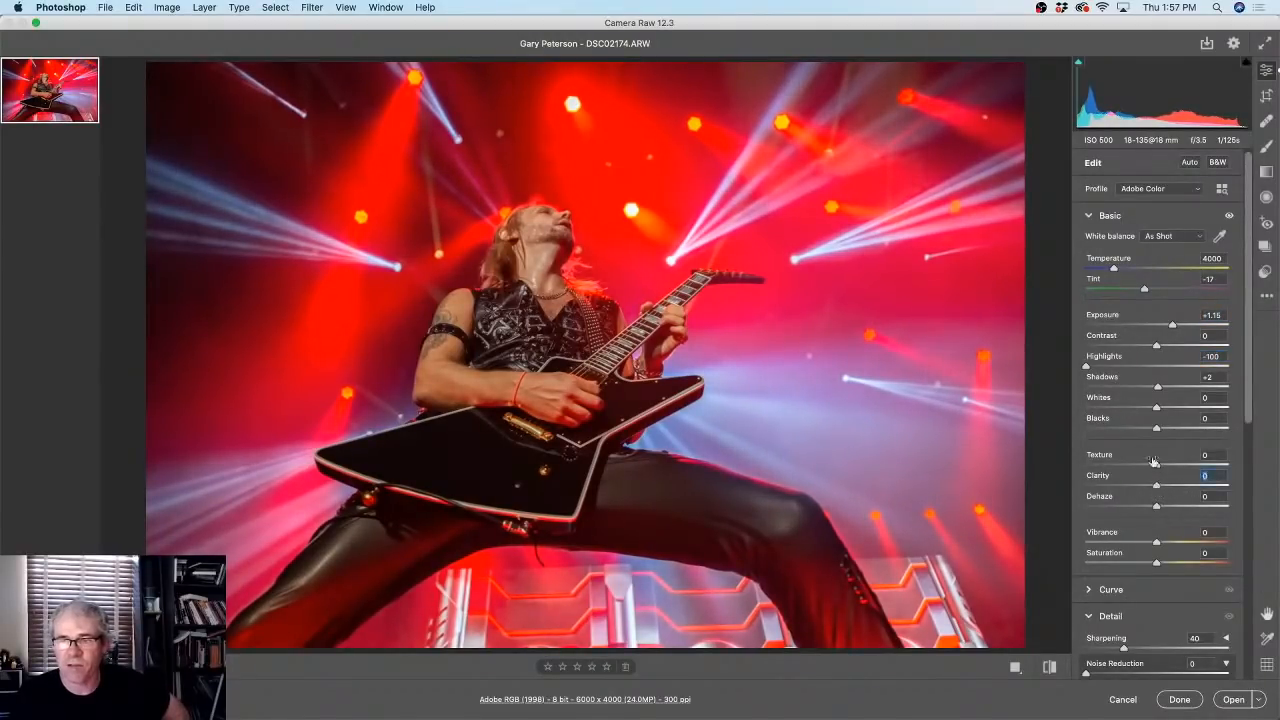
pyautogui.doubleClick(1087, 366)
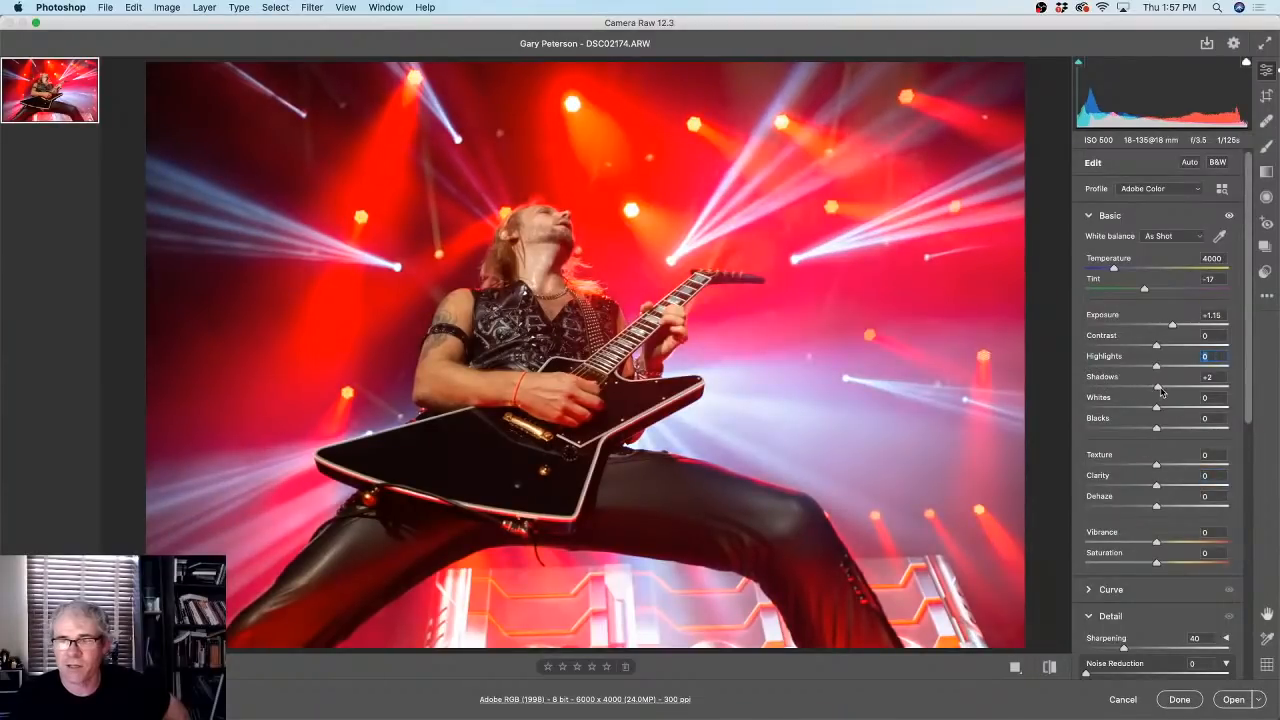
# - Set shadows to +35, whites to +1 and blacks to -15, and warm the photo's temperature to 4500
pyautogui.moveTo(1158, 389)
pyautogui.mouseDown()
pyautogui.moveTo(1200, 390)
pyautogui.moveTo(1143, 430)
pyautogui.moveTo(1167, 409)
pyautogui.moveTo(1215, 407)
pyautogui.moveTo(1142, 410)
pyautogui.moveTo(1170, 410)
pyautogui.moveTo(1157, 409)
pyautogui.mouseUp()
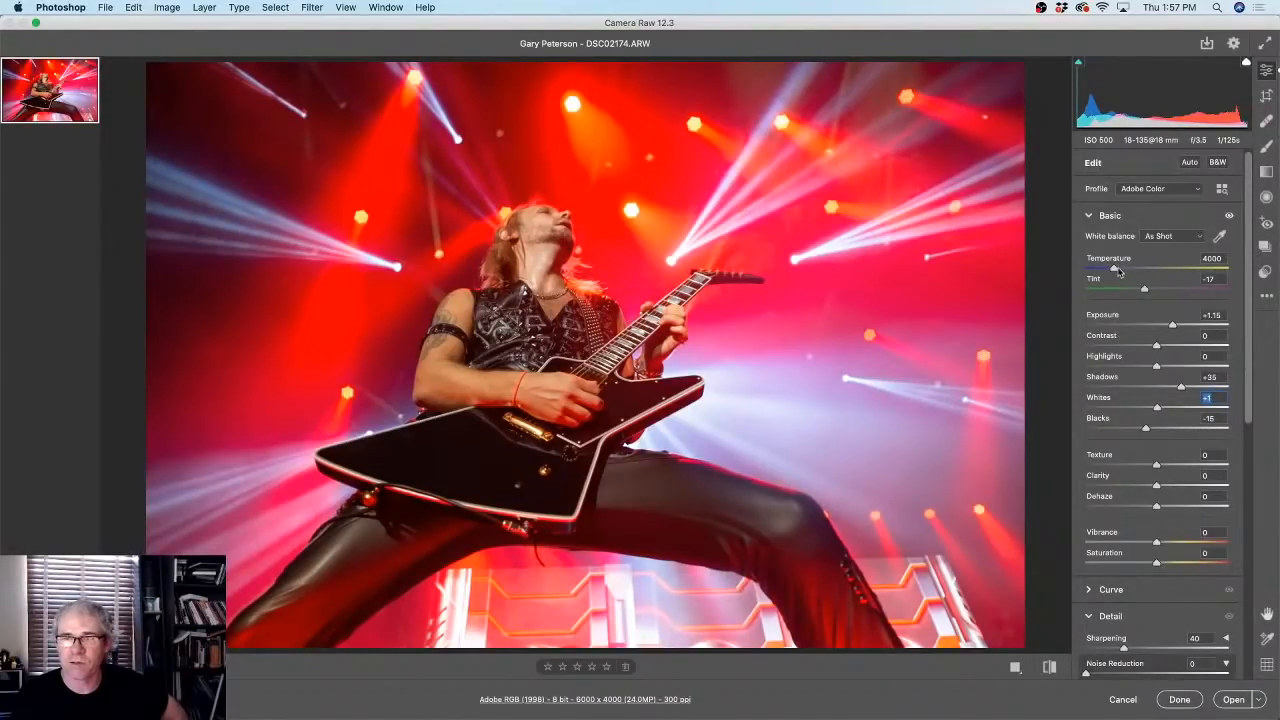
pyautogui.moveTo(1115, 270); pyautogui.dragTo(1121, 270)
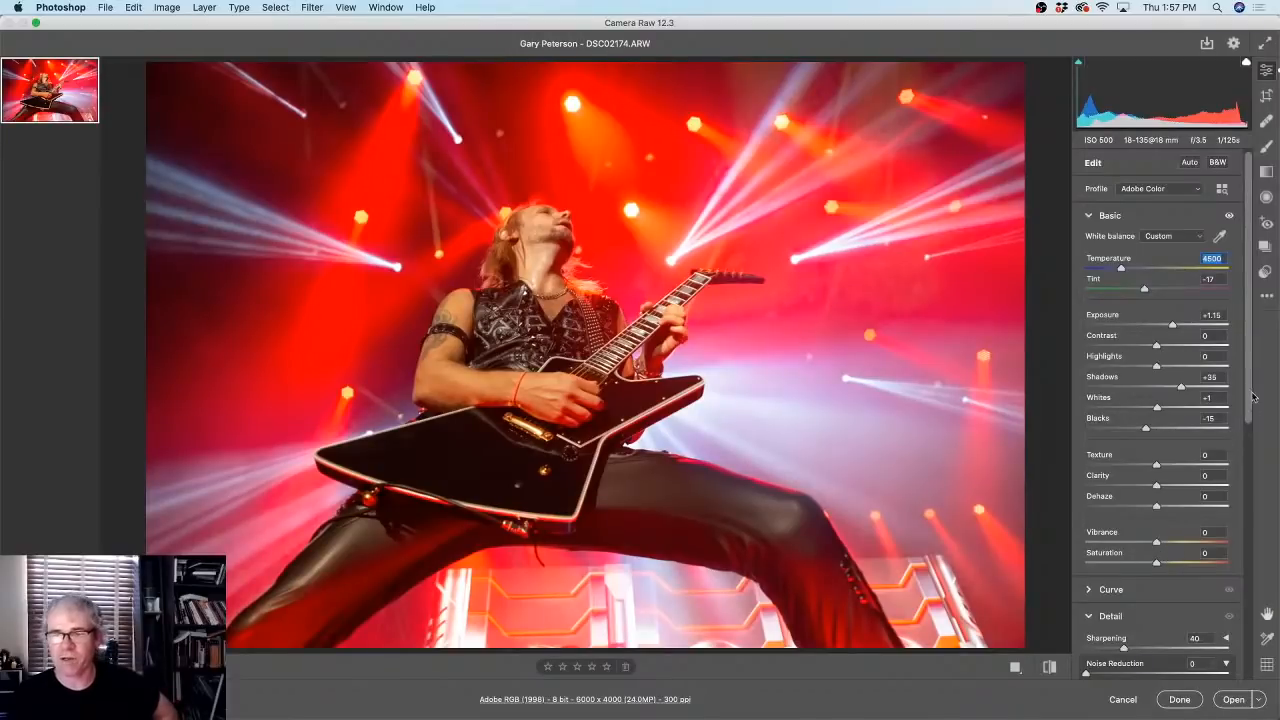
pyautogui.moveTo(1248, 377)
pyautogui.mouseDown()
pyautogui.moveTo(1249, 565)
pyautogui.moveTo(1249, 360)
pyautogui.mouseUp()
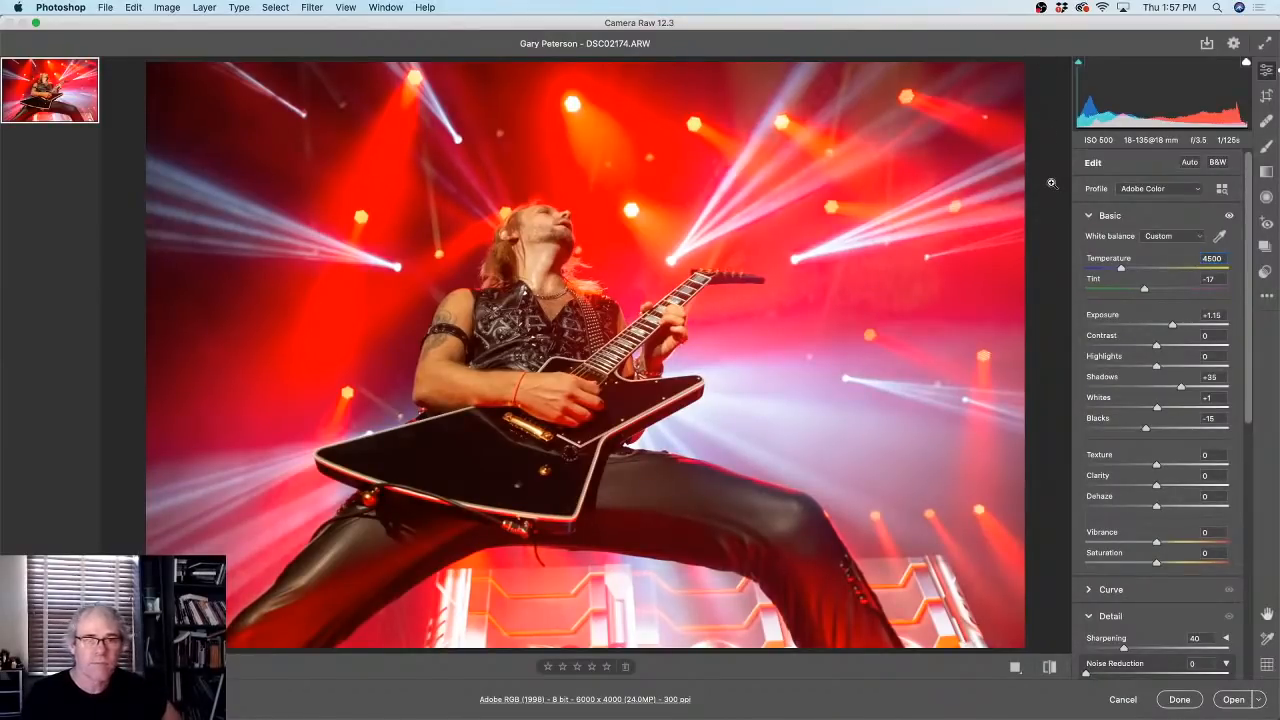
# - Compare the guitarist photo's current adjustments with its default settings several times, ending on the adjusted version
pyautogui.click(1048, 667)
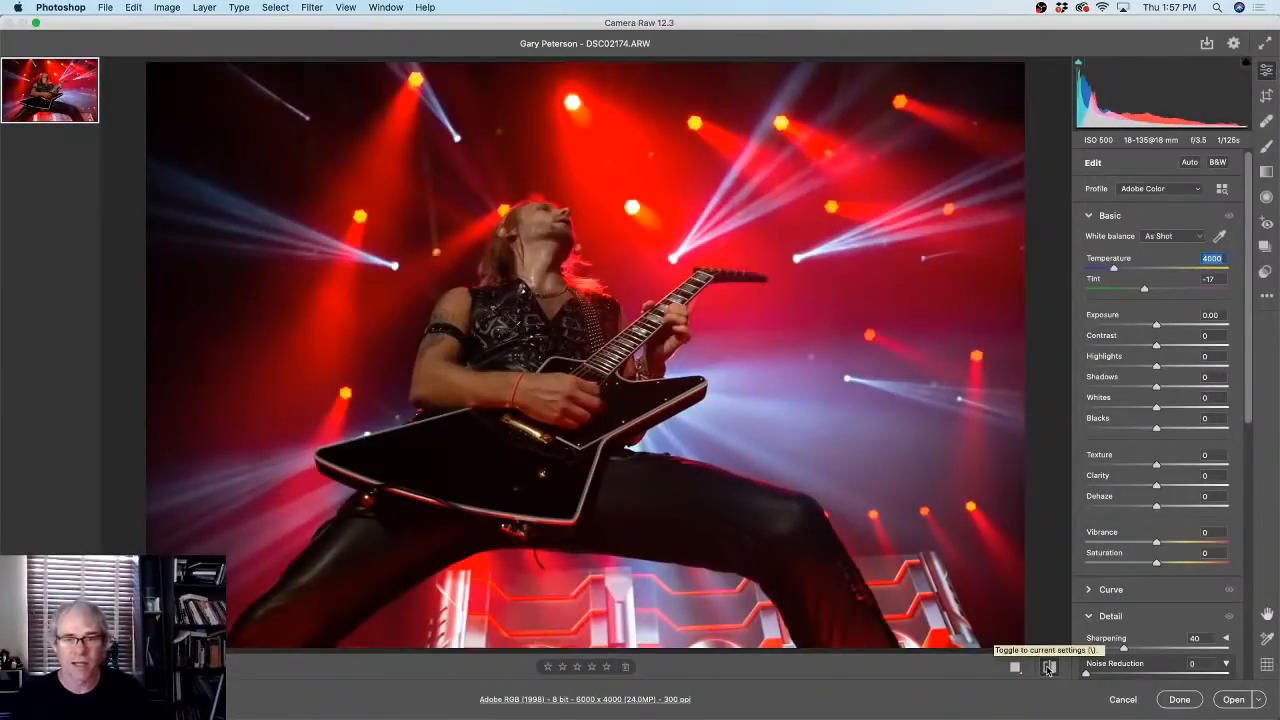
pyautogui.click(1048, 667)
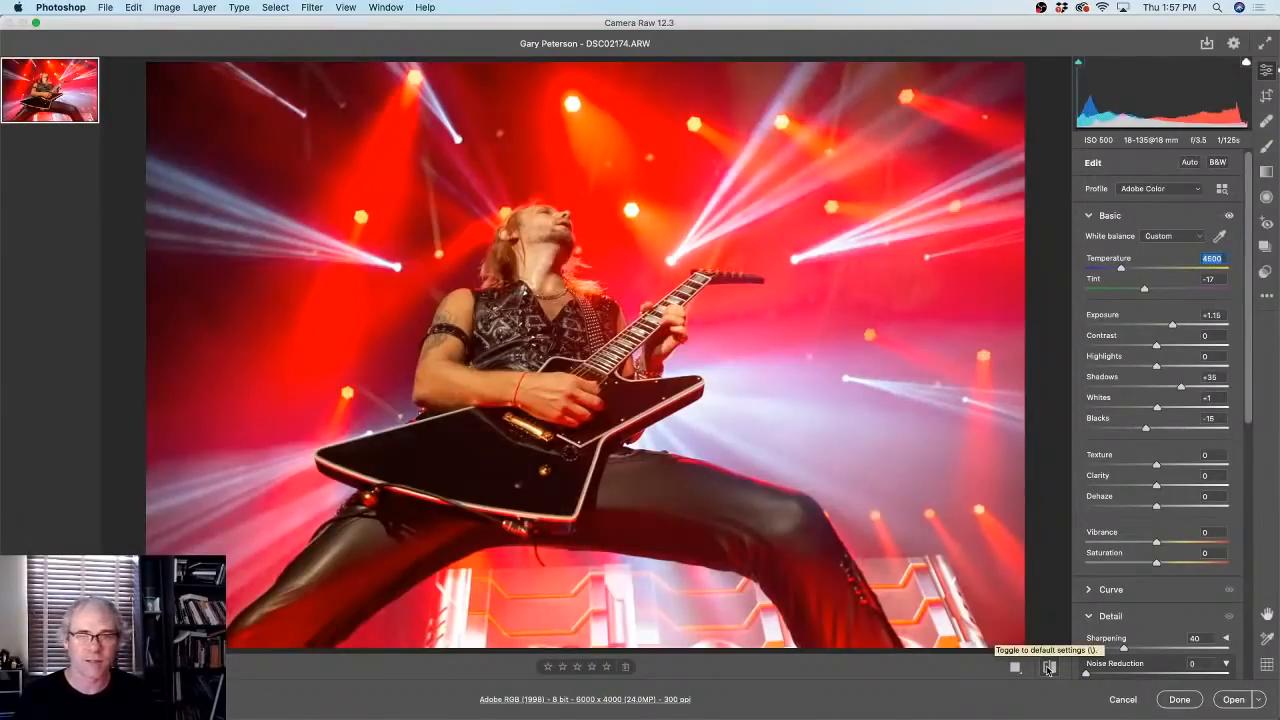
pyautogui.click(1048, 667)
pyautogui.click(1048, 667)
pyautogui.click(1048, 667)
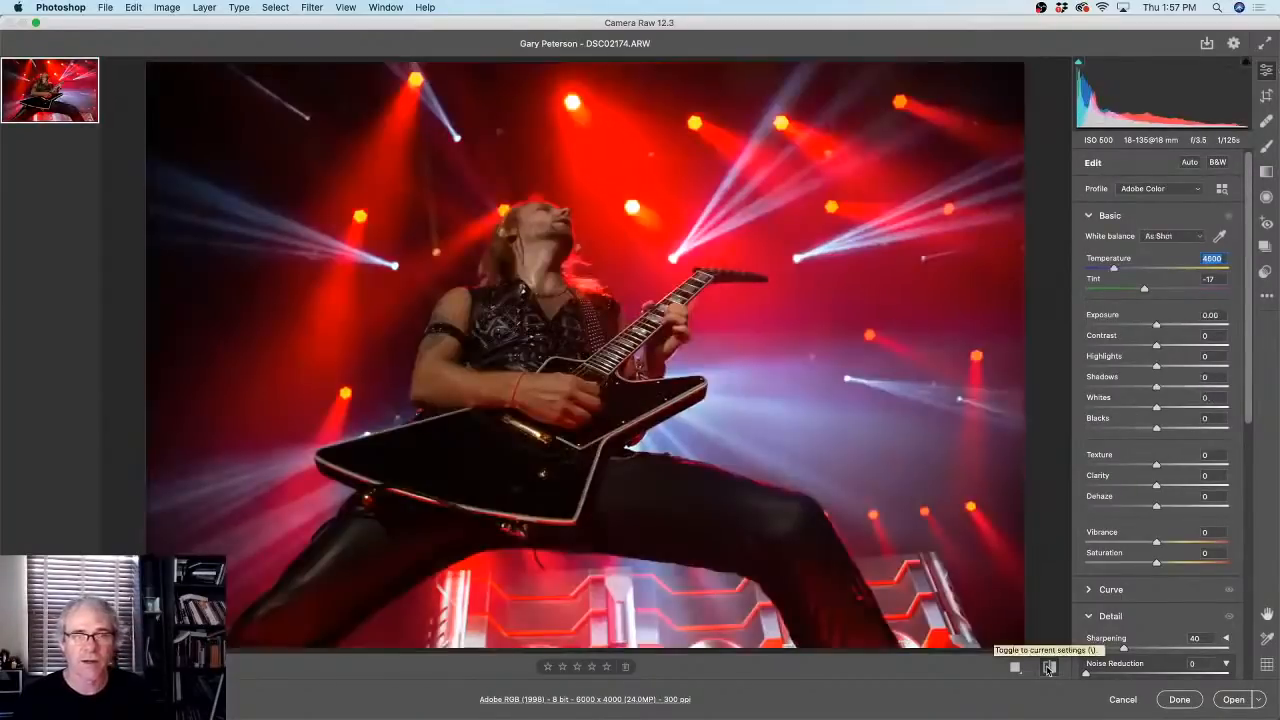
pyautogui.click(1048, 667)
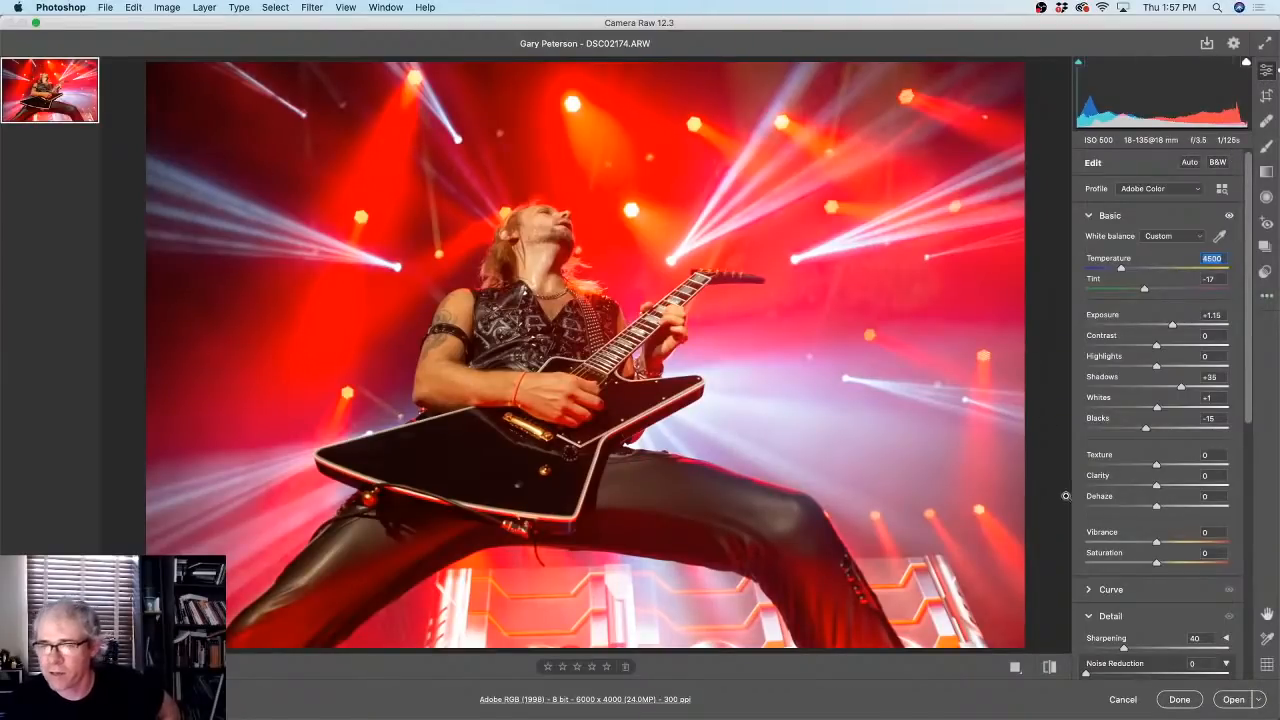
# - Reset all Camera Raw adjustments on the guitarist photo
pyautogui.scroll(-2, 1205, 456)
pyautogui.scroll(-1, 1190, 490)
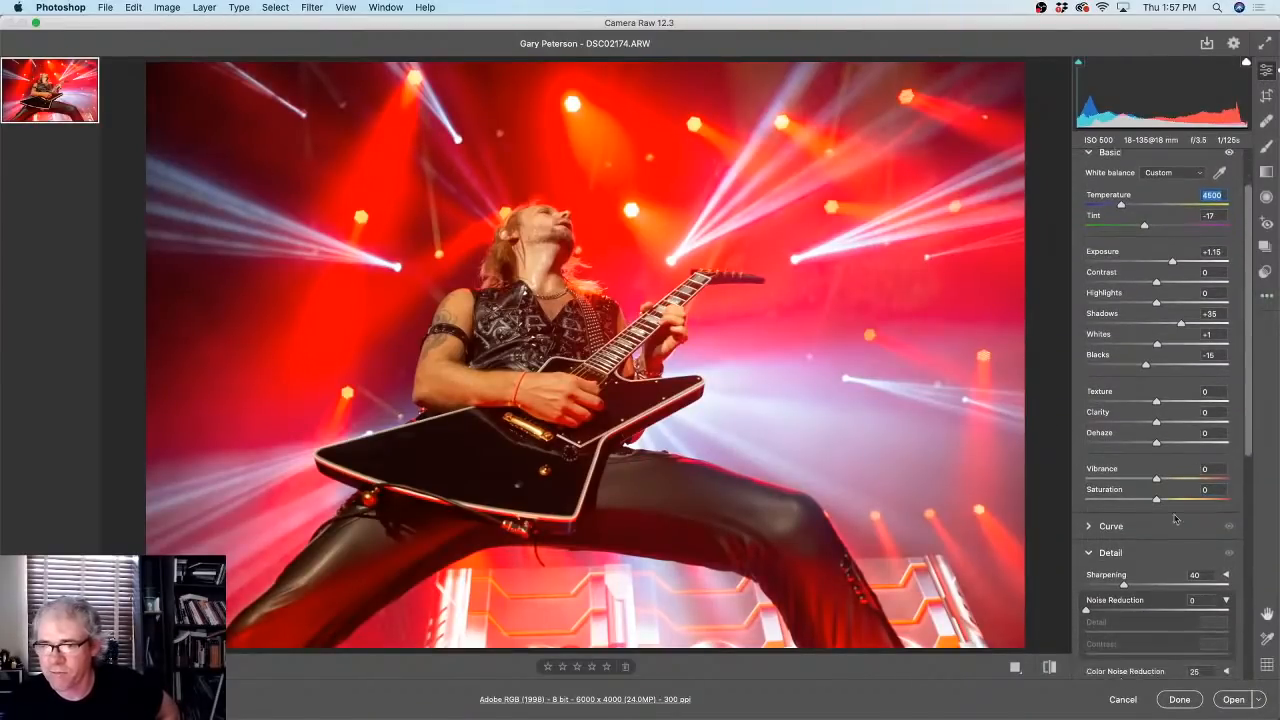
pyautogui.click(1260, 700)
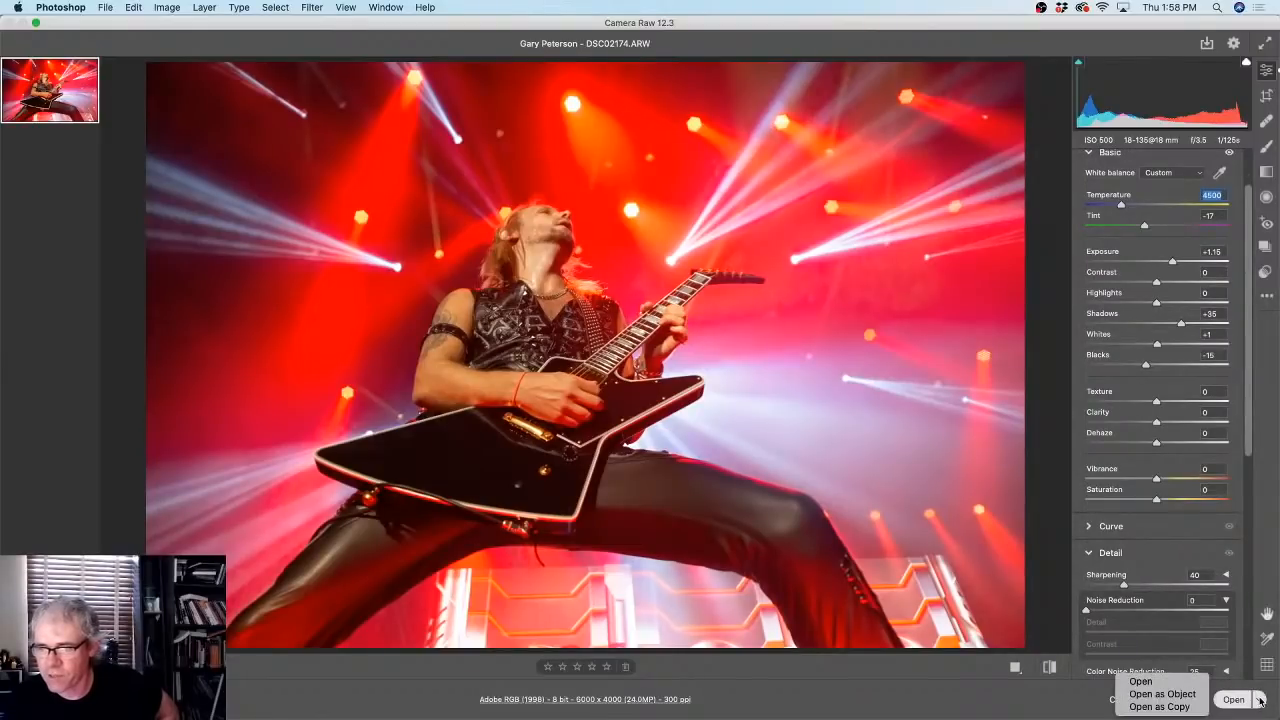
pyautogui.click(1259, 700)
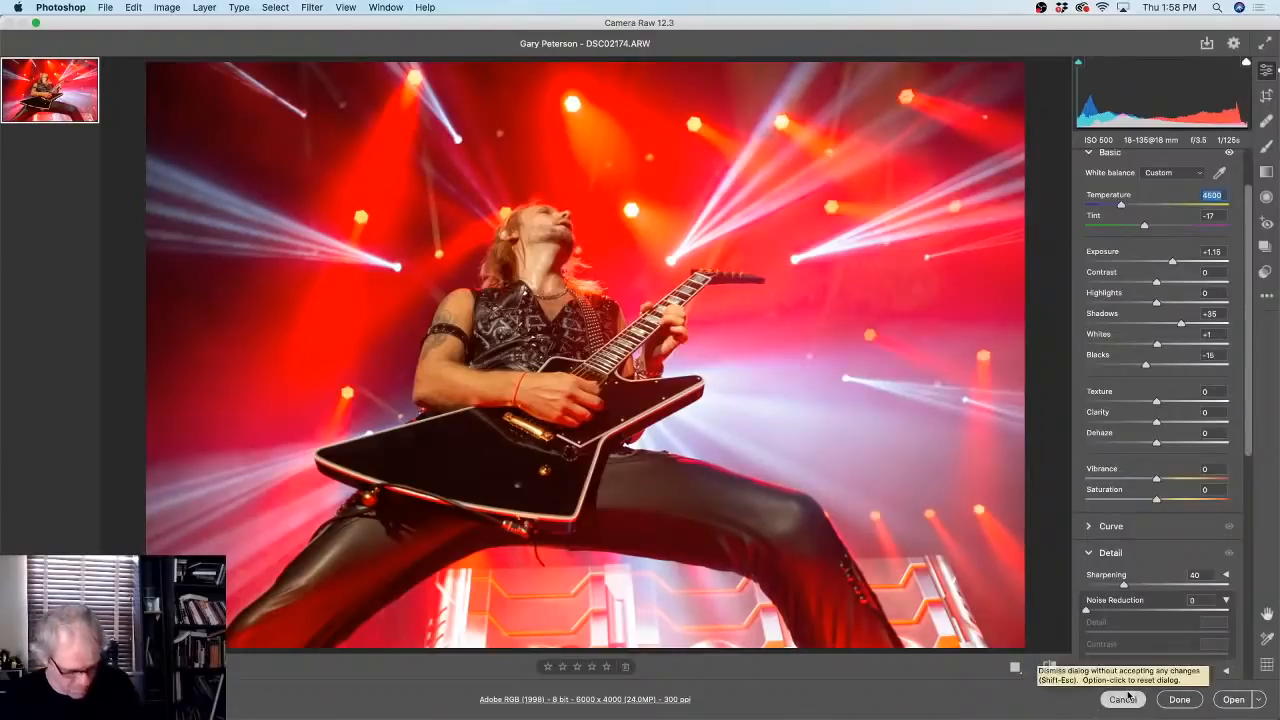
pyautogui.keyDown('alt'); pyautogui.click(1099, 700); pyautogui.keyUp('alt')
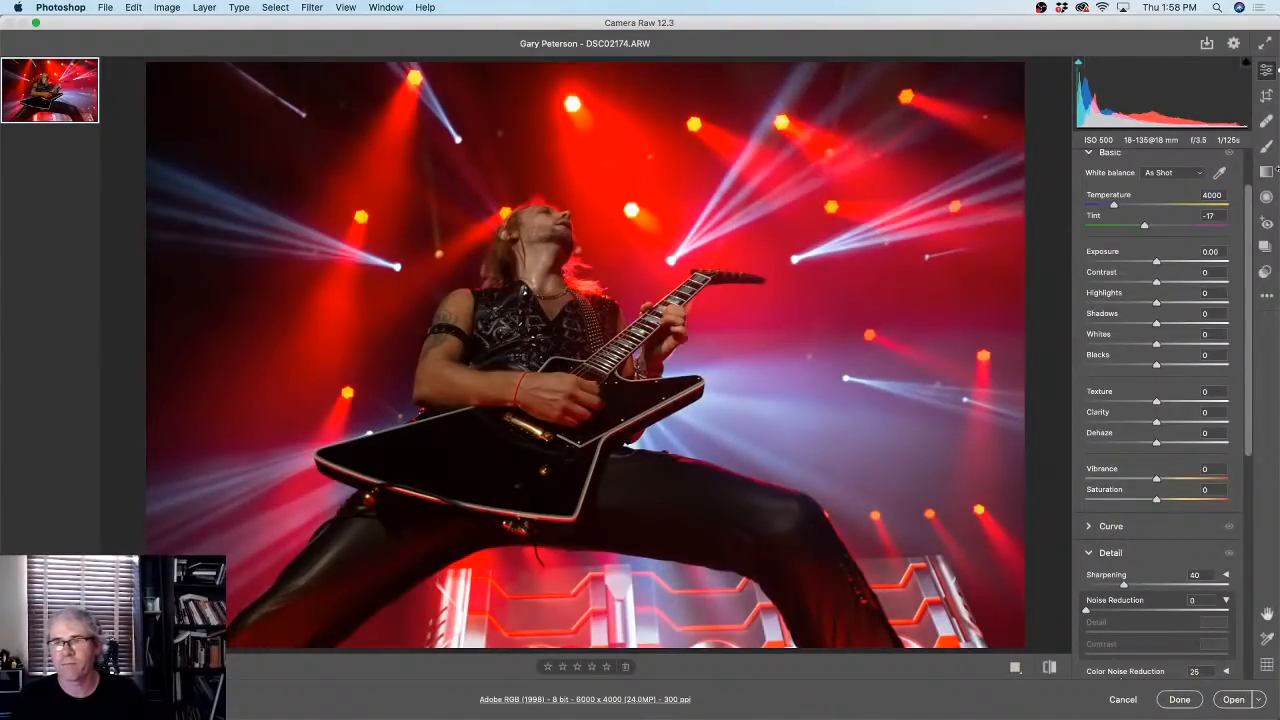
# - Set the photo's exposure to +1.10, temperature to 4150, shadows to +82 and blacks to +7
pyautogui.scroll(3, 1251, 197)
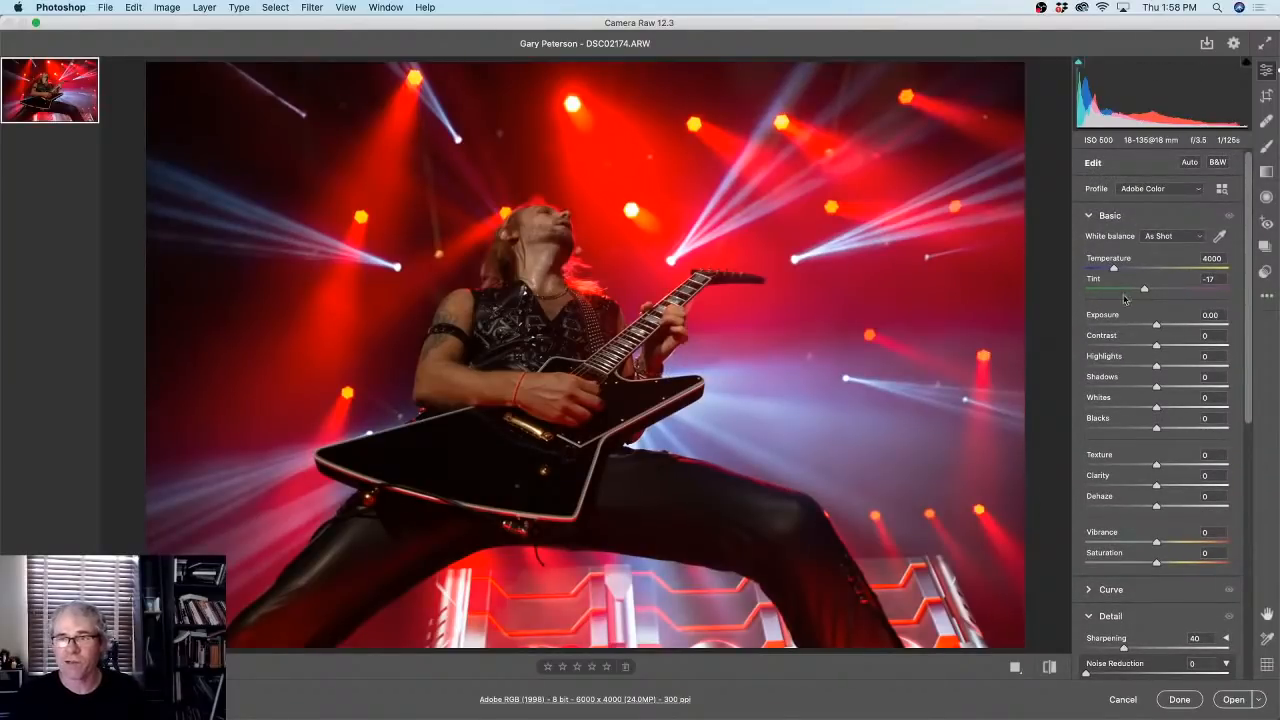
pyautogui.moveTo(1156, 326); pyautogui.dragTo(1172, 326)
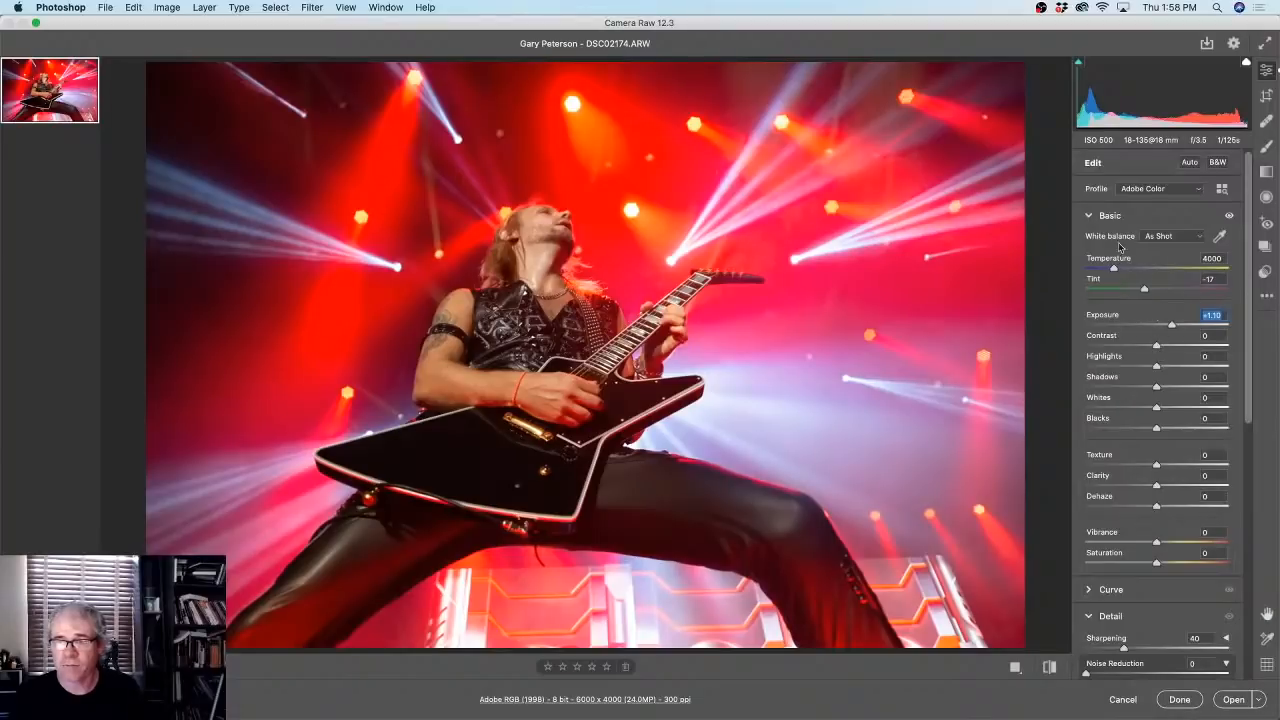
pyautogui.moveTo(1114, 271); pyautogui.dragTo(1116, 270)
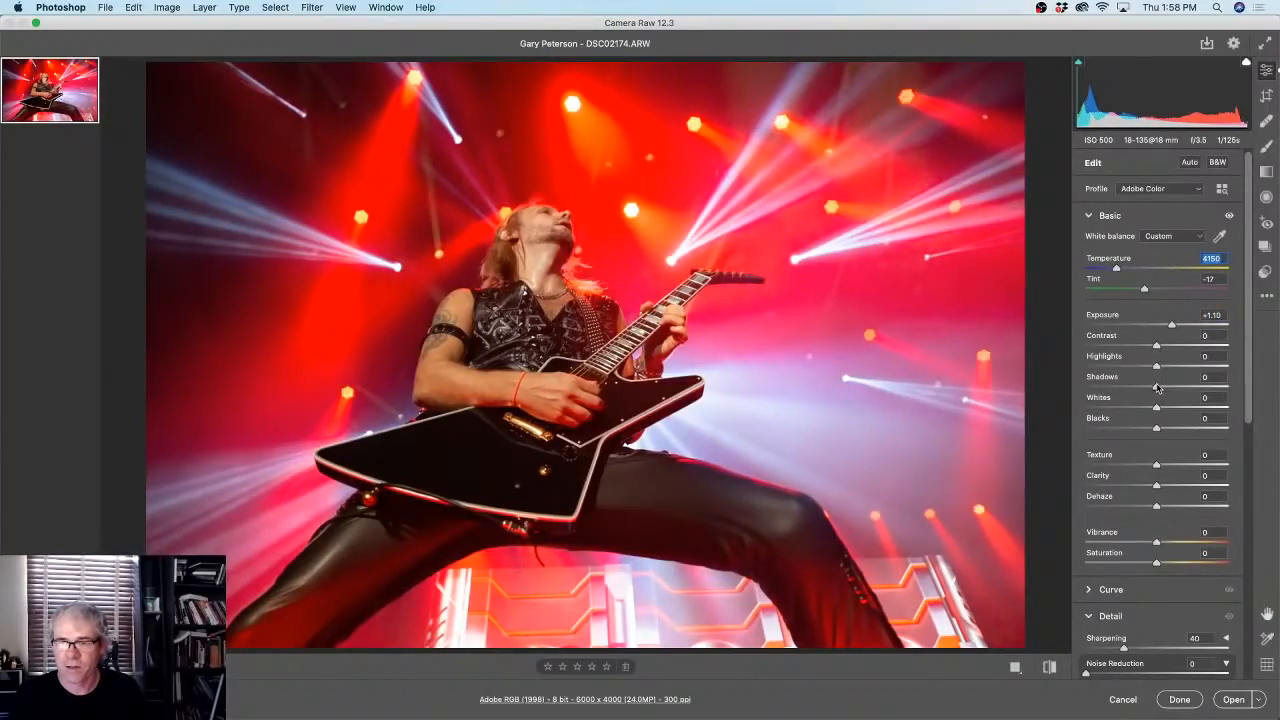
pyautogui.moveTo(1157, 388); pyautogui.dragTo(1214, 388)
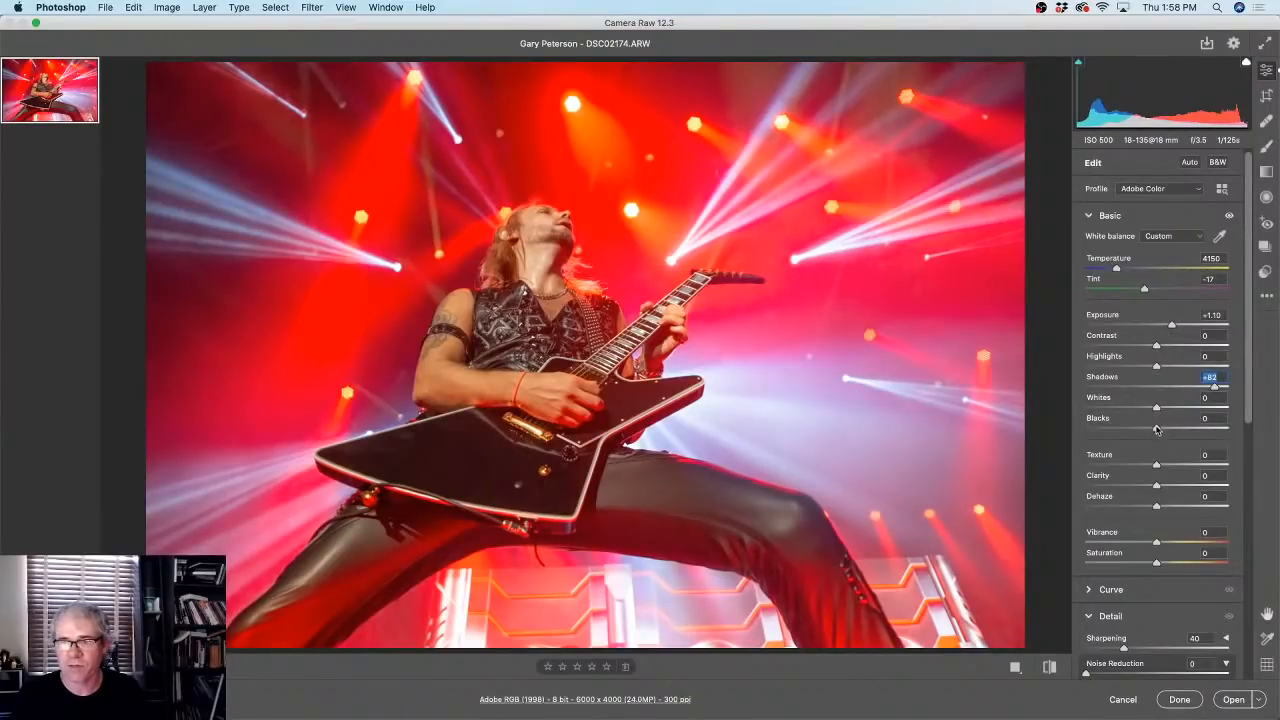
pyautogui.moveTo(1157, 430)
pyautogui.mouseDown()
pyautogui.moveTo(1066, 437)
pyautogui.moveTo(1178, 432)
pyautogui.moveTo(1124, 438)
pyautogui.moveTo(1161, 434)
pyautogui.mouseUp()
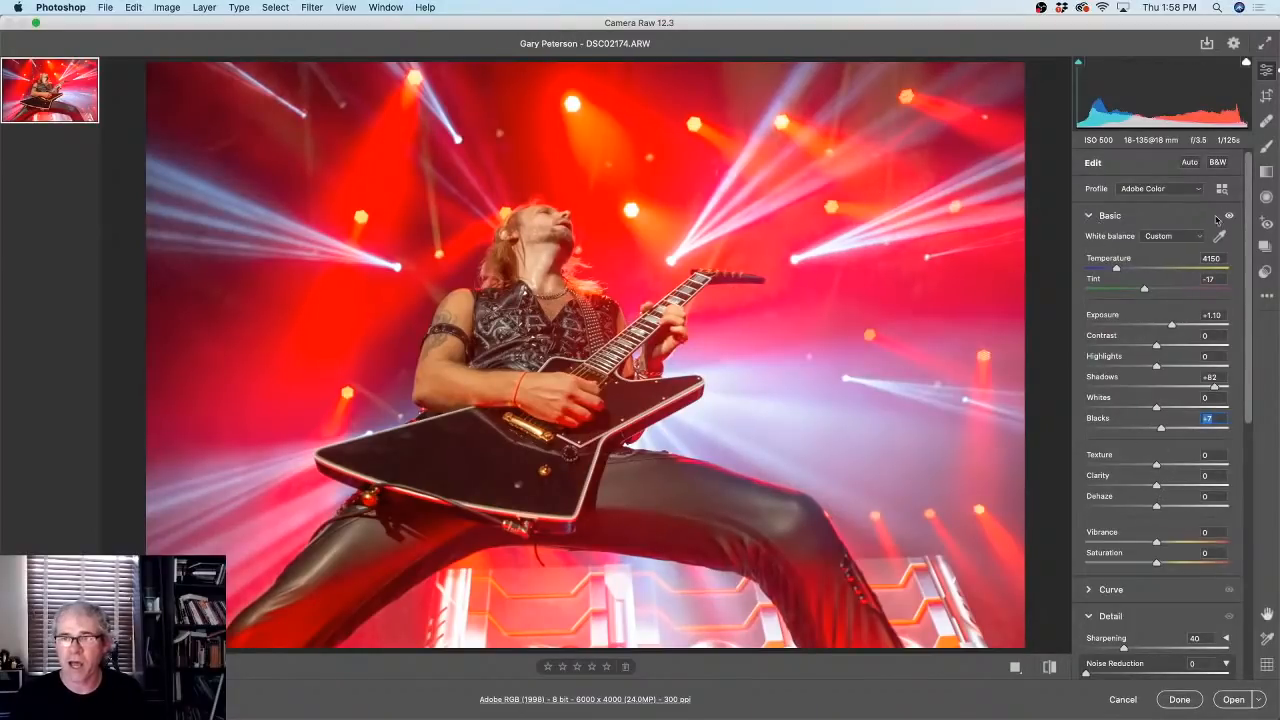
# - Activate the adjustment Brush and change its mask overlay color to white
pyautogui.click(1267, 146)
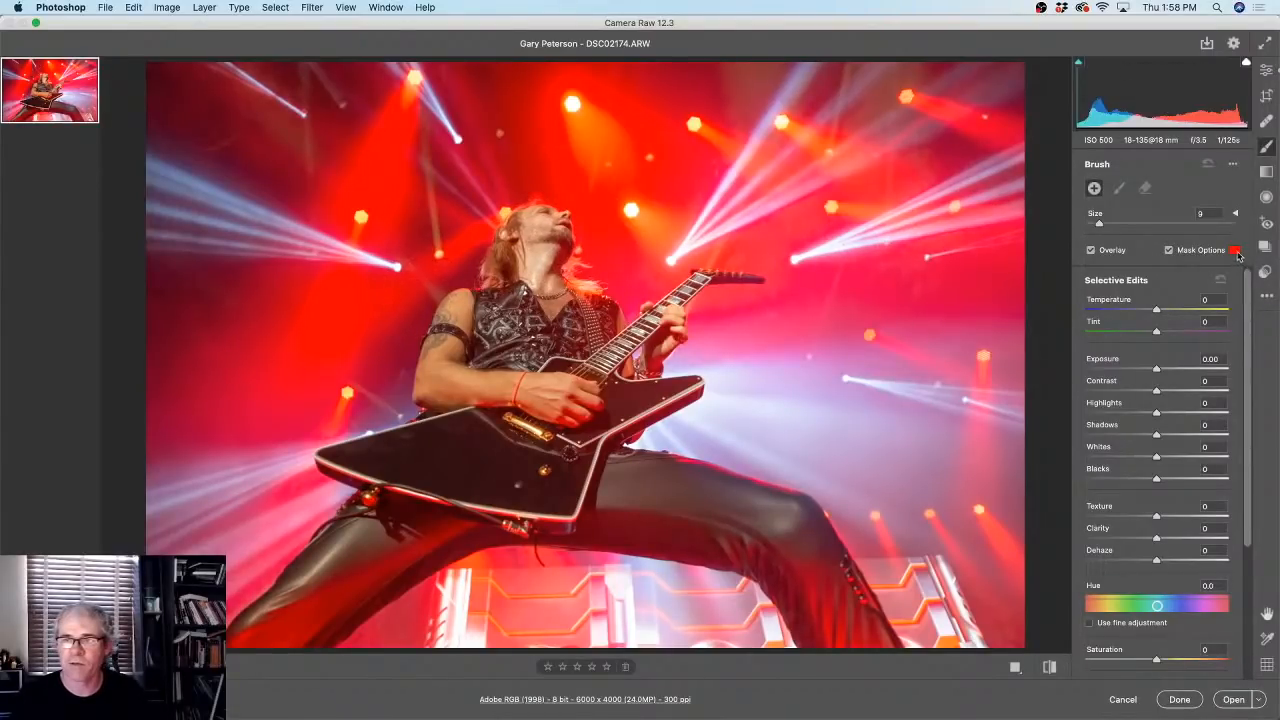
pyautogui.click(1236, 251)
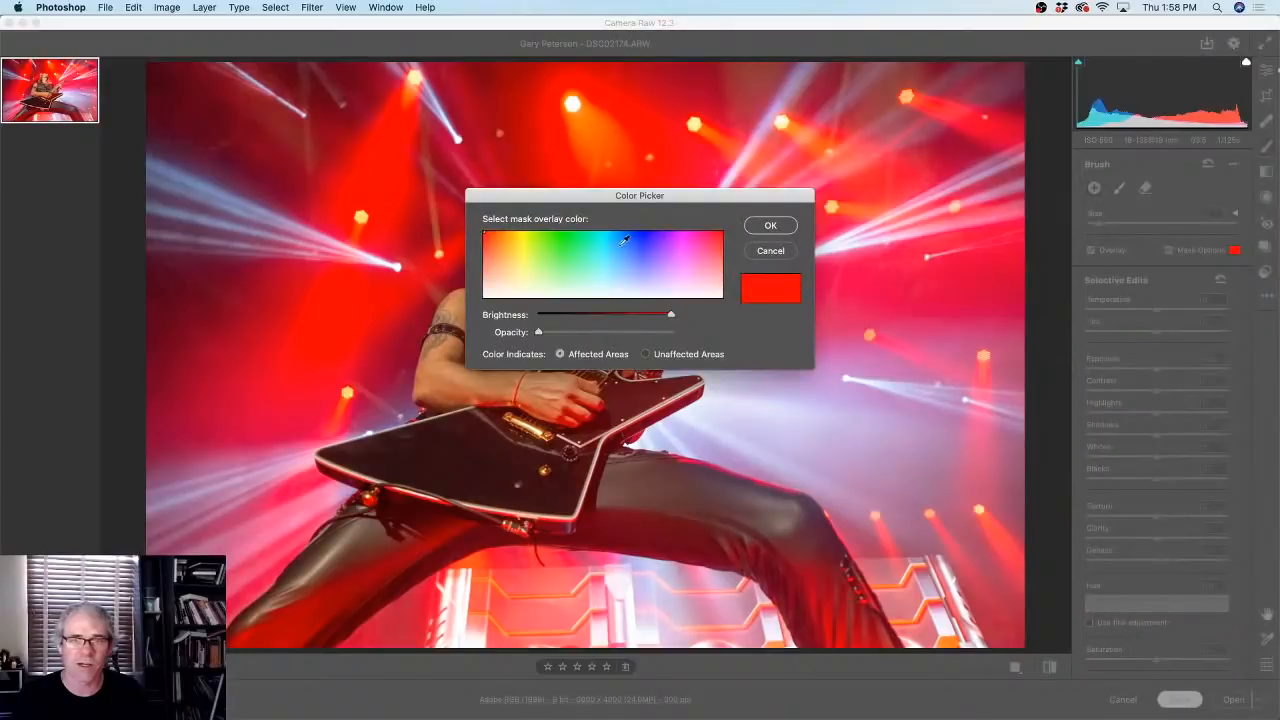
pyautogui.moveTo(527, 273); pyautogui.dragTo(505, 289)
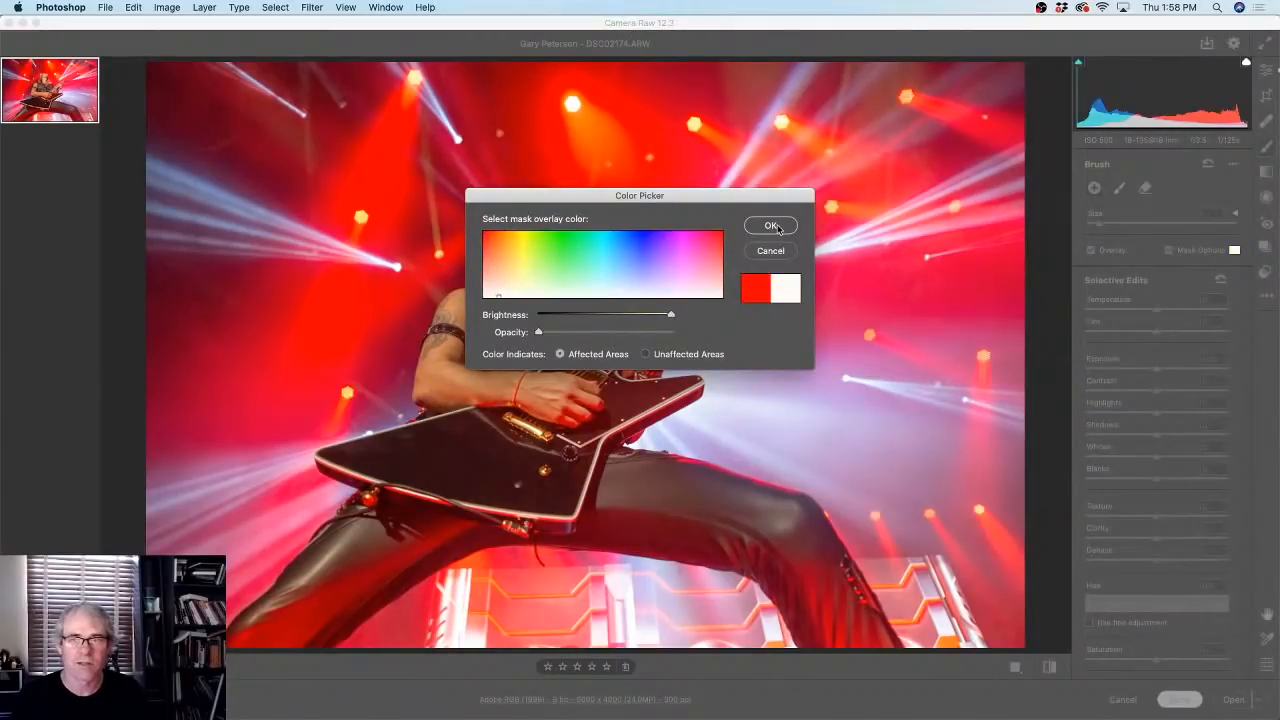
pyautogui.click(771, 226)
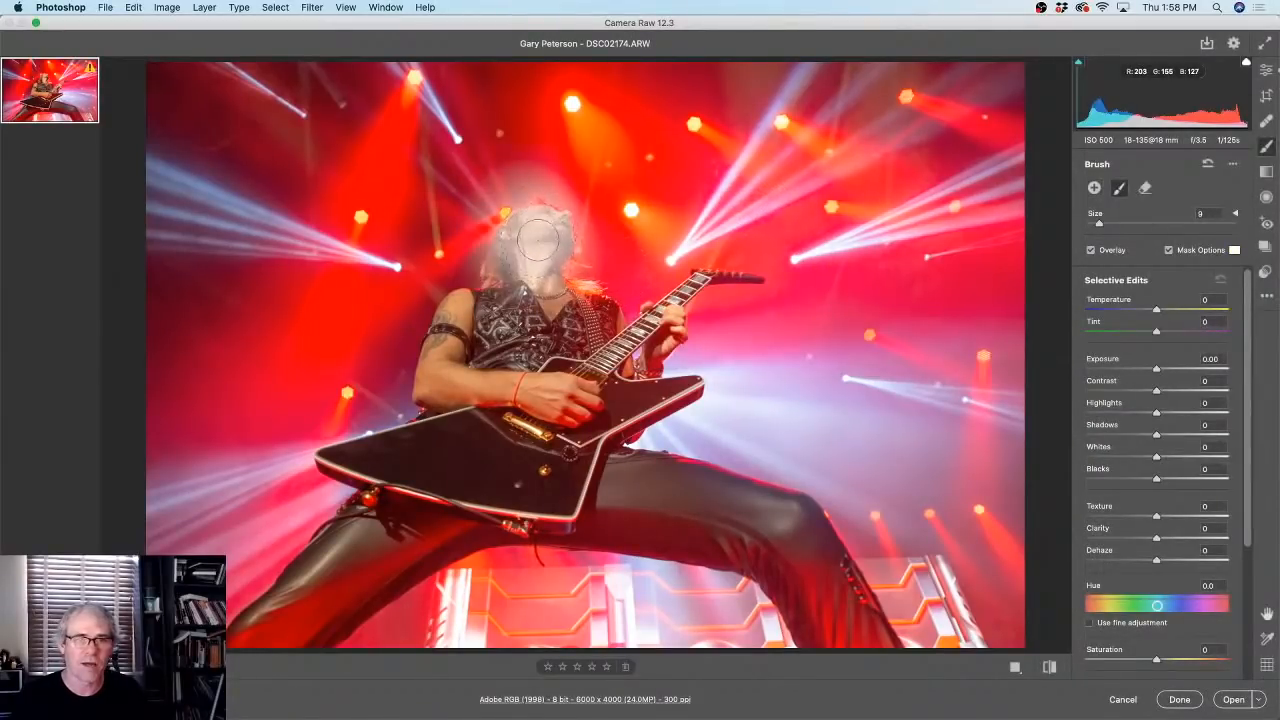
# - Paint a brush mask over the guitarist's face, hair, vest, arms and hands, and hide the mask overlay
pyautogui.moveTo(538, 237)
pyautogui.mouseDown()
pyautogui.moveTo(541, 278)
pyautogui.moveTo(446, 343)
pyautogui.moveTo(444, 366)
pyautogui.moveTo(461, 385)
pyautogui.moveTo(588, 392)
pyautogui.mouseUp()
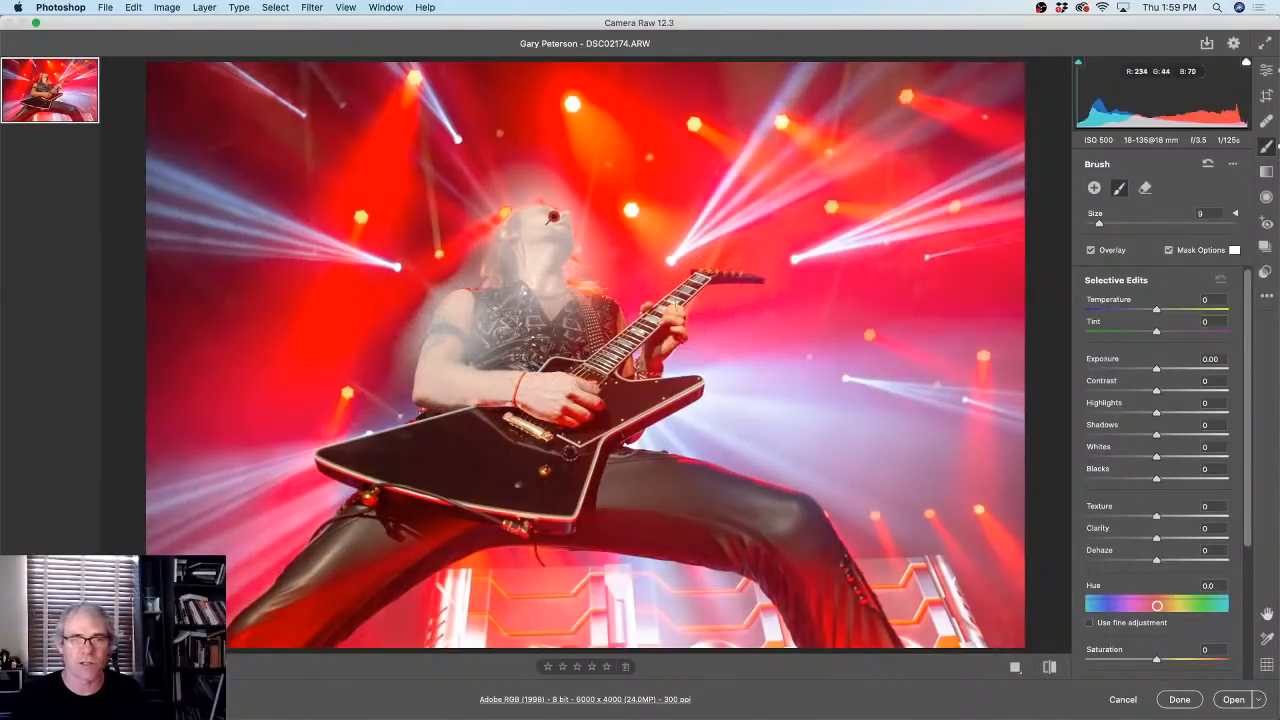
pyautogui.moveTo(676, 303); pyautogui.dragTo(668, 340)
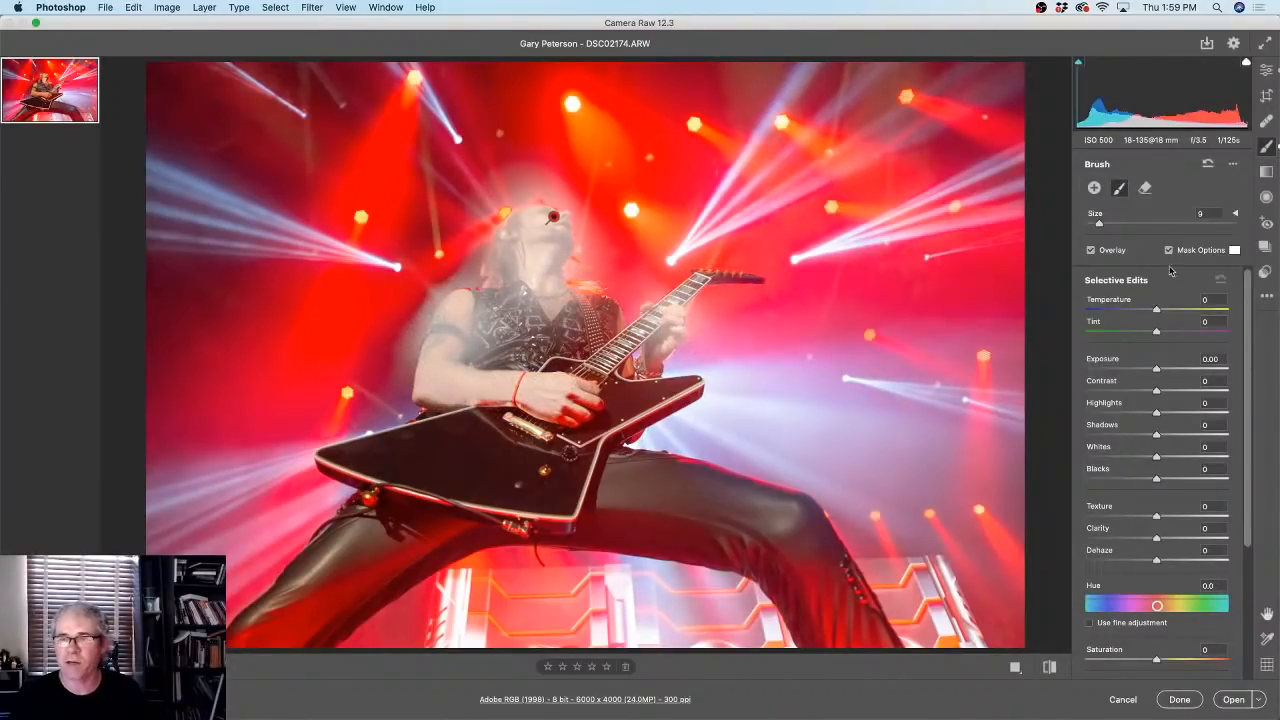
pyautogui.click(1236, 166)
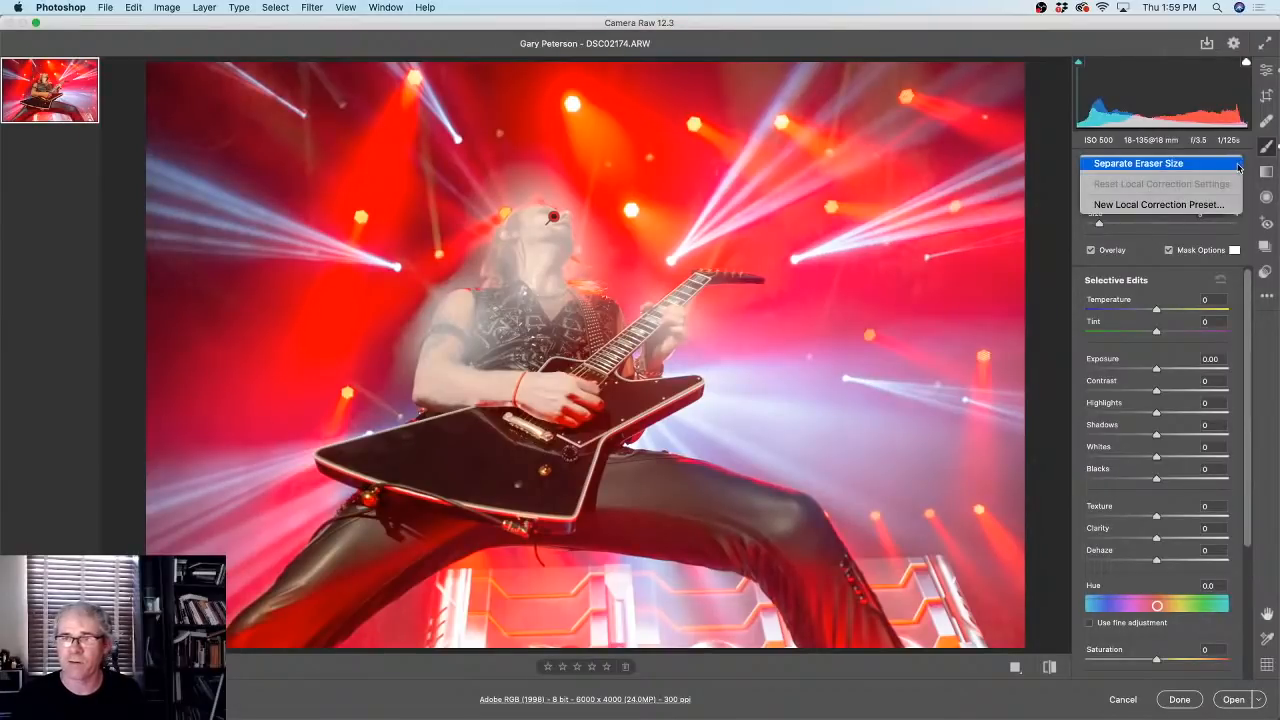
pyautogui.click(1241, 177)
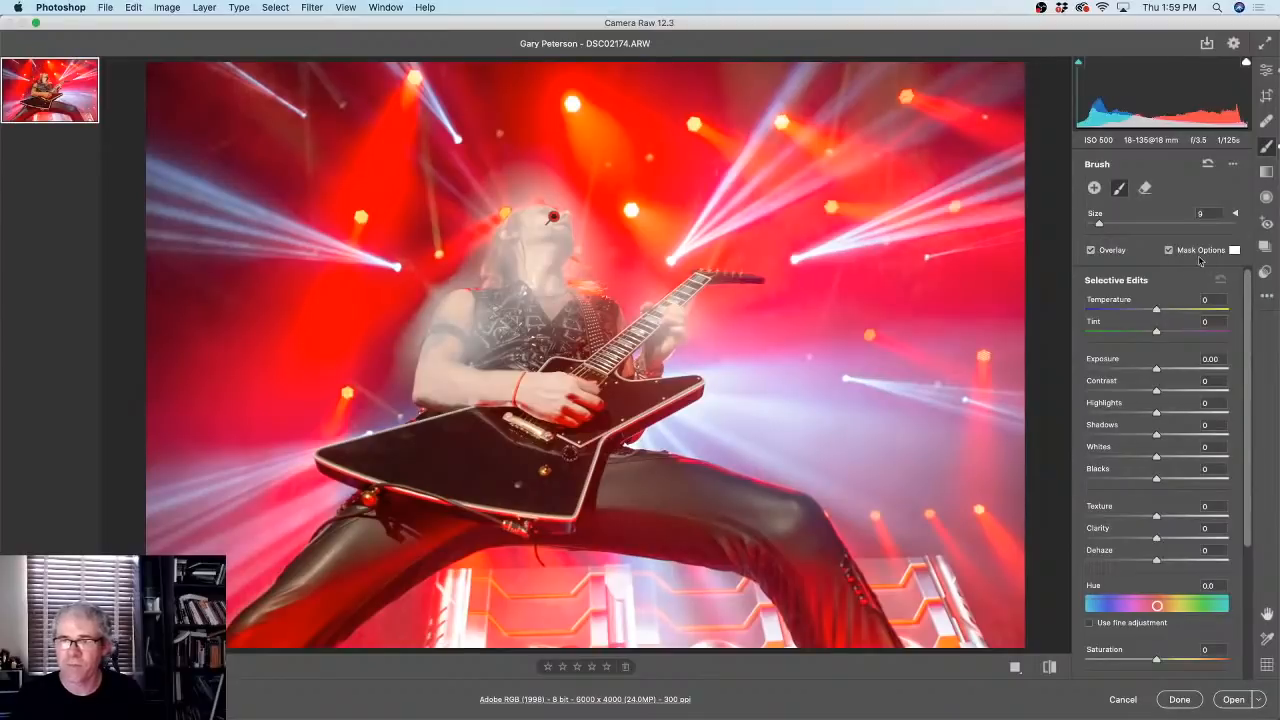
pyautogui.click(1168, 251)
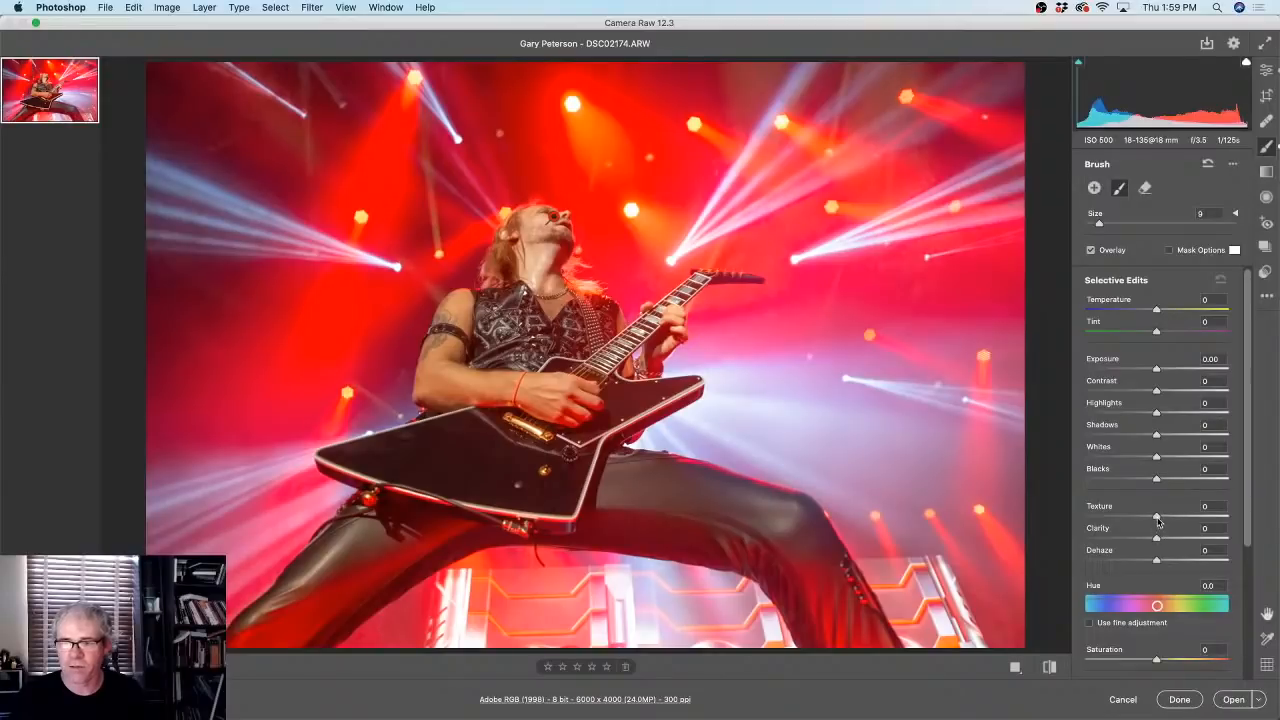
# - Set the brushed area's texture to +39, clarity to +15, exposure to -0.05 and temperature to -1
pyautogui.moveTo(1157, 519)
pyautogui.mouseDown()
pyautogui.moveTo(1186, 517)
pyautogui.moveTo(1162, 541)
pyautogui.moveTo(1178, 542)
pyautogui.moveTo(1156, 542)
pyautogui.moveTo(1167, 542)
pyautogui.mouseUp()
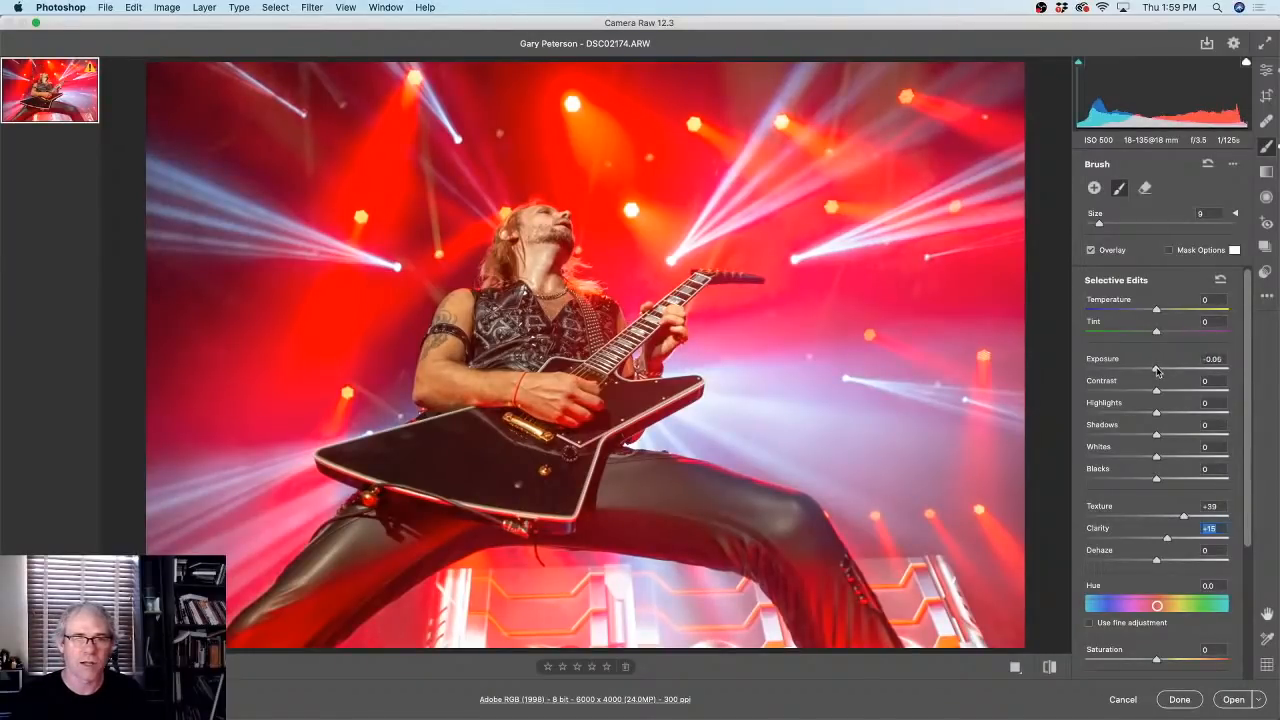
pyautogui.moveTo(1157, 370); pyautogui.dragTo(1154, 313)
pyautogui.click(1157, 313)
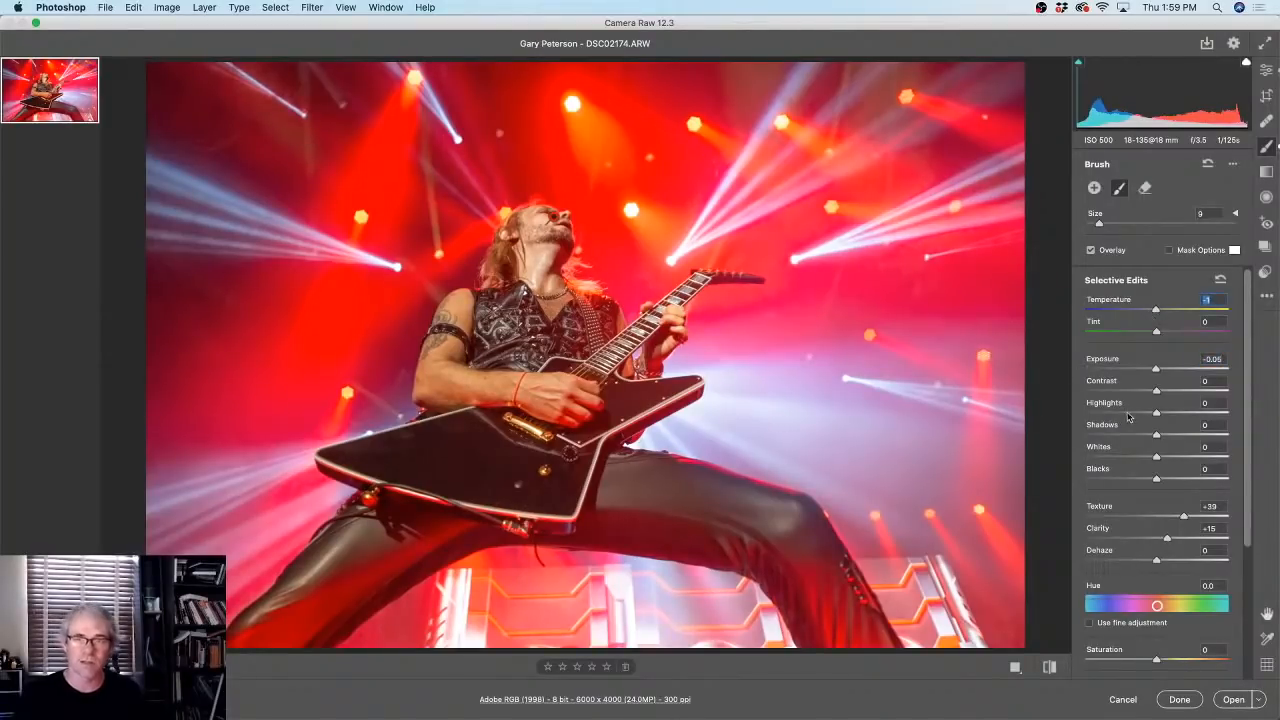
# - Compare the brushed and globally adjusted guitarist photo with its original state several times, ending on the adjusted version
pyautogui.press('p')
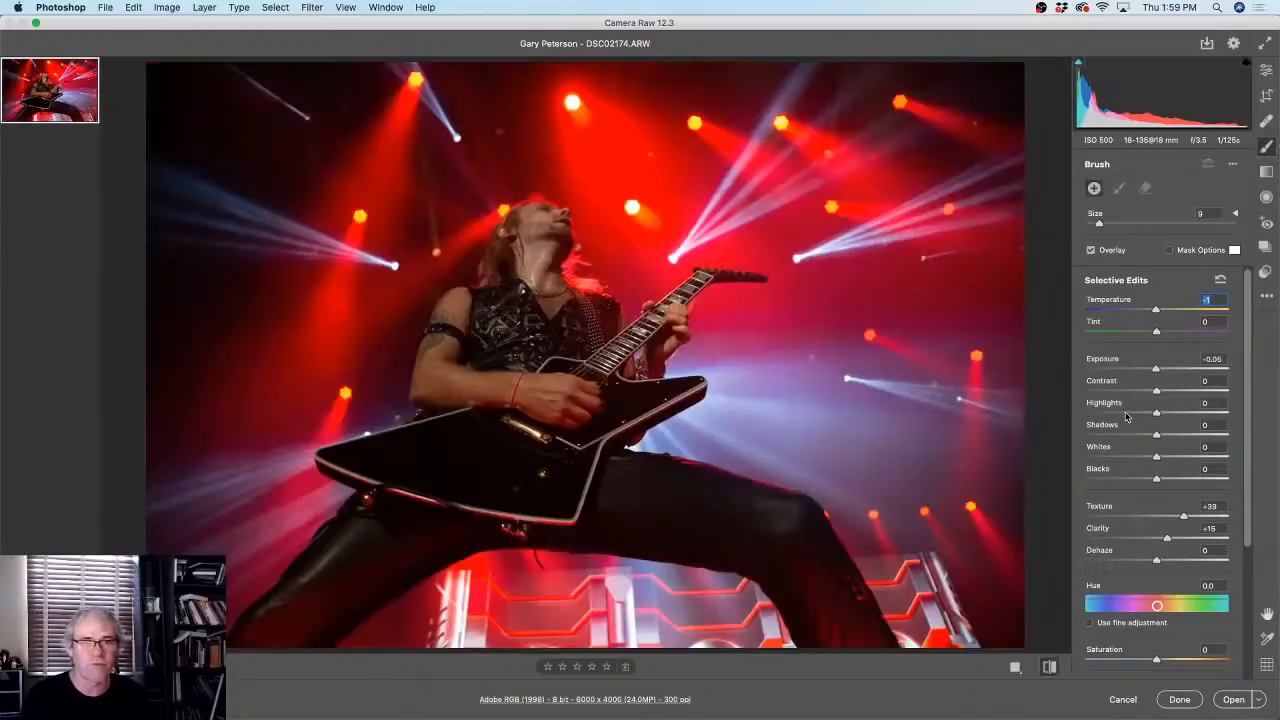
pyautogui.press('p')
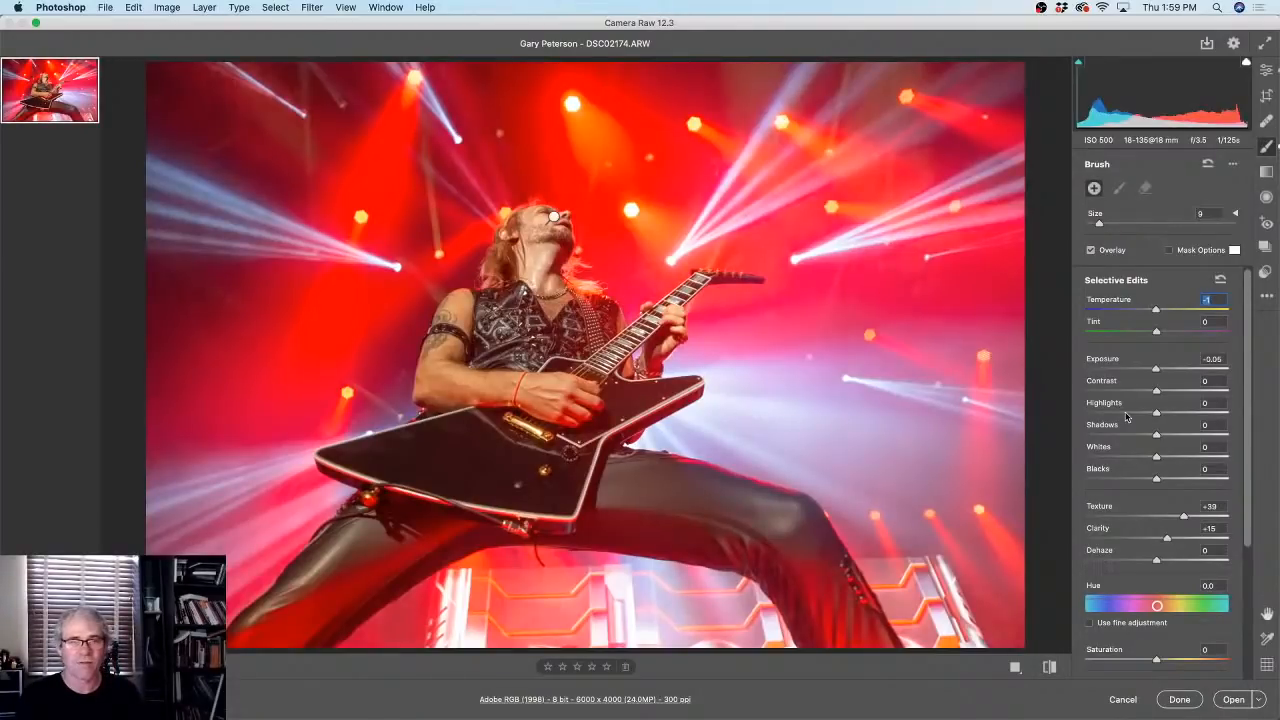
pyautogui.press('p')
pyautogui.press('p')
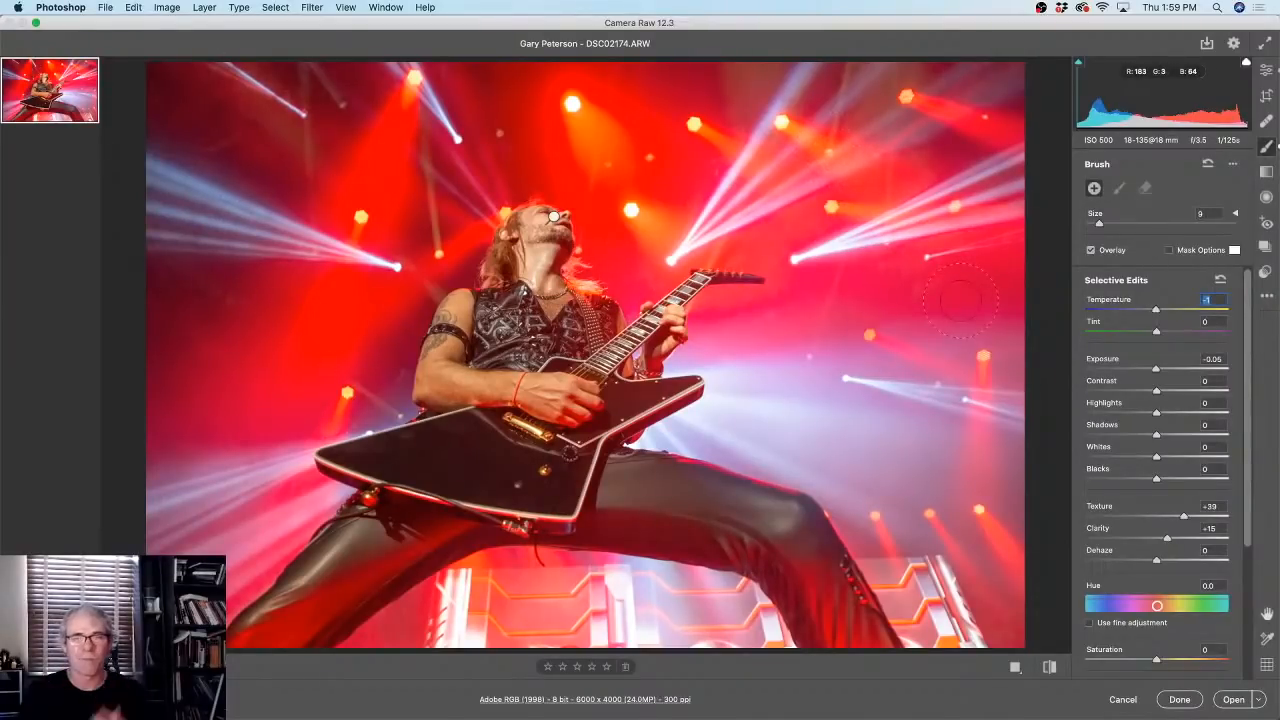
pyautogui.press('p')
pyautogui.press('p')
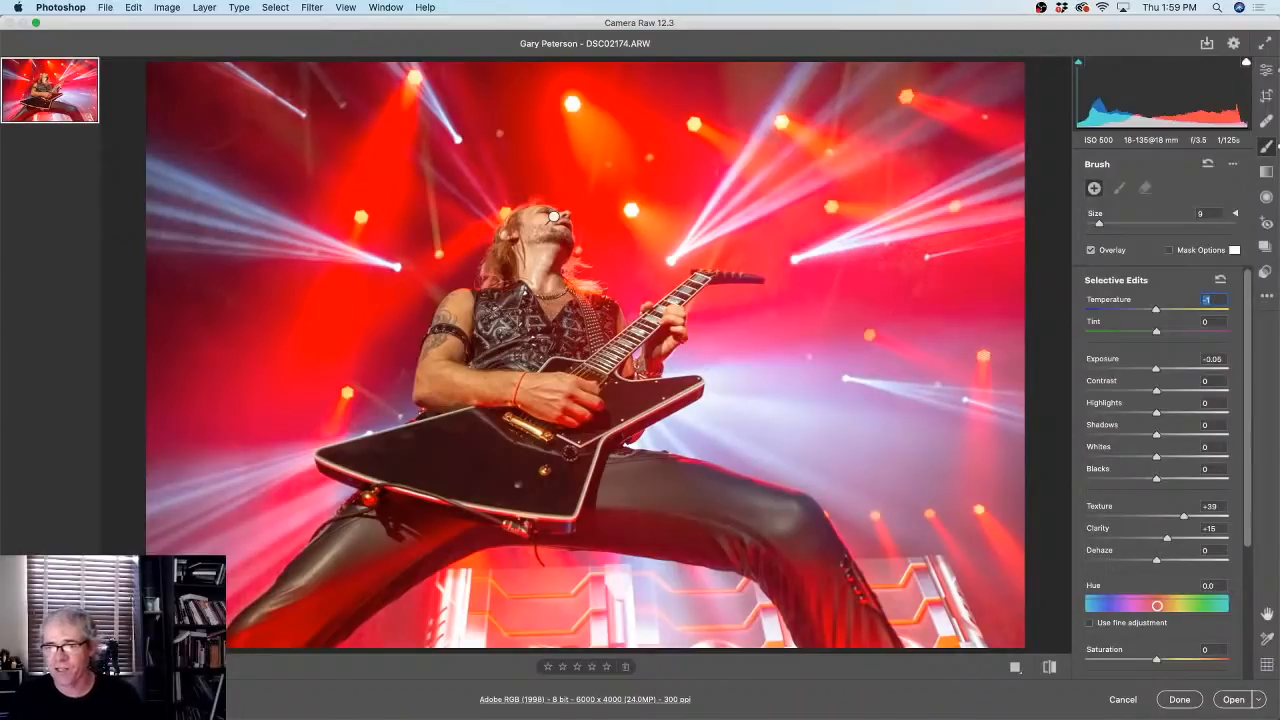
# - Set the saturation of the brushed guitarist area to +16
pyautogui.moveTo(1247, 411); pyautogui.dragTo(1252, 612)
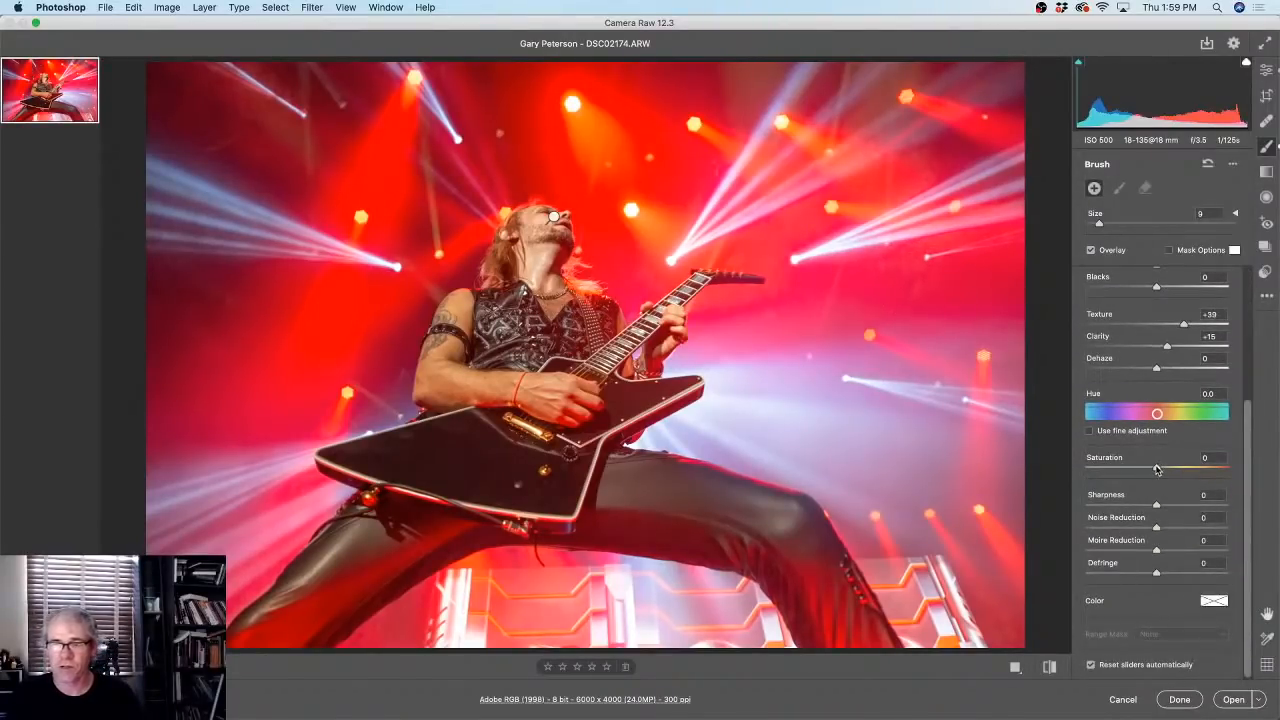
pyautogui.moveTo(1157, 470)
pyautogui.mouseDown()
pyautogui.moveTo(1198, 468)
pyautogui.moveTo(1107, 470)
pyautogui.moveTo(1190, 470)
pyautogui.moveTo(1168, 472)
pyautogui.mouseUp()
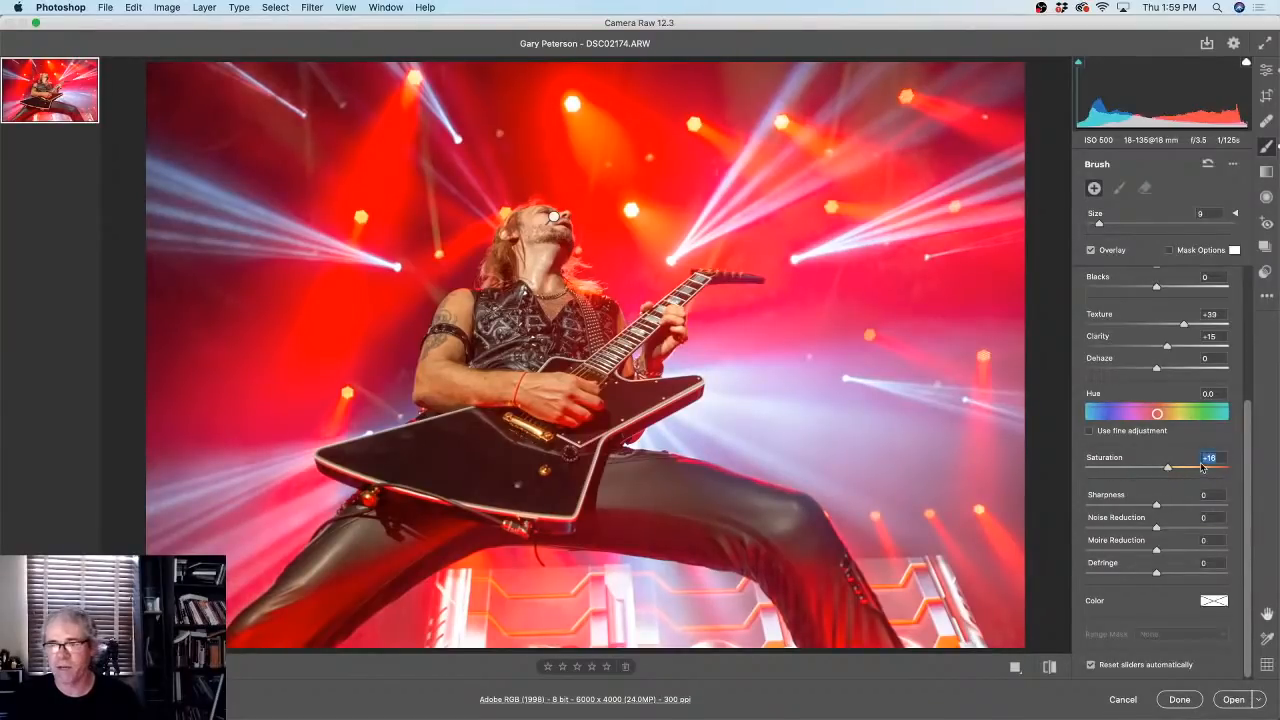
pyautogui.scroll(5, 1250, 425)
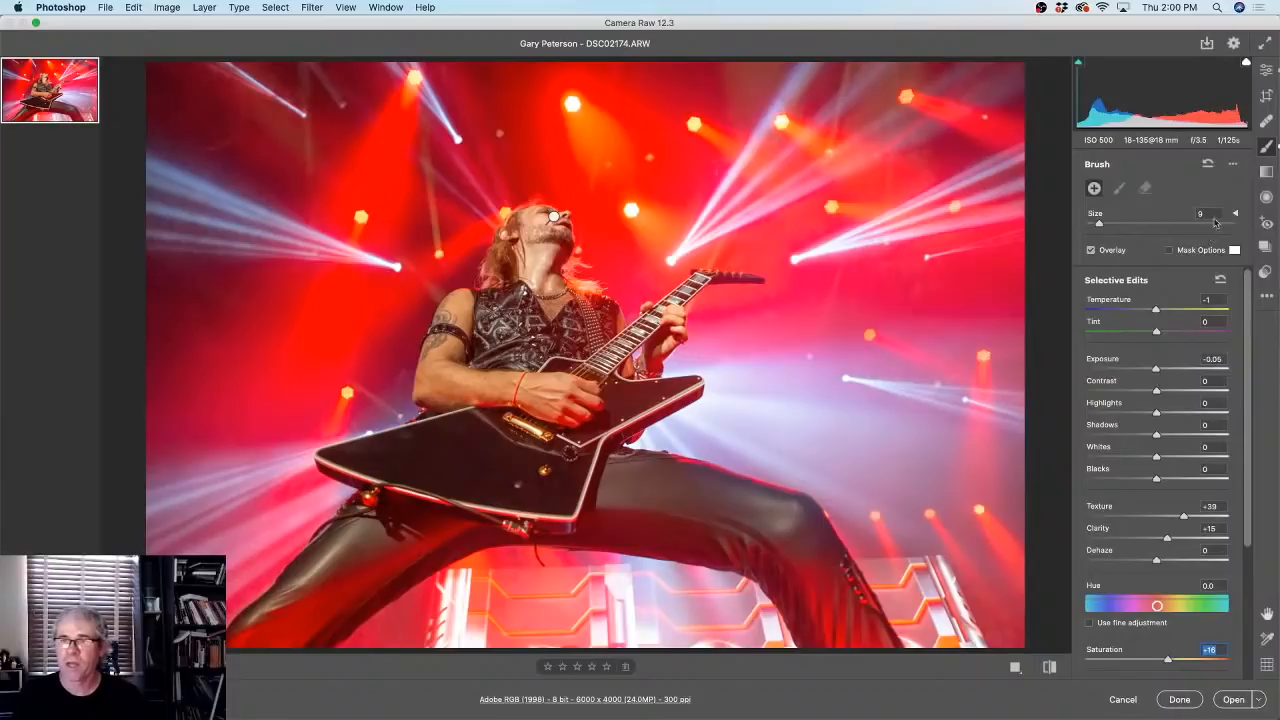
# - Try changing the whole photo's saturation and vibrance, resetting both to 0
pyautogui.click(1266, 70)
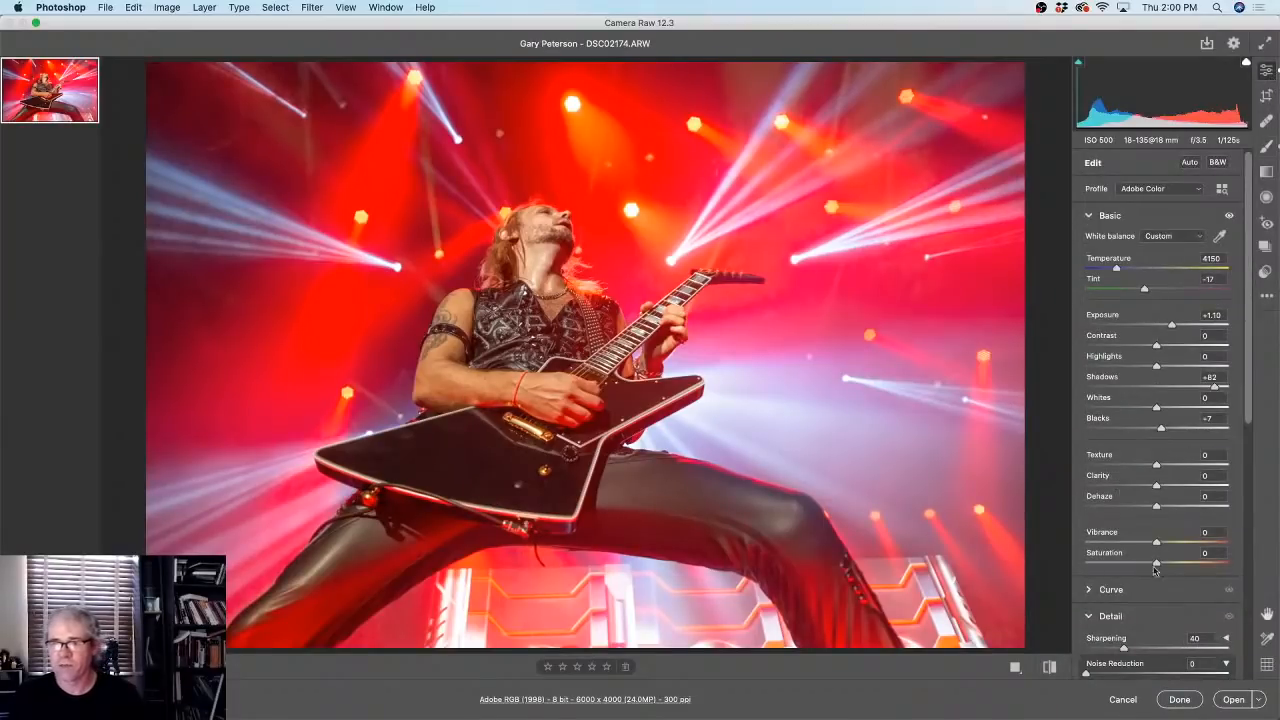
pyautogui.moveTo(1157, 565); pyautogui.dragTo(1184, 542)
pyautogui.doubleClick(1184, 542)
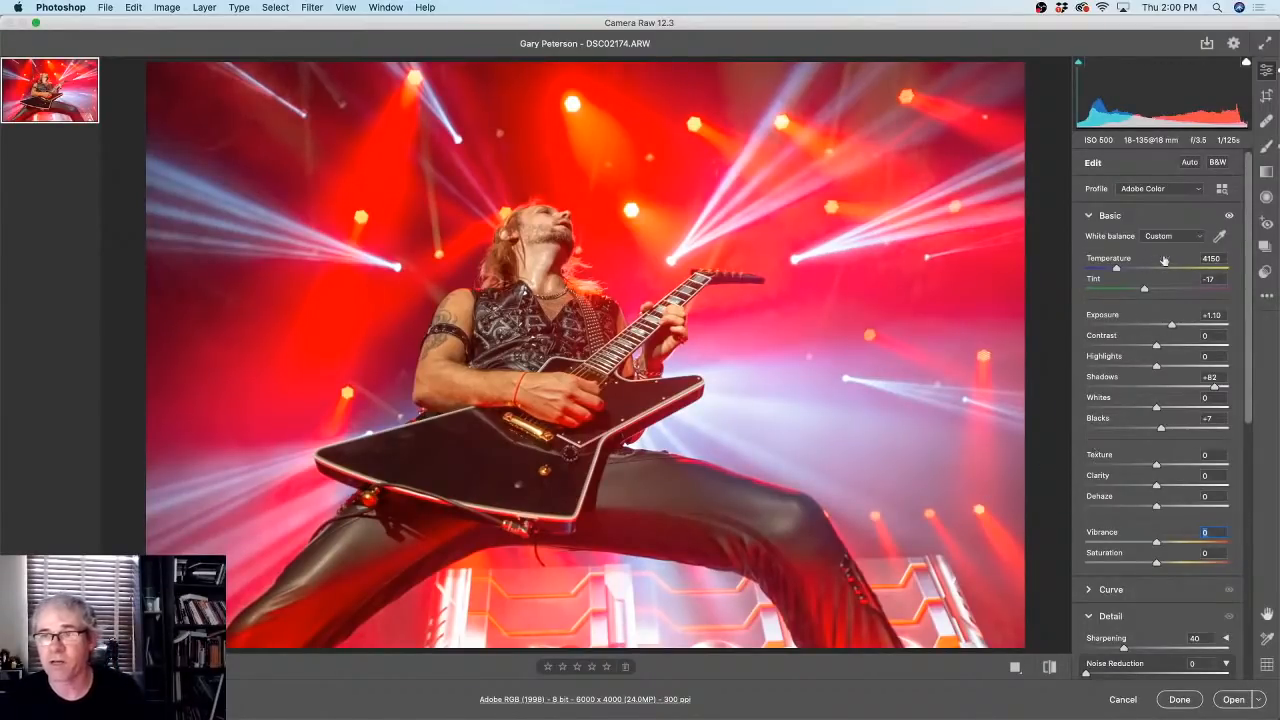
# - Save the photo's settings as a new preset named rock 1 in User Presets, and reset all adjustments on the photo
pyautogui.click(1266, 299)
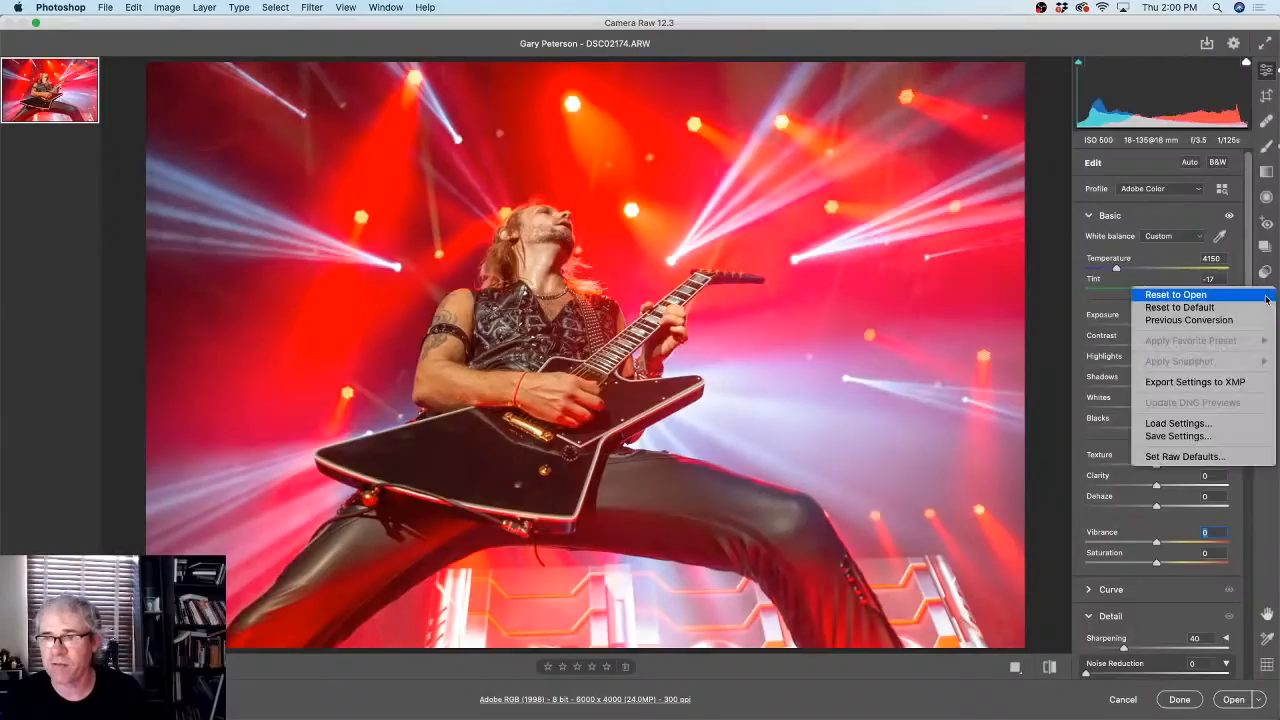
pyautogui.click(1266, 273)
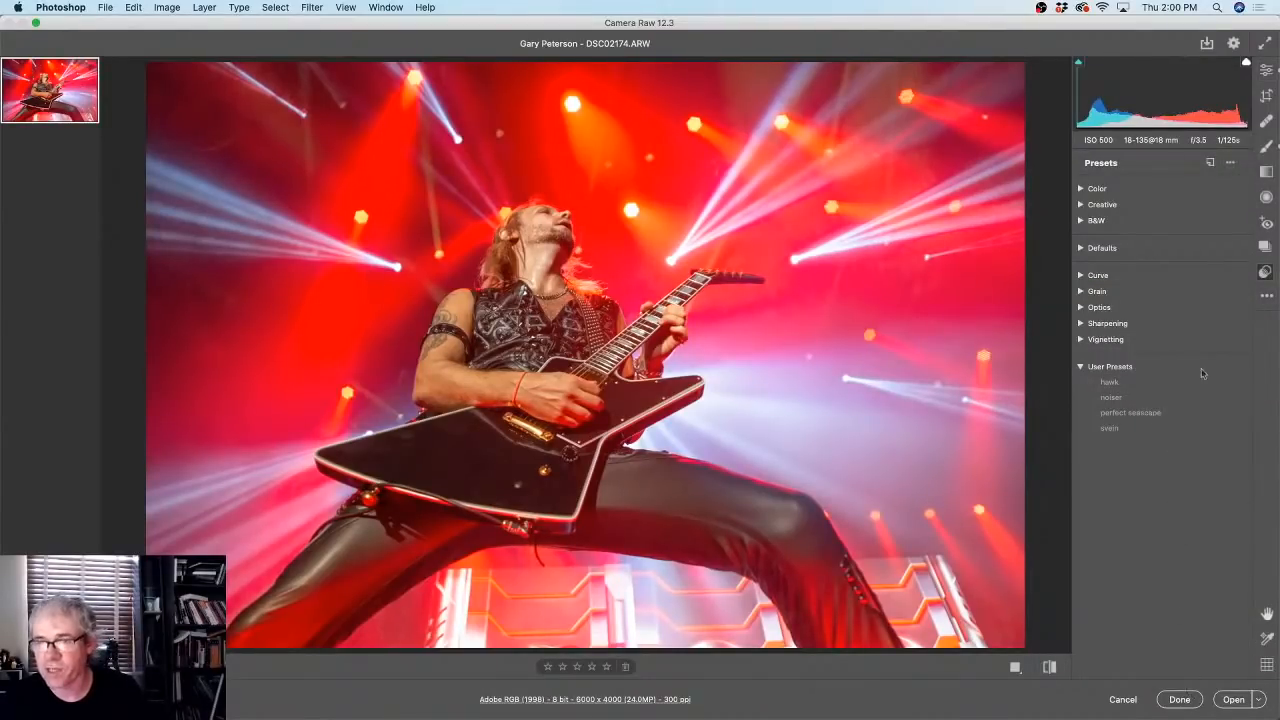
pyautogui.click(1211, 164)
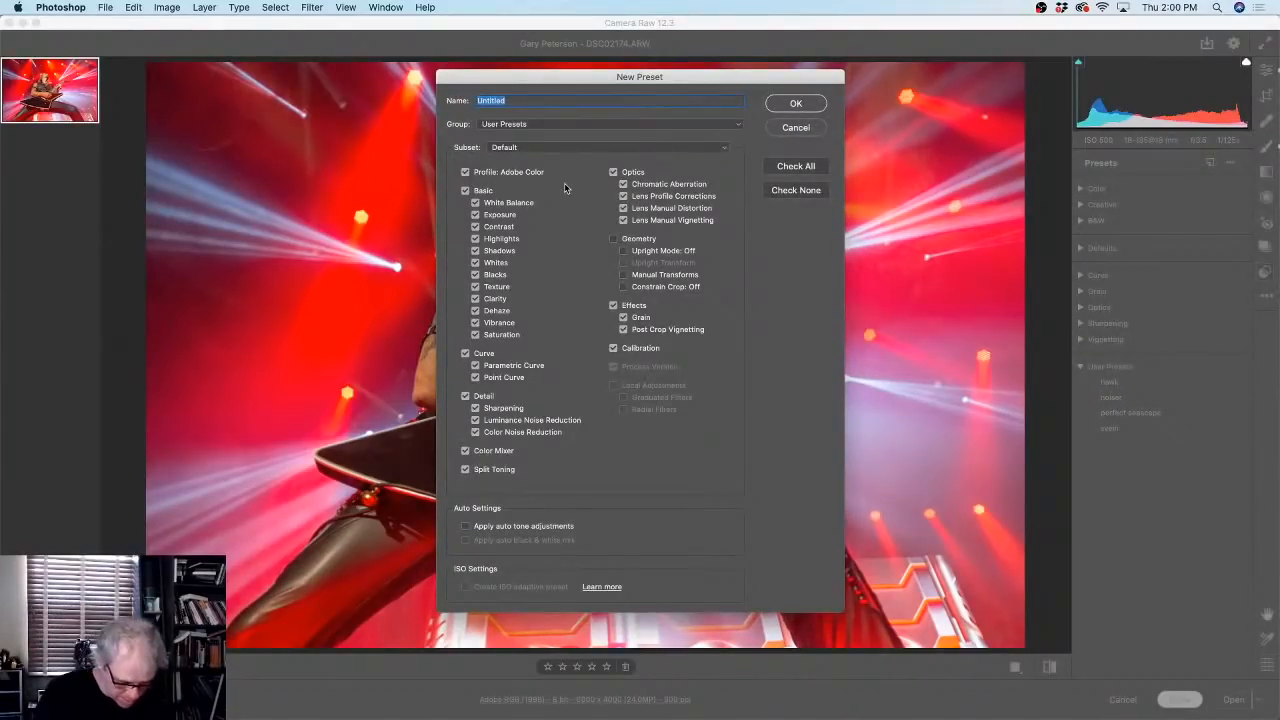
pyautogui.write('rock 1')
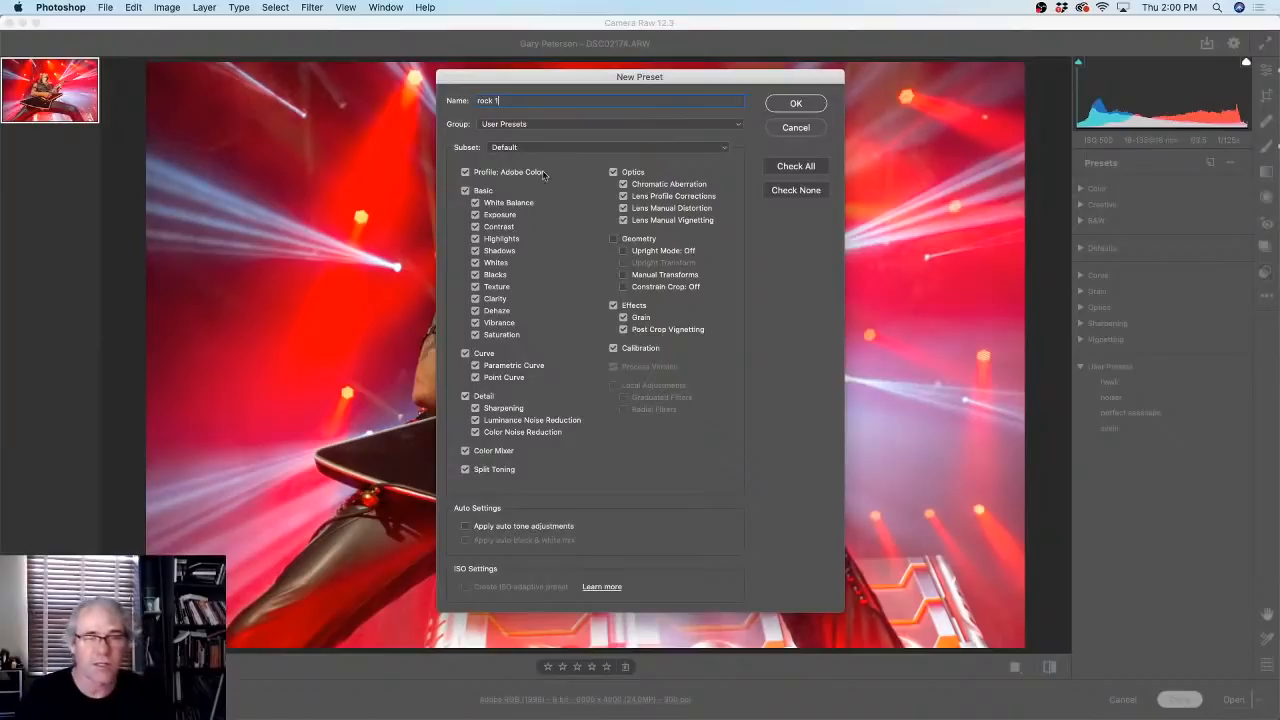
pyautogui.click(795, 103)
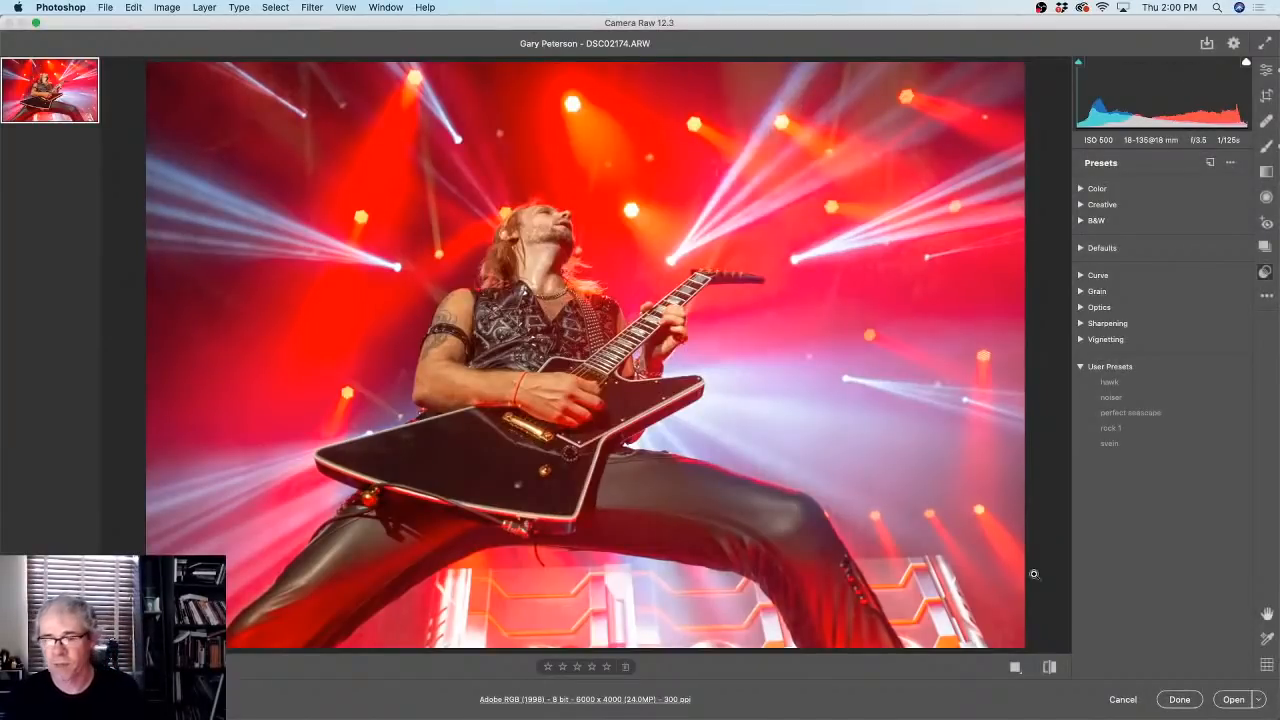
pyautogui.keyDown('alt'); pyautogui.click(1106, 700); pyautogui.keyUp('alt')
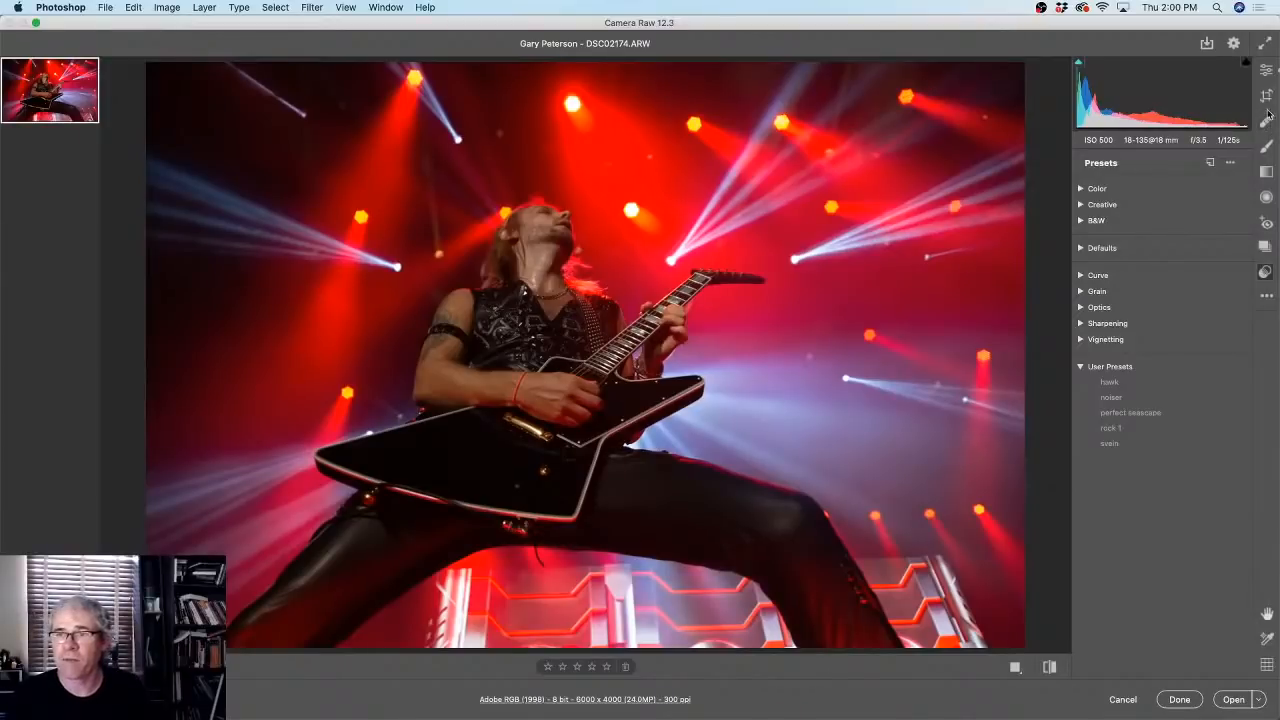
# - Set the whole photo's exposure to +1.05, clarity to +85, texture to +48 and vibrance to +37
pyautogui.click(1270, 70)
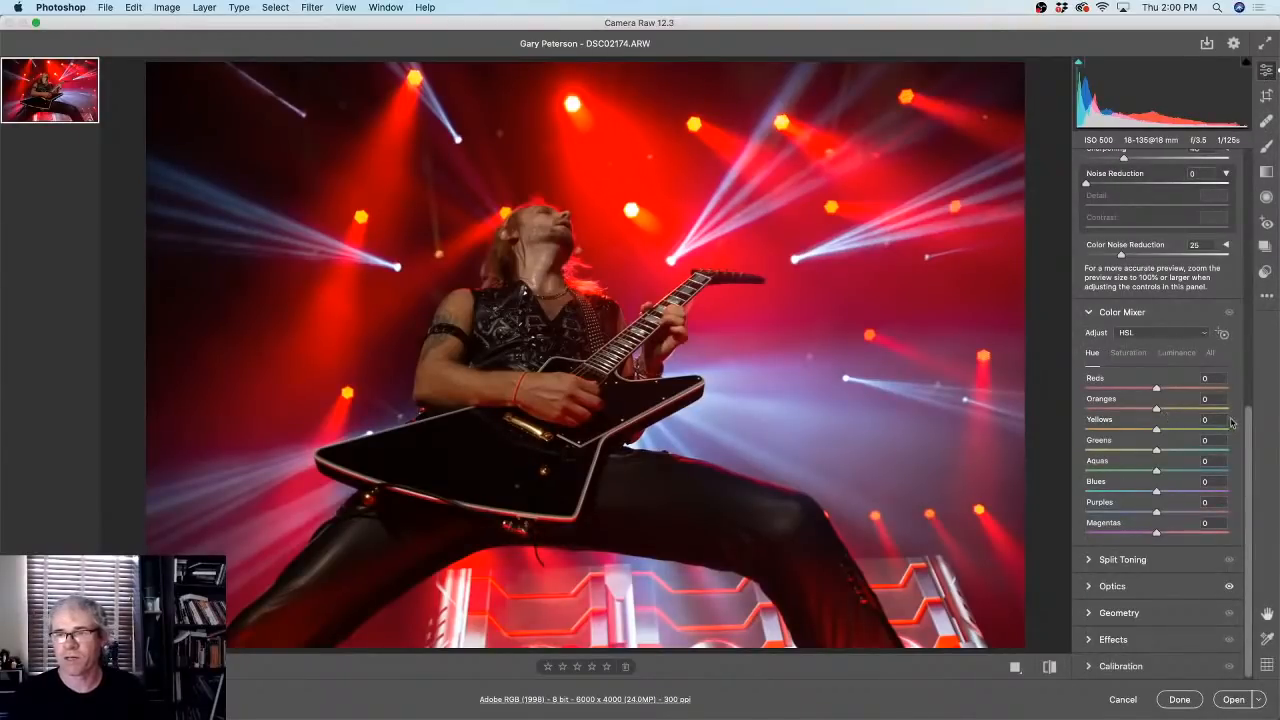
pyautogui.scroll(10, 1248, 427)
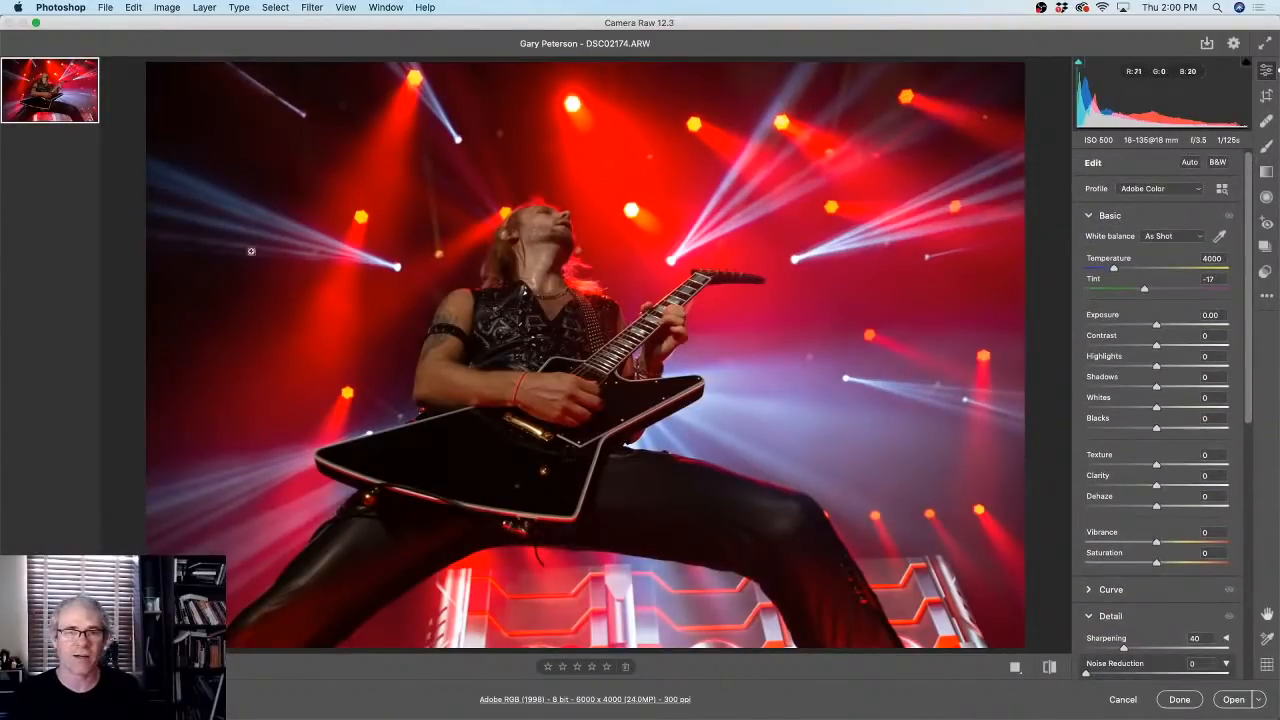
pyautogui.moveTo(1156, 326); pyautogui.dragTo(1170, 328)
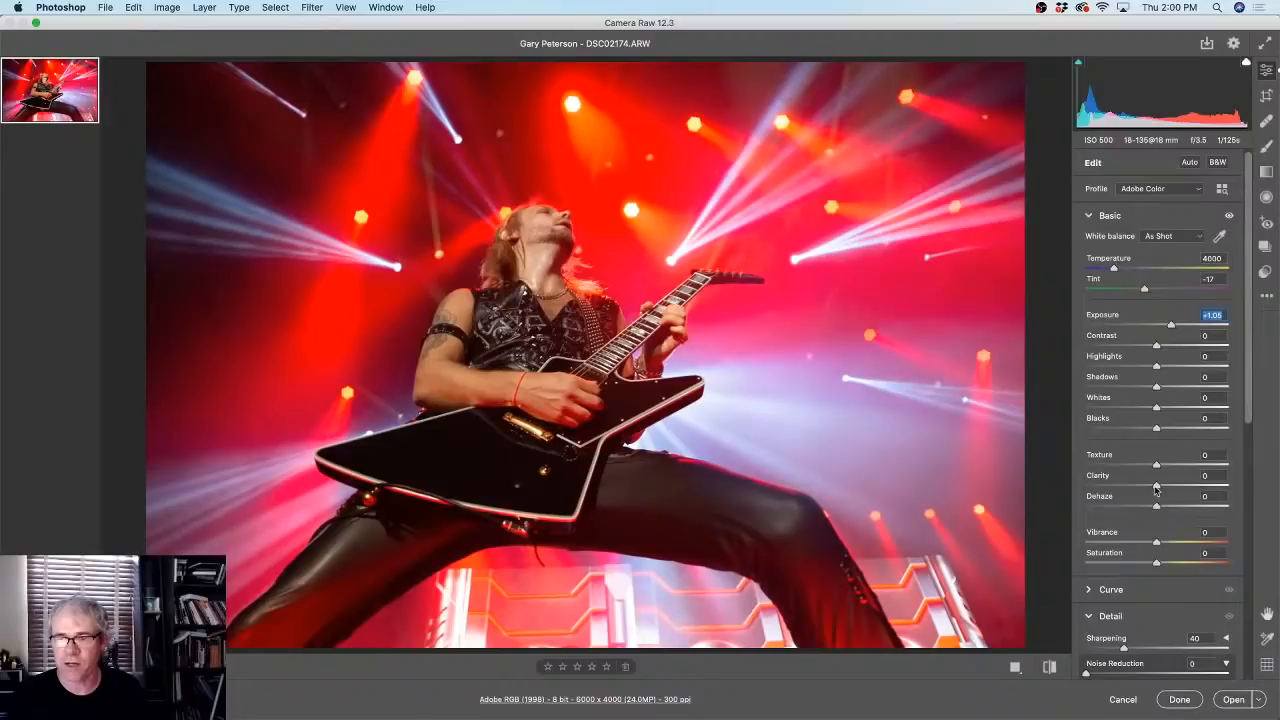
pyautogui.moveTo(1156, 487); pyautogui.dragTo(1190, 463)
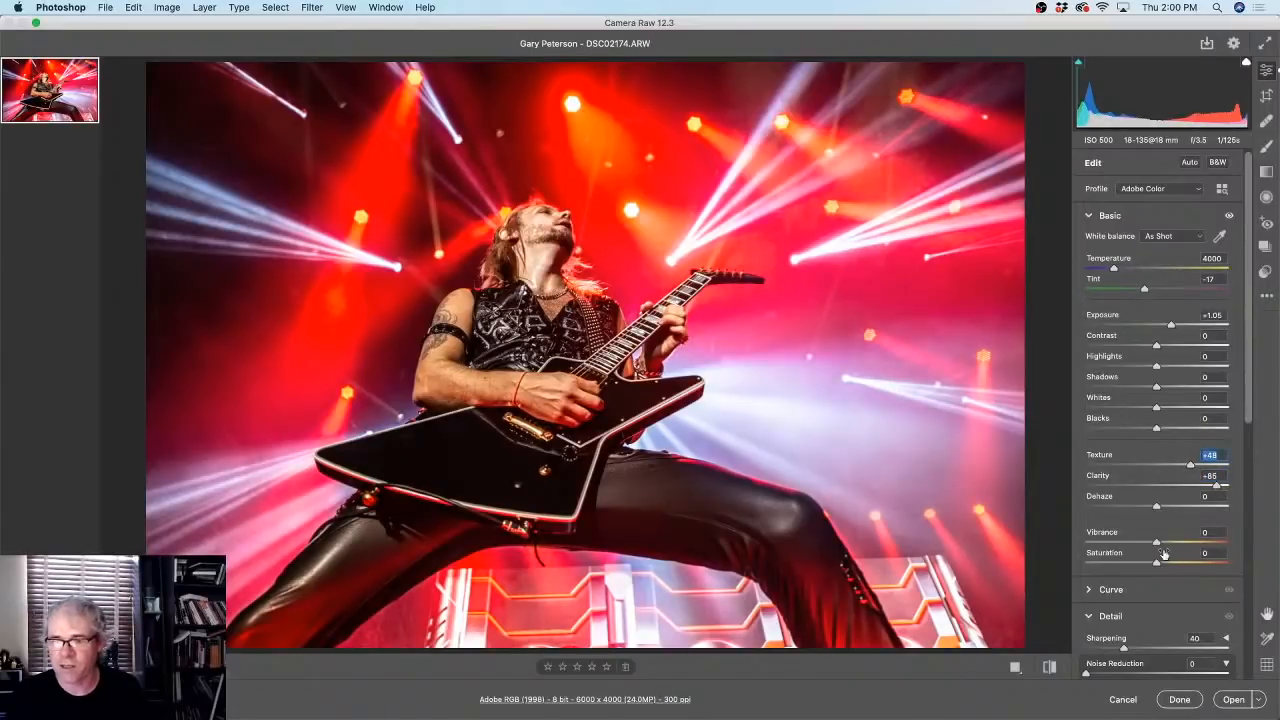
pyautogui.moveTo(1155, 542); pyautogui.dragTo(1181, 538)
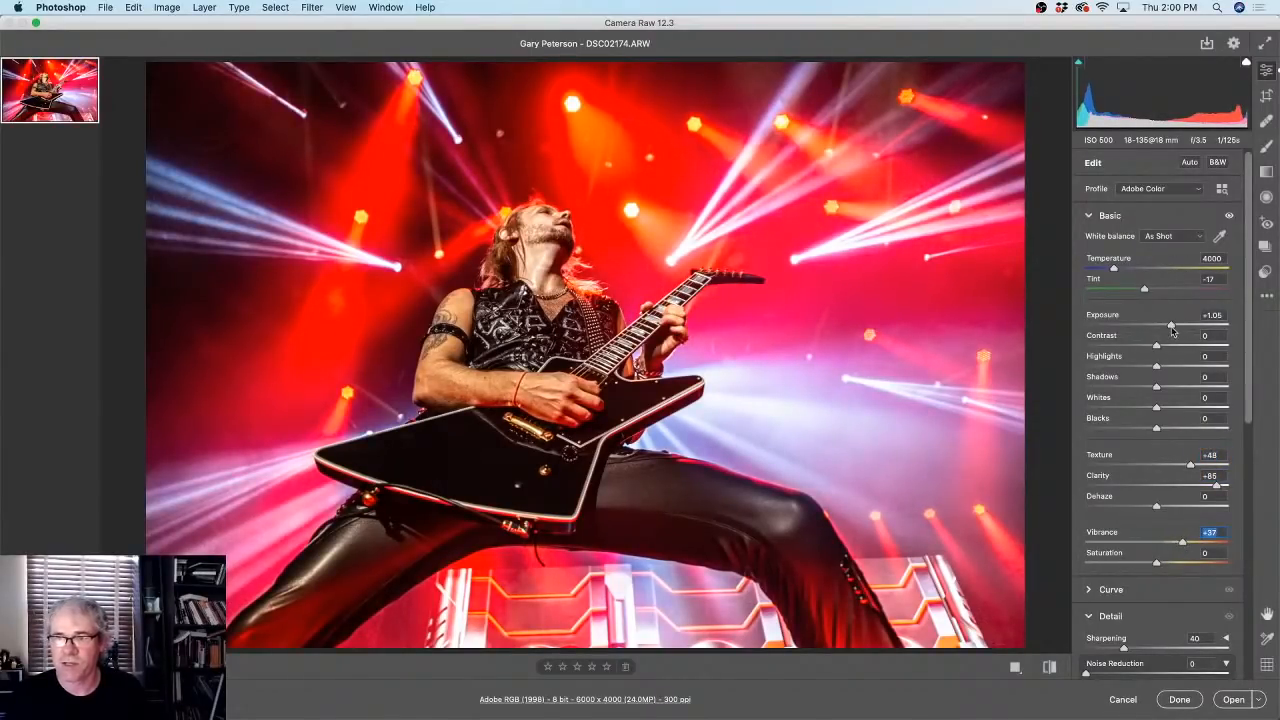
# - Set highlights to -97, shadows to +58, whites to +26, blacks to -22, exposure to +1.05 and colour temperature to 3900
pyautogui.moveTo(1172, 326); pyautogui.dragTo(1087, 366)
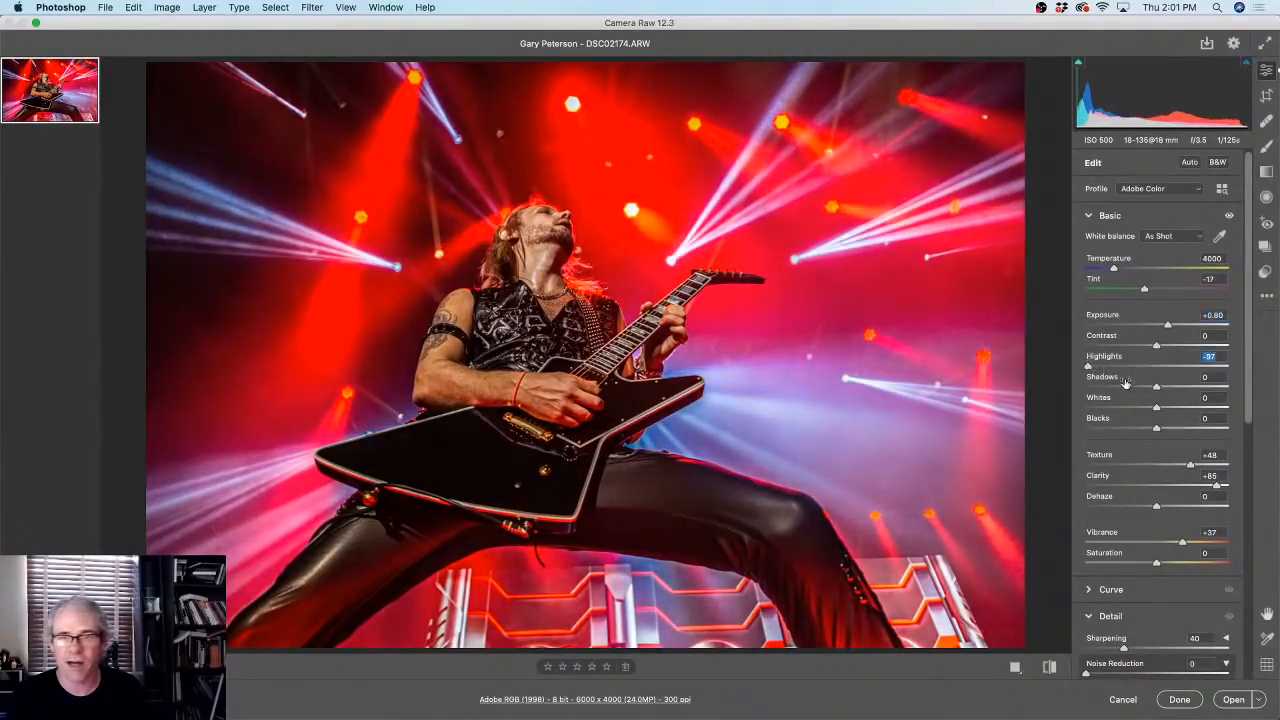
pyautogui.moveTo(1155, 388); pyautogui.dragTo(1141, 430)
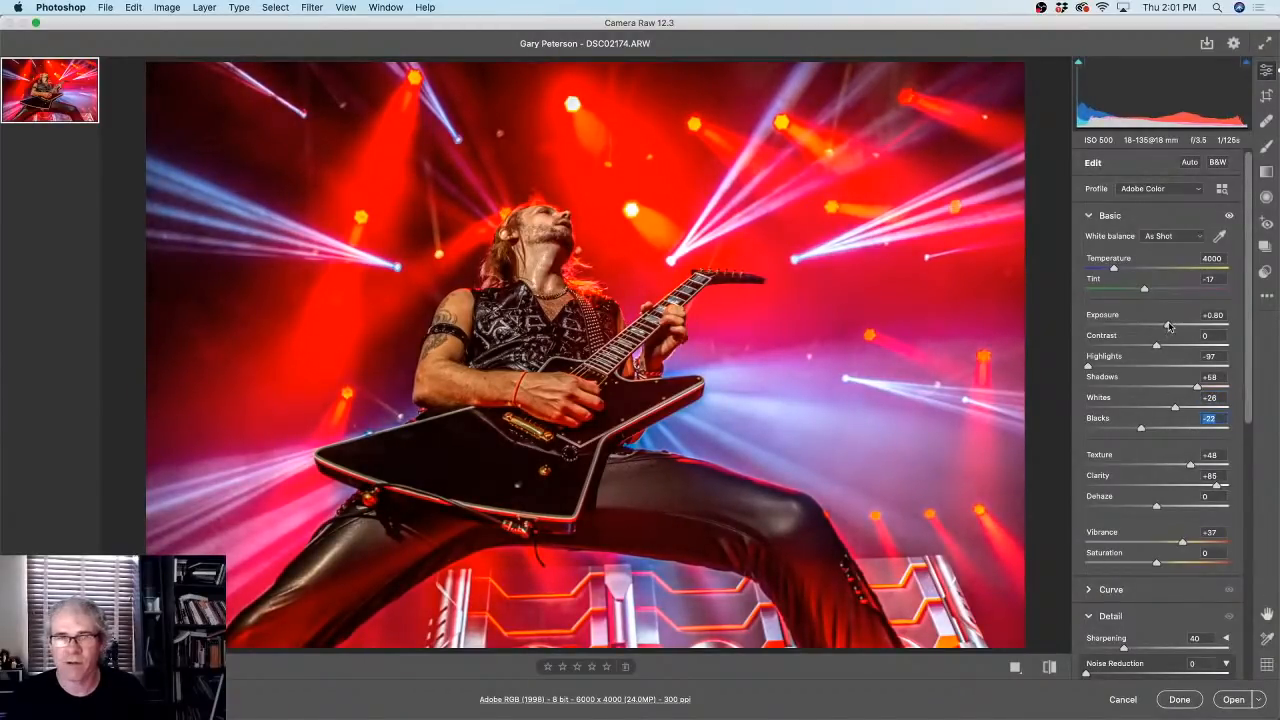
pyautogui.moveTo(1168, 326); pyautogui.dragTo(1172, 326)
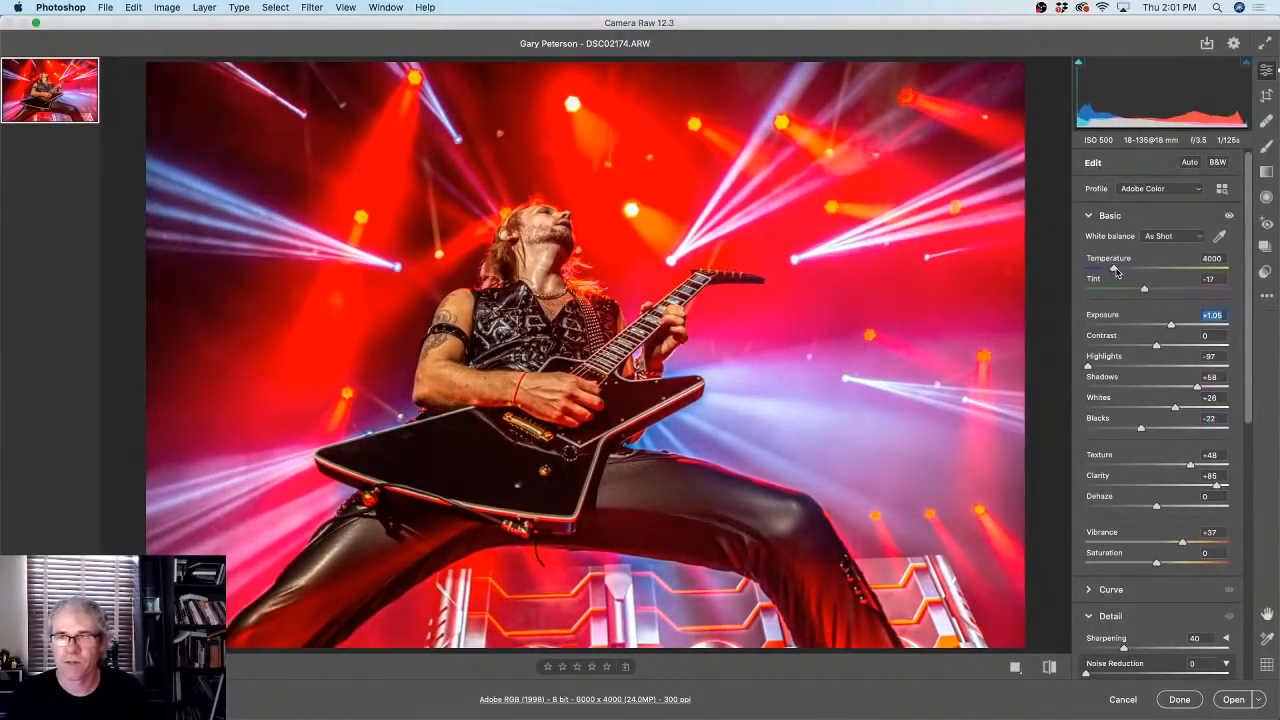
pyautogui.moveTo(1114, 270); pyautogui.dragTo(1113, 270)
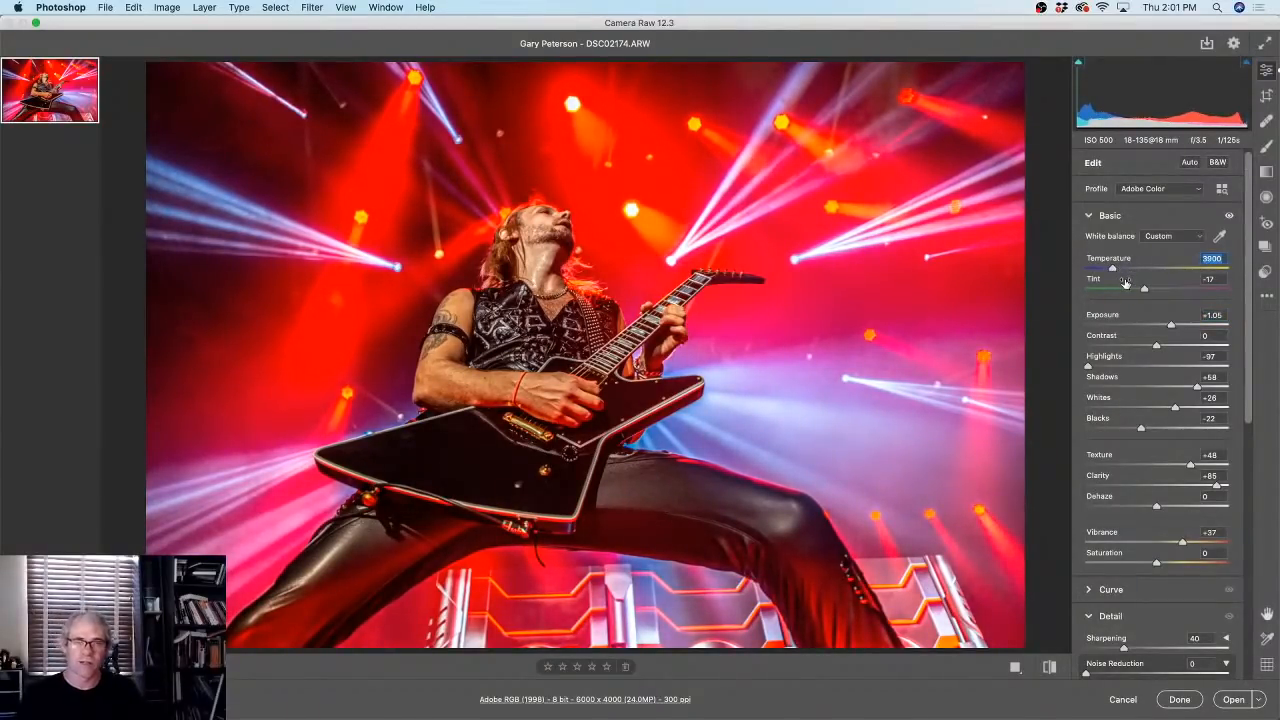
# - Compare the adjusted guitarist photo with its original state twice, ending on the adjusted version
pyautogui.press('p')
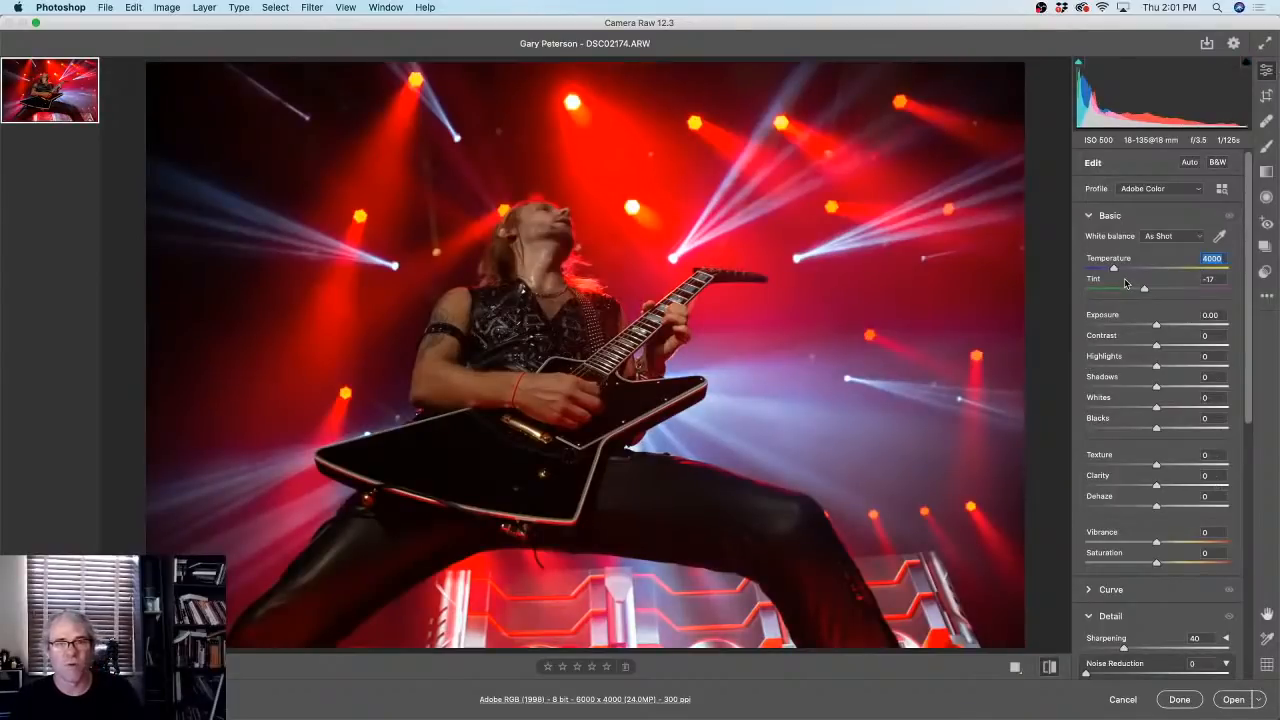
pyautogui.press('p')
pyautogui.press('p')
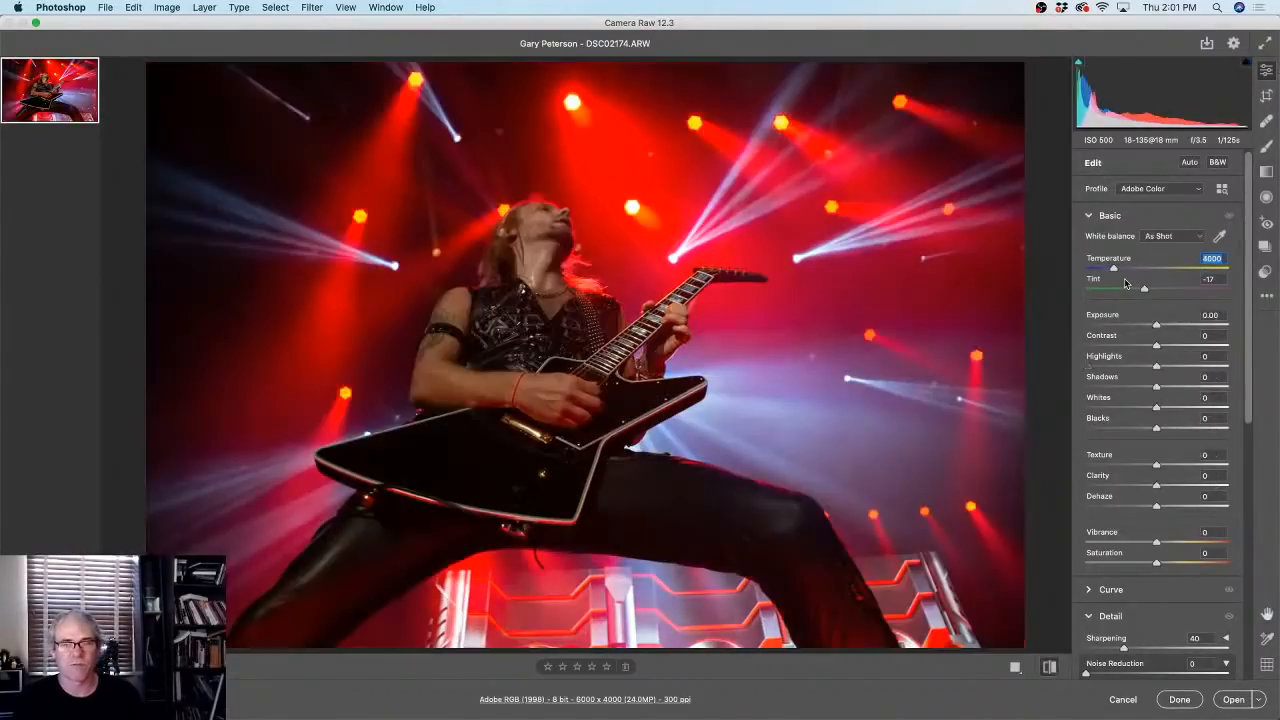
pyautogui.press('p')
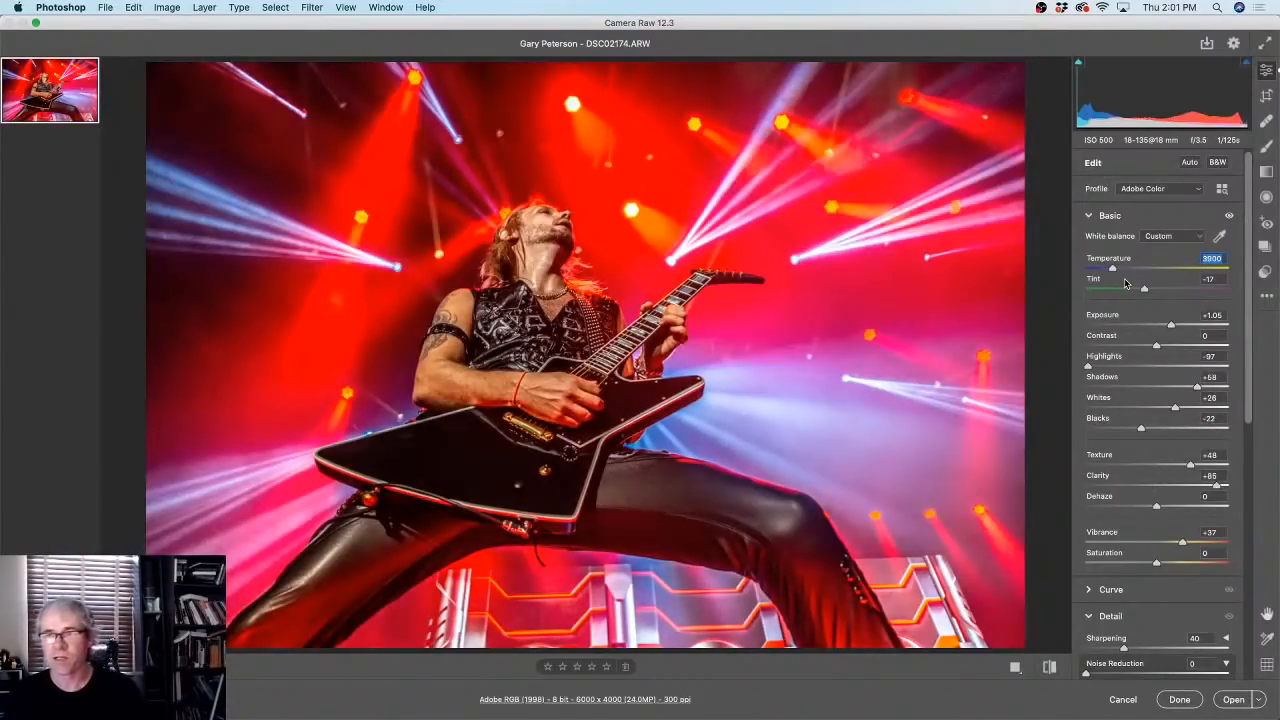
# - Save the photo's settings as a new preset named rock2 in the User Presets group
pyautogui.click(1265, 272)
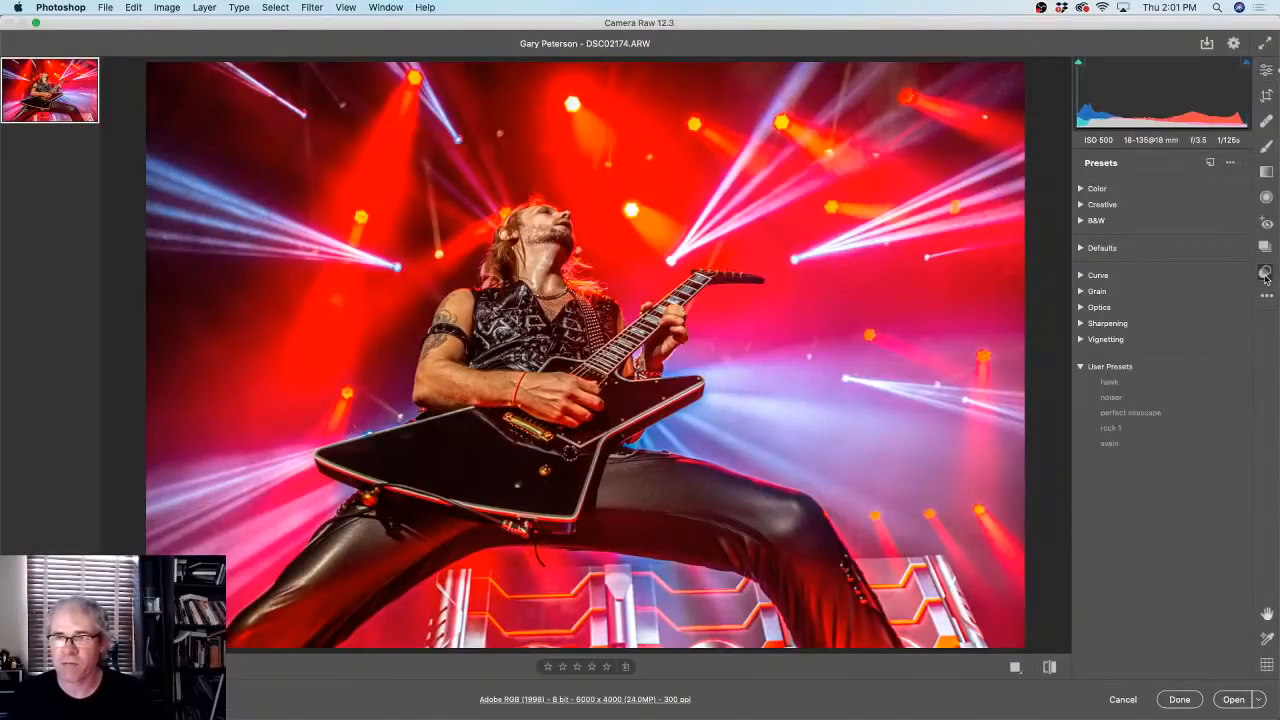
pyautogui.click(1210, 163)
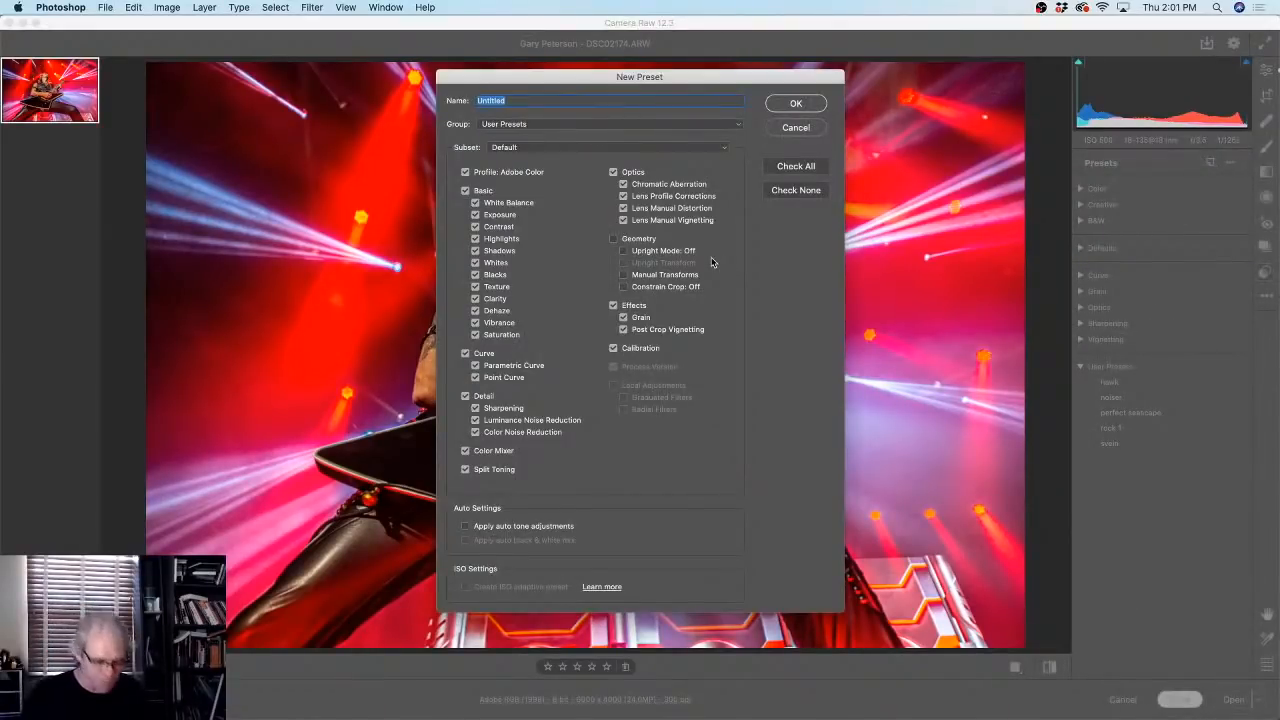
pyautogui.write('rock2')
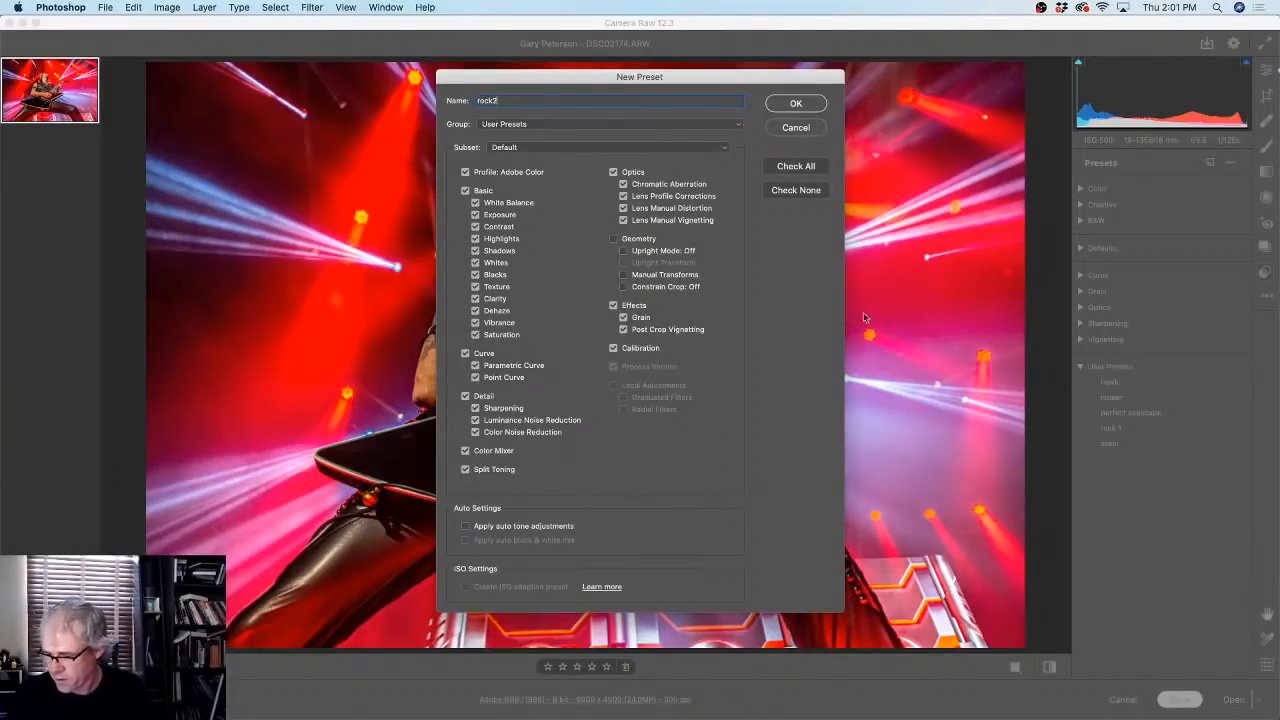
pyautogui.click(795, 102)
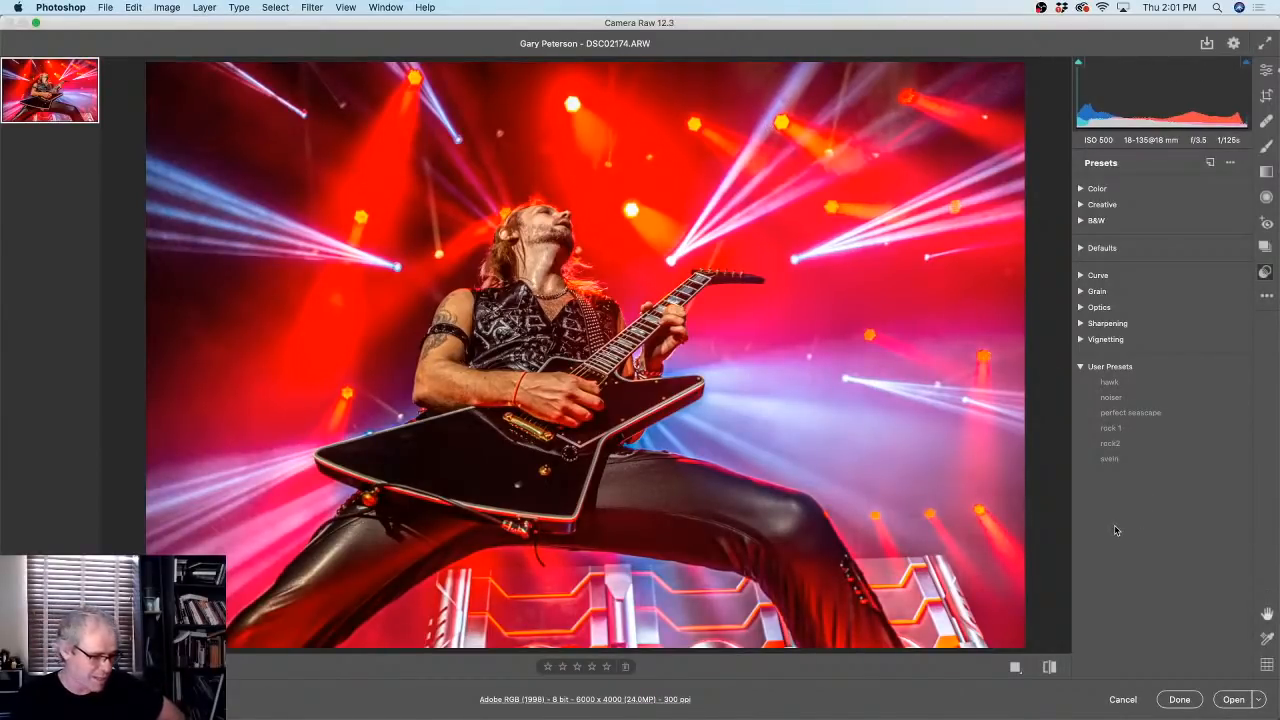
# - Preview the rock 1 preset, apply the rock2 preset to the photo, and open that version in Photoshop
pyautogui.click(1112, 428)
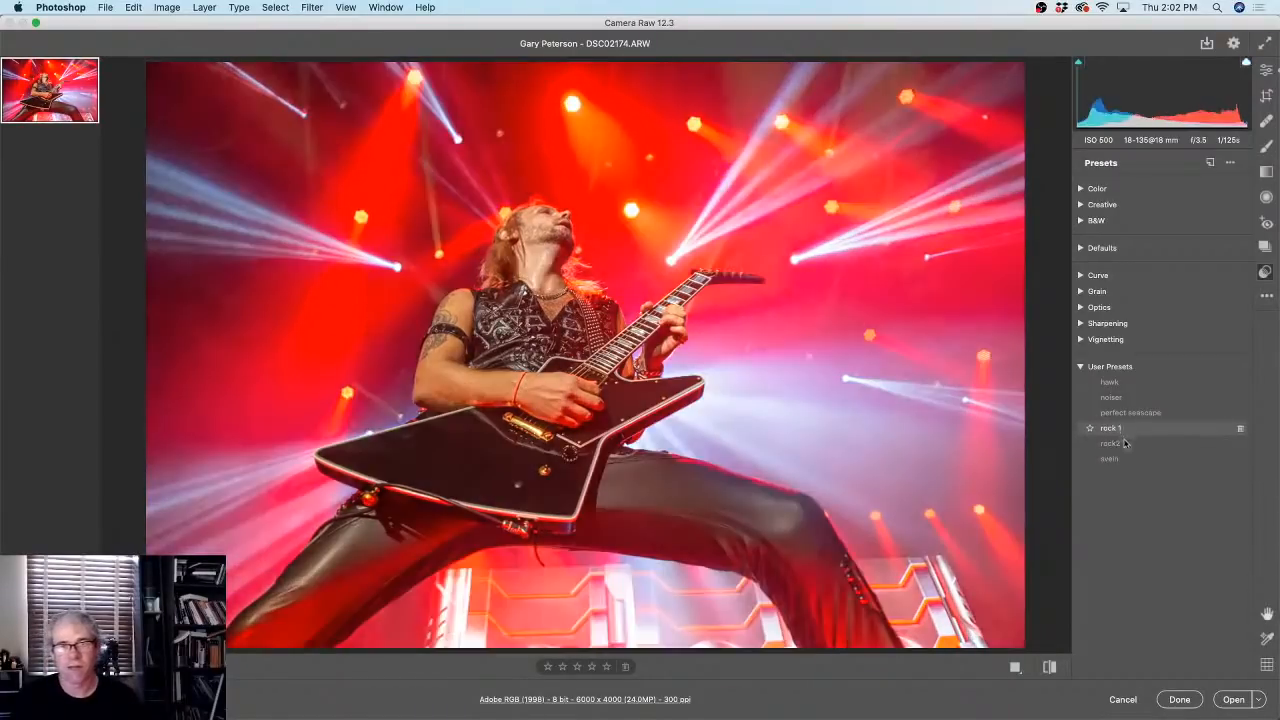
pyautogui.click(1127, 443)
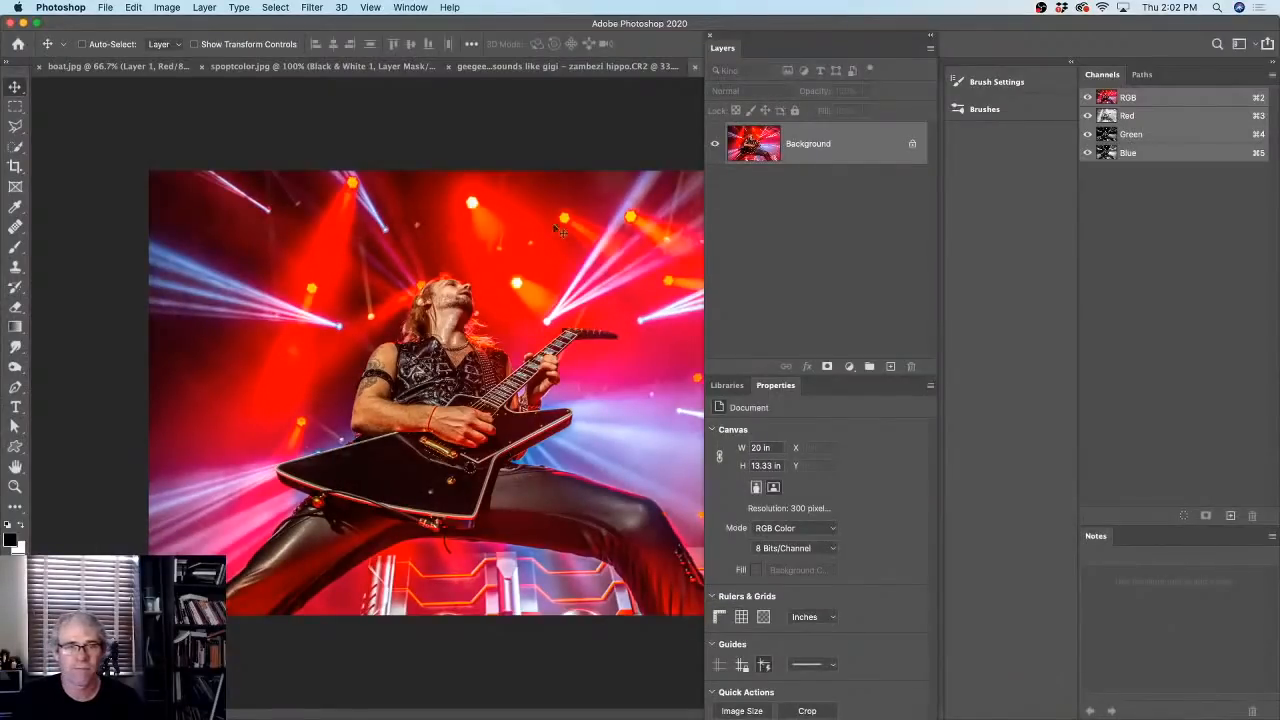
# - Reopen raw photo DSC02174.ARW from Bridge, apply the rock 1 preset, and open it as a second Photoshop document
pyautogui.press('super+Tab')
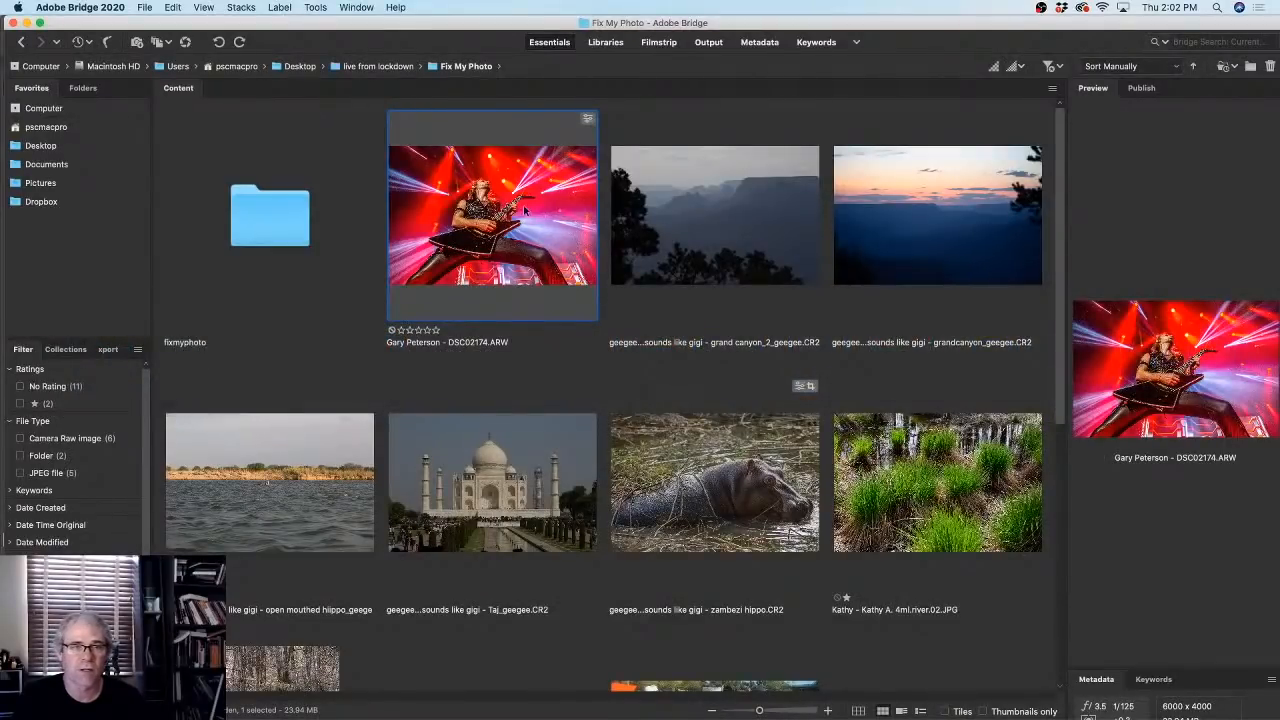
pyautogui.doubleClick(524, 210)
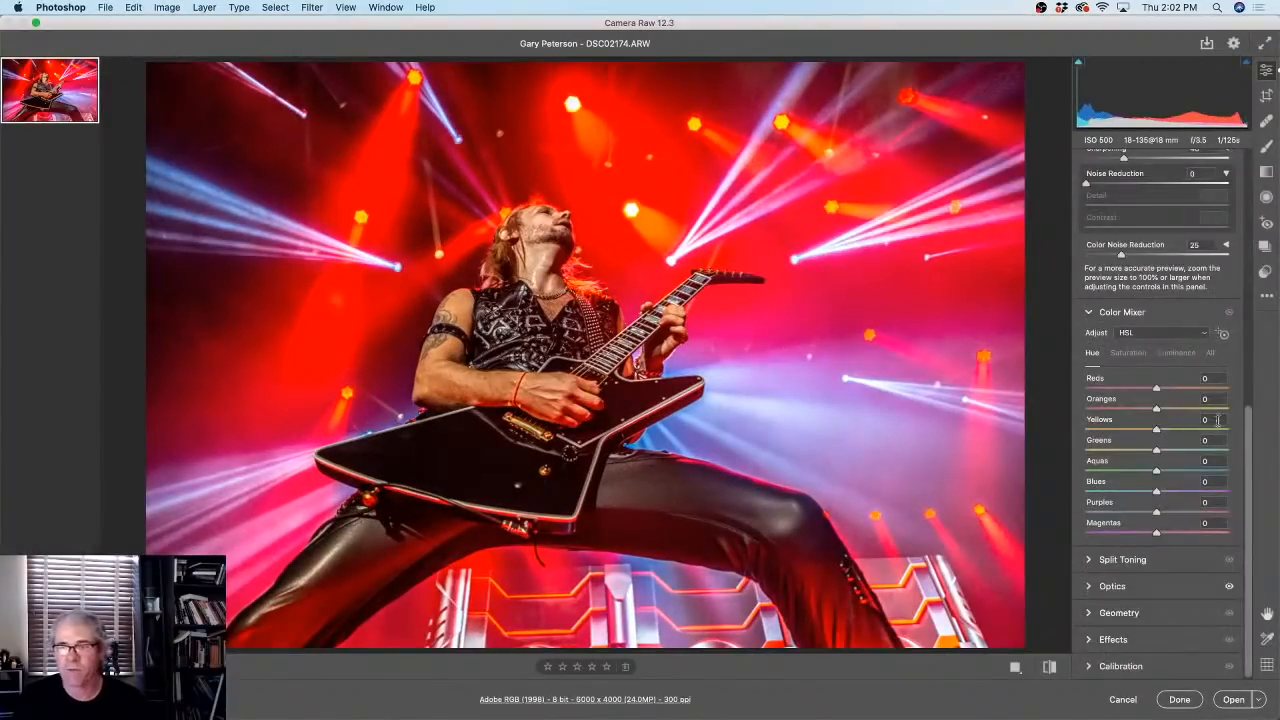
pyautogui.click(1265, 273)
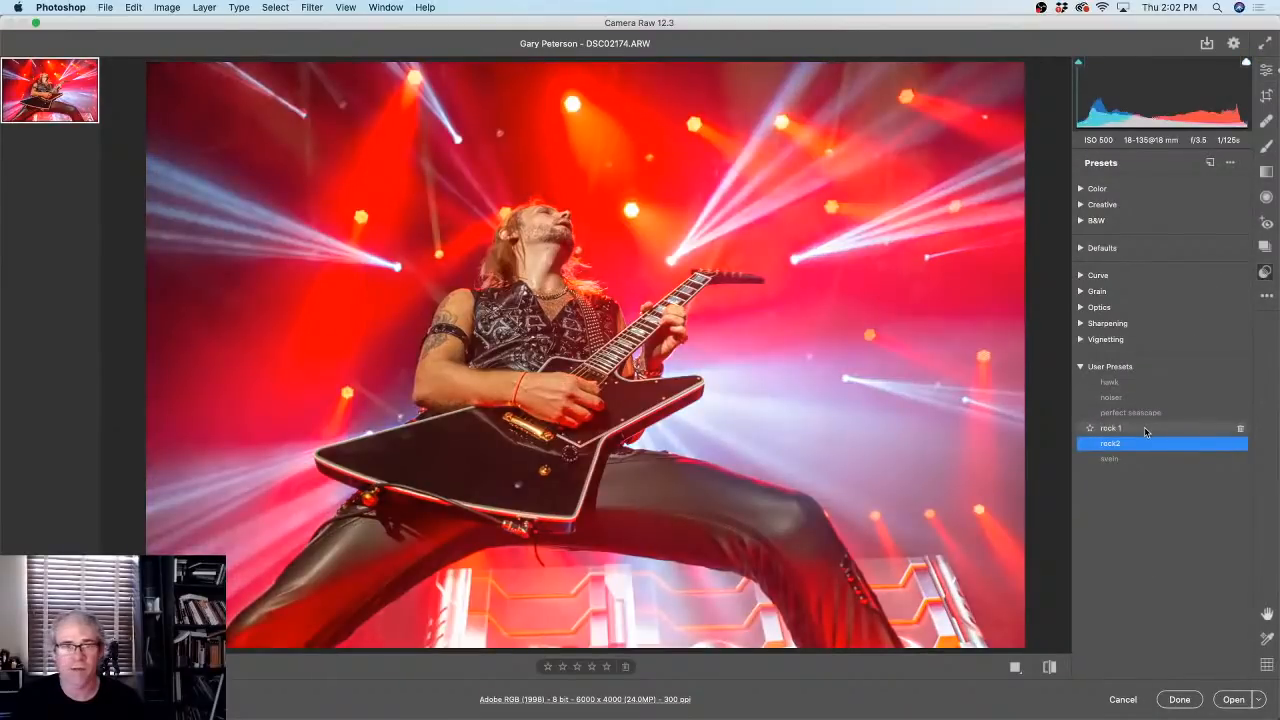
pyautogui.click(1113, 428)
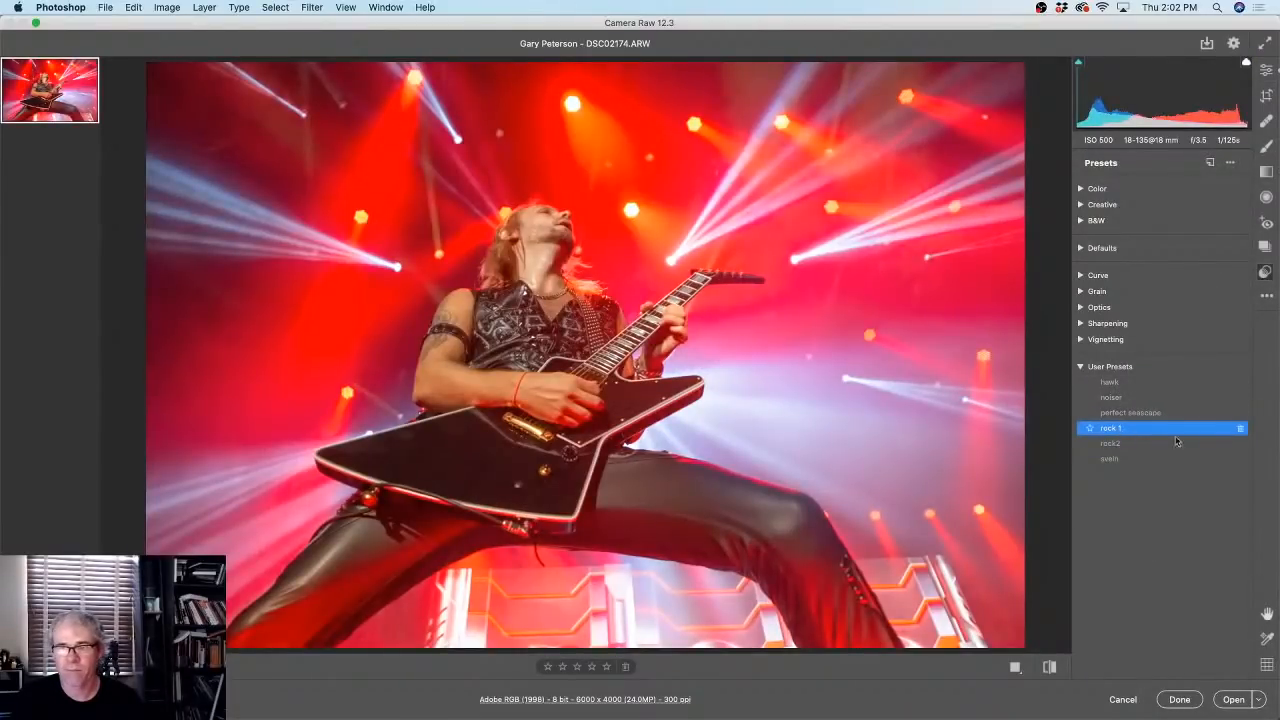
pyautogui.click(1233, 700)
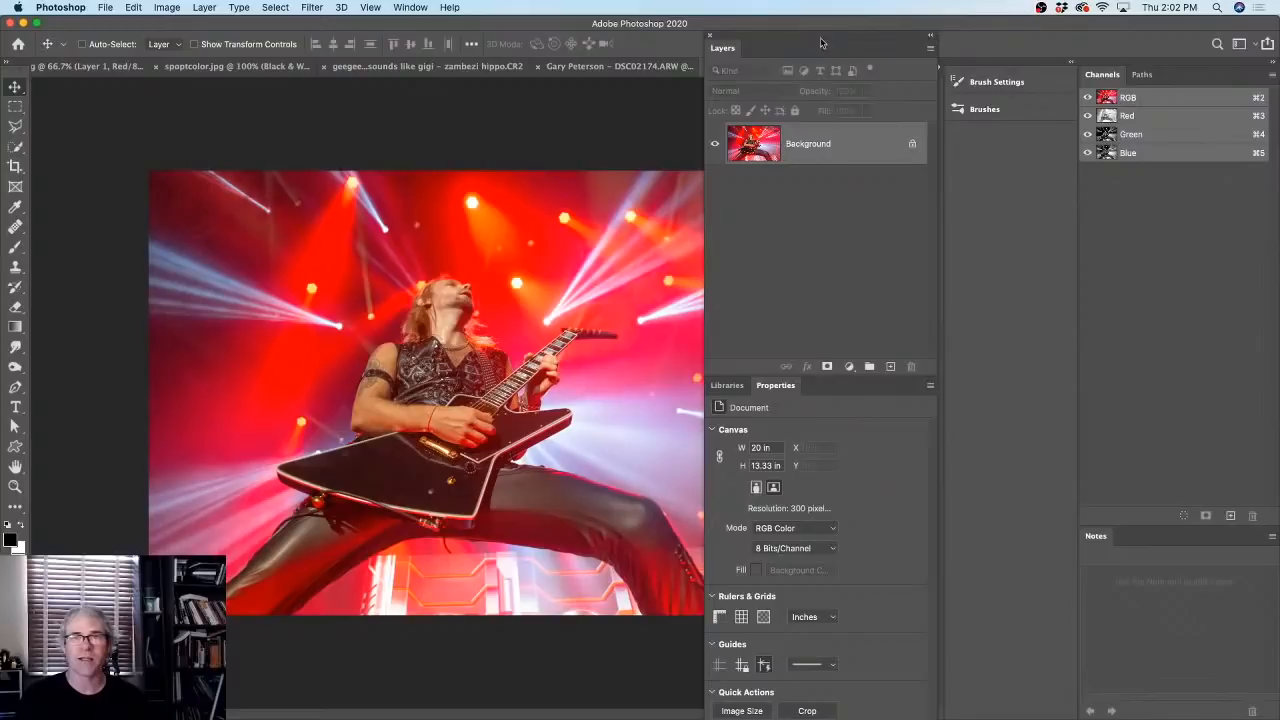
# - Paste the rock 1 version as a new layer above the background in the rock2 version's document
pyautogui.moveTo(849, 36); pyautogui.dragTo(872, 230)
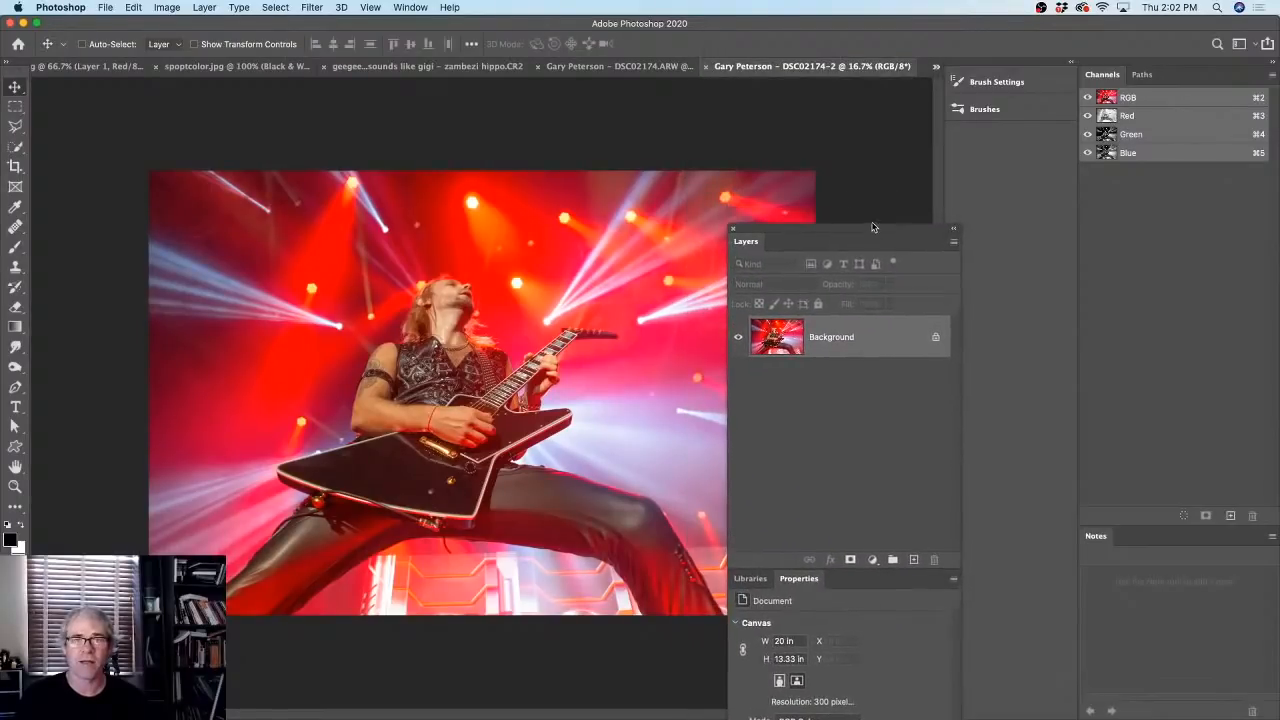
pyautogui.click(615, 66)
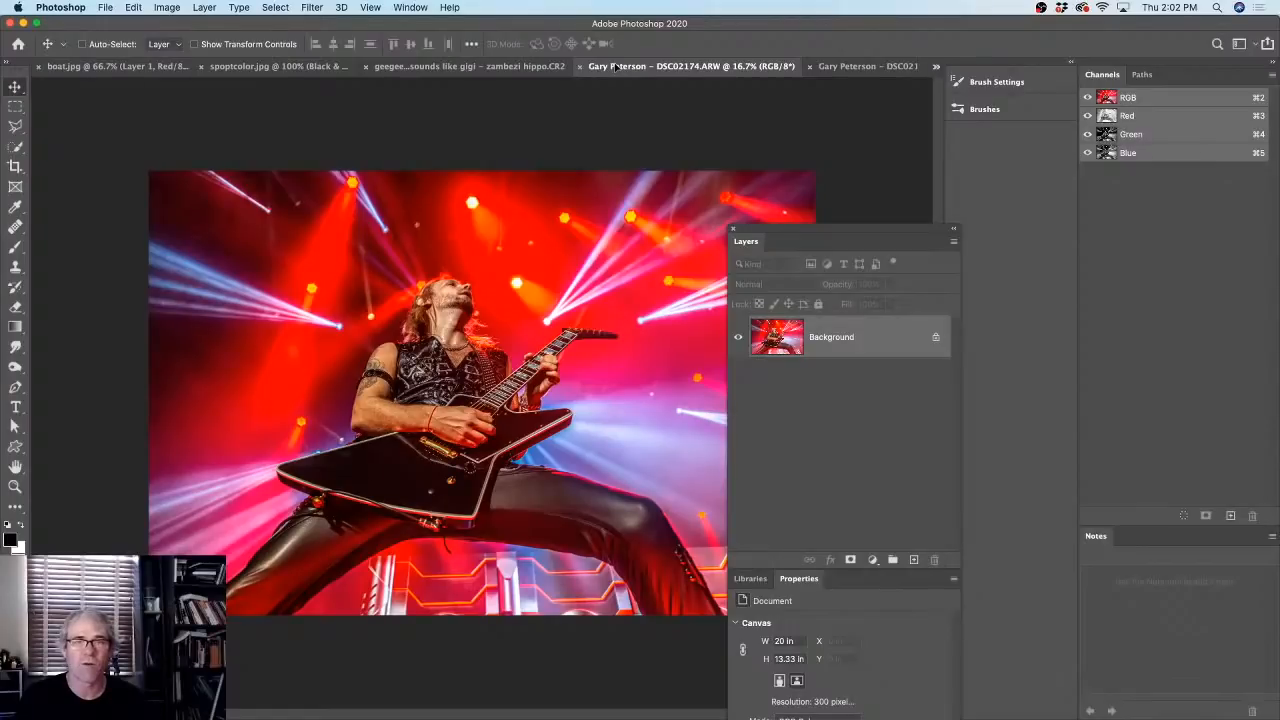
pyautogui.press('cmd+v')
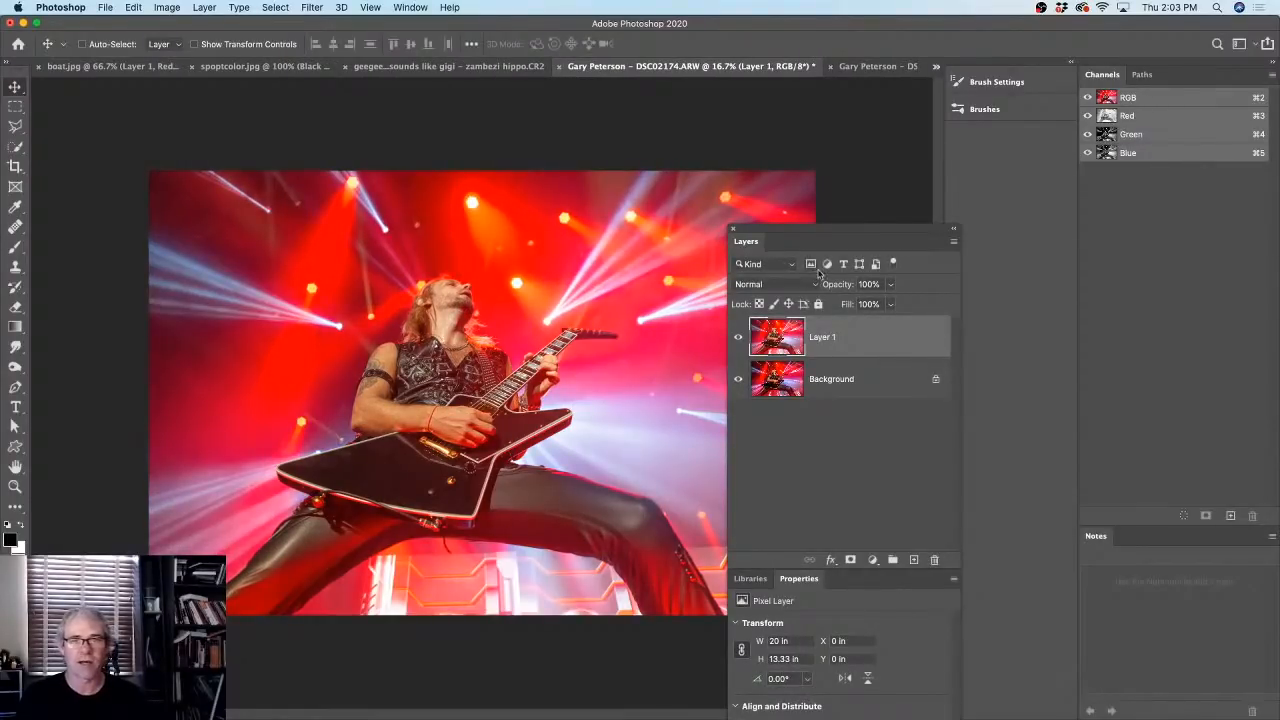
# - Compare the two preset versions by repeatedly hiding and showing Layer 1, leaving the layer visible
pyautogui.click(739, 338)
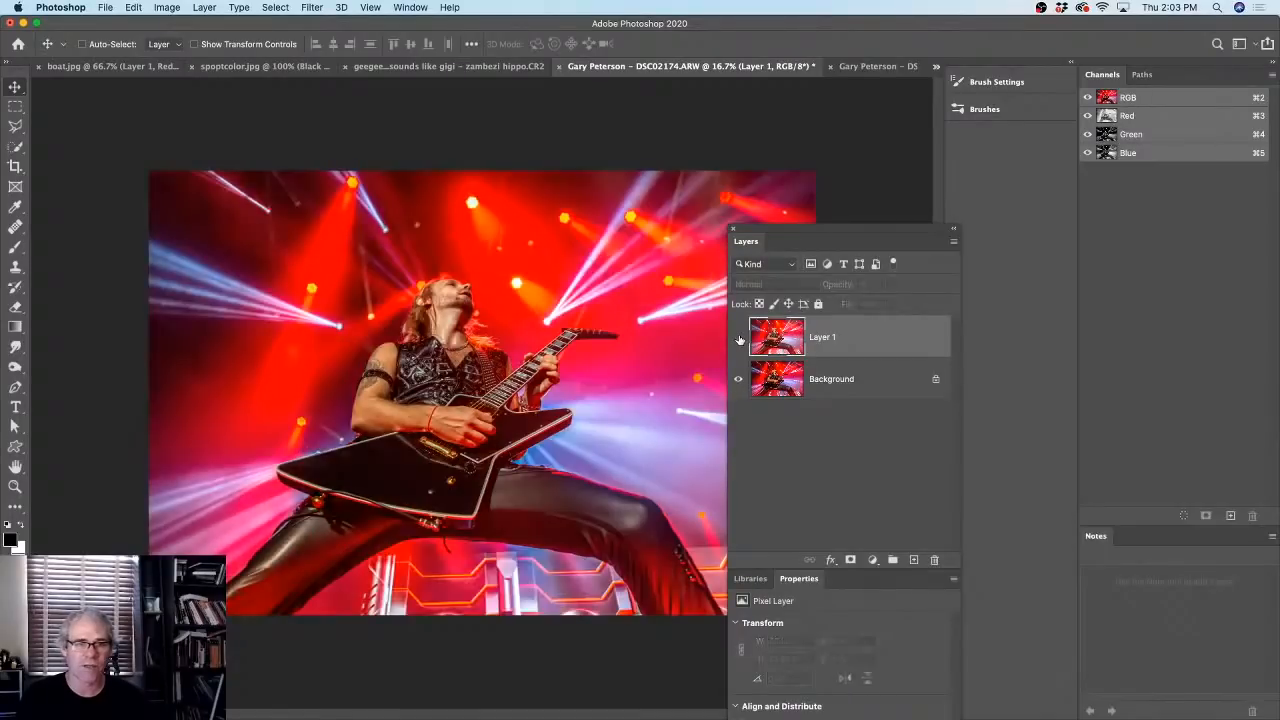
pyautogui.click(739, 338)
pyautogui.click(739, 339)
pyautogui.click(739, 338)
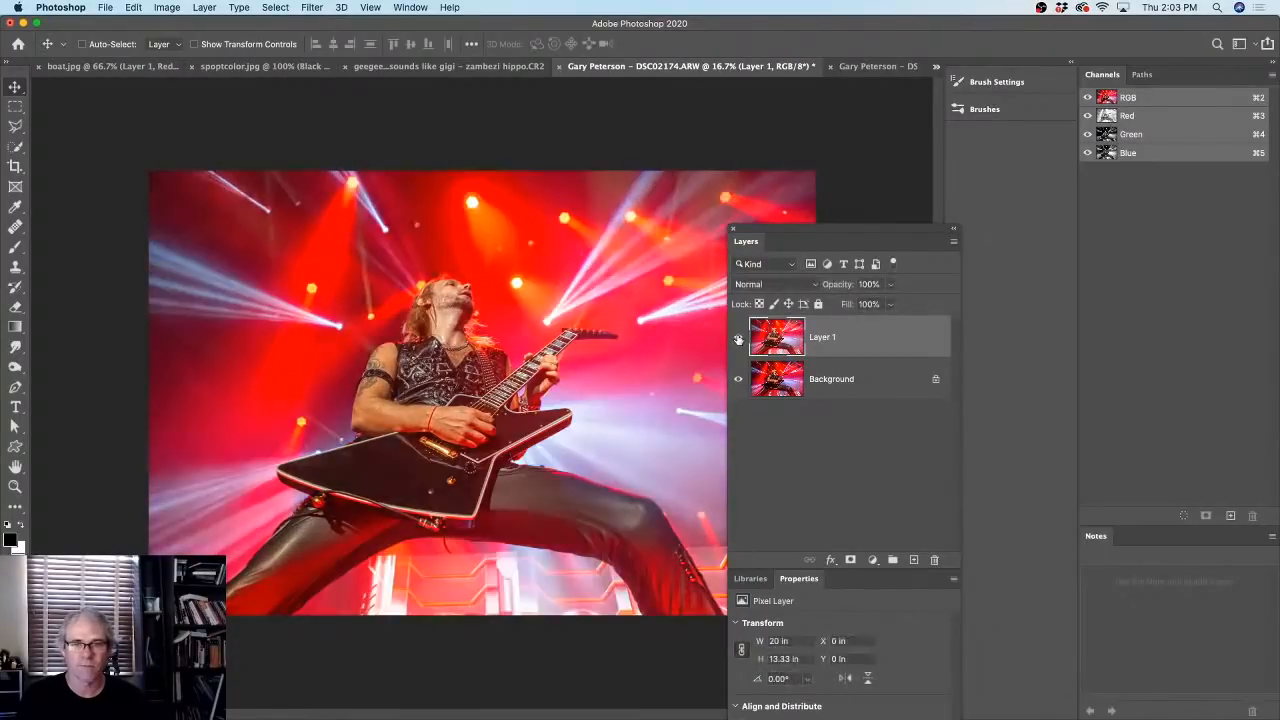
pyautogui.click(739, 338)
pyautogui.moveTo(802, 232); pyautogui.dragTo(778, 101)
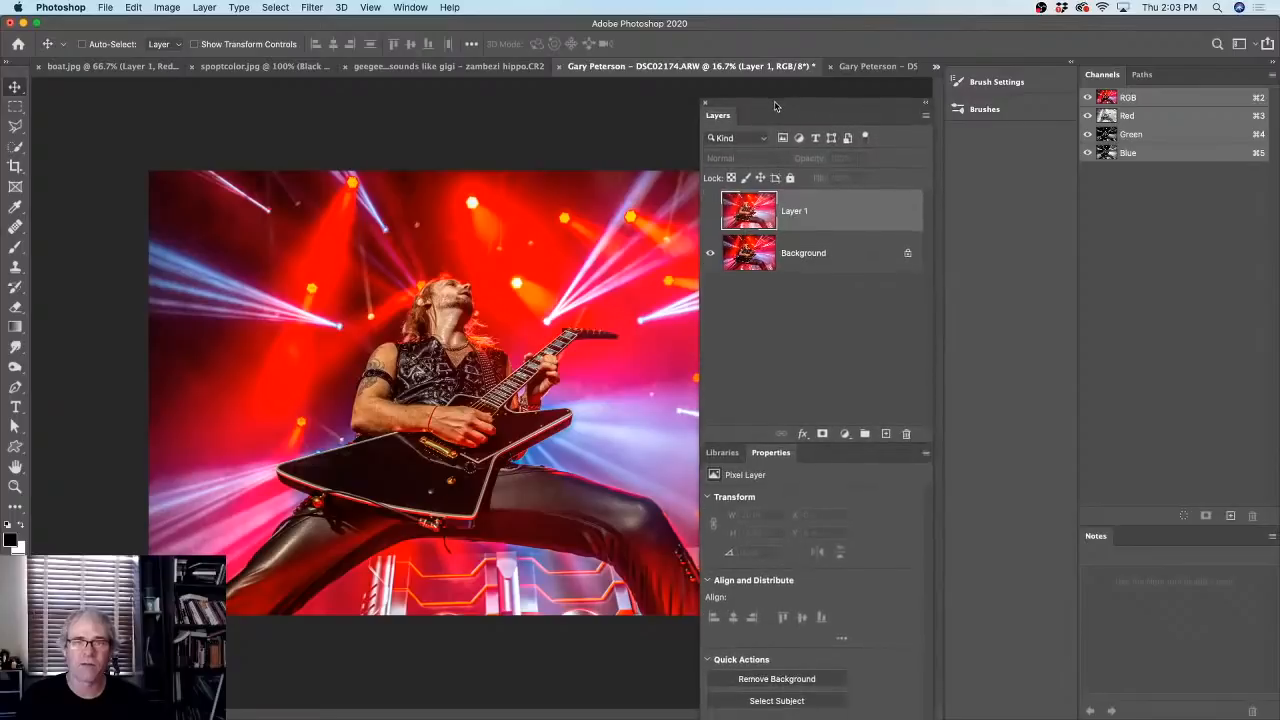
pyautogui.click(710, 206)
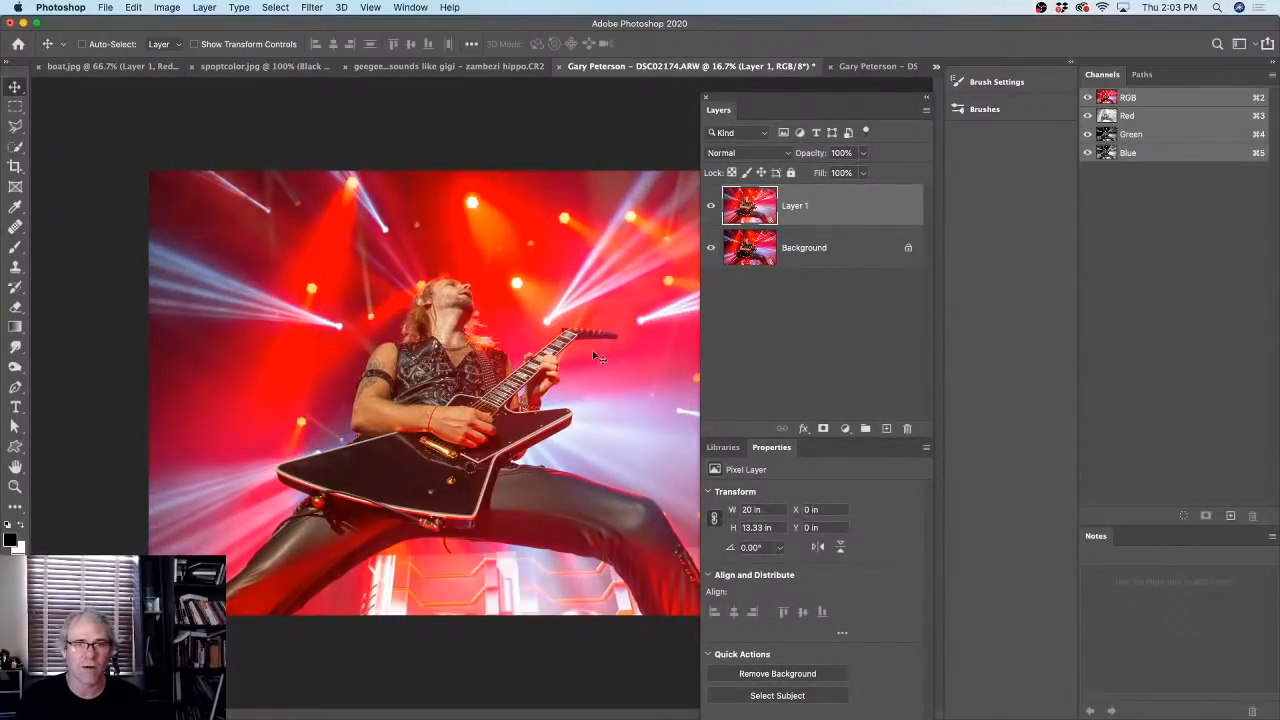
pyautogui.scroll(3, 594, 354)
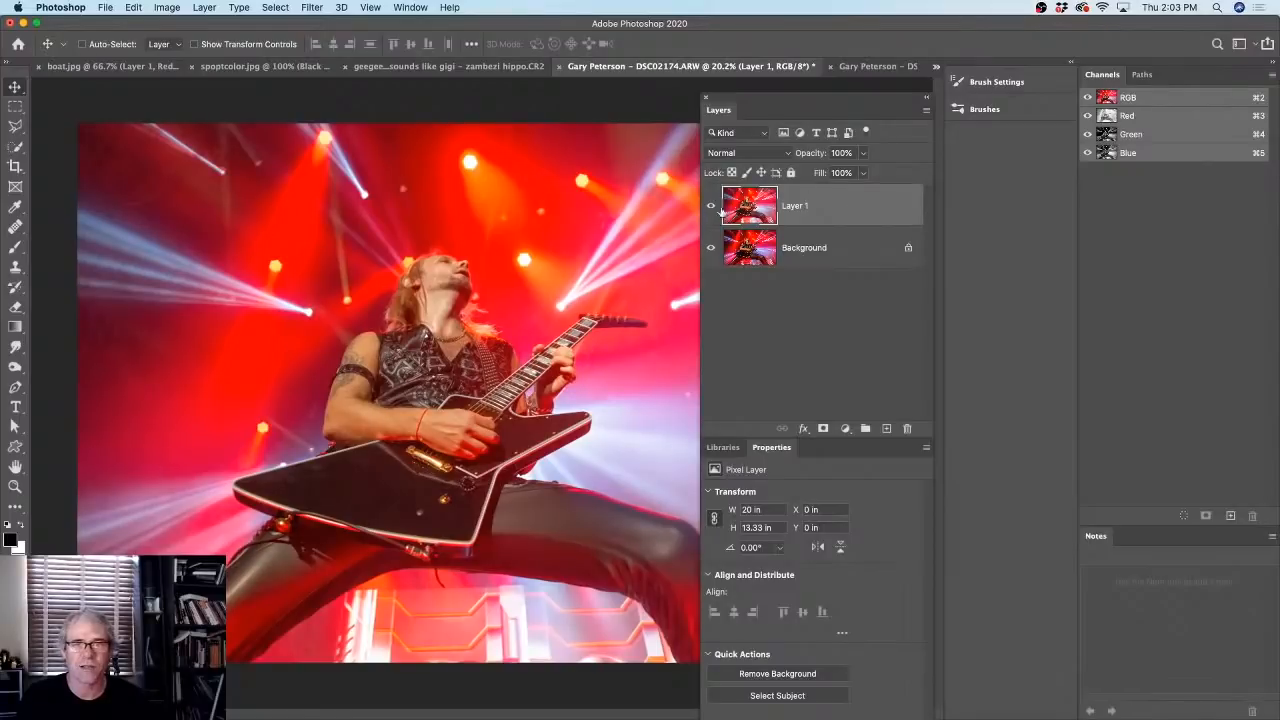
pyautogui.click(711, 206)
pyautogui.click(711, 206)
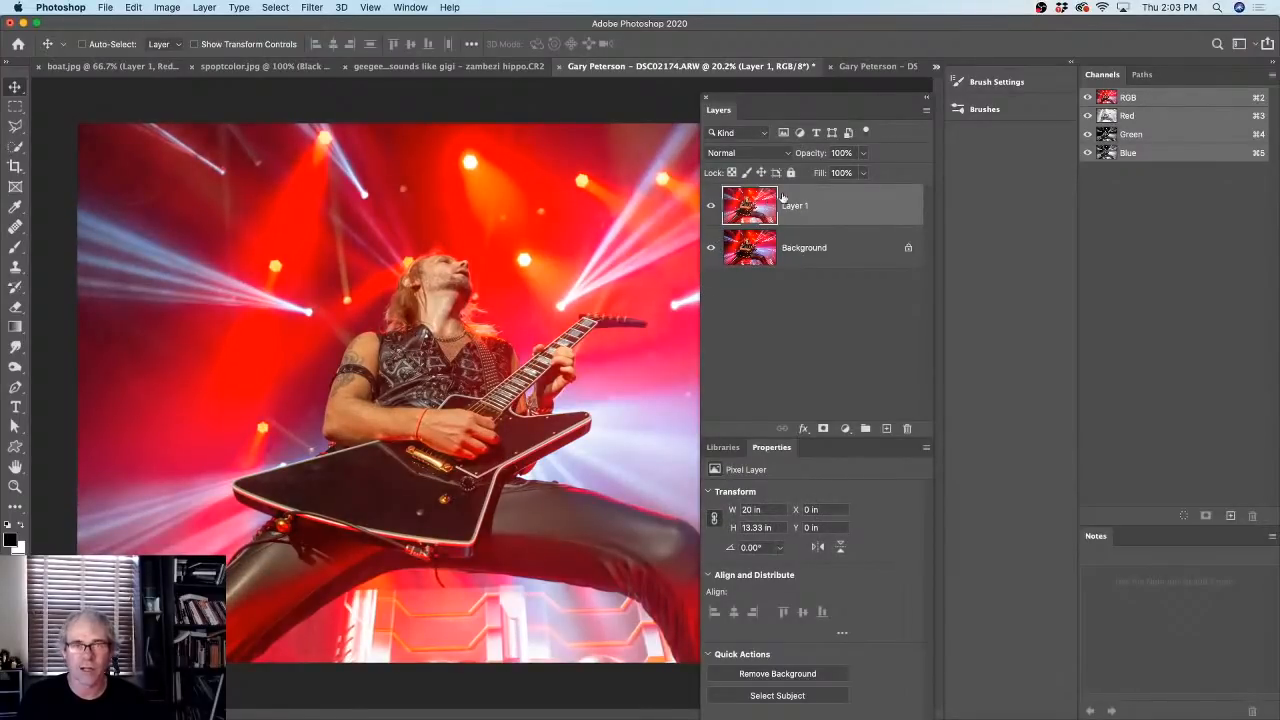
# - Add a layer mask to Layer 1 and set up a soft Brush enlarged to 400 px
pyautogui.click(823, 428)
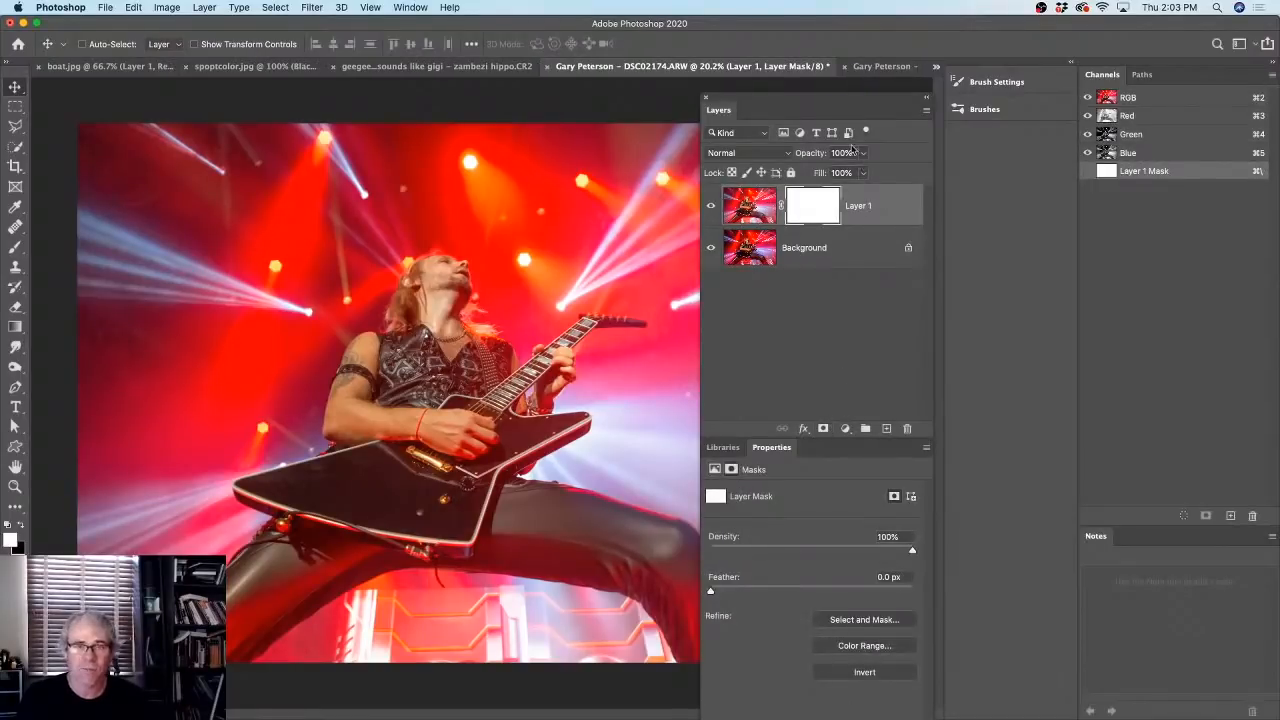
pyautogui.press('b')
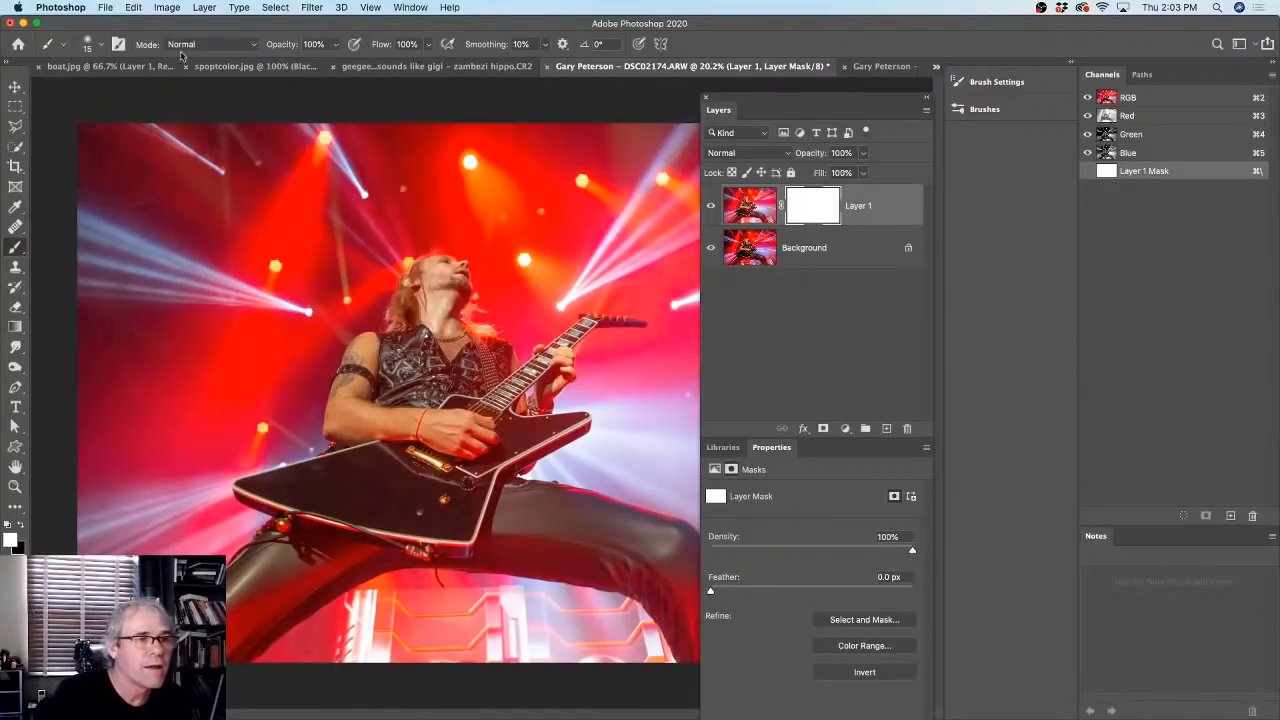
pyautogui.click(100, 44)
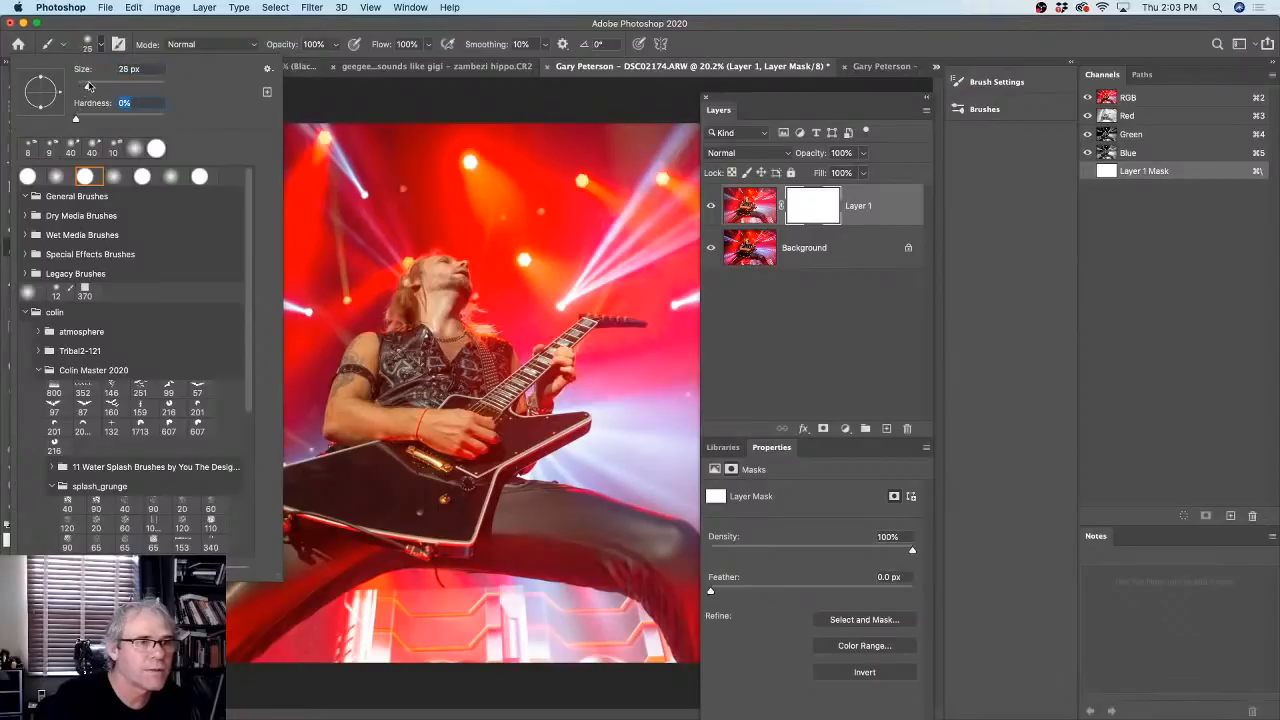
pyautogui.moveTo(82, 87); pyautogui.dragTo(125, 87)
pyautogui.press('Return')
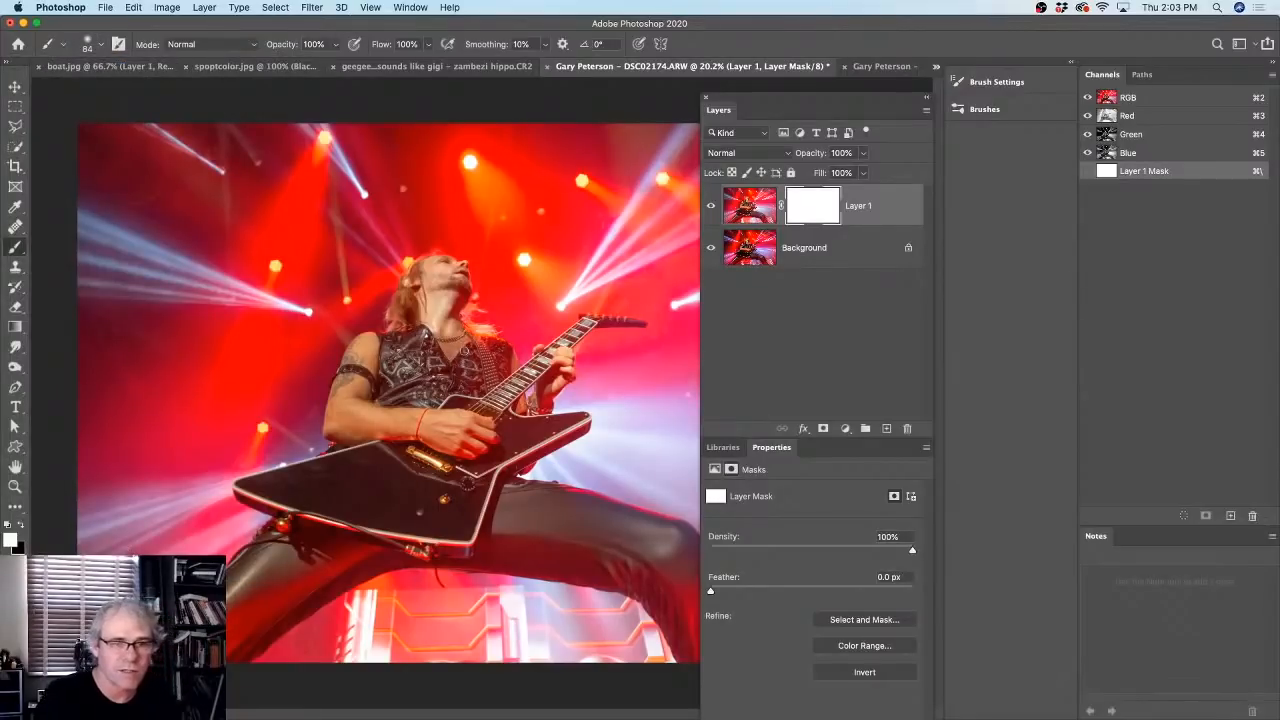
pyautogui.press(']')
pyautogui.press(']')
pyautogui.press(']')
pyautogui.press(']')
pyautogui.press(']')
pyautogui.press(']')
pyautogui.press(']')
pyautogui.press(']')
pyautogui.press(']')
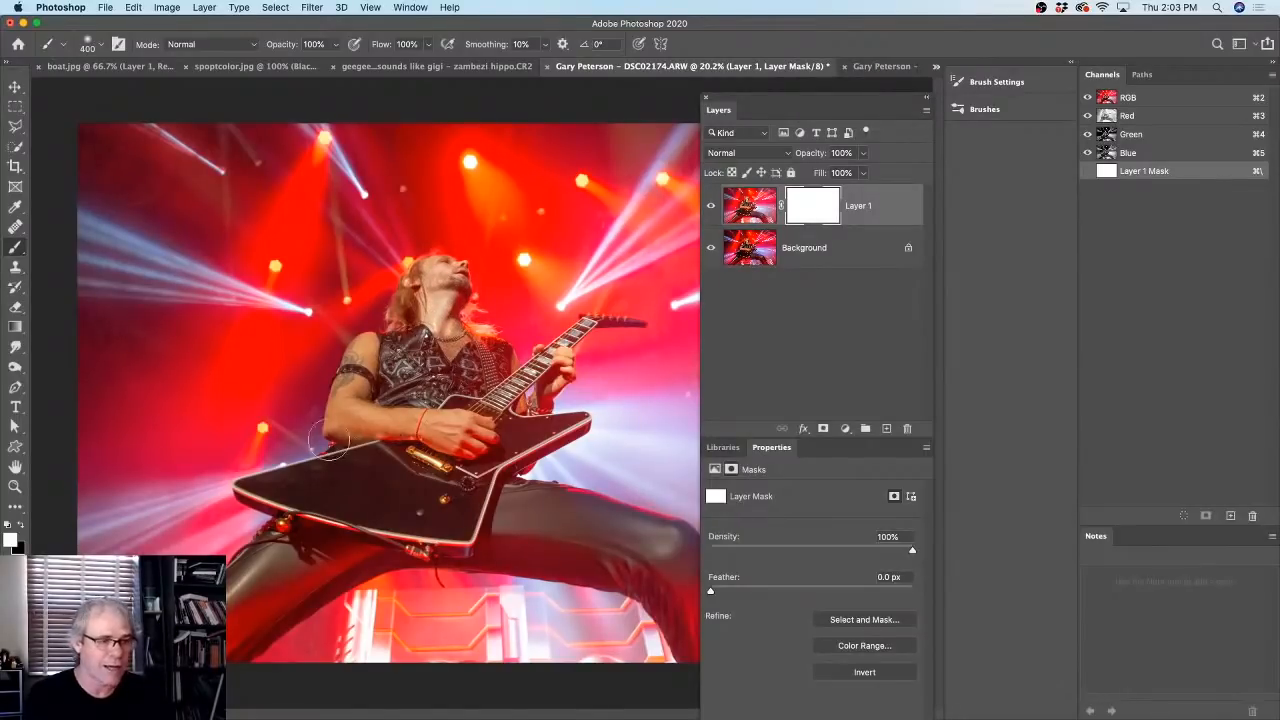
# - Paint black on Layer 1's mask over the guitarist's body, legs and guitar, reducing the brush to 90 px for finer areas
pyautogui.press('x')
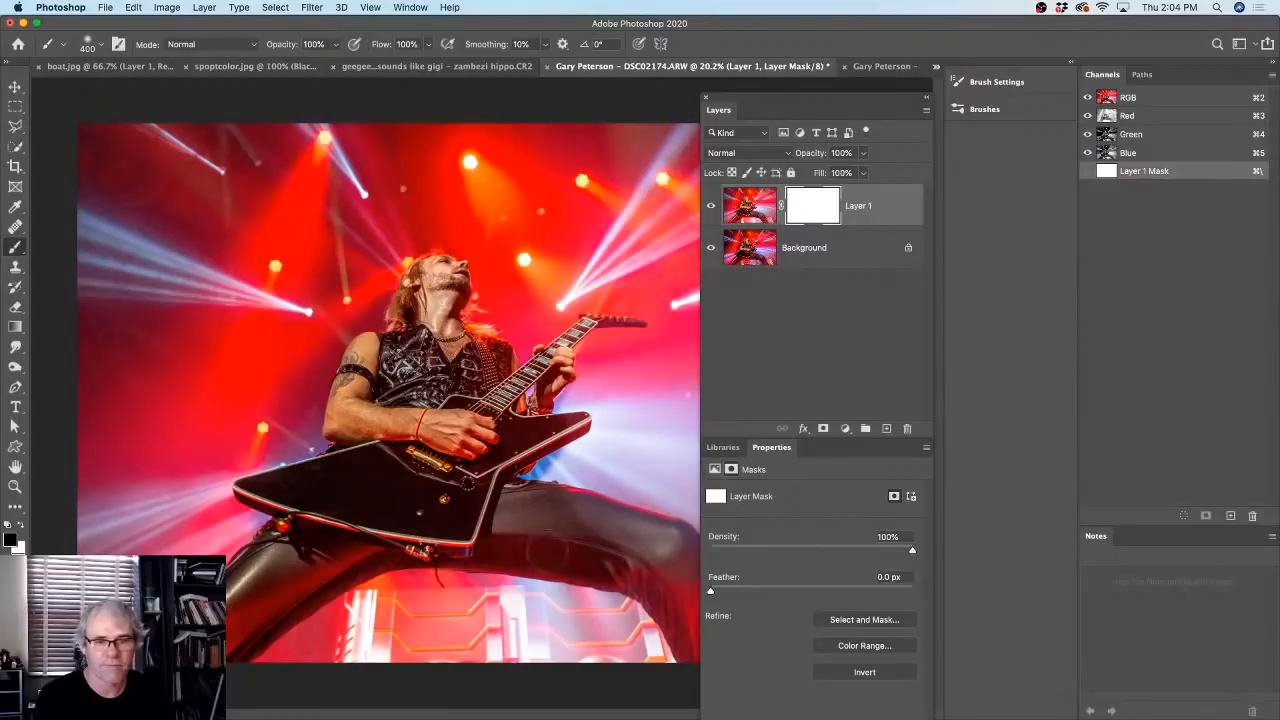
pyautogui.moveTo(566, 506)
pyautogui.mouseDown()
pyautogui.moveTo(680, 566)
pyautogui.moveTo(685, 628)
pyautogui.moveTo(656, 574)
pyautogui.mouseUp()
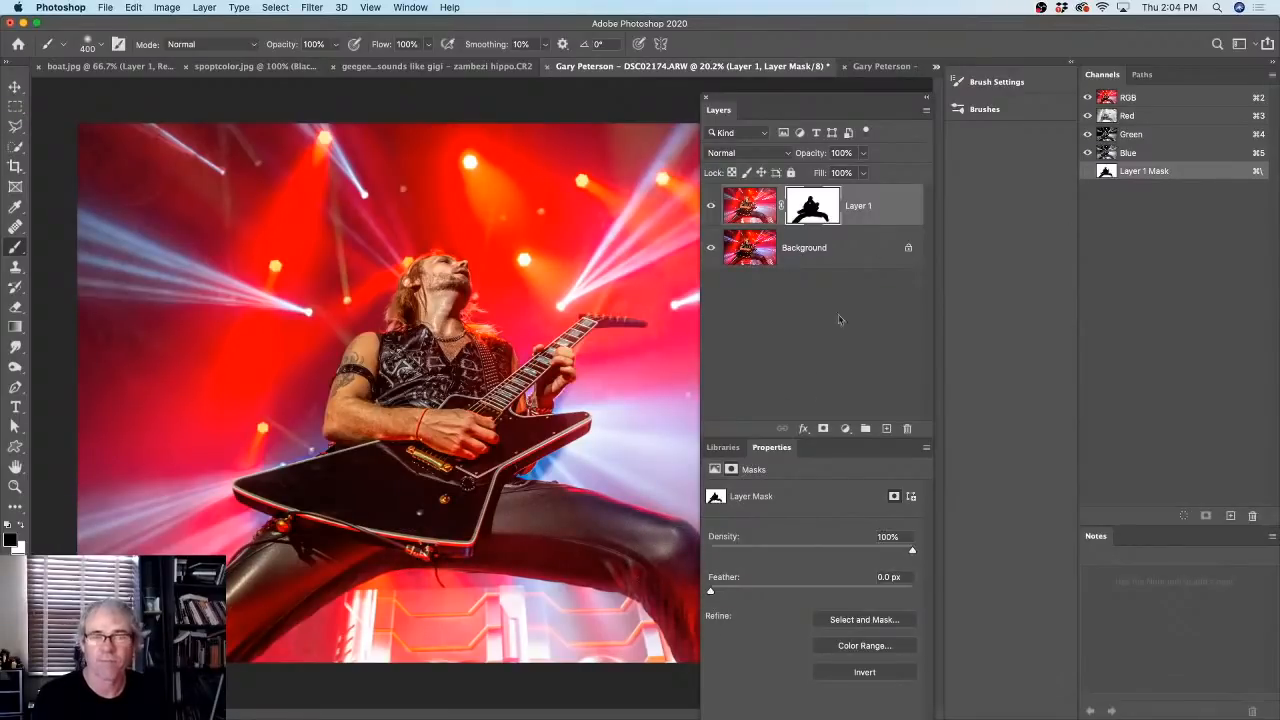
pyautogui.click(926, 97)
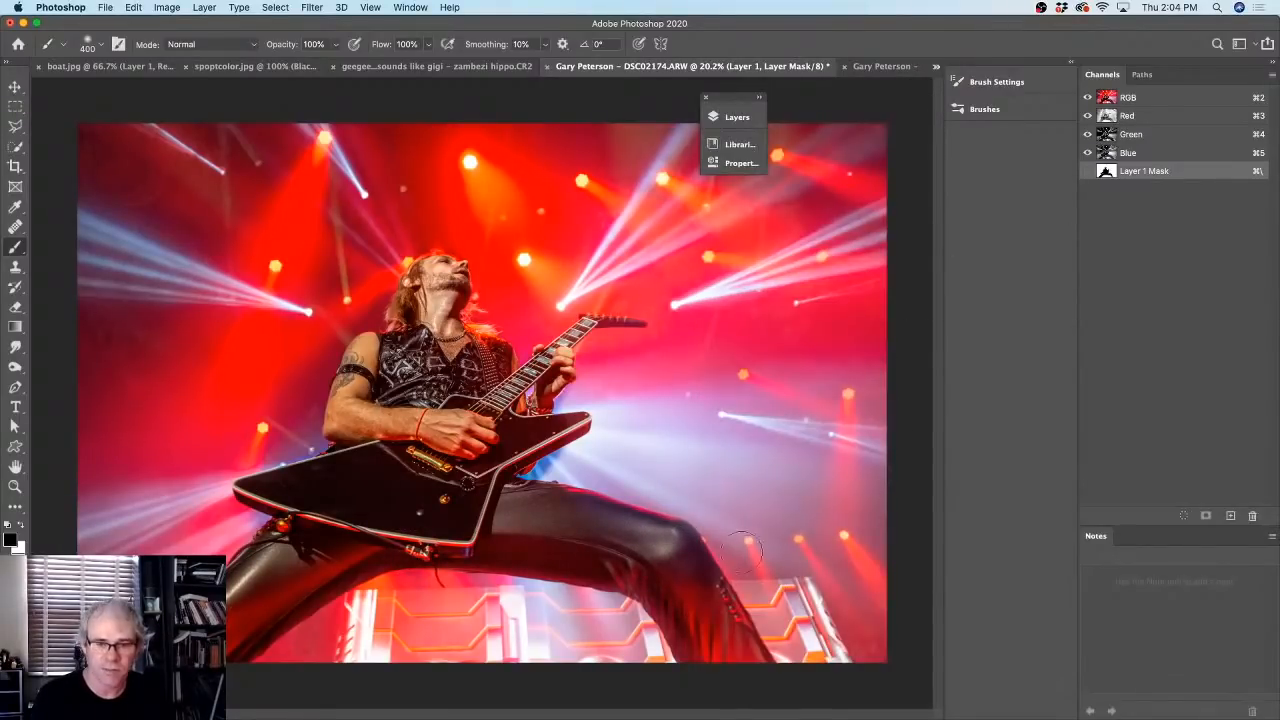
pyautogui.moveTo(670, 594)
pyautogui.mouseDown()
pyautogui.moveTo(713, 665)
pyautogui.moveTo(749, 663)
pyautogui.moveTo(703, 651)
pyautogui.moveTo(609, 570)
pyautogui.mouseUp()
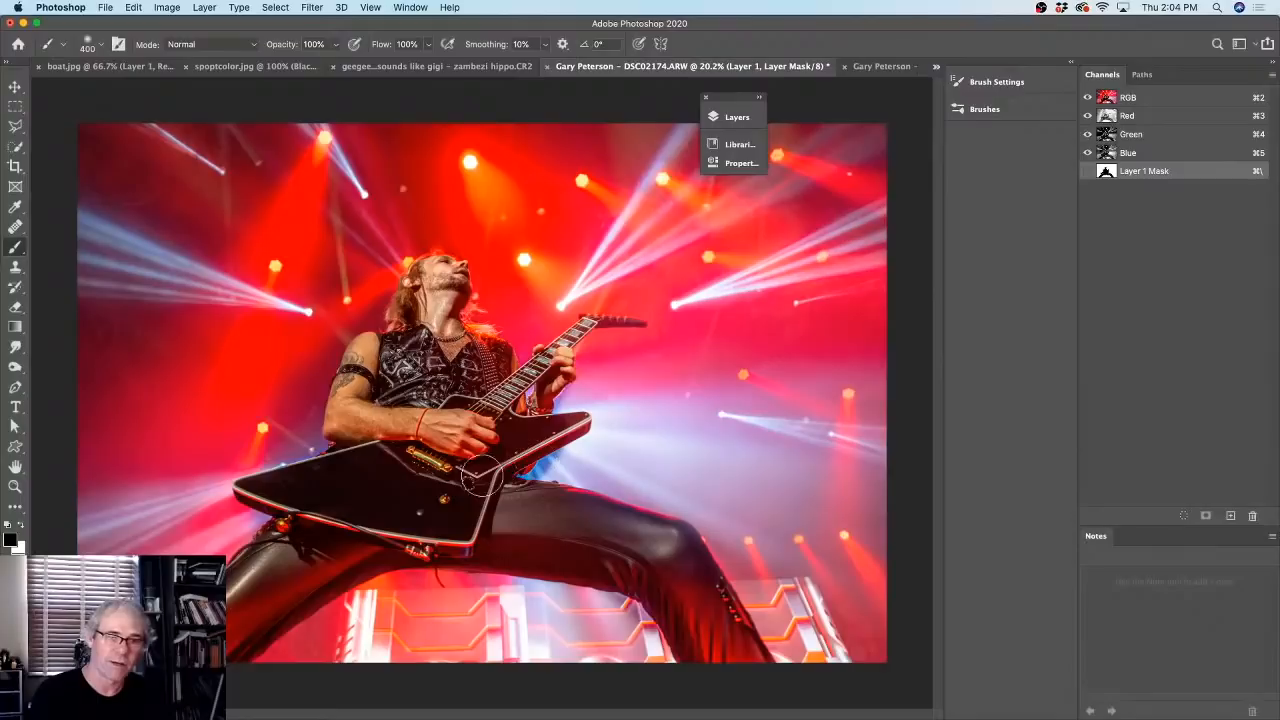
pyautogui.press('[')
pyautogui.press('[')
pyautogui.press('[')
pyautogui.press('[')
pyautogui.press('[')
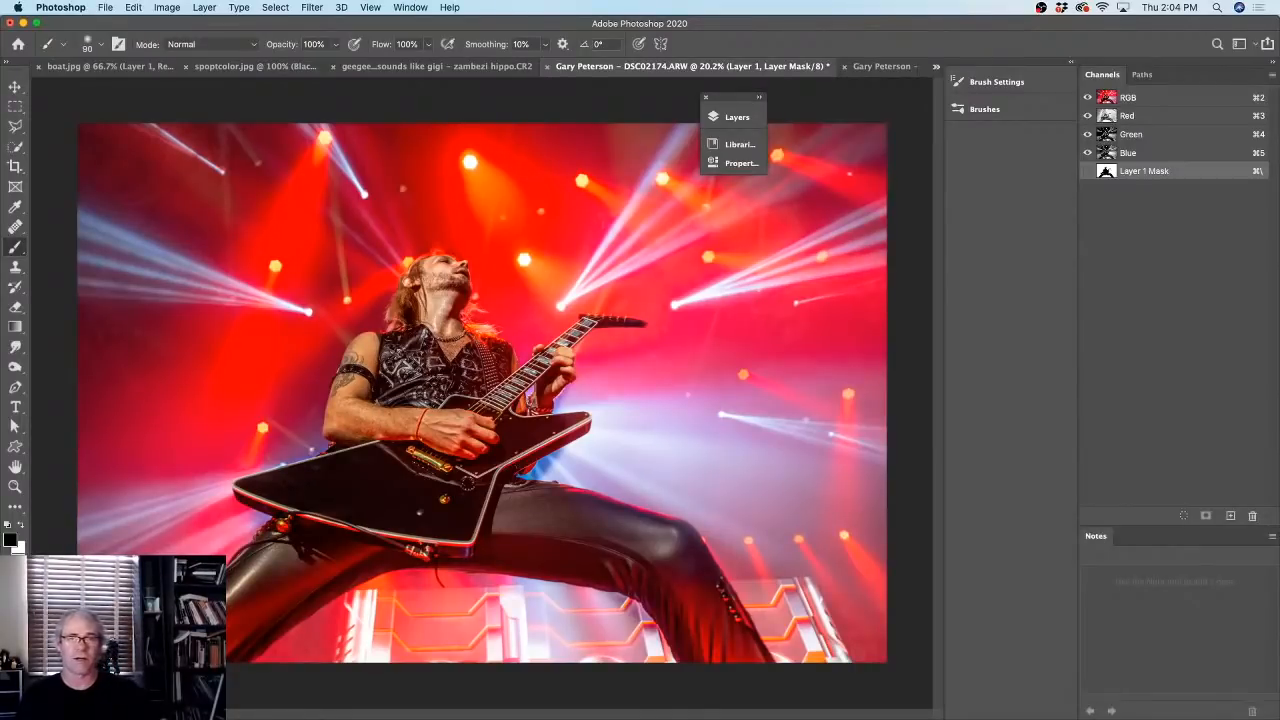
# - Compare the masked blend by hiding and showing Layer 1, and by disabling and re-enabling its mask
pyautogui.moveTo(731, 100); pyautogui.dragTo(955, 100)
pyautogui.click(952, 115)
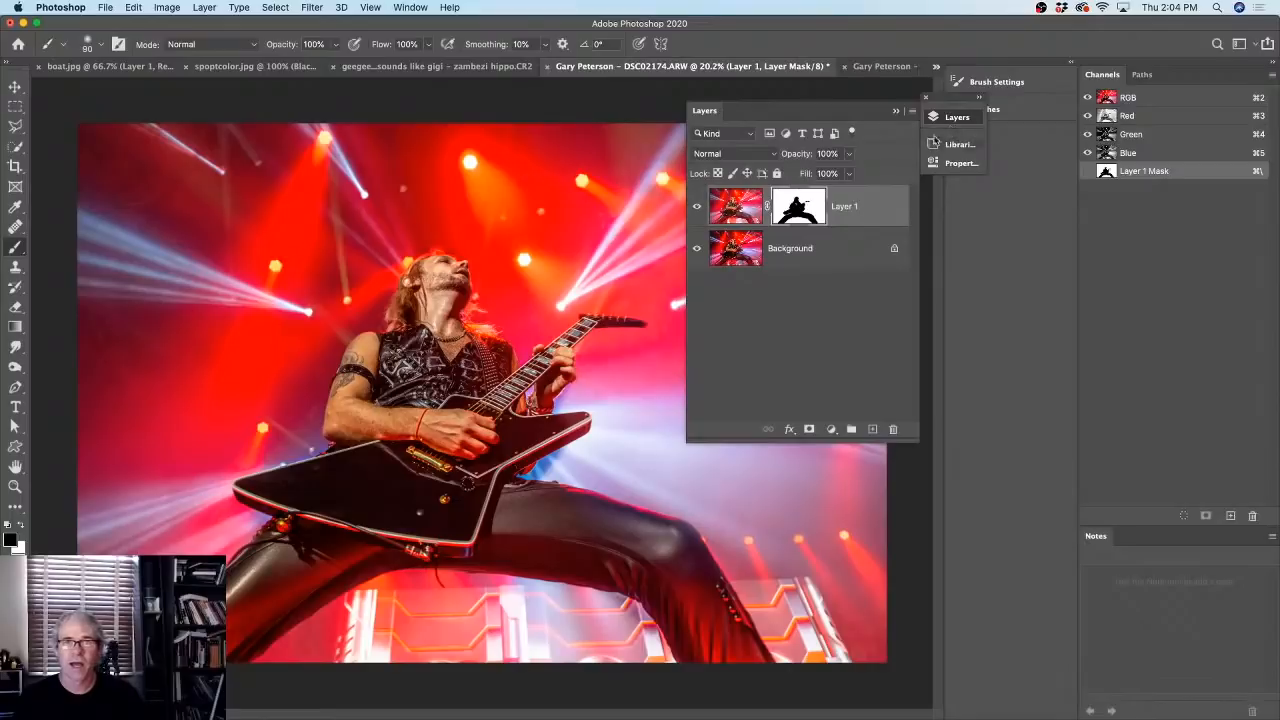
pyautogui.click(697, 205)
pyautogui.click(697, 205)
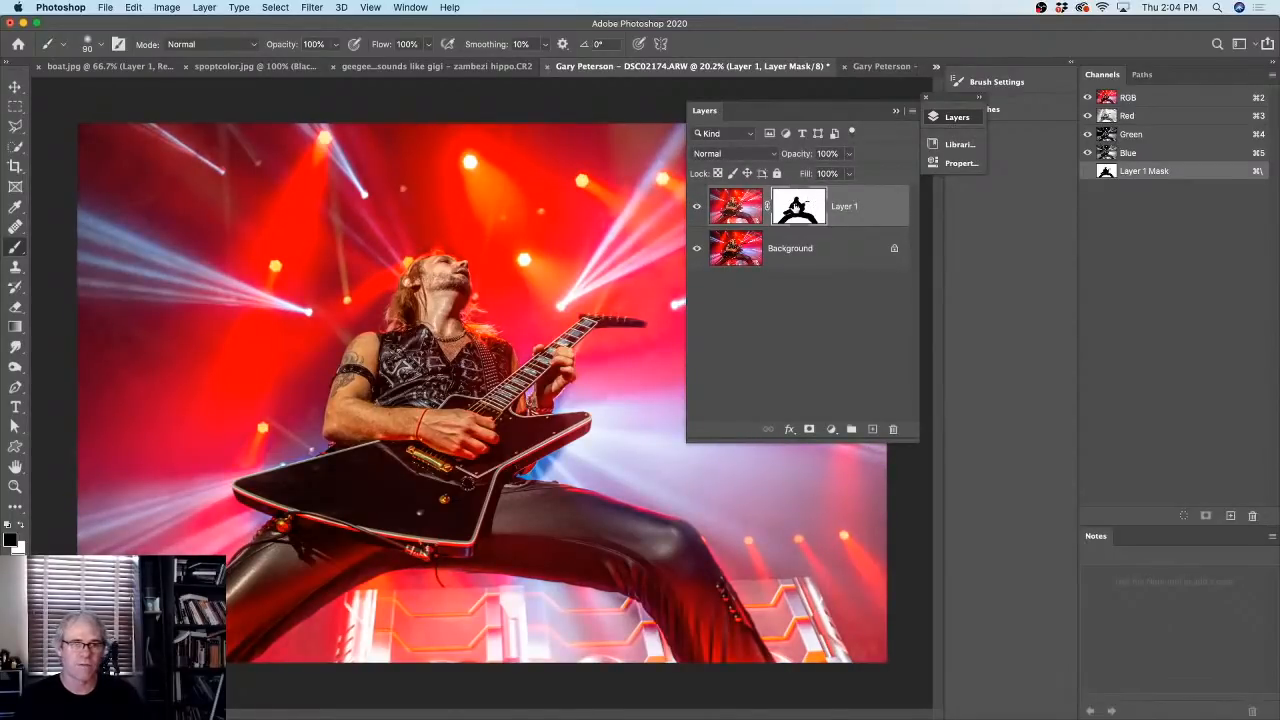
pyautogui.keyDown('shift'); pyautogui.click(795, 205); pyautogui.keyUp('shift')
pyautogui.keyDown('shift'); pyautogui.click(795, 205); pyautogui.keyUp('shift')
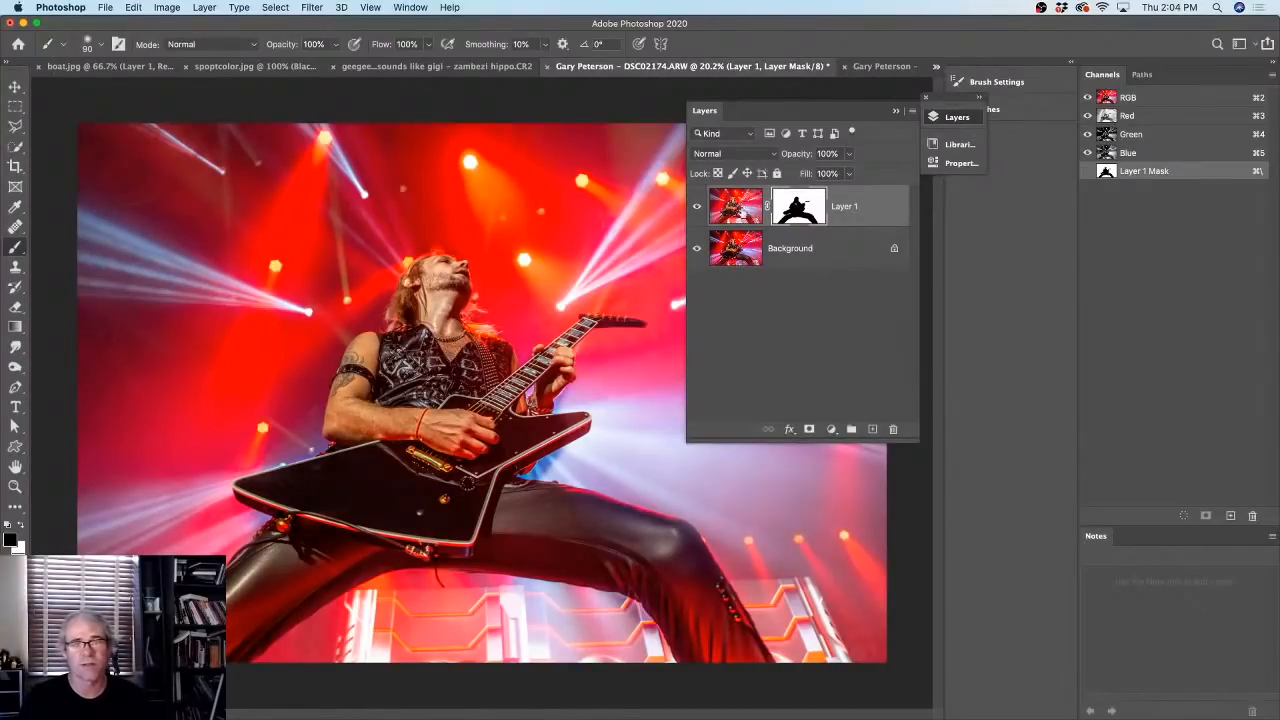
# - Stamp Layer 1 and the background into a new merged layer on top, and duplicate that layer
pyautogui.click(810, 262)
pyautogui.click(867, 210)
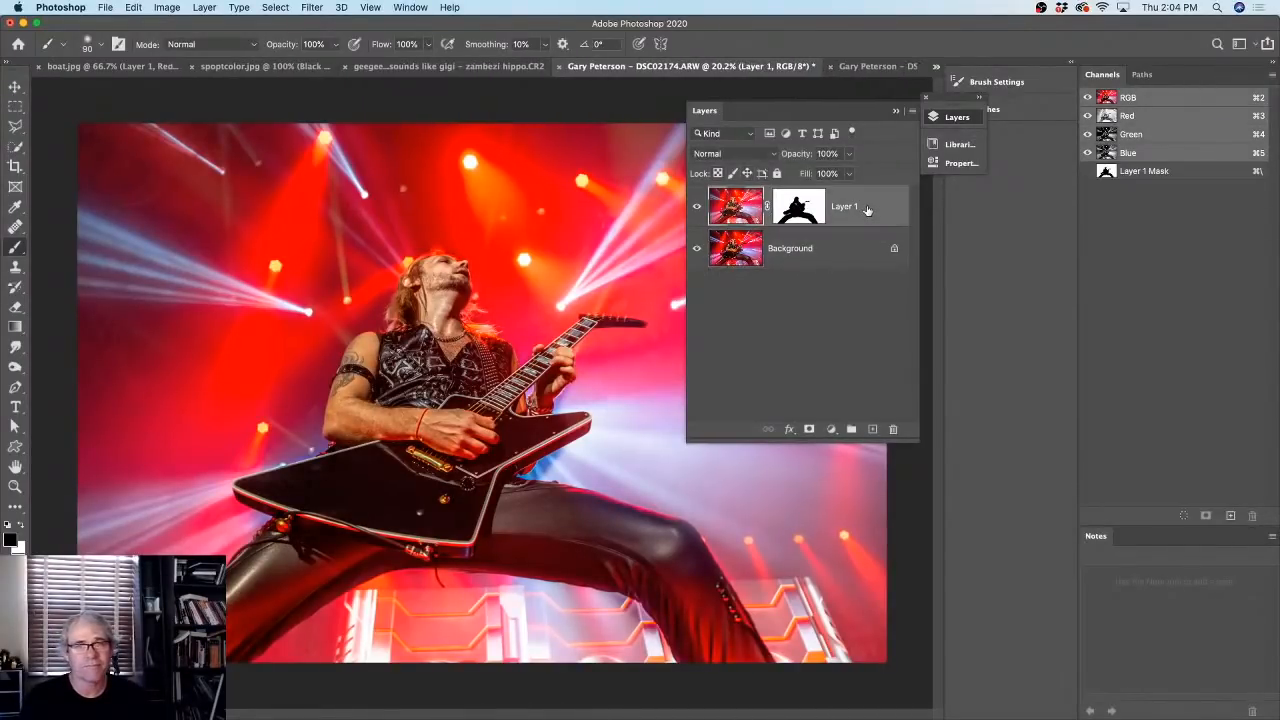
pyautogui.click(853, 246)
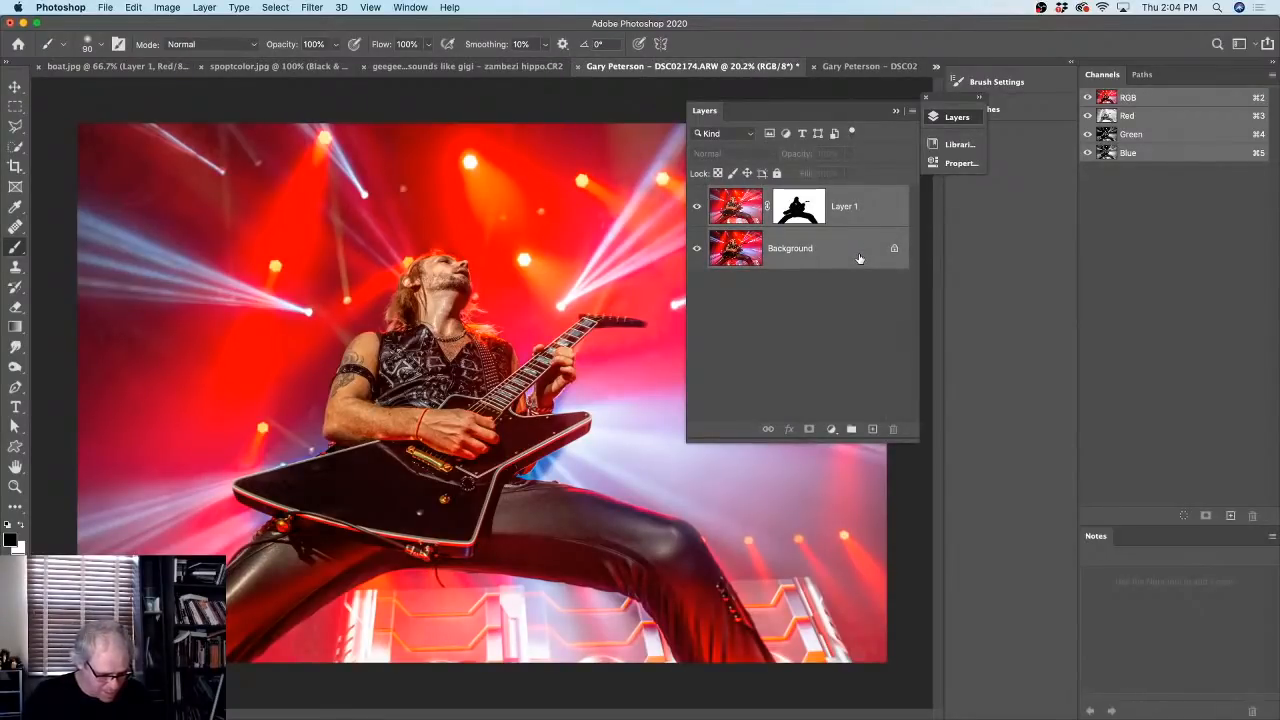
pyautogui.press('super+alt+shift+e')
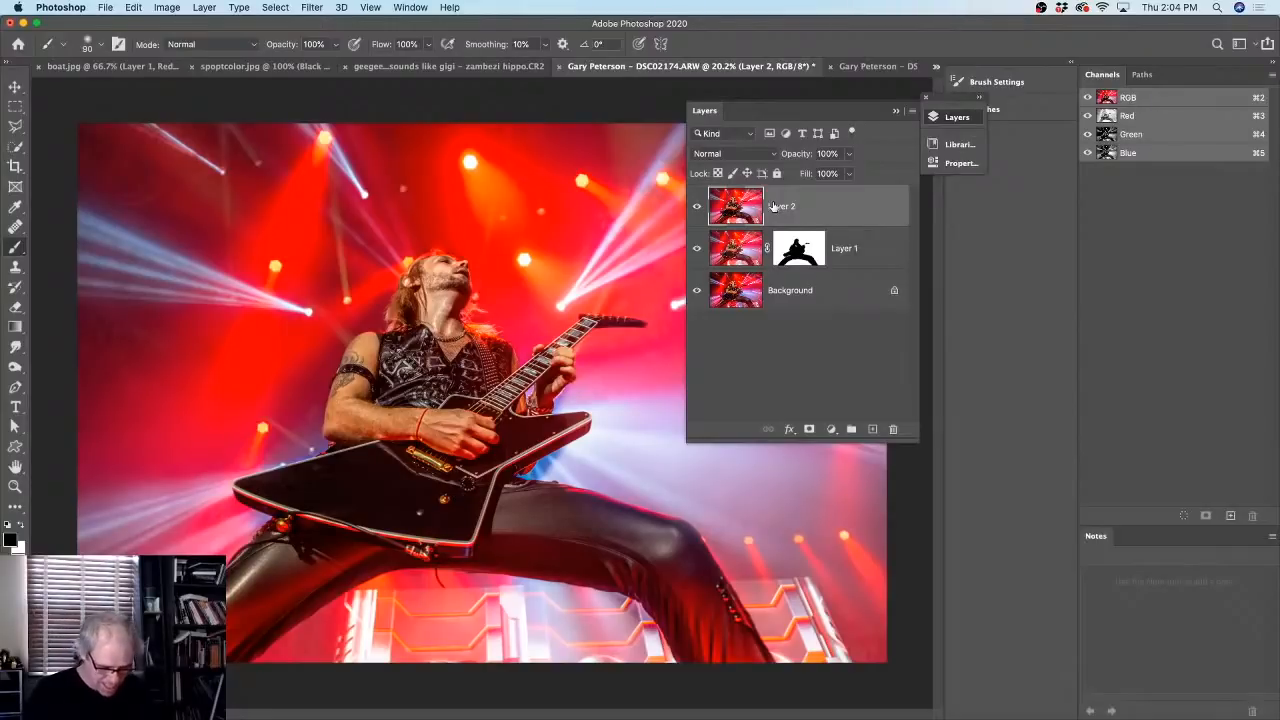
pyautogui.press('super+j')
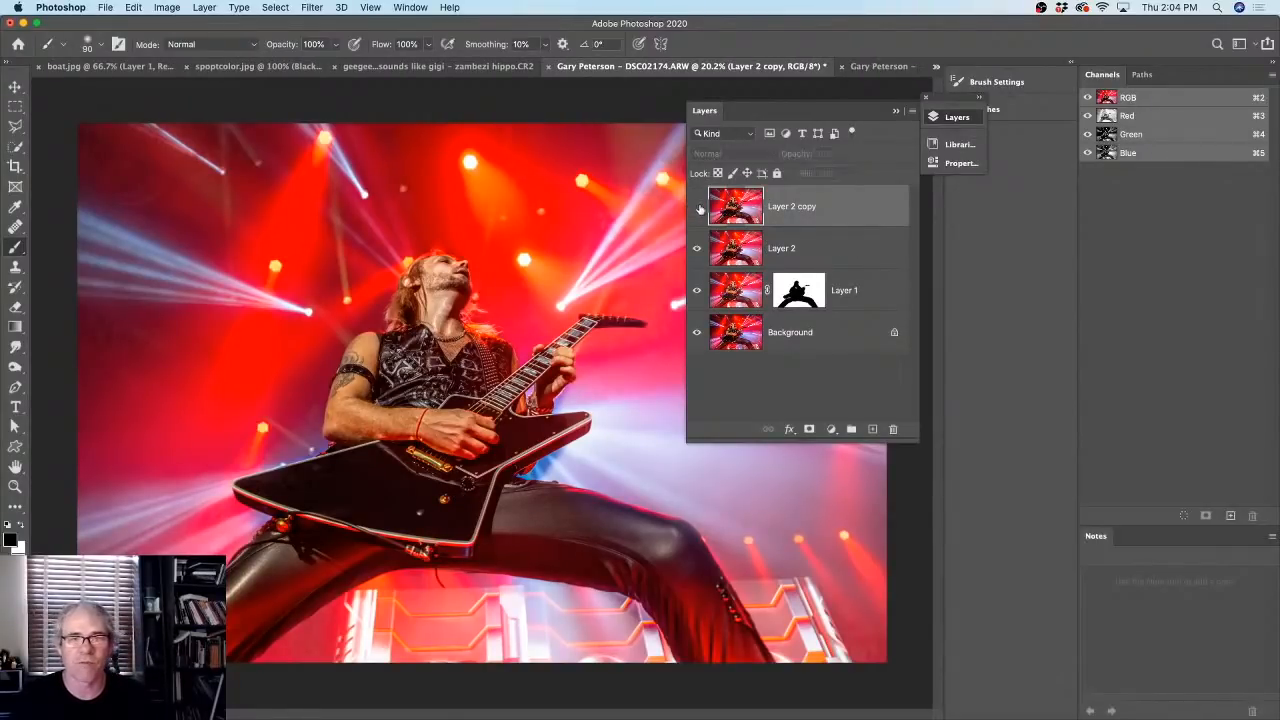
# - Hide Layer 2 copy and set the blend mode of Layer 2 to Overlay
pyautogui.click(697, 206)
pyautogui.click(806, 248)
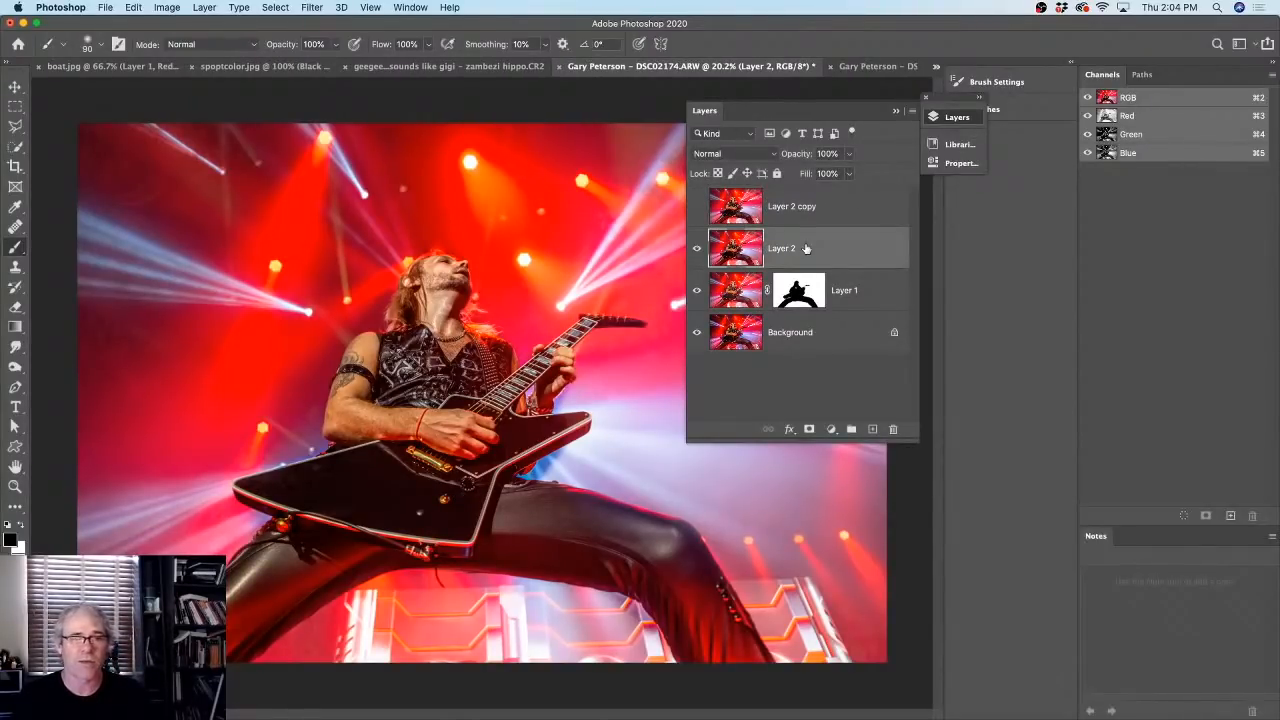
pyautogui.click(697, 249)
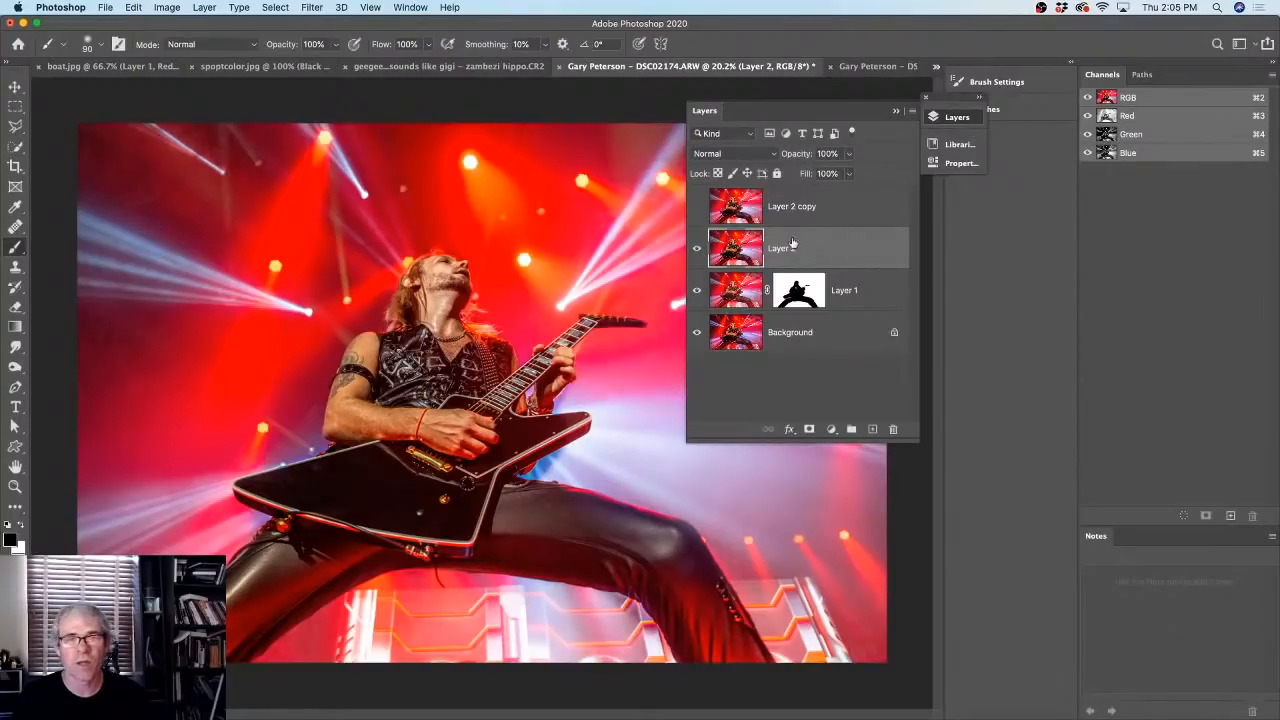
pyautogui.click(738, 154)
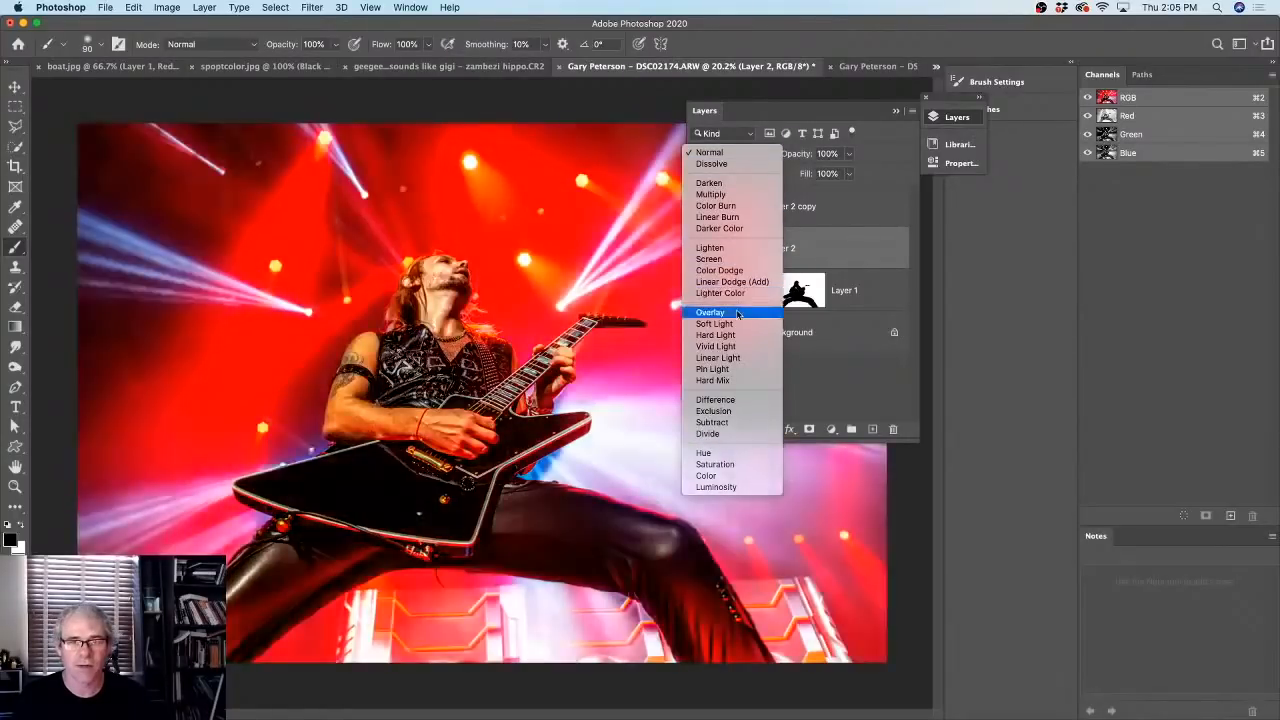
pyautogui.click(738, 313)
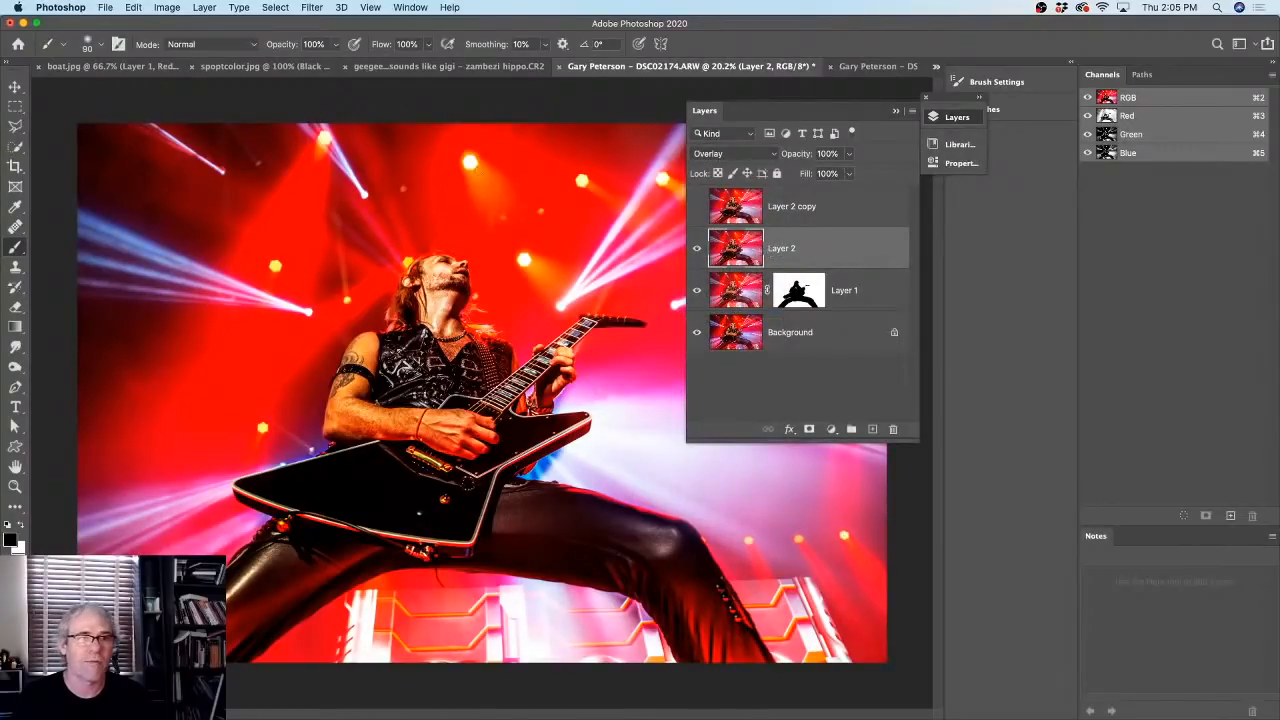
# - Apply a High Pass filter with a 2.7-pixel radius to Layer 2
pyautogui.click(311, 7)
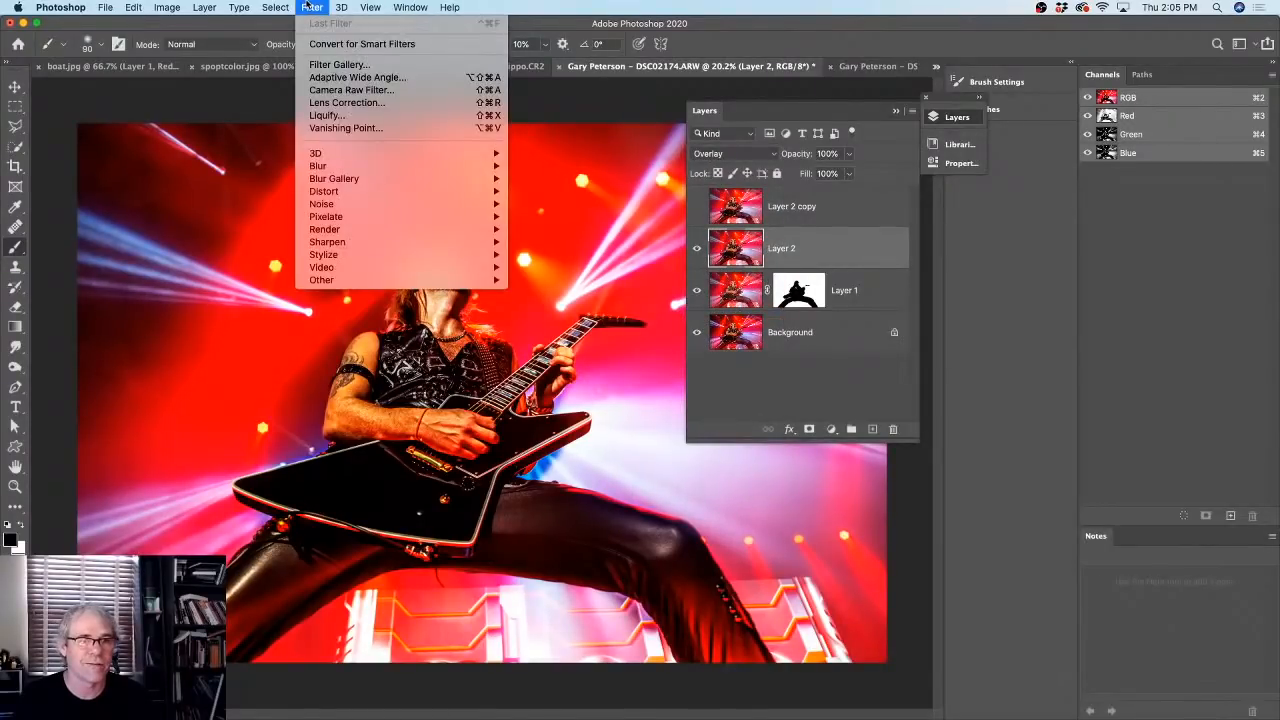
pyautogui.moveTo(385, 280)
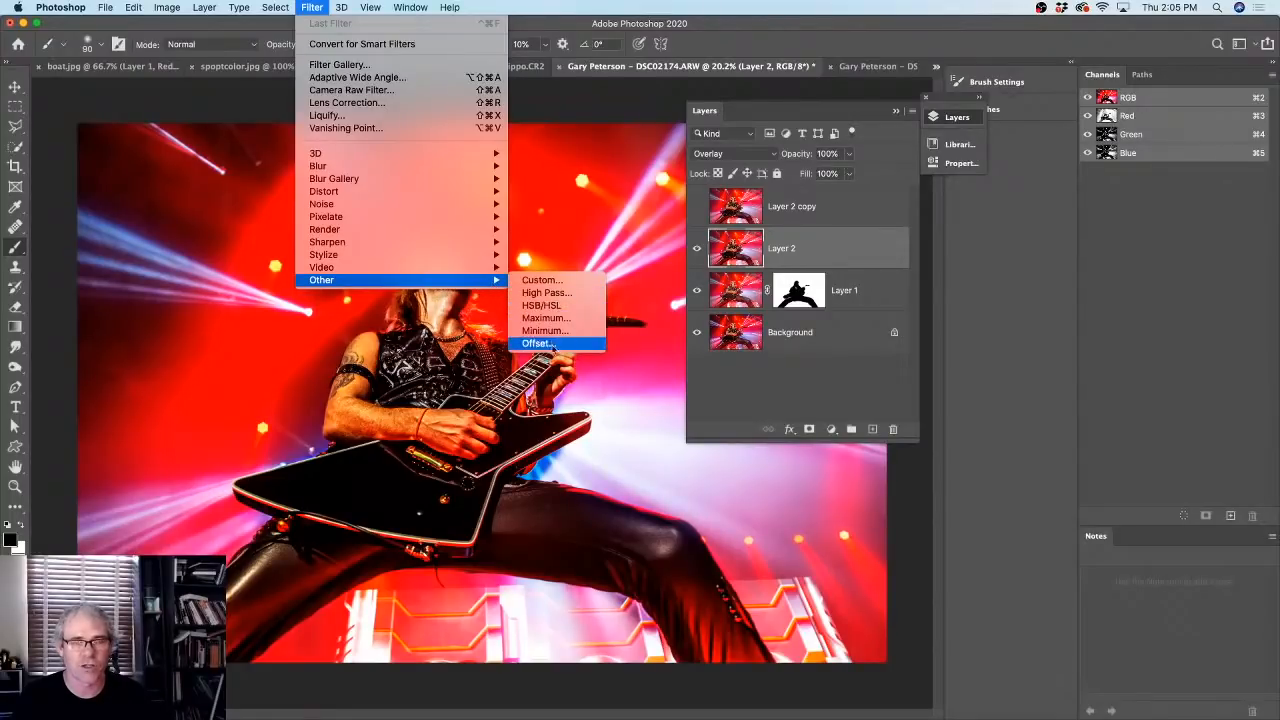
pyautogui.click(558, 292)
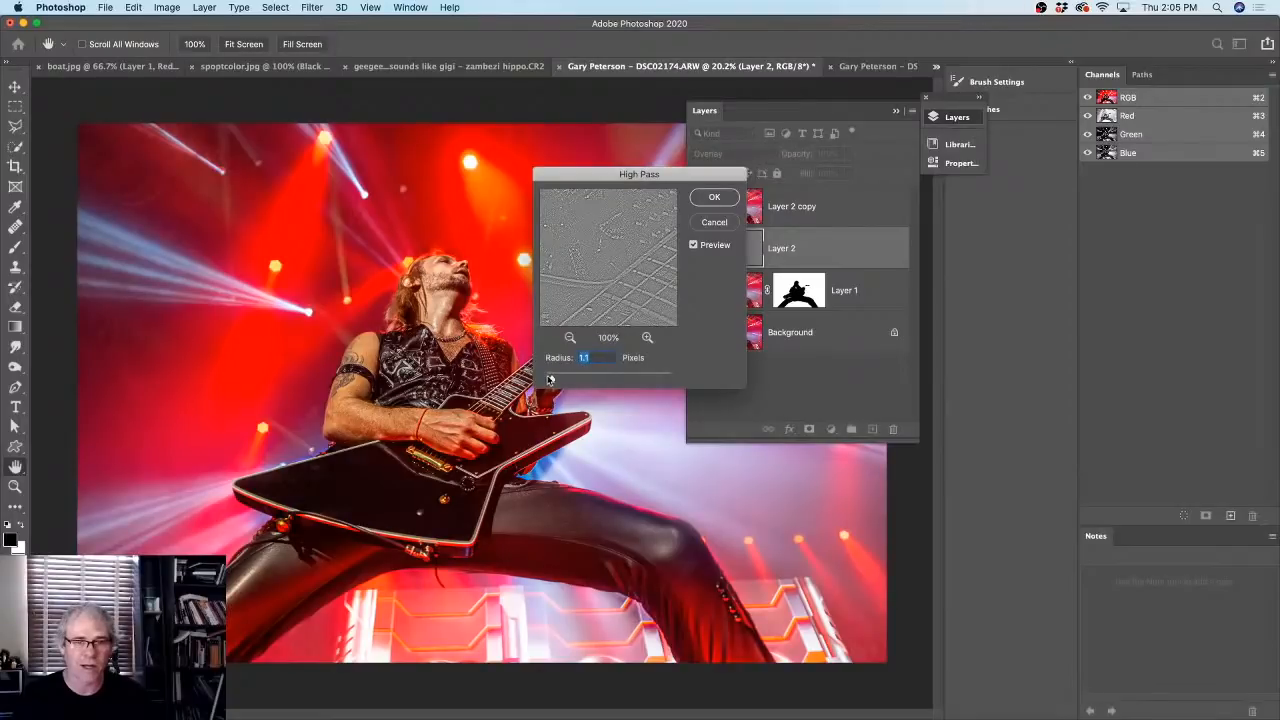
pyautogui.moveTo(552, 380); pyautogui.dragTo(563, 381)
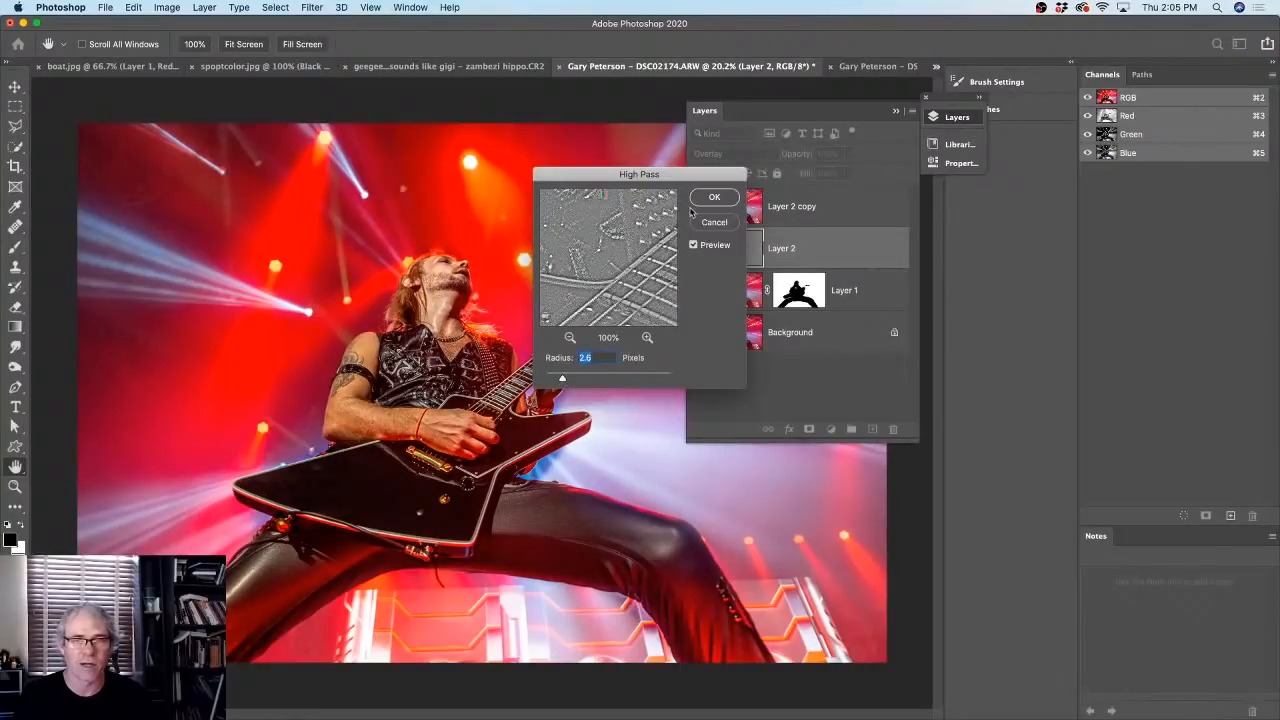
pyautogui.moveTo(566, 381)
pyautogui.mouseDown()
pyautogui.moveTo(578, 383)
pyautogui.moveTo(563, 381)
pyautogui.mouseUp()
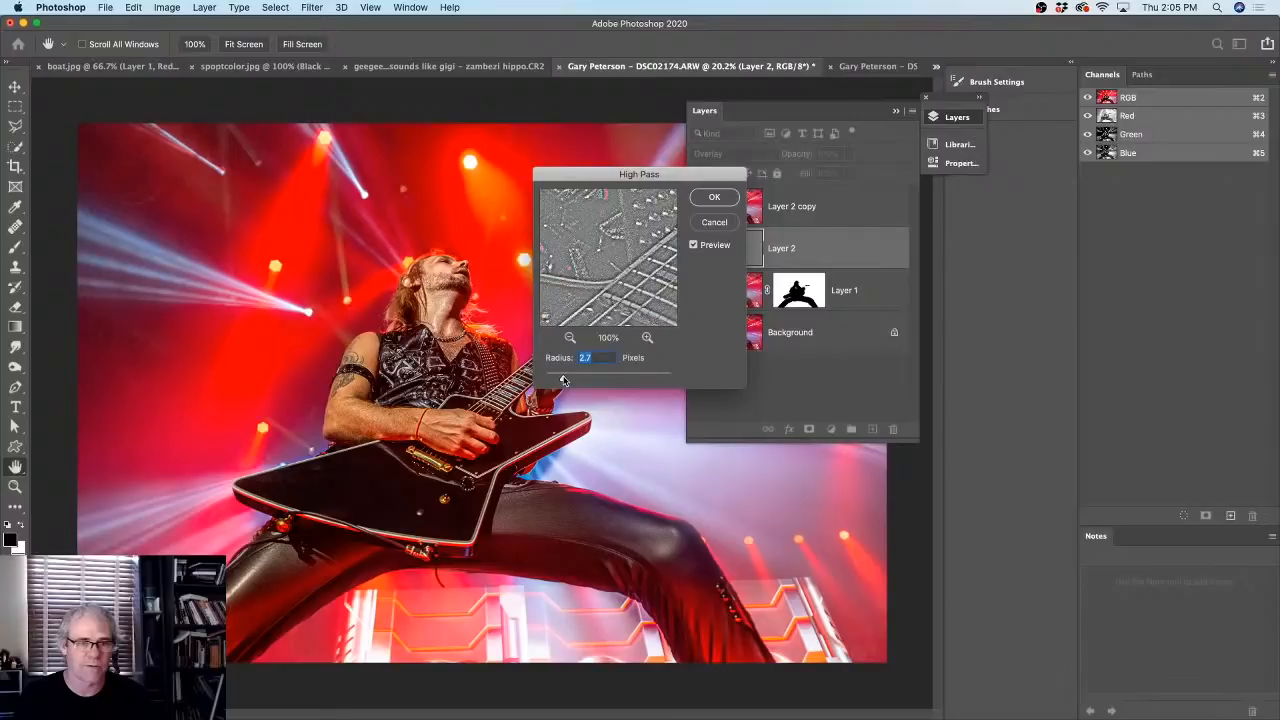
pyautogui.click(712, 197)
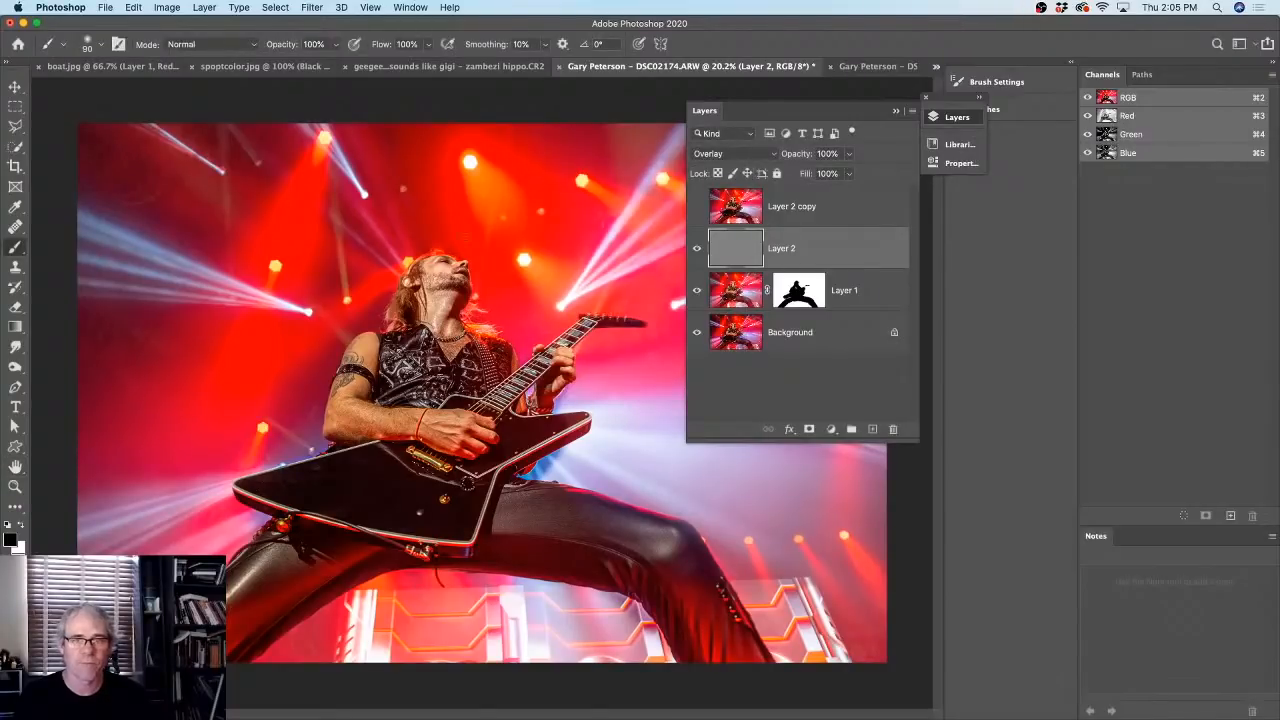
# - Check the sharpening effect by repeatedly hiding and showing Layer 2, leaving the layer visible
pyautogui.click(697, 248)
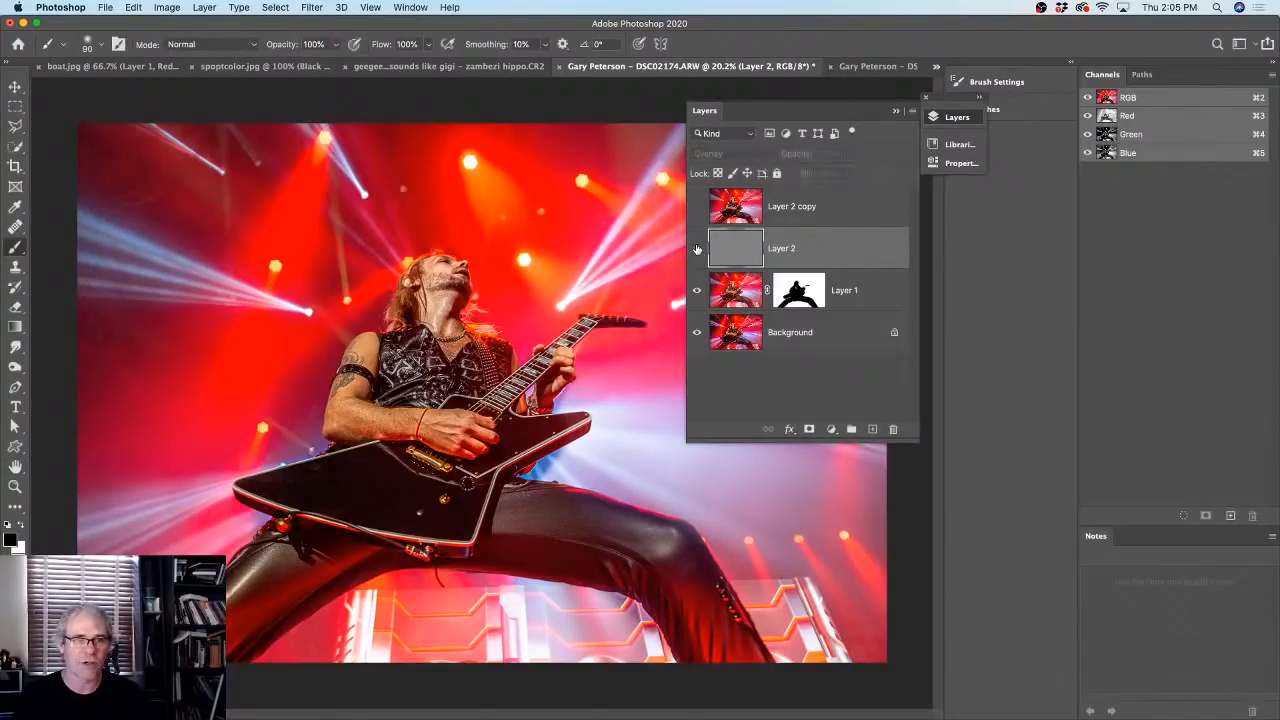
pyautogui.click(697, 248)
pyautogui.click(697, 248)
pyautogui.click(697, 248)
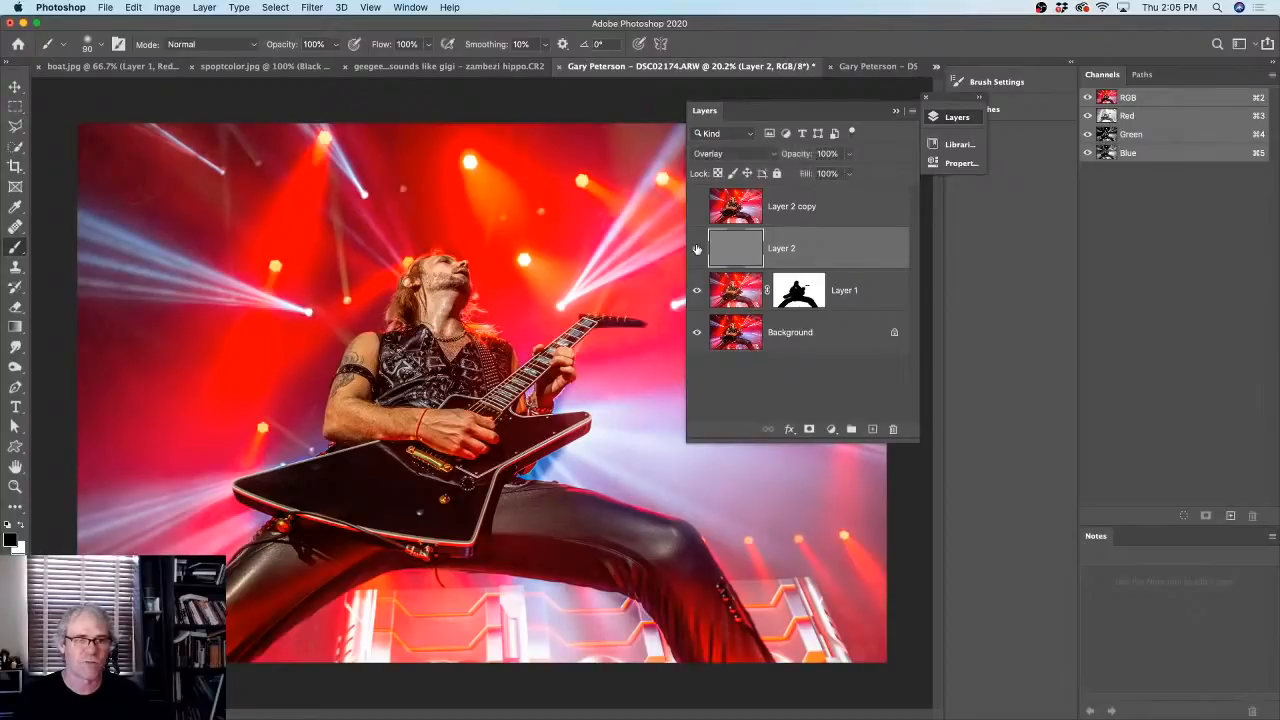
# - Show Layer 2 copy and set its blend mode to Overlay
pyautogui.moveTo(760, 111)
pyautogui.mouseDown()
pyautogui.moveTo(788, 507)
pyautogui.moveTo(836, 586)
pyautogui.moveTo(812, 522)
pyautogui.moveTo(744, 101)
pyautogui.mouseUp()
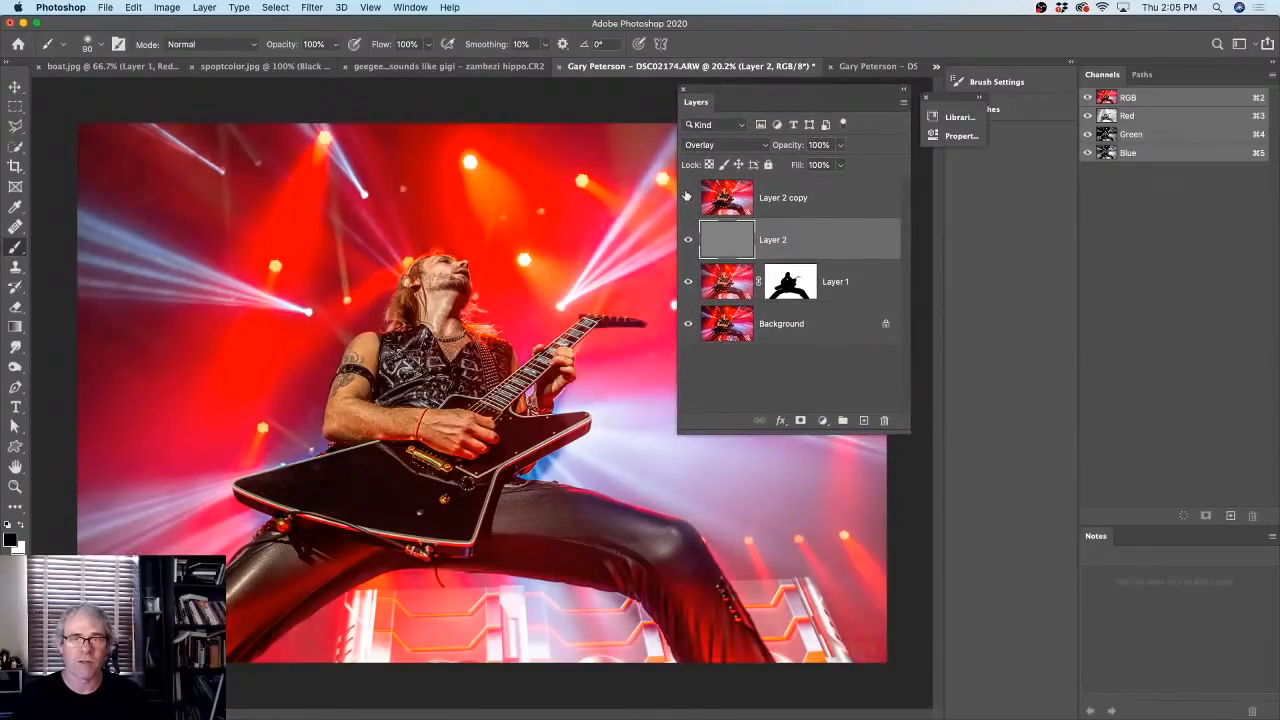
pyautogui.click(800, 200)
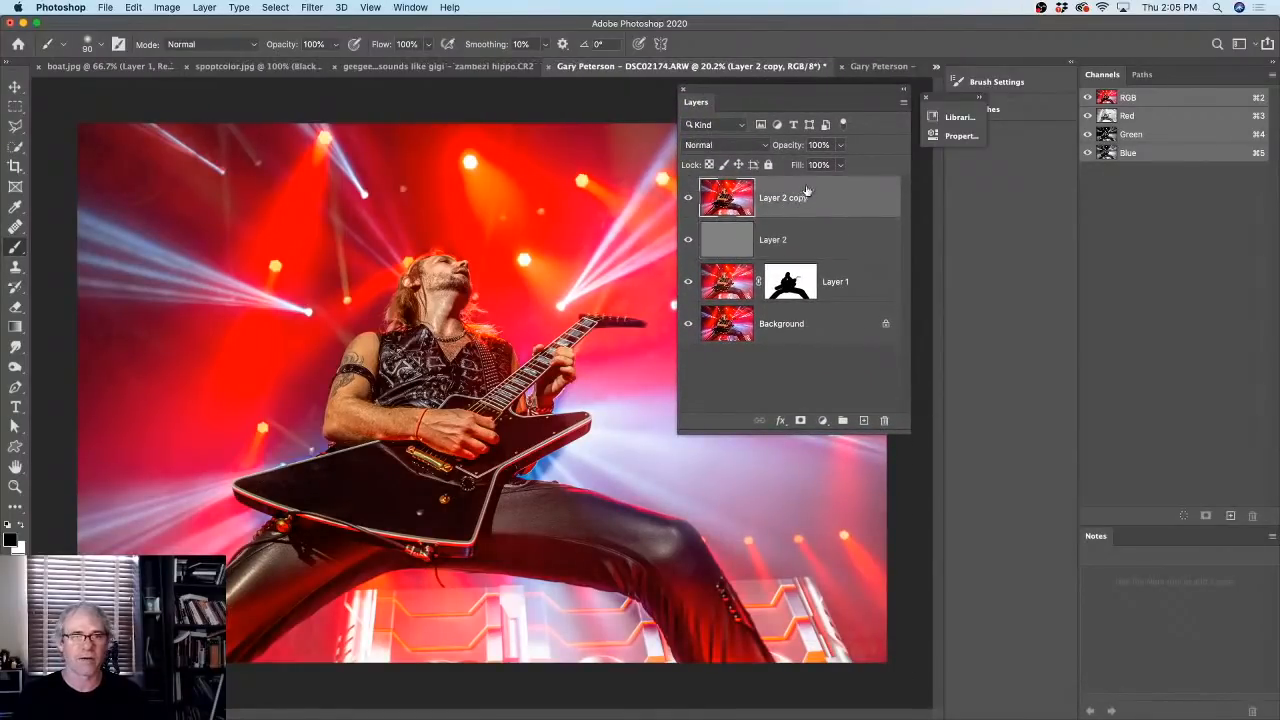
pyautogui.click(727, 147)
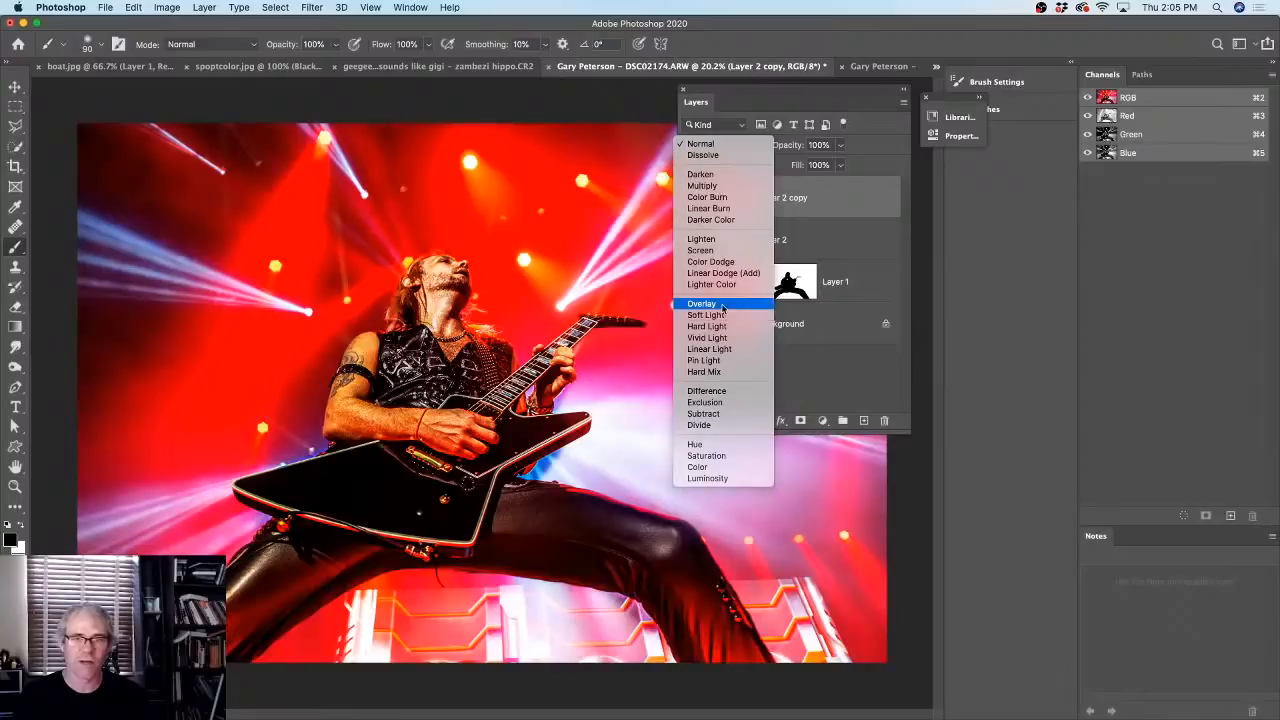
pyautogui.click(722, 305)
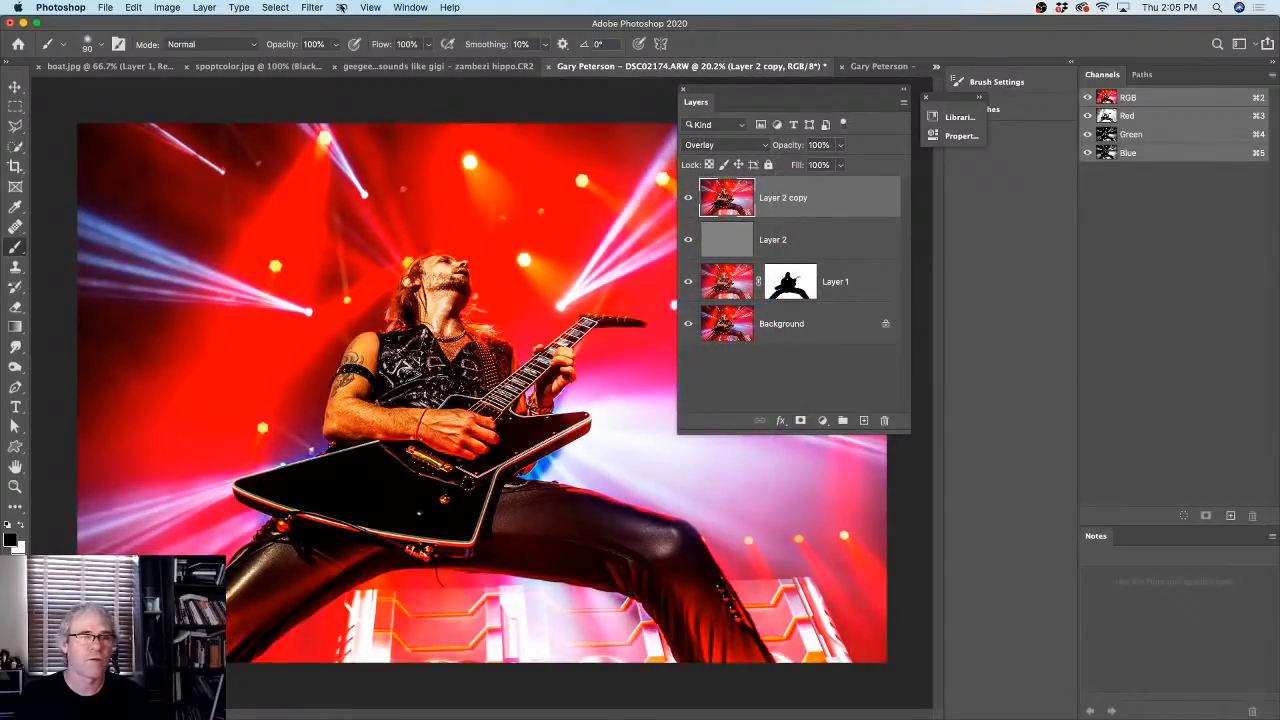
# - Apply a Gaussian Blur with a radius of about 3.7 pixels to Layer 2 copy
pyautogui.click(312, 7)
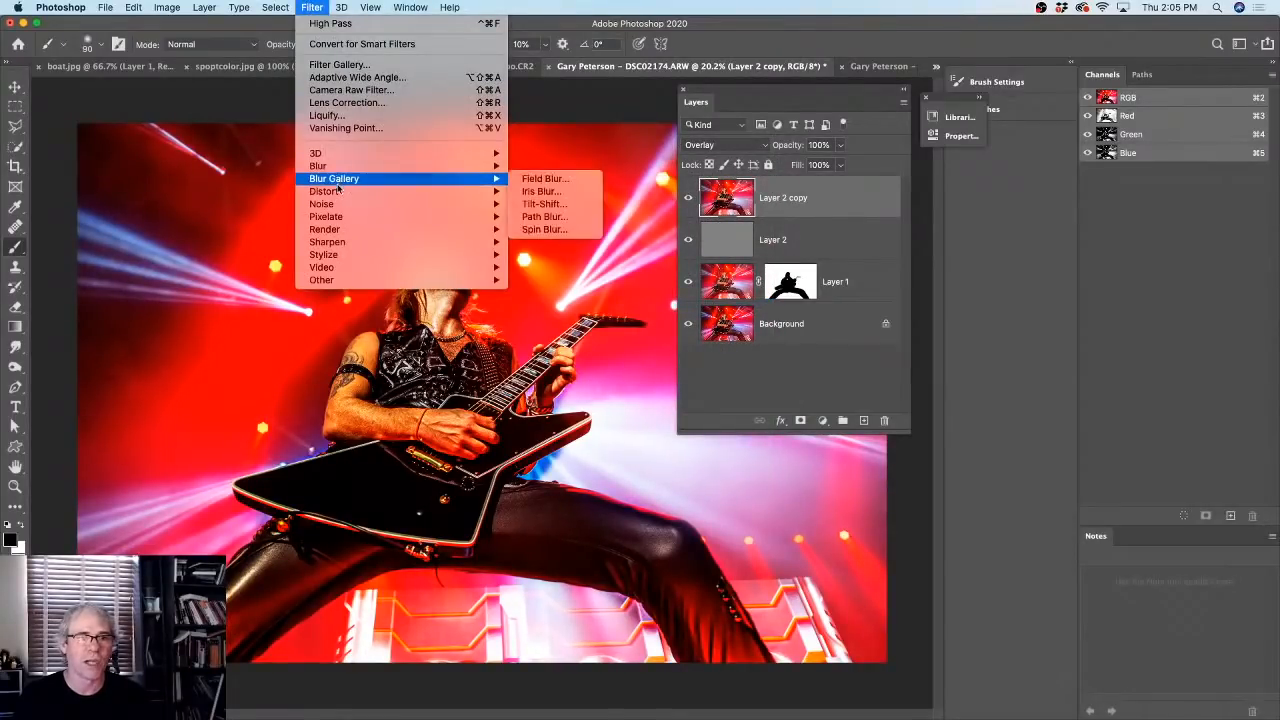
pyautogui.moveTo(370, 167)
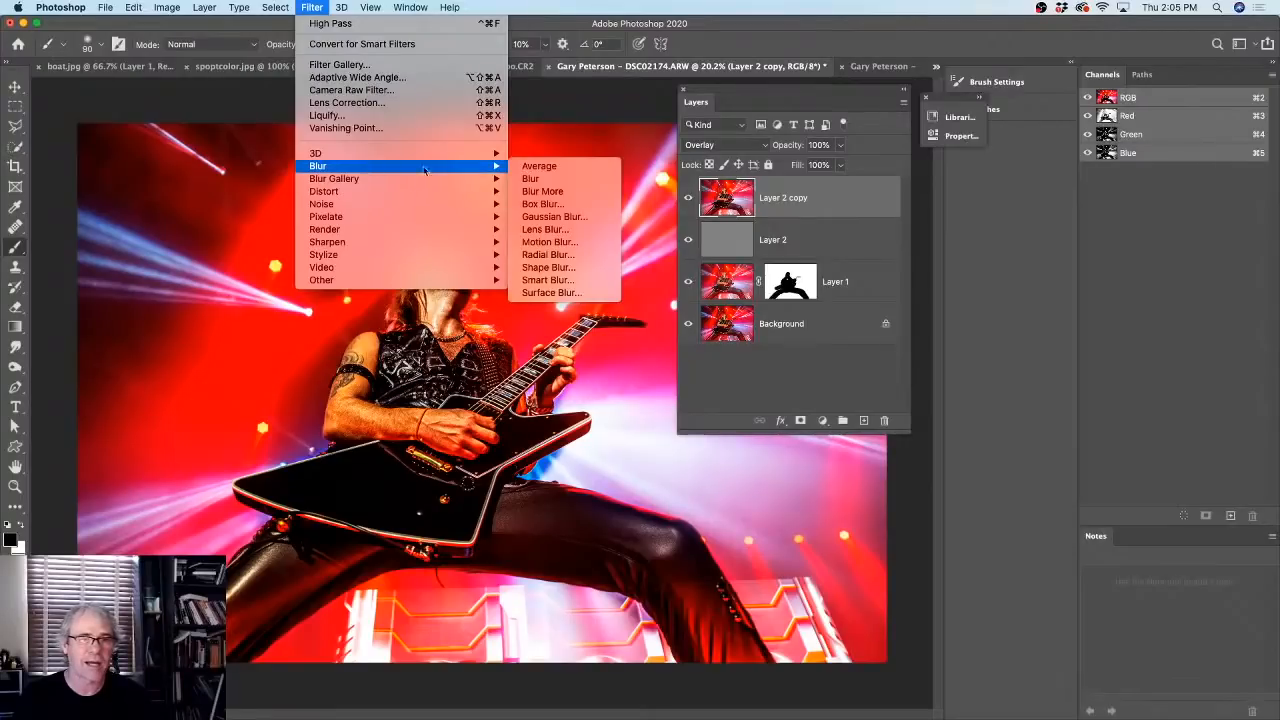
pyautogui.click(568, 216)
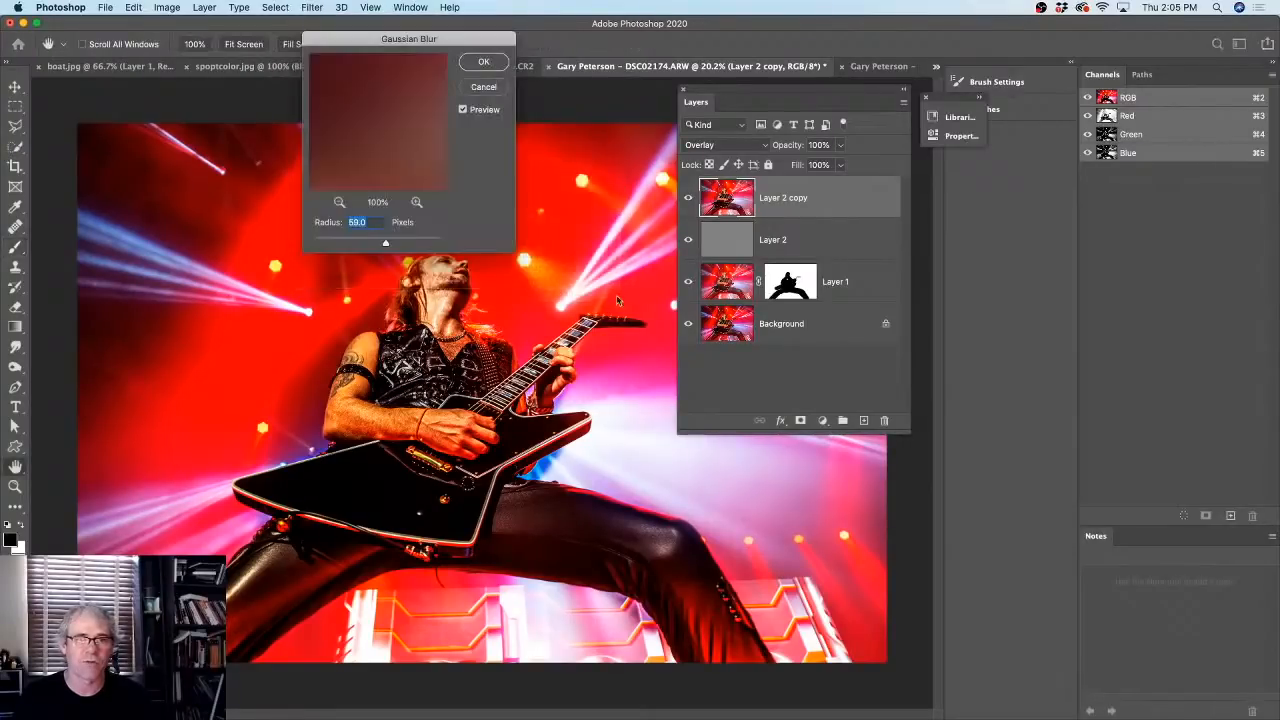
pyautogui.moveTo(384, 242); pyautogui.dragTo(340, 246)
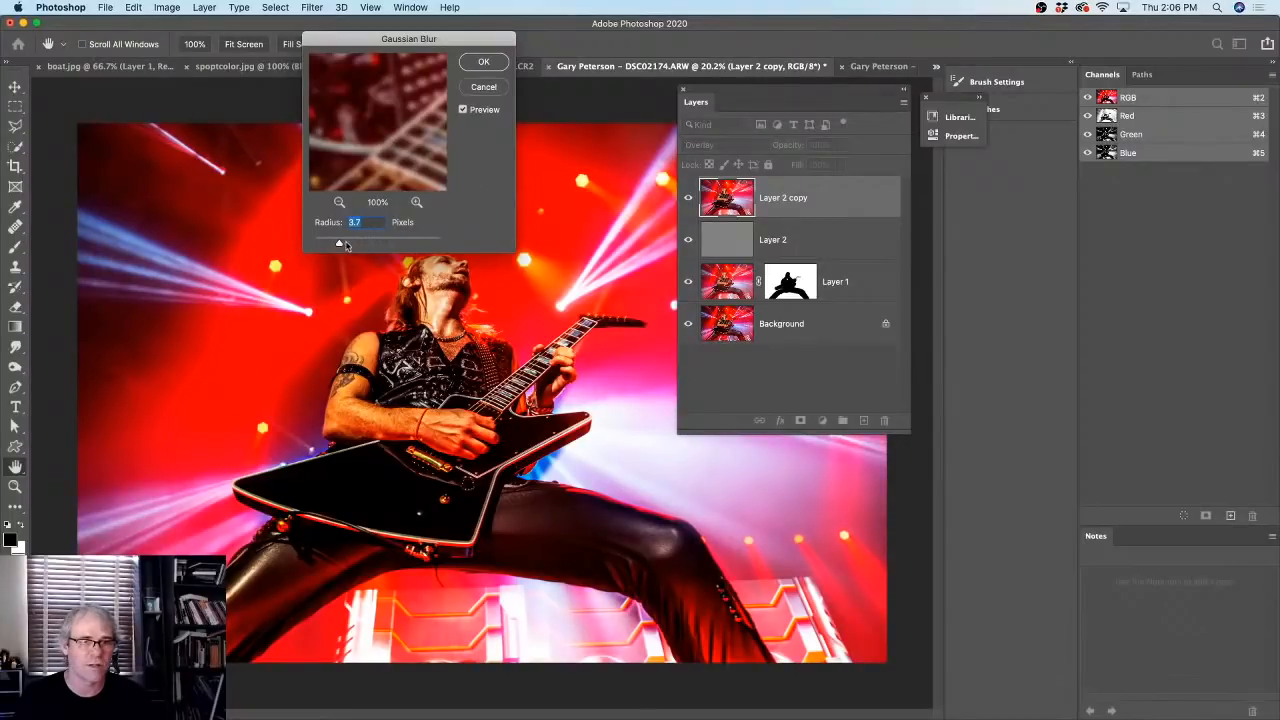
pyautogui.moveTo(341, 246)
pyautogui.mouseDown()
pyautogui.moveTo(358, 243)
pyautogui.moveTo(302, 240)
pyautogui.moveTo(379, 245)
pyautogui.moveTo(337, 243)
pyautogui.mouseUp()
pyautogui.click(477, 65)
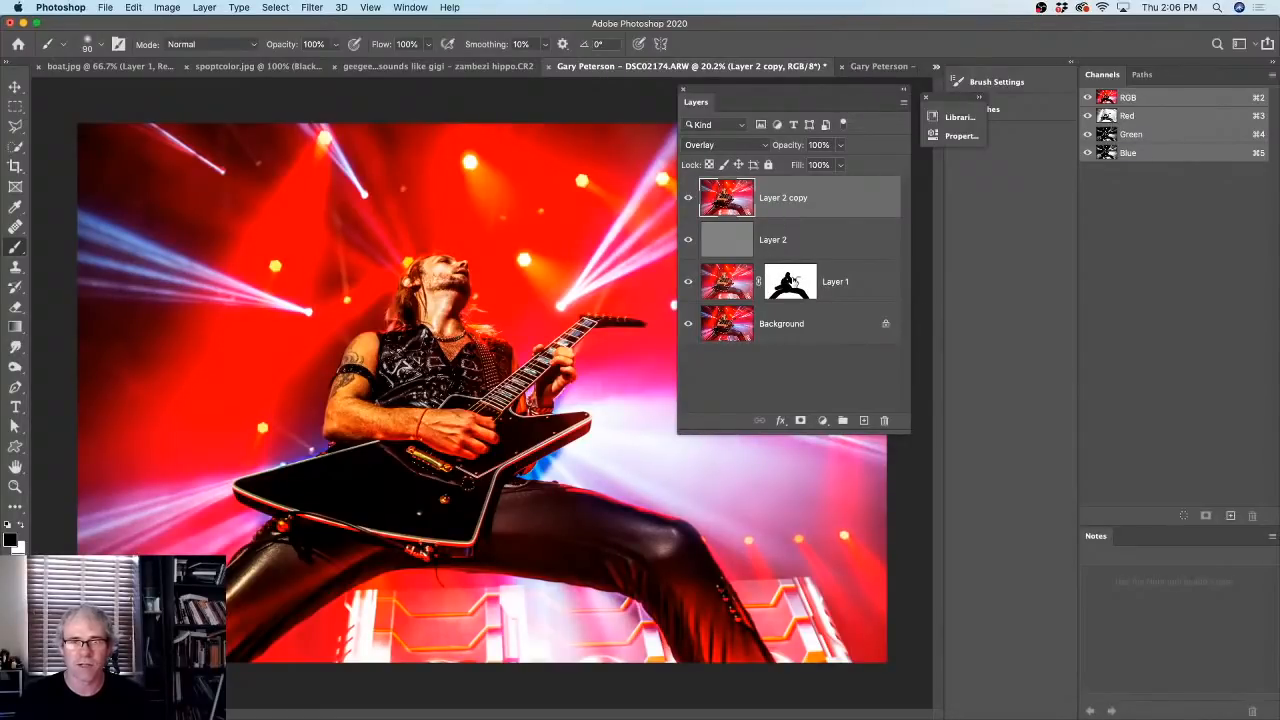
# - Copy Layer 1's mask onto Layer 2 copy and turn off the red mask overlay
pyautogui.keyDown('alt'); pyautogui.click(793, 283); pyautogui.keyUp('alt')
pyautogui.moveTo(793, 283); pyautogui.dragTo(792, 196)
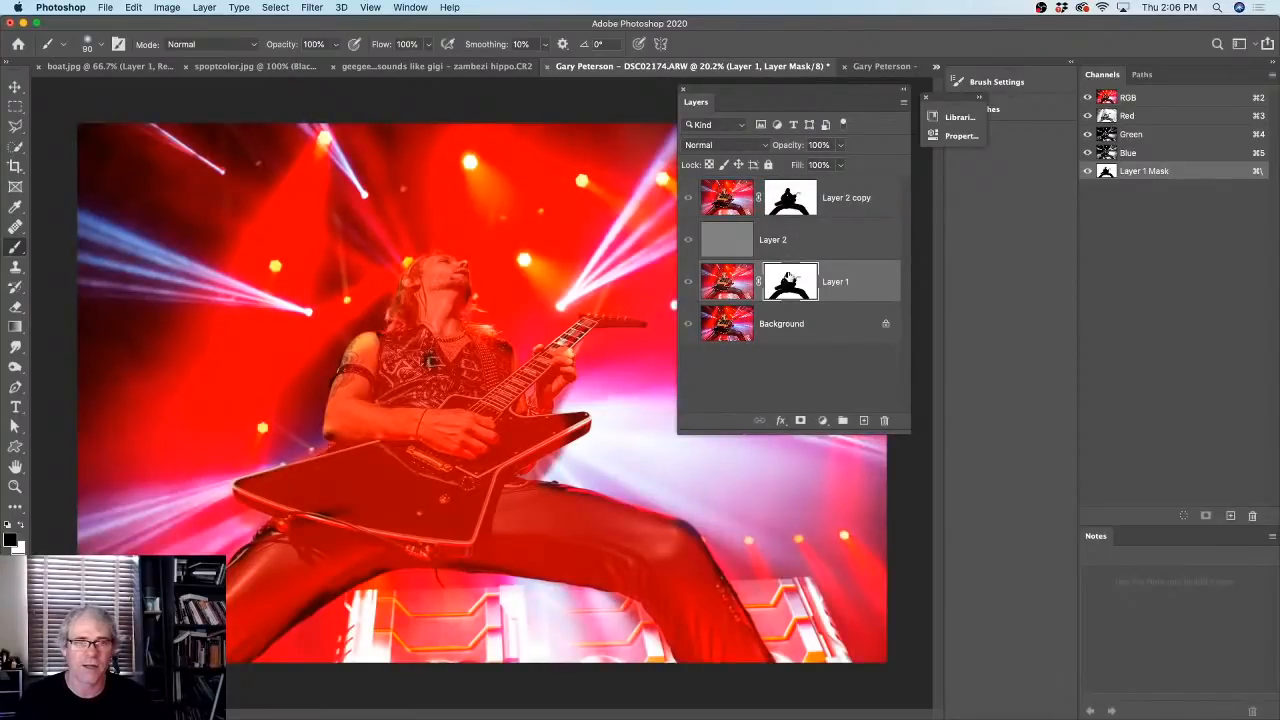
pyautogui.click(792, 197)
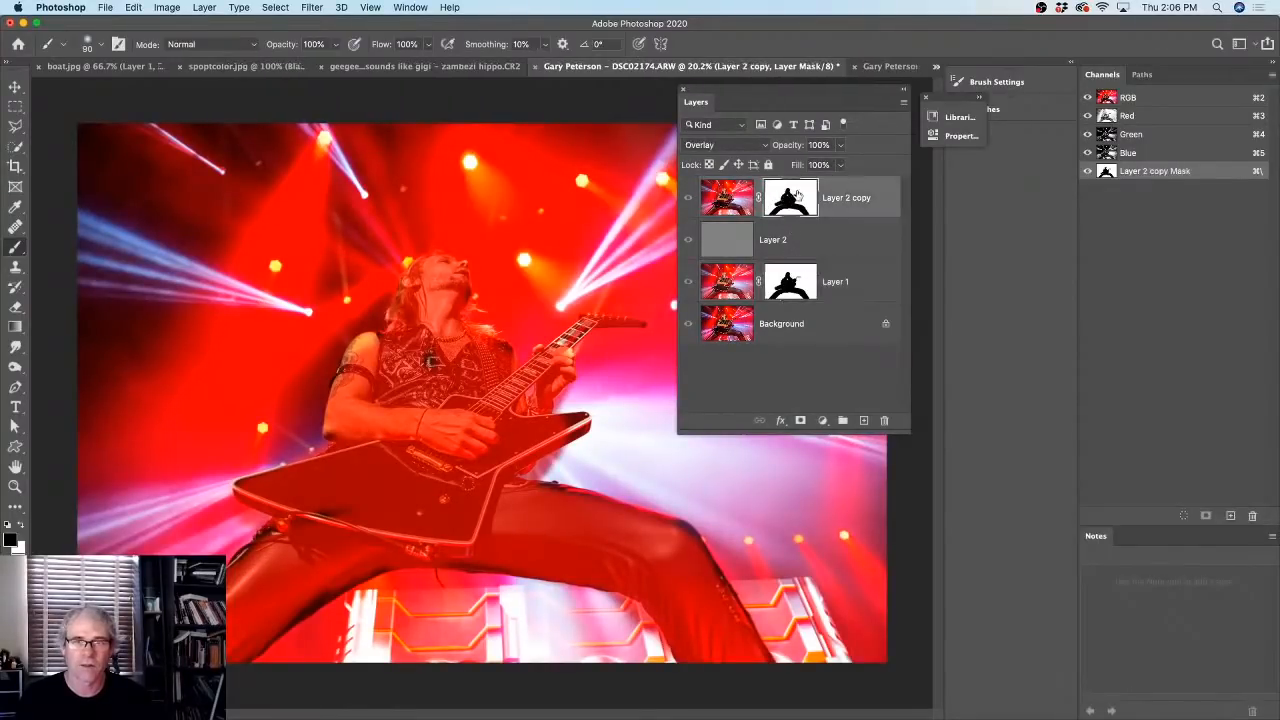
pyautogui.press('\\')
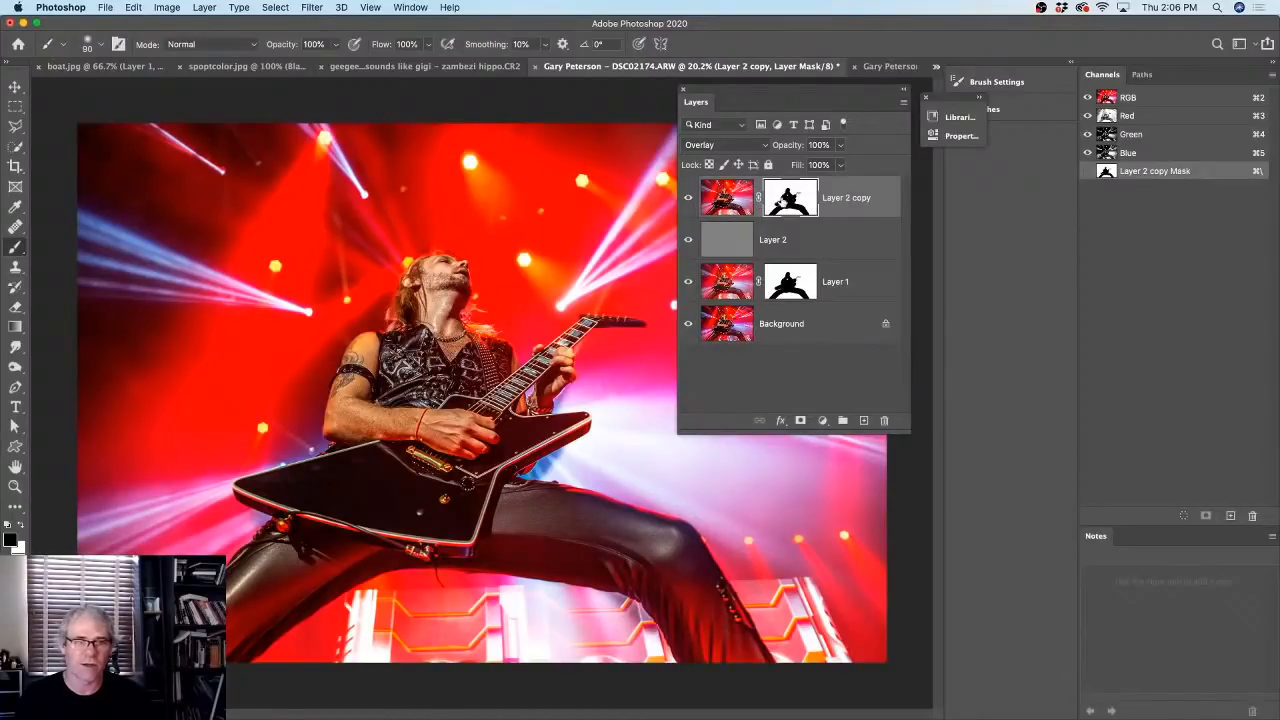
# - Compare the glow by toggling the mask and visibility of Layer 2 copy, leaving both enabled
pyautogui.keyDown('shift'); pyautogui.click(786, 200); pyautogui.keyUp('shift')
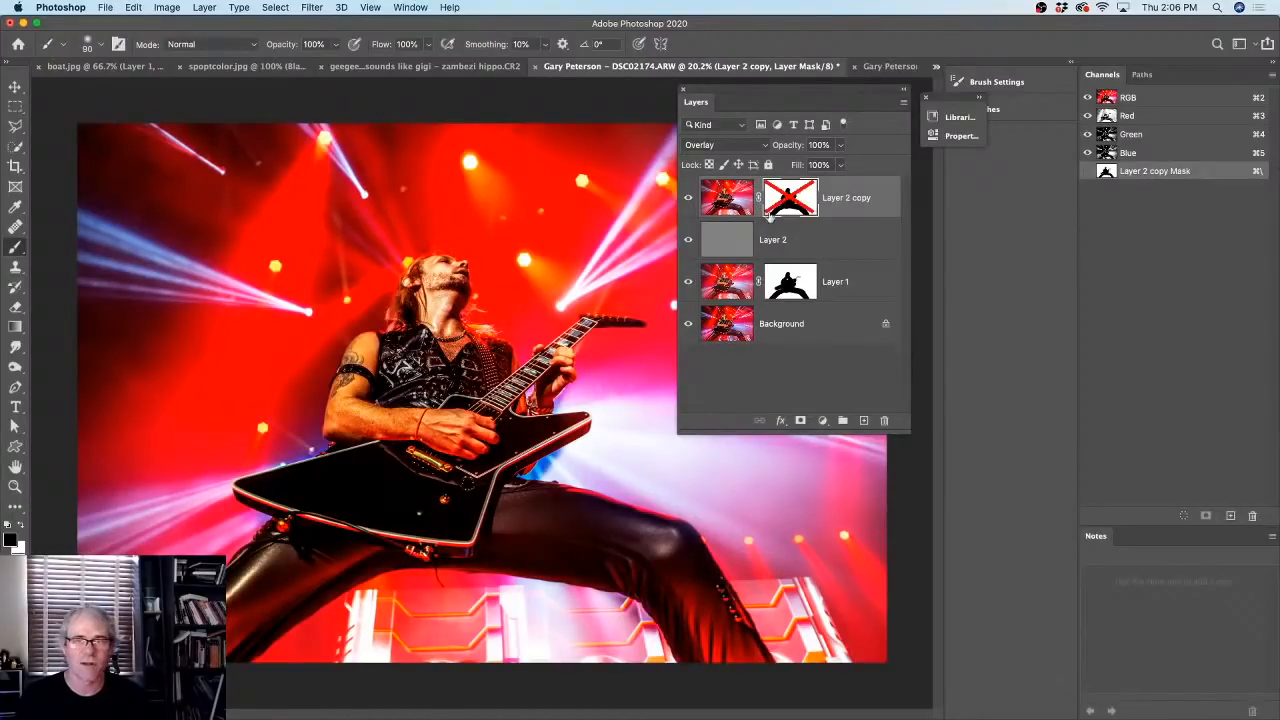
pyautogui.keyDown('shift'); pyautogui.click(790, 198); pyautogui.keyUp('shift')
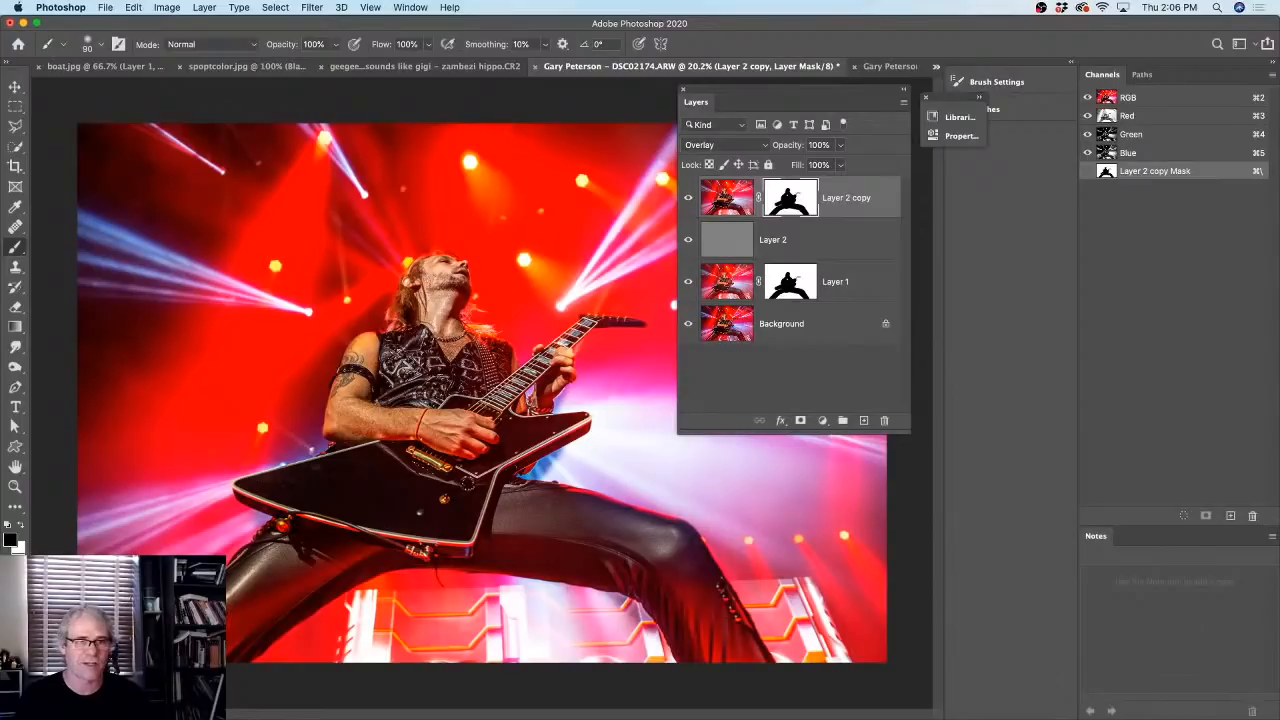
pyautogui.click(688, 198)
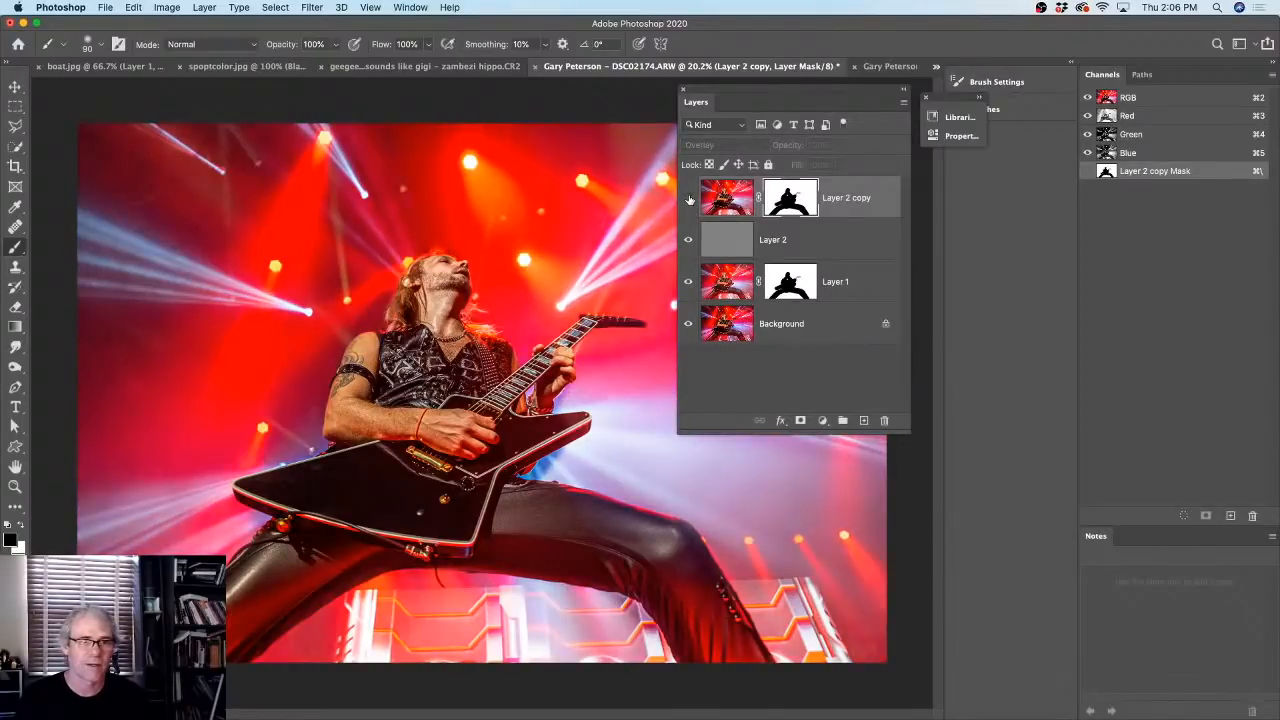
pyautogui.click(688, 198)
pyautogui.click(688, 198)
pyautogui.click(688, 198)
# - Lower the opacity of Layer 2 copy to 44% and collapse the layer list to reveal the whole photo
pyautogui.click(736, 198)
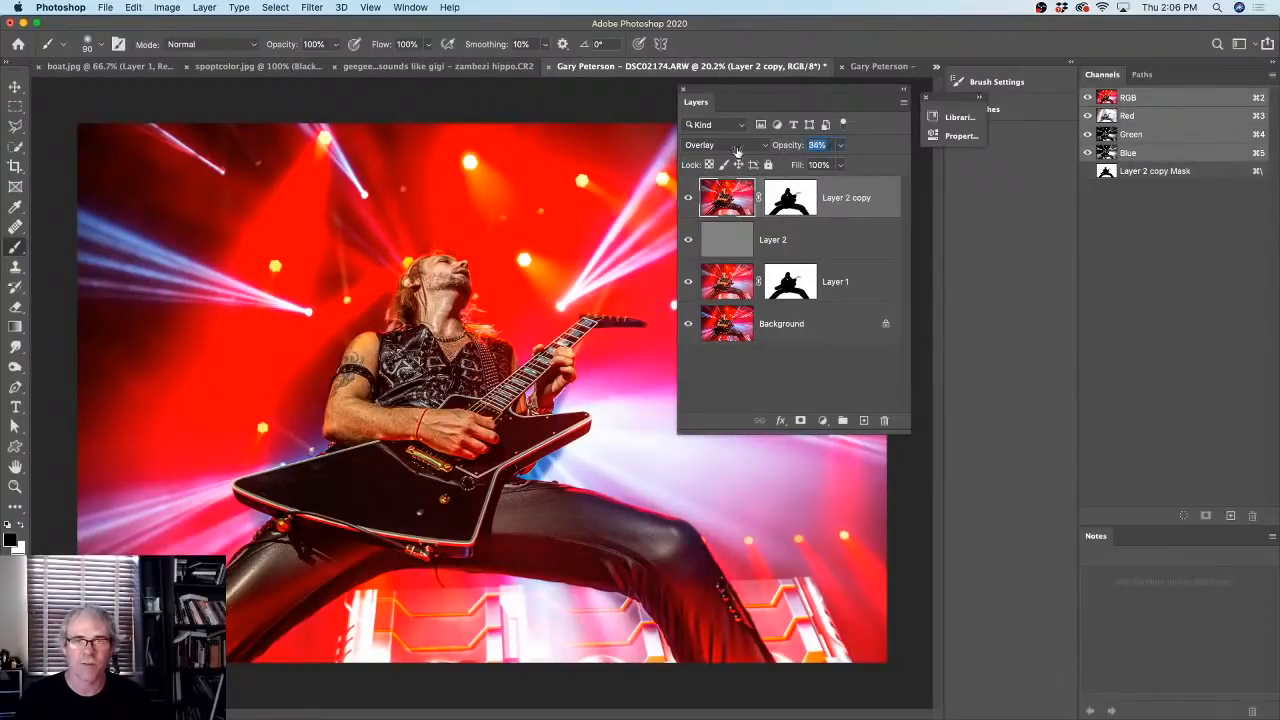
pyautogui.moveTo(737, 150)
pyautogui.mouseDown()
pyautogui.moveTo(693, 150)
pyautogui.moveTo(721, 150)
pyautogui.mouseUp()
pyautogui.click(905, 91)
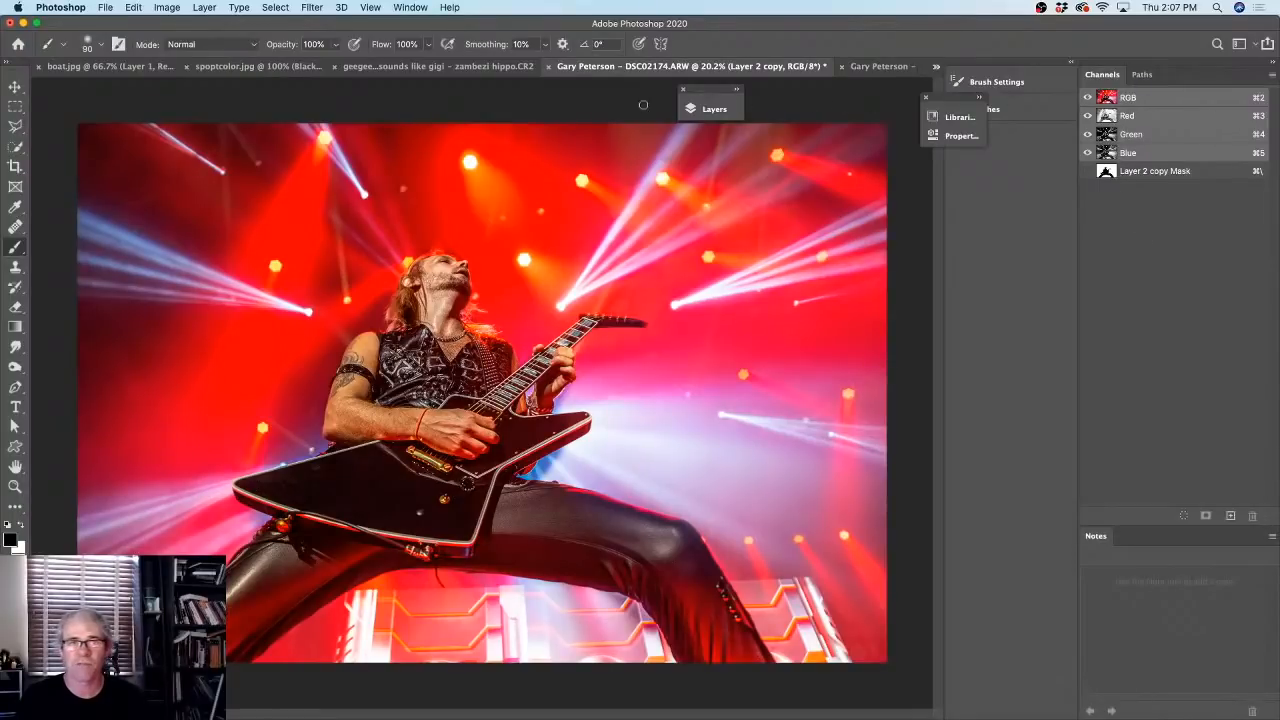
# - Isolate Layer 1 by hiding Layer 2 copy, Layer 2 and the Background
pyautogui.click(712, 108)
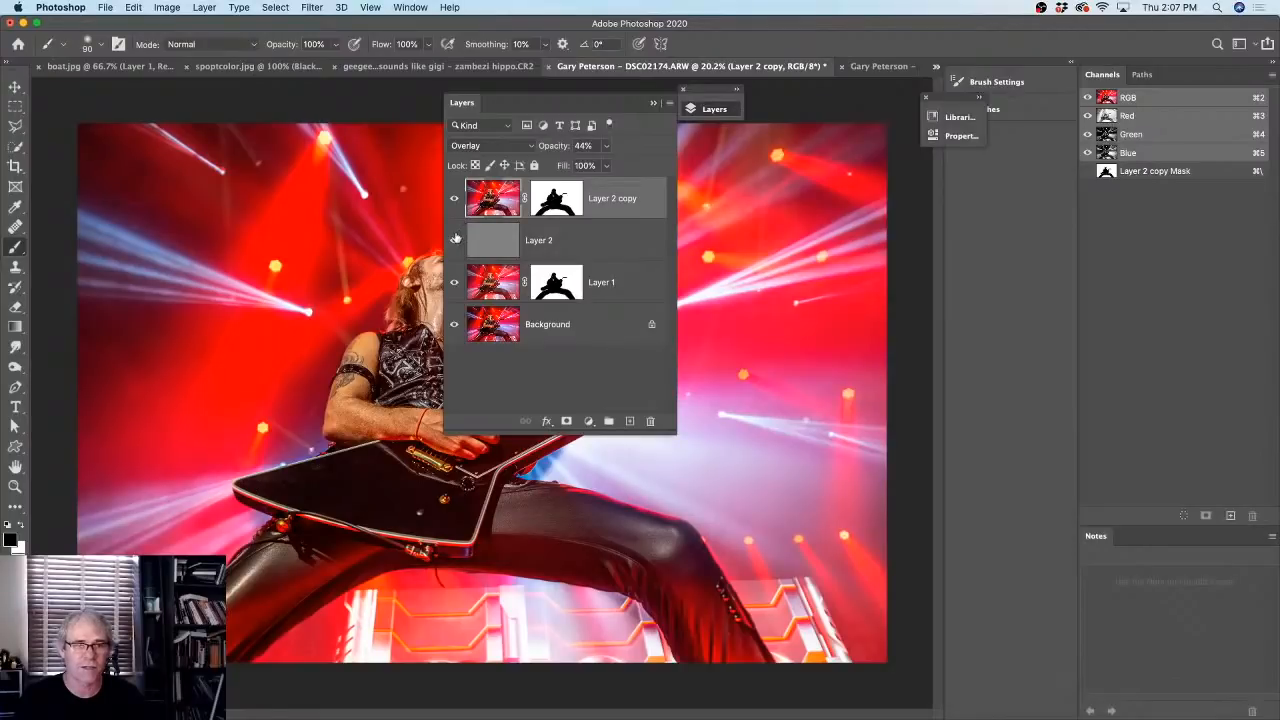
pyautogui.moveTo(454, 282); pyautogui.dragTo(453, 345)
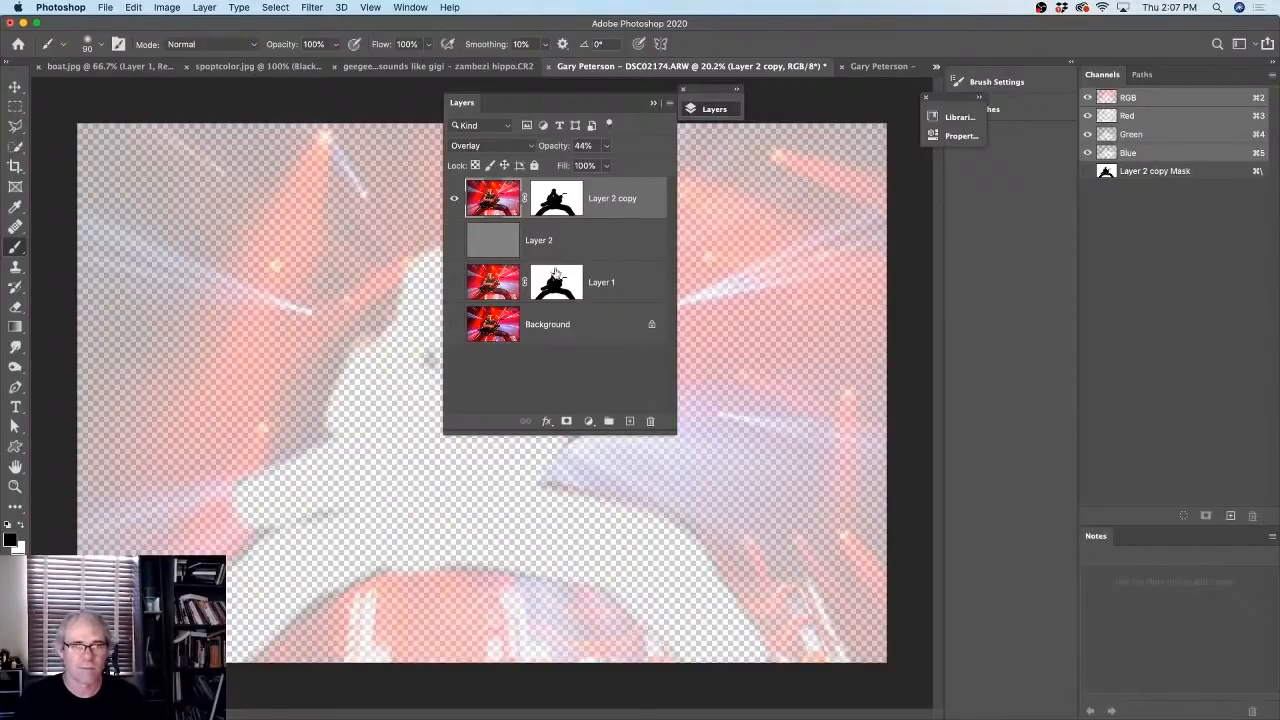
pyautogui.click(454, 282)
pyautogui.click(454, 198)
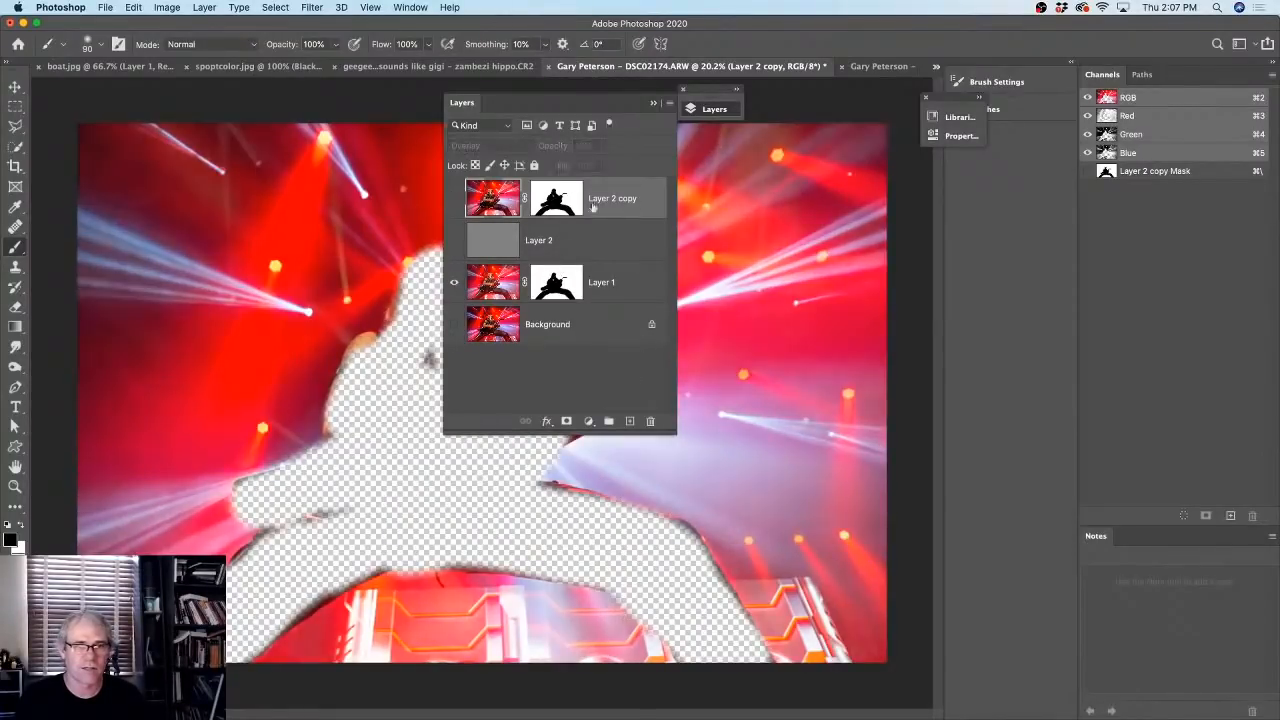
# - Invert Layer 1's mask, make all the layers visible again and move the layer list off the guitarist
pyautogui.click(558, 290)
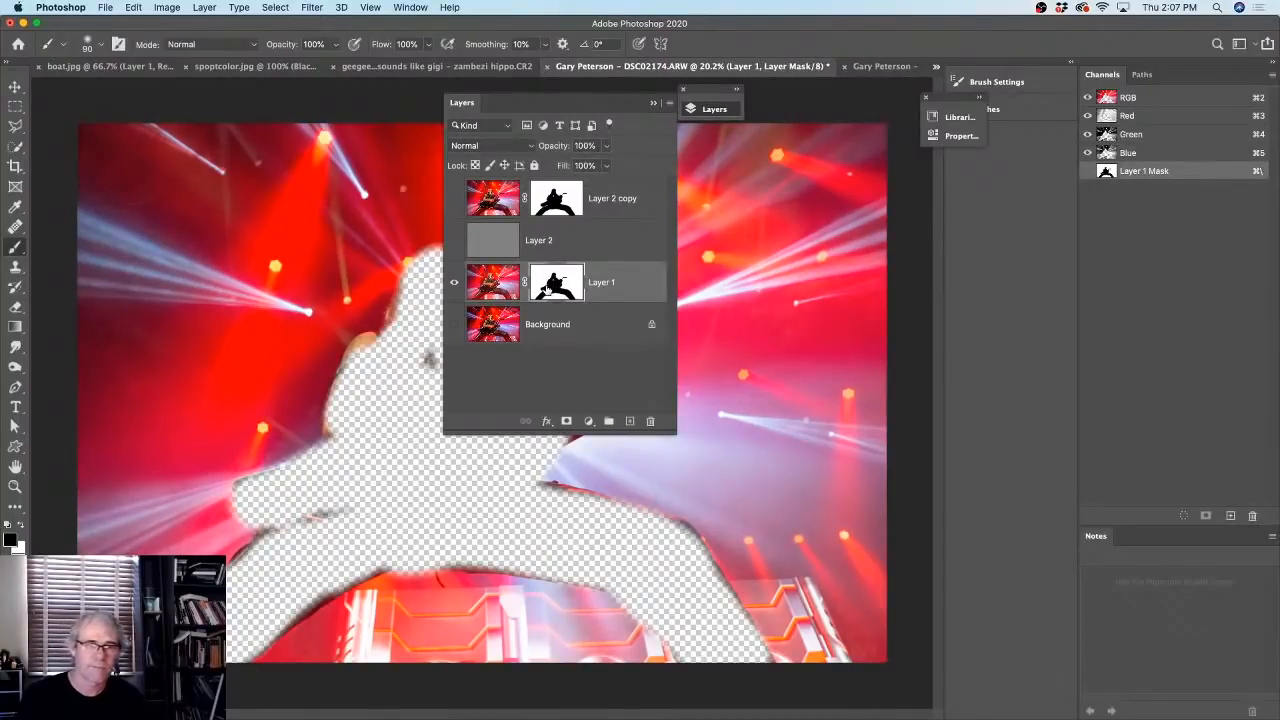
pyautogui.press('super+i')
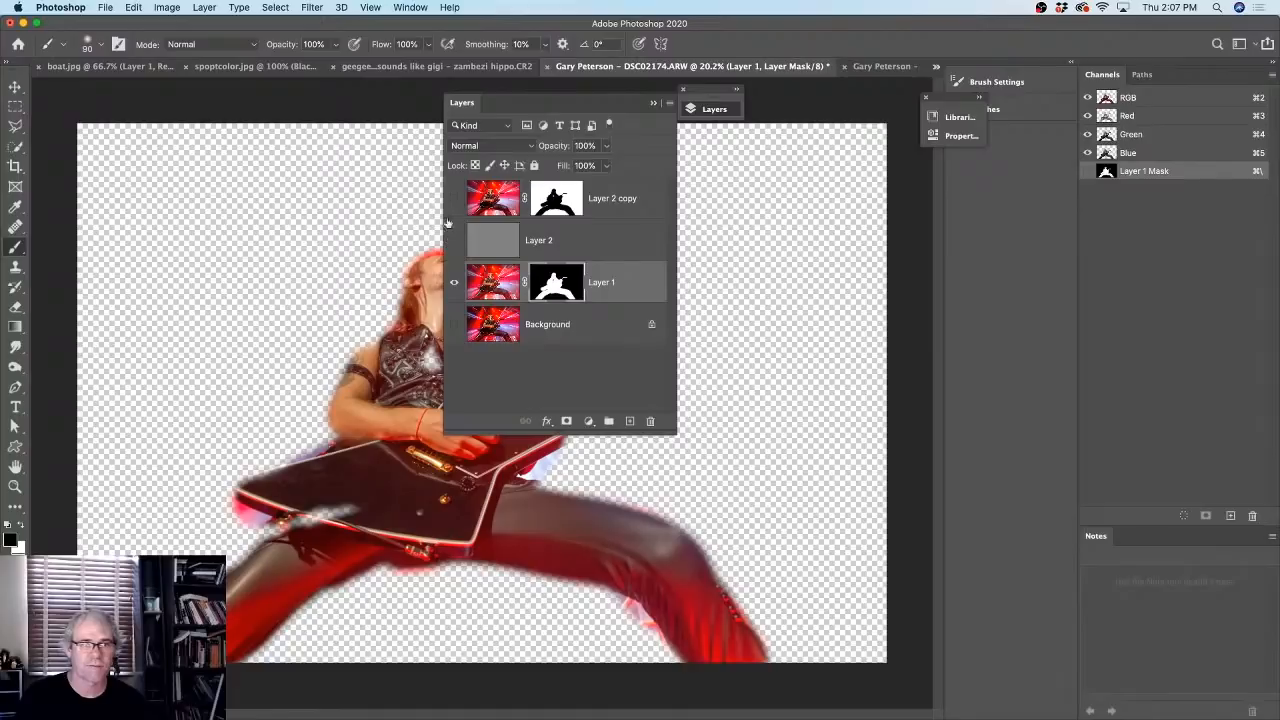
pyautogui.moveTo(453, 201); pyautogui.dragTo(454, 334)
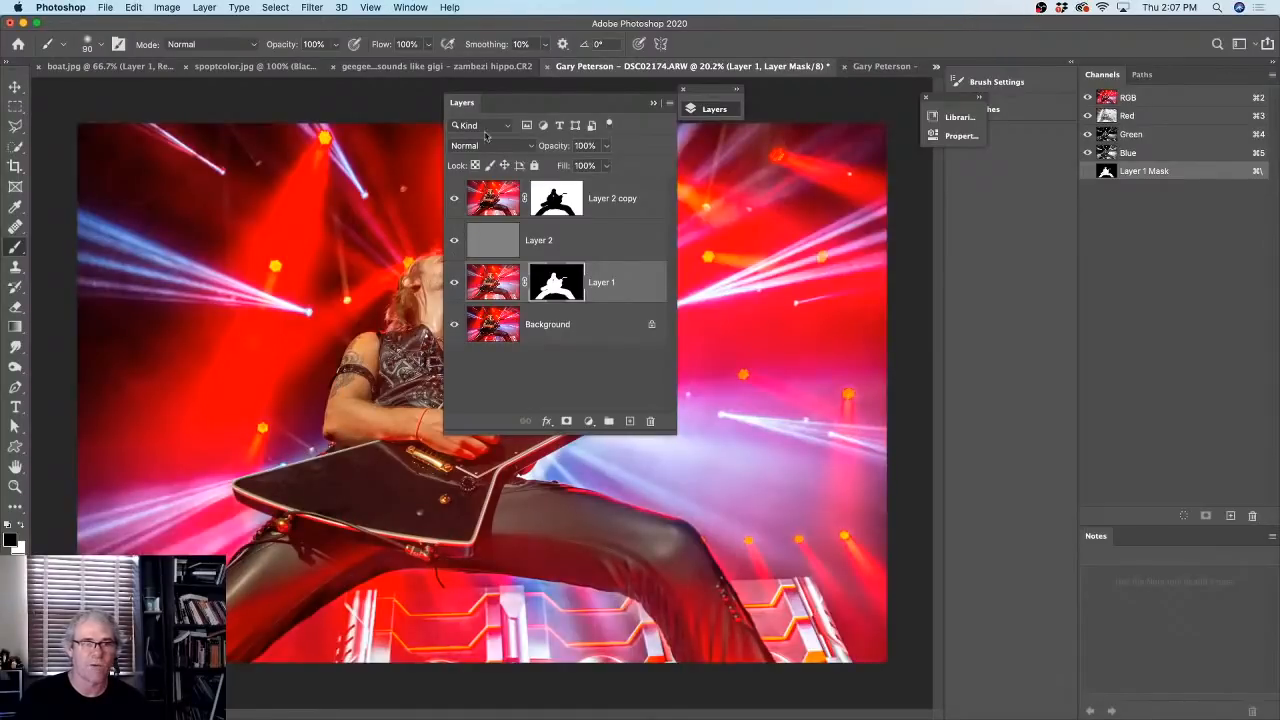
pyautogui.moveTo(523, 103); pyautogui.dragTo(757, 101)
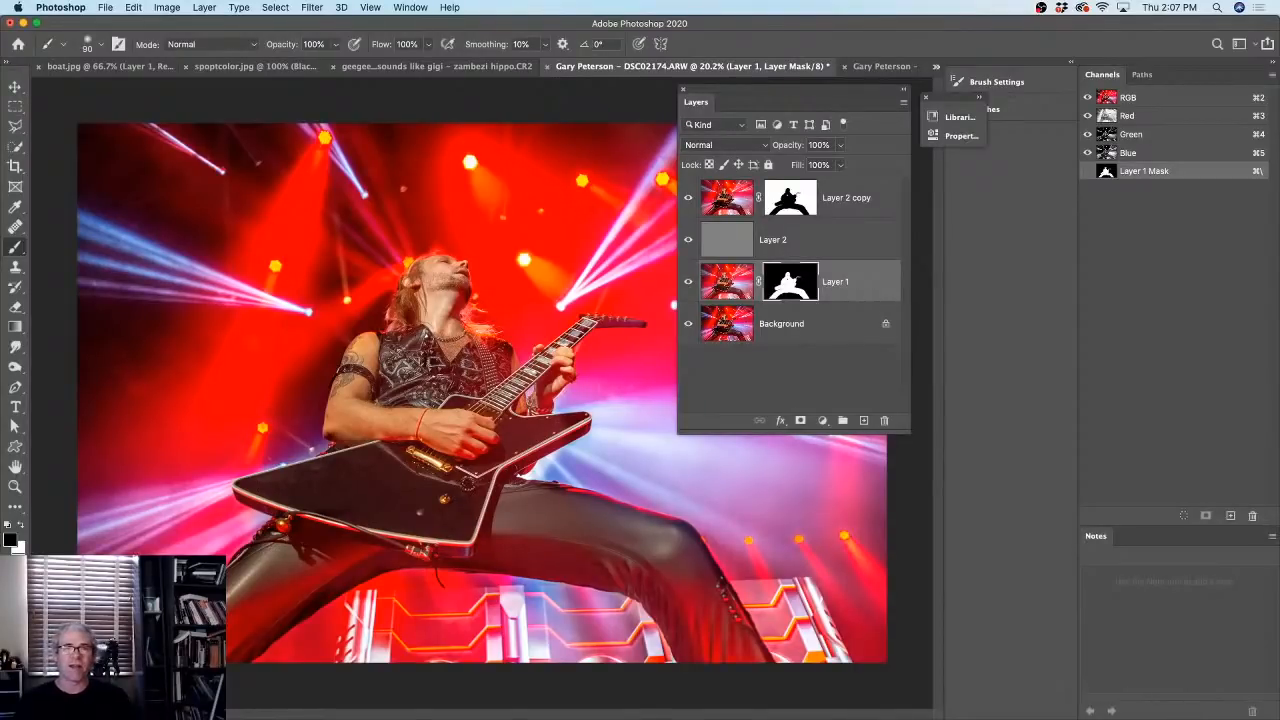
# - Add a new layer above Layer 2 copy and choose the 4168 px brush from the Ultimate Universe Creator set
pyautogui.click(745, 212)
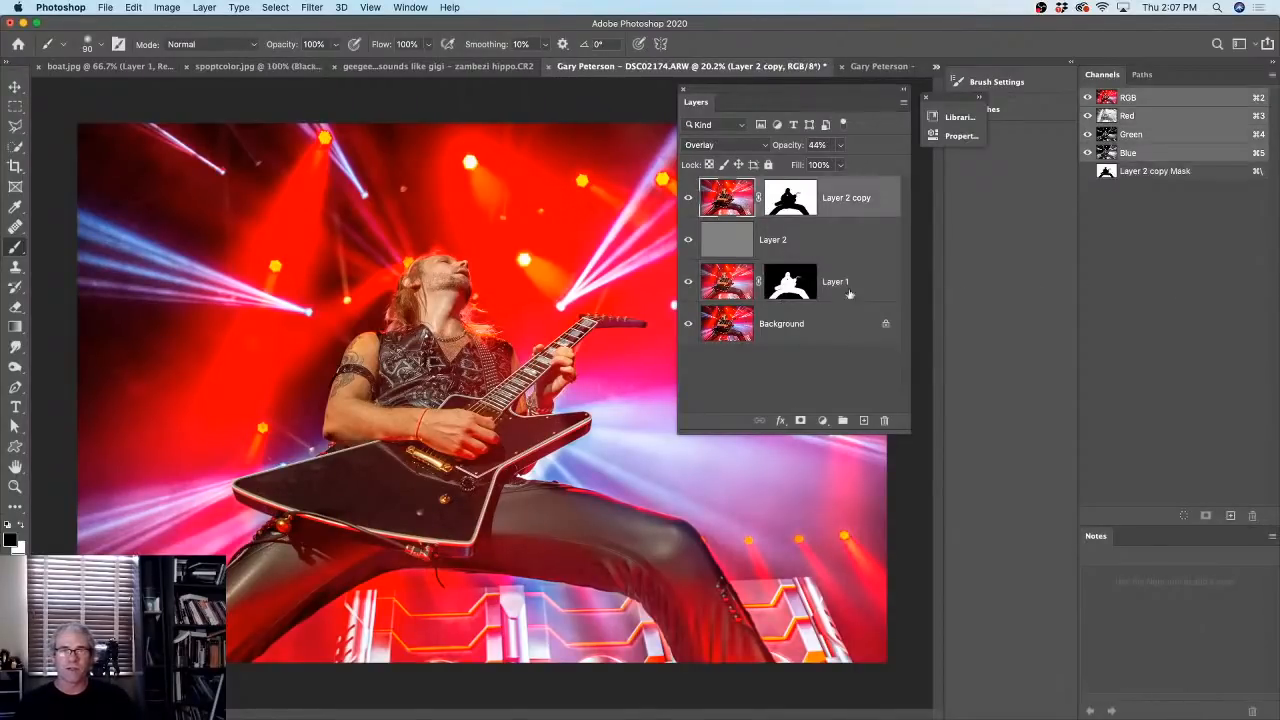
pyautogui.click(865, 421)
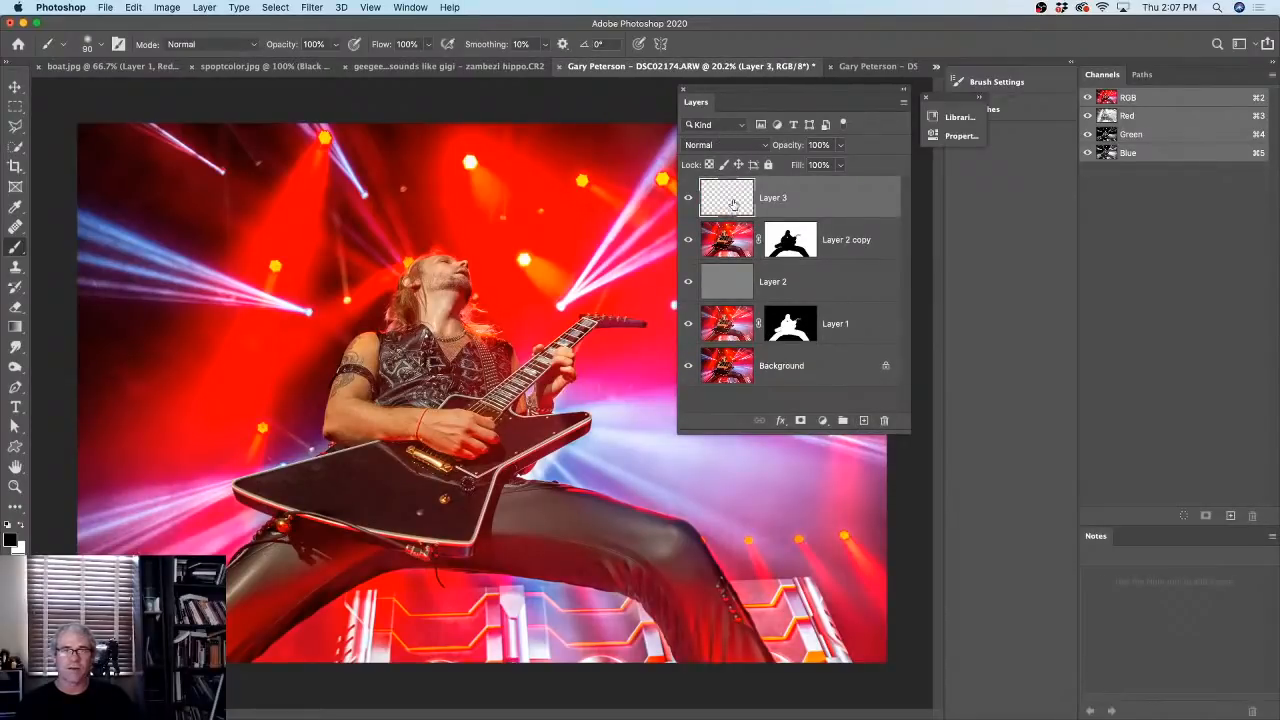
pyautogui.click(87, 45)
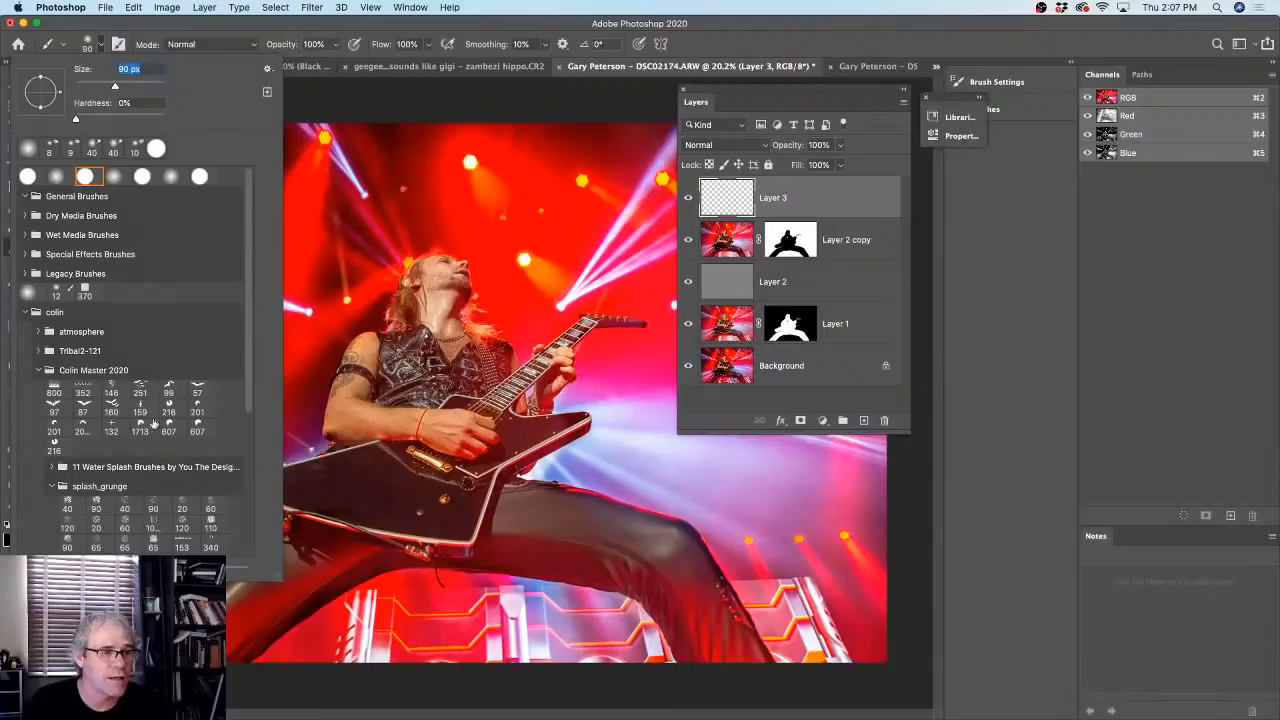
pyautogui.moveTo(249, 324); pyautogui.dragTo(249, 464)
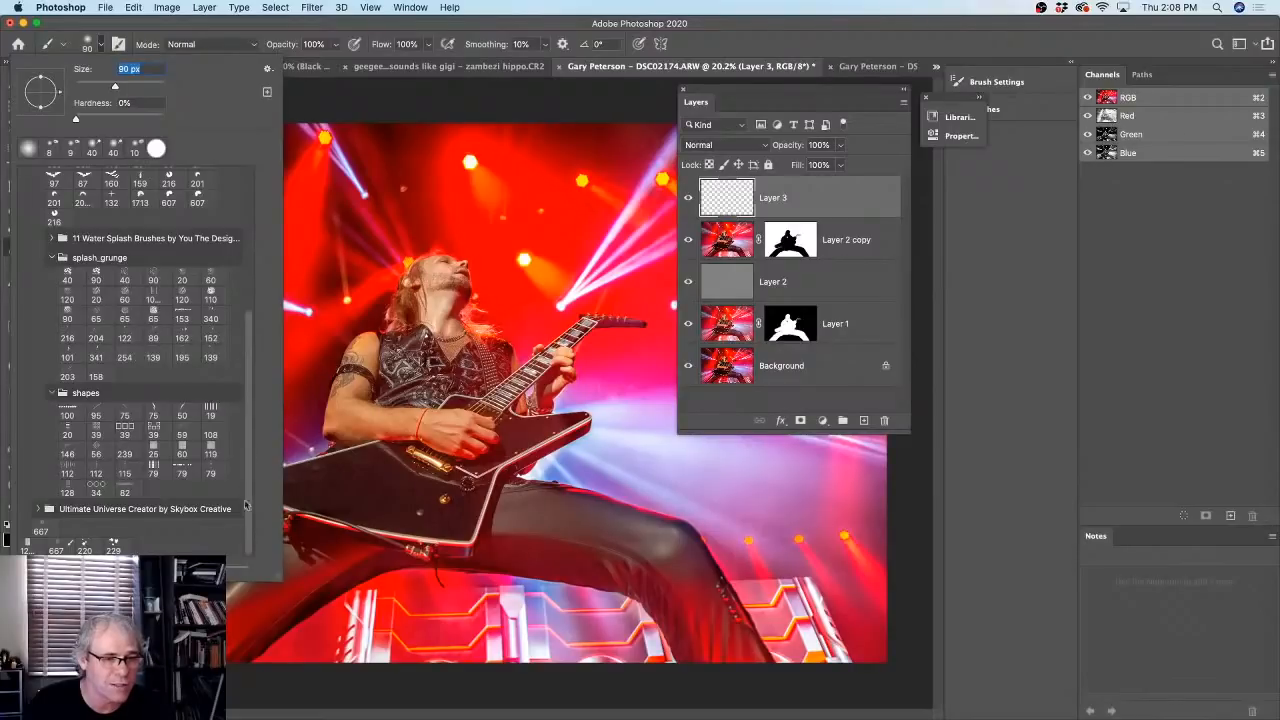
pyautogui.moveTo(278, 580); pyautogui.dragTo(276, 630)
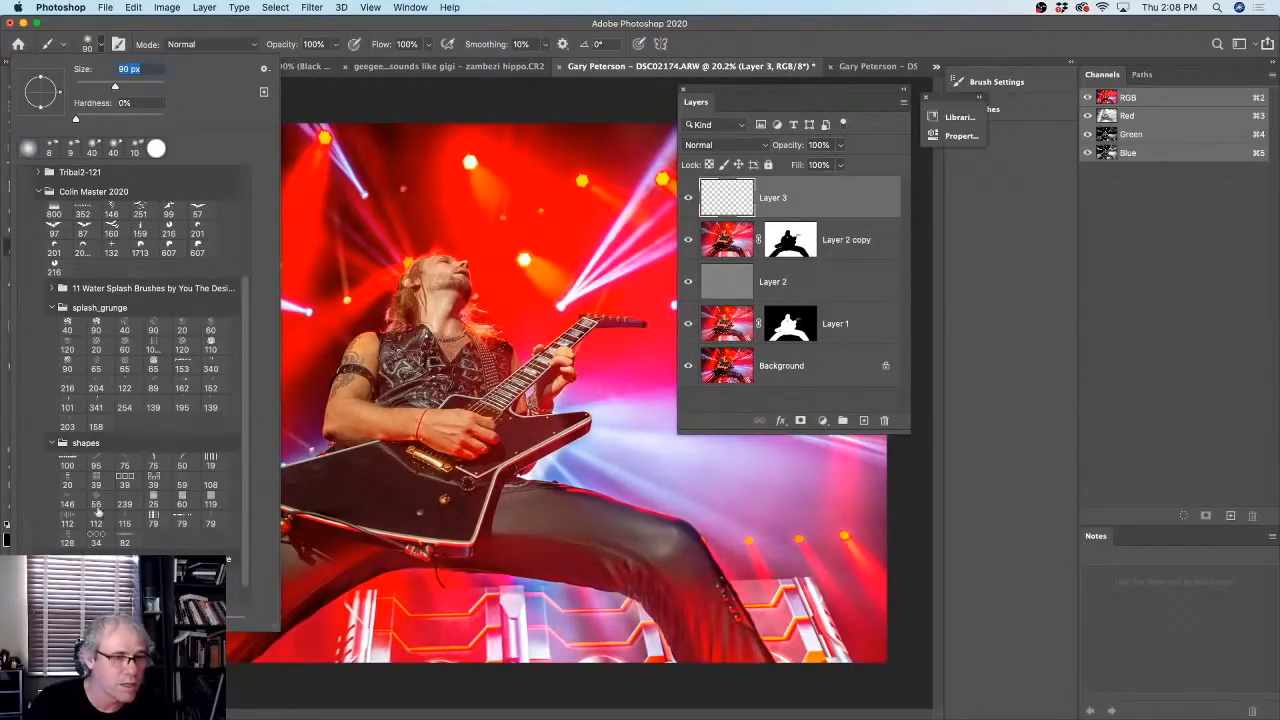
pyautogui.moveTo(248, 306); pyautogui.dragTo(254, 184)
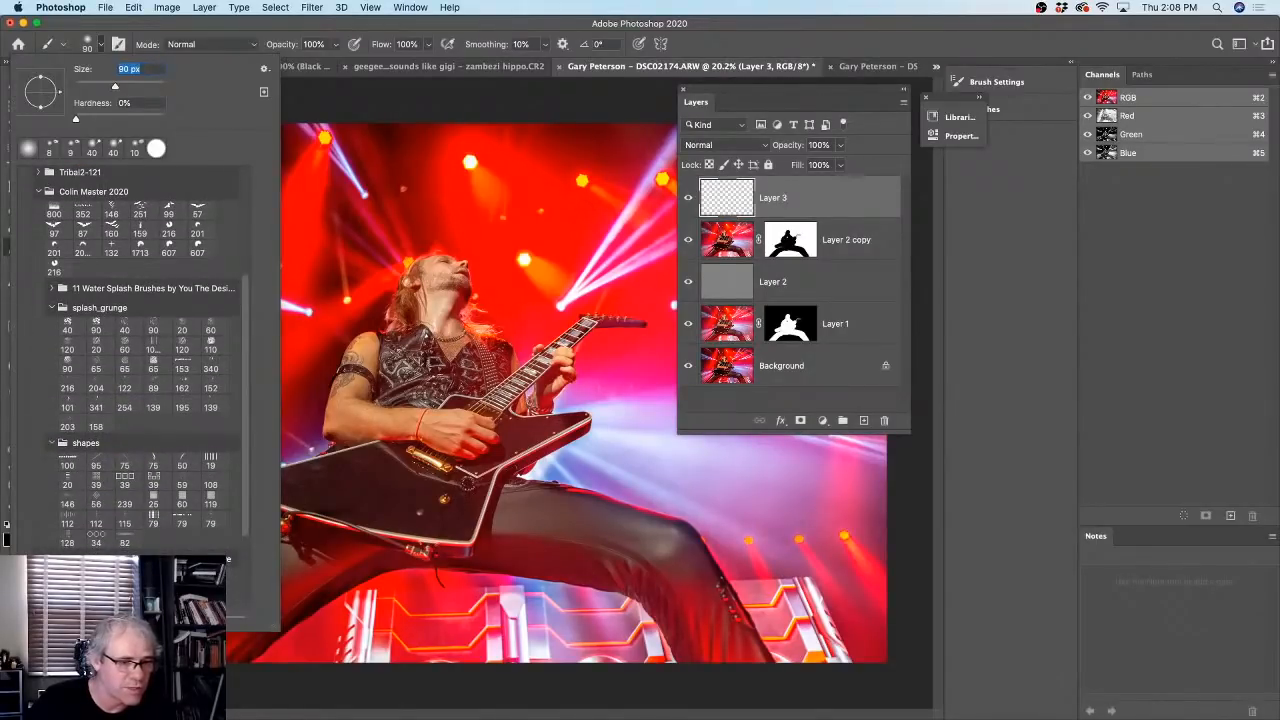
pyautogui.moveTo(245, 491); pyautogui.dragTo(243, 589)
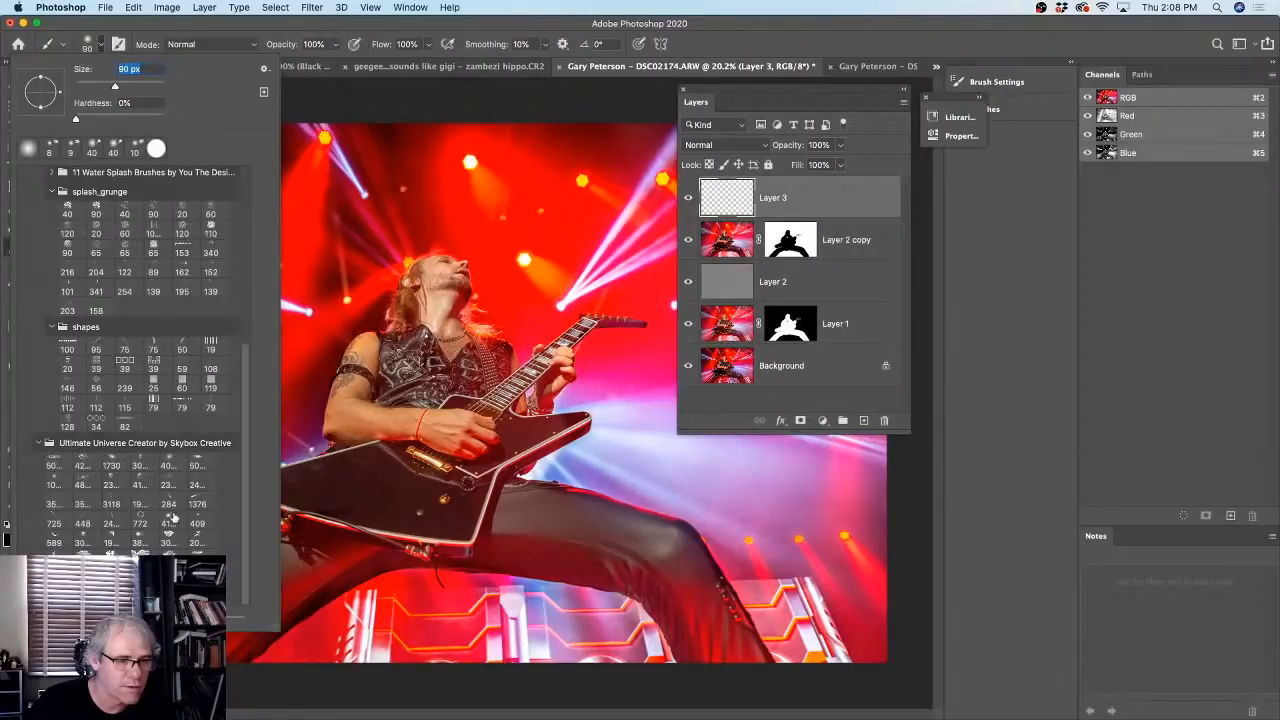
pyautogui.click(171, 518)
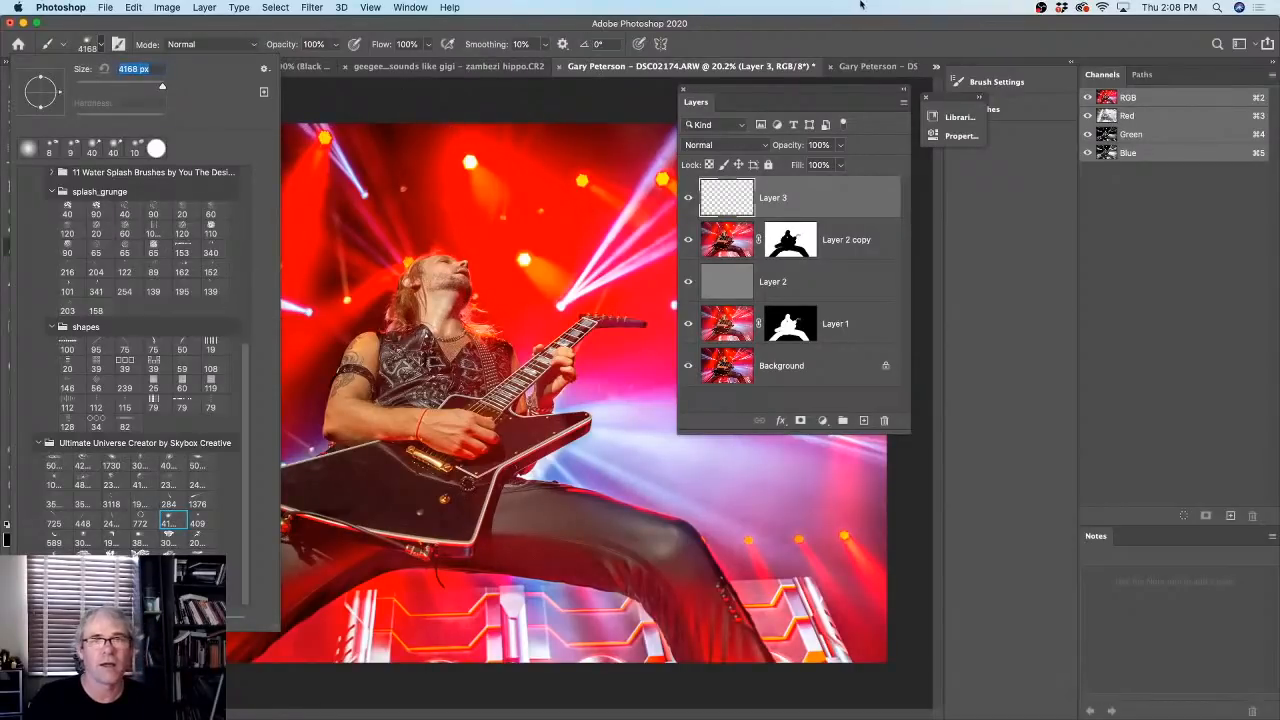
pyautogui.click(98, 44)
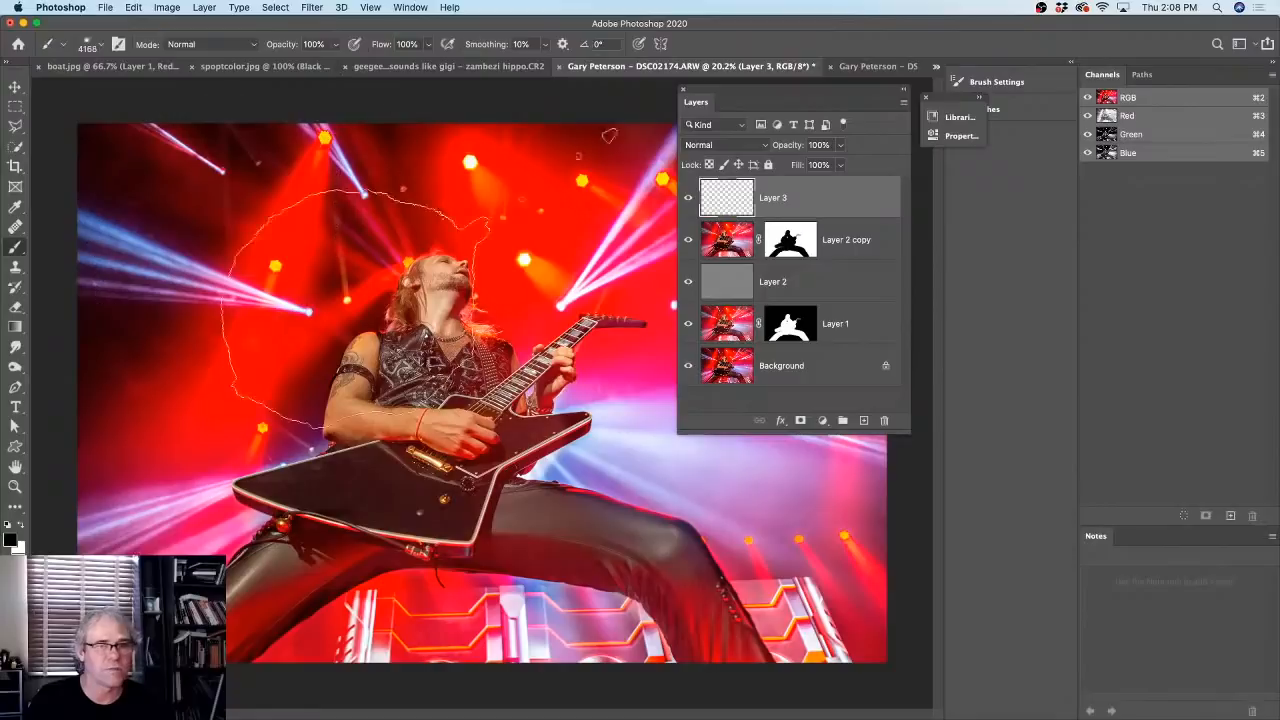
# - Reduce the brush to 1100 px and stamp a white light flare beside the guitarist's neck on Layer 3
pyautogui.press('[')
pyautogui.press('[')
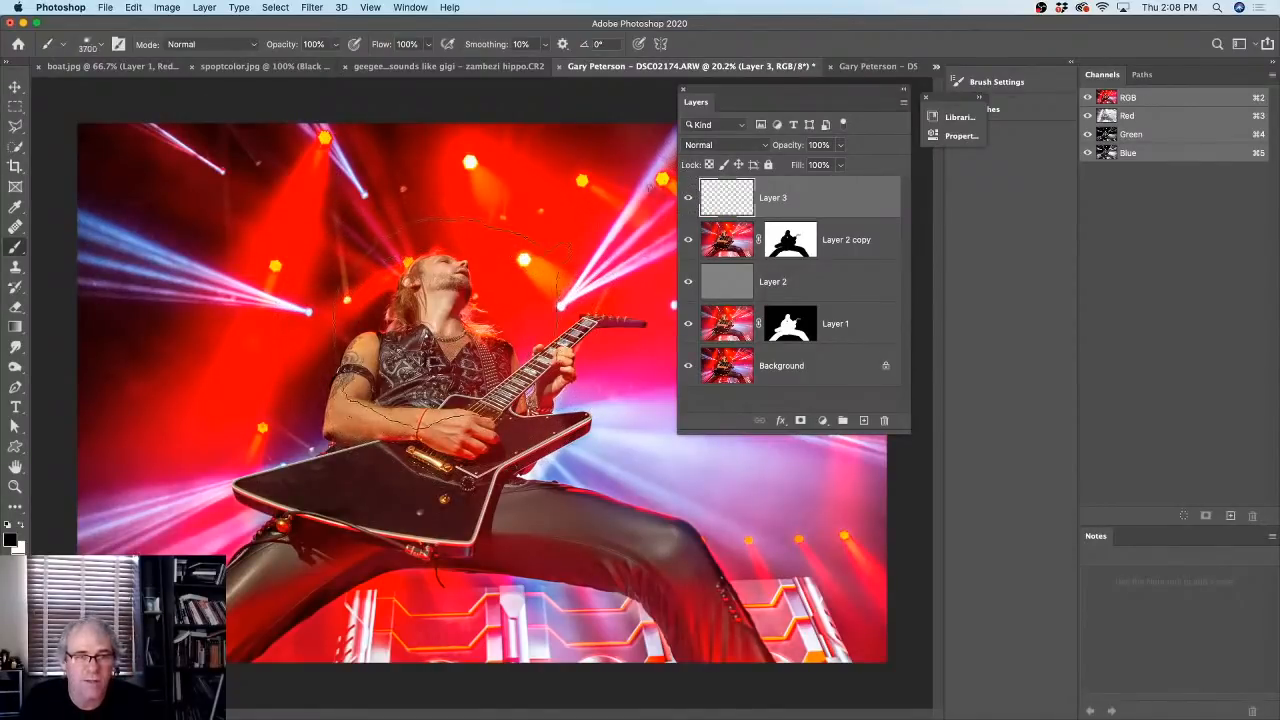
pyautogui.press('[')
pyautogui.press('[')
pyautogui.press('[')
pyautogui.press('[')
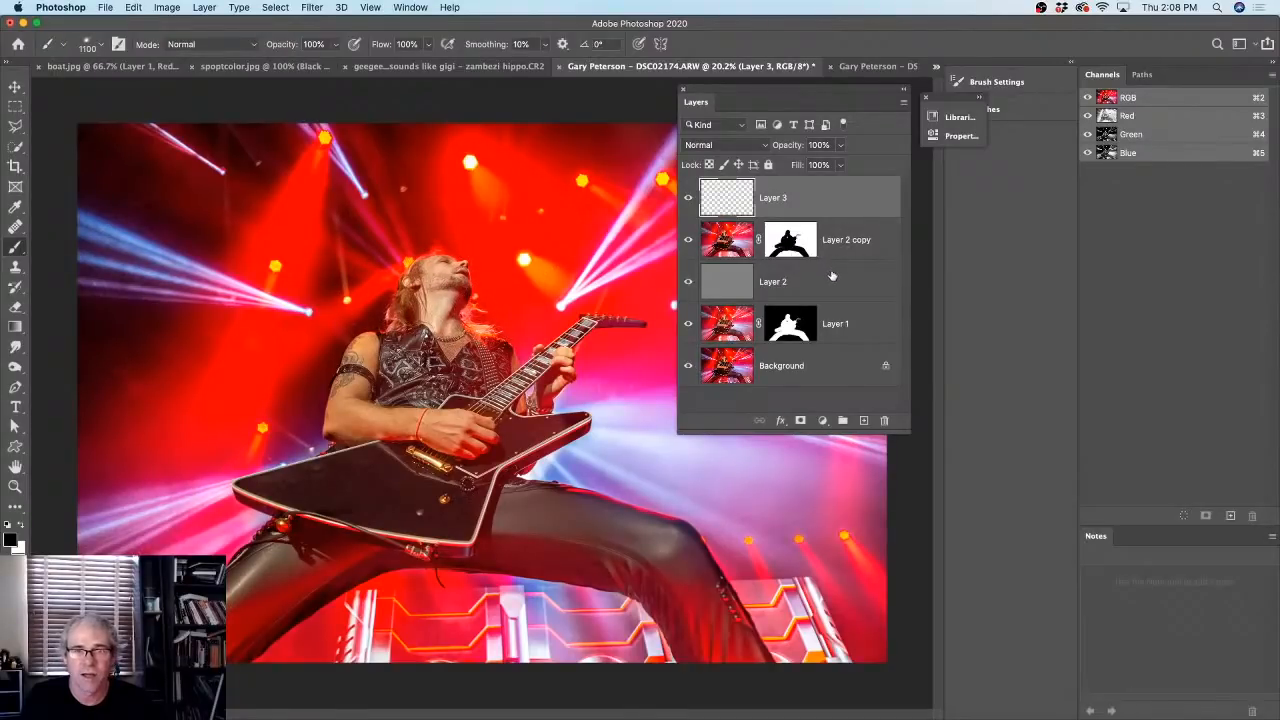
pyautogui.click(480, 302)
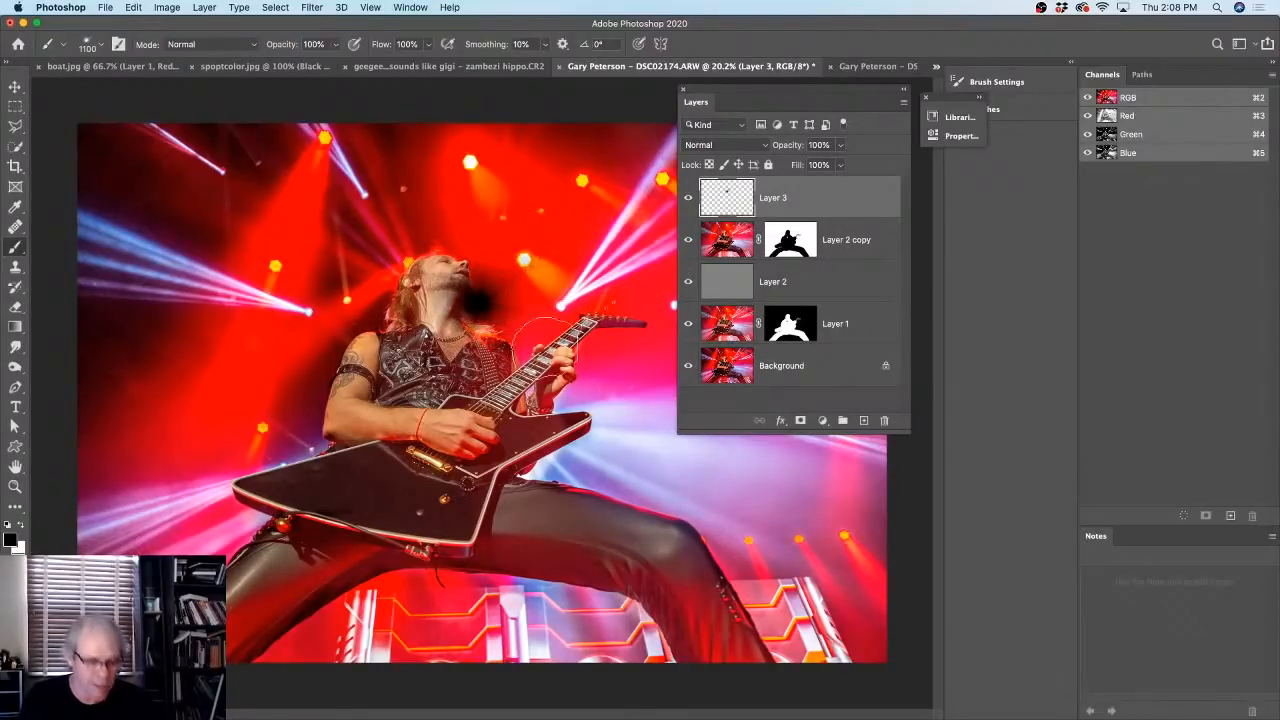
pyautogui.press('super+z')
pyautogui.press('x')
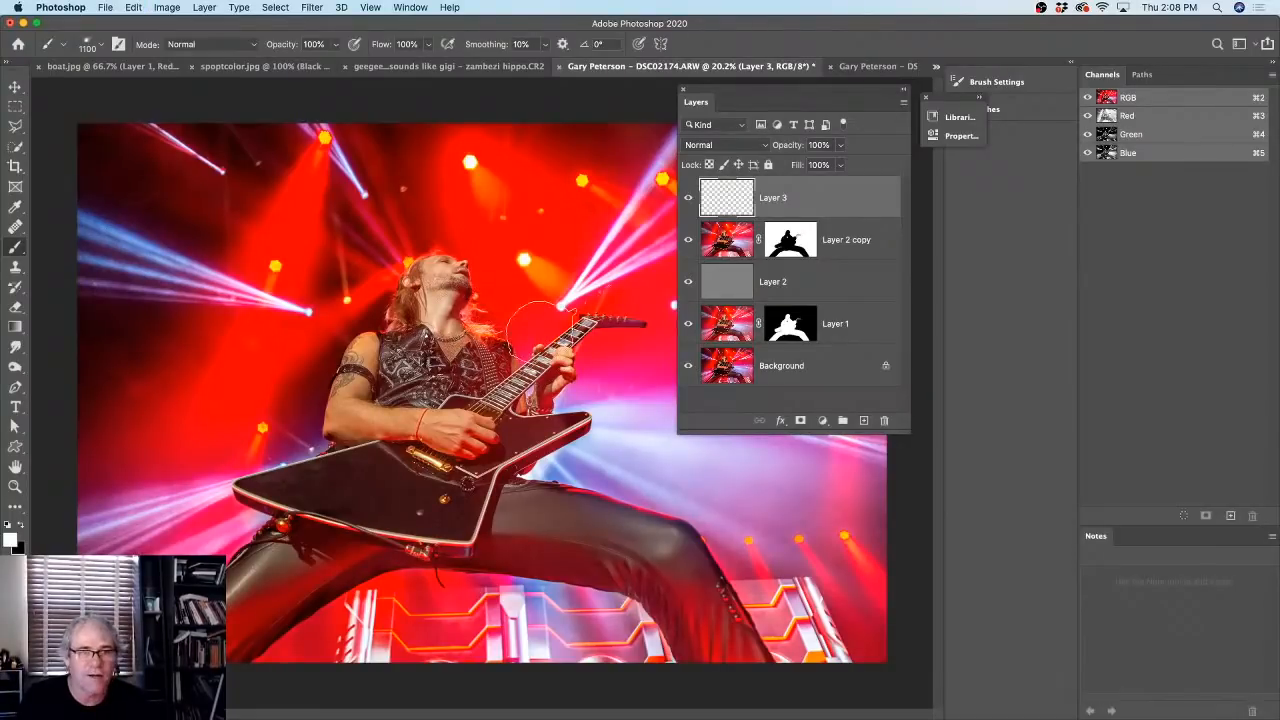
pyautogui.click(478, 305)
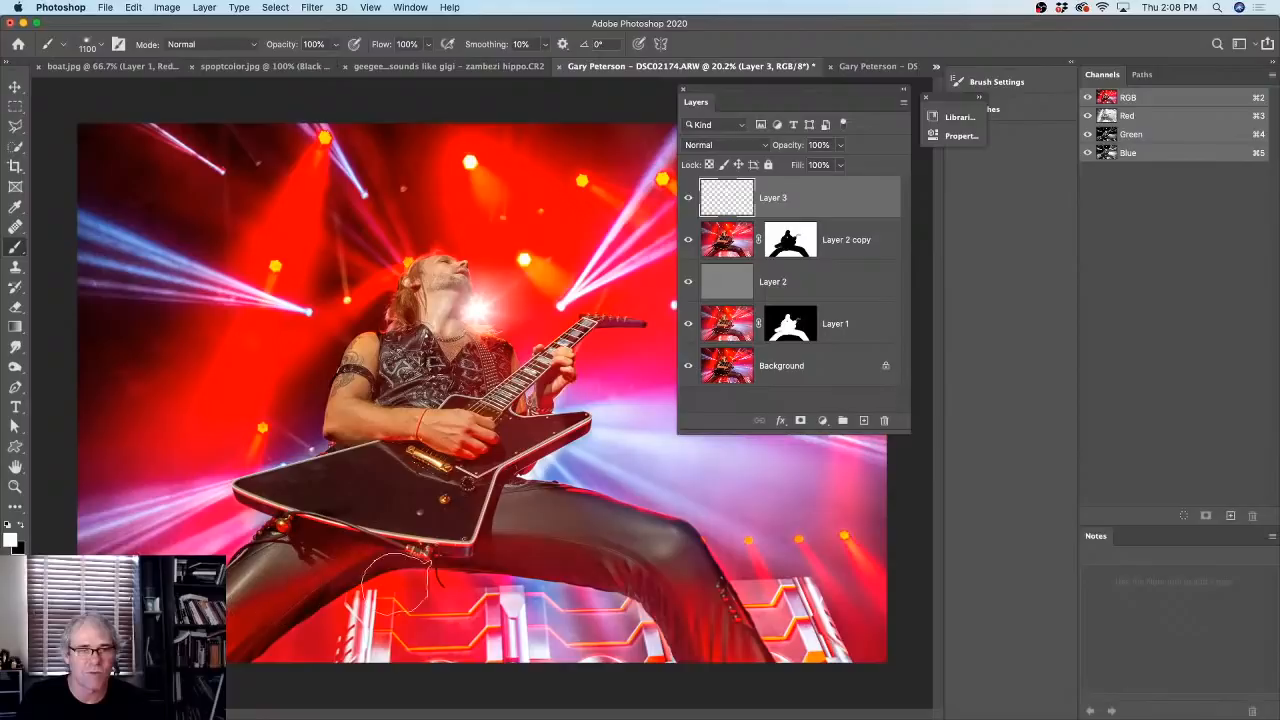
# - Reduce the brush to 175 px and stamp small white flares on the guitar's knob and headstock on Layer 3
pyautogui.press(']')
pyautogui.press(']')
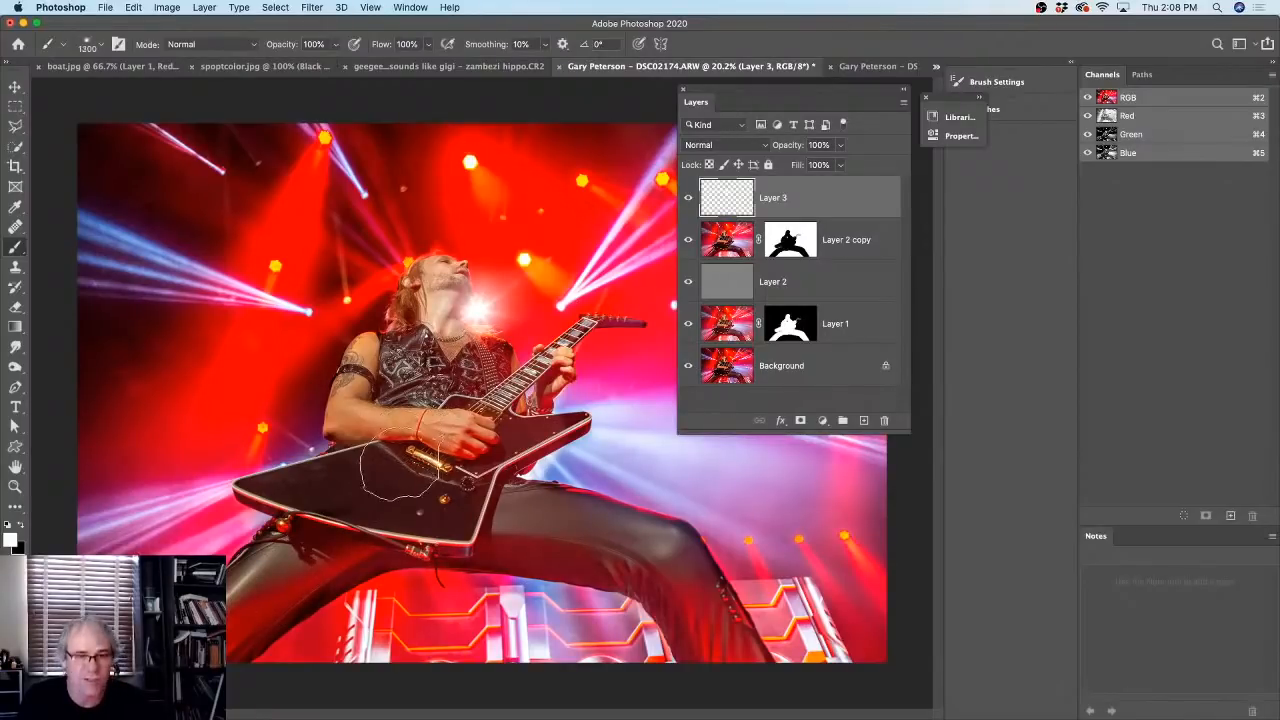
pyautogui.press(']')
pyautogui.press(']')
pyautogui.press(']')
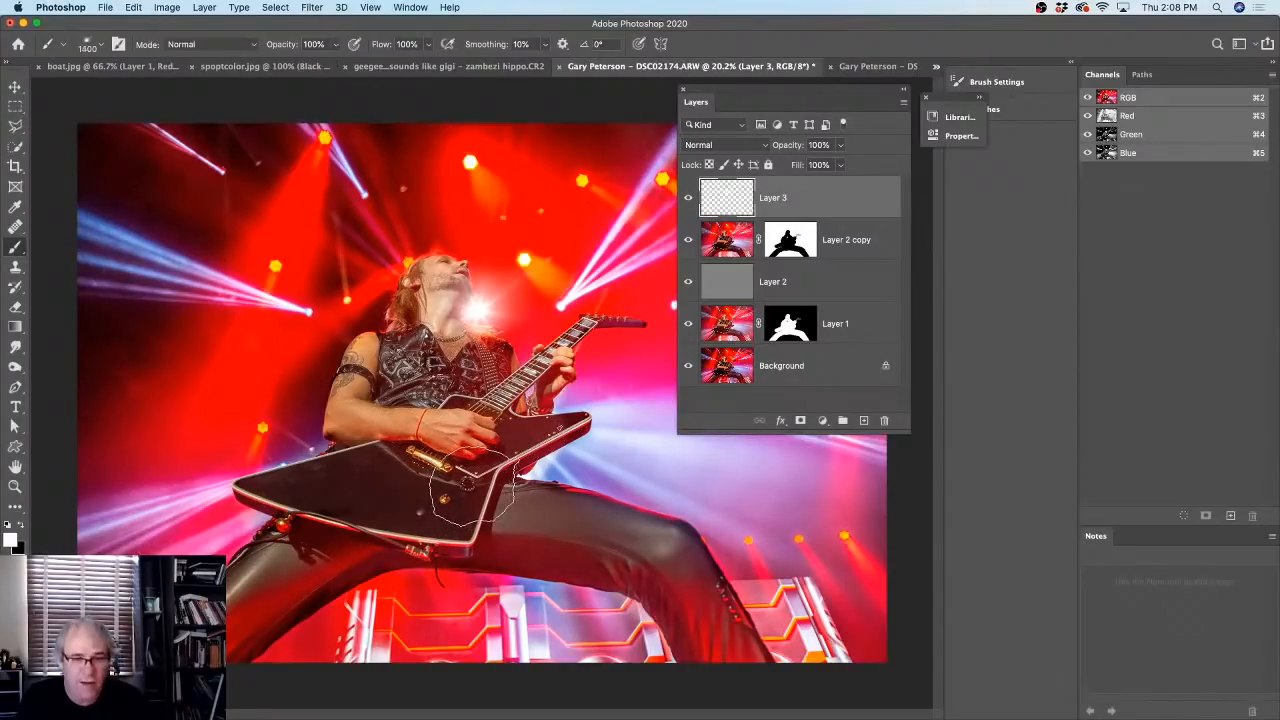
pyautogui.press('[')
pyautogui.press('[')
pyautogui.press('[')
pyautogui.press('[')
pyautogui.press('[')
pyautogui.press('[')
pyautogui.press('[')
pyautogui.press('[')
pyautogui.press('[')
pyautogui.press('[')
pyautogui.press('[')
pyautogui.press('[')
pyautogui.press('[')
pyautogui.press('[')
pyautogui.press('[')
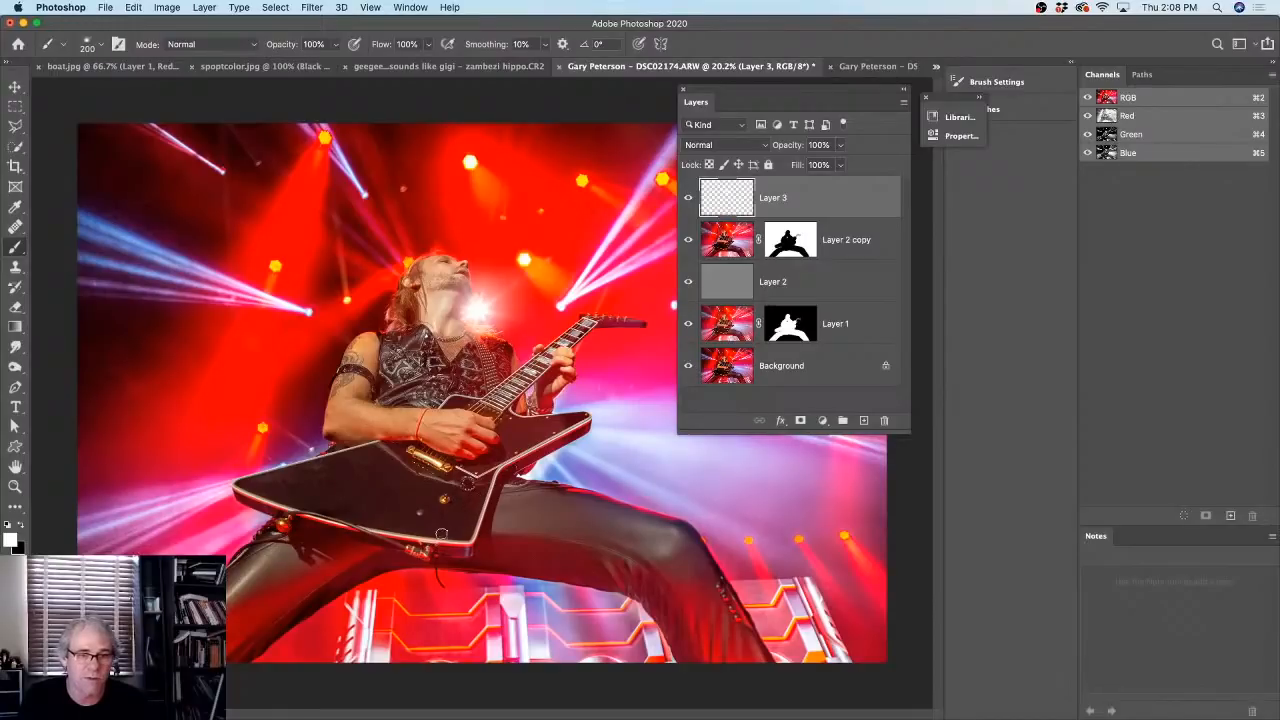
pyautogui.press('[')
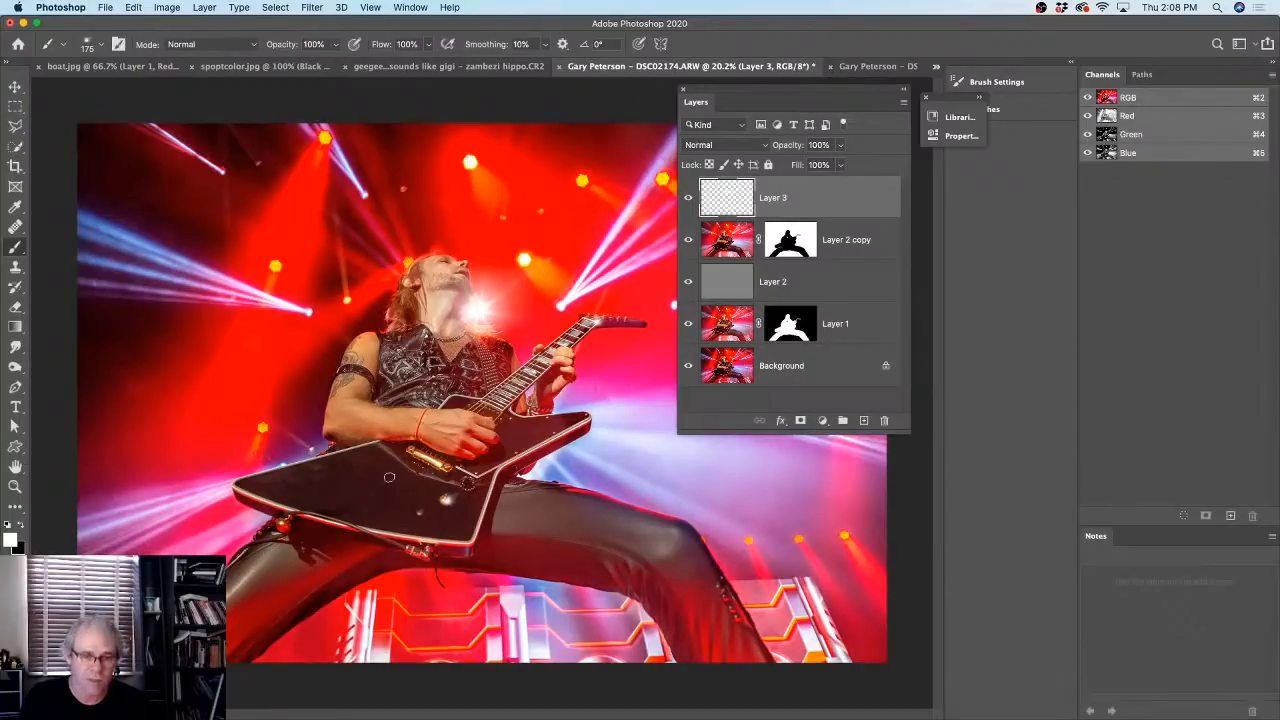
# - Enlarge the brush to 1400 px and stamp a white flare between the guitar body and the guitarist's thigh
pyautogui.press(']')
pyautogui.press(']')
pyautogui.press(']')
pyautogui.press(']')
pyautogui.press(']')
pyautogui.press(']')
pyautogui.press(']')
pyautogui.press(']')
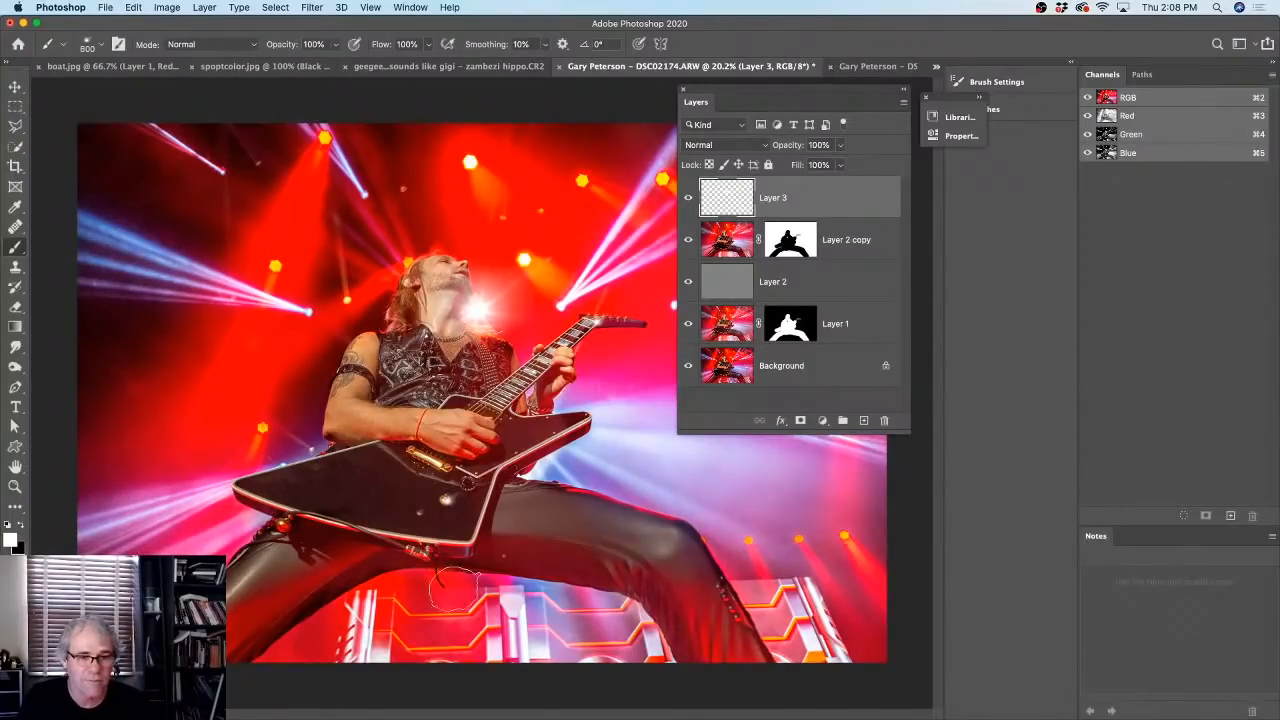
pyautogui.press(']')
pyautogui.press(']')
pyautogui.press(']')
pyautogui.press(']')
pyautogui.press(']')
pyautogui.press(']')
pyautogui.click(548, 482)
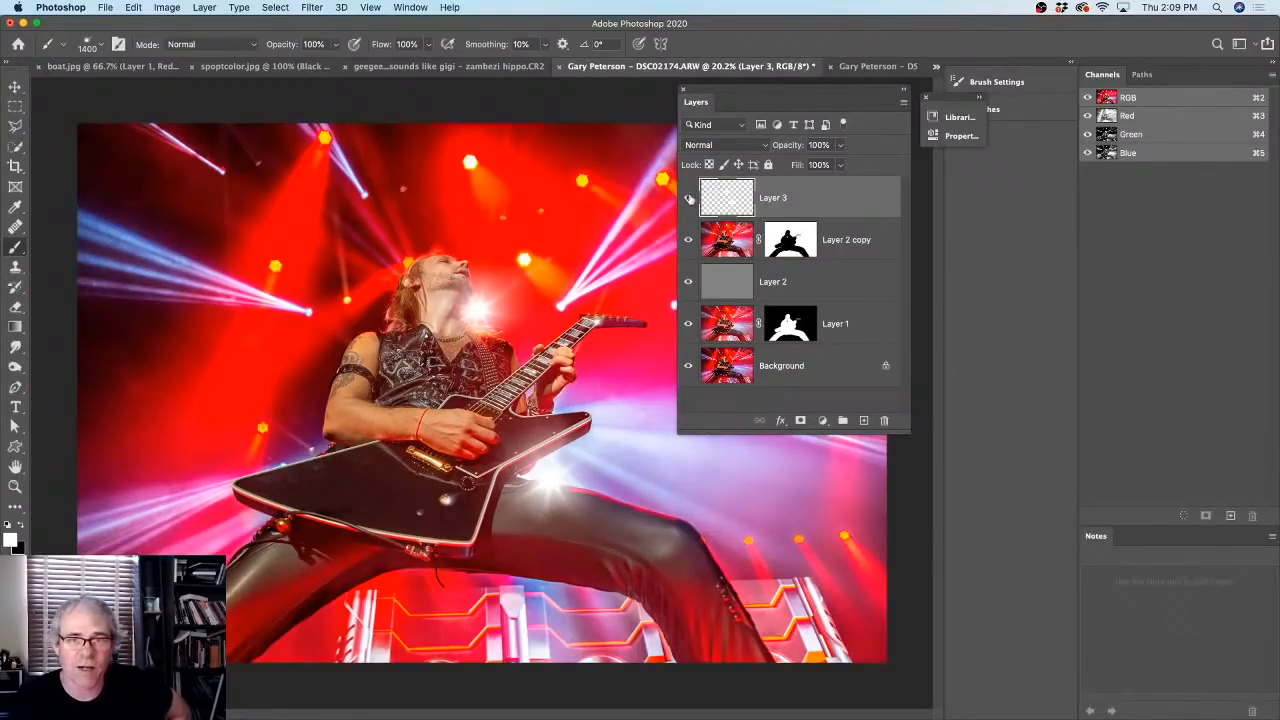
# - Compare the photo with and without Layer 3's flares and collapse the layer list to see the whole image
pyautogui.click(688, 198)
pyautogui.click(688, 198)
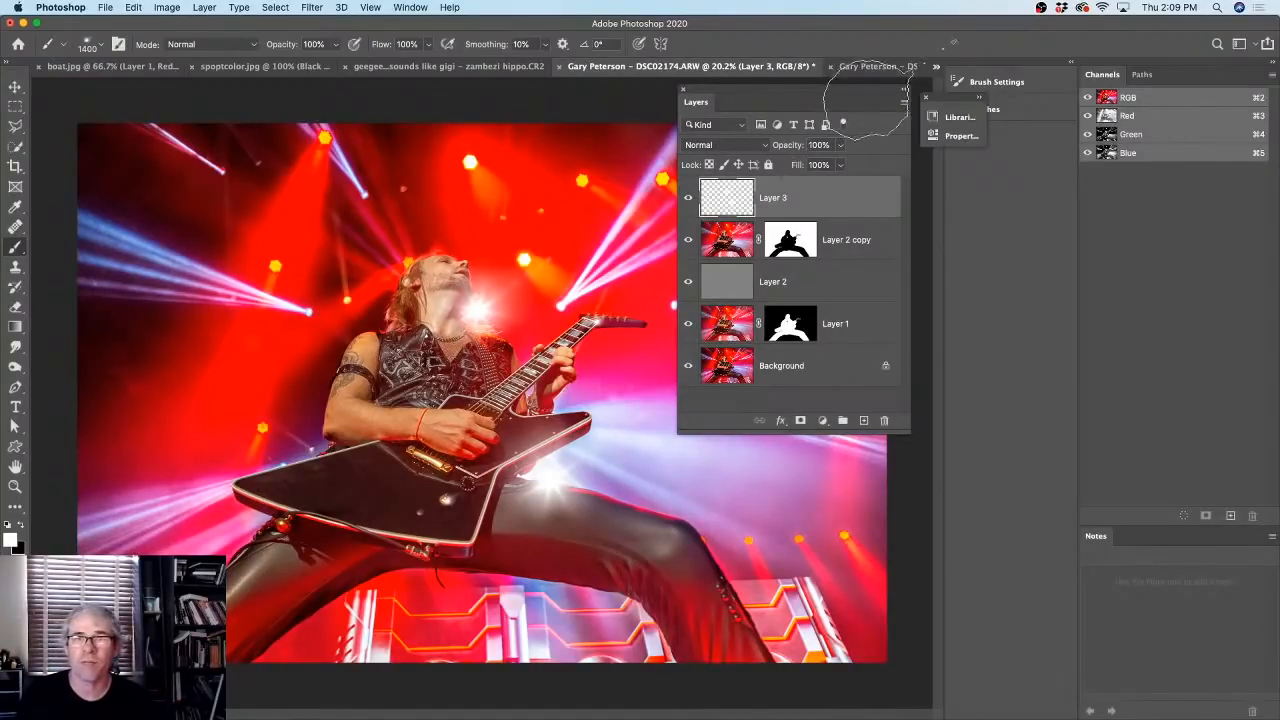
pyautogui.click(903, 89)
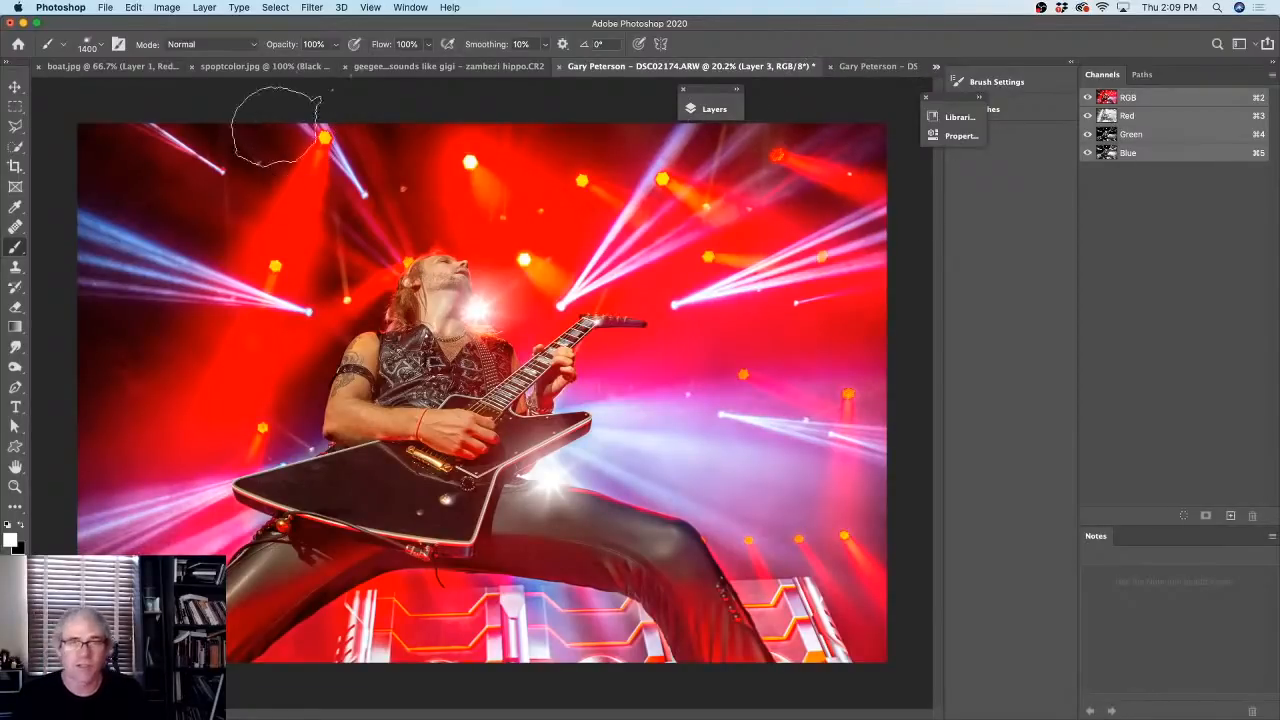
# - Add a Black & White adjustment layer above Layer 3 and dock its settings with the layer list beside the photo
pyautogui.click(15, 88)
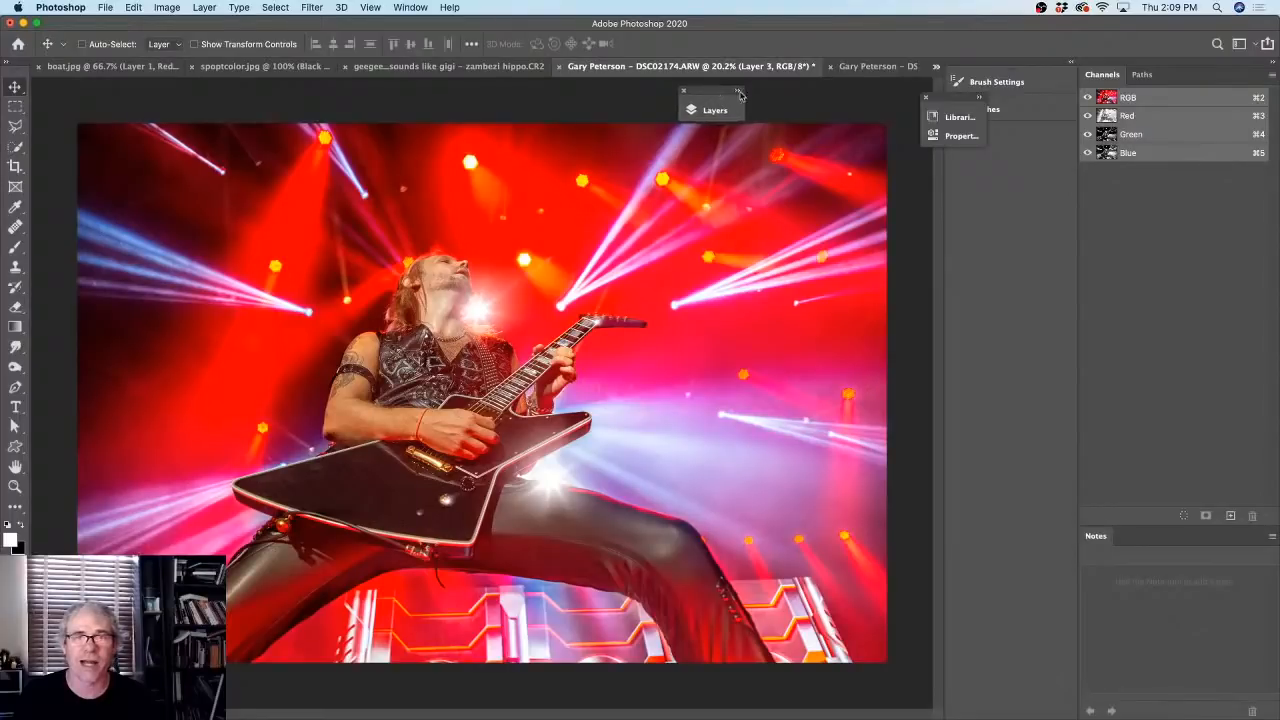
pyautogui.moveTo(717, 97); pyautogui.dragTo(867, 103)
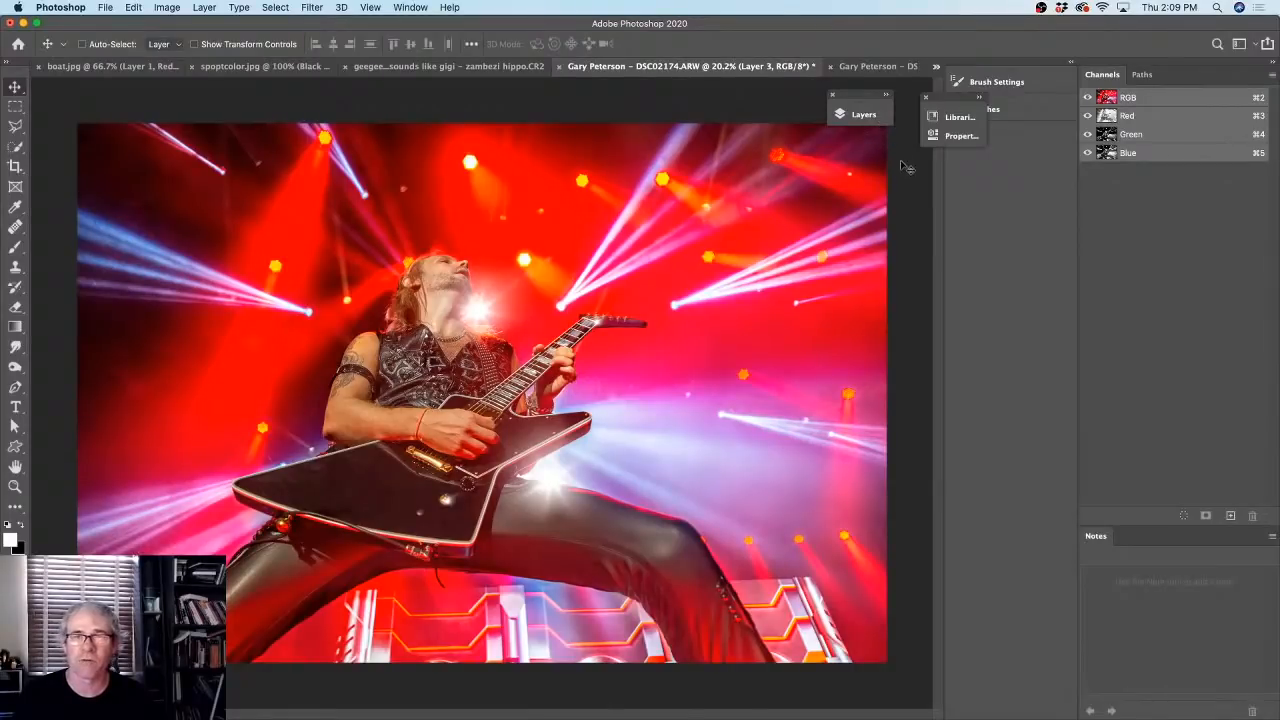
pyautogui.click(885, 97)
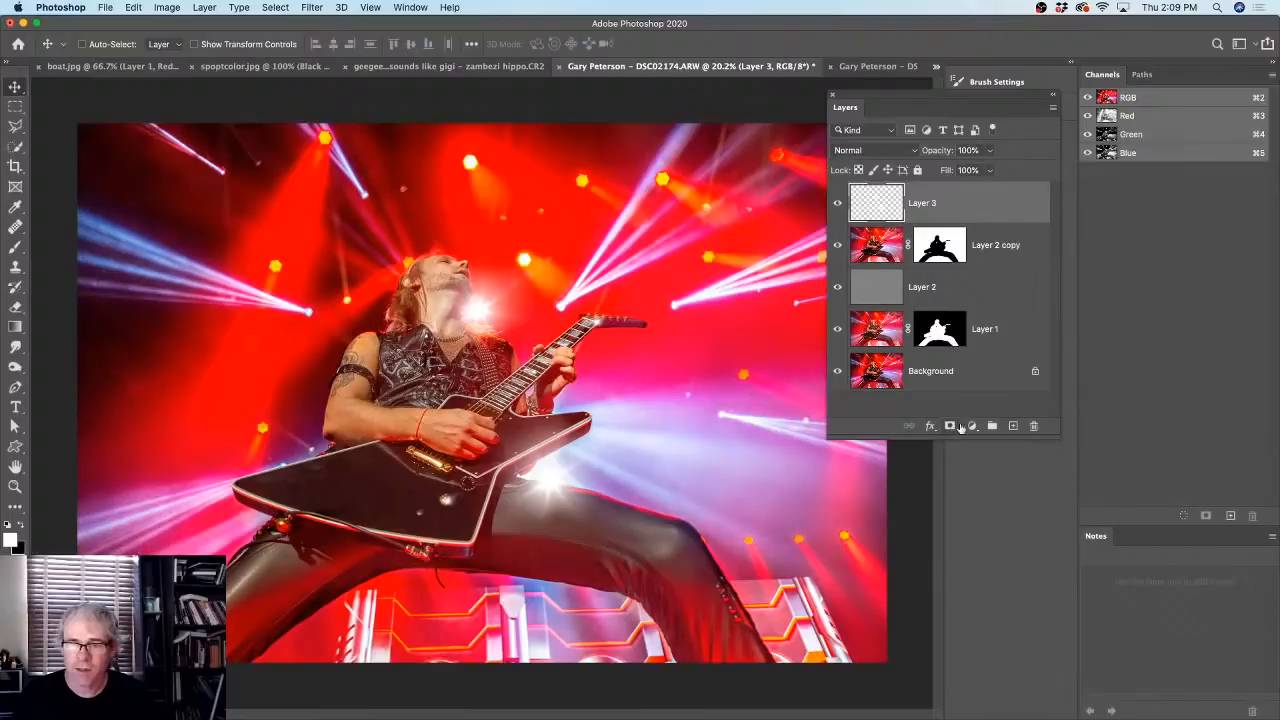
pyautogui.click(971, 426)
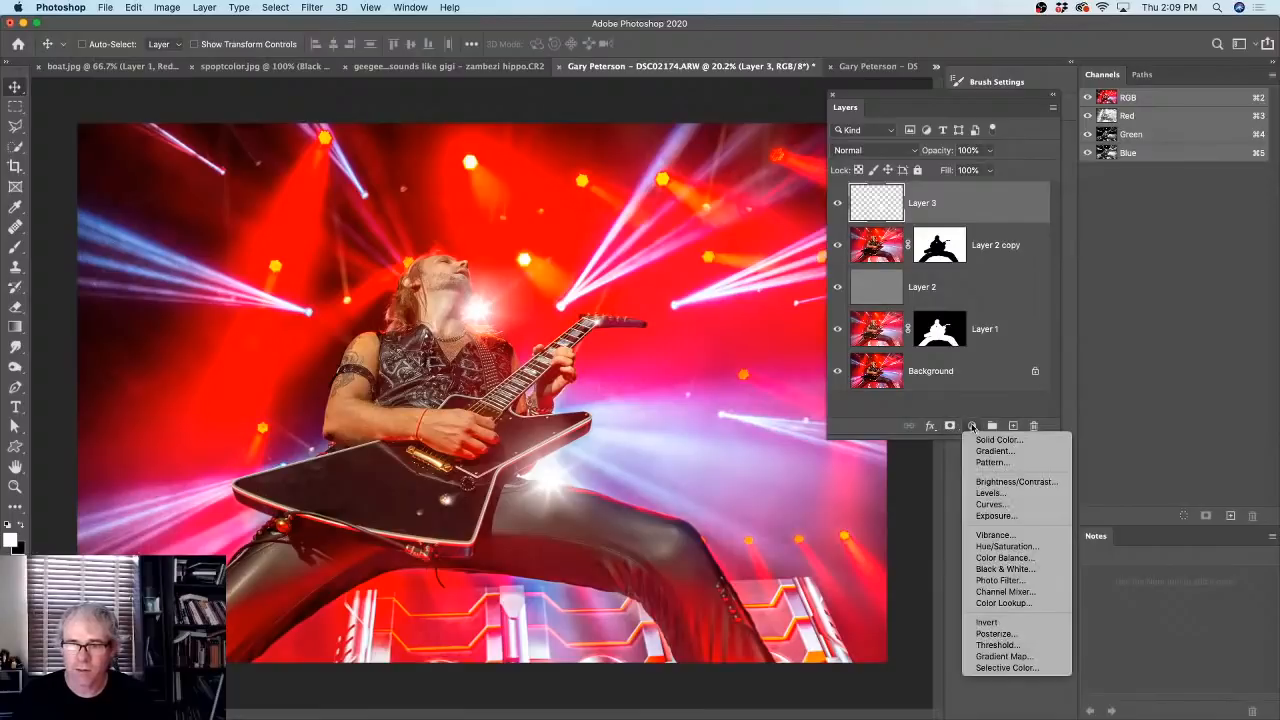
pyautogui.click(1000, 570)
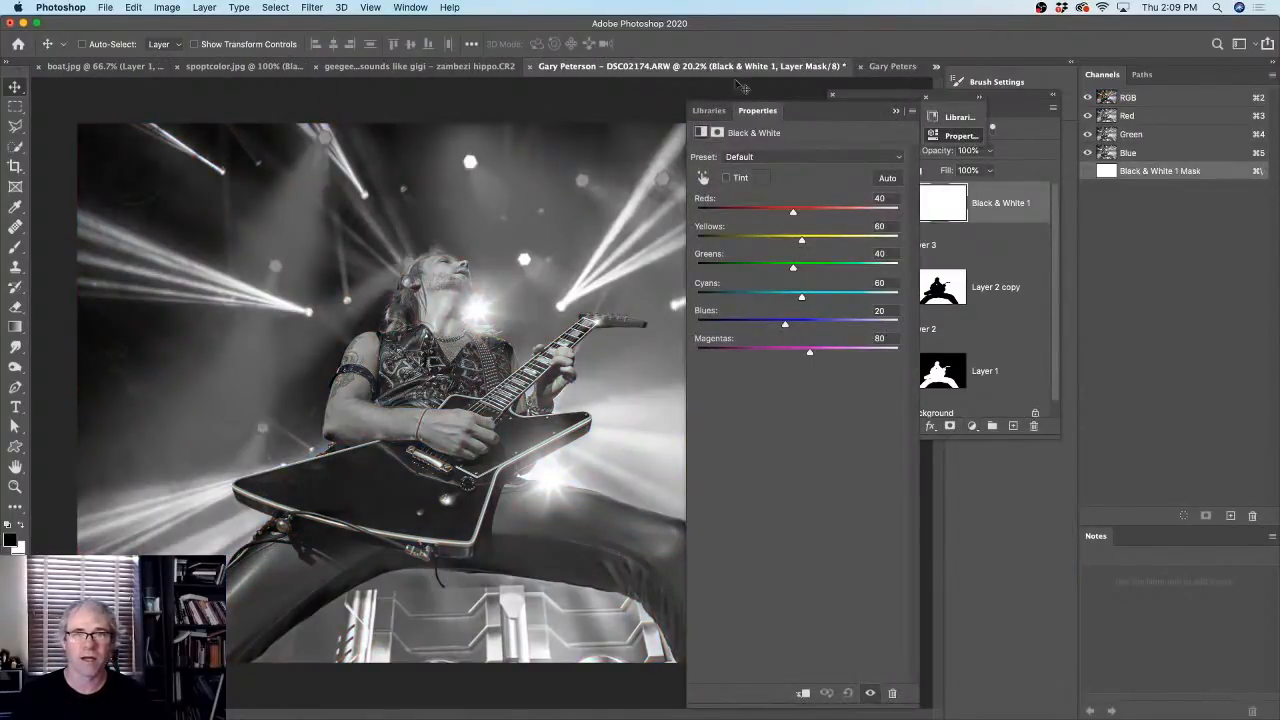
pyautogui.moveTo(860, 118); pyautogui.dragTo(908, 201)
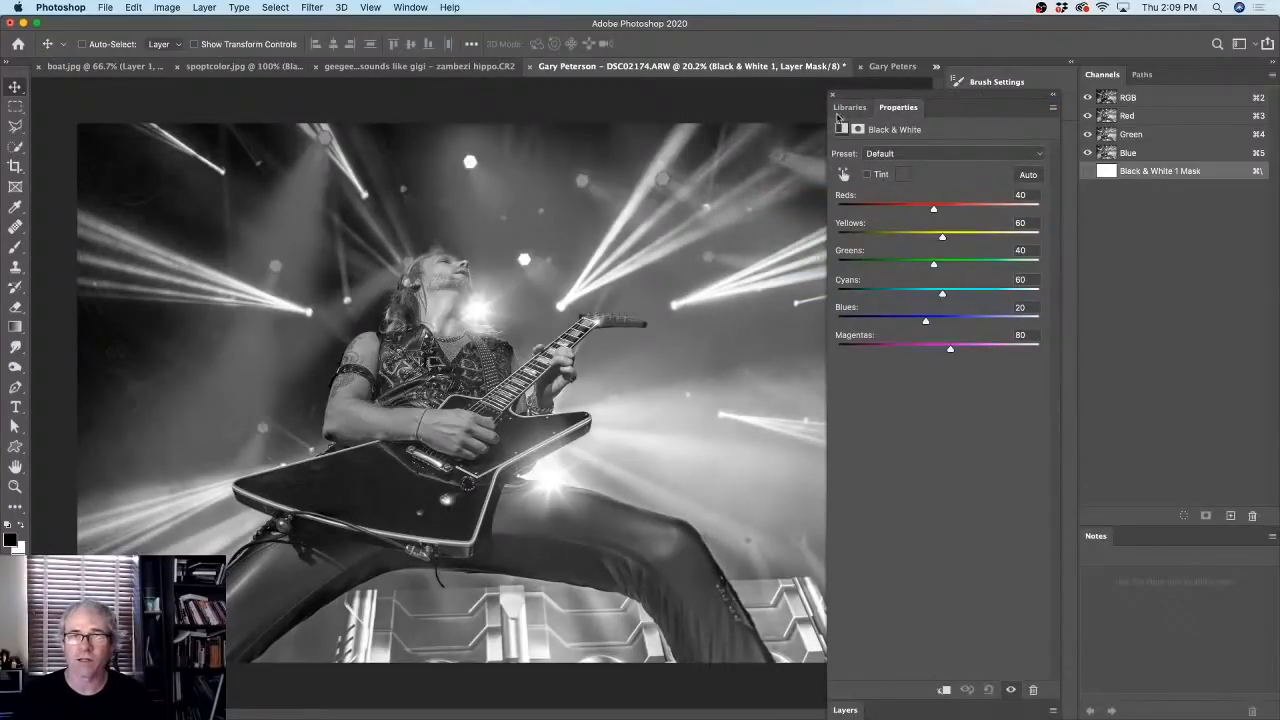
pyautogui.moveTo(932, 93); pyautogui.dragTo(976, 146)
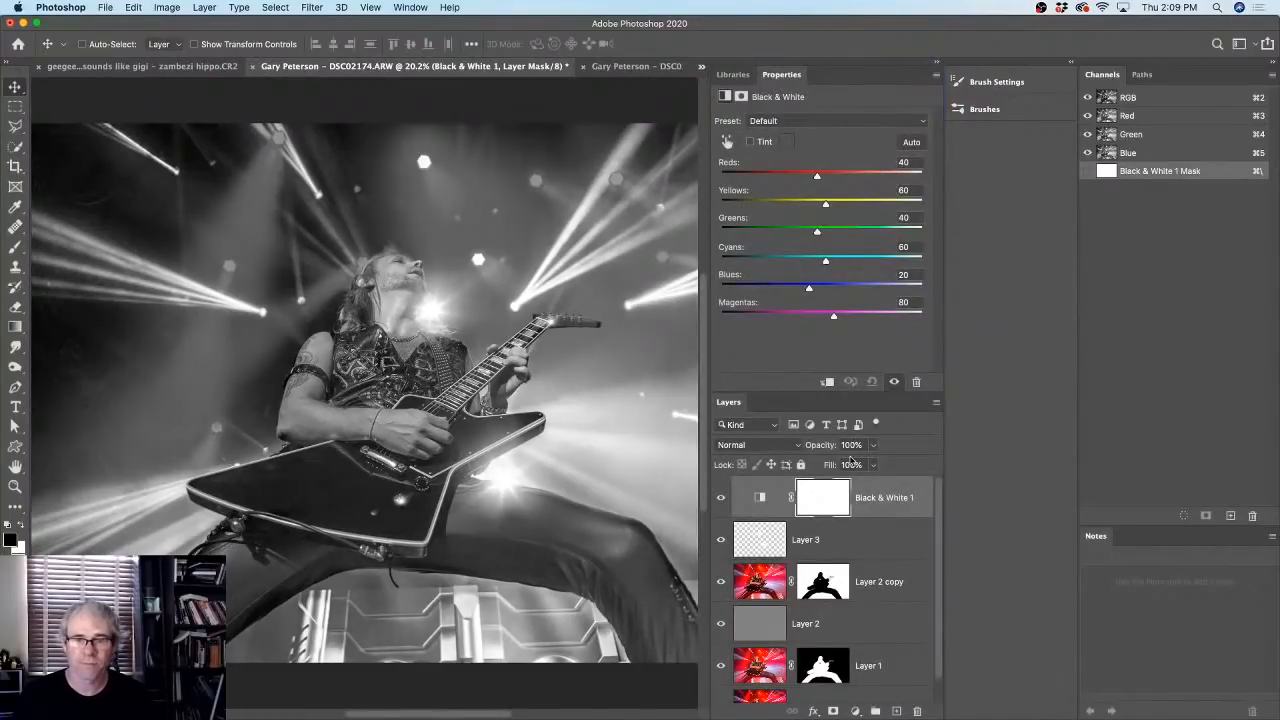
# - Add a Curves adjustment layer above Black & White 1 and shape a contrast S-curve with points at 97/63 and 177/209
pyautogui.click(855, 710)
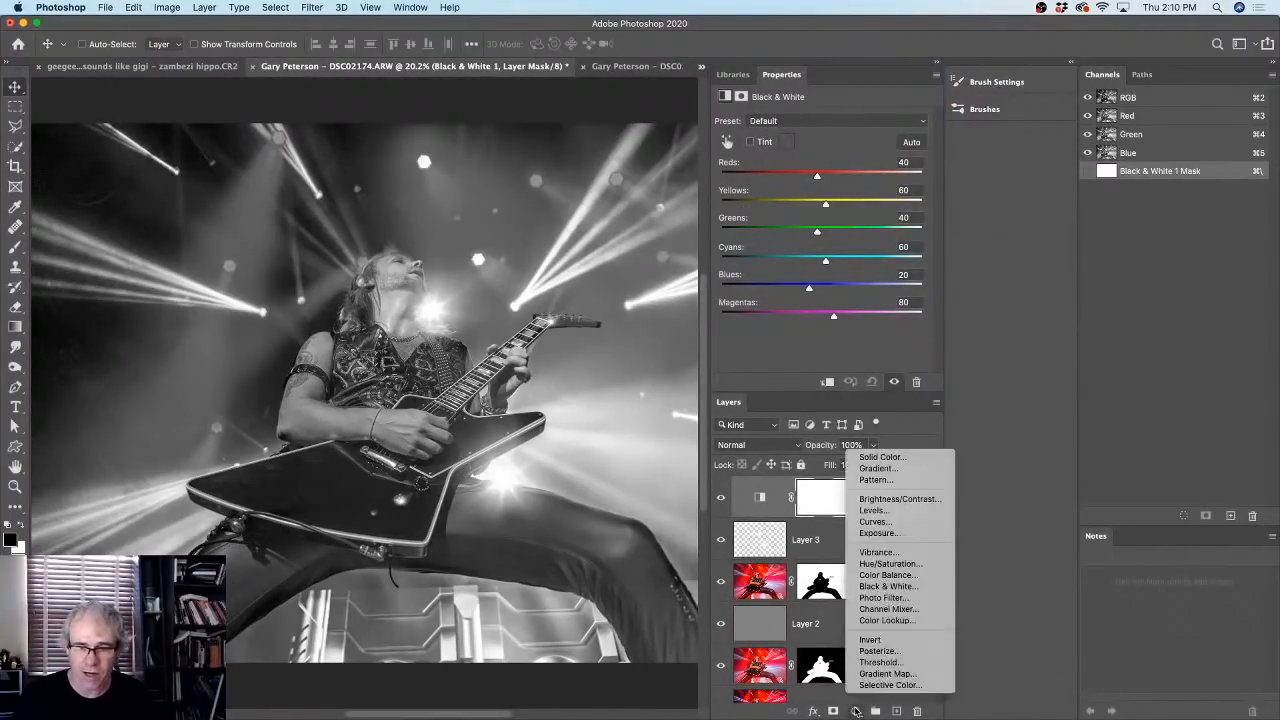
pyautogui.click(875, 521)
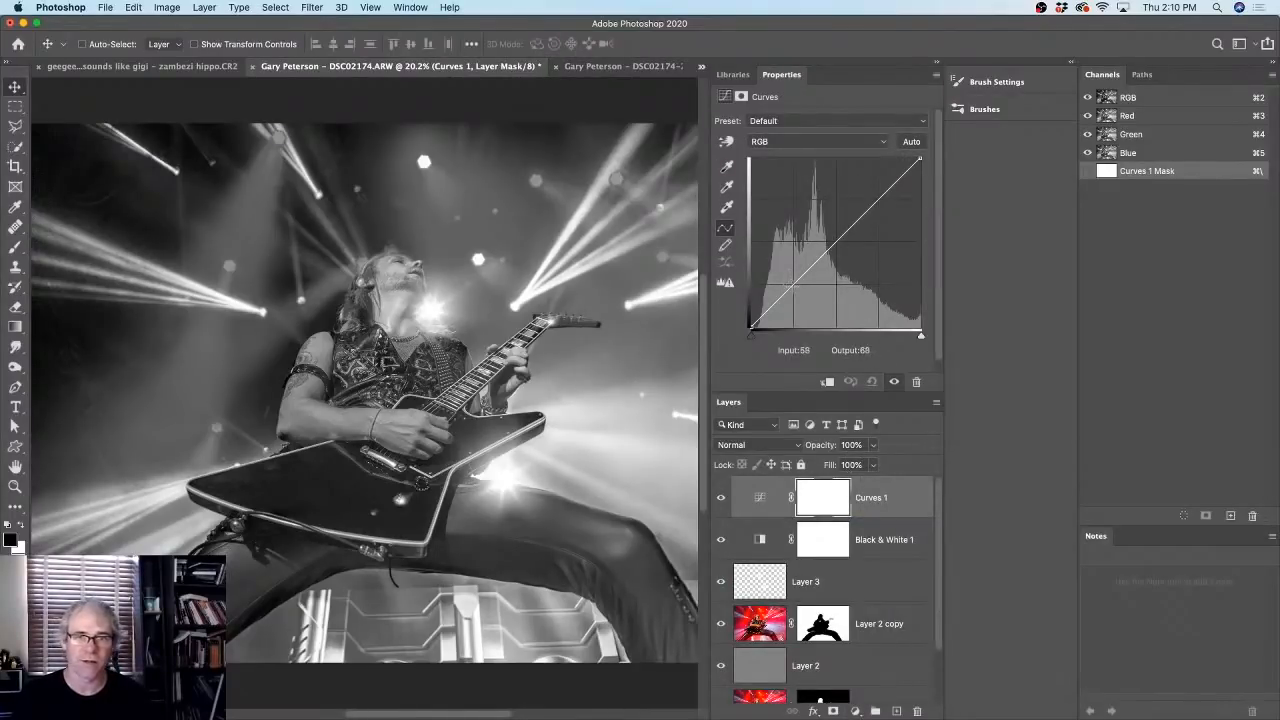
pyautogui.moveTo(794, 285); pyautogui.dragTo(805, 311)
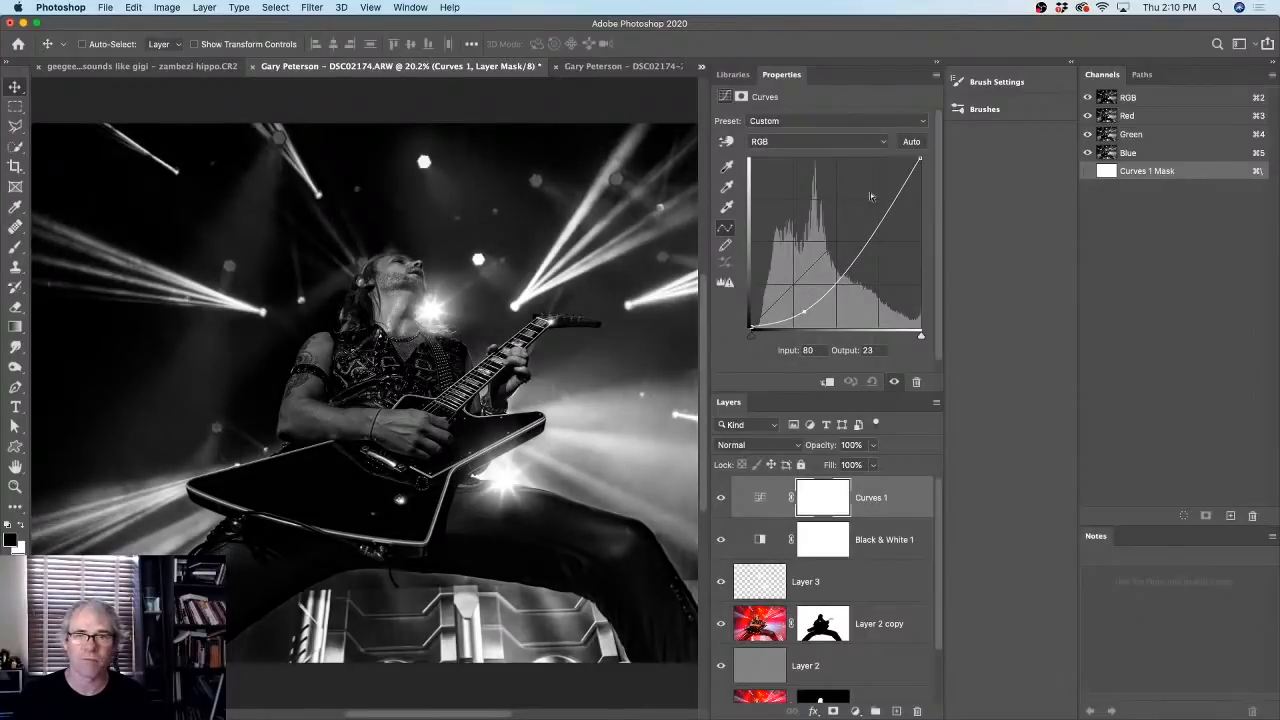
pyautogui.moveTo(889, 201); pyautogui.dragTo(878, 195)
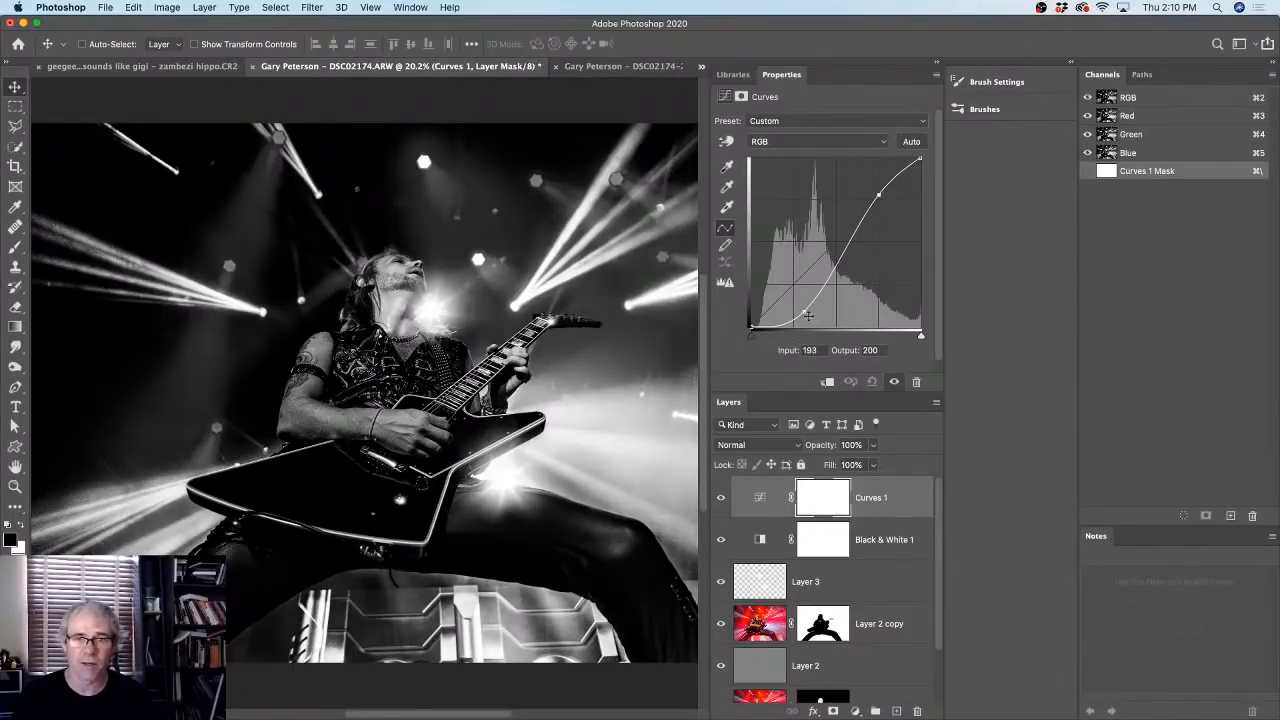
pyautogui.moveTo(802, 309); pyautogui.dragTo(818, 273)
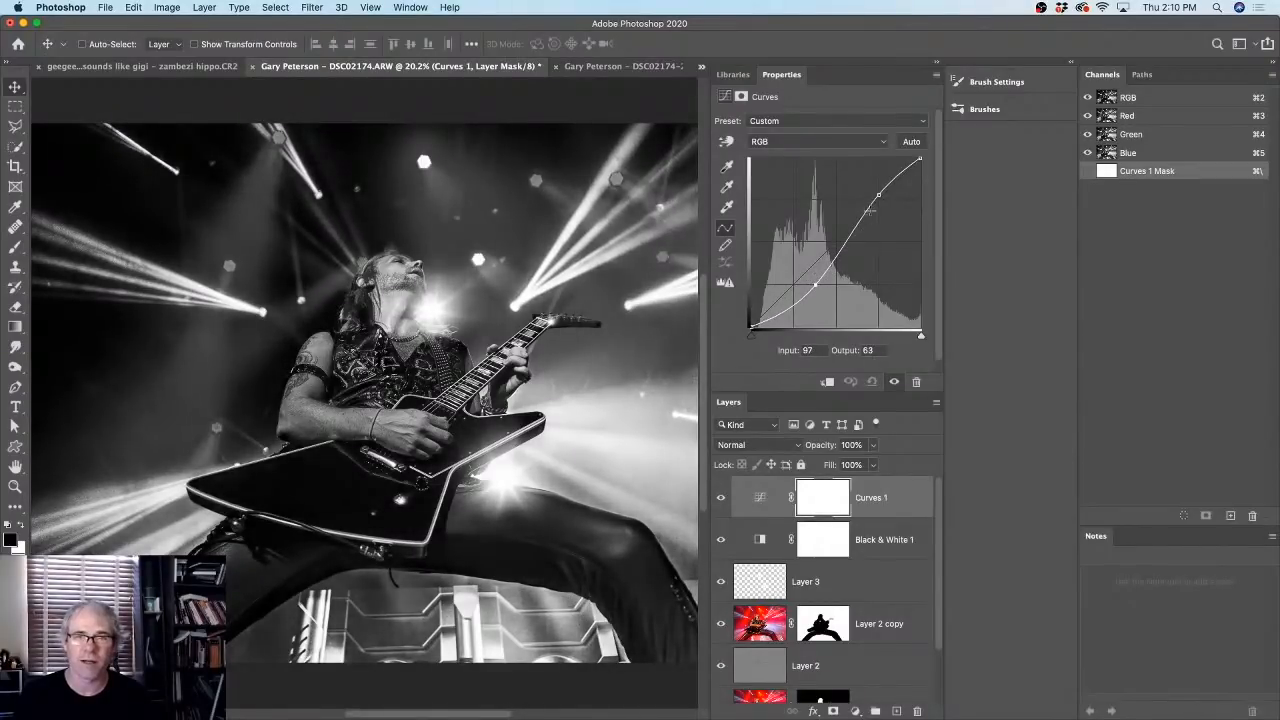
pyautogui.moveTo(876, 193); pyautogui.dragTo(871, 189)
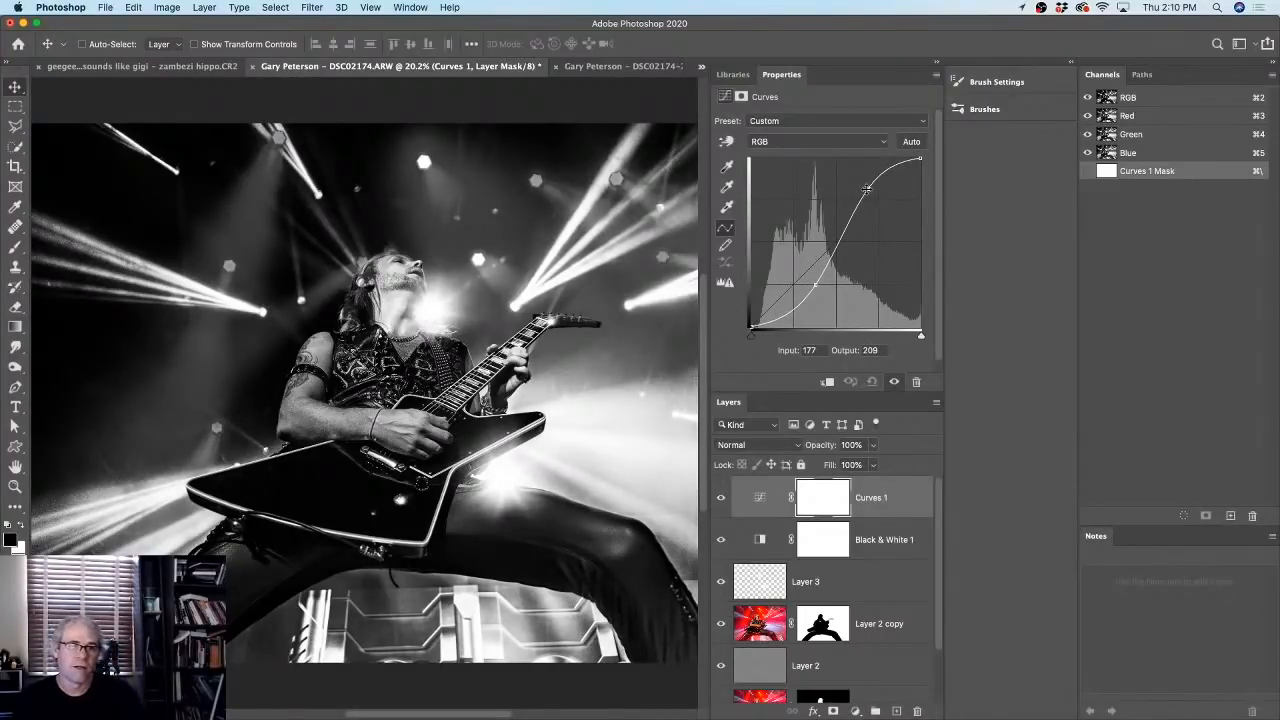
pyautogui.click(936, 75)
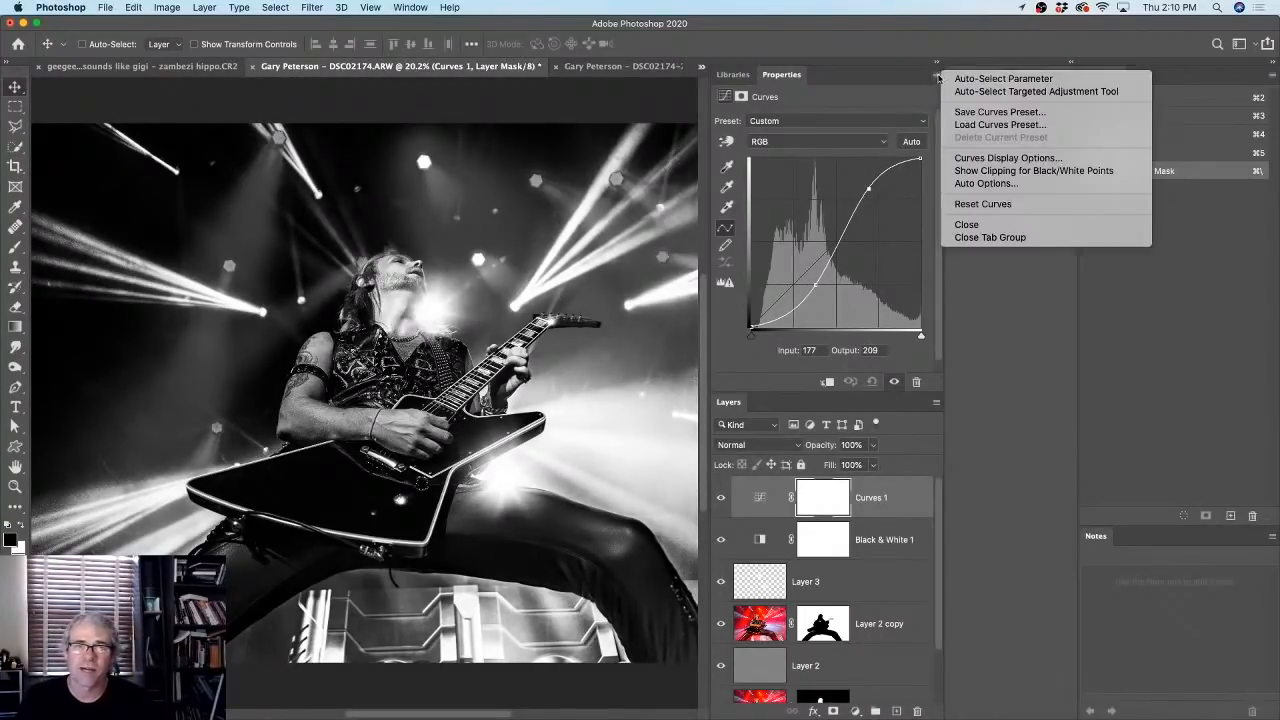